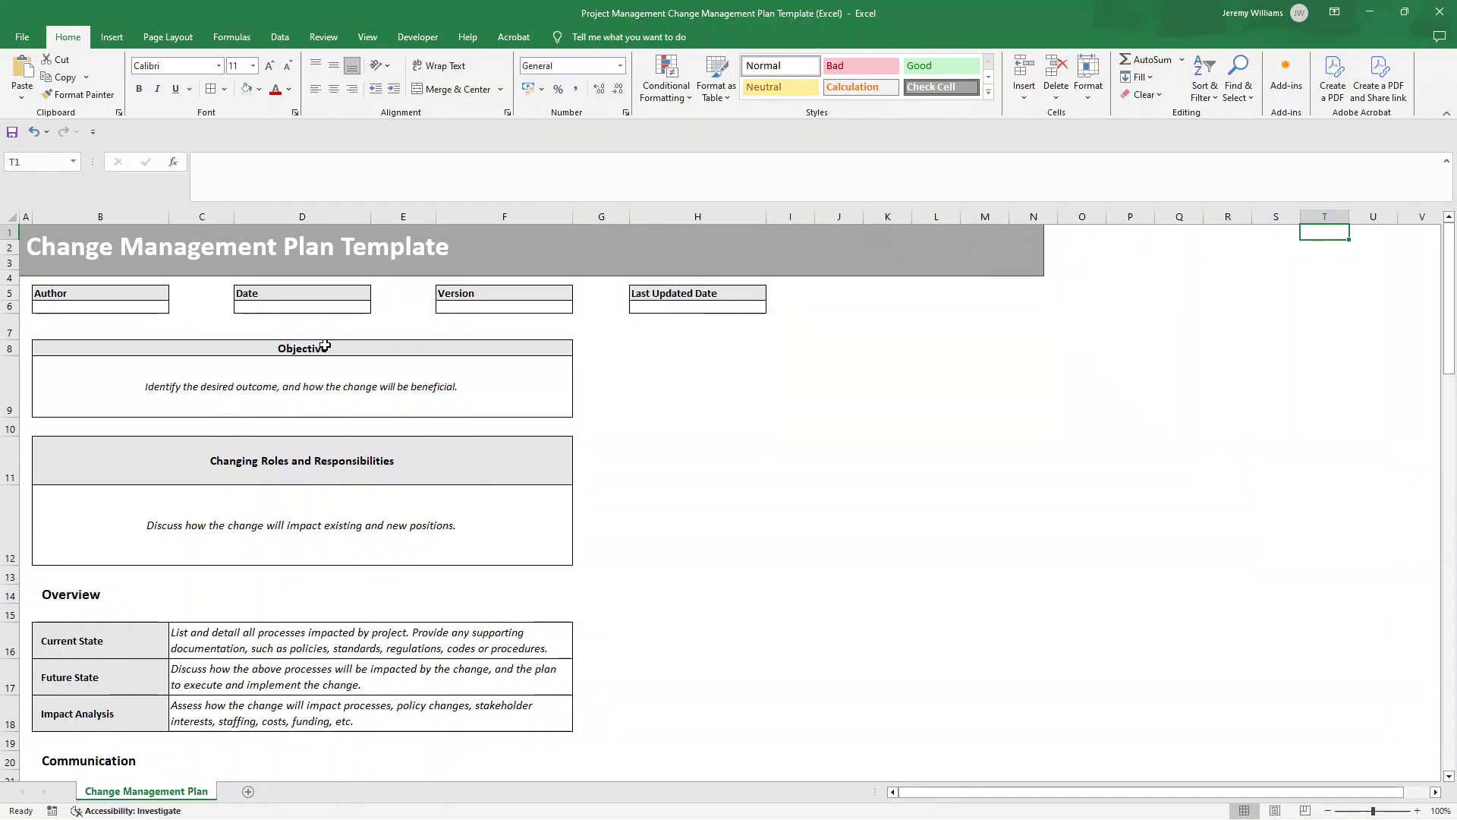
# Look through the sections of the finished change management plan template.
pyautogui.scroll(-3, 329, 338)
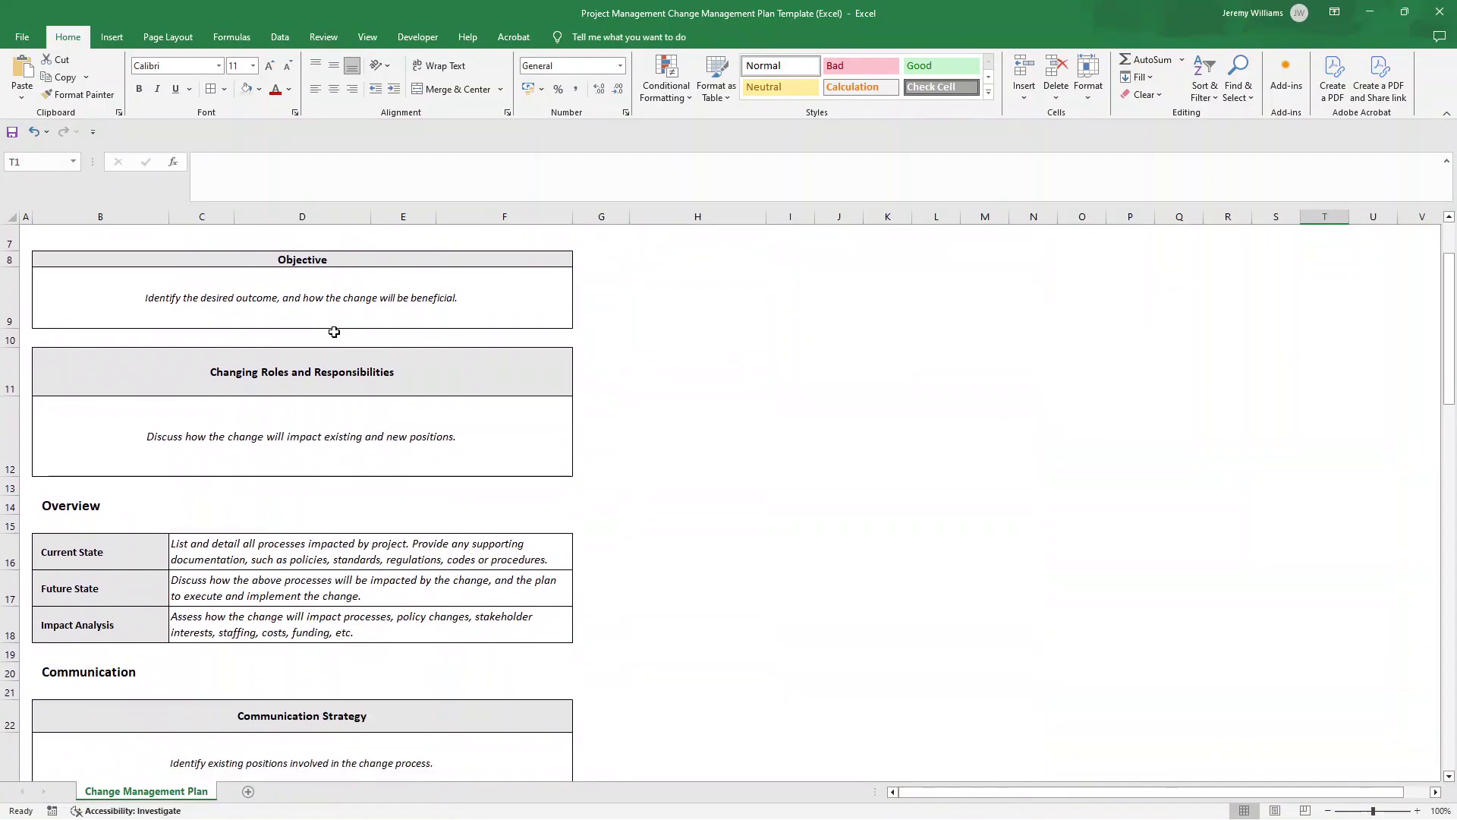
pyautogui.scroll(-5, 334, 332)
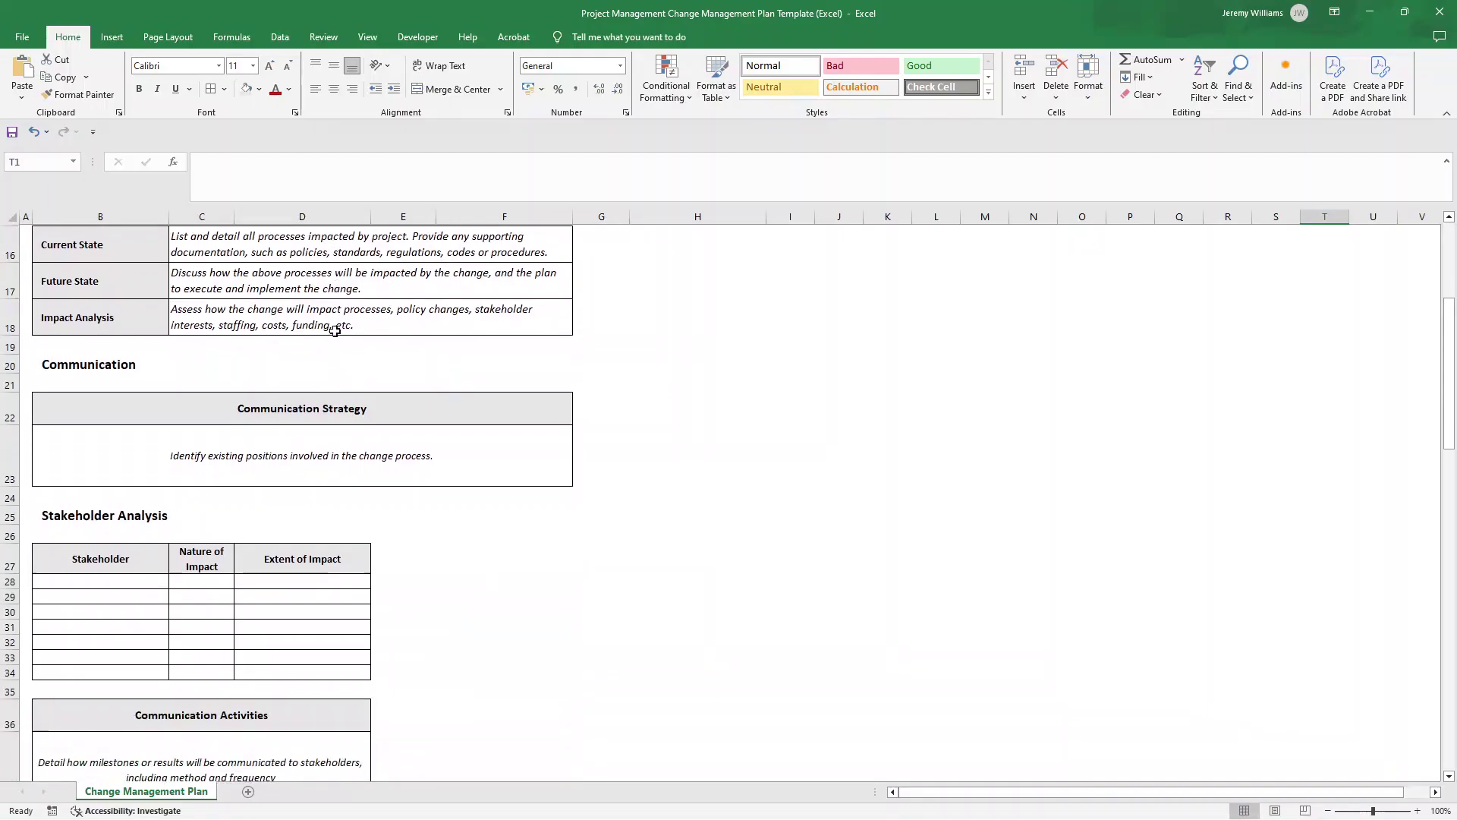
pyautogui.scroll(8, 335, 332)
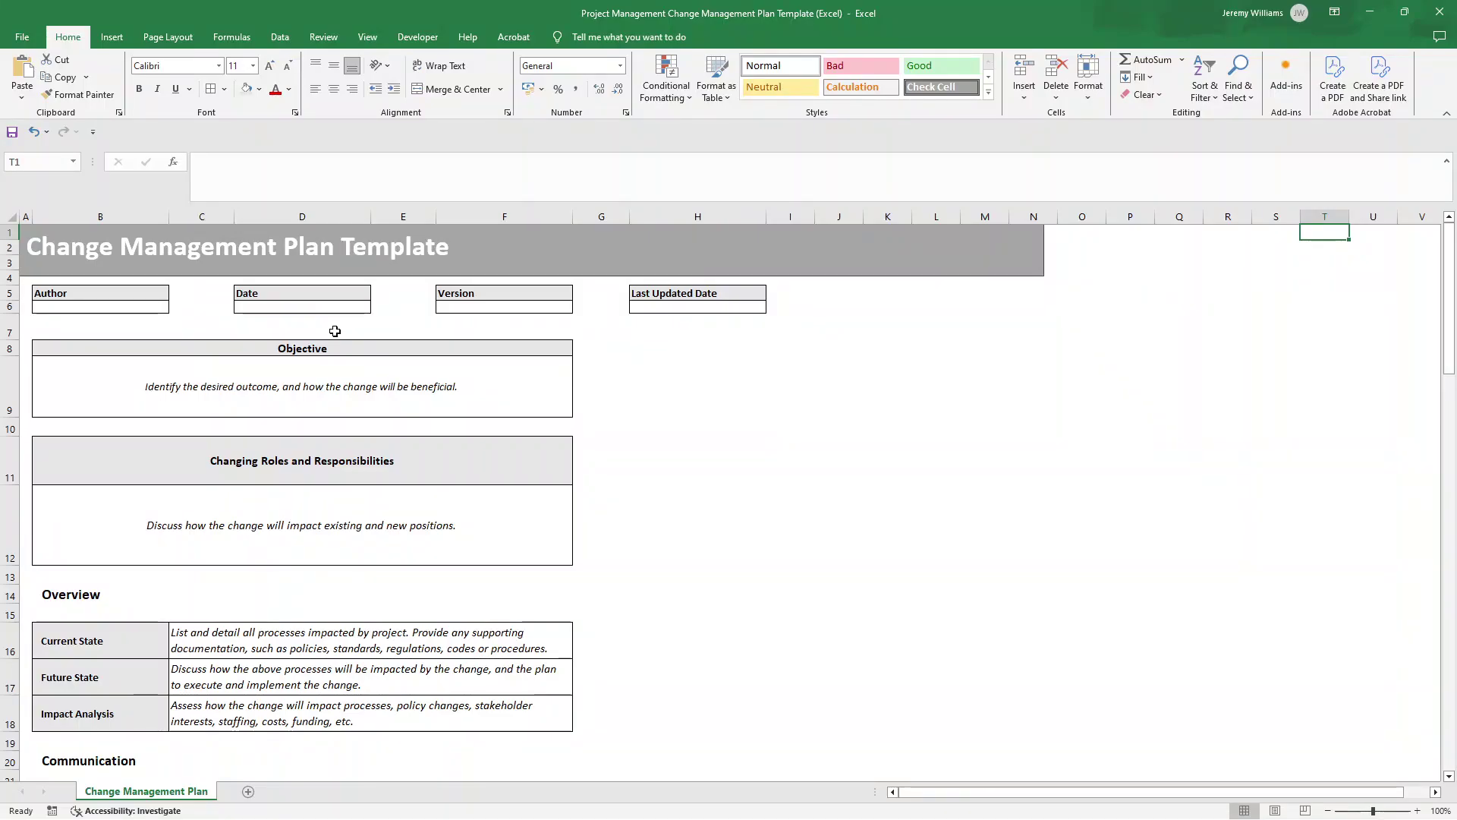
# Switch to the blank workbook Book4 and rename its sheet Change Management Plan.
pyautogui.moveTo(914, 804)
pyautogui.click(1032, 721)
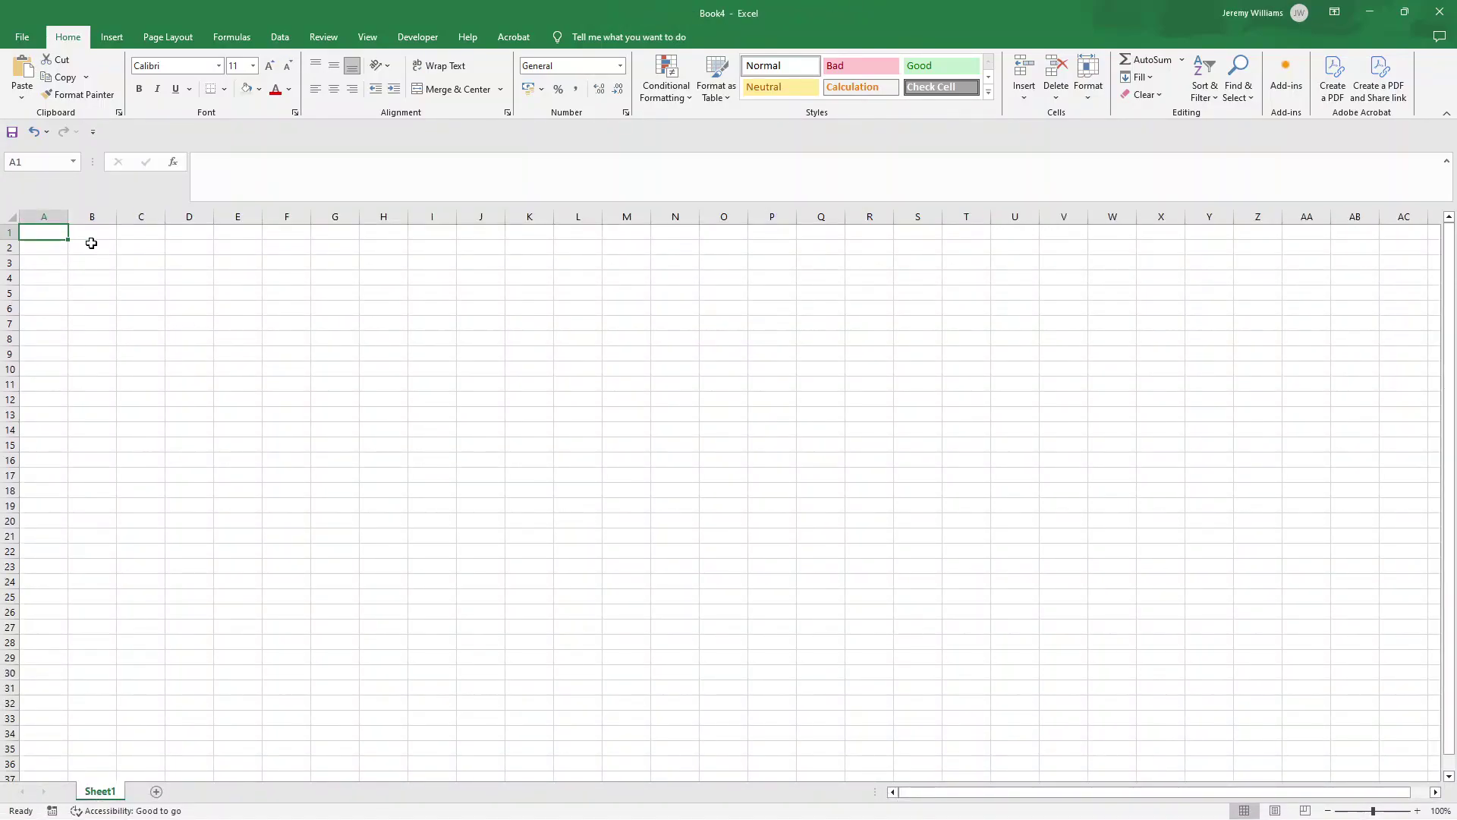
pyautogui.click(91, 231)
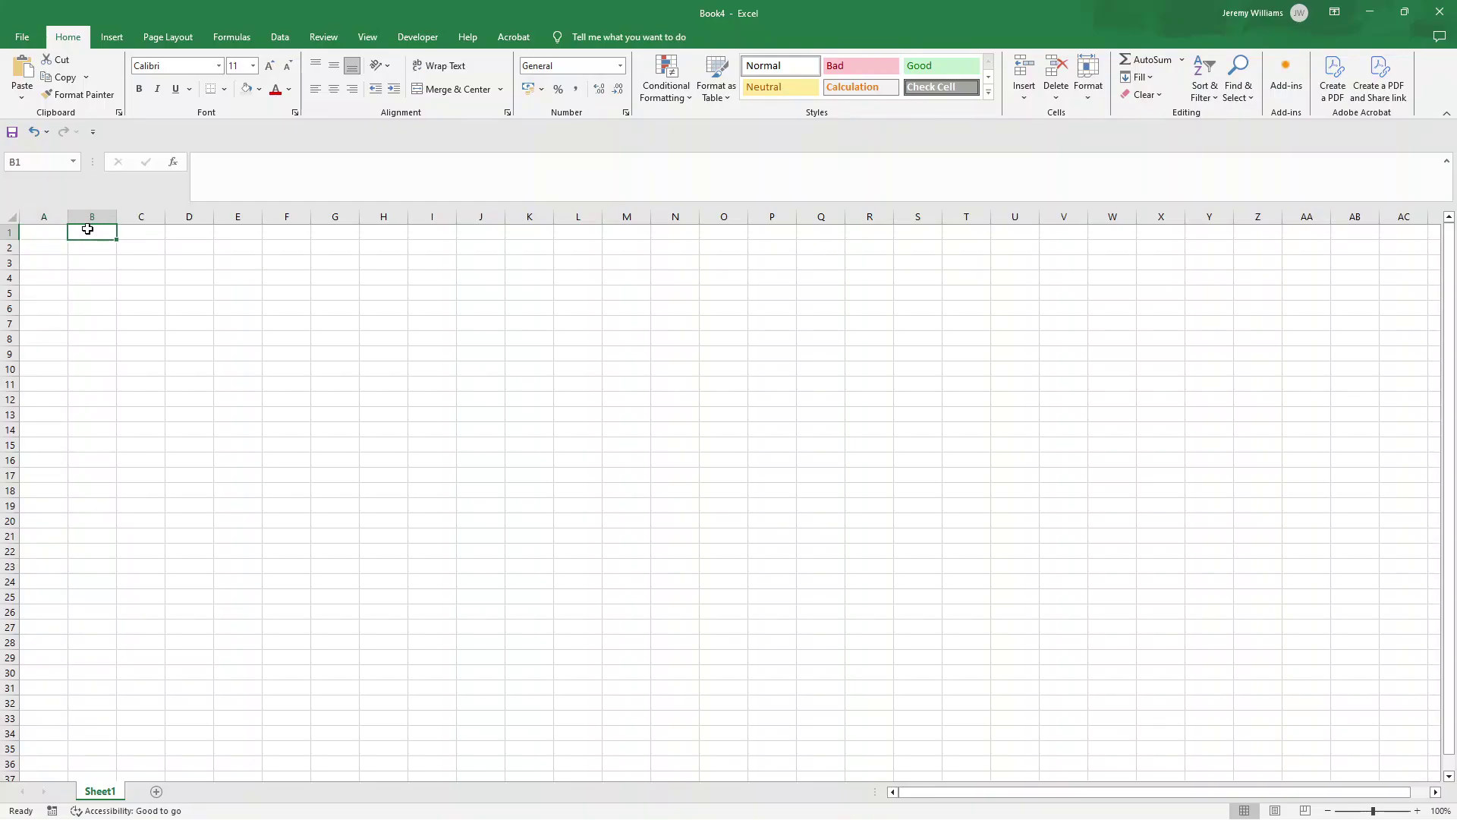
pyautogui.click(60, 232)
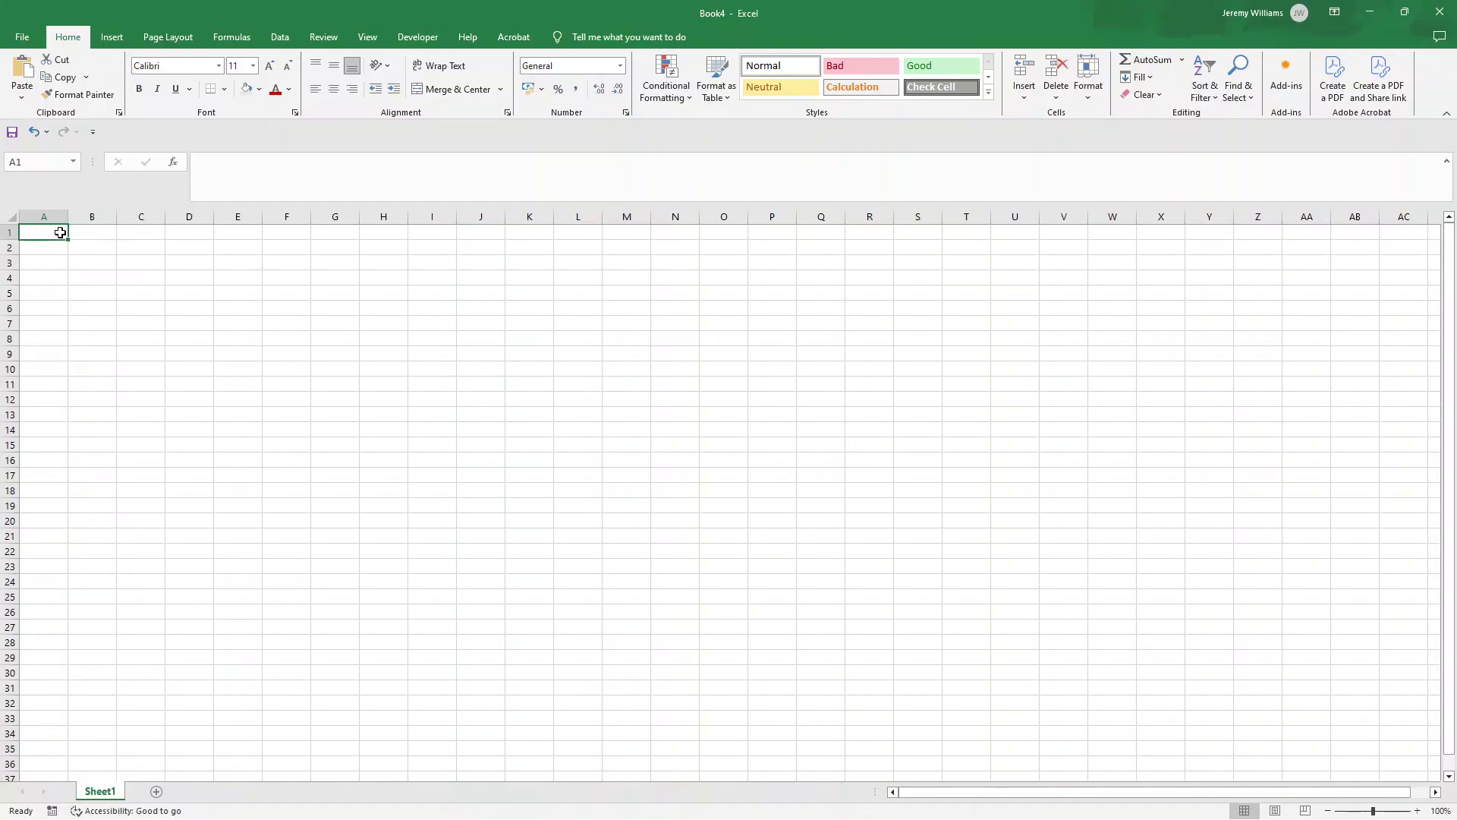
pyautogui.doubleClick(108, 791)
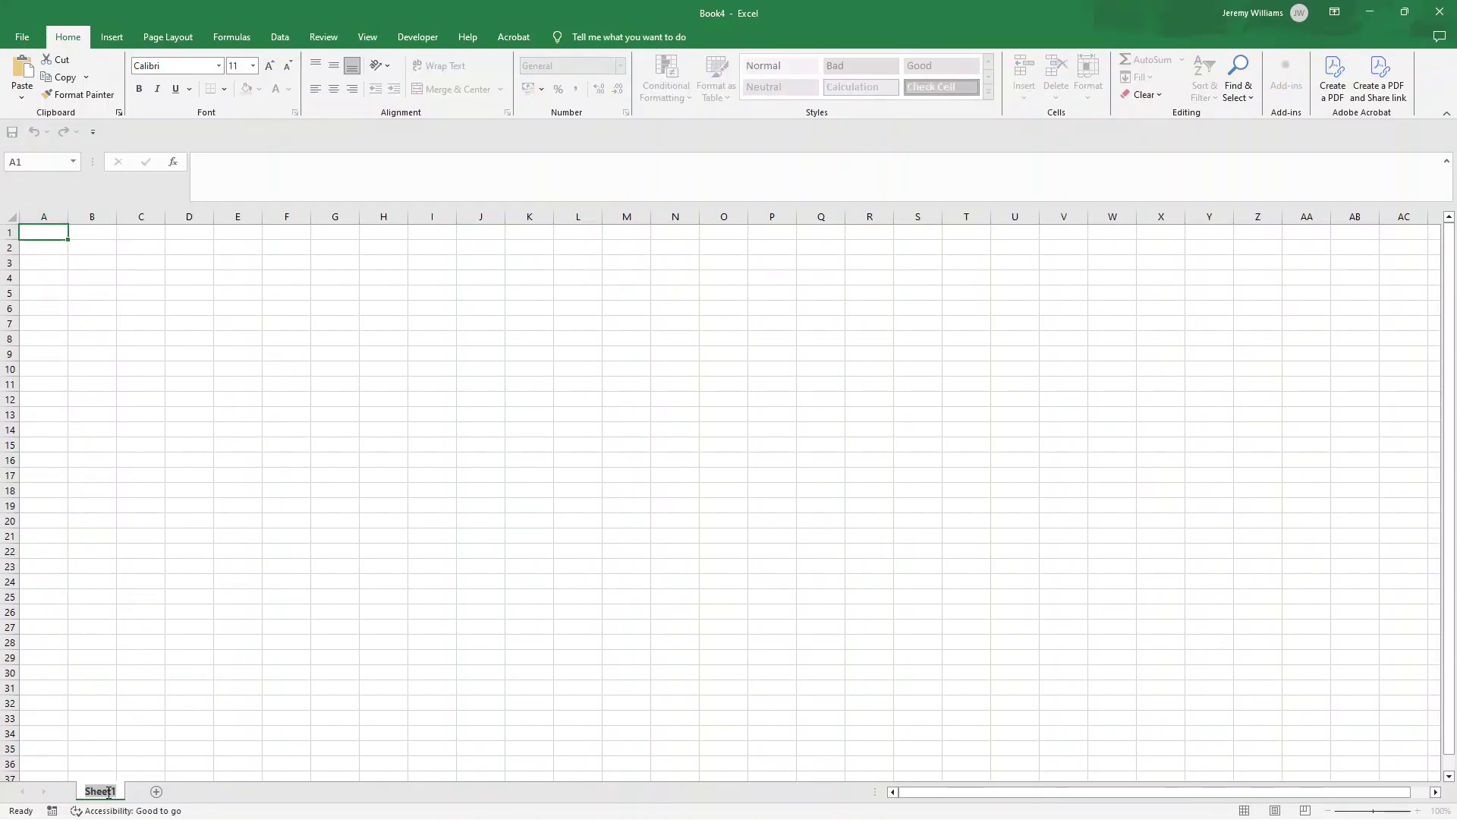
pyautogui.write('Change Management Plan')
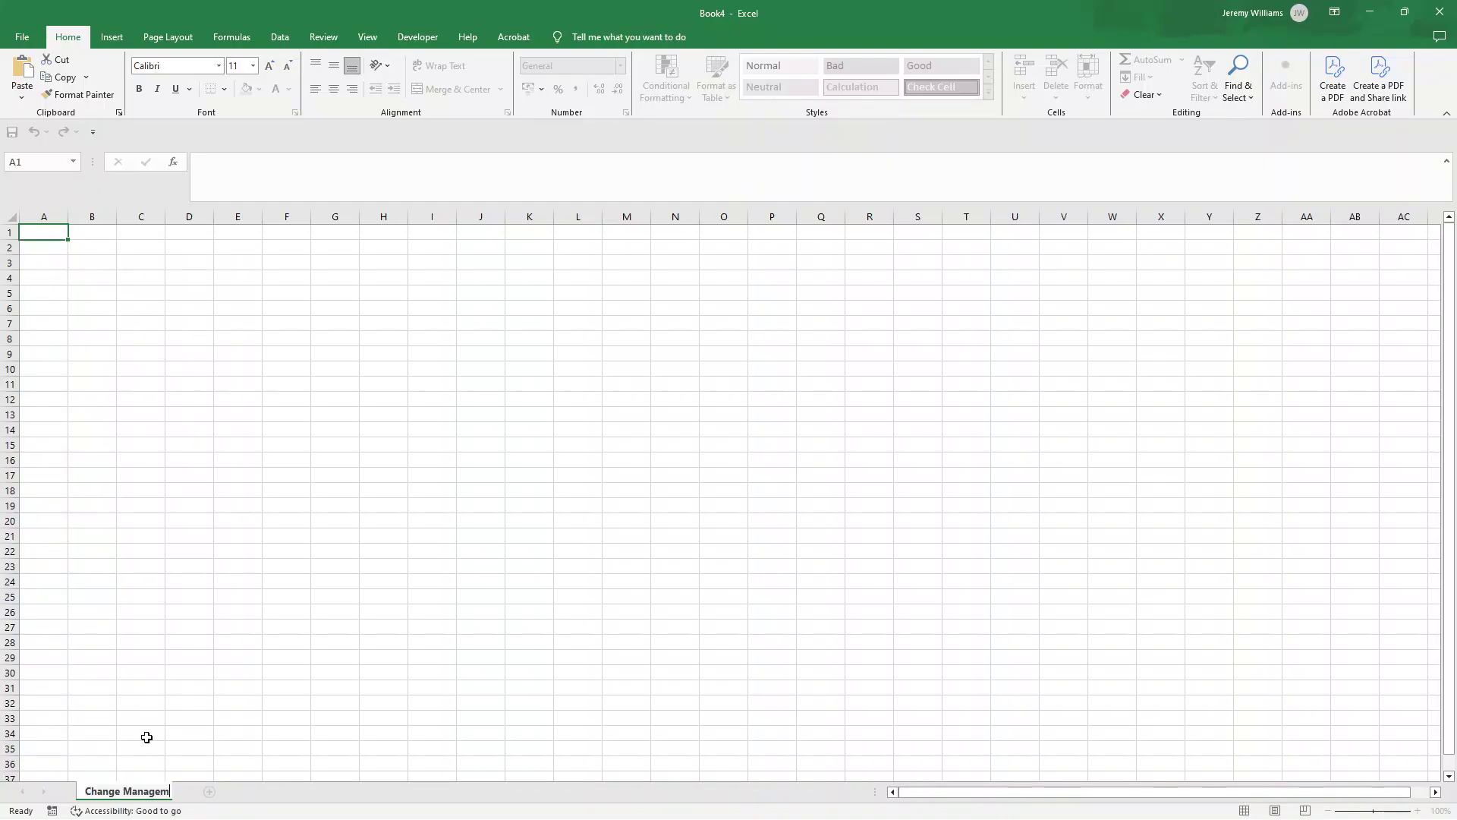
pyautogui.click(142, 599)
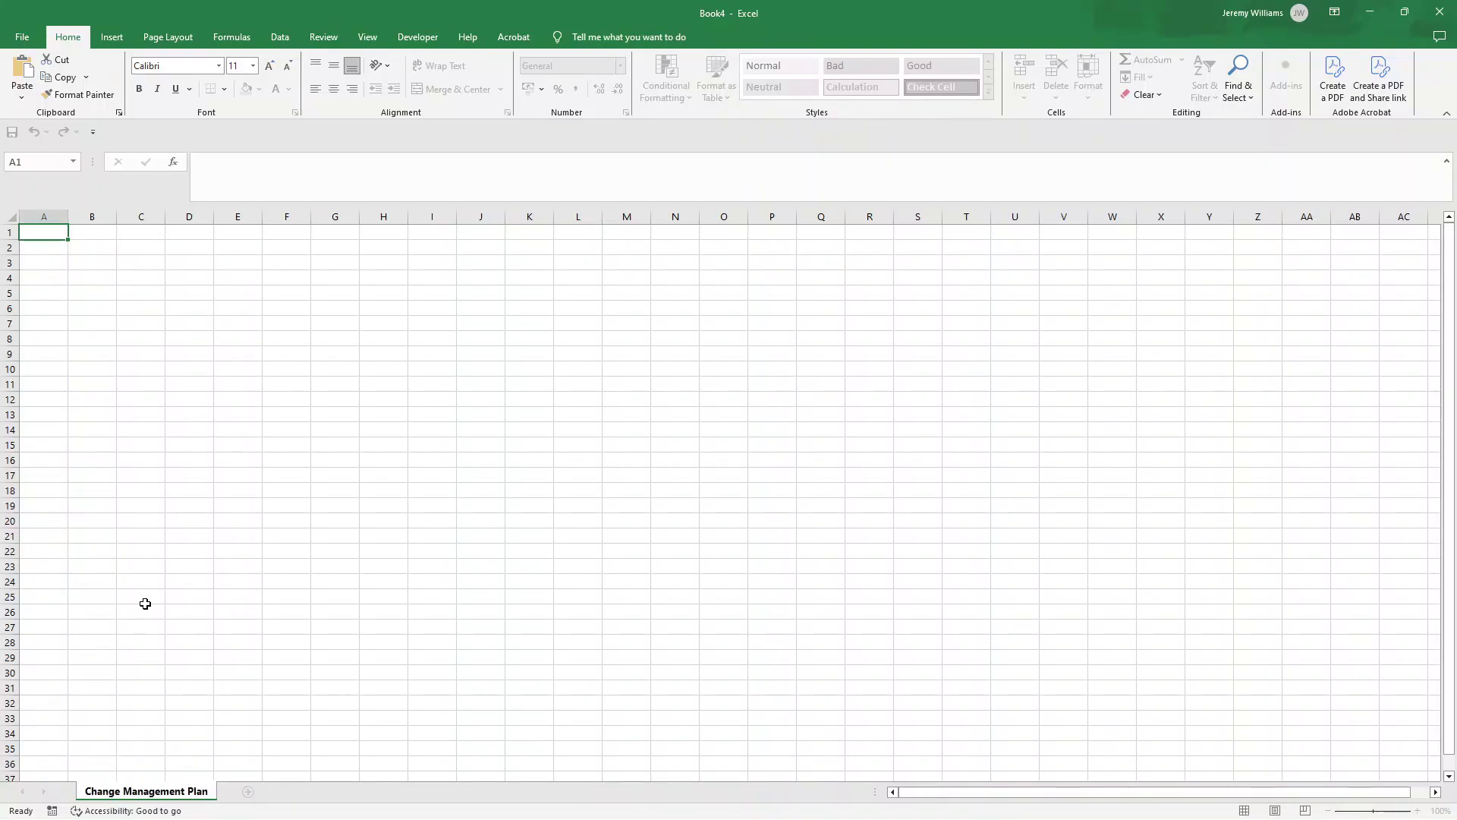
# Set the sheet's tab colour to the darkest shade of grey under the white theme colour.
pyautogui.rightClick(183, 796)
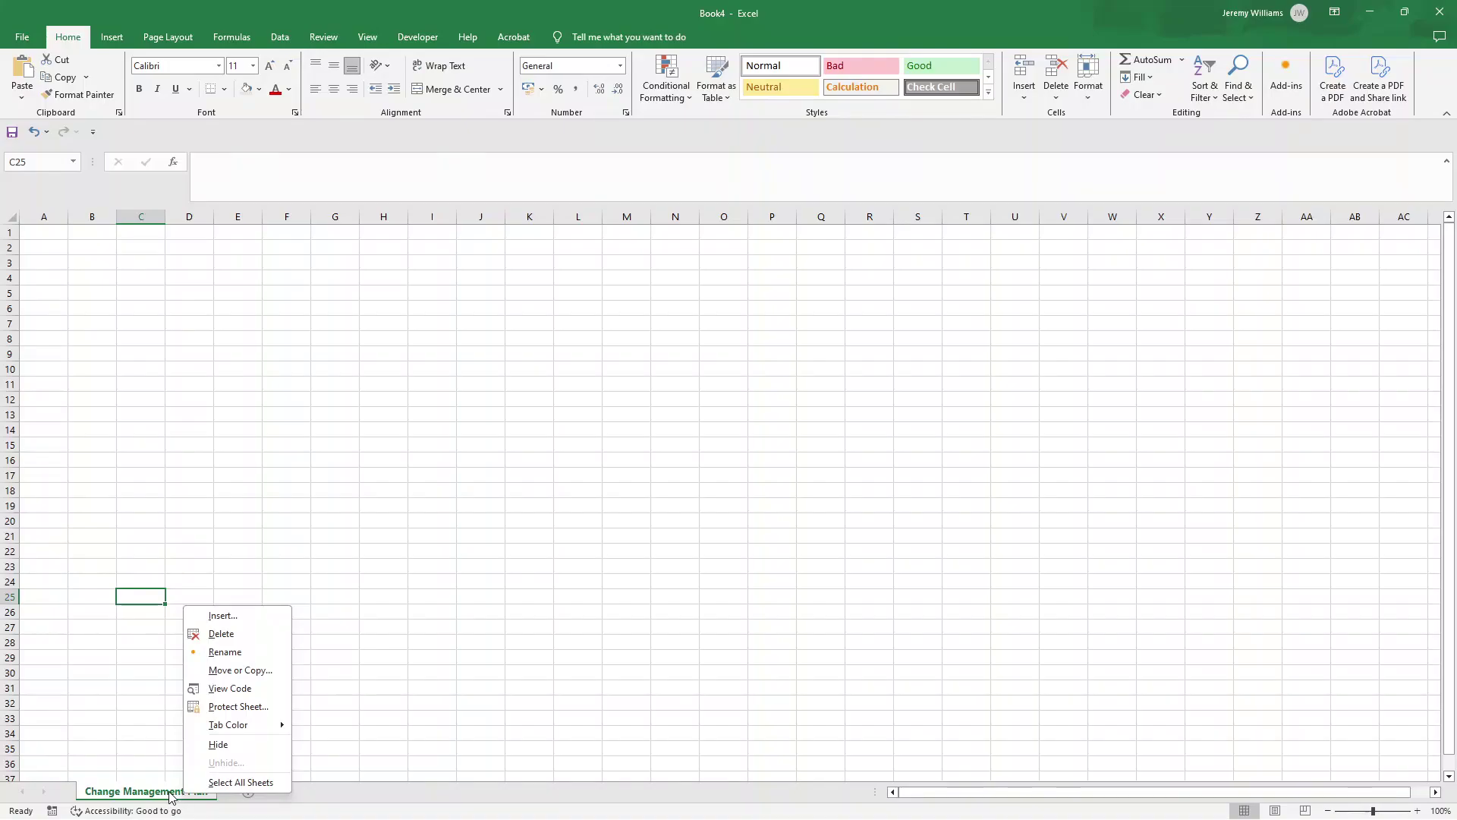
pyautogui.moveTo(234, 725)
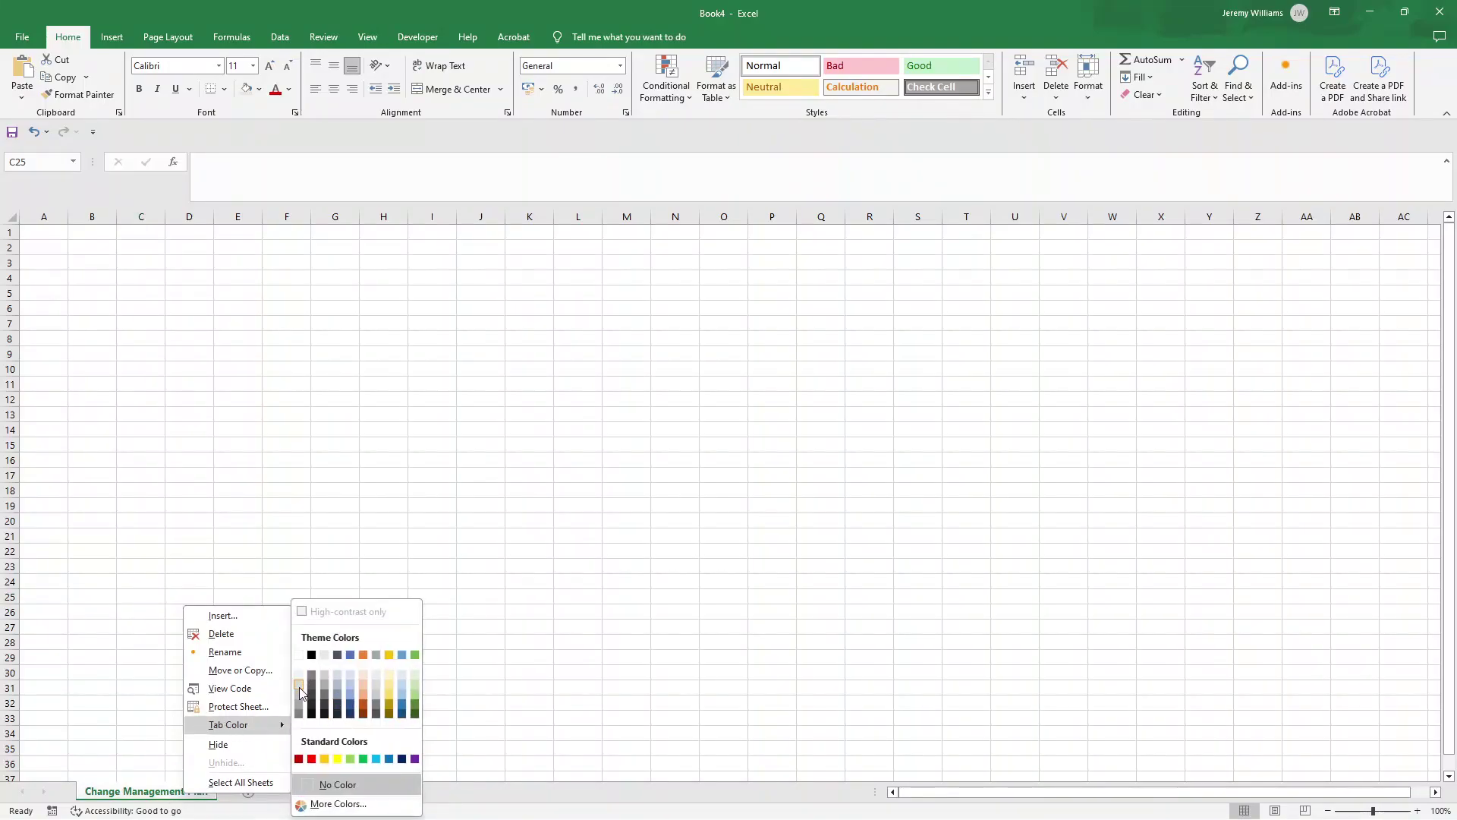
pyautogui.click(299, 712)
pyautogui.click(194, 548)
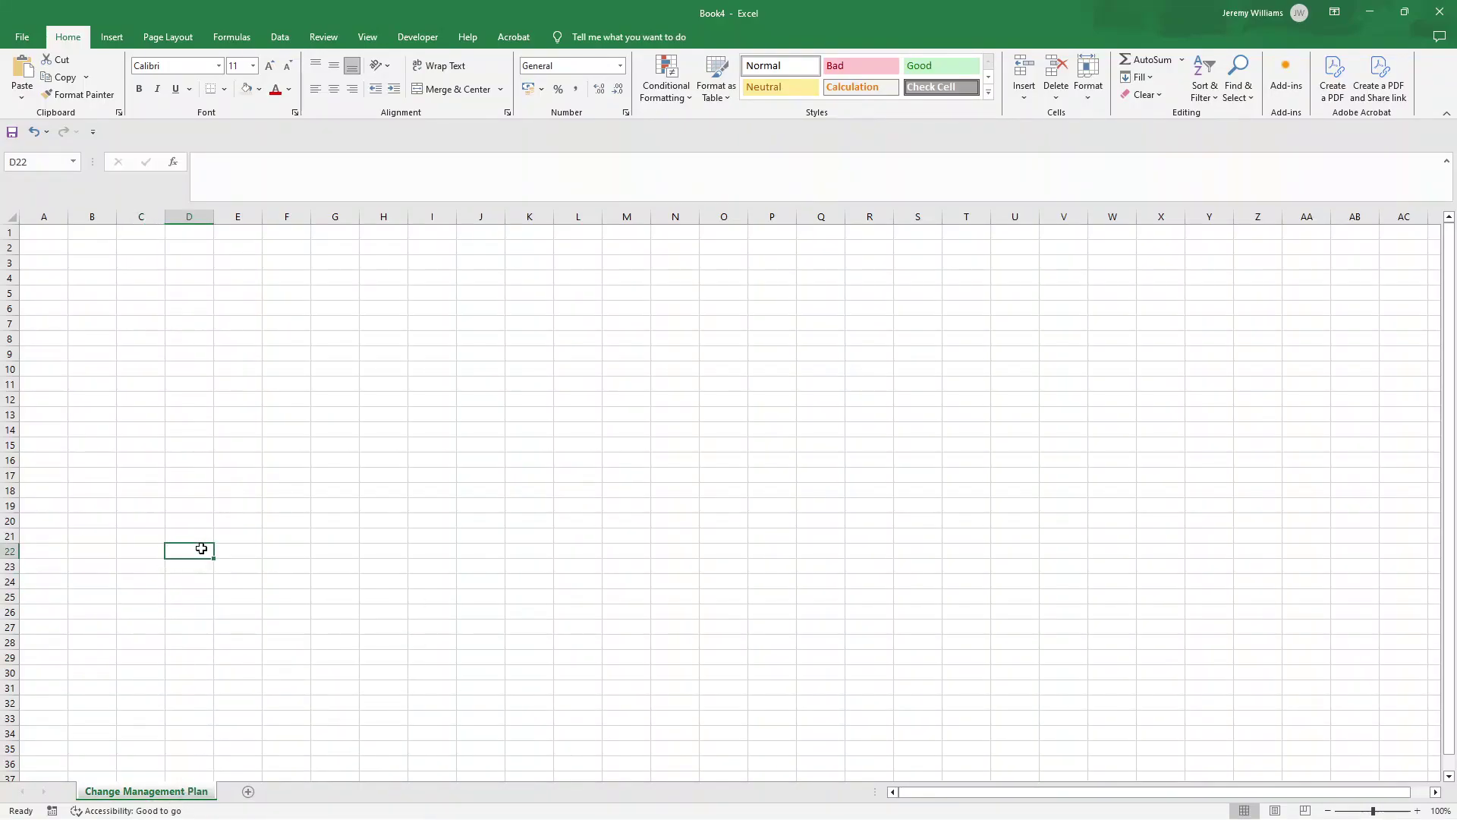
# Draw a rectangle banner about 1.6 cm high and 16.9 cm wide across cells A1 to J3.
pyautogui.click(49, 234)
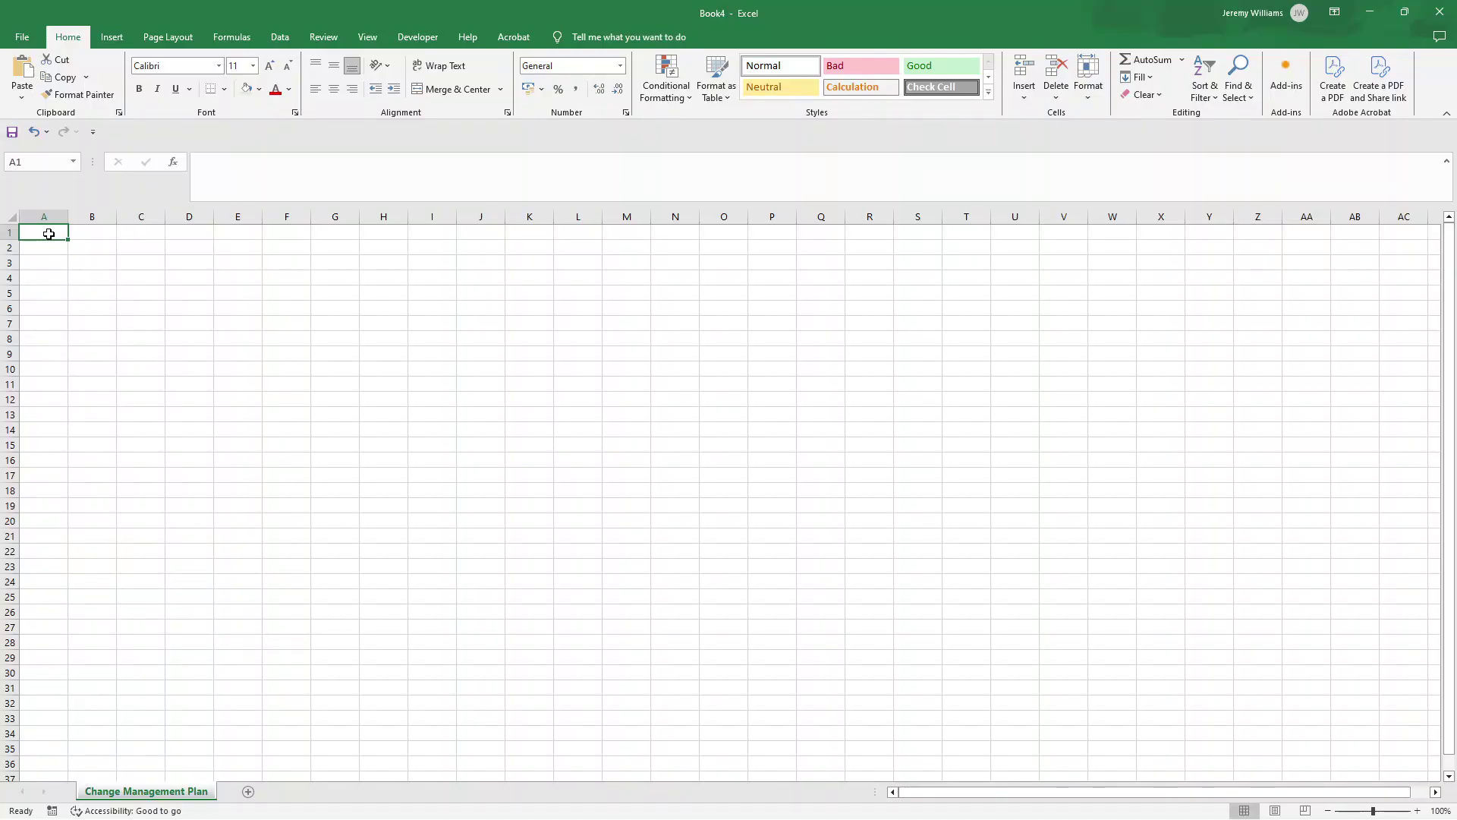
pyautogui.click(112, 37)
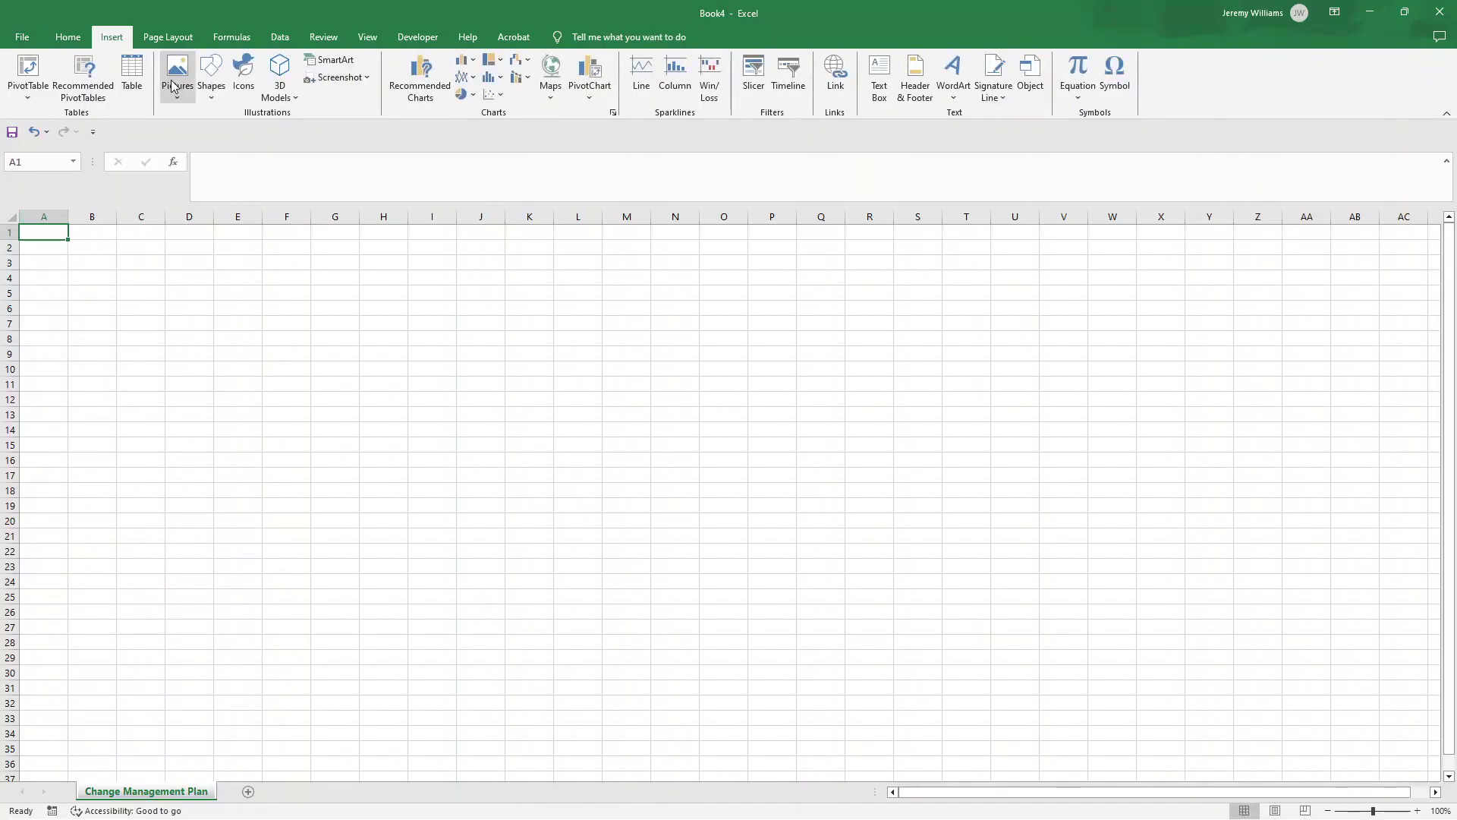
pyautogui.click(211, 97)
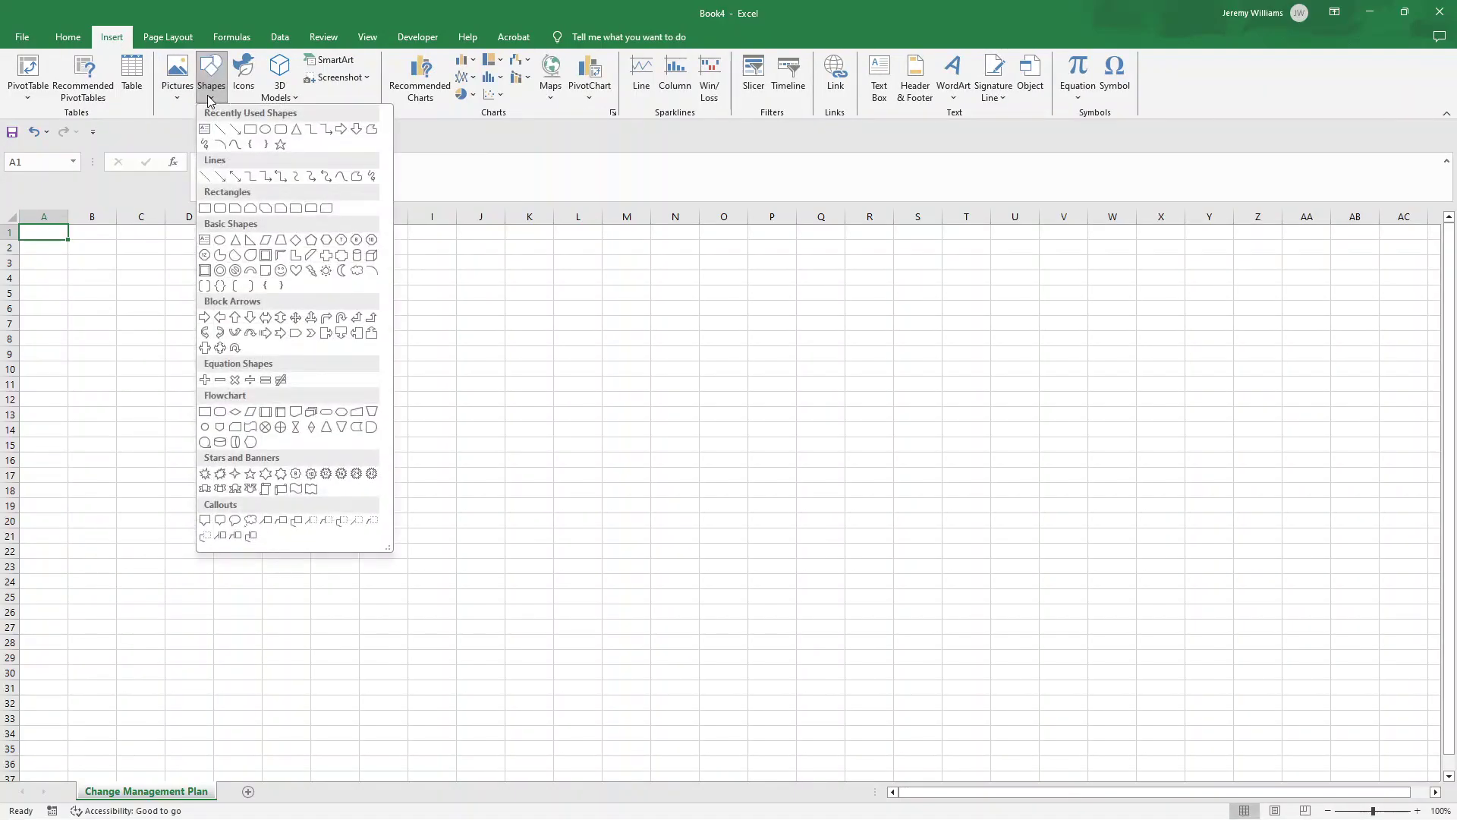
pyautogui.click(250, 130)
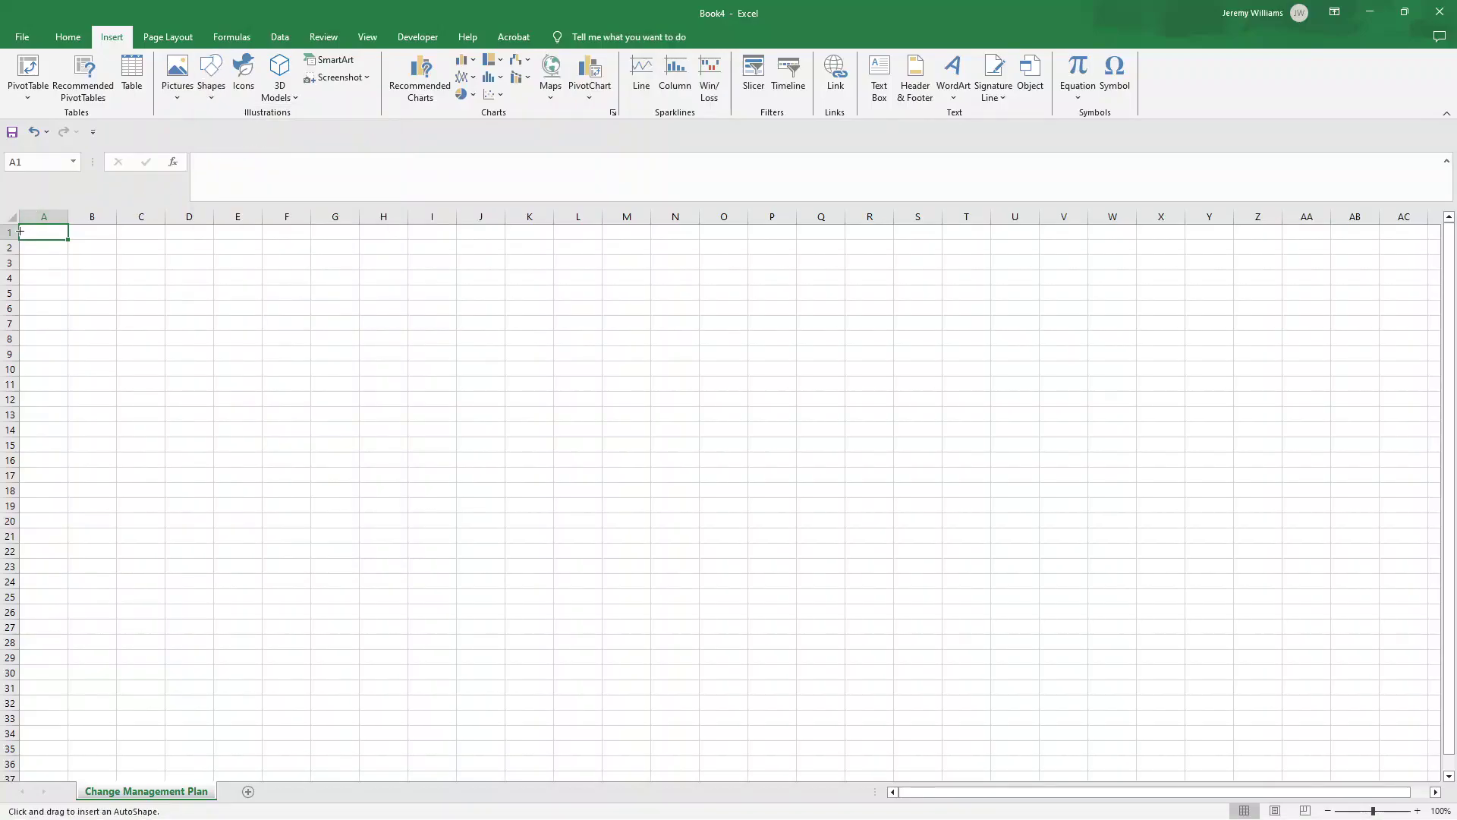
pyautogui.moveTo(22, 226); pyautogui.dragTo(504, 269)
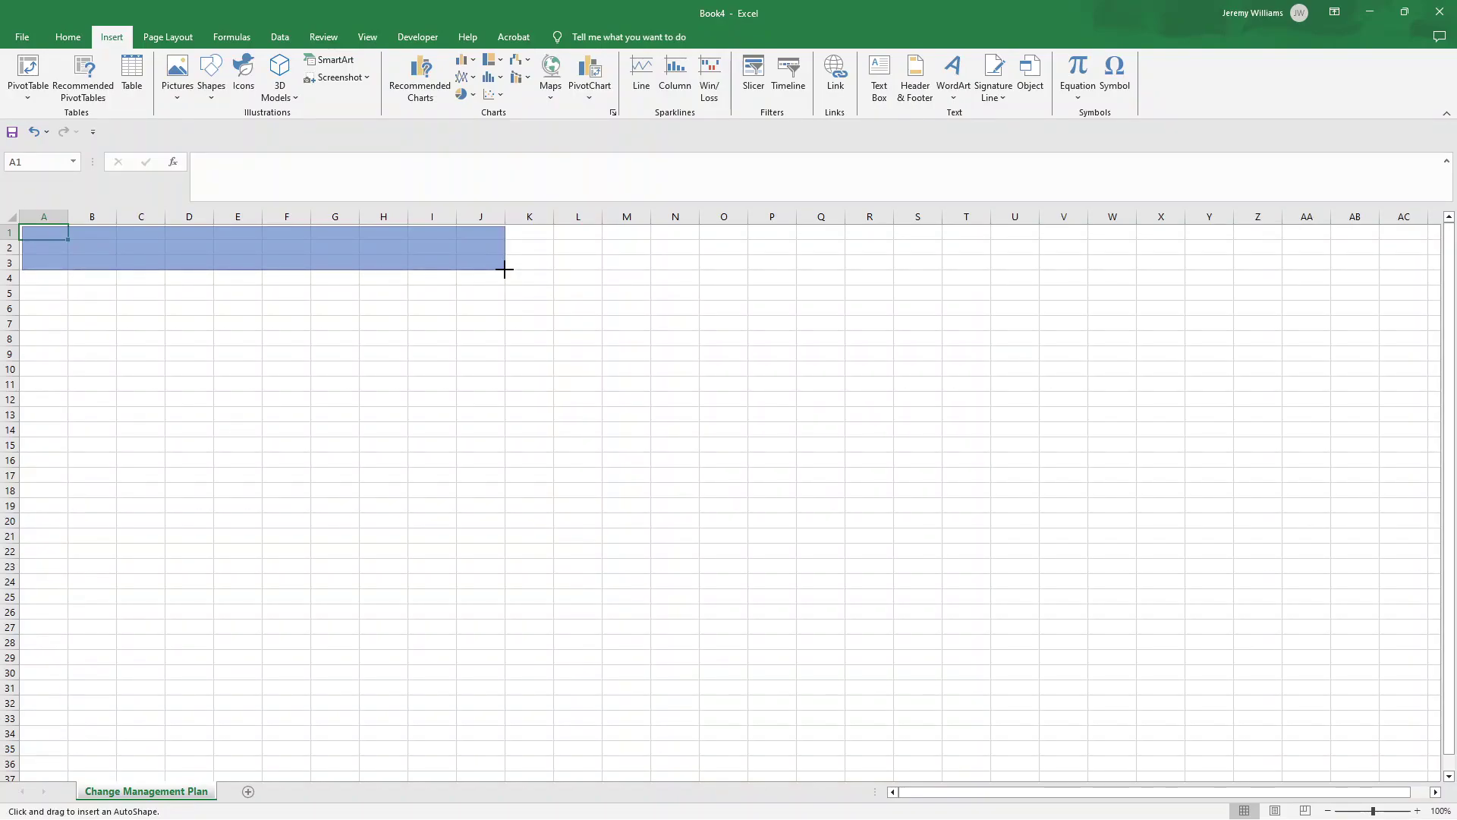
pyautogui.moveTo(504, 270)
pyautogui.mouseDown()
pyautogui.moveTo(438, 241)
pyautogui.moveTo(504, 270)
pyautogui.mouseUp()
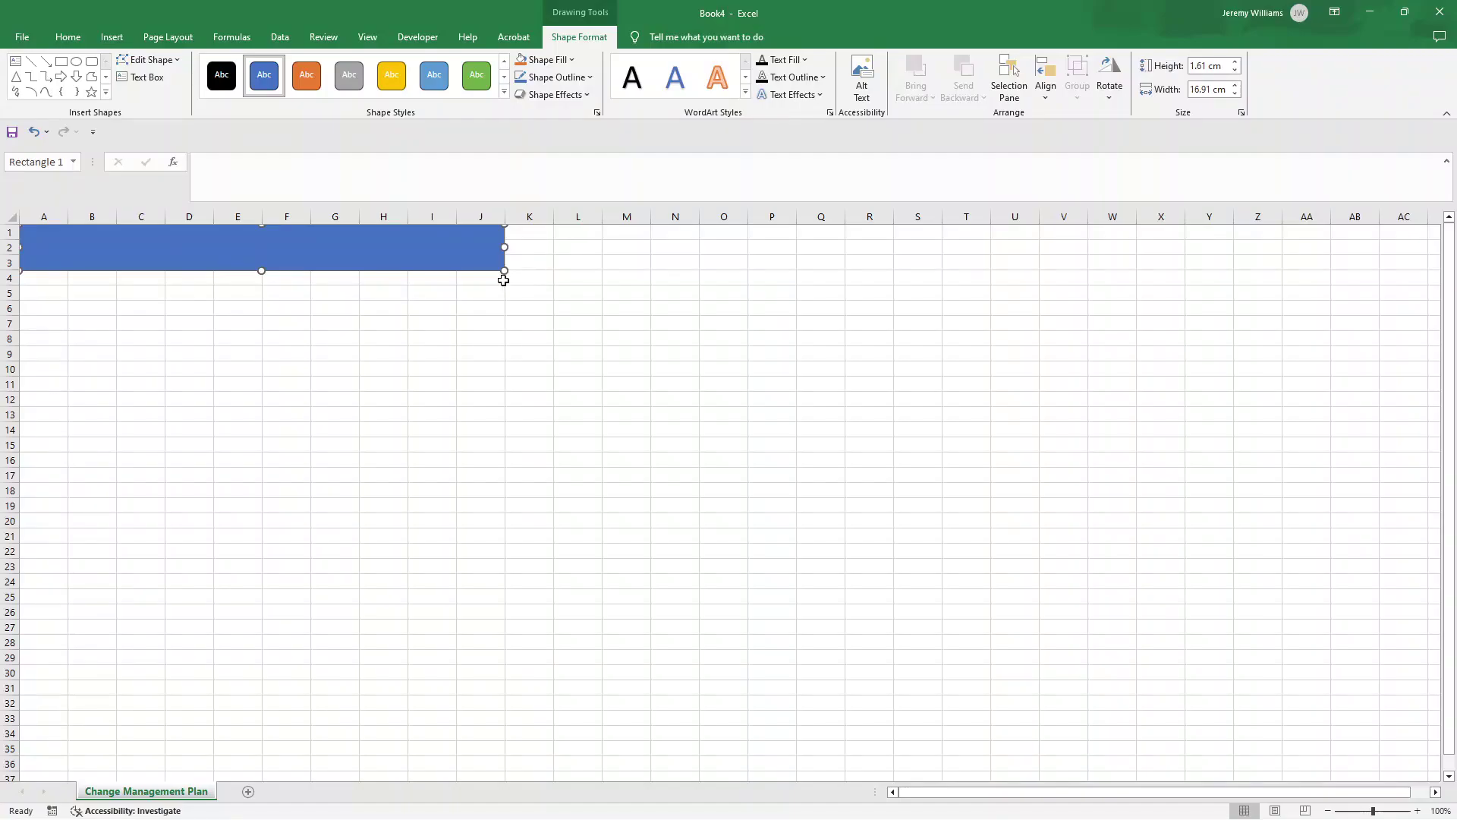
# Hide the sheet's gridlines and show them again.
pyautogui.click(367, 37)
pyautogui.click(188, 77)
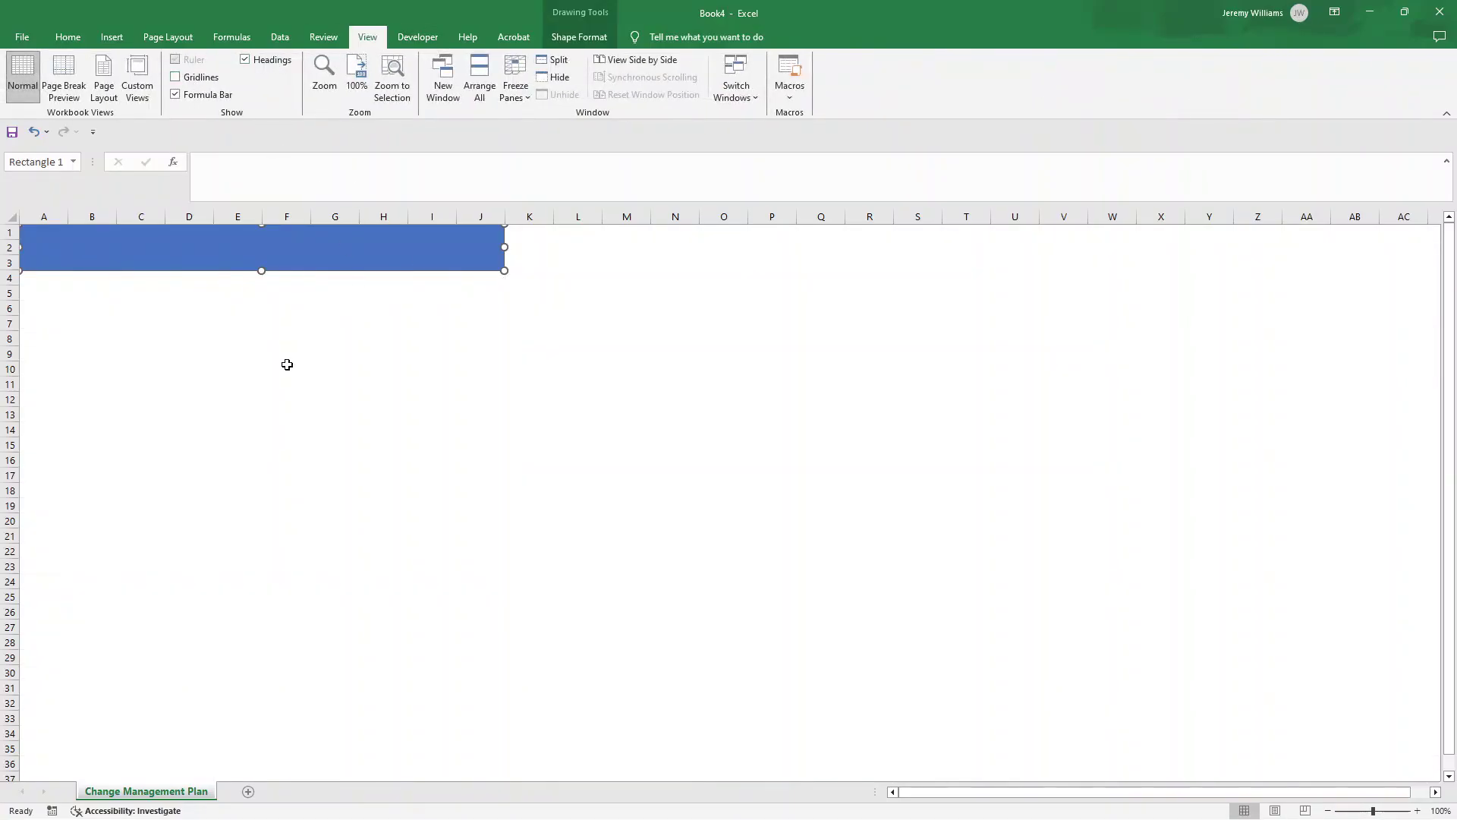
pyautogui.click(176, 76)
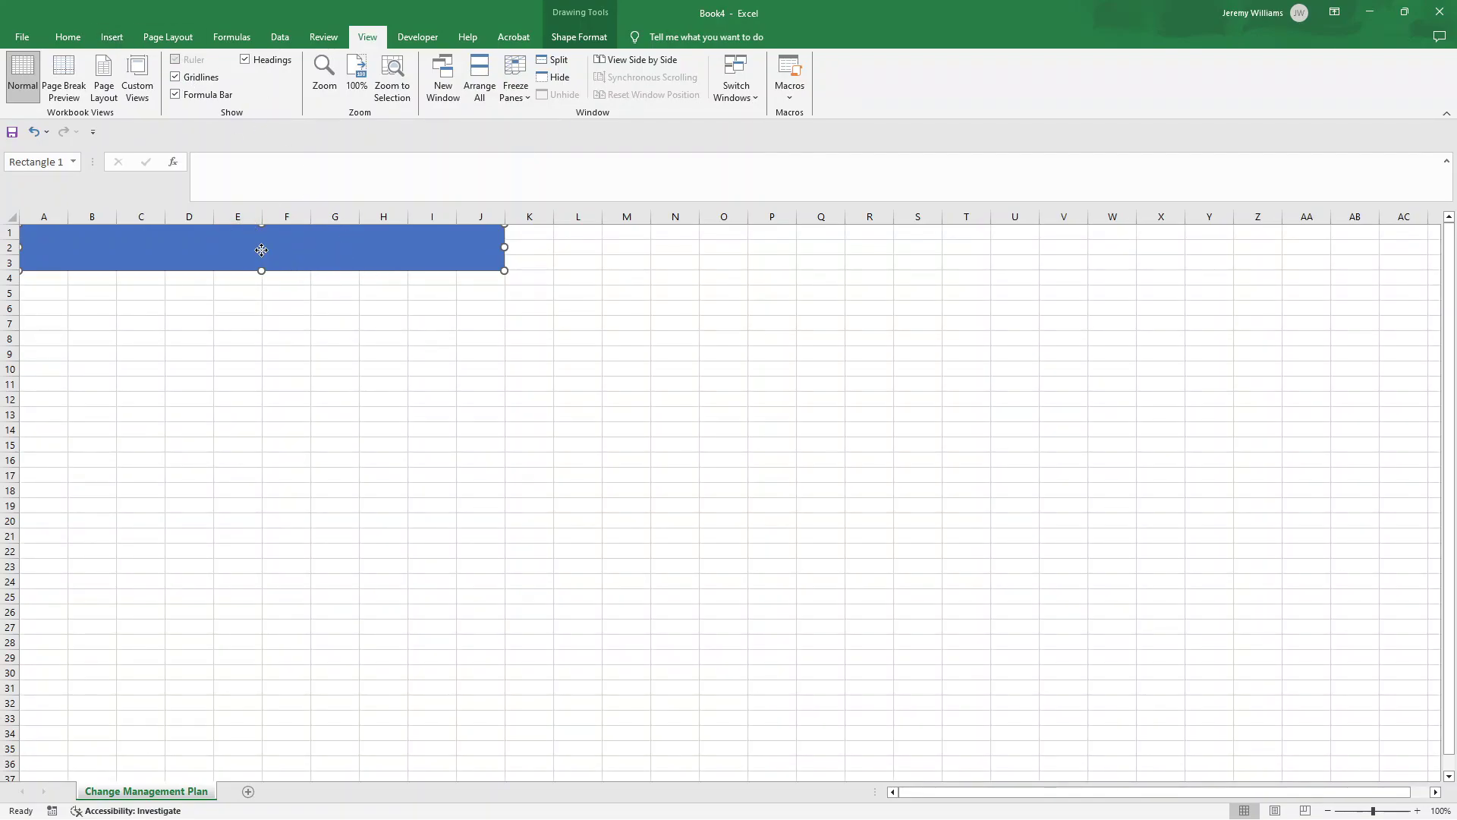
# Add the bold title "Change Management Plan" inside the rectangle.
pyautogui.rightClick(261, 251)
pyautogui.click(307, 361)
pyautogui.write('Change Management Plan')
# Increase the banner title's font size to 28.
pyautogui.tripleClick(129, 236)
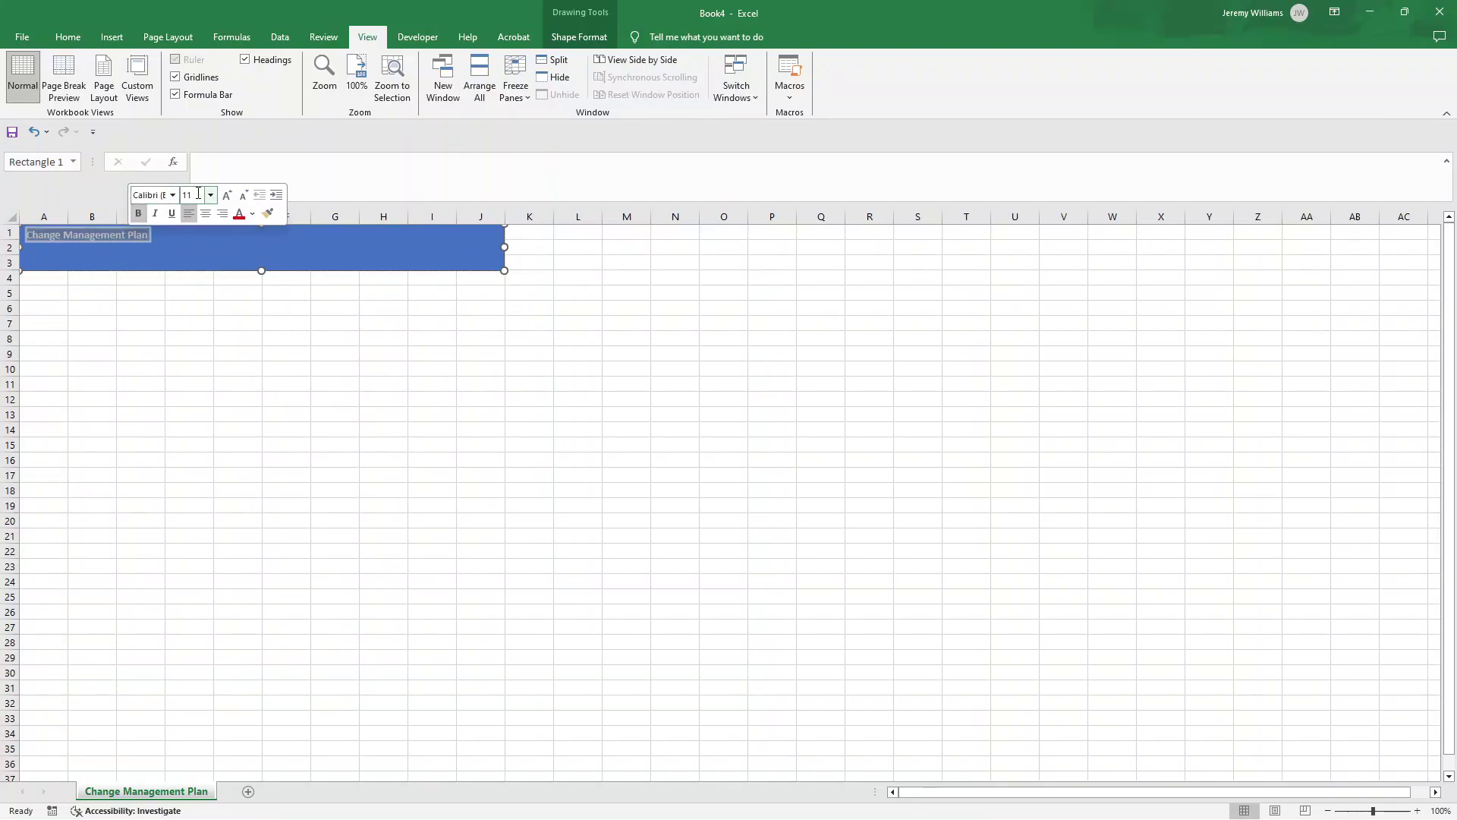
pyautogui.click(228, 195)
pyautogui.click(228, 195)
pyautogui.click(228, 195)
pyautogui.click(228, 195)
pyautogui.click(227, 195)
pyautogui.click(228, 195)
pyautogui.click(227, 195)
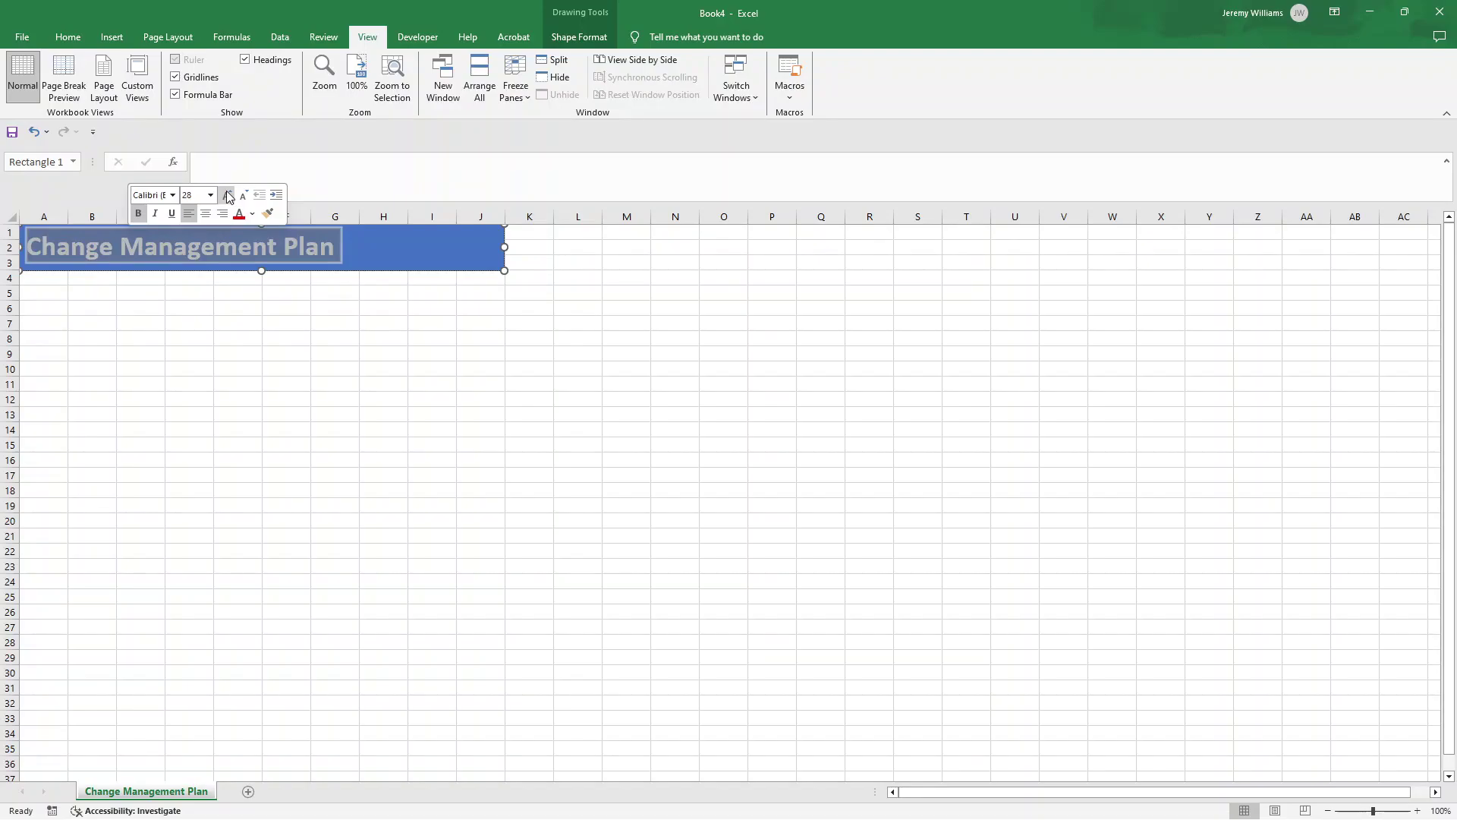
# Apply the light grey gradient shape style with dark text to the title banner.
pyautogui.click(574, 40)
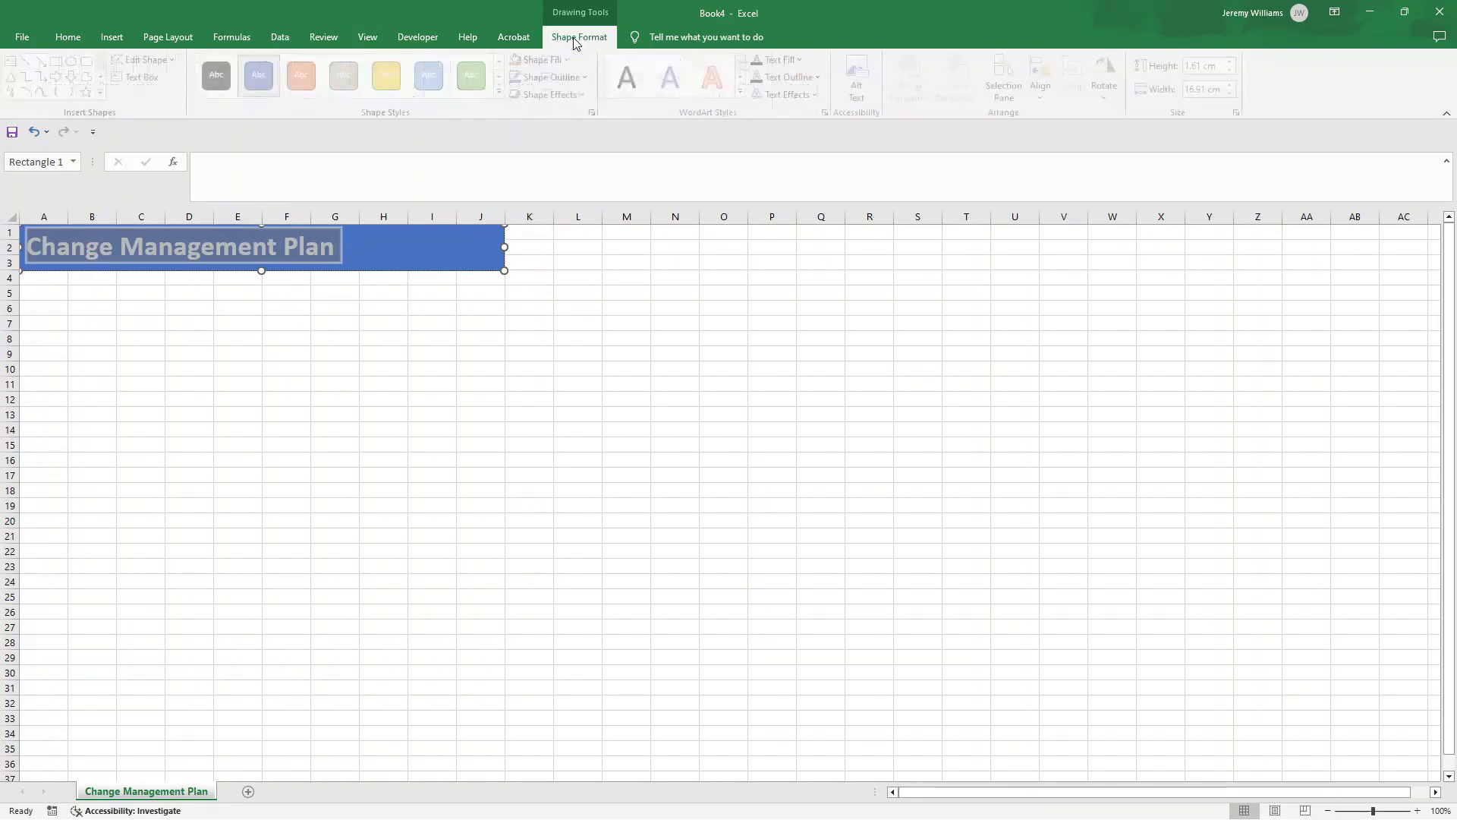
pyautogui.click(349, 75)
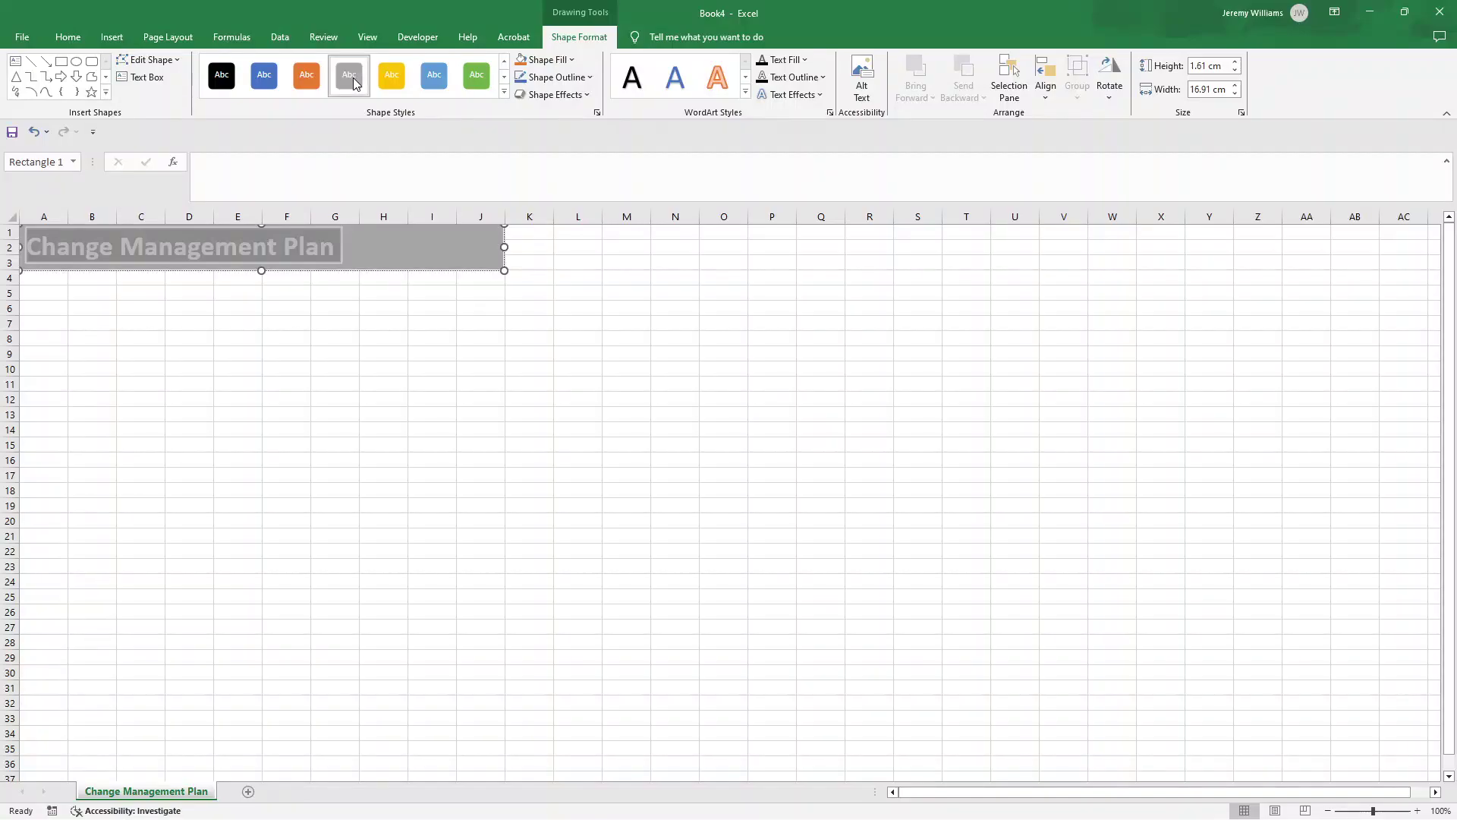
pyautogui.click(505, 77)
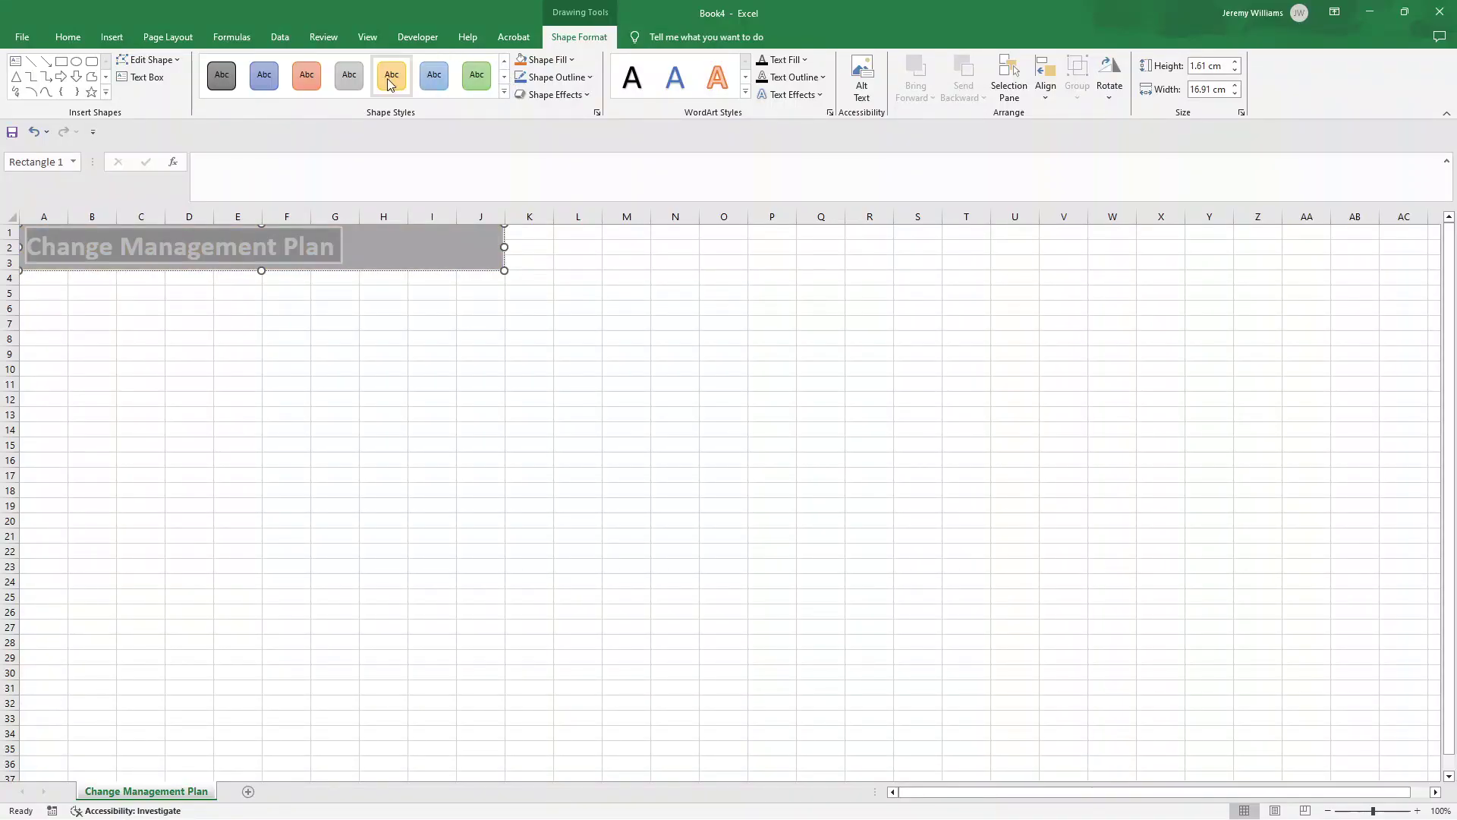
pyautogui.click(351, 85)
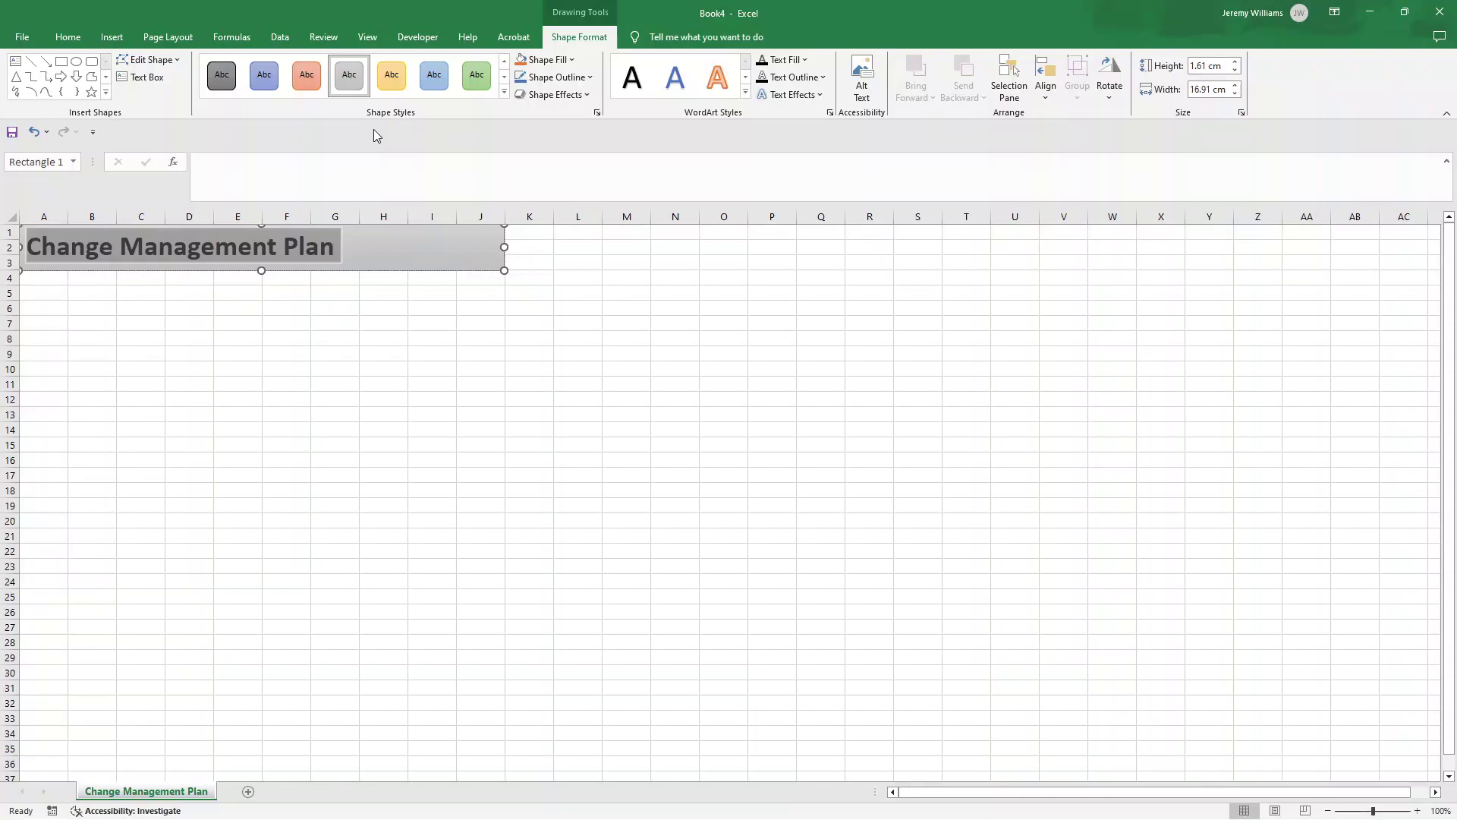
pyautogui.click(573, 60)
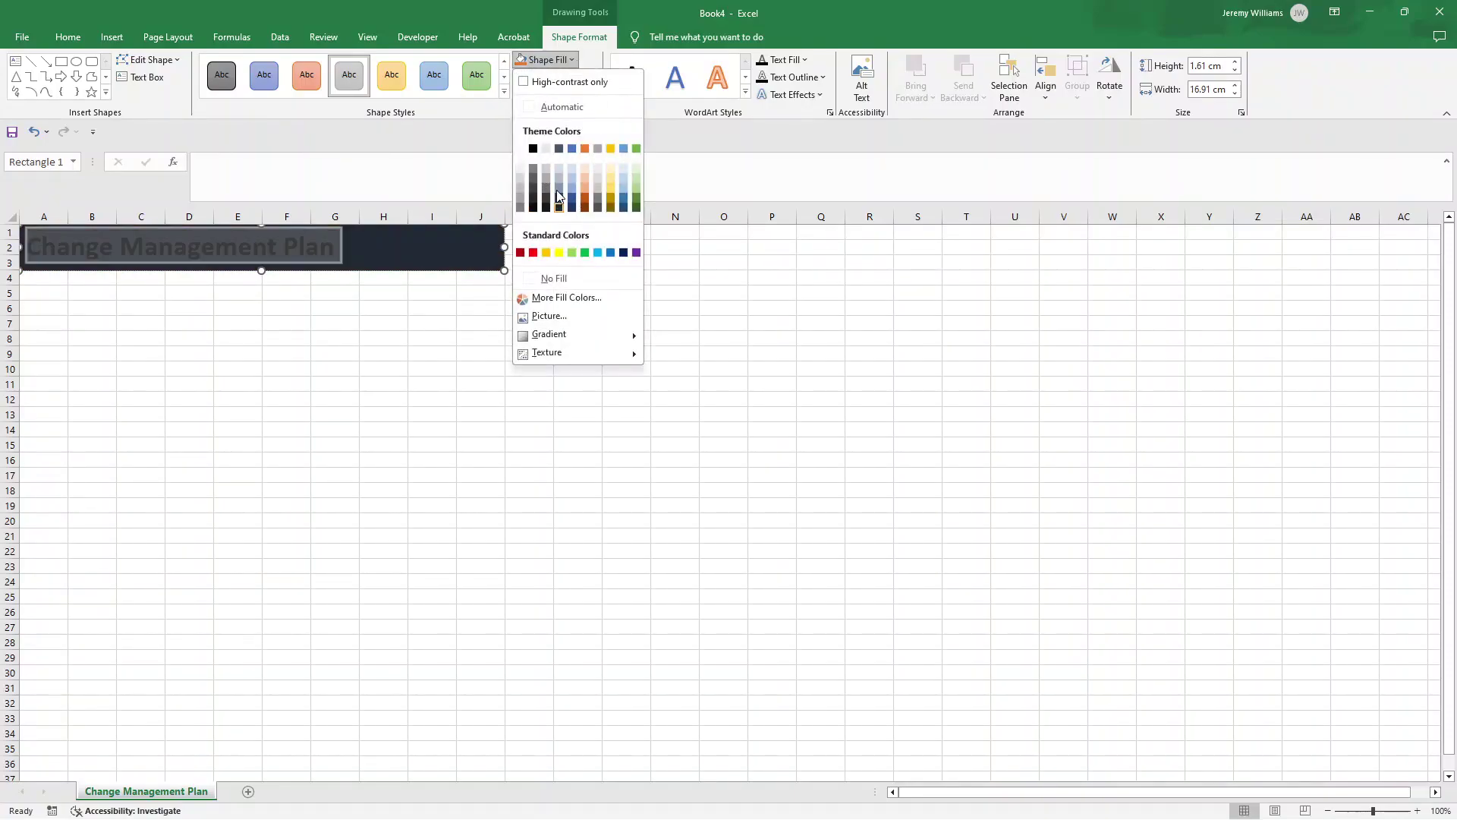
pyautogui.click(544, 60)
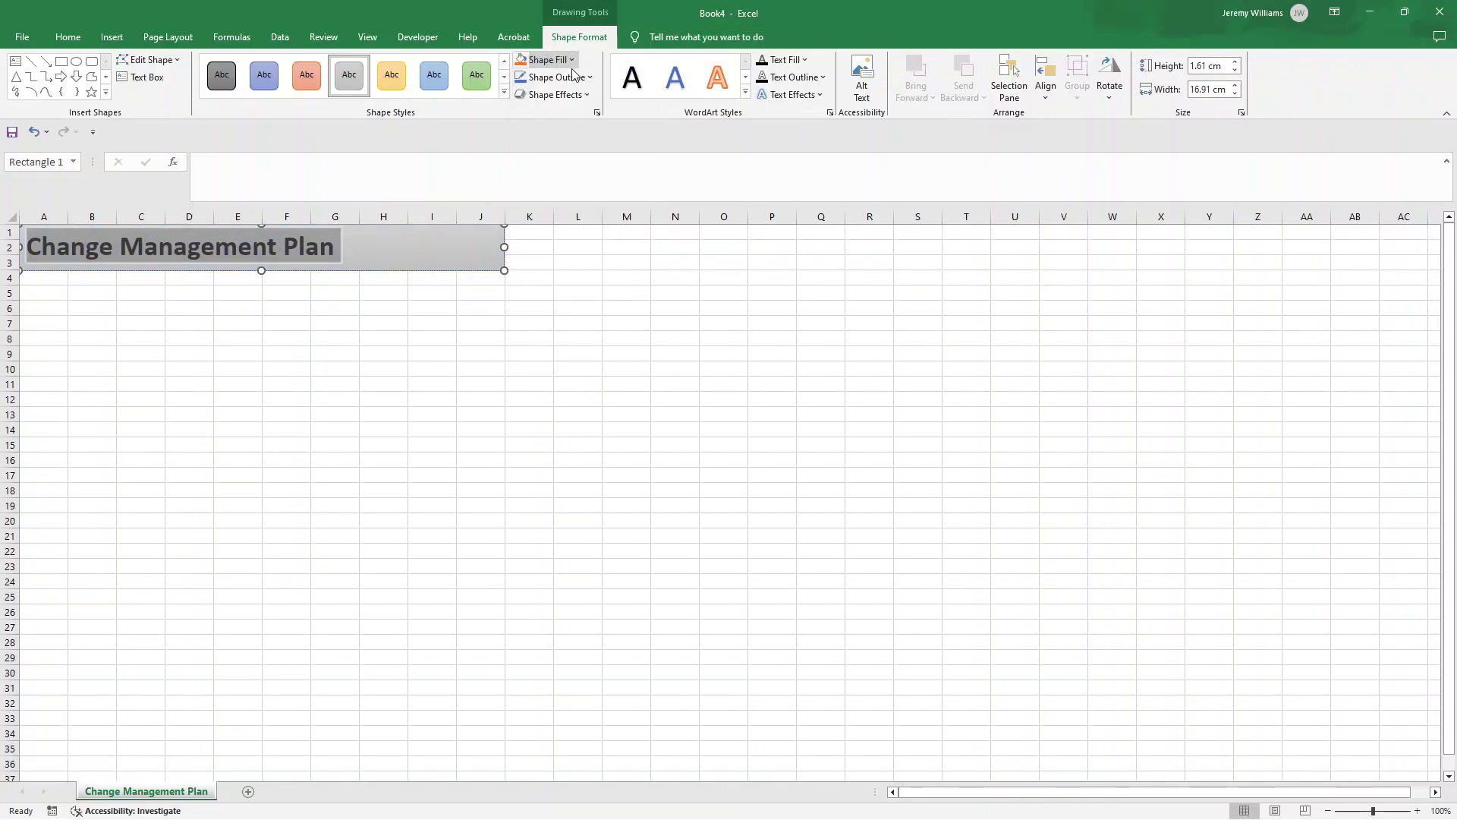
pyautogui.click(588, 77)
pyautogui.click(261, 266)
pyautogui.click(572, 338)
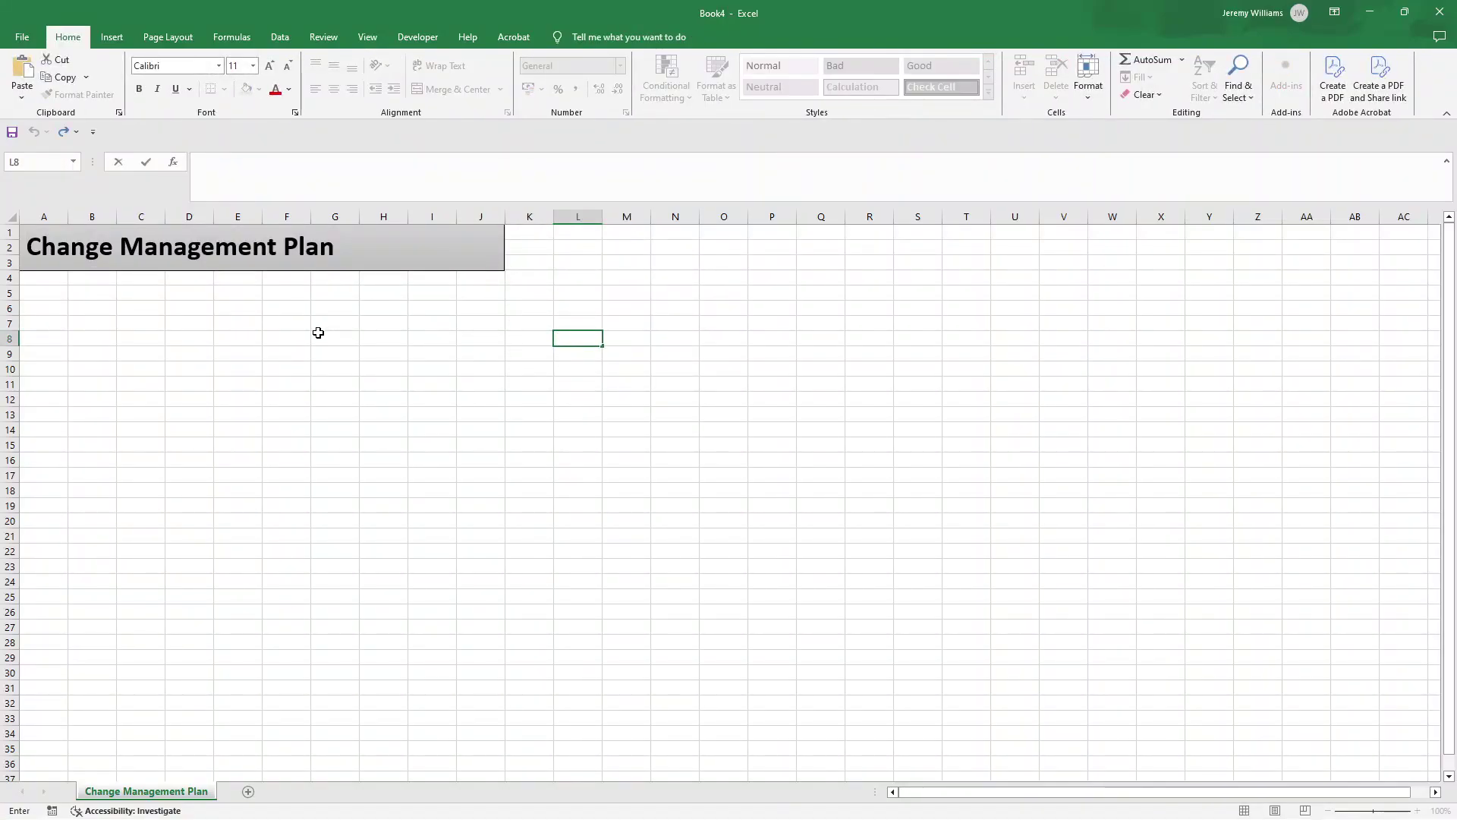
# Narrow column A to a slim margin column.
pyautogui.click(45, 216)
pyautogui.moveTo(69, 216); pyautogui.dragTo(41, 216)
pyautogui.click(56, 304)
# Enter the label "Author" in cell B5 and format it bold with a light grey fill.
pyautogui.click(46, 290)
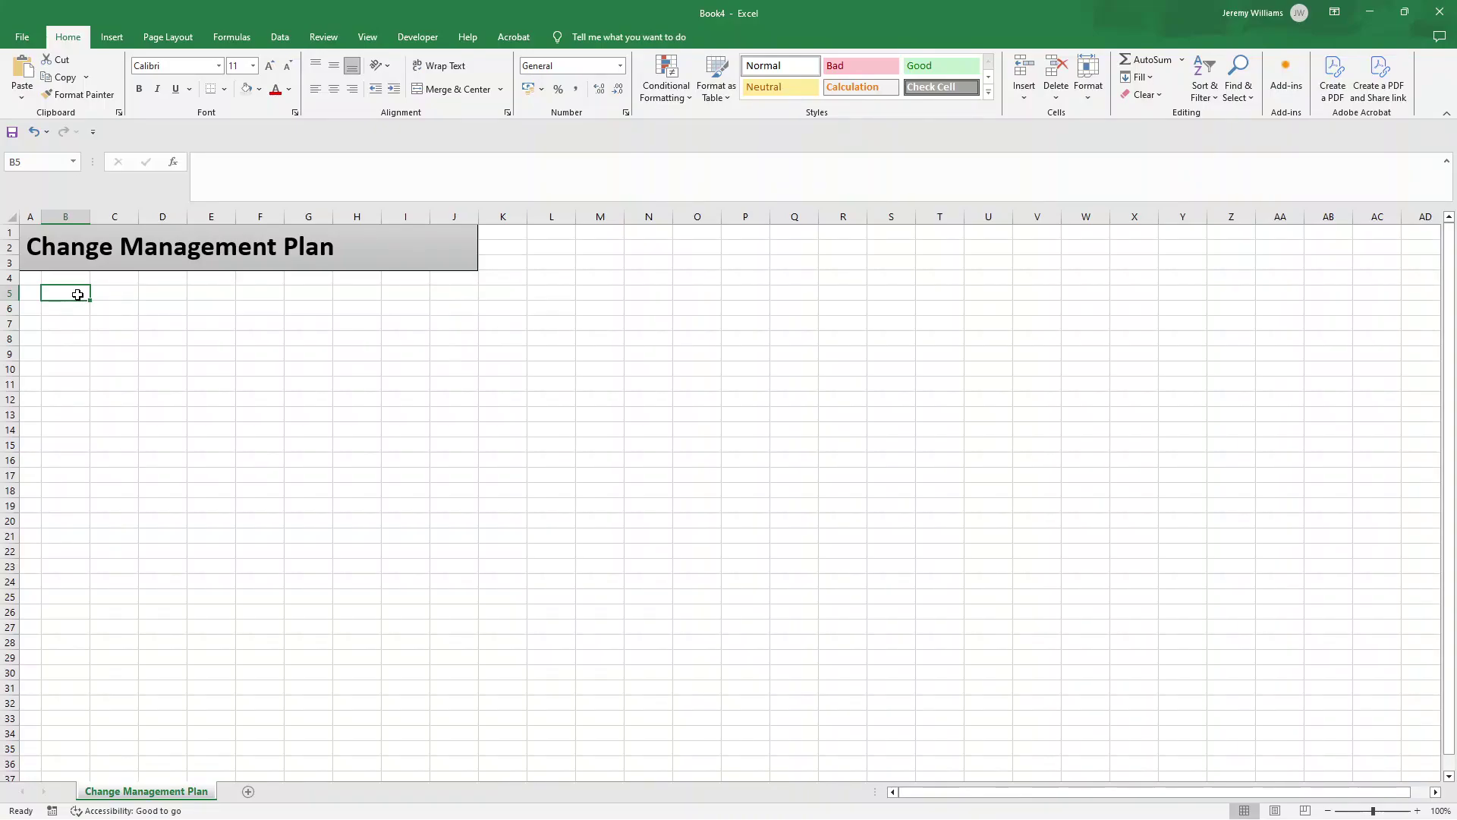
pyautogui.write('Author')
pyautogui.press('Return')
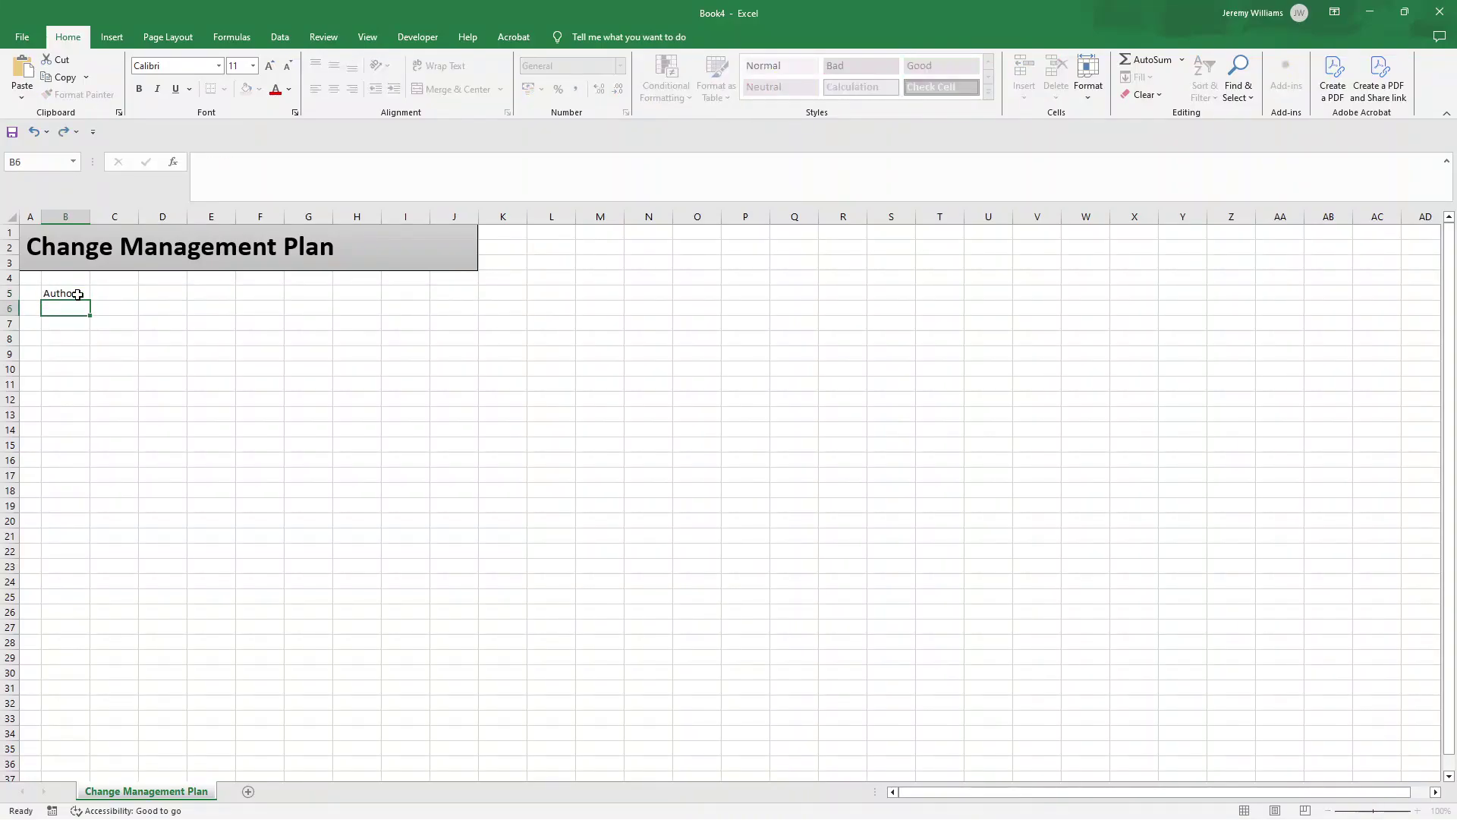
pyautogui.click(77, 294)
pyautogui.click(139, 89)
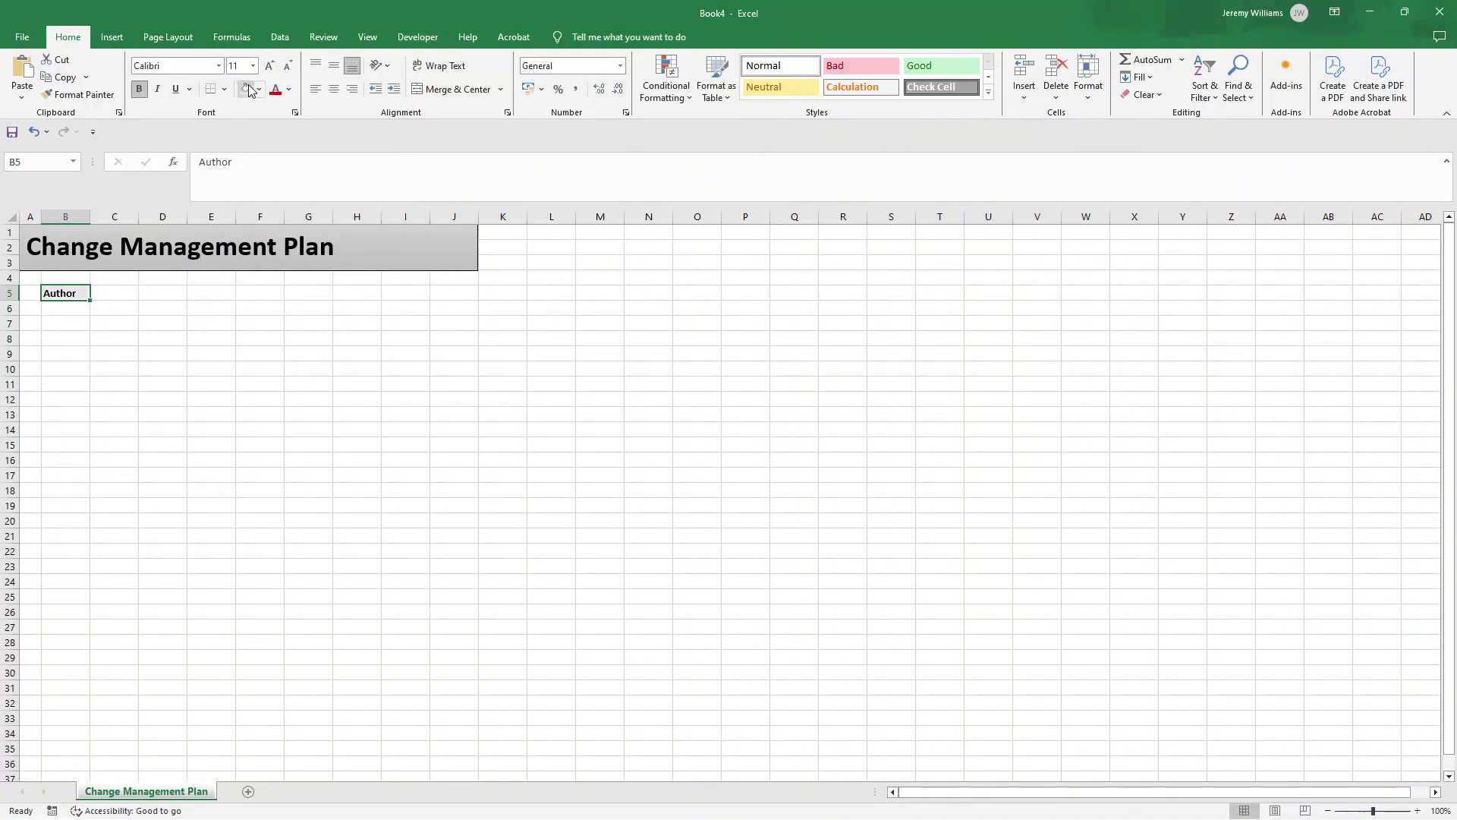
# Apply all borders to the Author label and the blank cell below it, B5:B6.
pyautogui.moveTo(65, 296); pyautogui.dragTo(67, 308)
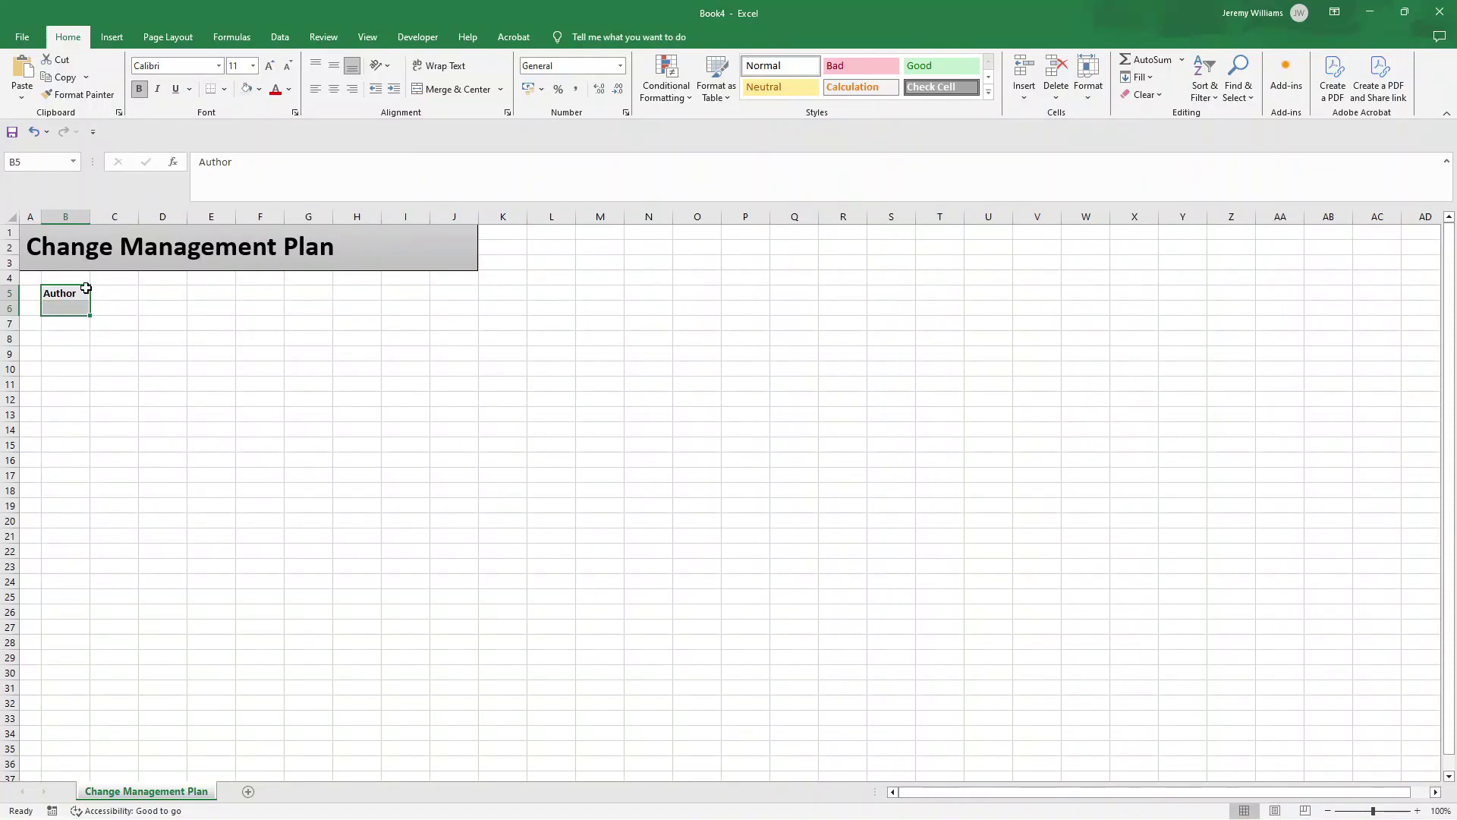
pyautogui.click(224, 89)
pyautogui.click(260, 221)
pyautogui.click(195, 314)
# Widen column B for the Author field and narrow column C as a spacer.
pyautogui.moveTo(91, 217); pyautogui.dragTo(123, 217)
pyautogui.click(68, 306)
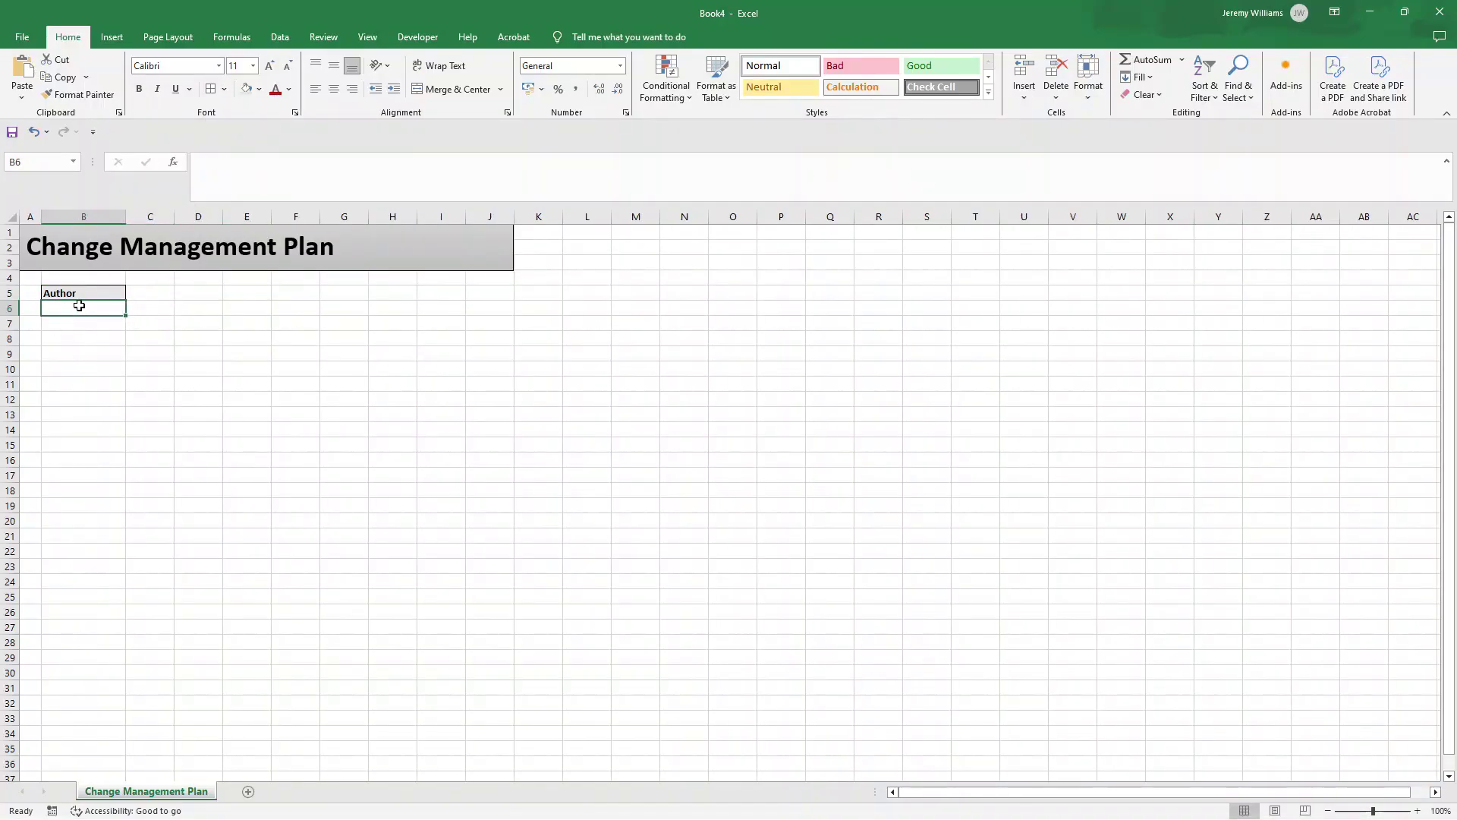
pyautogui.moveTo(174, 218); pyautogui.dragTo(159, 219)
pyautogui.click(91, 222)
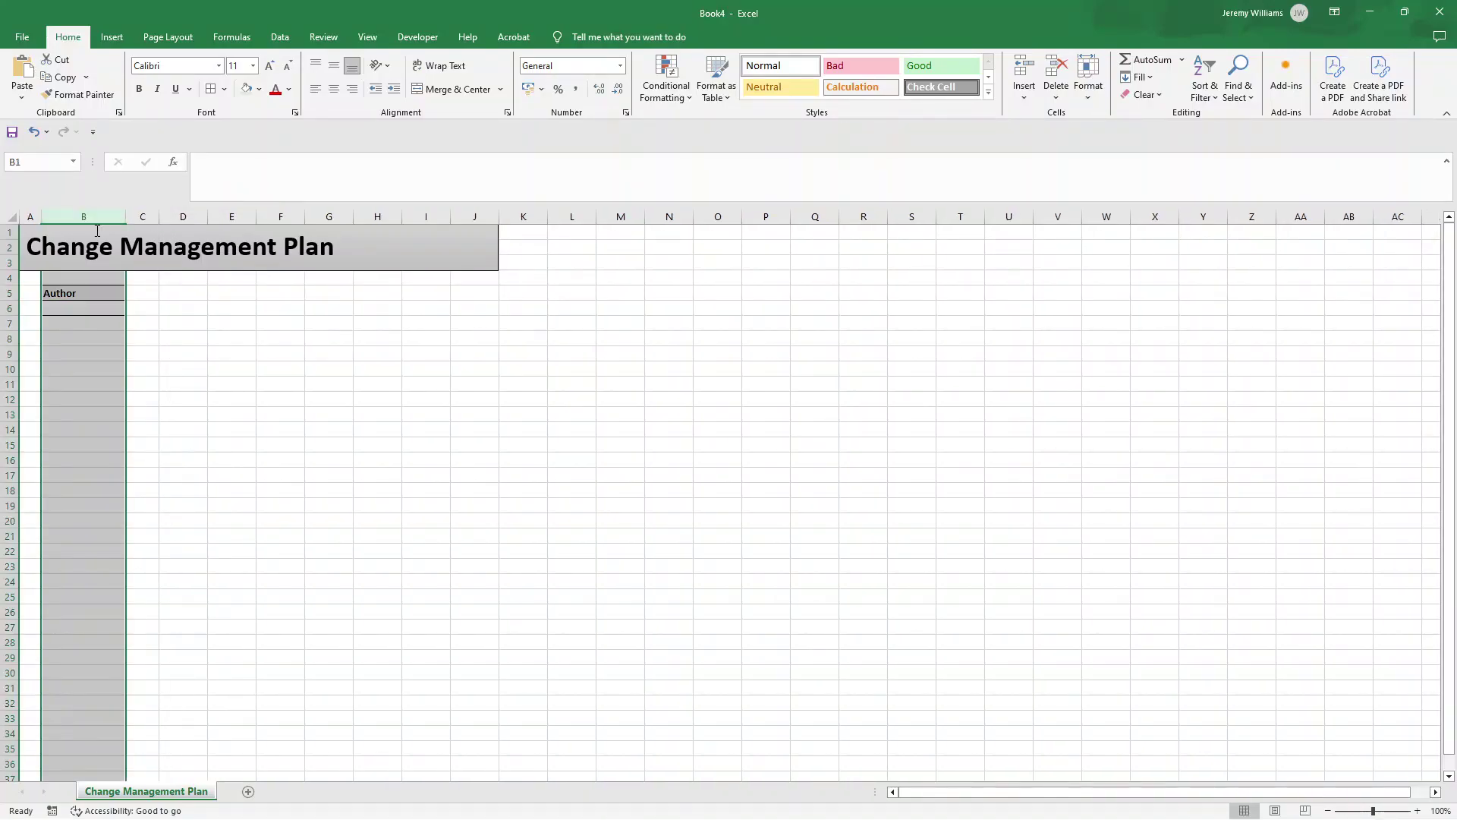
# Set the width of columns B through J to 25.
pyautogui.keyDown('shift'); pyautogui.click(467, 214); pyautogui.keyUp('shift')
pyautogui.moveTo(498, 219); pyautogui.dragTo(588, 220)
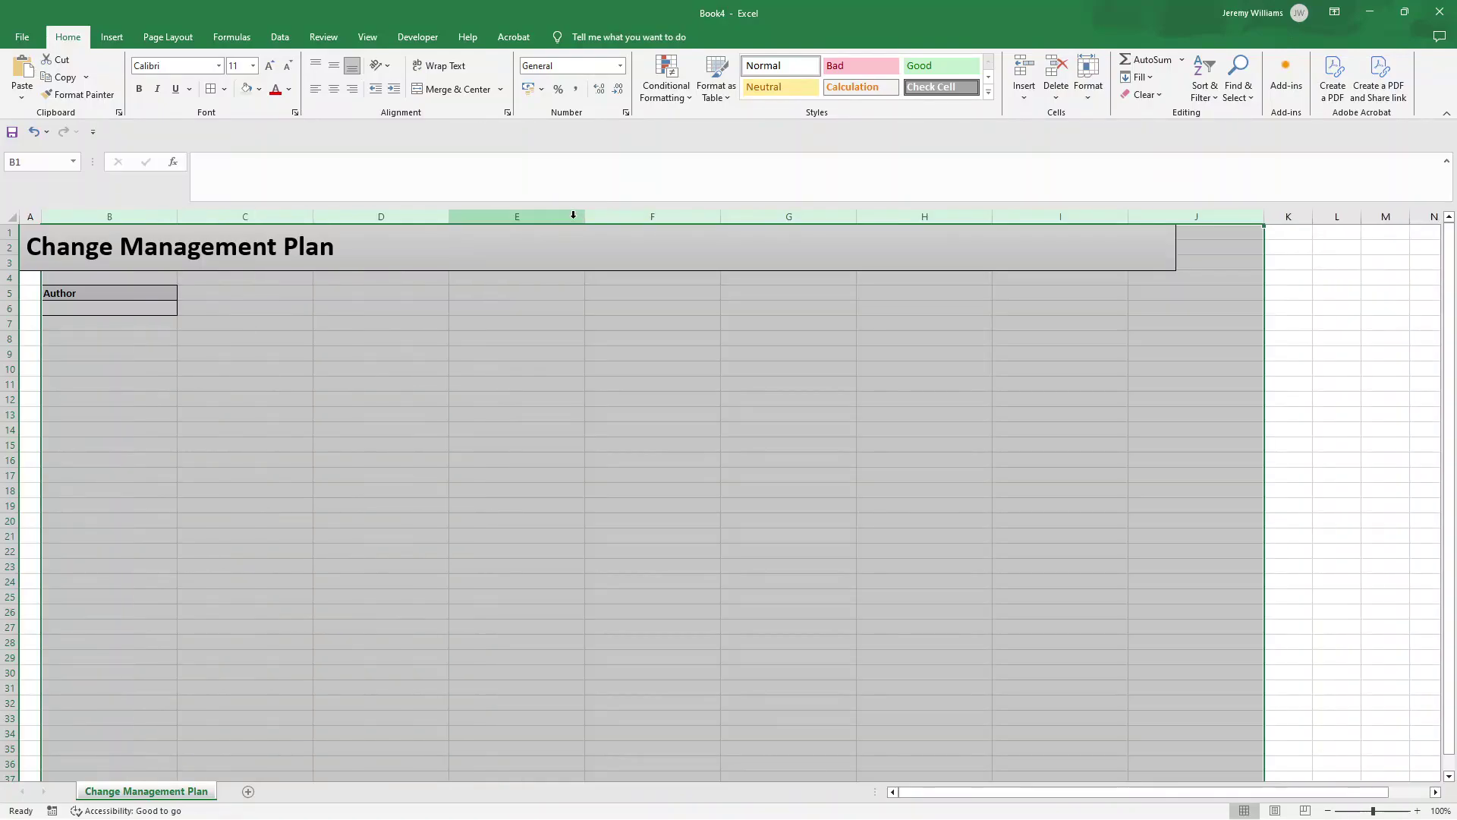
pyautogui.rightClick(576, 218)
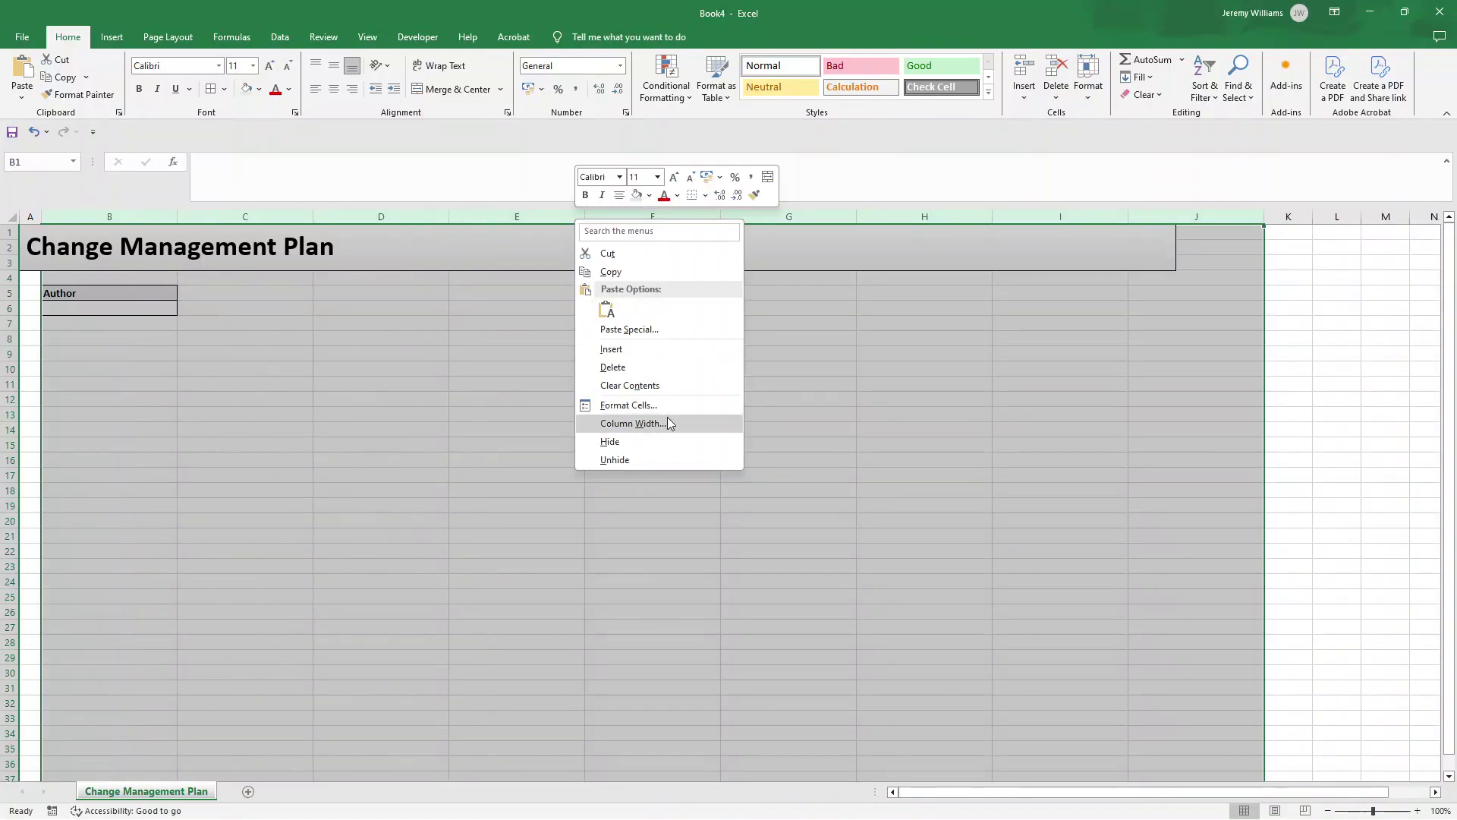
pyautogui.click(666, 422)
pyautogui.write('25')
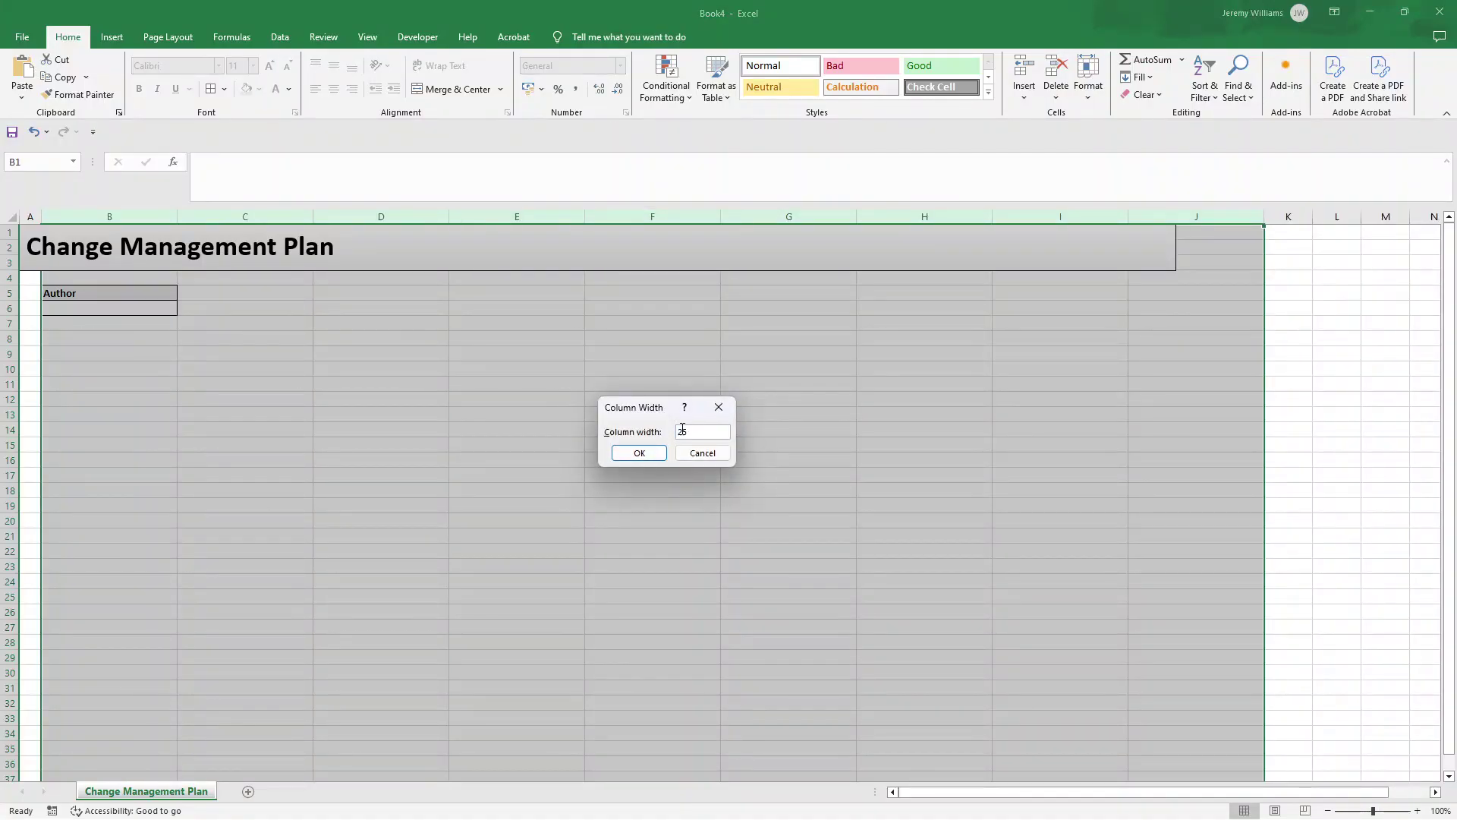
pyautogui.click(638, 452)
pyautogui.click(161, 381)
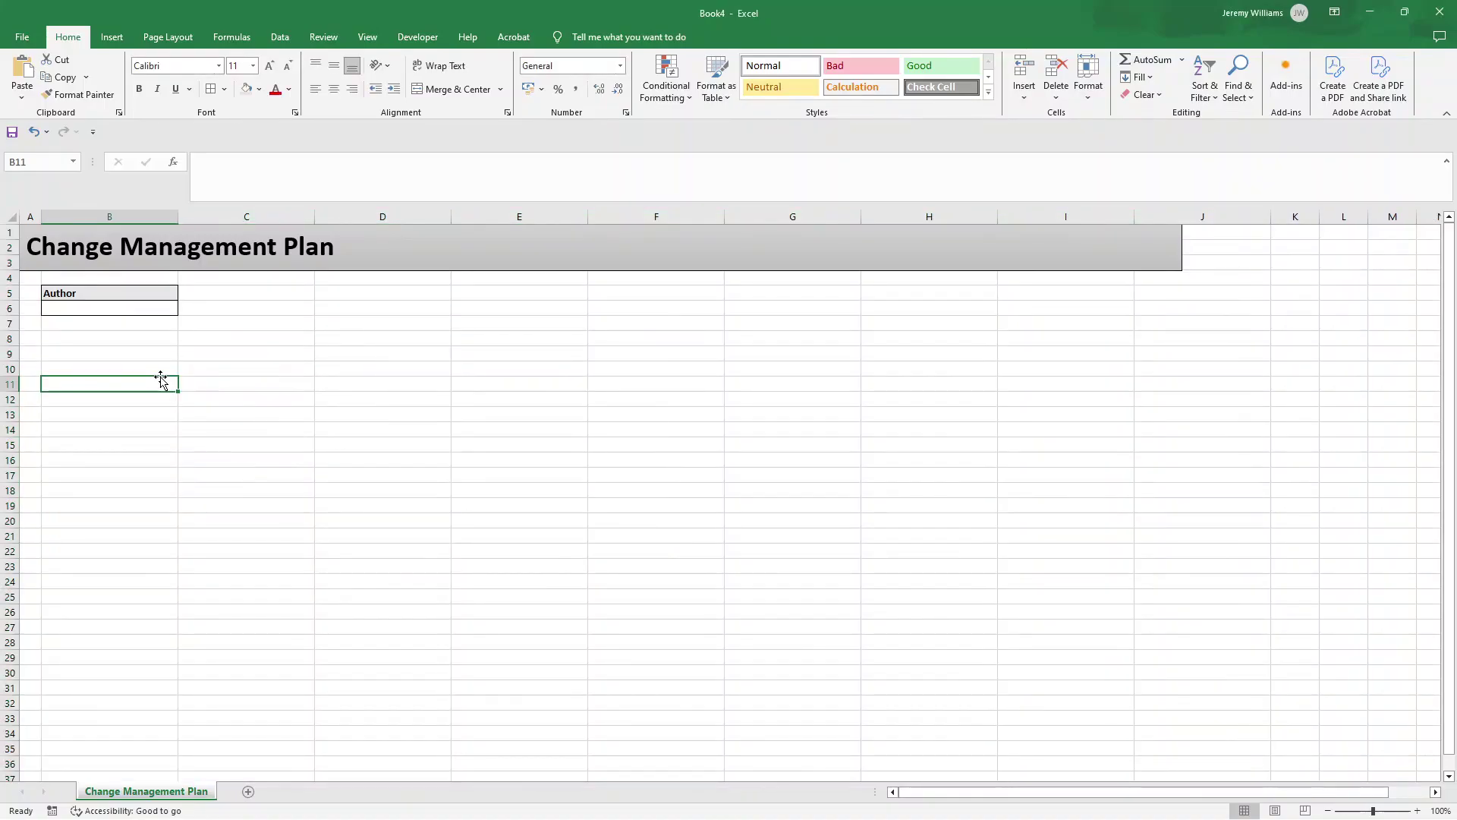
# Narrow columns C, E, G and I to one uniform width as spacers between the field columns.
pyautogui.click(263, 211)
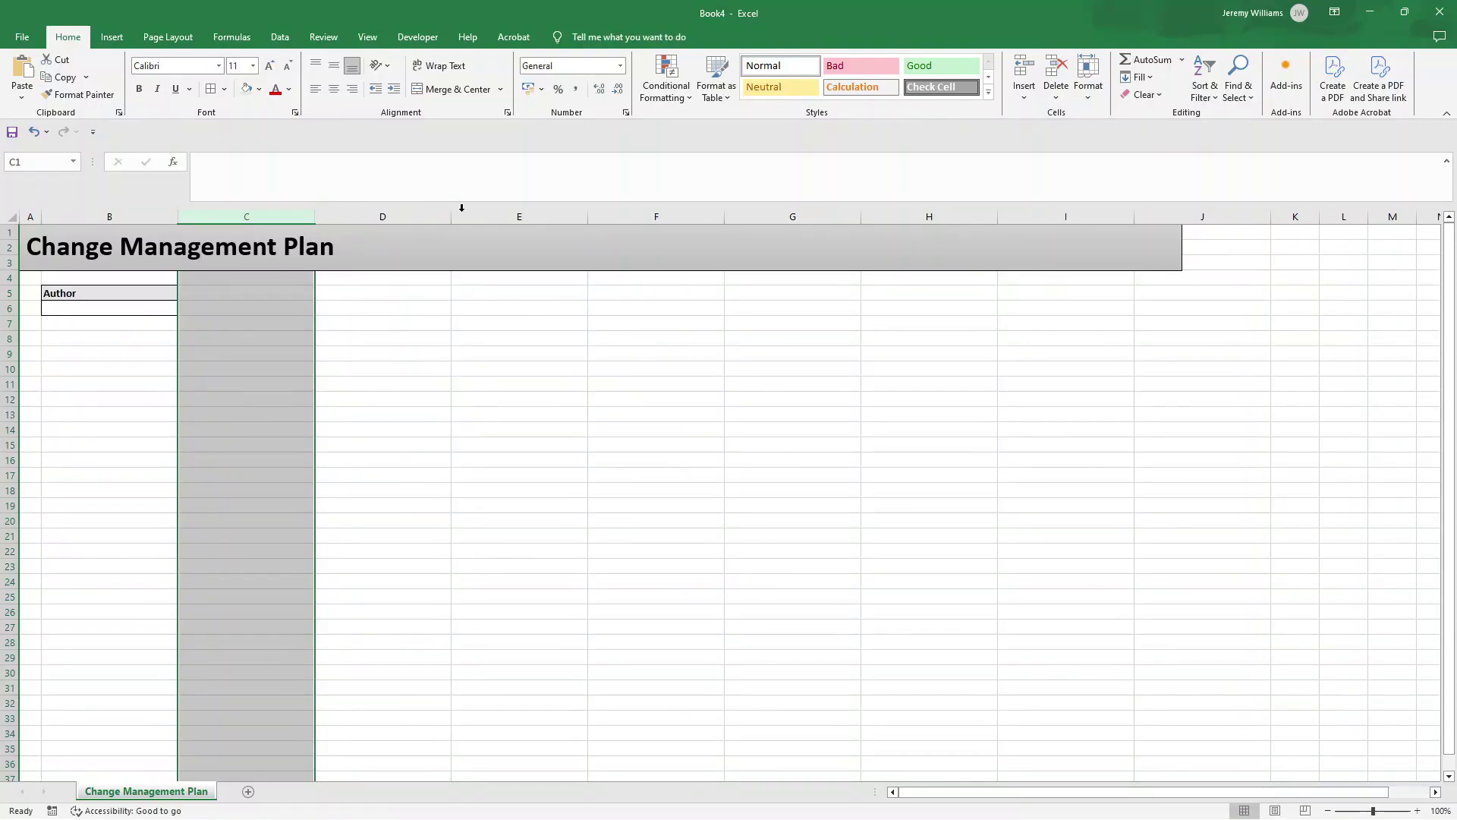
pyautogui.keyDown('ctrl'); pyautogui.click(490, 212); pyautogui.keyUp('ctrl')
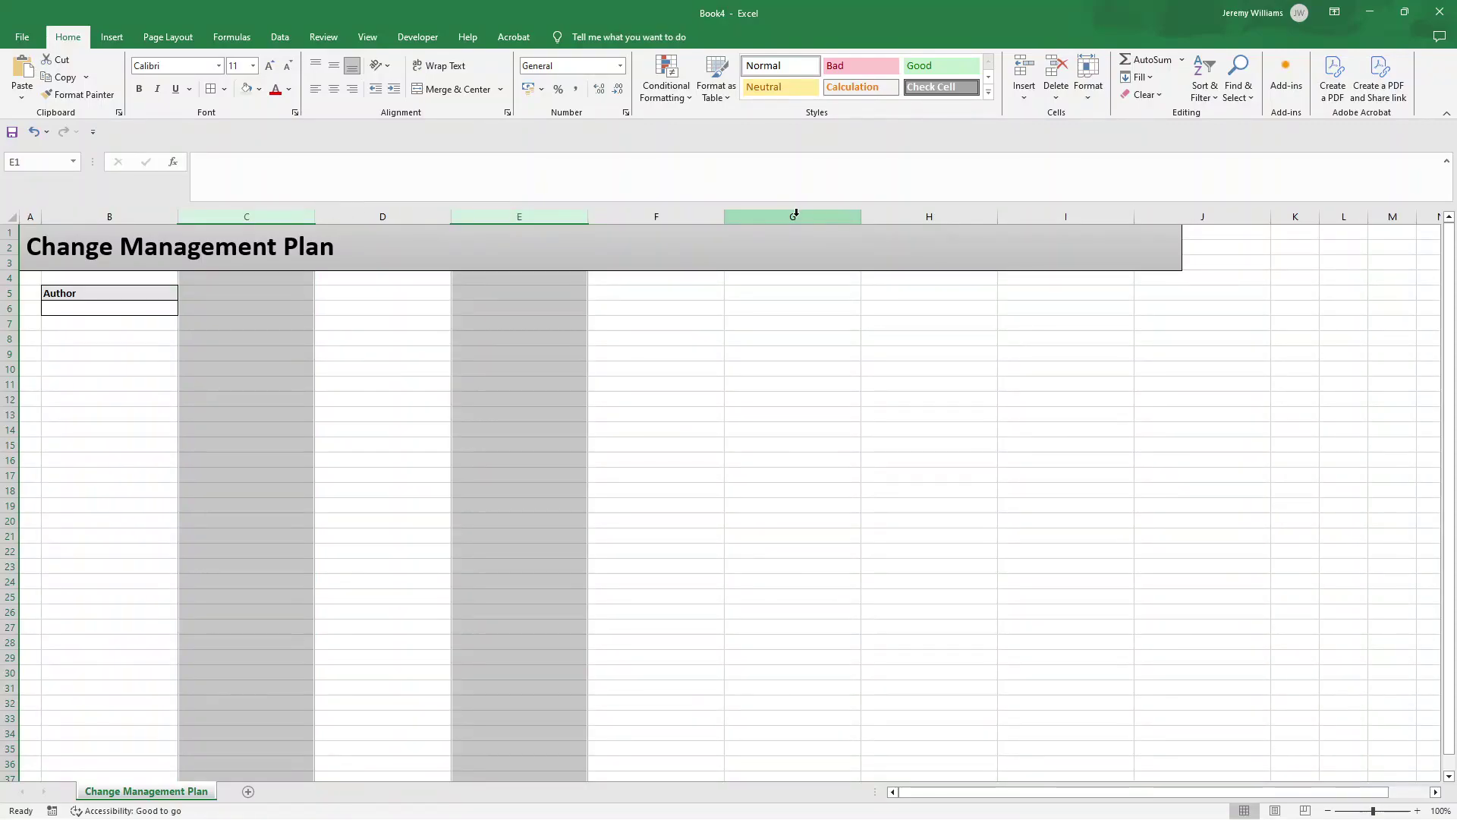
pyautogui.keyDown('ctrl'); pyautogui.click(792, 216); pyautogui.keyUp('ctrl')
pyautogui.keyDown('ctrl'); pyautogui.click(1024, 214); pyautogui.keyUp('ctrl')
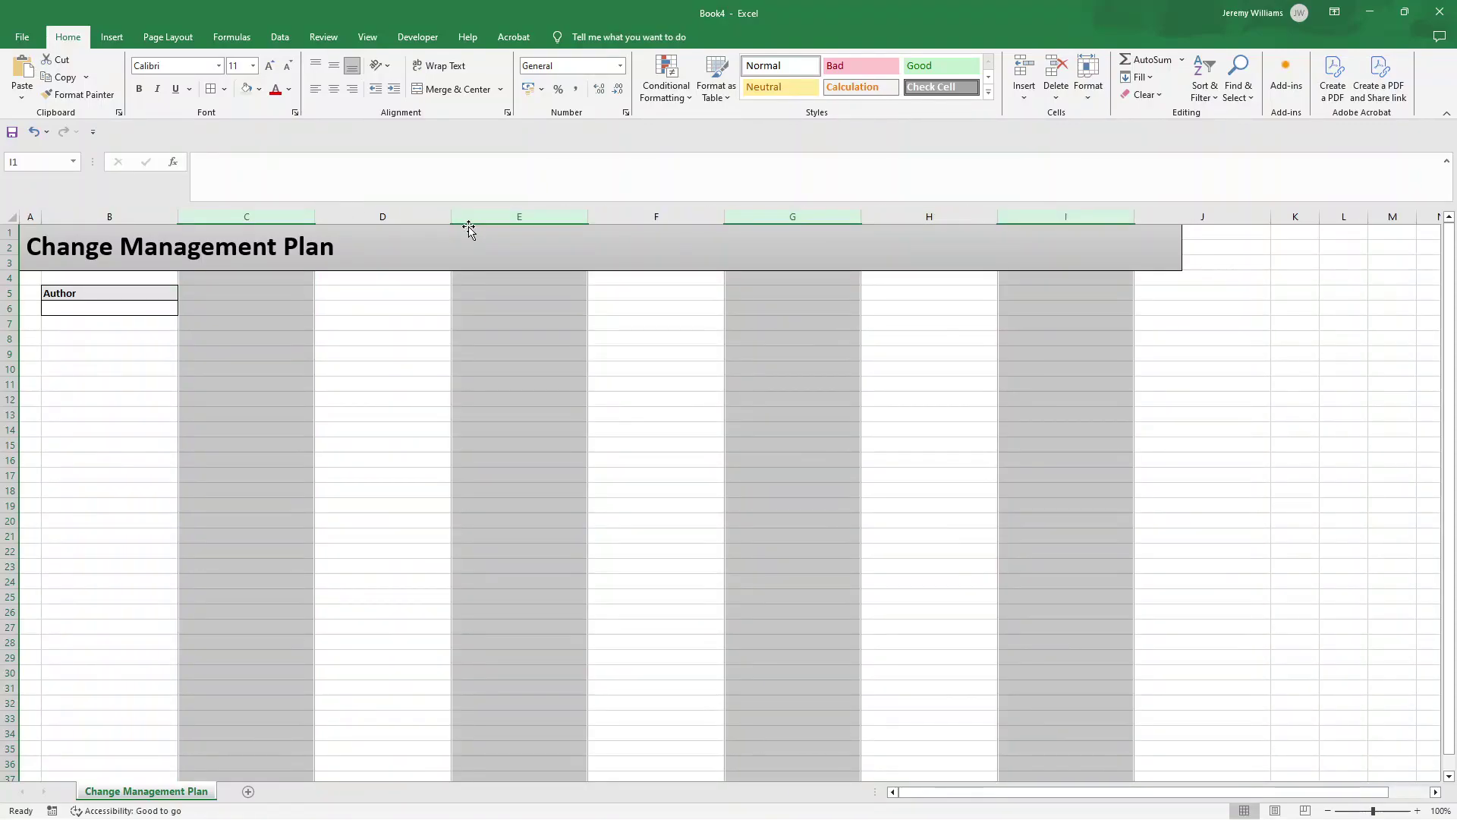
pyautogui.rightClick(504, 216)
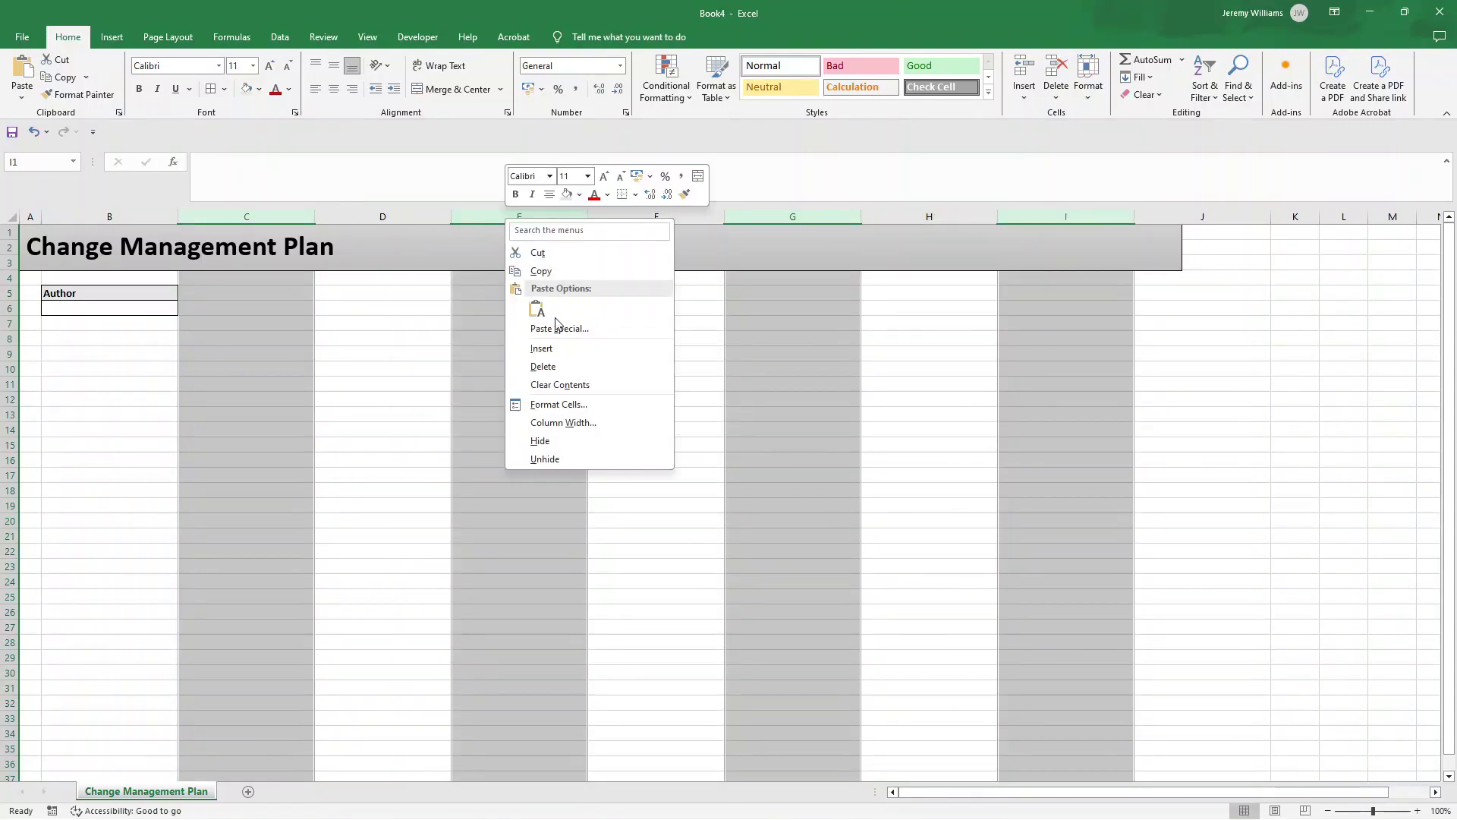
pyautogui.click(578, 423)
pyautogui.click(568, 453)
pyautogui.click(205, 338)
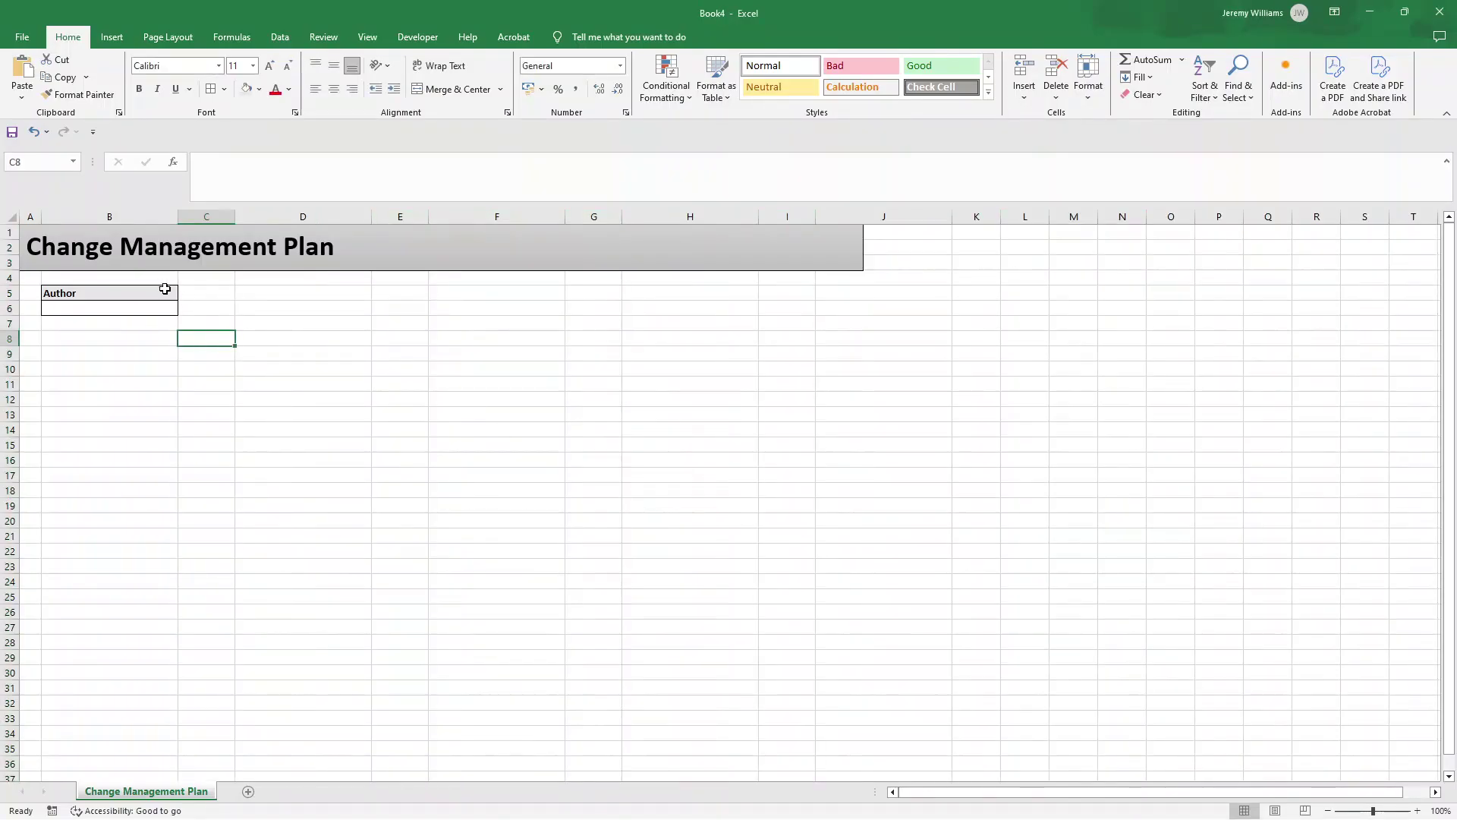
# Enter the label "Date Produced" in cell D5.
pyautogui.click(254, 294)
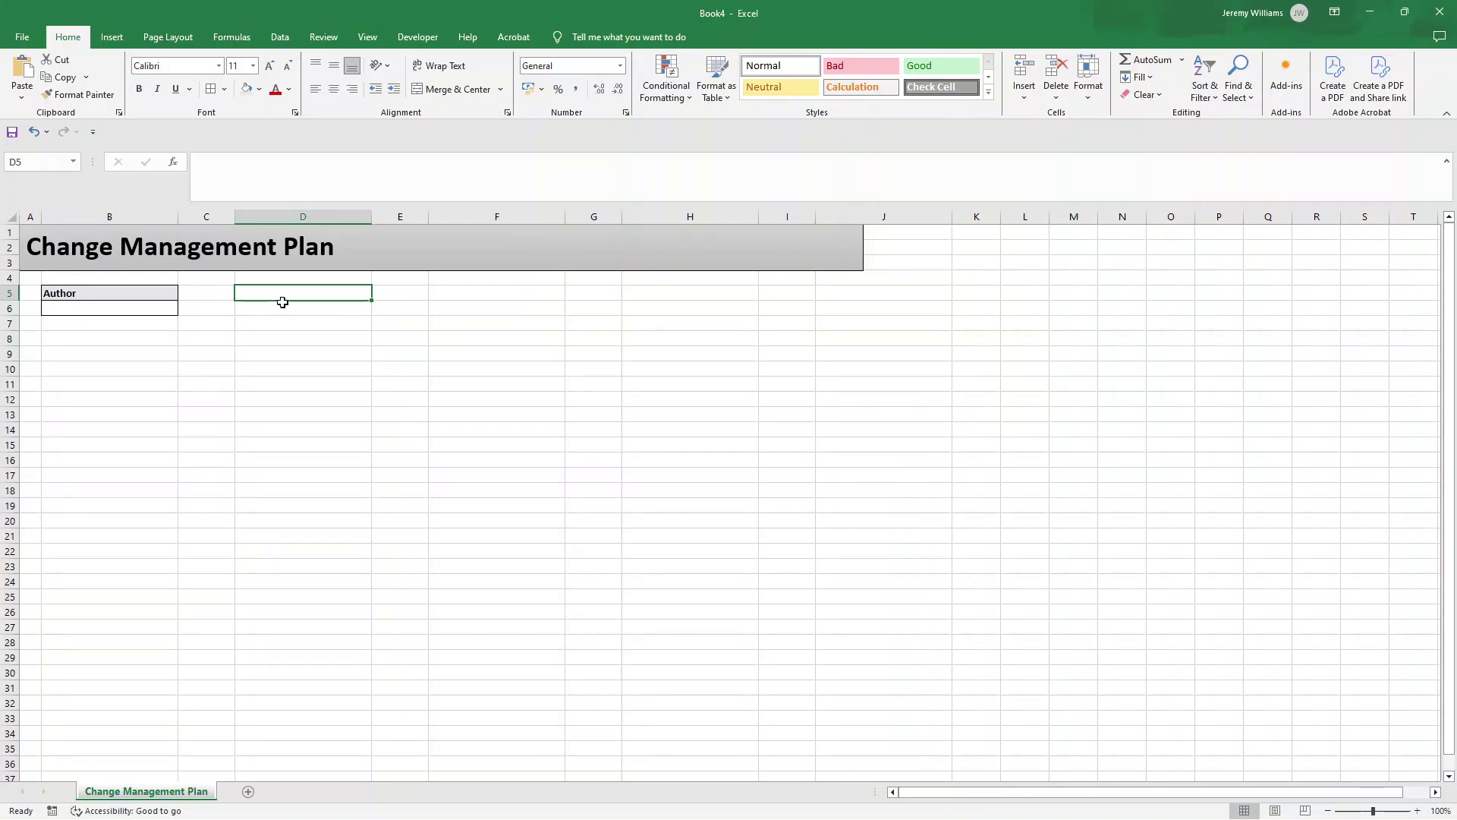
pyautogui.write('Date Produced')
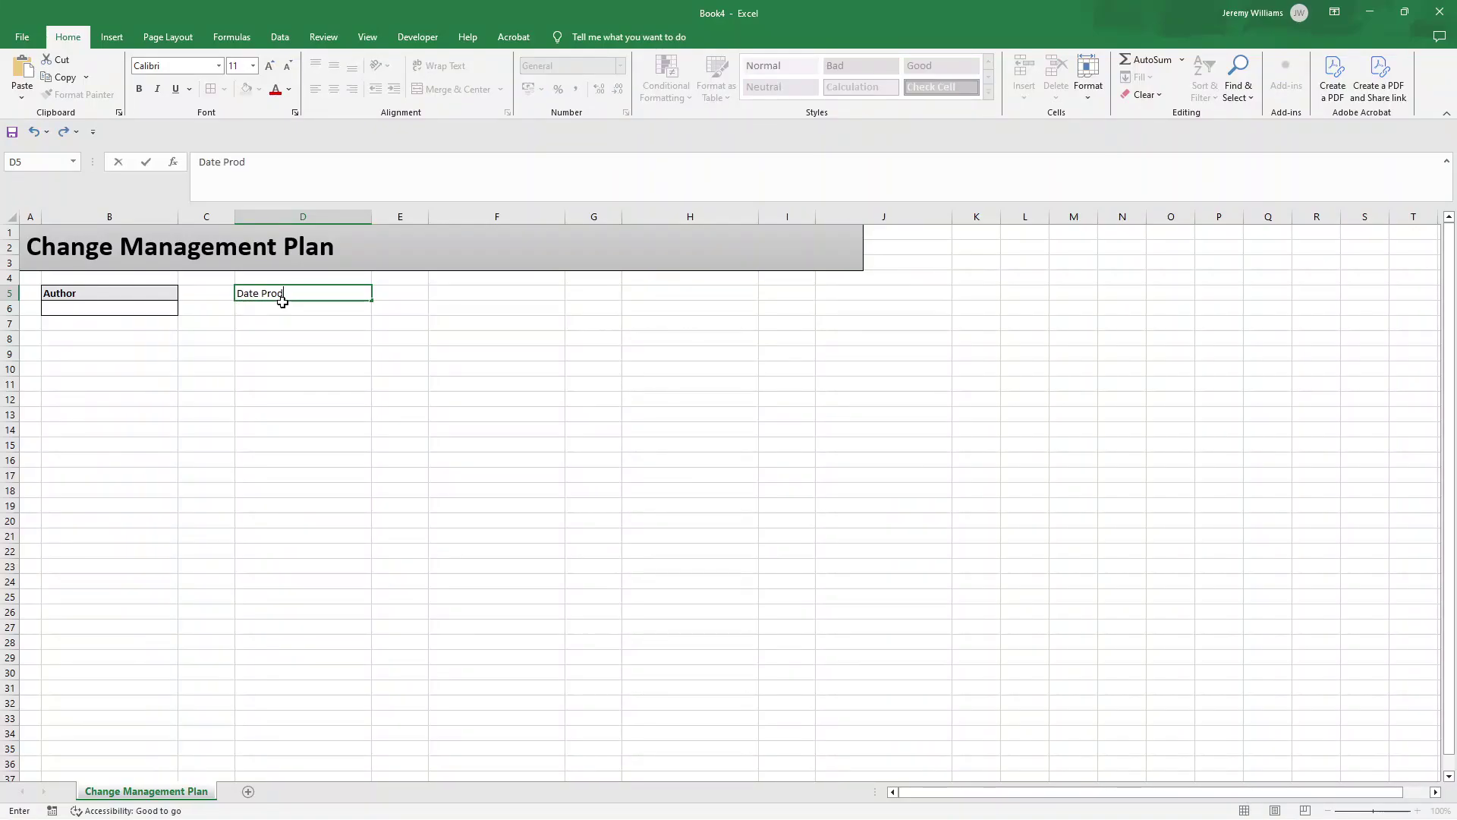
pyautogui.press('Return')
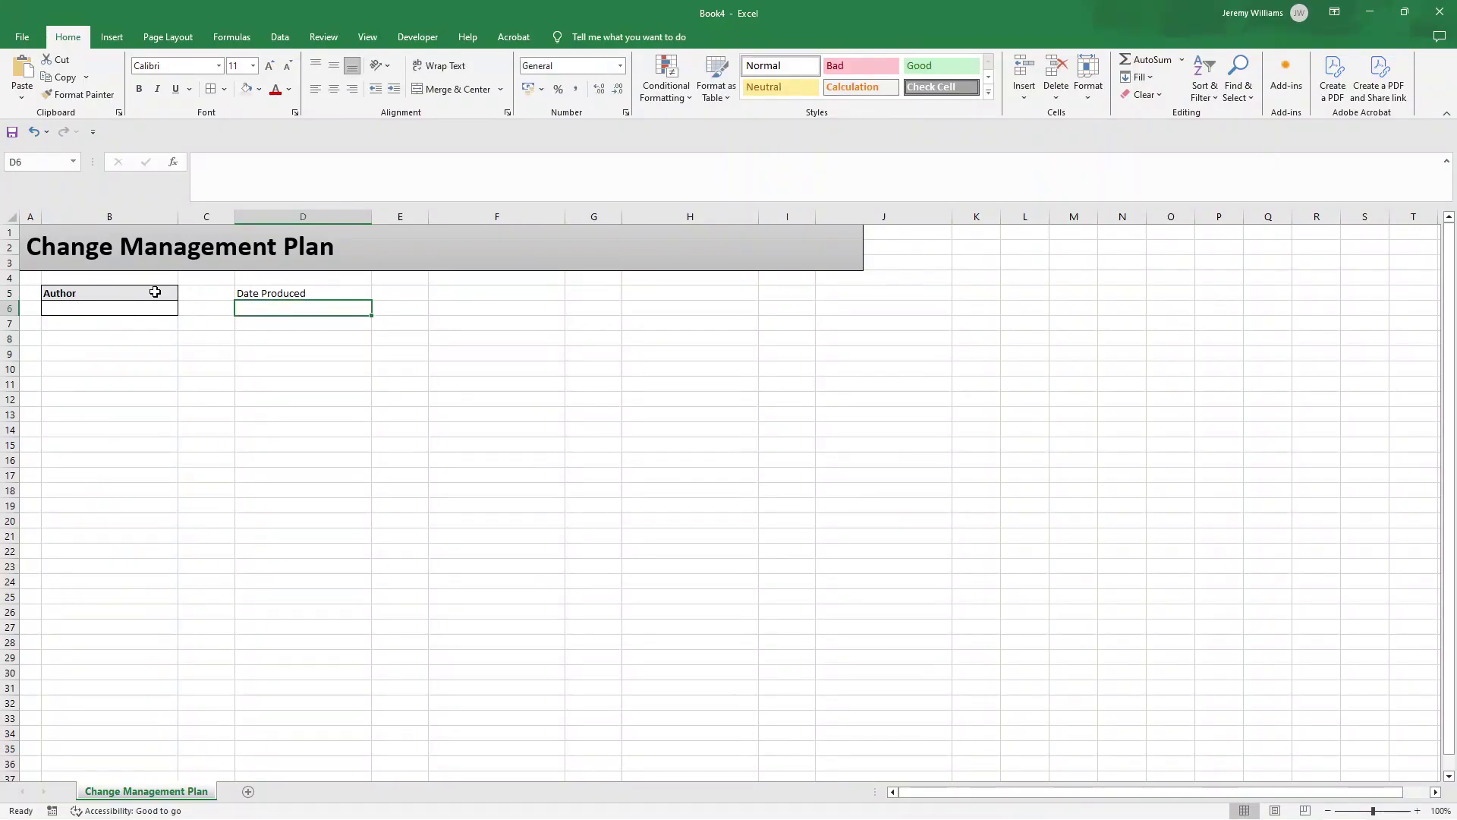
pyautogui.moveTo(154, 292); pyautogui.dragTo(144, 303)
pyautogui.click(90, 101)
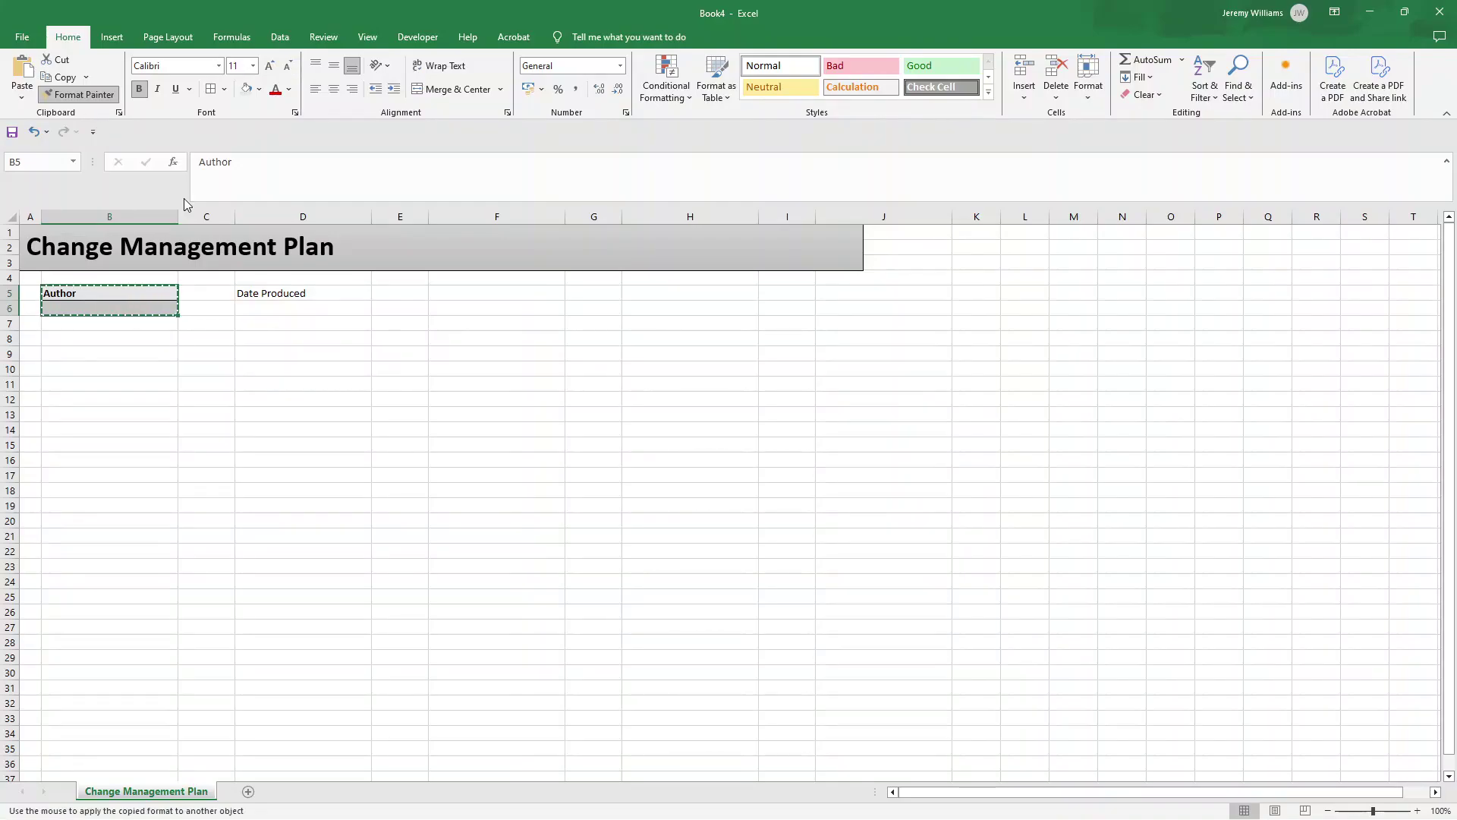
pyautogui.moveTo(277, 293); pyautogui.dragTo(276, 317)
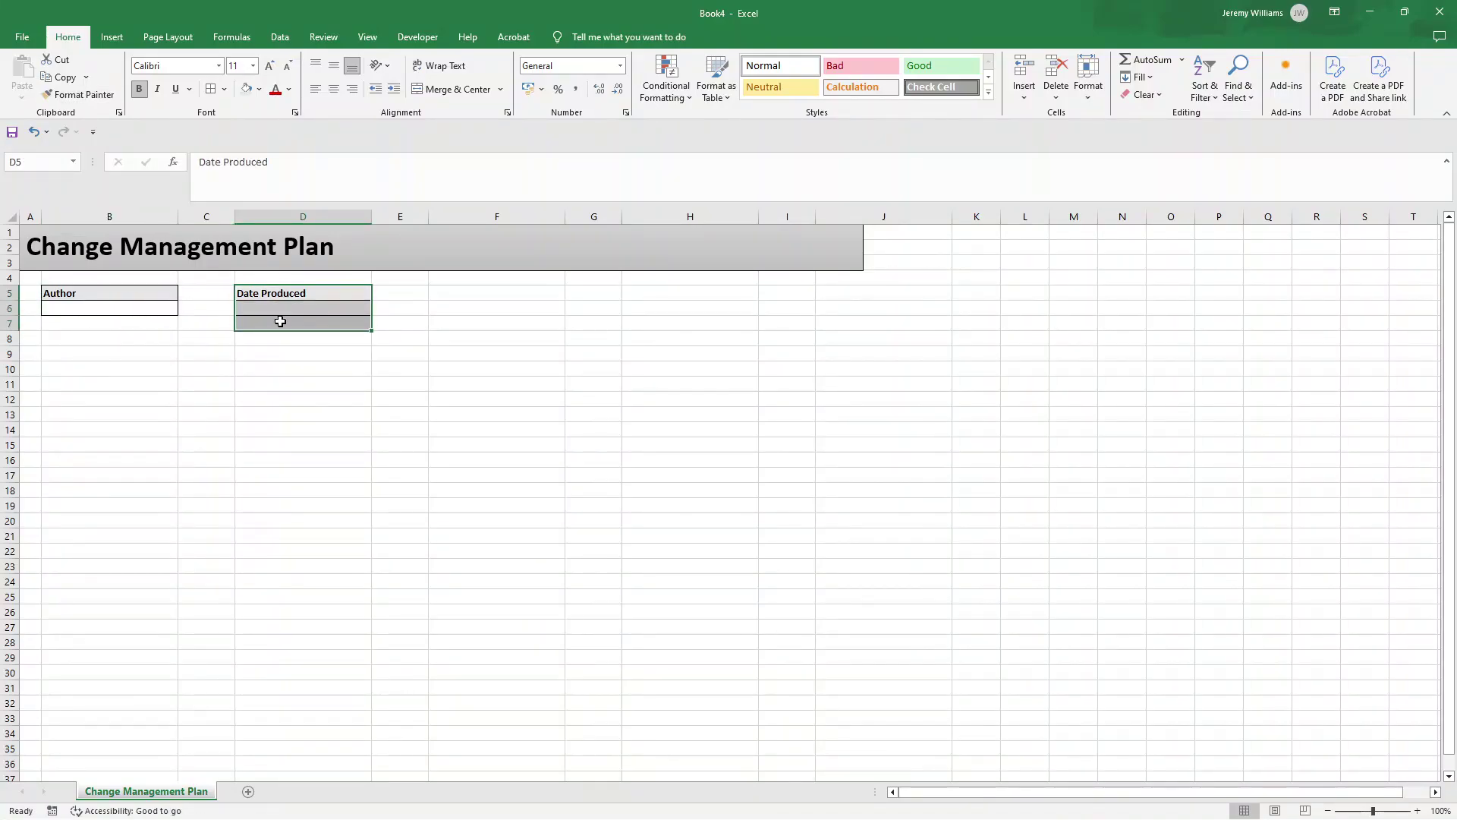
pyautogui.hotkey('ctrl', 'z')
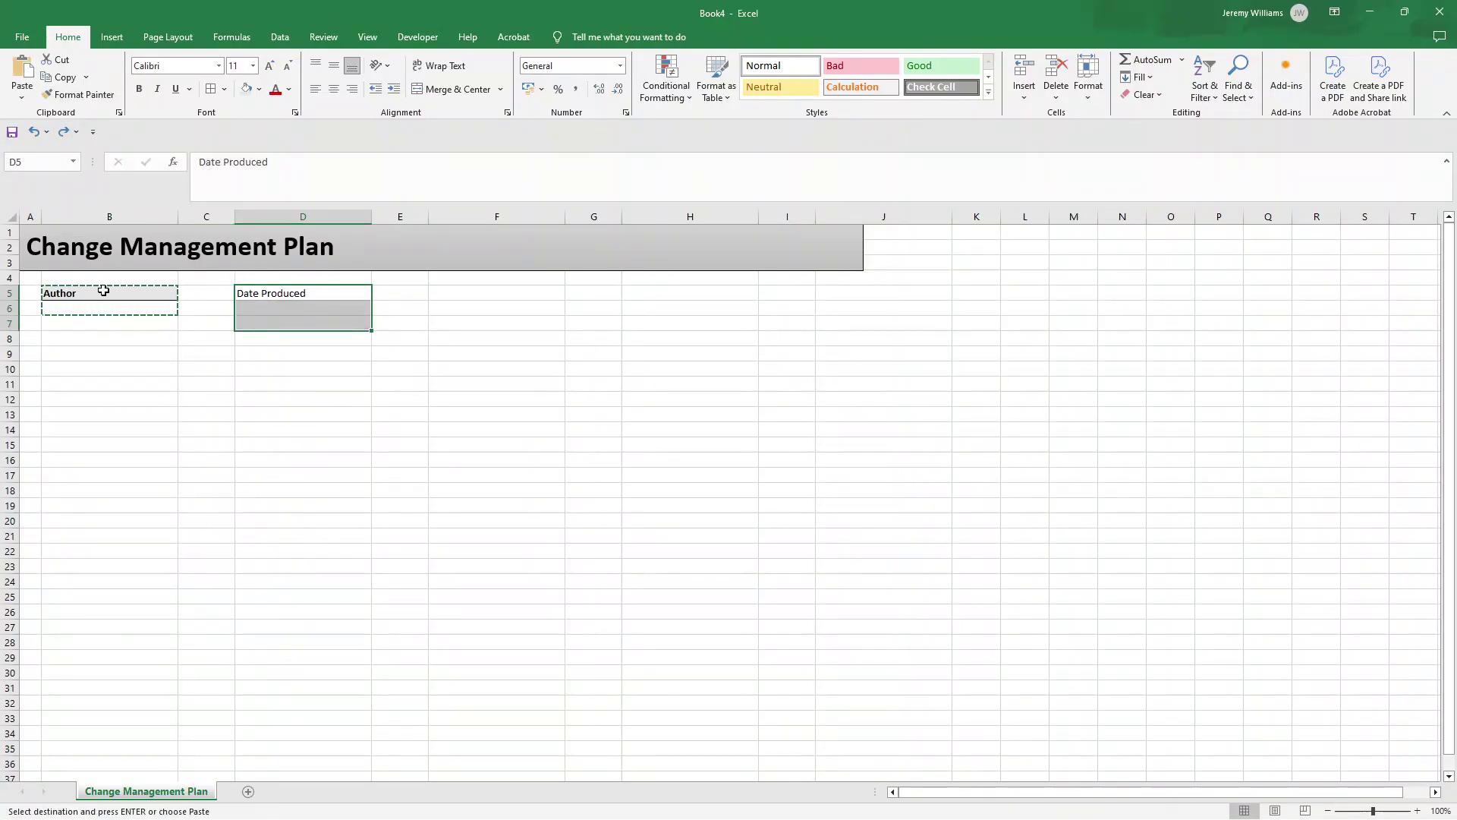
# Copy the formatting of the Author field, B5:B6, onto the Date Produced field in D5:D6.
pyautogui.click(80, 94)
pyautogui.moveTo(282, 293); pyautogui.dragTo(281, 309)
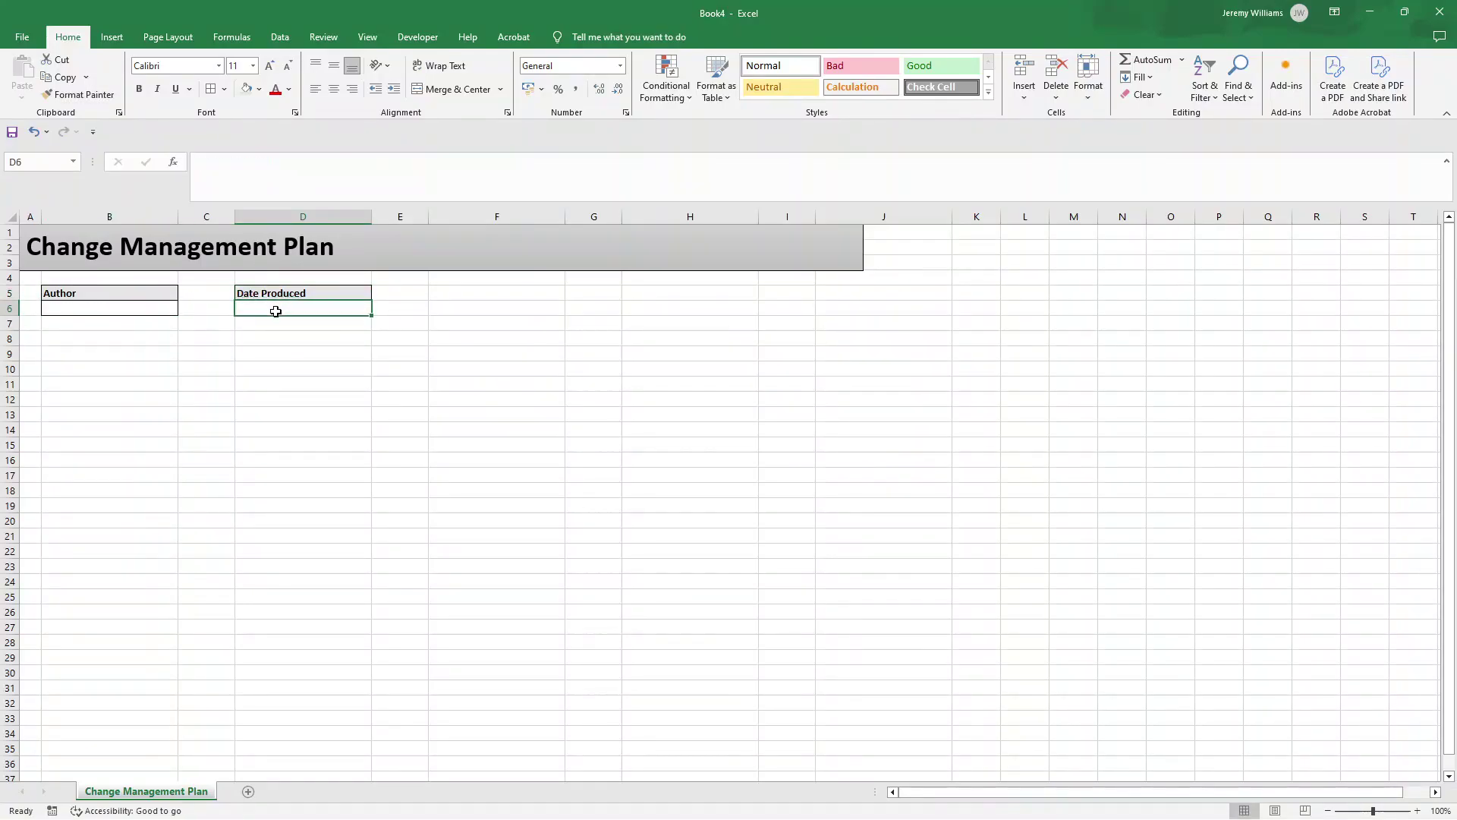
pyautogui.click(103, 309)
pyautogui.click(106, 337)
pyautogui.click(281, 337)
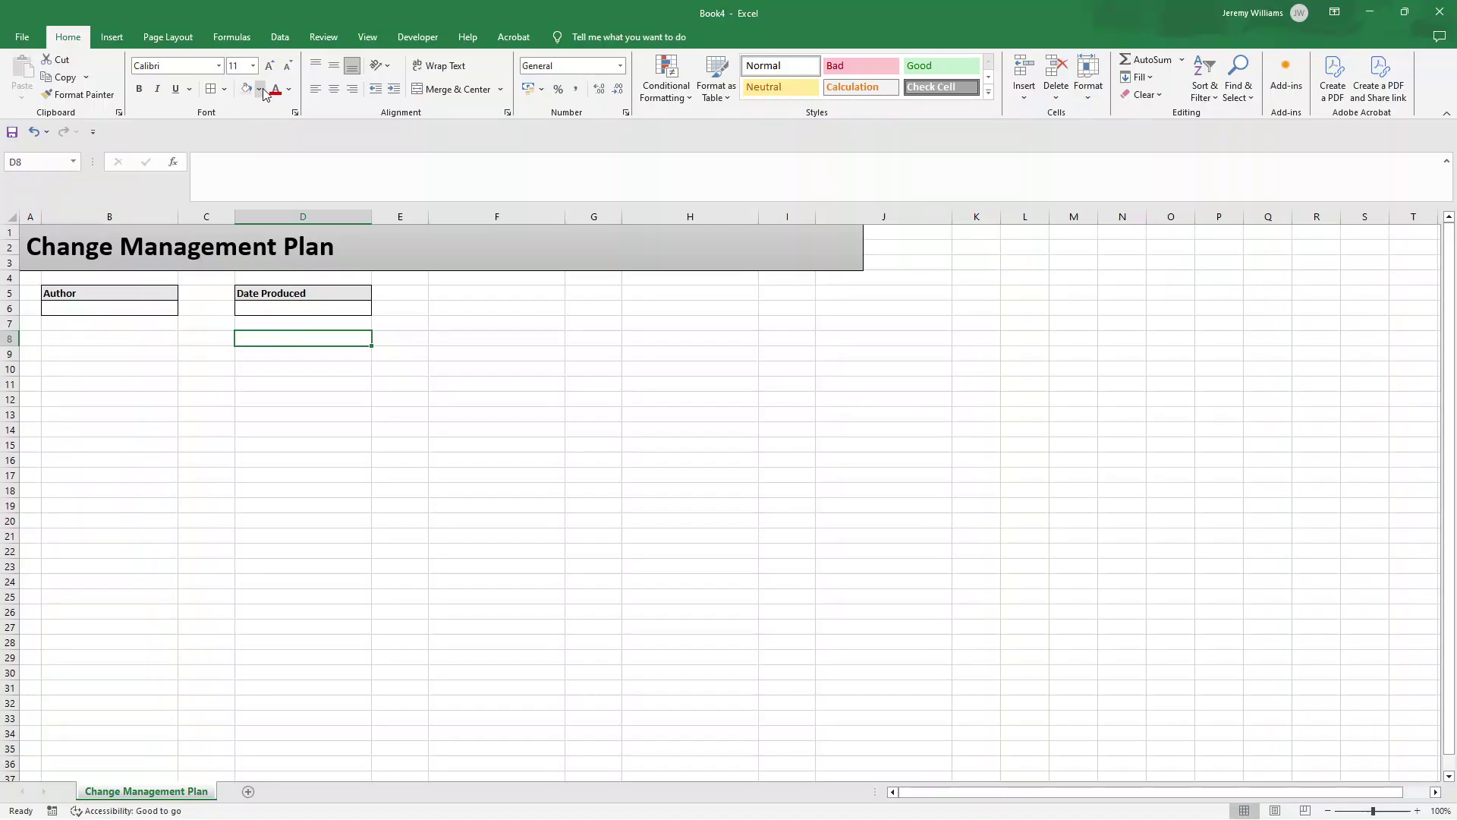
# Hide the gridlines briefly to check how the bordered fields look, and turn them back on.
pyautogui.click(367, 37)
pyautogui.click(211, 79)
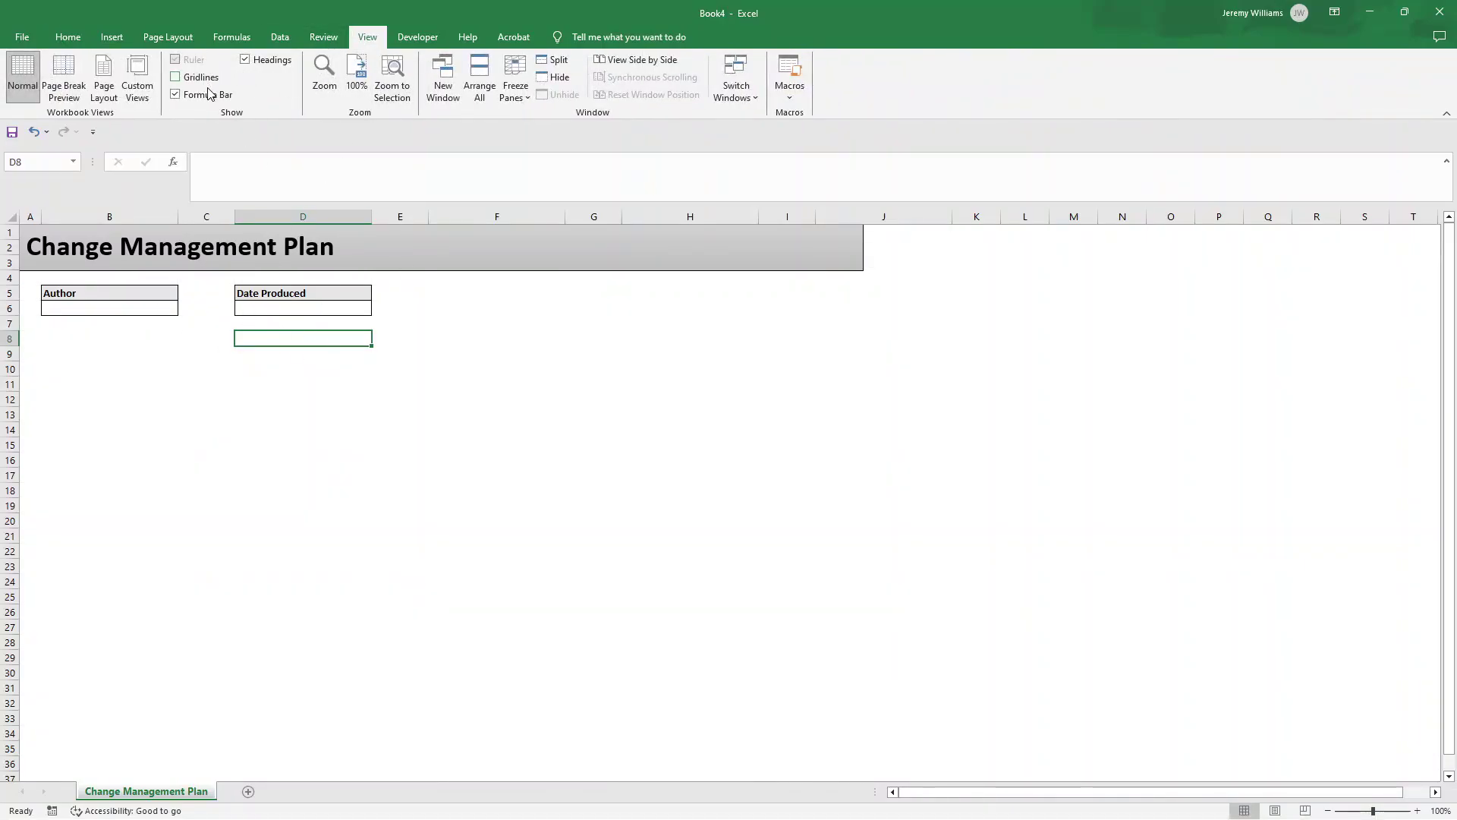
pyautogui.click(270, 315)
pyautogui.click(176, 77)
pyautogui.click(408, 305)
pyautogui.click(407, 290)
# Enter the labels "Version" in cell F5 and "Date Last Updated" in cell H5.
pyautogui.click(466, 292)
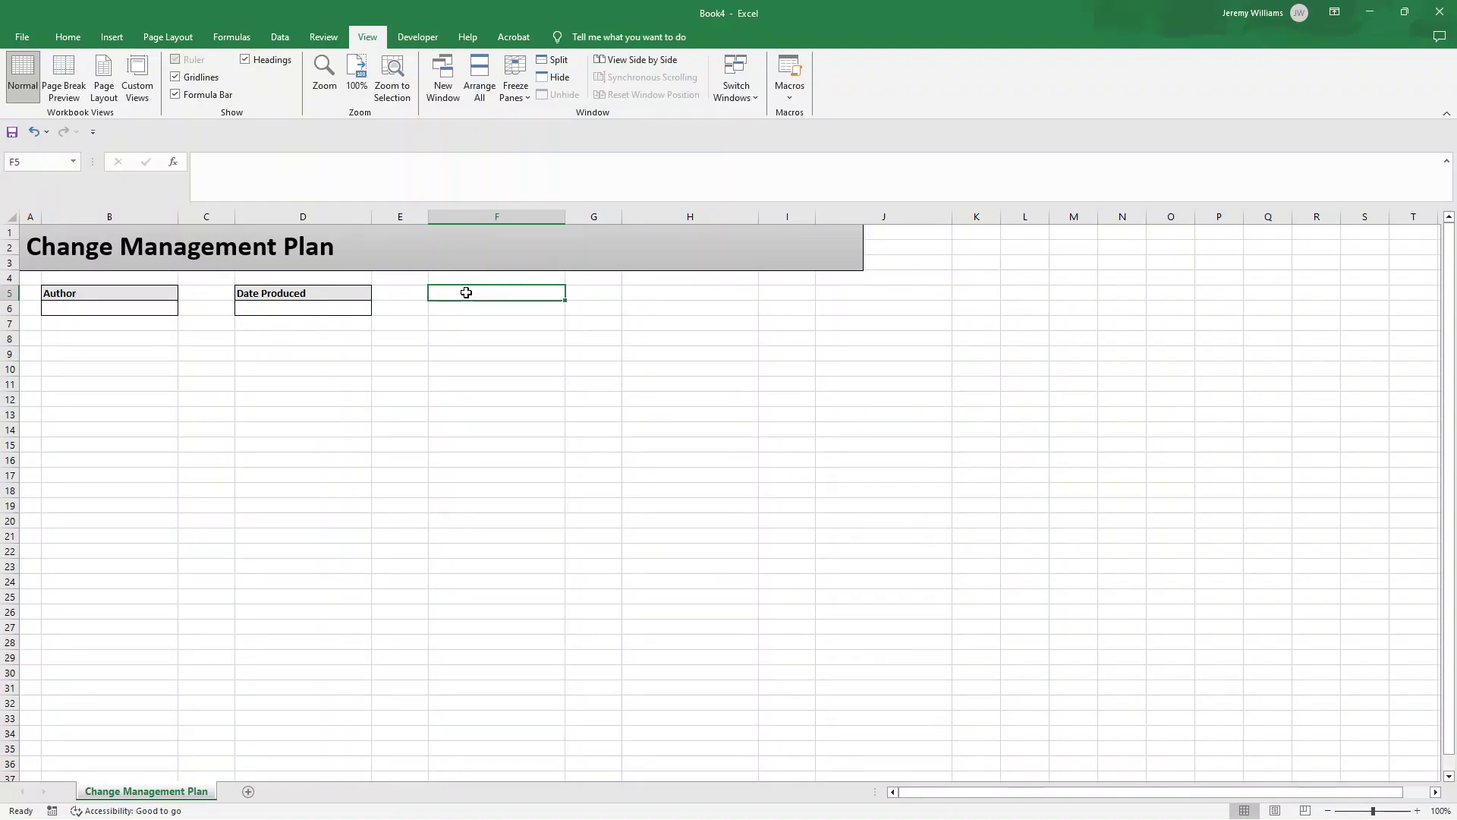
pyautogui.write('Version')
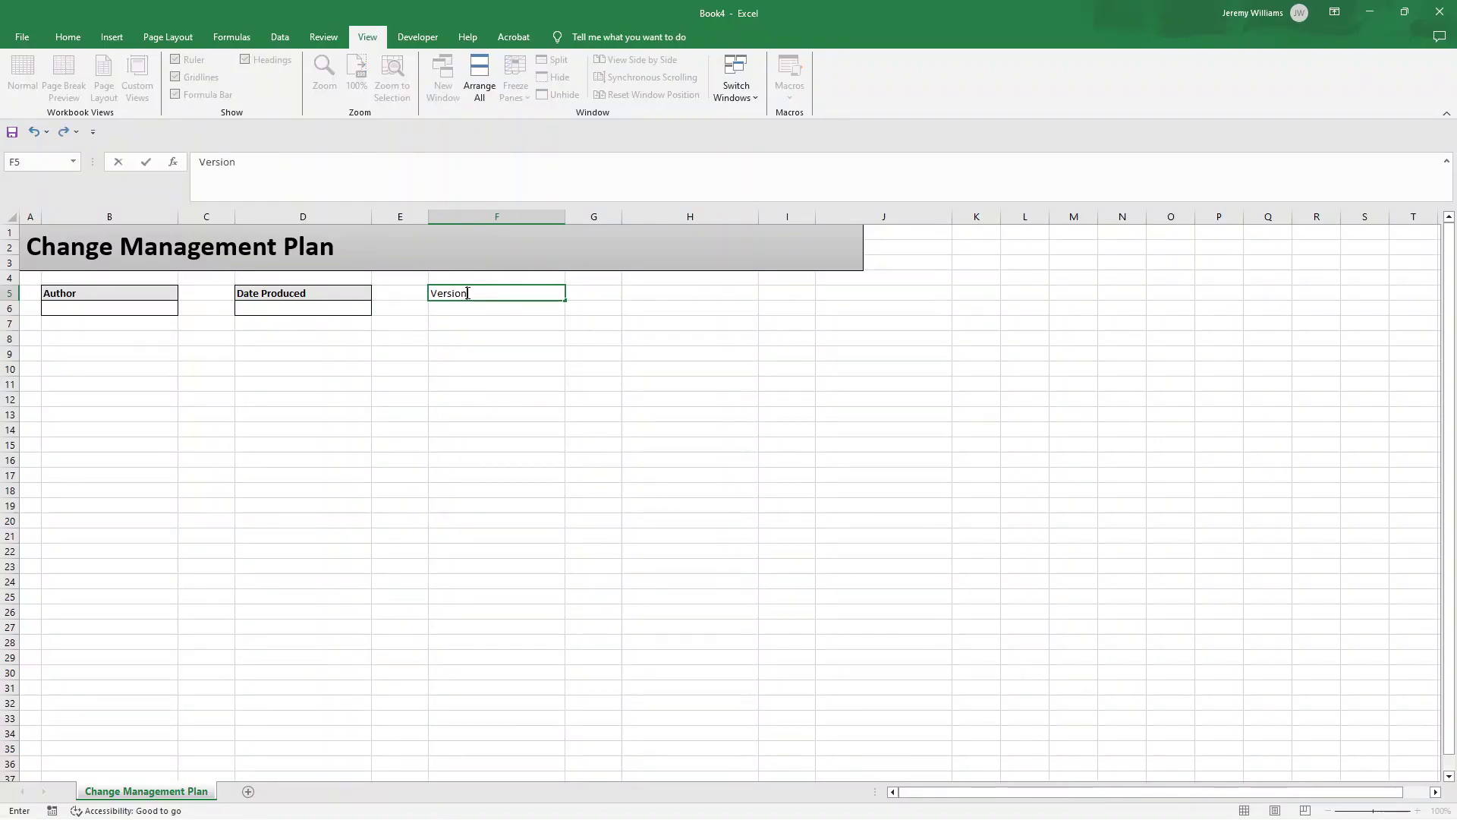
pyautogui.hotkey('ctrl', 'Return')
pyautogui.press('Right')
pyautogui.press('Right')
pyautogui.write('Date Last Updated')
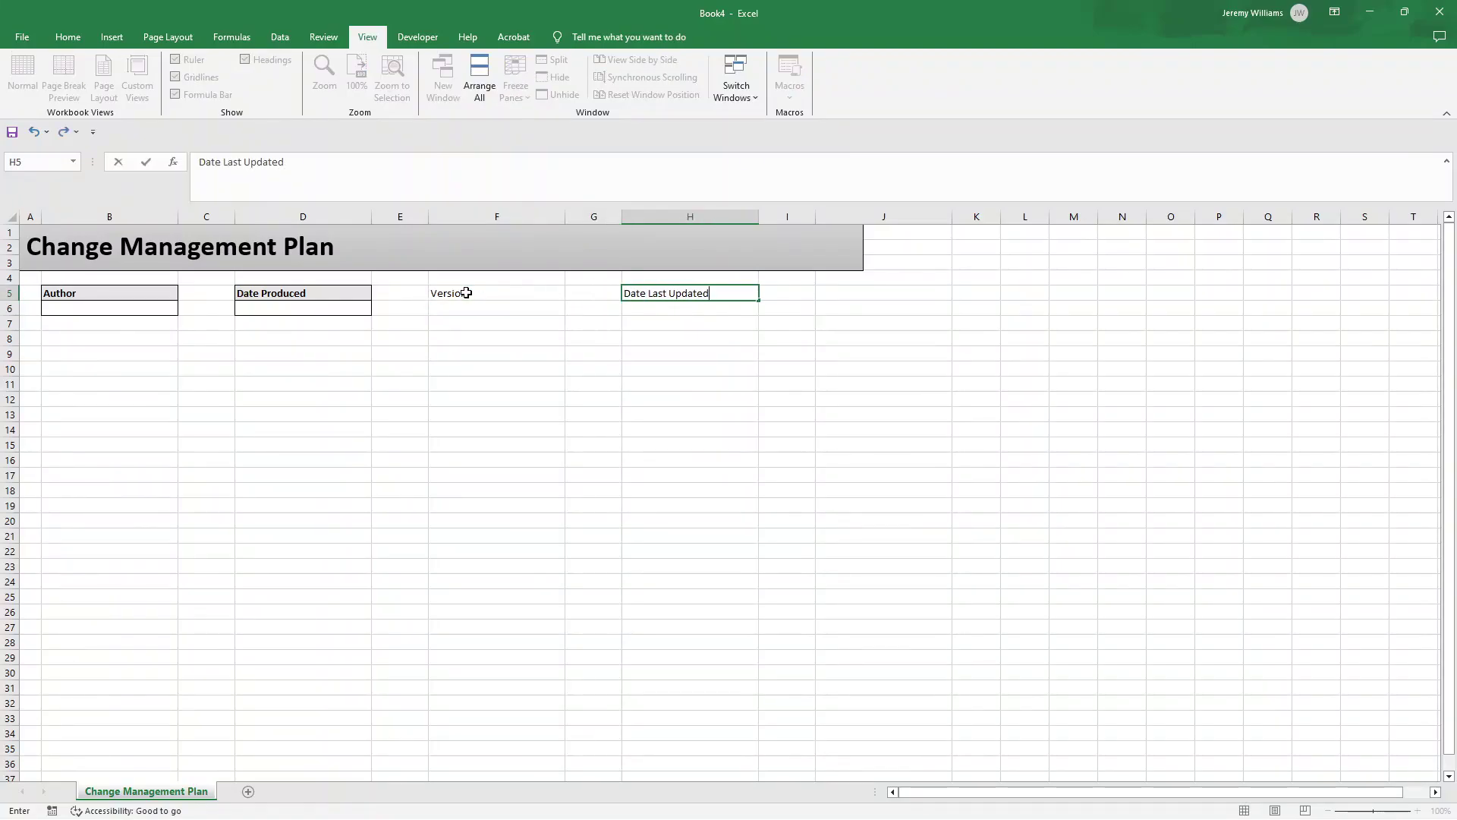
pyautogui.press('Return')
# Enter the label "Last Updated By" in cell J5.
pyautogui.press('Up')
pyautogui.press('Right')
pyautogui.press('Right')
pyautogui.write('Ve')
pyautogui.press('BackSpace')
pyautogui.press('BackSpace')
pyautogui.write('LAst Upda')
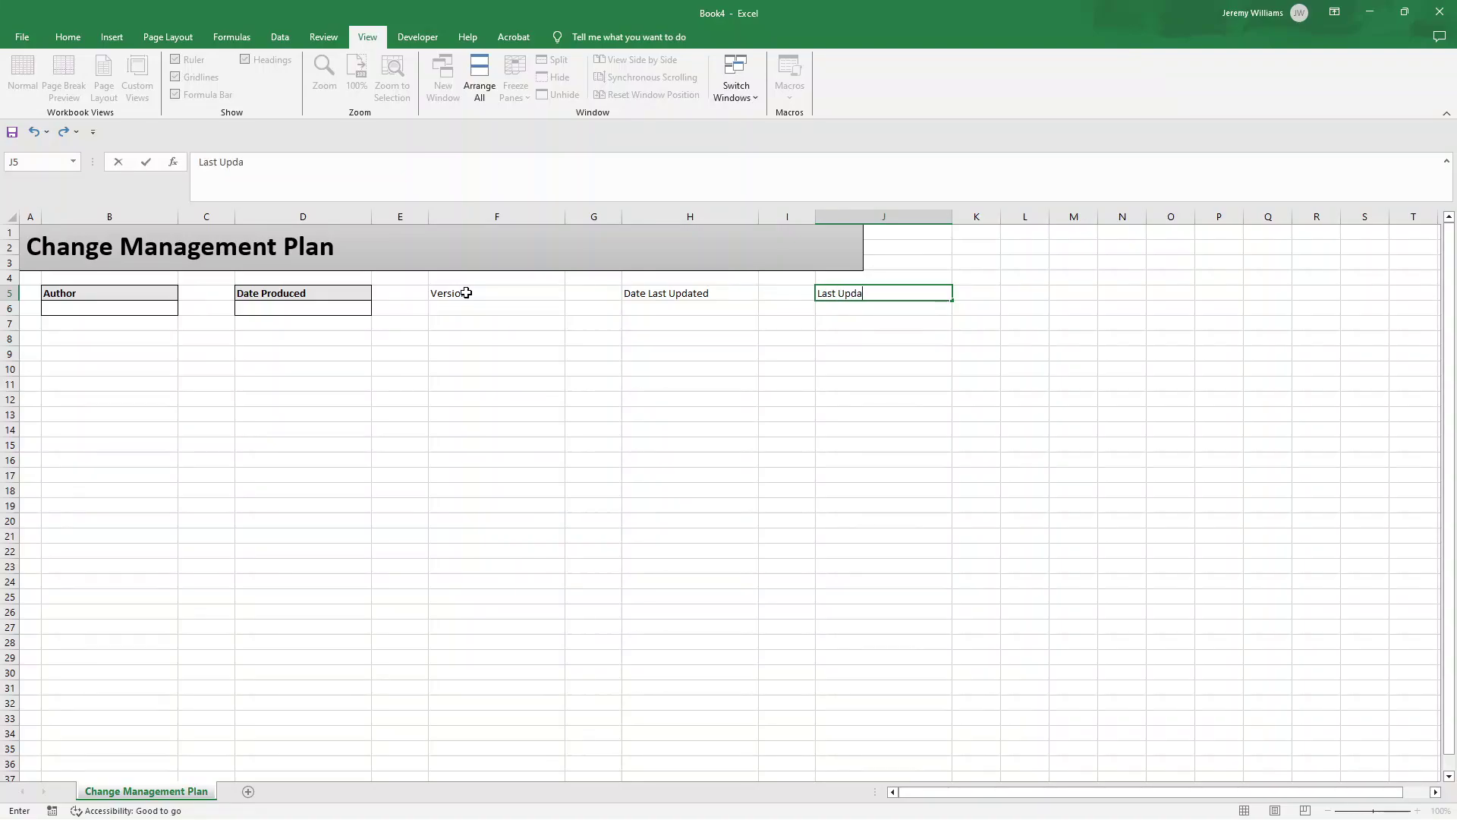
pyautogui.write('ted By')
pyautogui.press('Return')
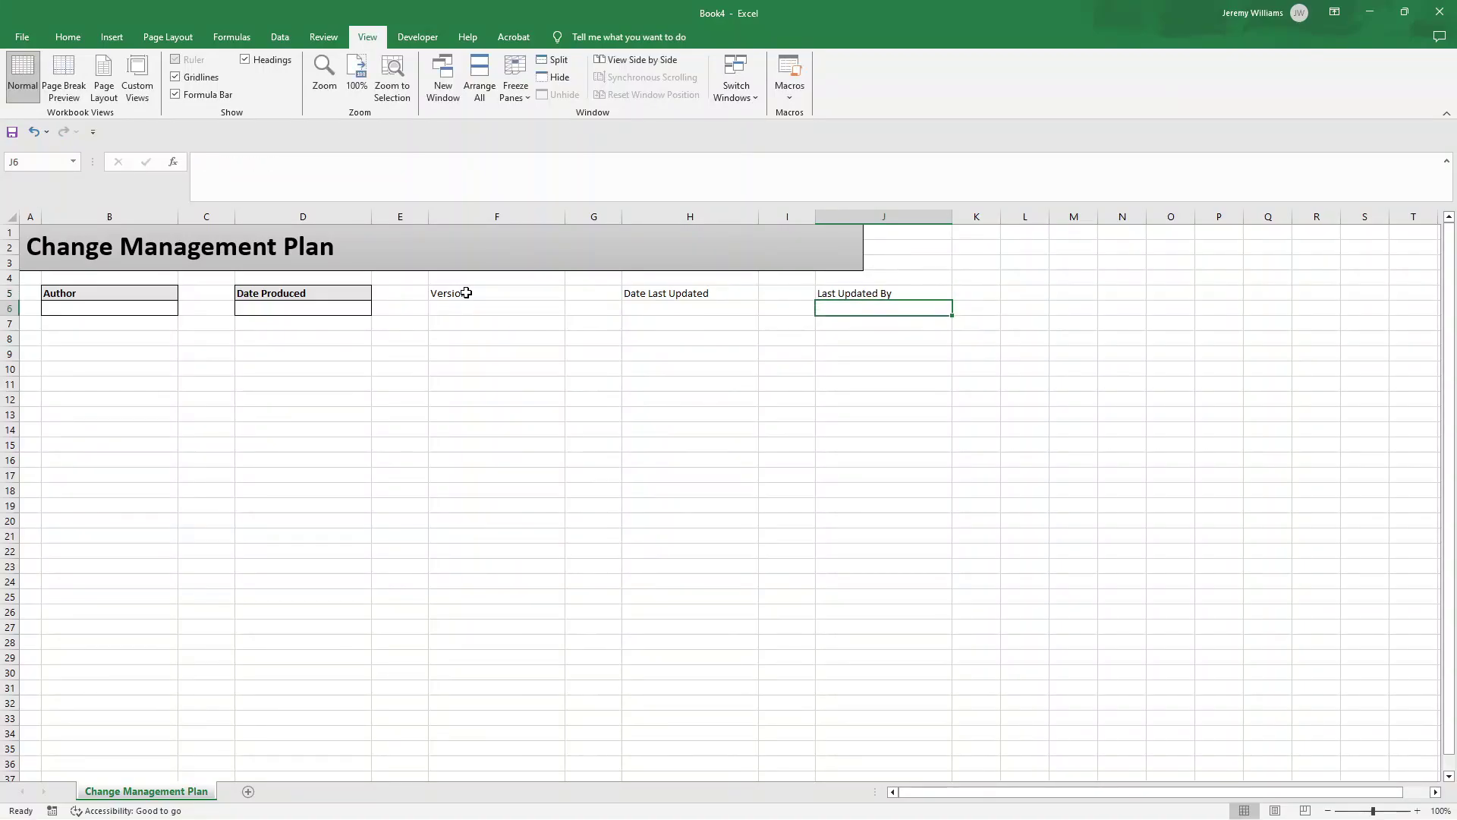
# Copy the Date Produced field's formatting onto the Version, Date Last Updated and Last Updated By fields in F5:F6, H5:H6 and J5:J6.
pyautogui.moveTo(250, 280); pyautogui.dragTo(261, 306)
pyautogui.click(68, 36)
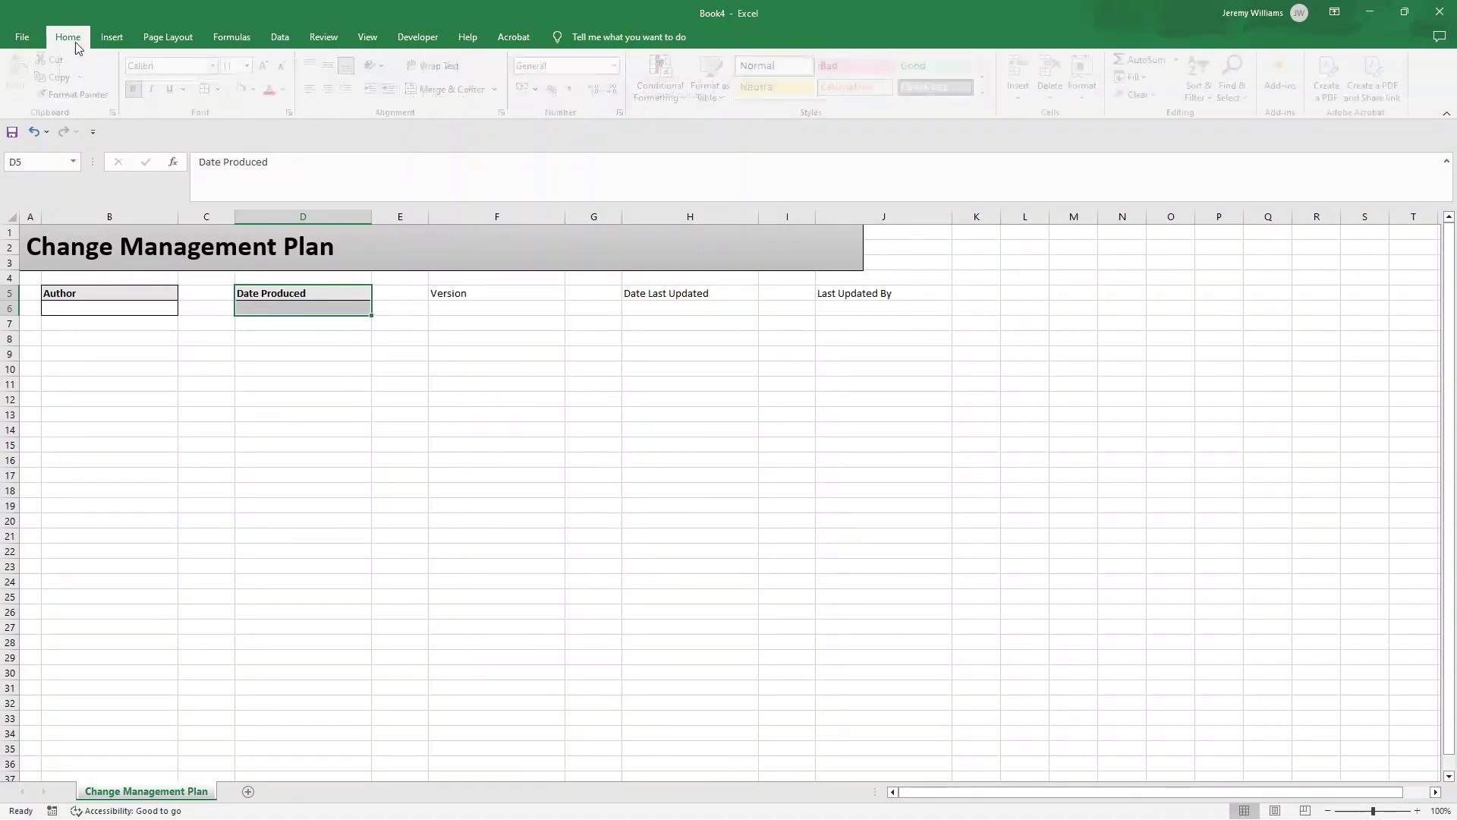
pyautogui.click(74, 95)
pyautogui.moveTo(494, 293); pyautogui.dragTo(494, 308)
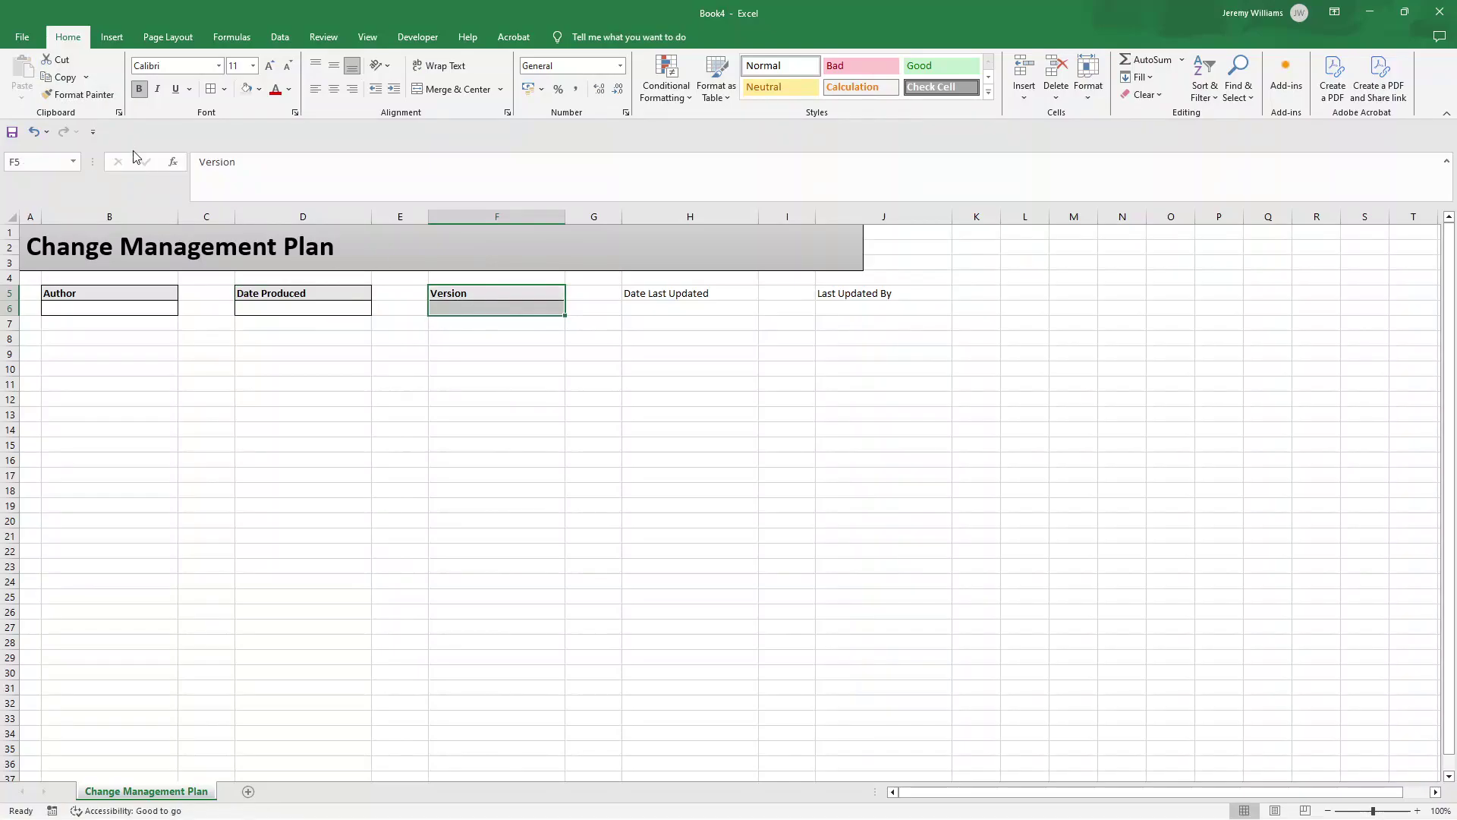
pyautogui.click(111, 96)
pyautogui.moveTo(683, 293); pyautogui.dragTo(683, 308)
pyautogui.click(94, 98)
pyautogui.moveTo(825, 293); pyautogui.dragTo(827, 308)
pyautogui.click(667, 338)
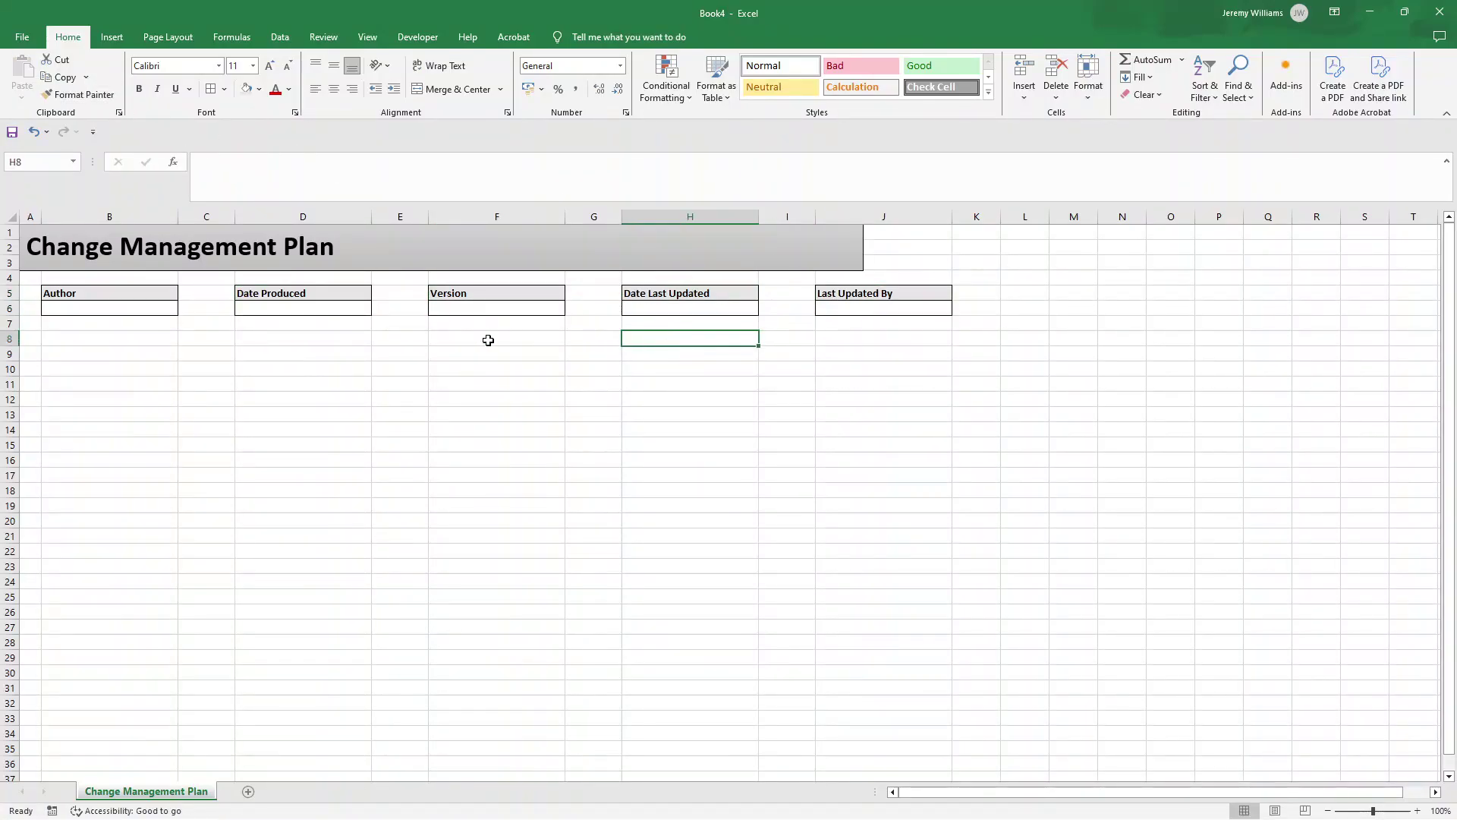
# Stretch the title banner so it ends at the right edge of column J.
pyautogui.click(850, 244)
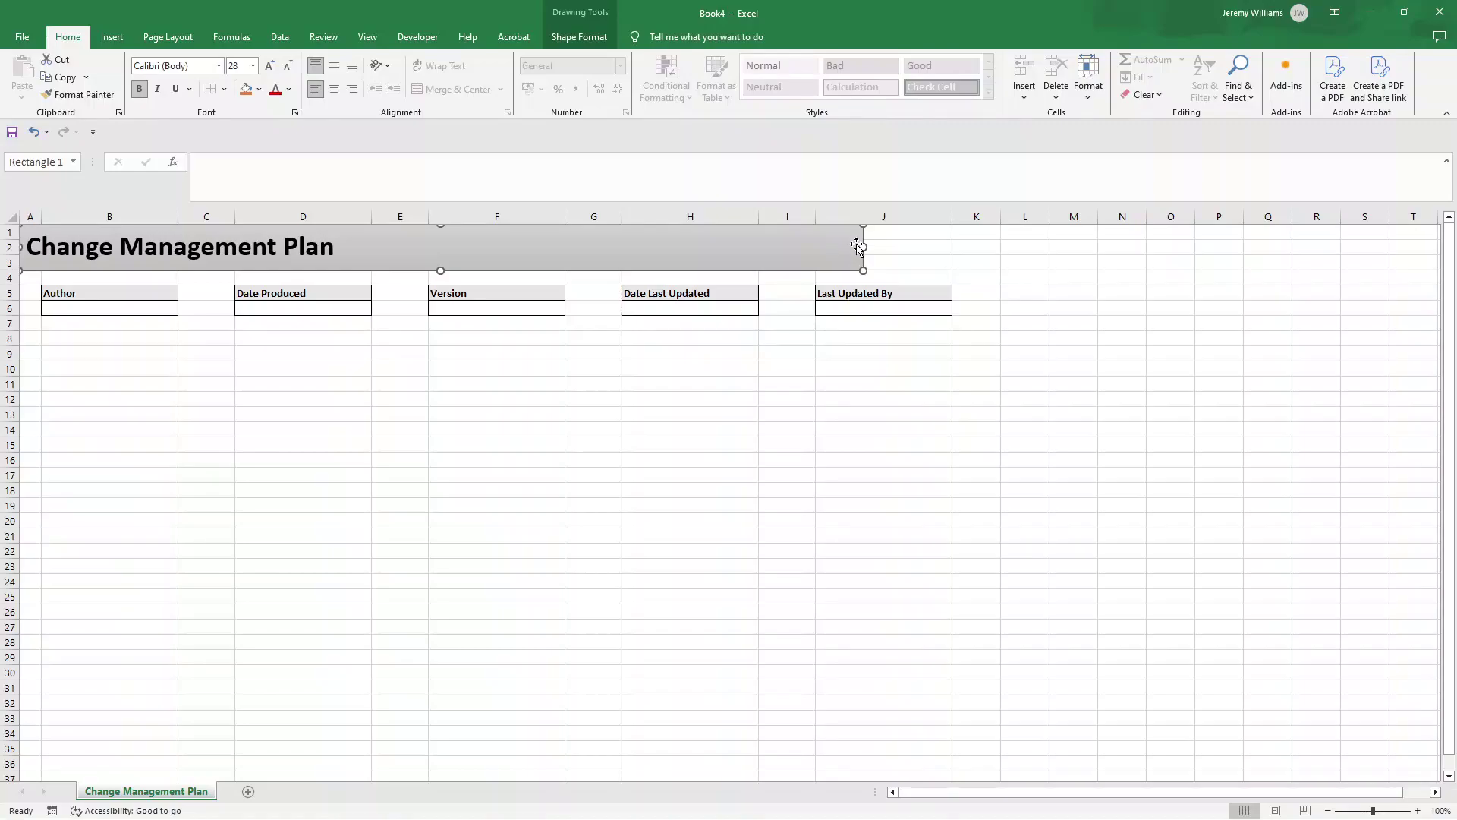
pyautogui.moveTo(863, 244); pyautogui.dragTo(953, 246)
pyautogui.click(976, 414)
# Enter the heading "Introduction" in cell B8 and format it bold at size 16 with one indent level.
pyautogui.click(103, 339)
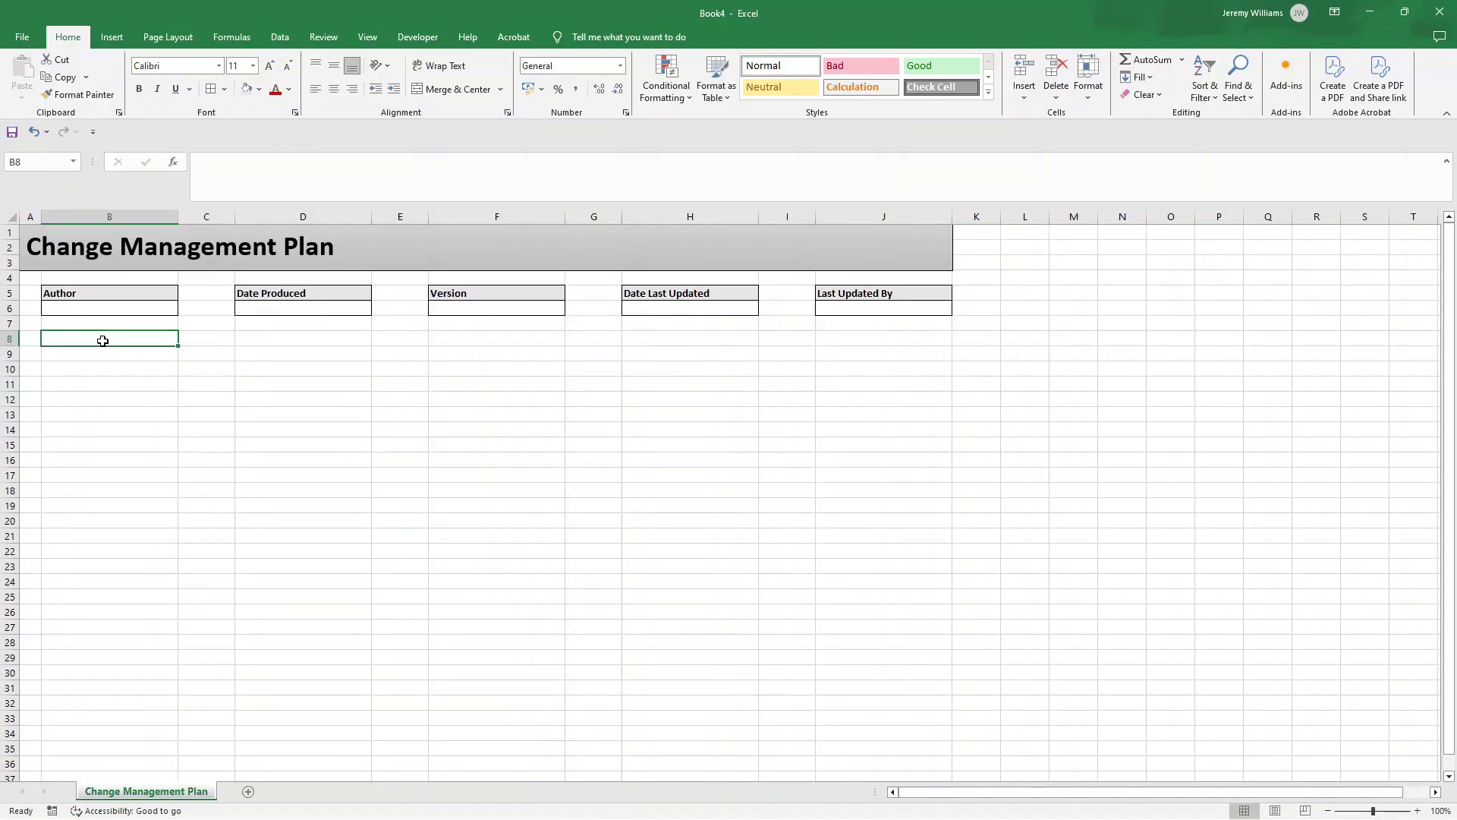
pyautogui.write('Introduction')
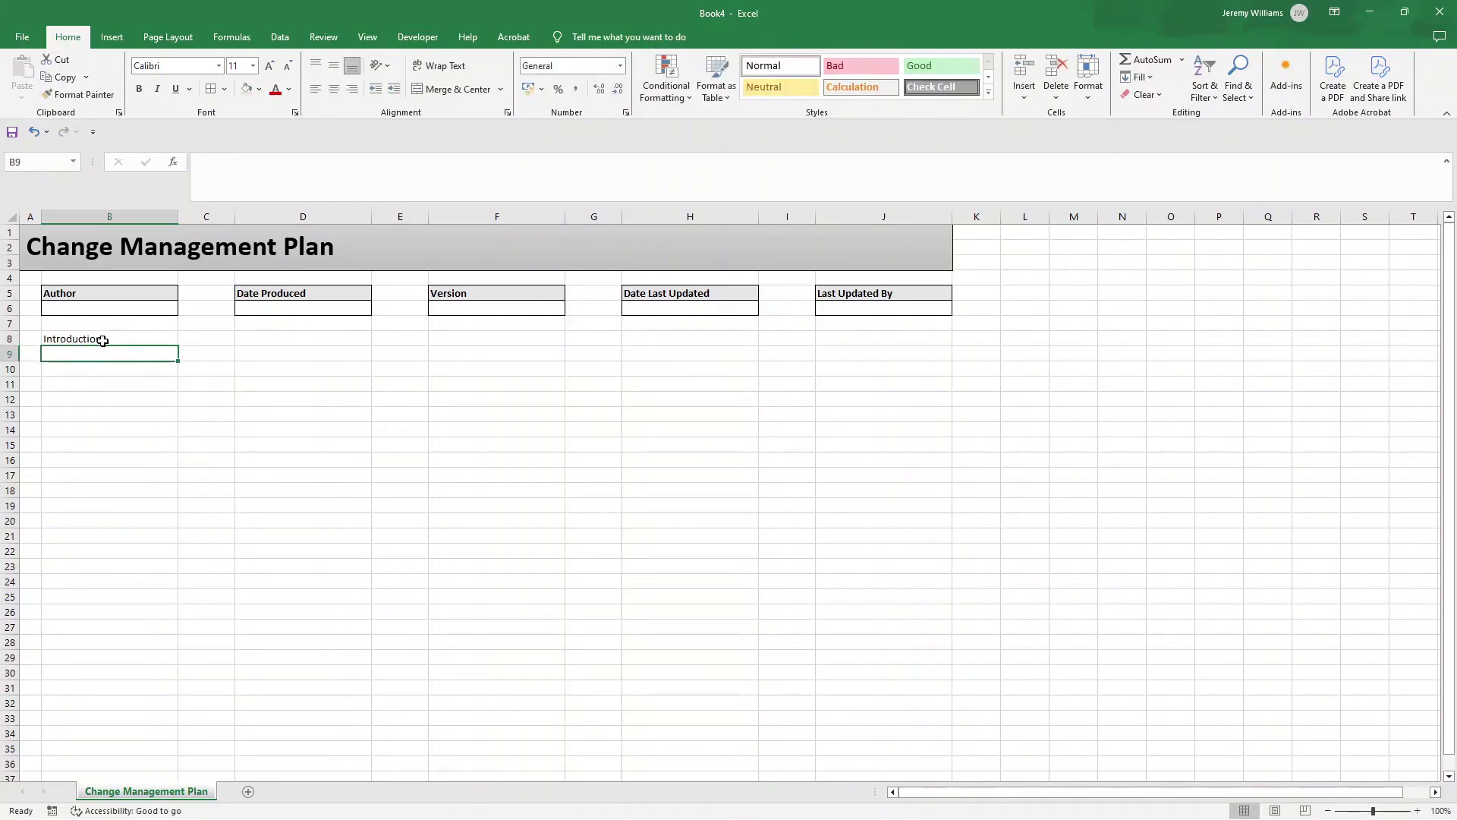
pyautogui.hotkey('ctrl', 'Return')
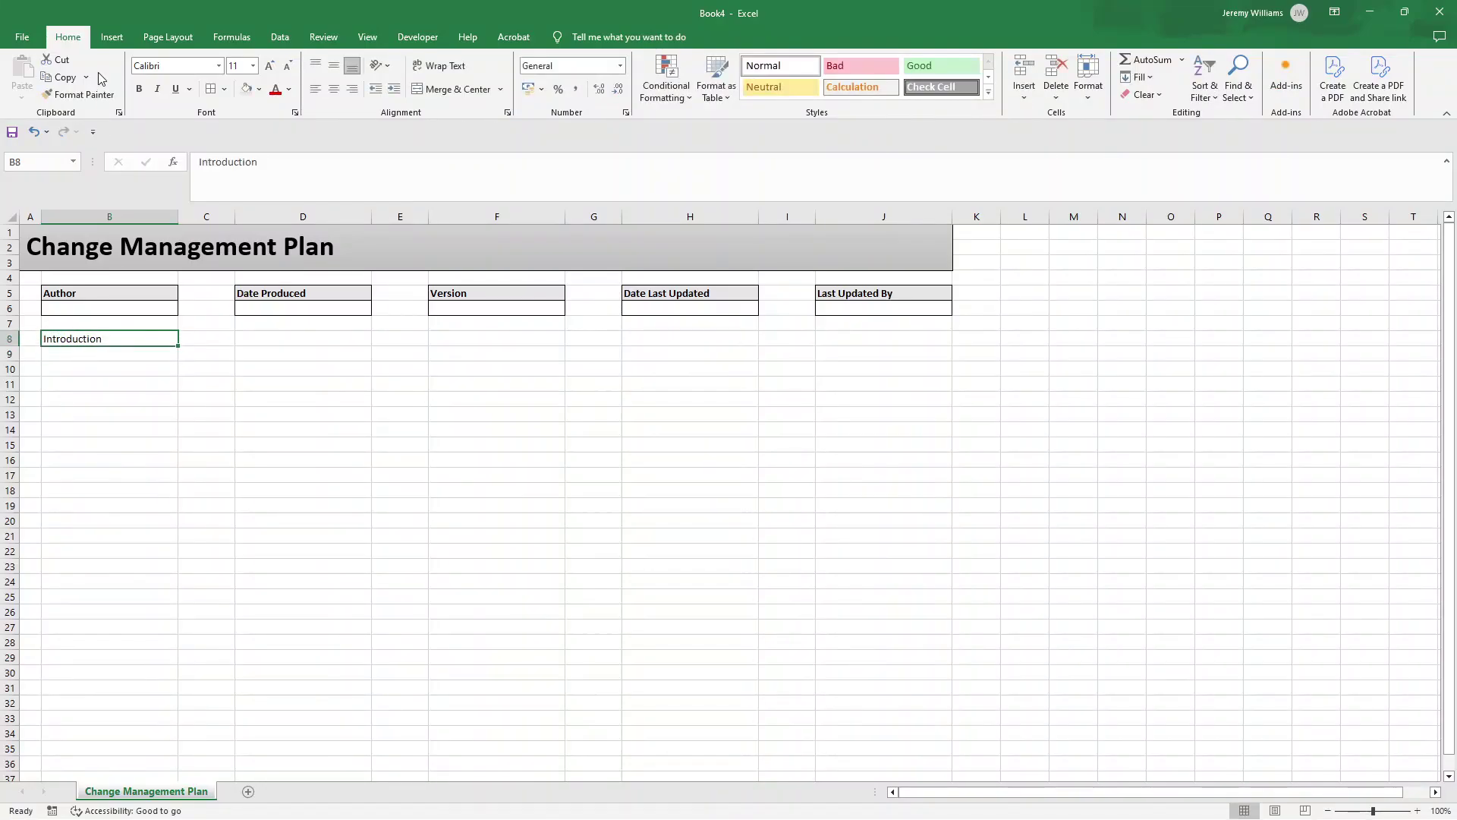
pyautogui.click(139, 89)
pyautogui.click(269, 66)
pyautogui.click(269, 66)
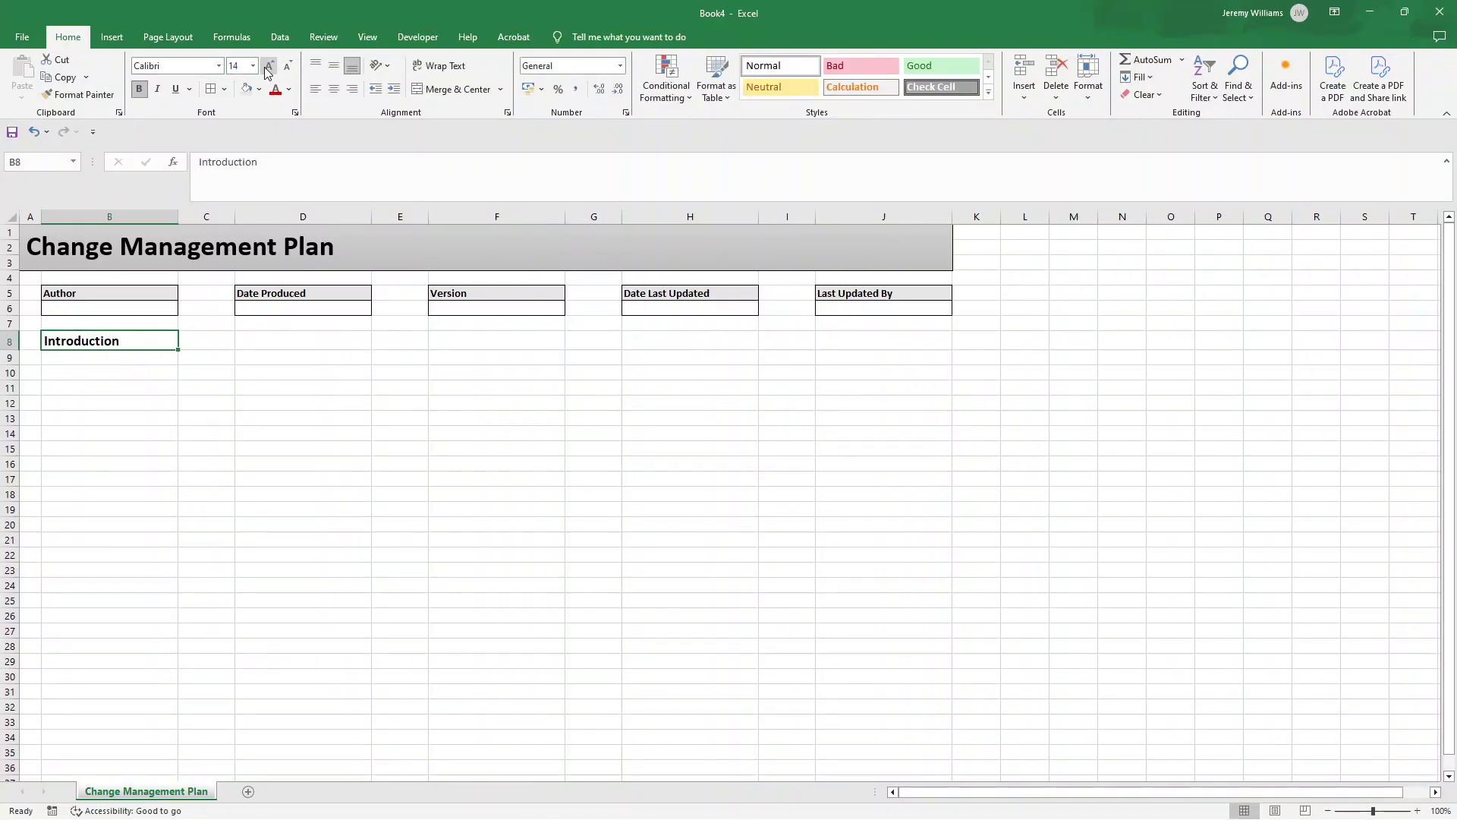
pyautogui.click(269, 66)
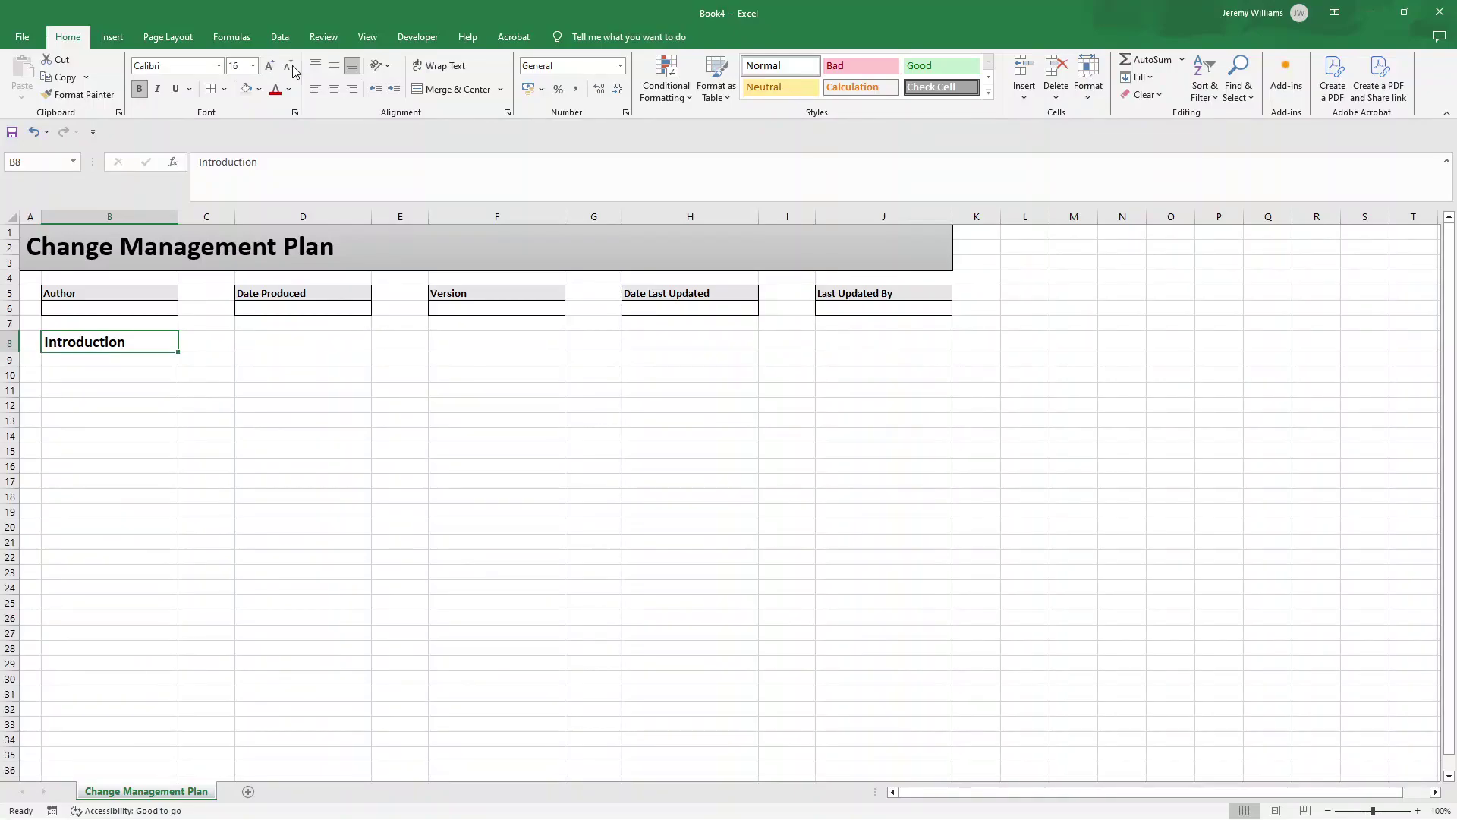
pyautogui.click(394, 91)
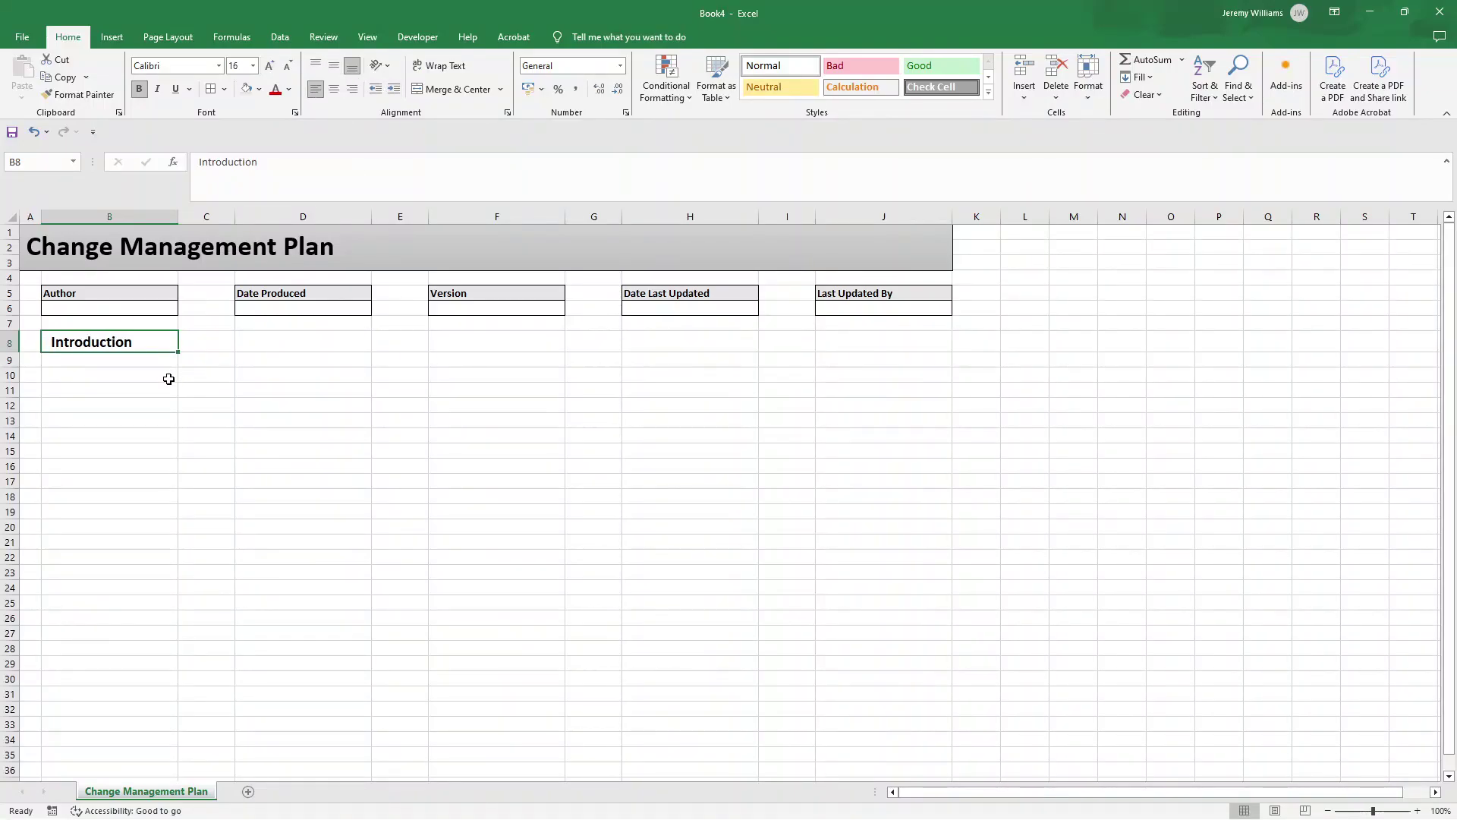
# Enter the label "Objective" in cell B10 and copy the Author label's formatting onto it.
pyautogui.click(107, 378)
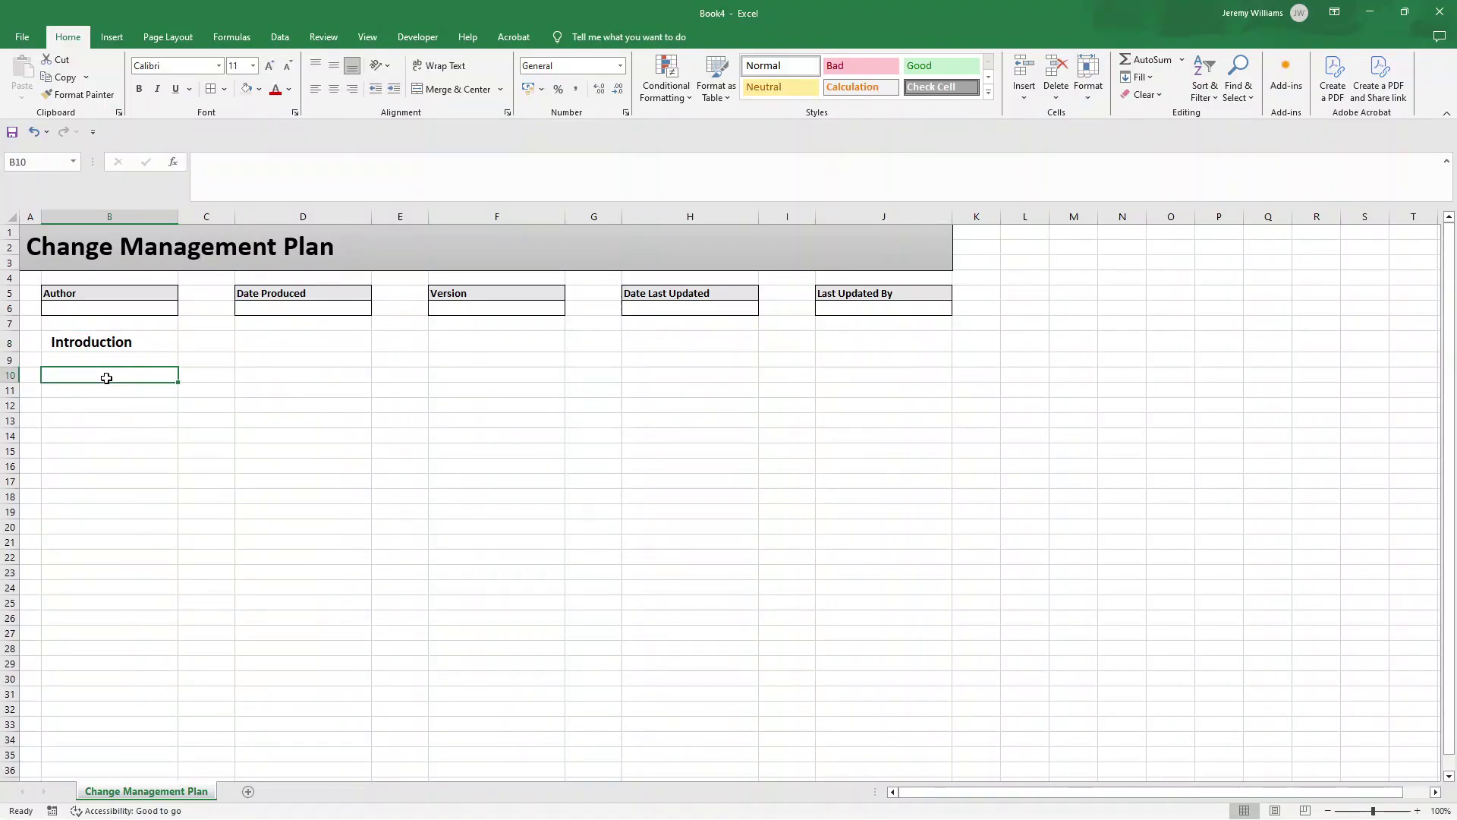
pyautogui.write('Objective')
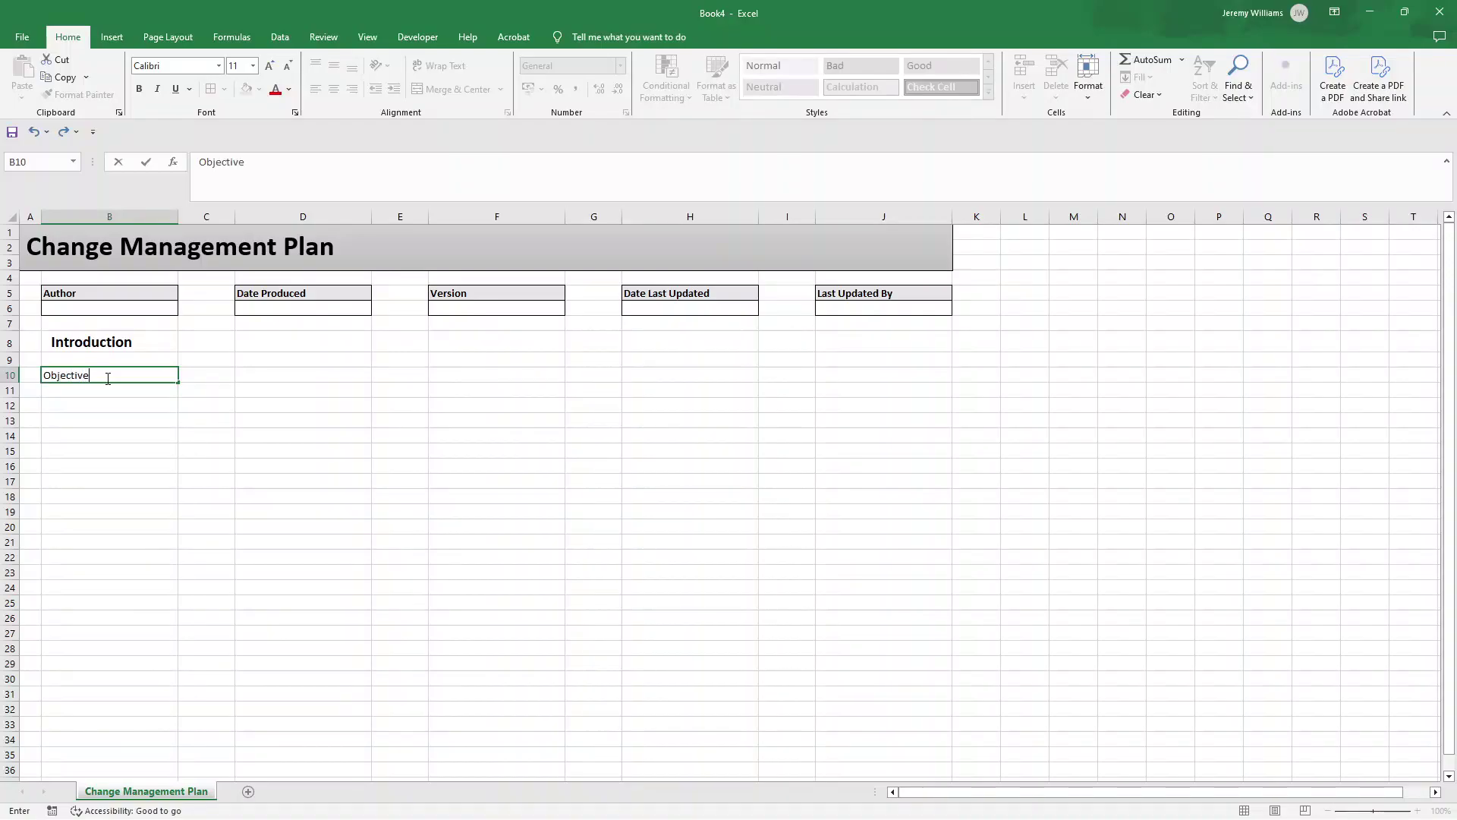
pyautogui.press('Return')
pyautogui.click(95, 296)
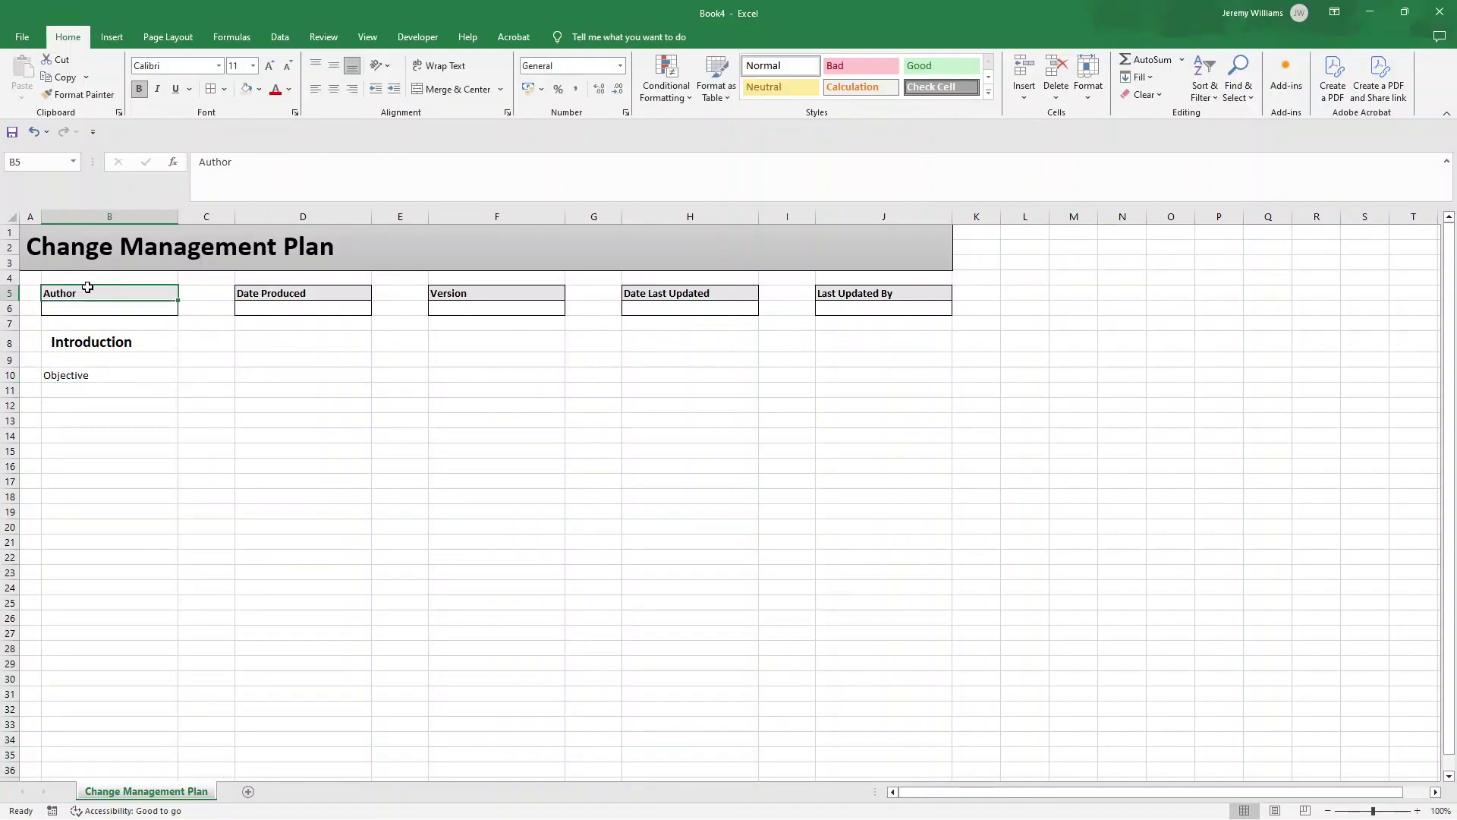
pyautogui.click(90, 99)
pyautogui.click(98, 376)
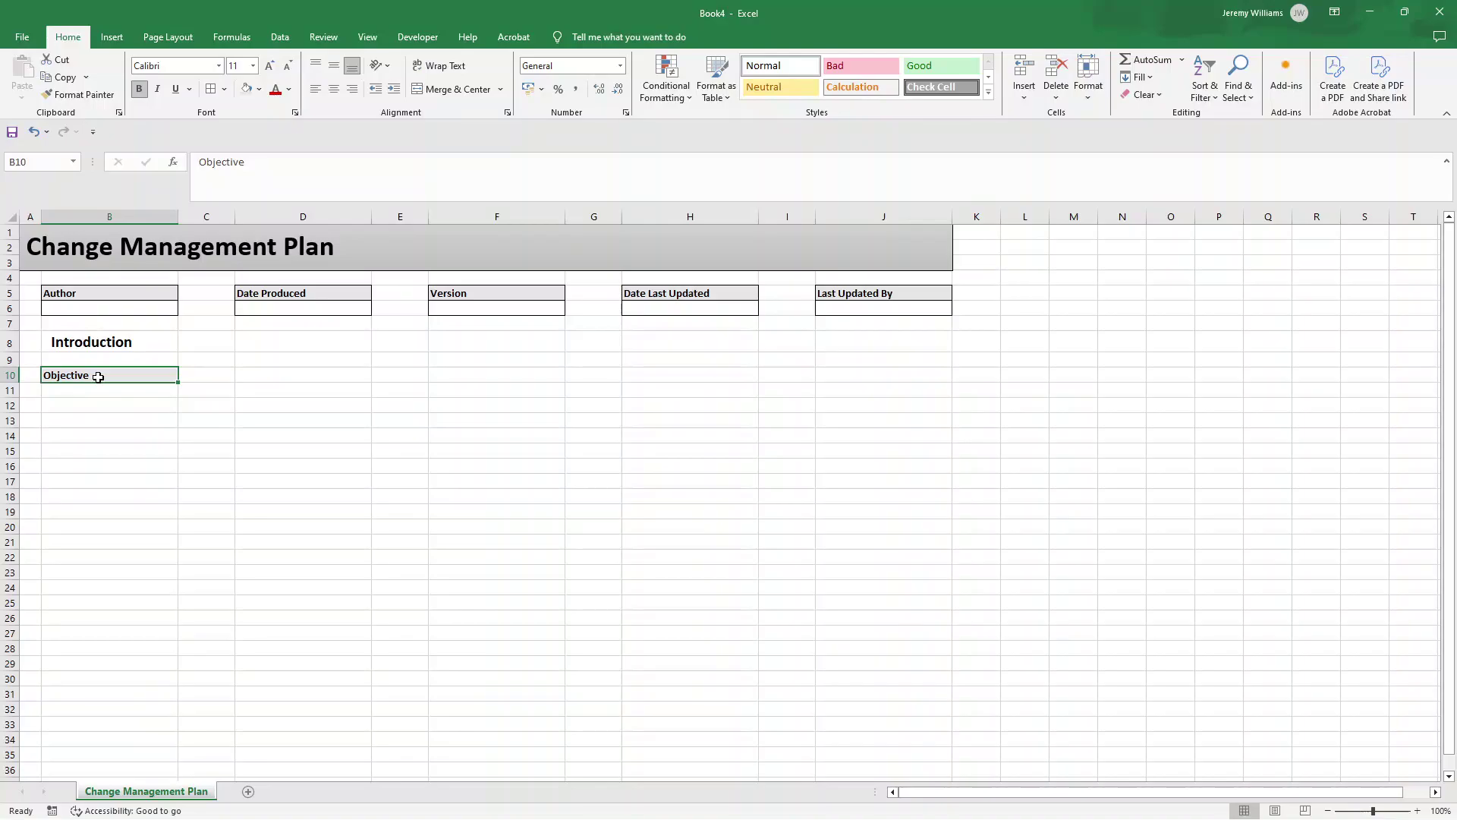
# Merge and center the Objective header across B10:H10 and the empty area below it across B11:H15.
pyautogui.moveTo(167, 375); pyautogui.dragTo(637, 378)
pyautogui.click(451, 89)
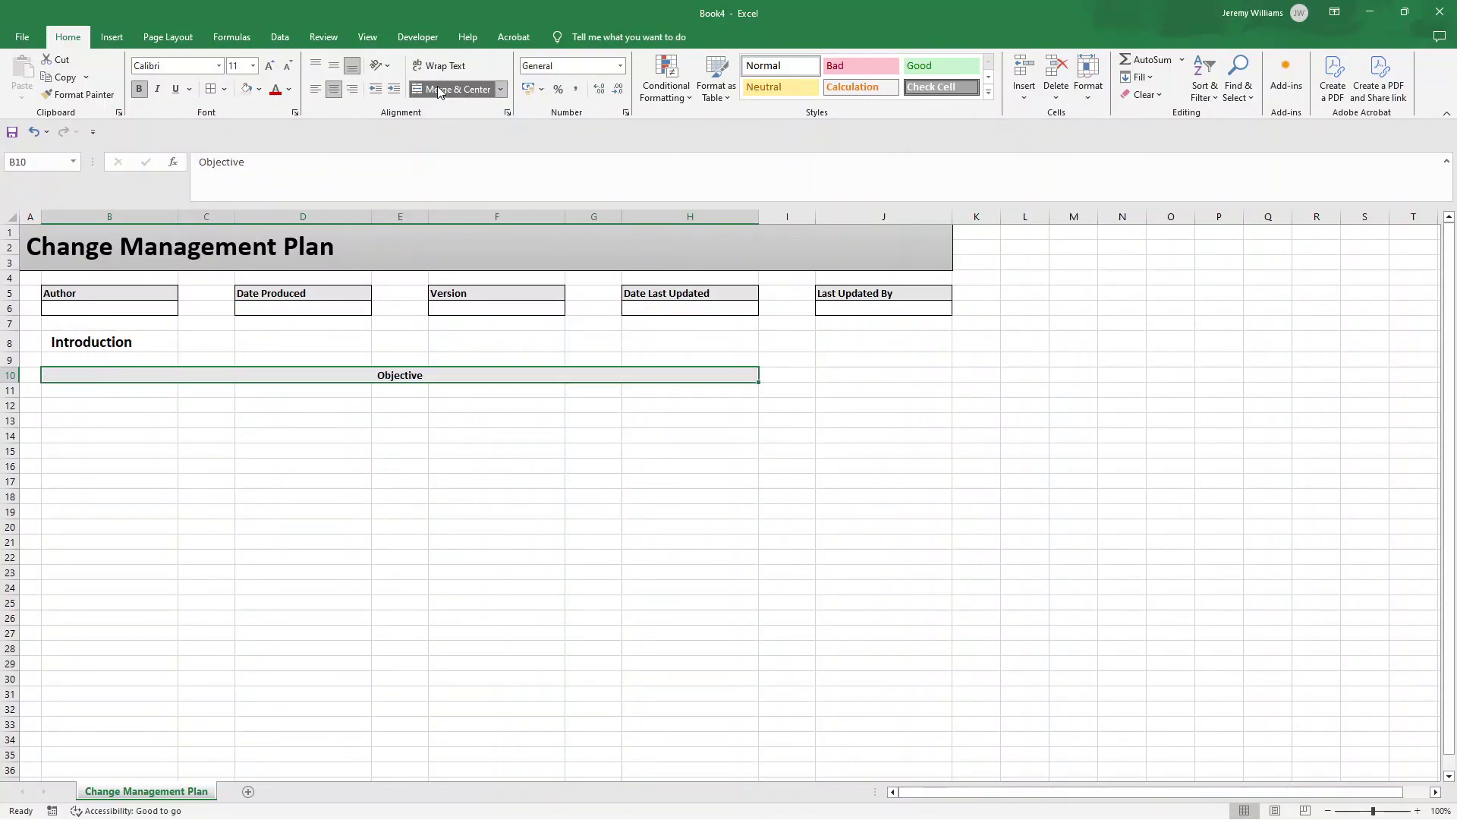
pyautogui.click(98, 391)
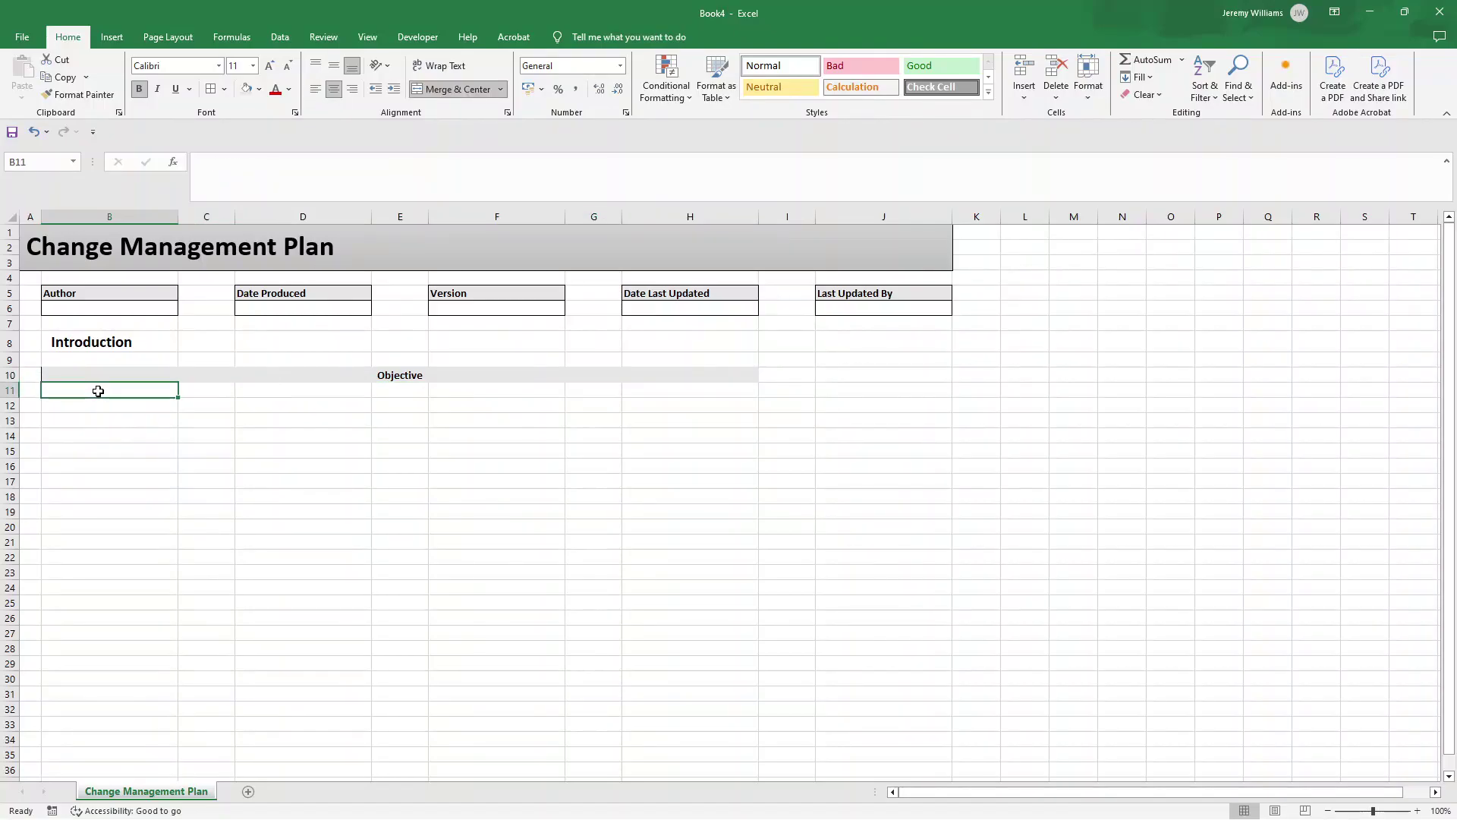
pyautogui.moveTo(180, 392); pyautogui.dragTo(653, 449)
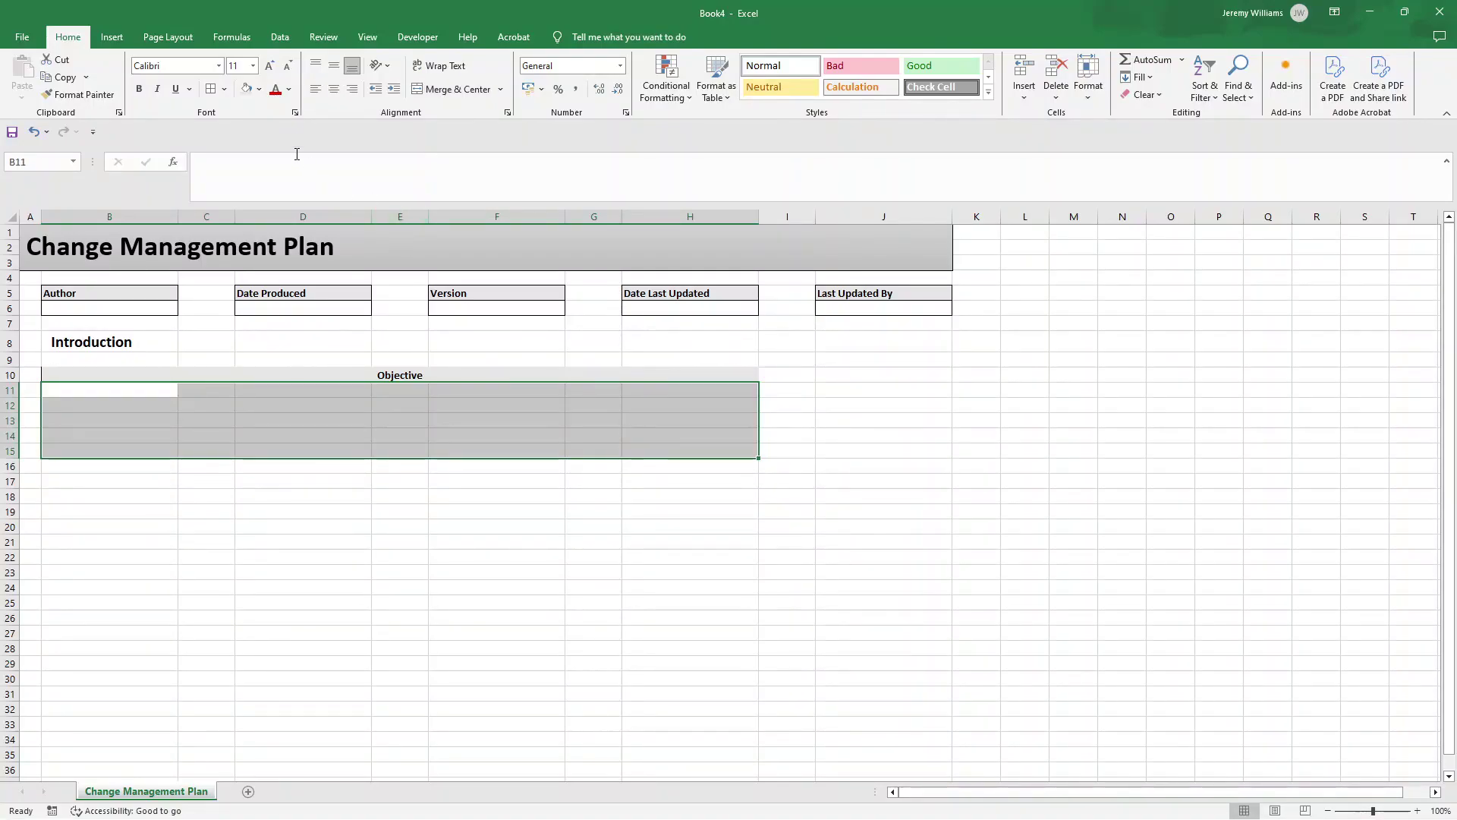
pyautogui.click(452, 89)
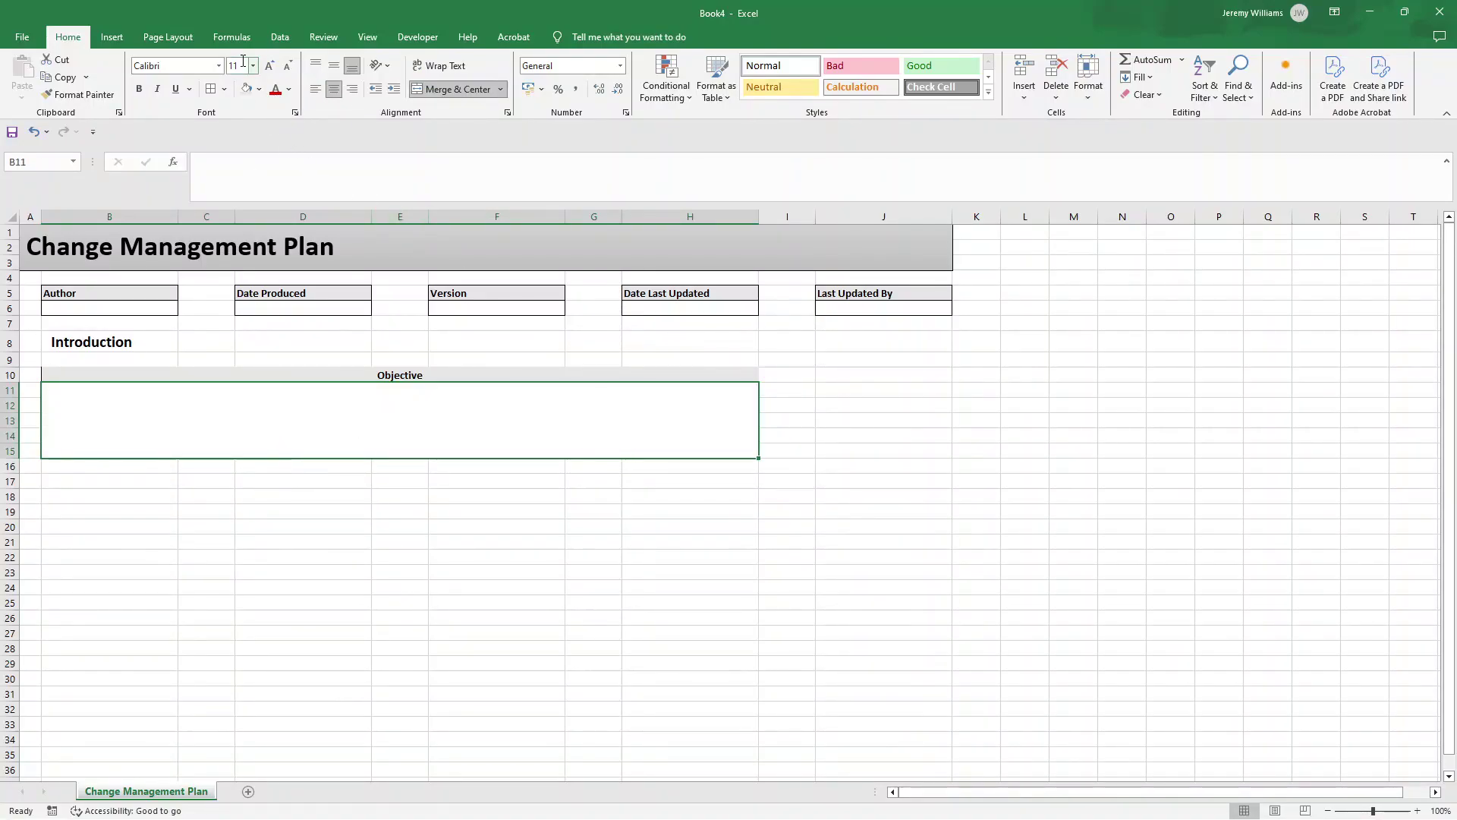
# Add borders around the merged Objective header and the box below it in B10:H15.
pyautogui.click(135, 374)
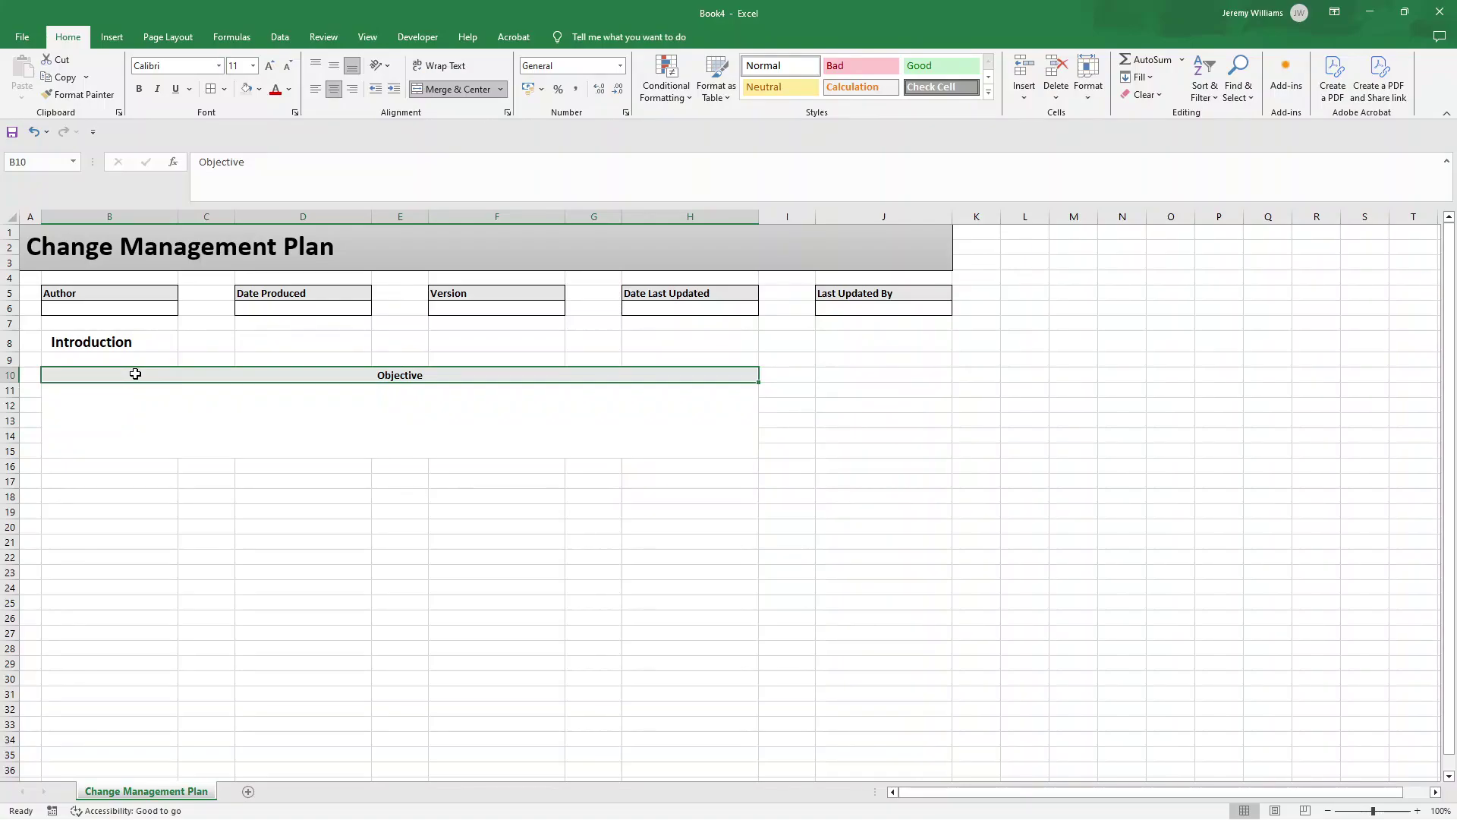
pyautogui.moveTo(135, 374); pyautogui.dragTo(136, 423)
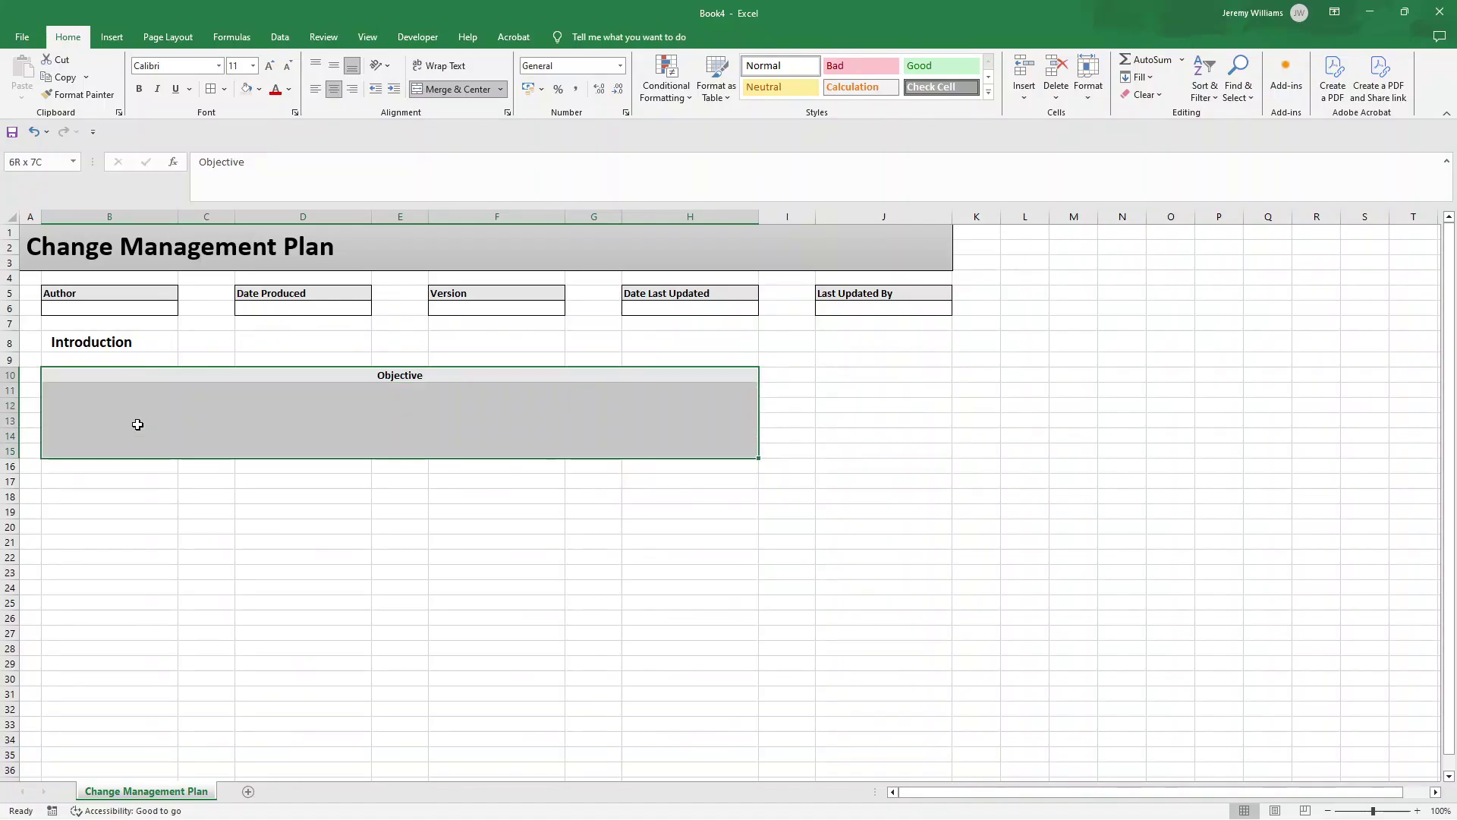
pyautogui.click(211, 89)
pyautogui.click(302, 529)
pyautogui.click(316, 417)
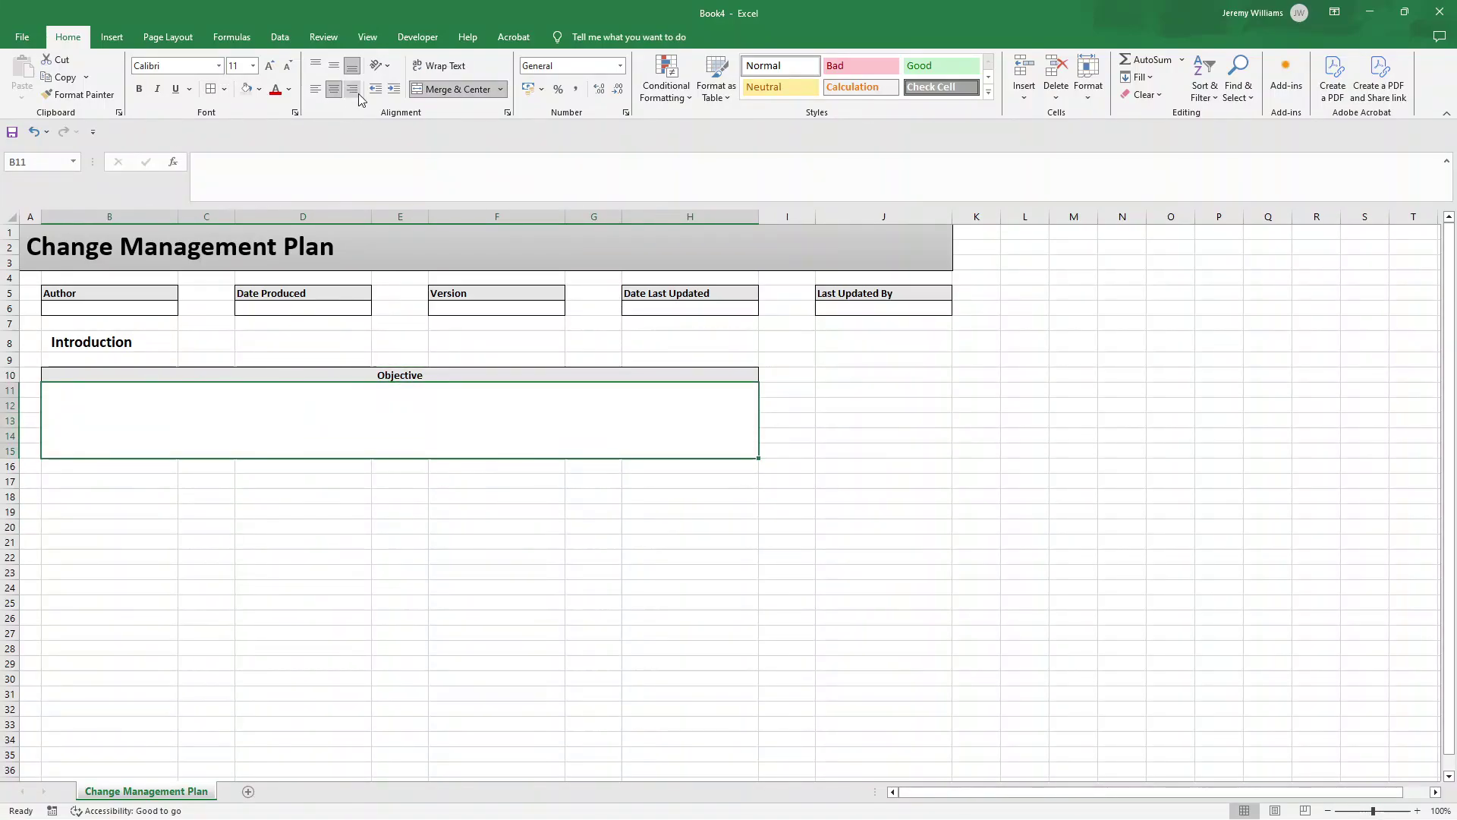
# Set the vertical alignment of the merged Objective box in B11:H15 to middle.
pyautogui.click(400, 526)
pyautogui.click(381, 404)
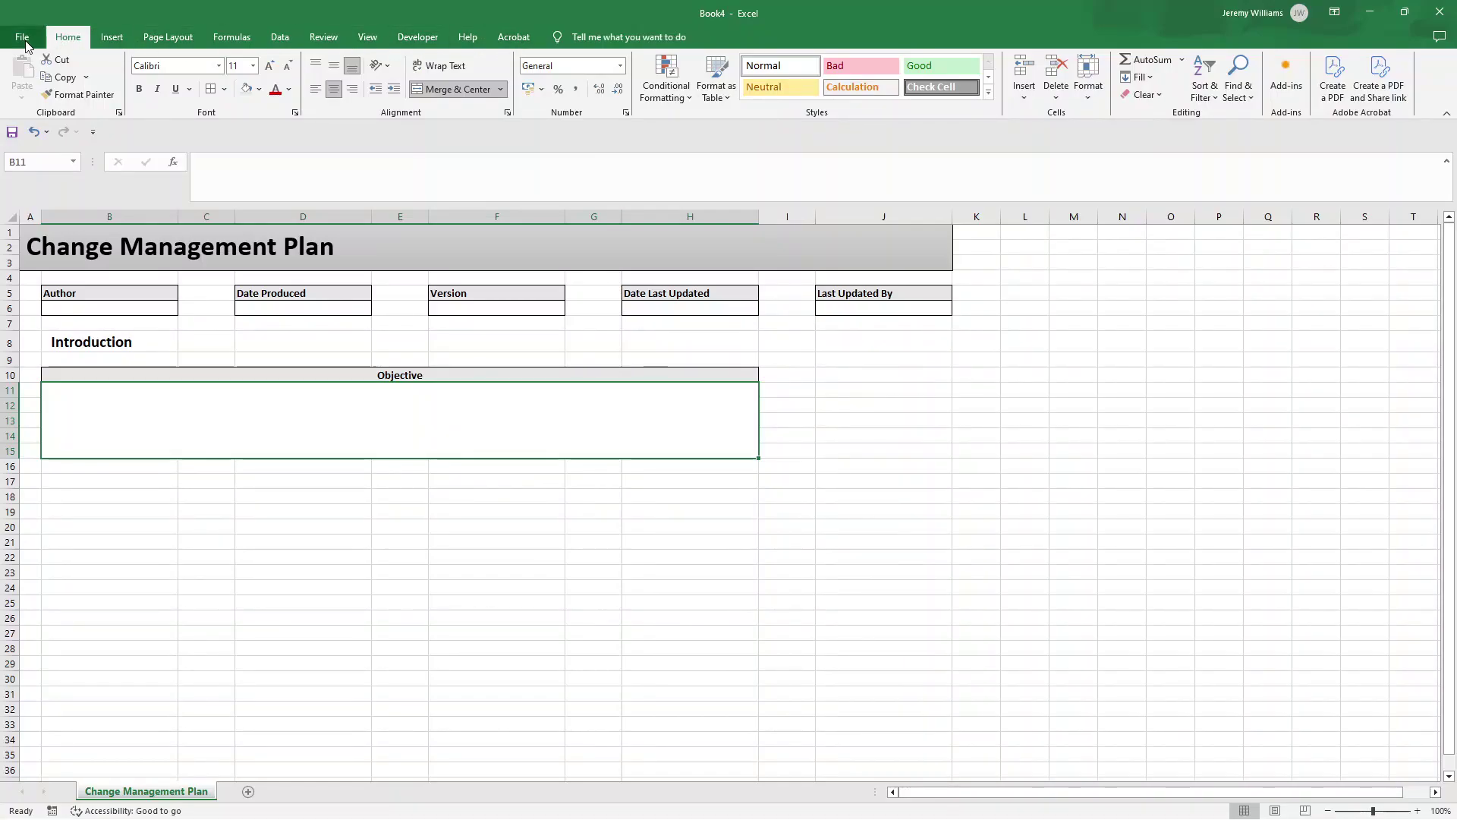
pyautogui.click(334, 72)
# Enter the sample text "Here is the change." in the merged Objective box.
pyautogui.doubleClick(412, 408)
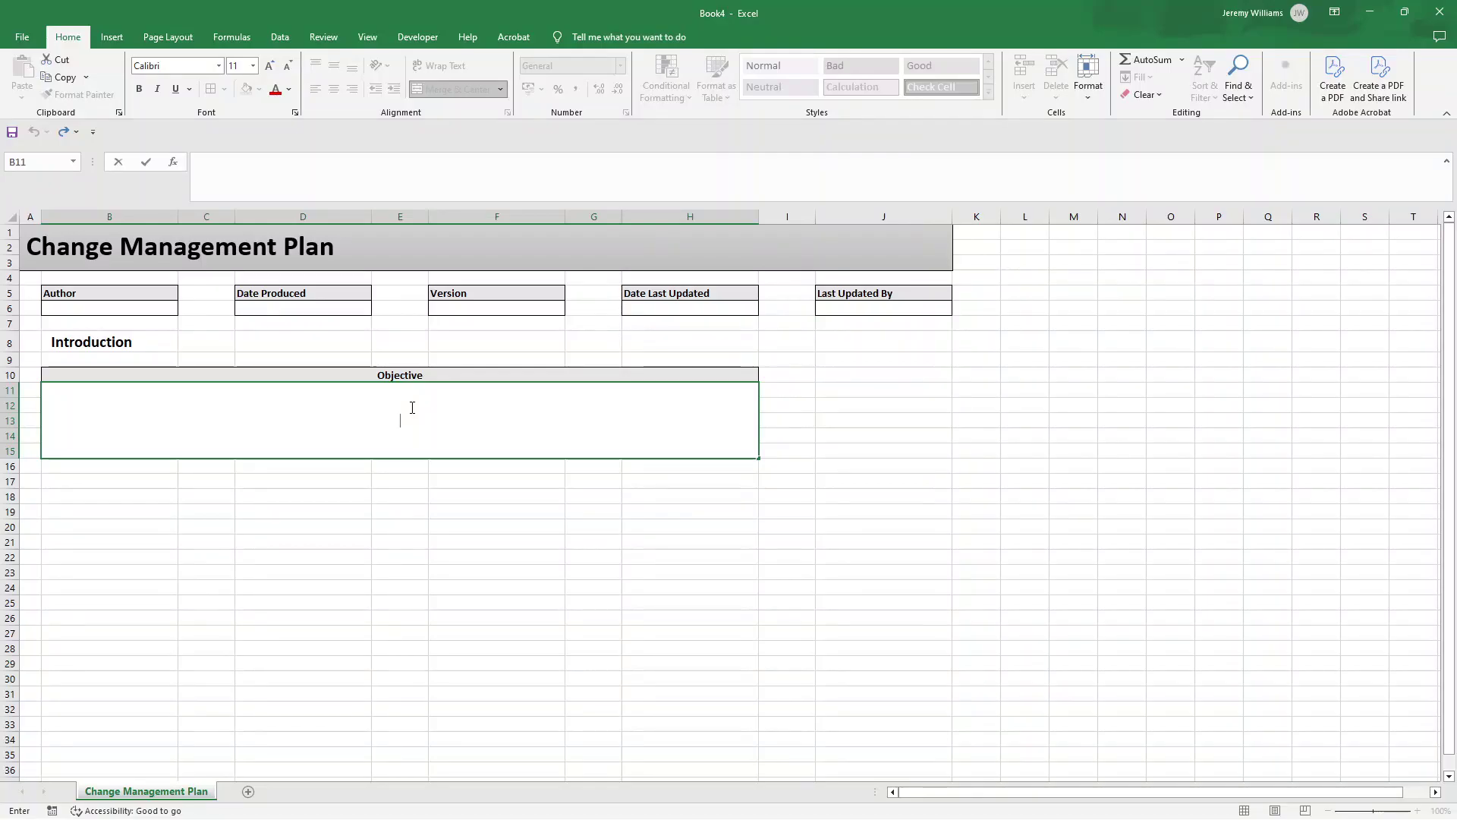
pyautogui.write('Here is the change.')
pyautogui.press('Return')
pyautogui.click(406, 422)
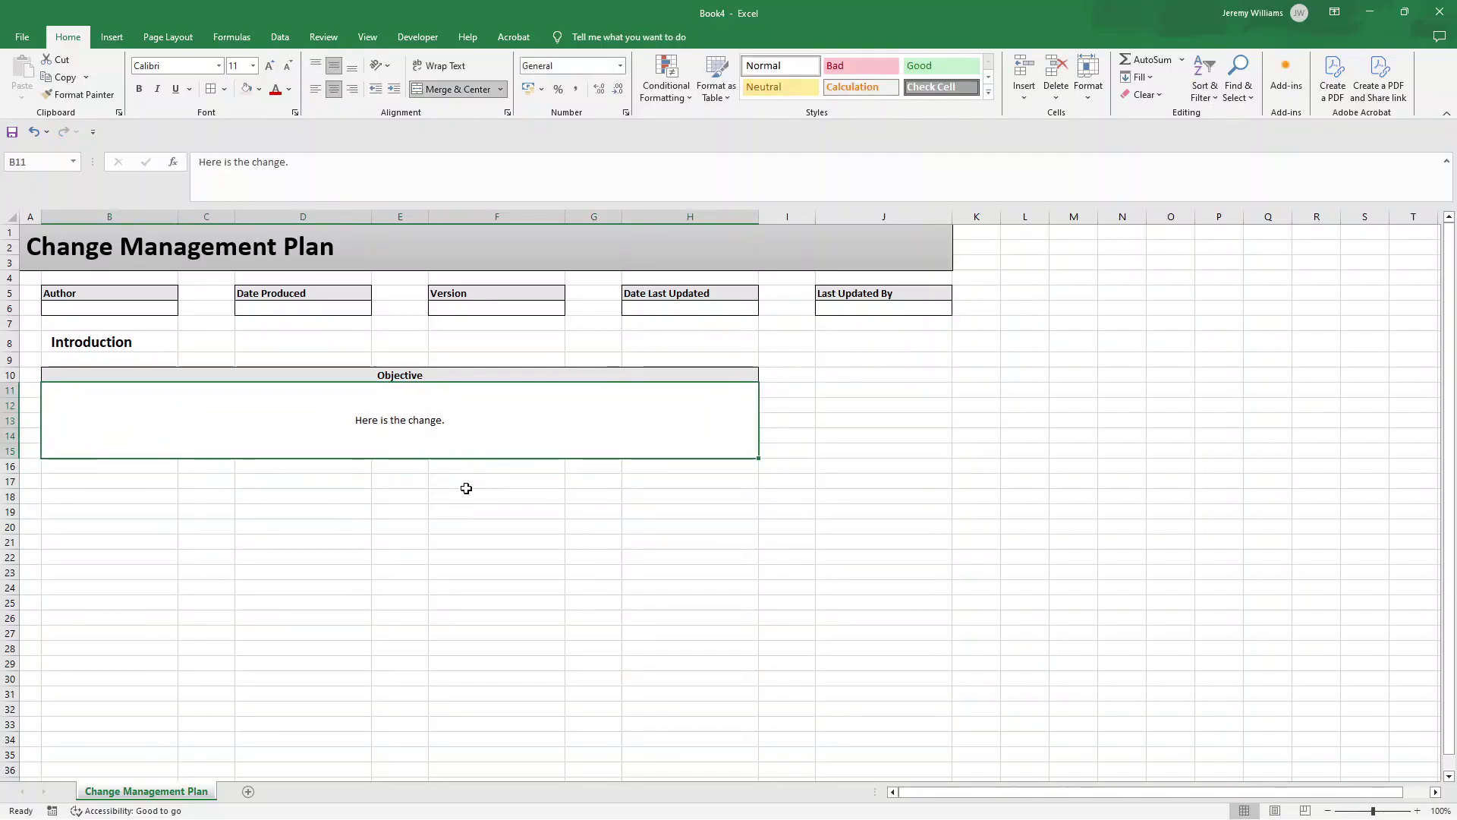
# Hide the worksheet gridlines and select the Objective box.
pyautogui.click(368, 36)
pyautogui.click(175, 77)
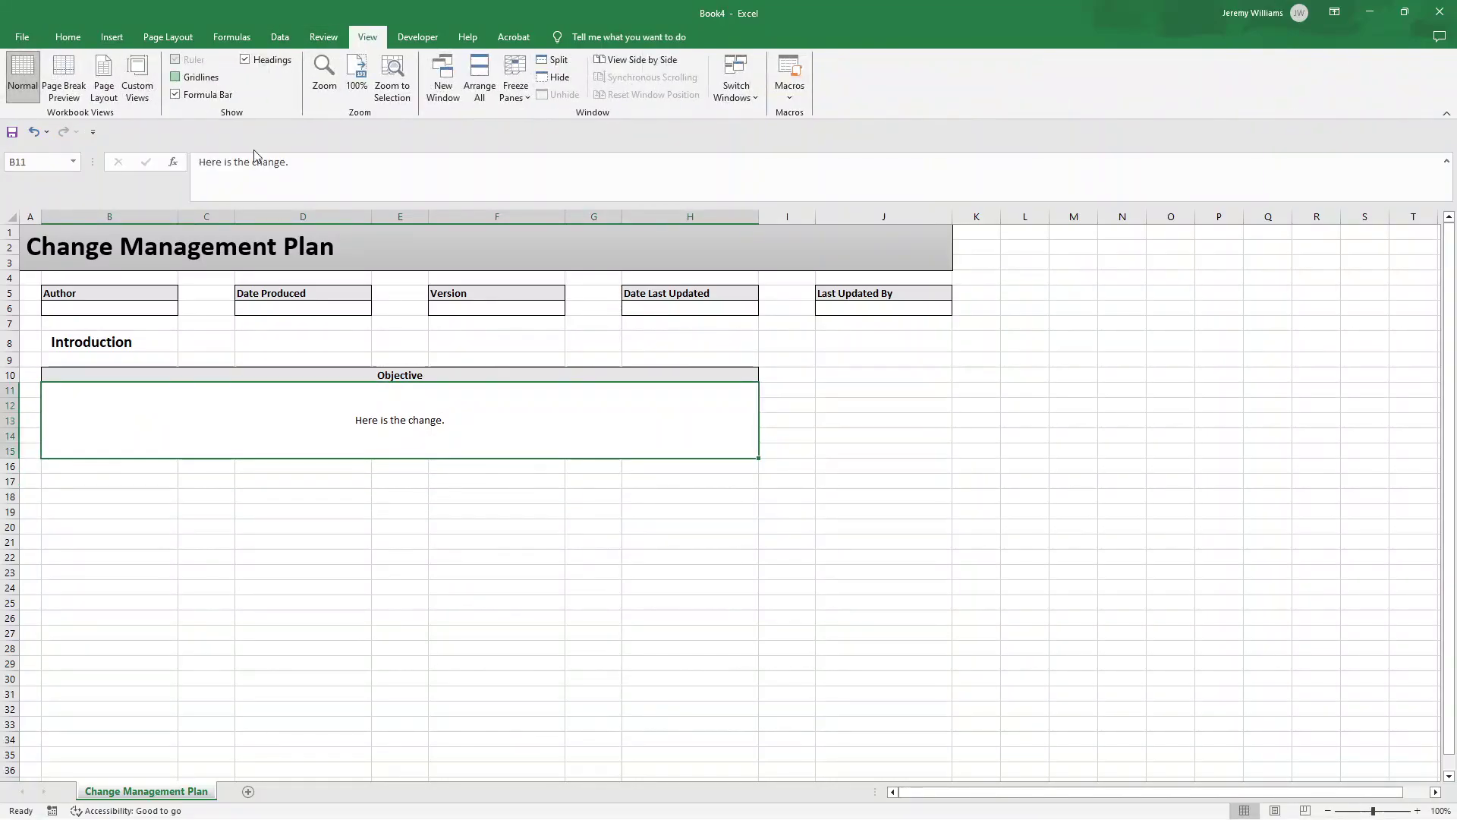
pyautogui.click(478, 500)
pyautogui.click(413, 389)
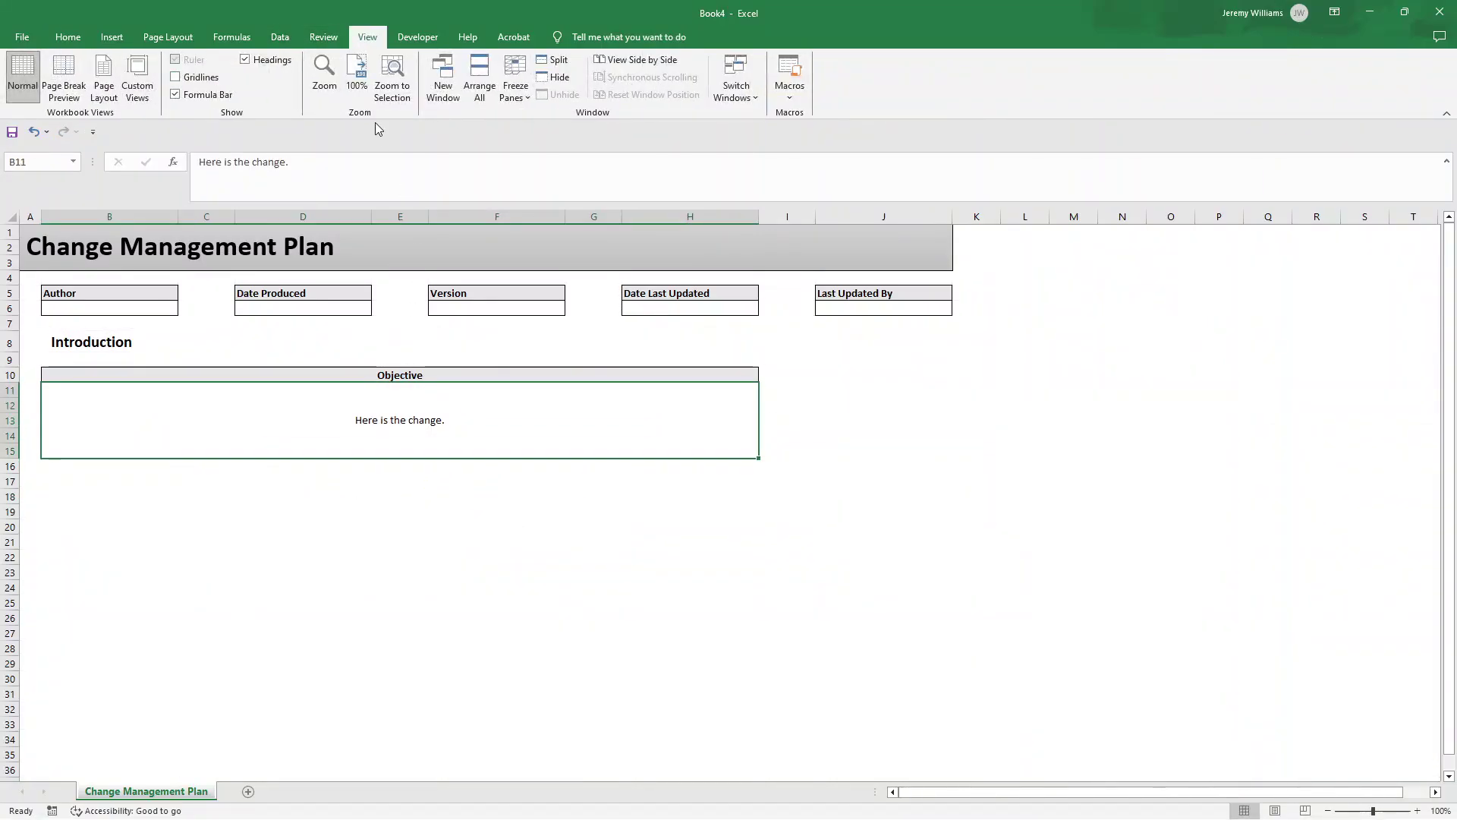
# Try left alignment on the sample text in the Objective box, then center it again.
pyautogui.click(67, 36)
pyautogui.click(317, 91)
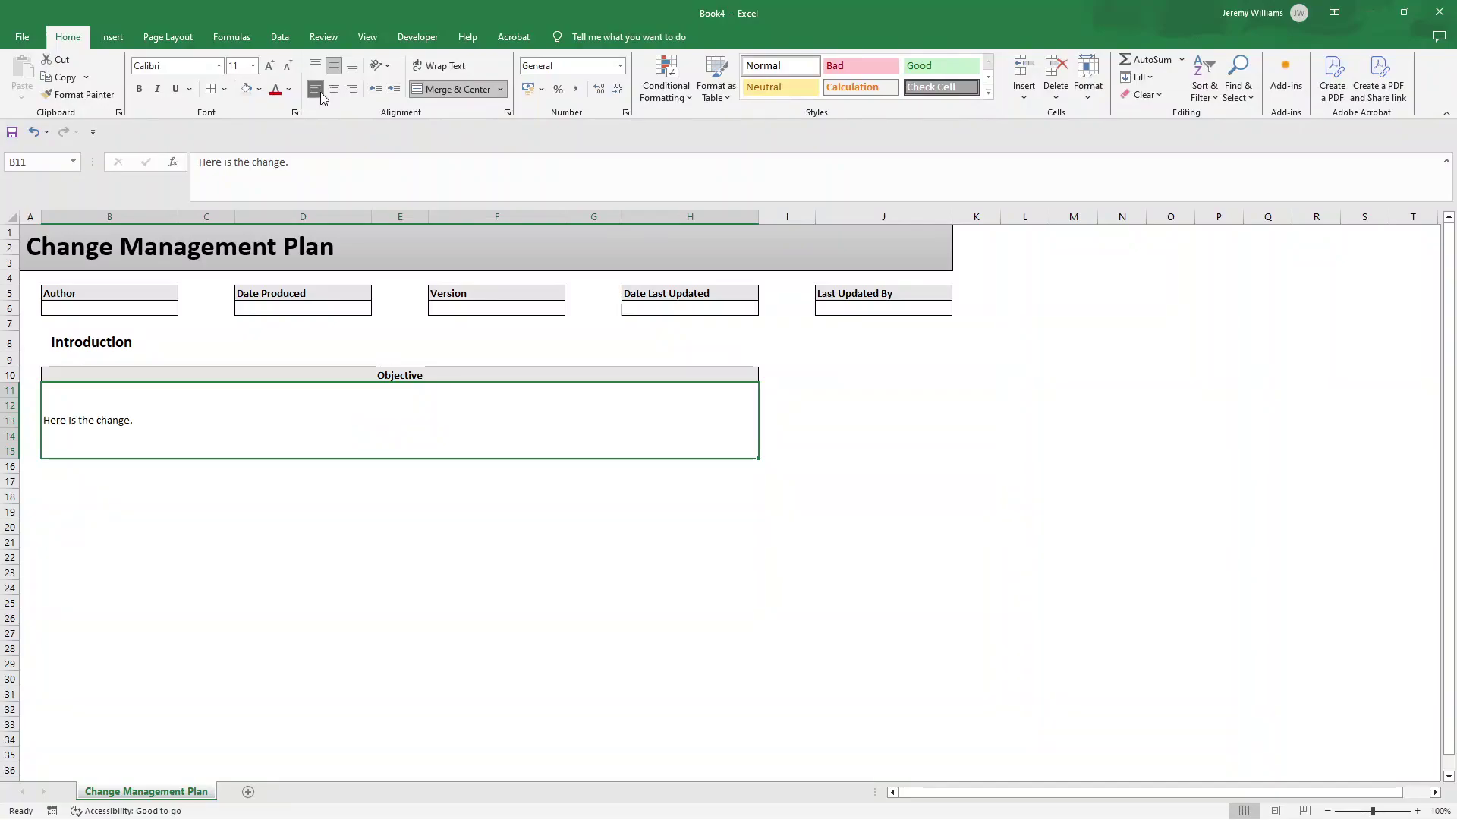
pyautogui.click(335, 89)
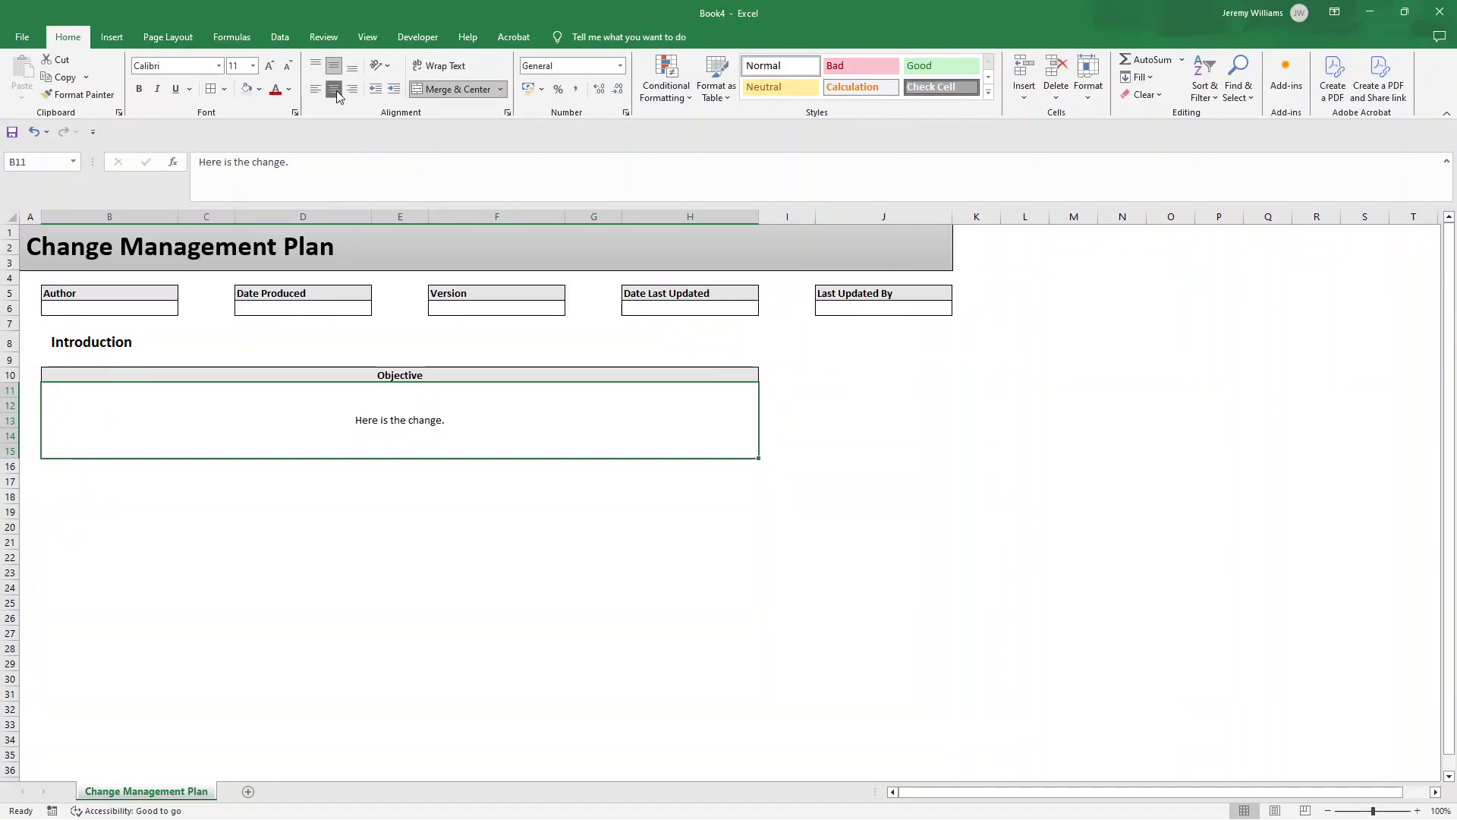
# Delete the sample text from the Objective box.
pyautogui.doubleClick(409, 421)
pyautogui.tripleClick(409, 421)
pyautogui.press('Delete')
pyautogui.click(400, 495)
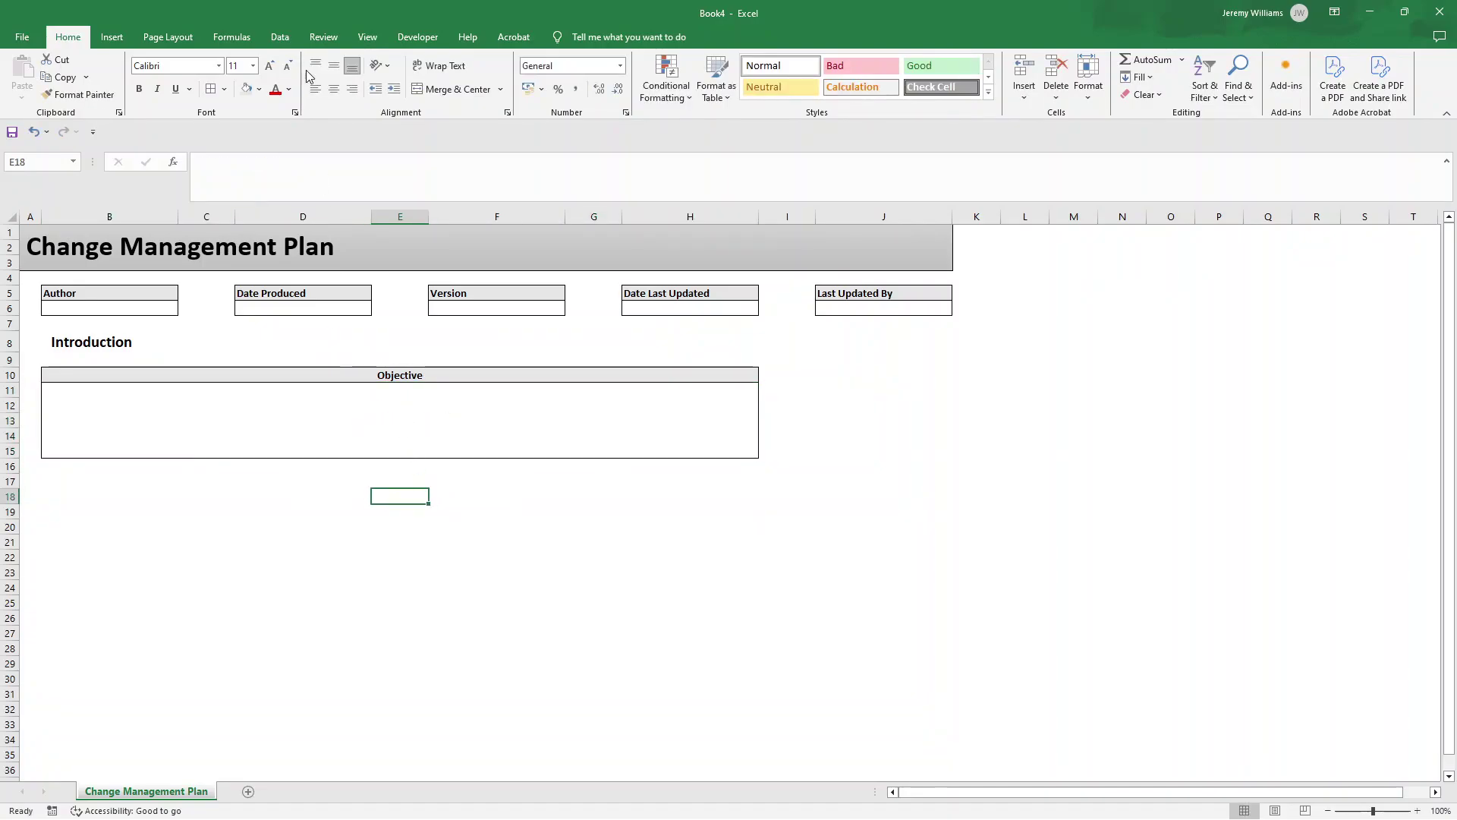
# Show the worksheet gridlines again.
pyautogui.click(368, 38)
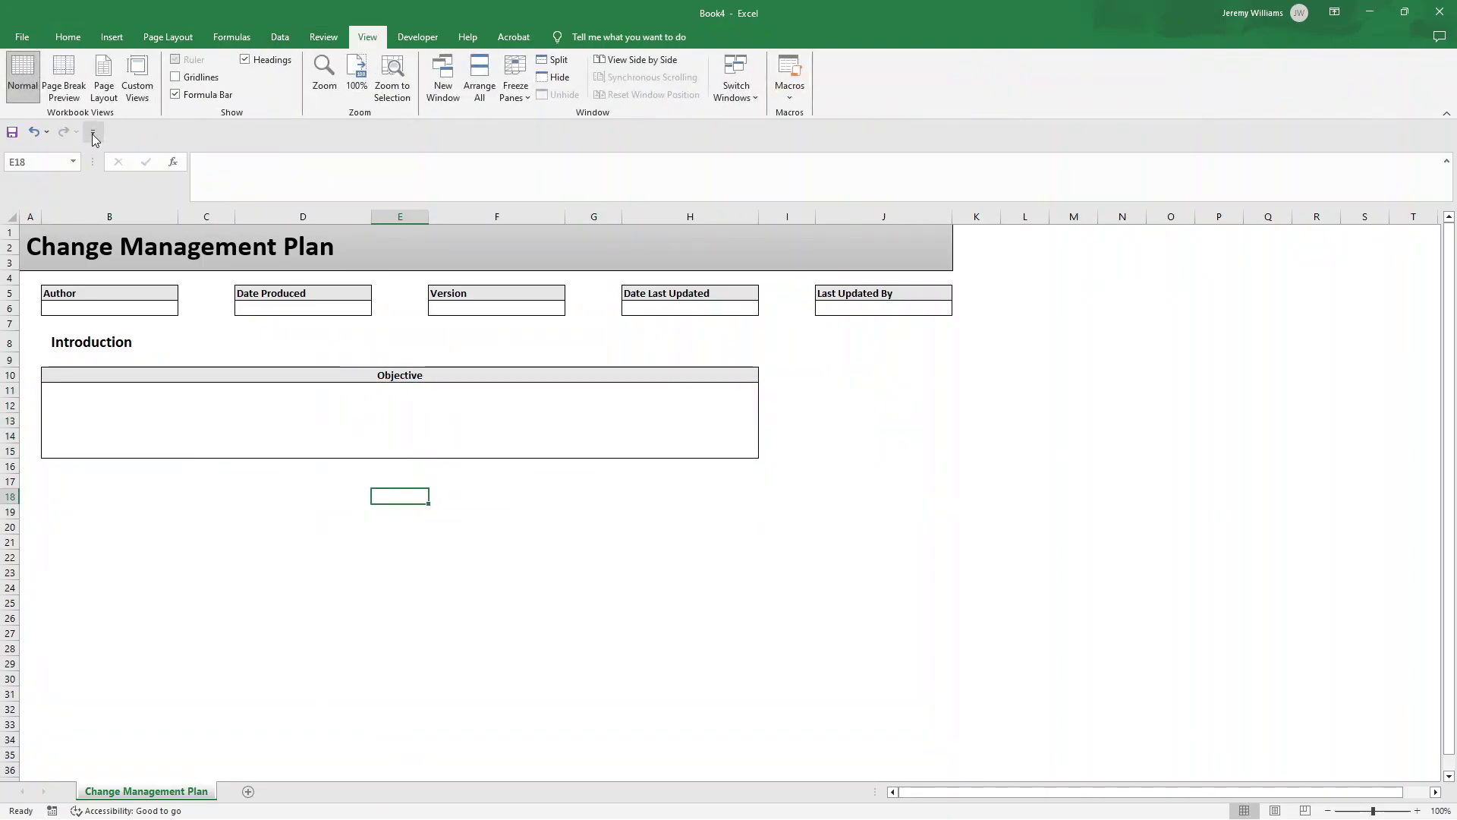
pyautogui.click(68, 37)
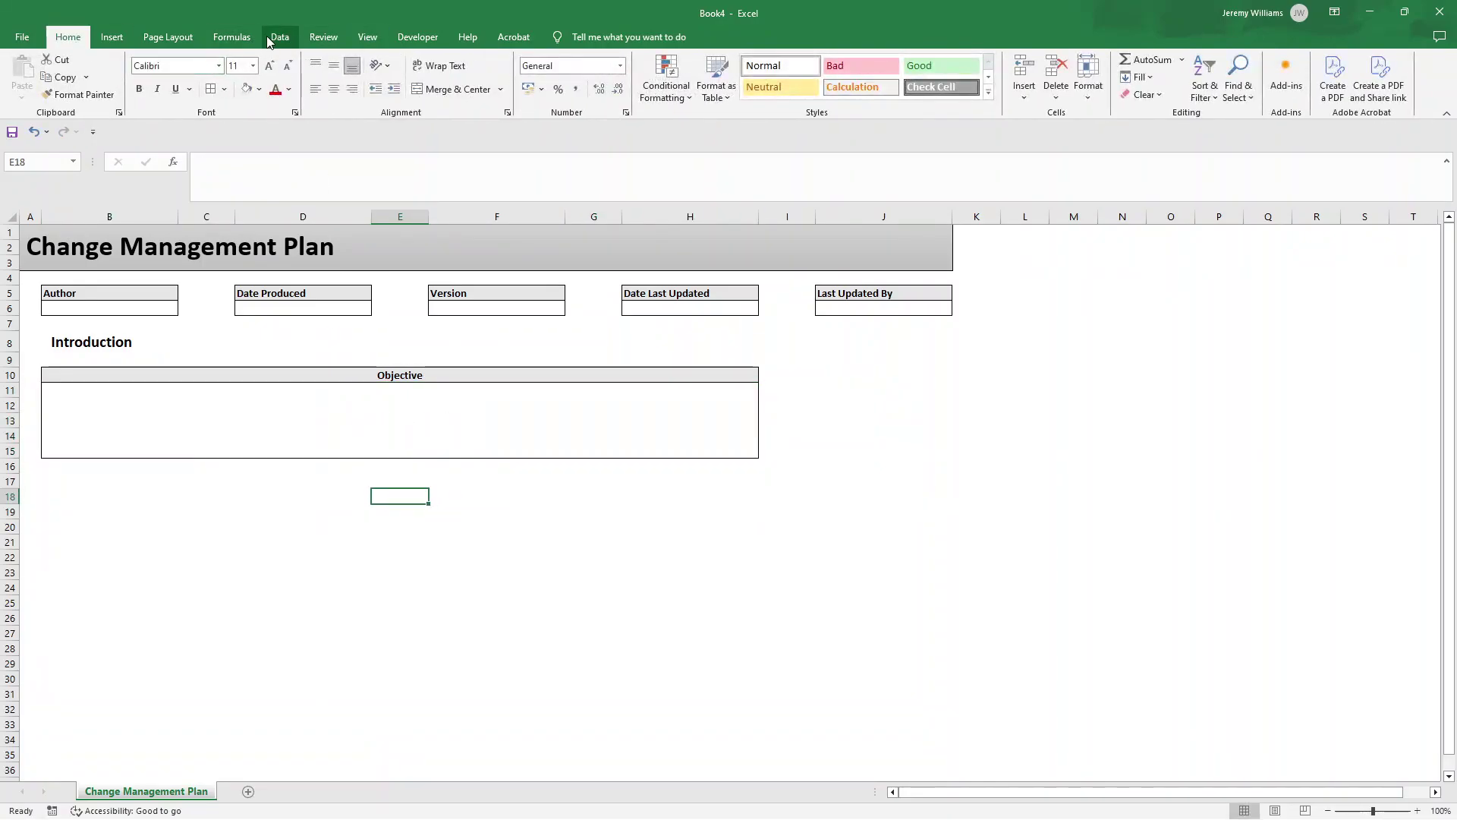
pyautogui.click(367, 37)
pyautogui.click(176, 76)
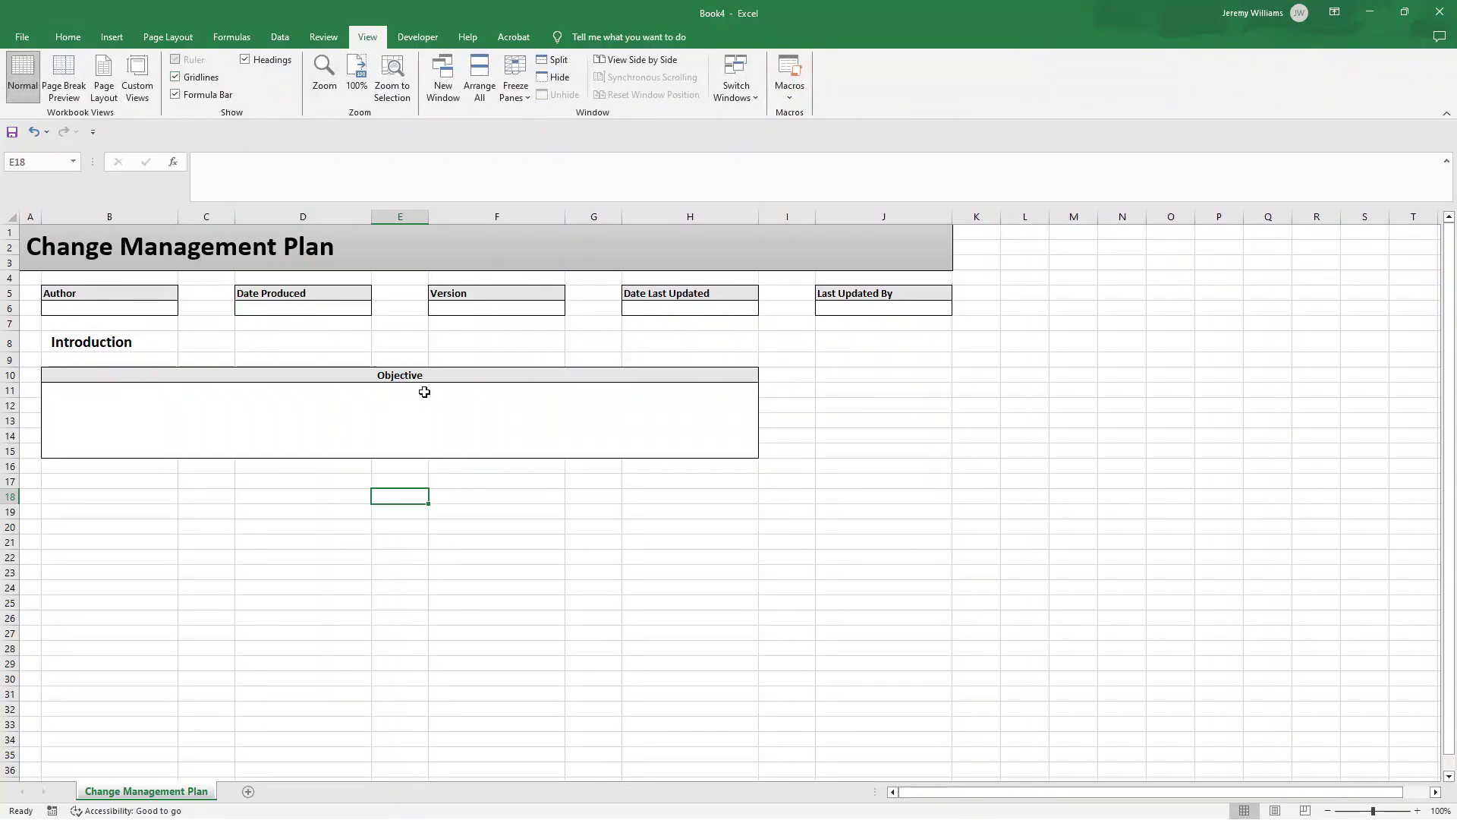
pyautogui.click(399, 406)
# Increase the font size of the five document information labels in row 5 and the Objective header to 12.
pyautogui.click(141, 292)
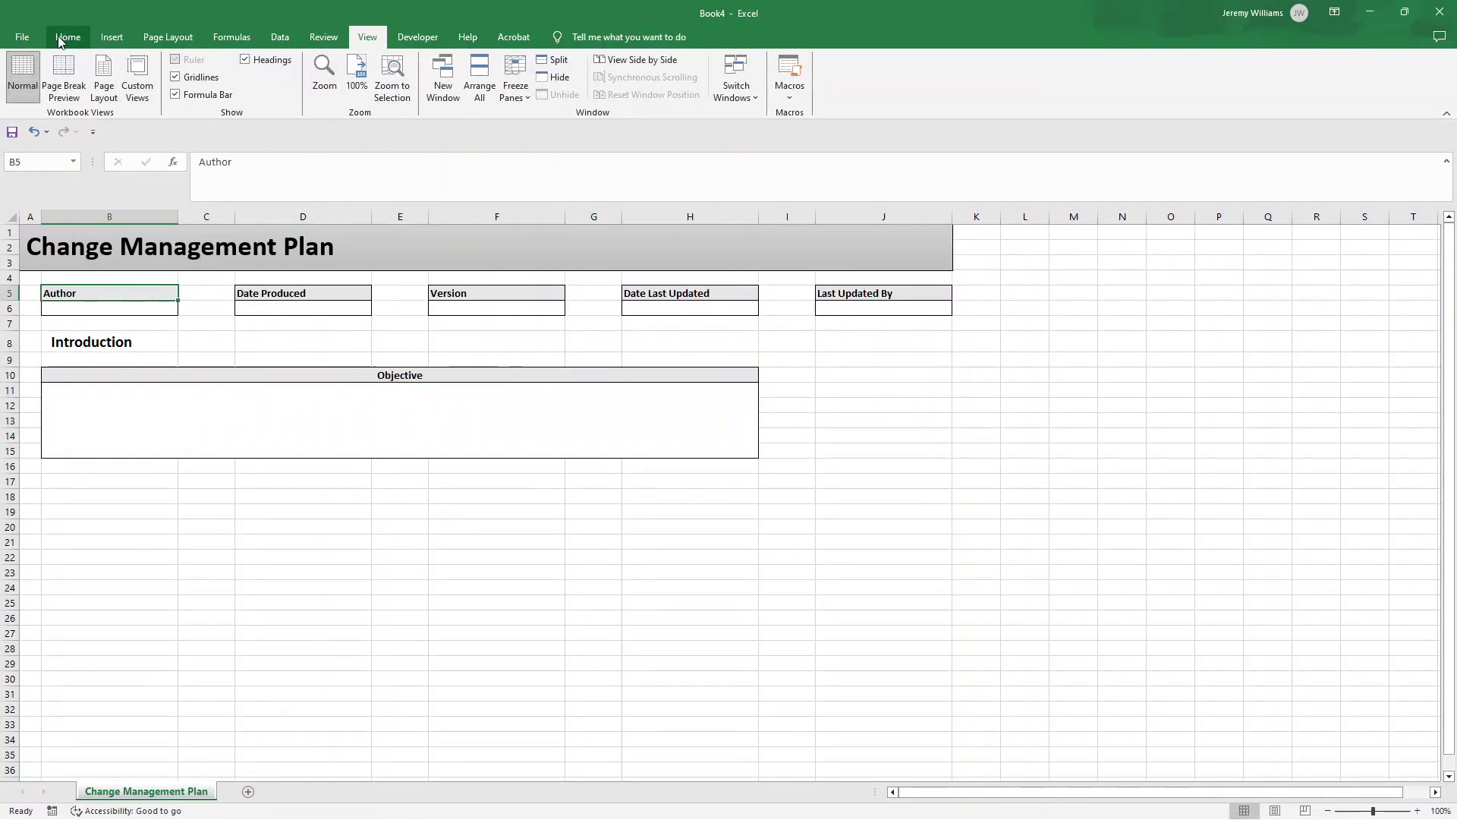
pyautogui.click(67, 37)
pyautogui.click(270, 66)
pyautogui.click(304, 294)
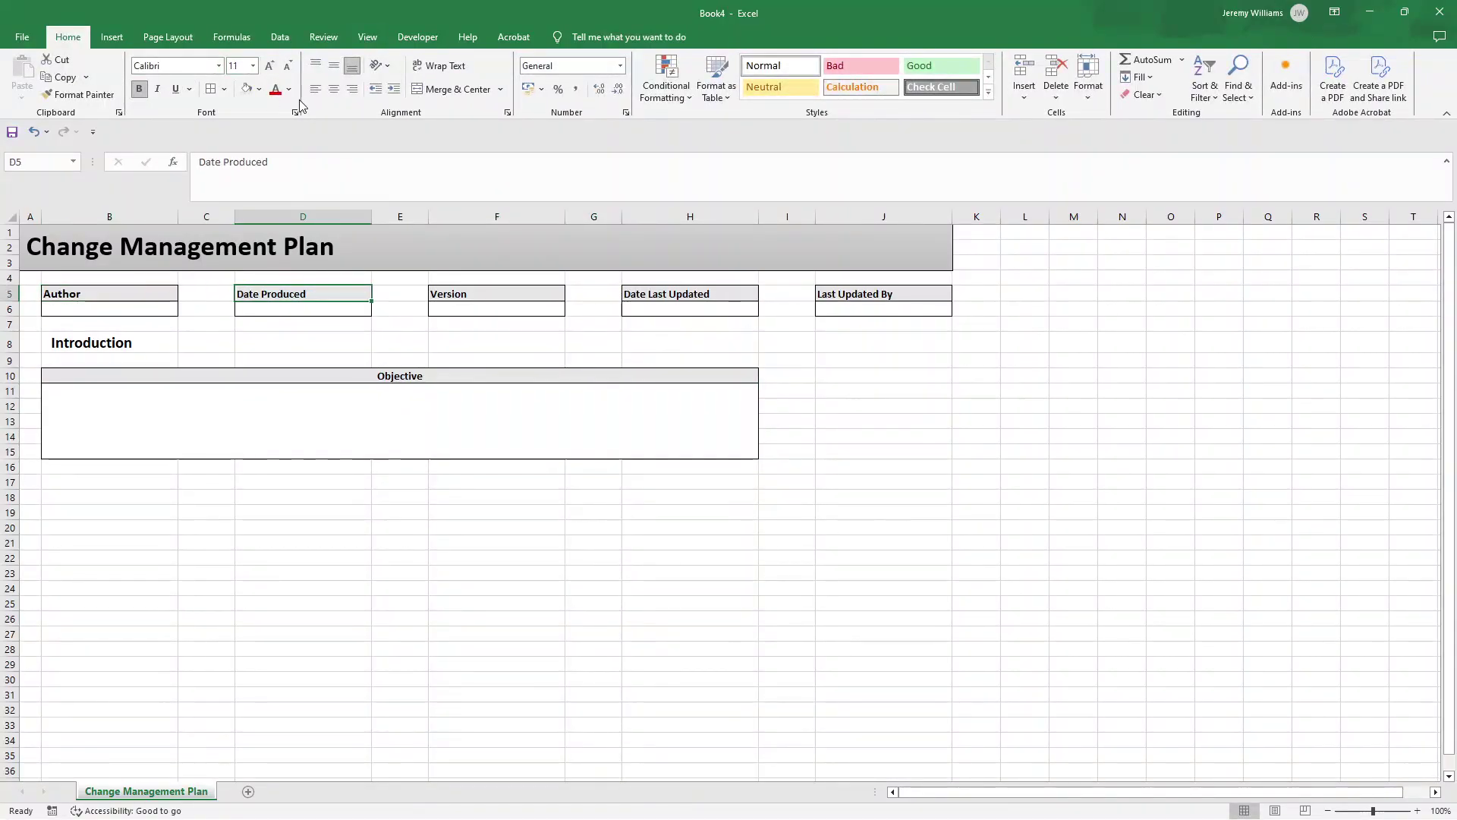
pyautogui.click(269, 66)
pyautogui.click(454, 294)
pyautogui.click(269, 66)
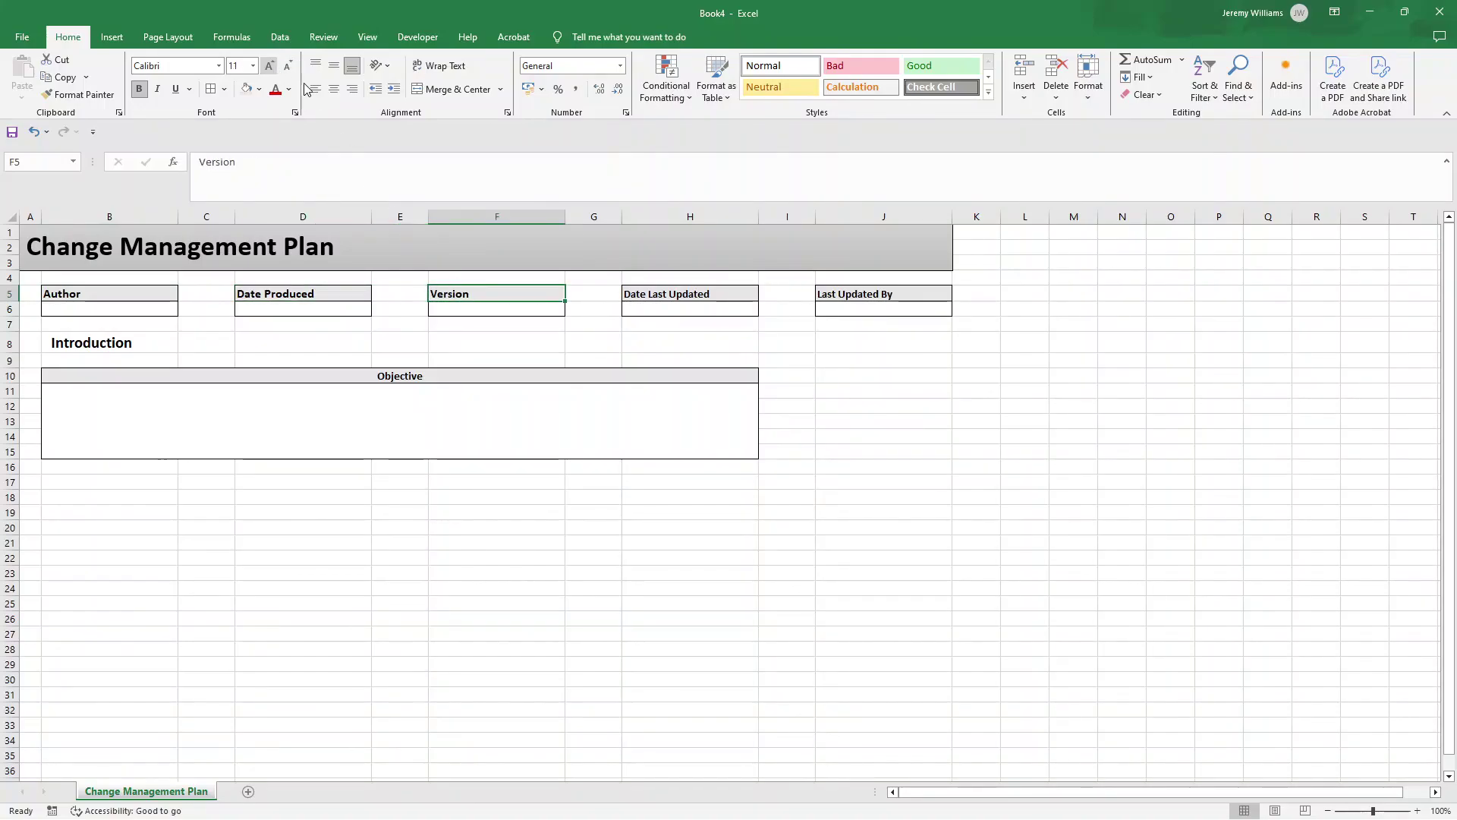
pyautogui.click(657, 295)
pyautogui.click(269, 66)
pyautogui.click(850, 294)
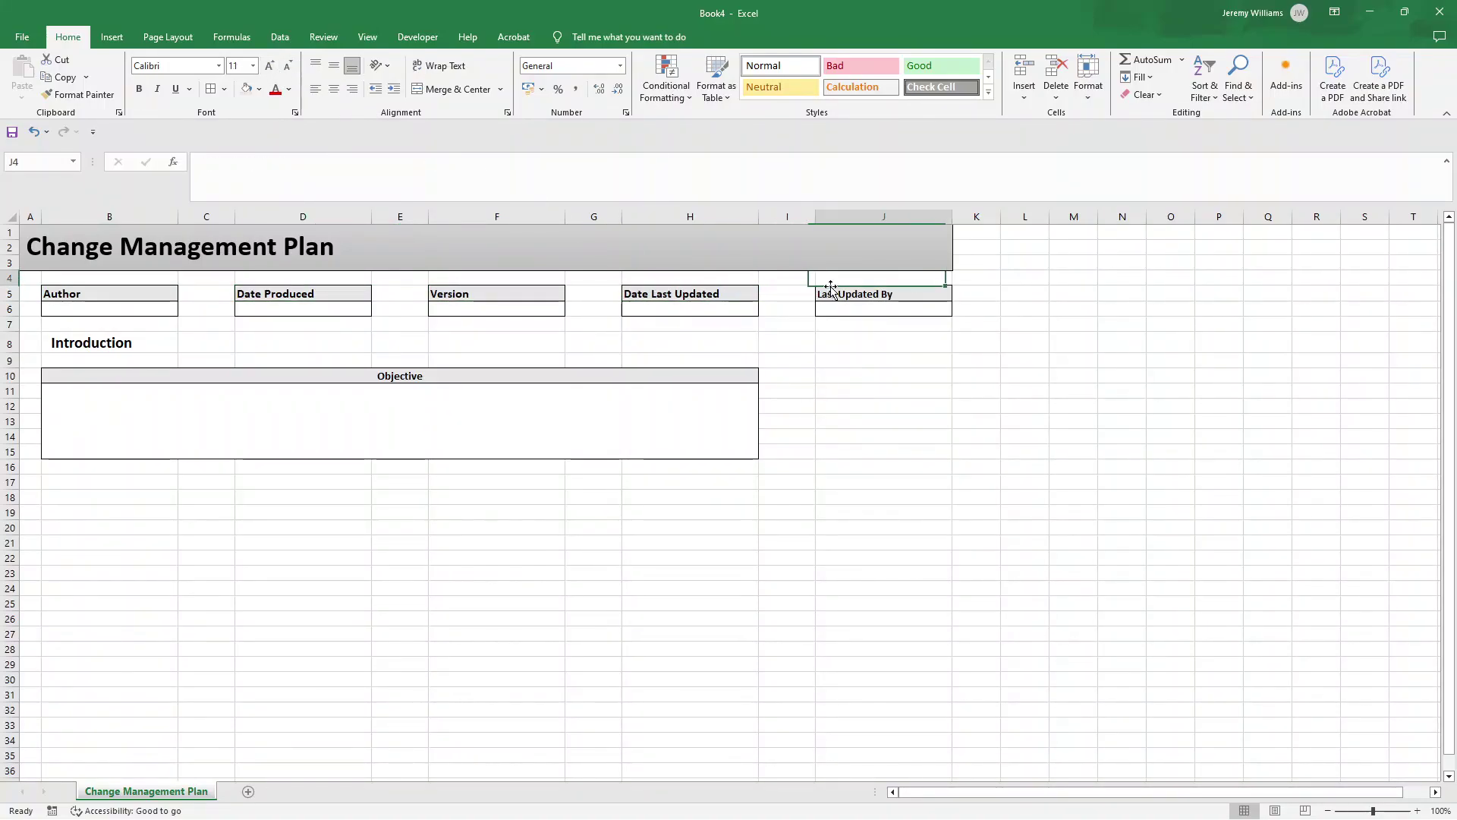
pyautogui.click(269, 66)
pyautogui.click(387, 376)
pyautogui.click(269, 66)
pyautogui.click(395, 412)
pyautogui.click(238, 64)
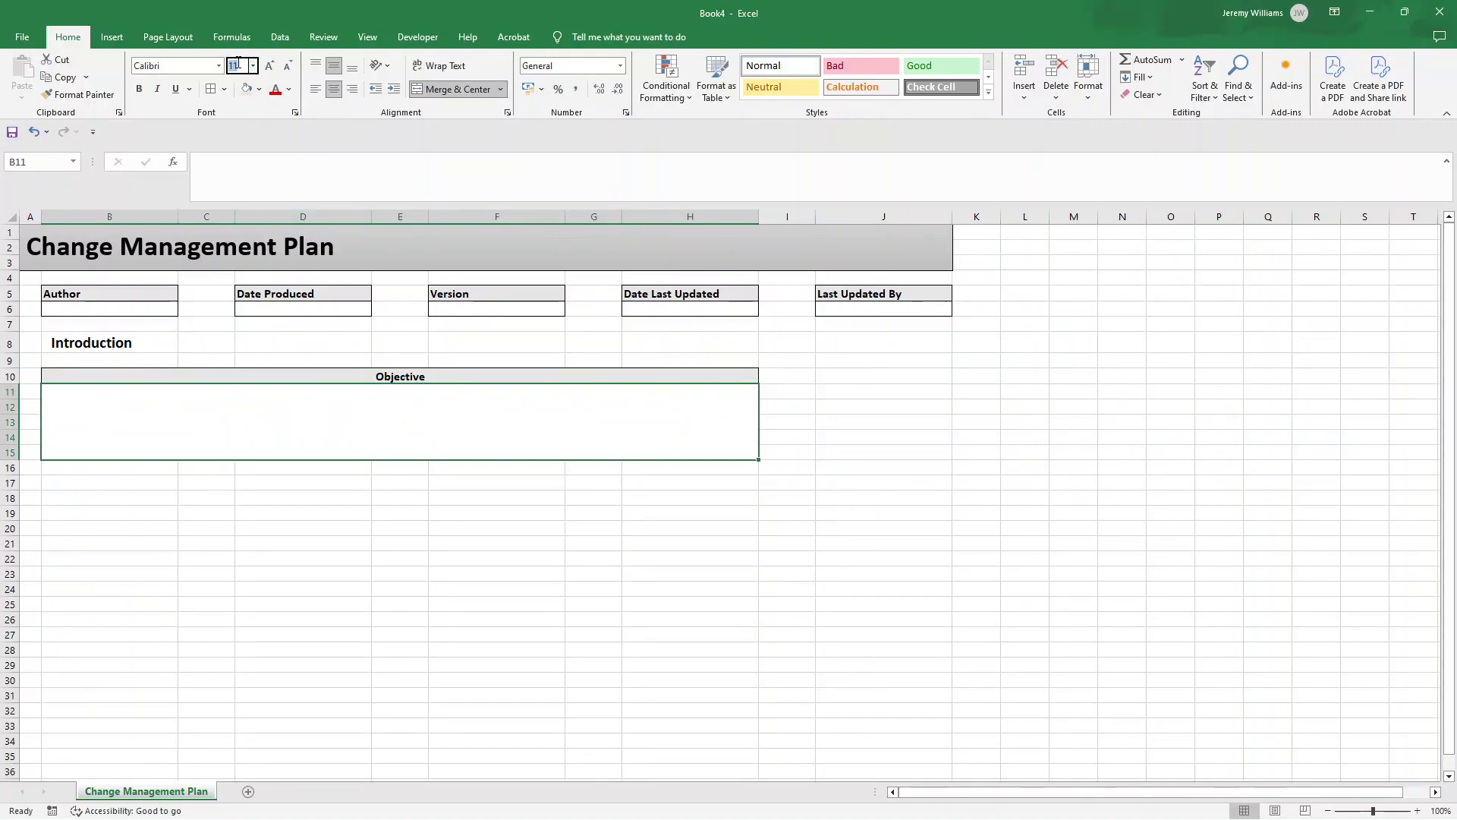
pyautogui.press('Return')
pyautogui.click(260, 488)
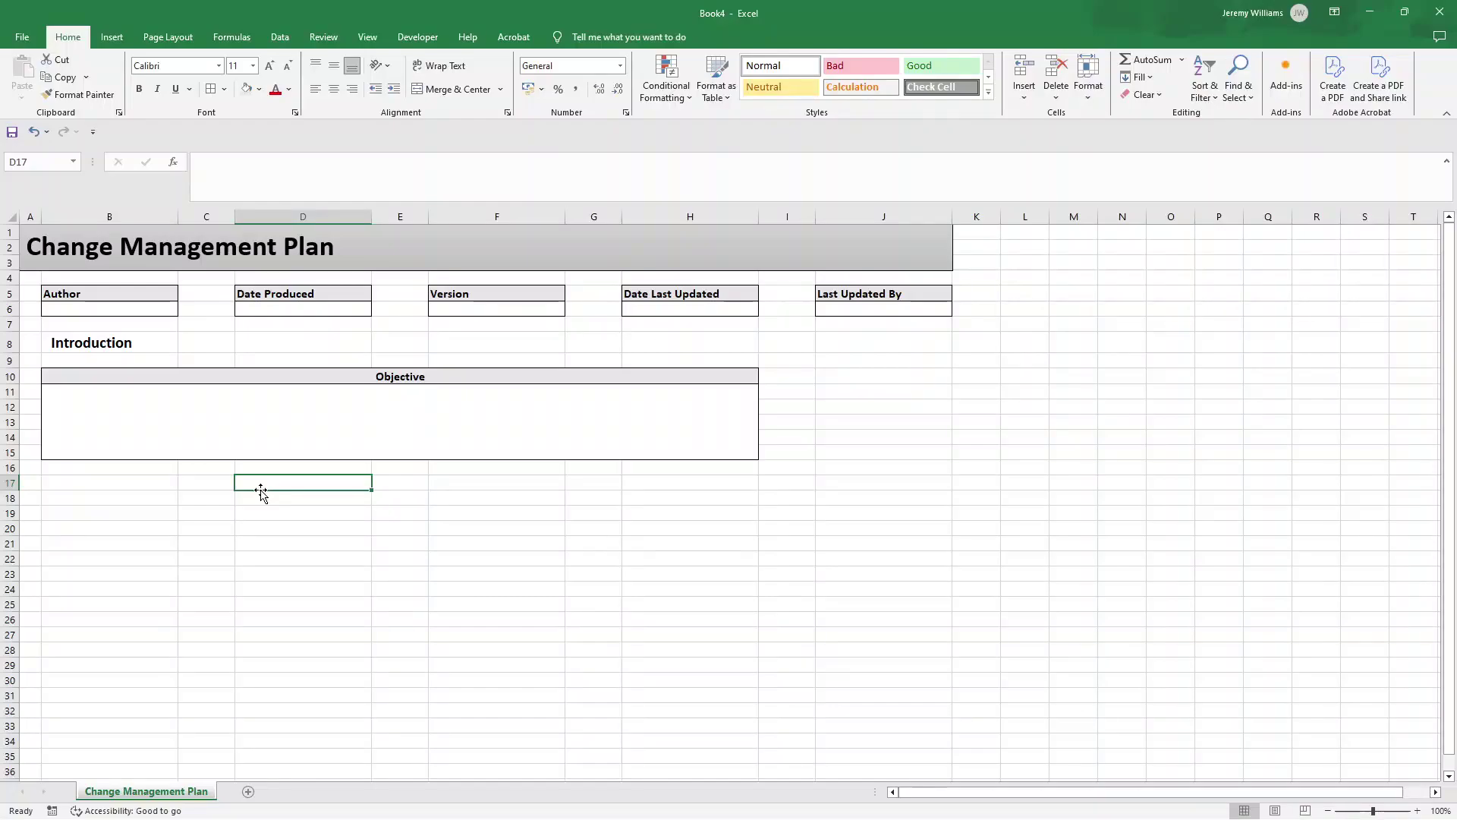
# Copy the whole Objective block in B10:H15 and paste it at B17.
pyautogui.click(155, 378)
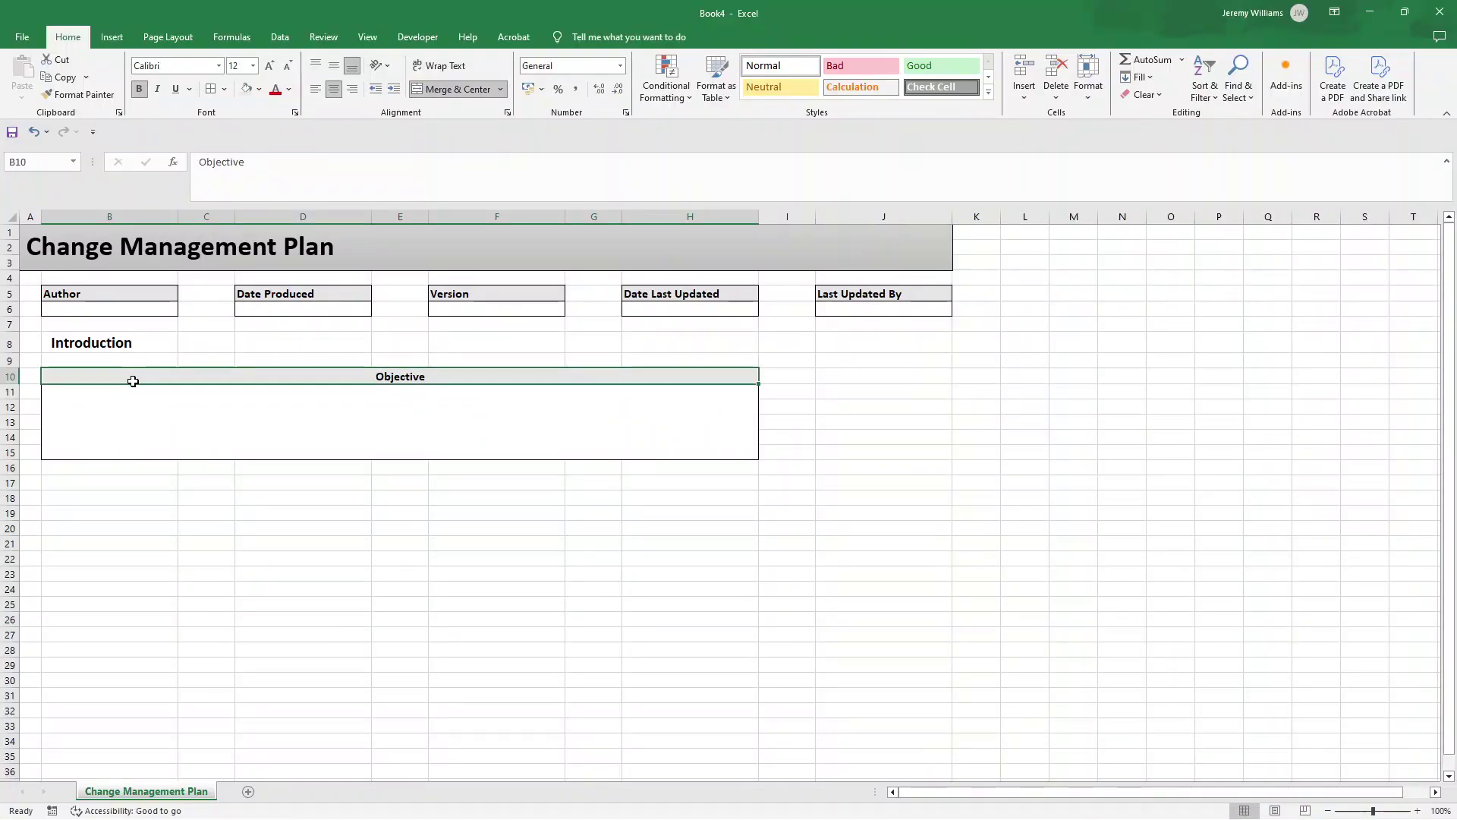
pyautogui.moveTo(133, 381); pyautogui.dragTo(139, 437)
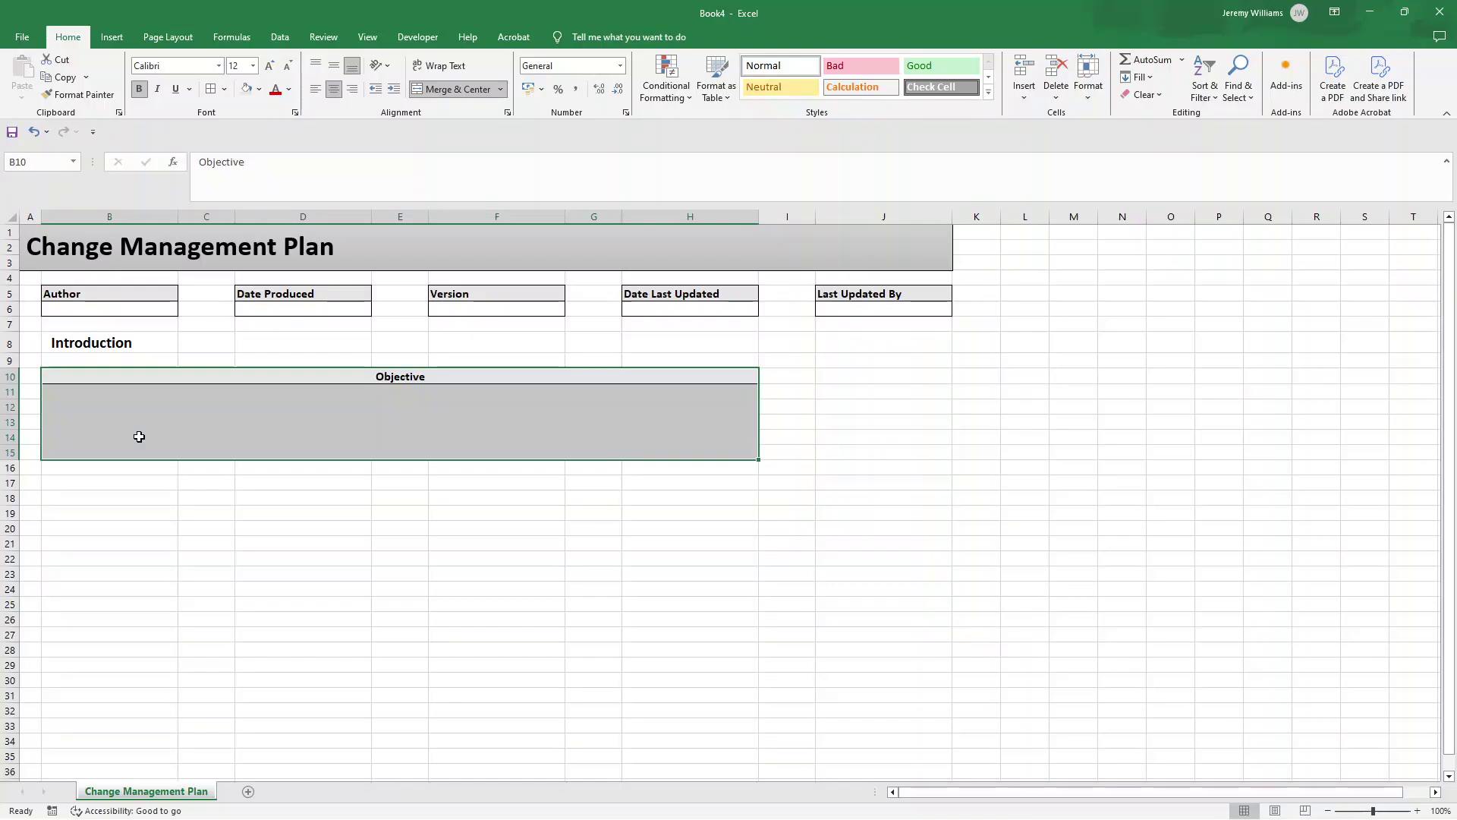
pyautogui.hotkey('ctrl', 'c')
pyautogui.click(120, 478)
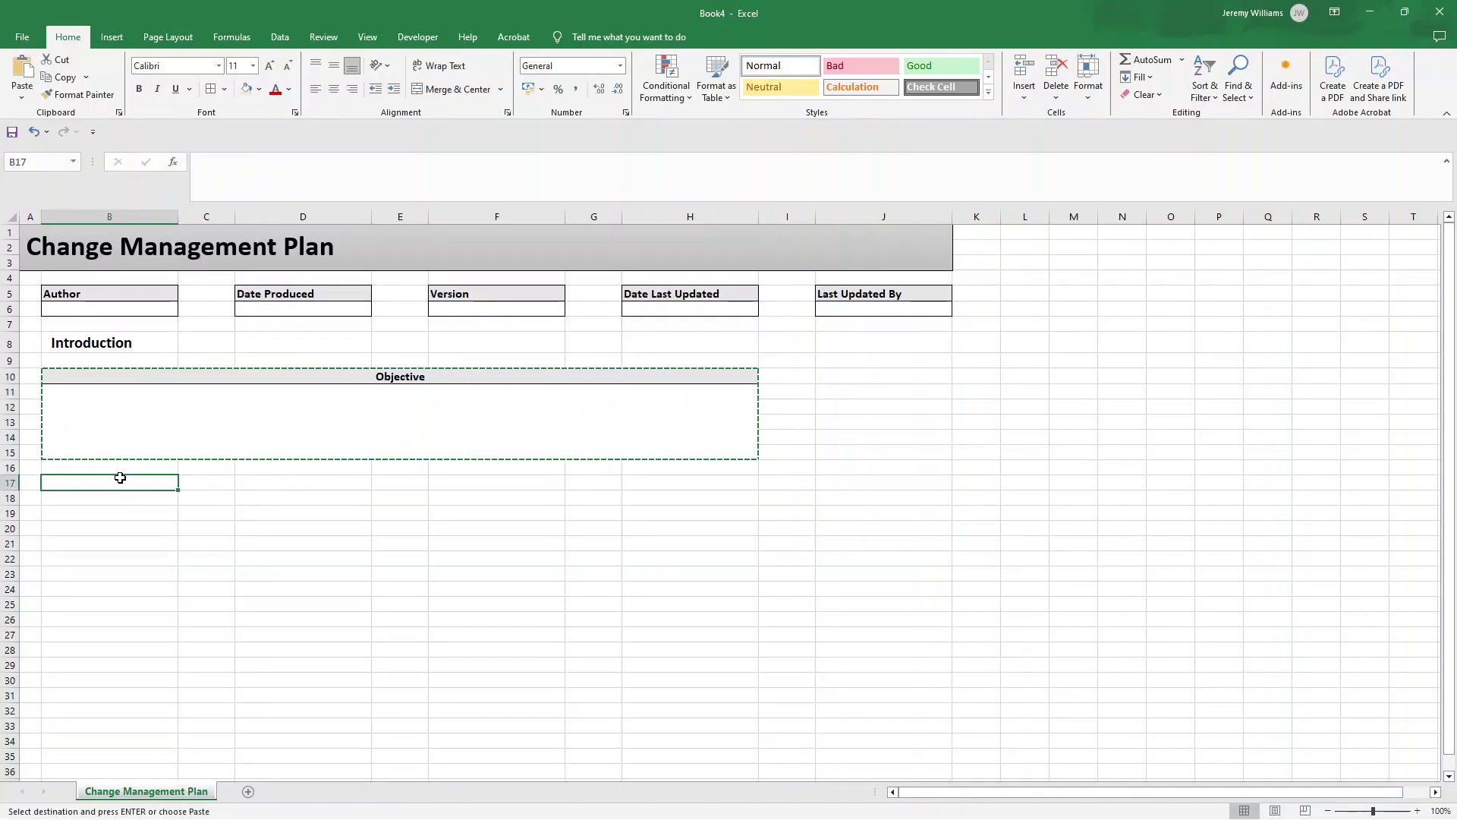
pyautogui.hotkey('ctrl', 'v')
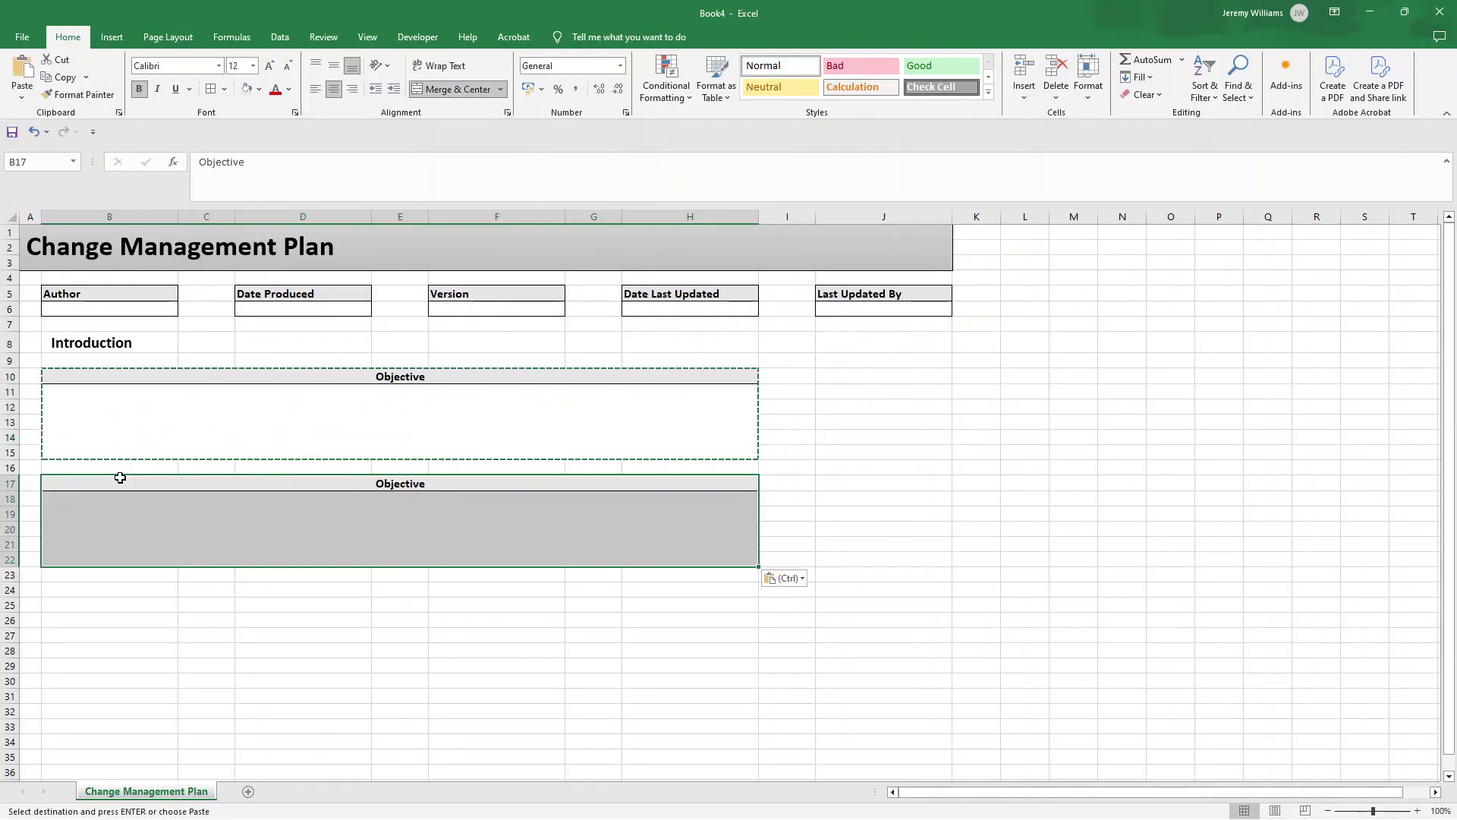
# Replace the header text of the copied block in B17 with "Changing Roles and Responsibilities".
pyautogui.doubleClick(382, 483)
pyautogui.doubleClick(406, 483)
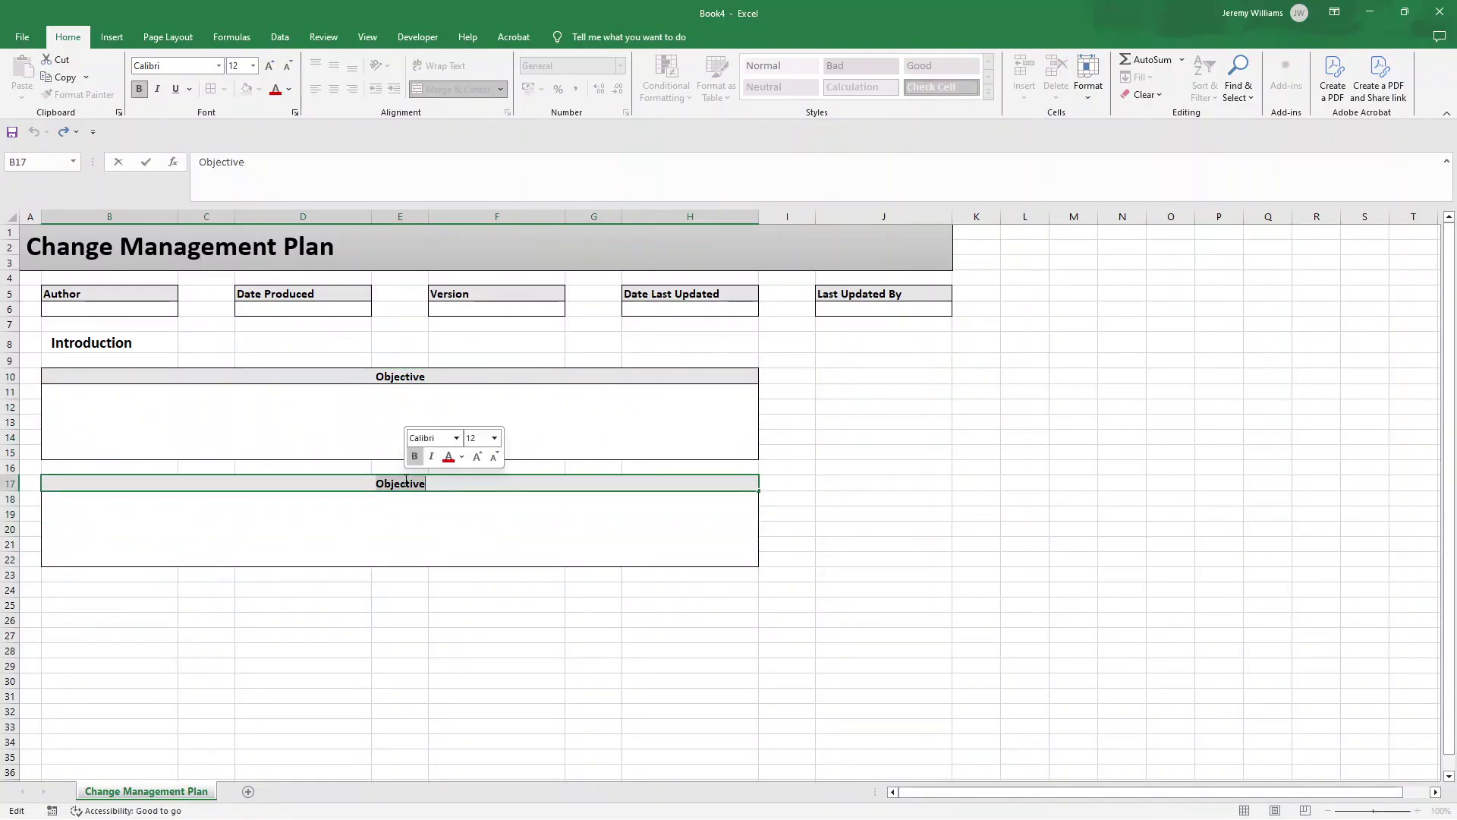
pyautogui.press('BackSpace')
pyautogui.write('Chan')
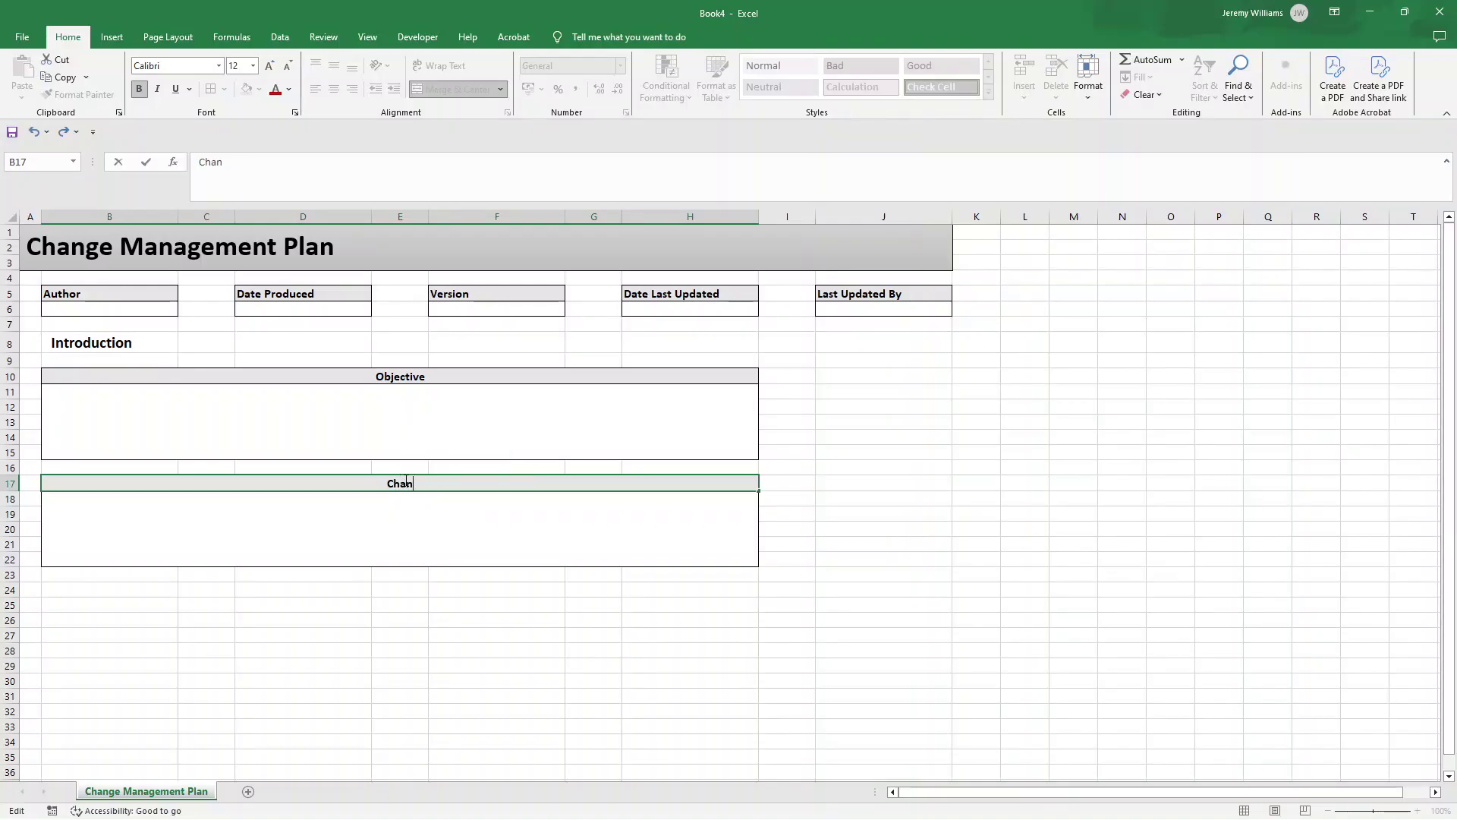
pyautogui.write('ging Roles and Responsi')
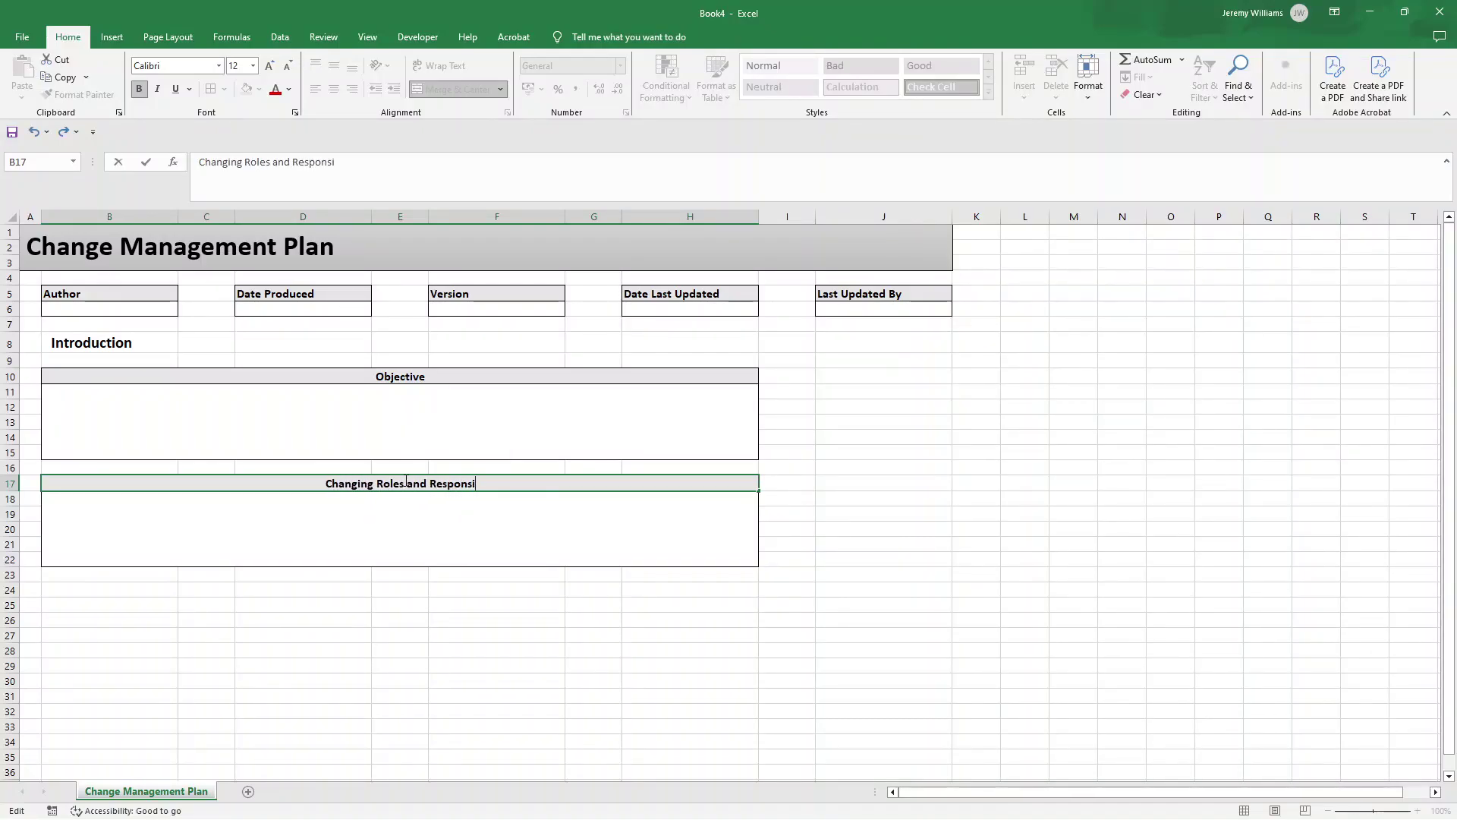
pyautogui.write('bilities')
pyautogui.press('Return')
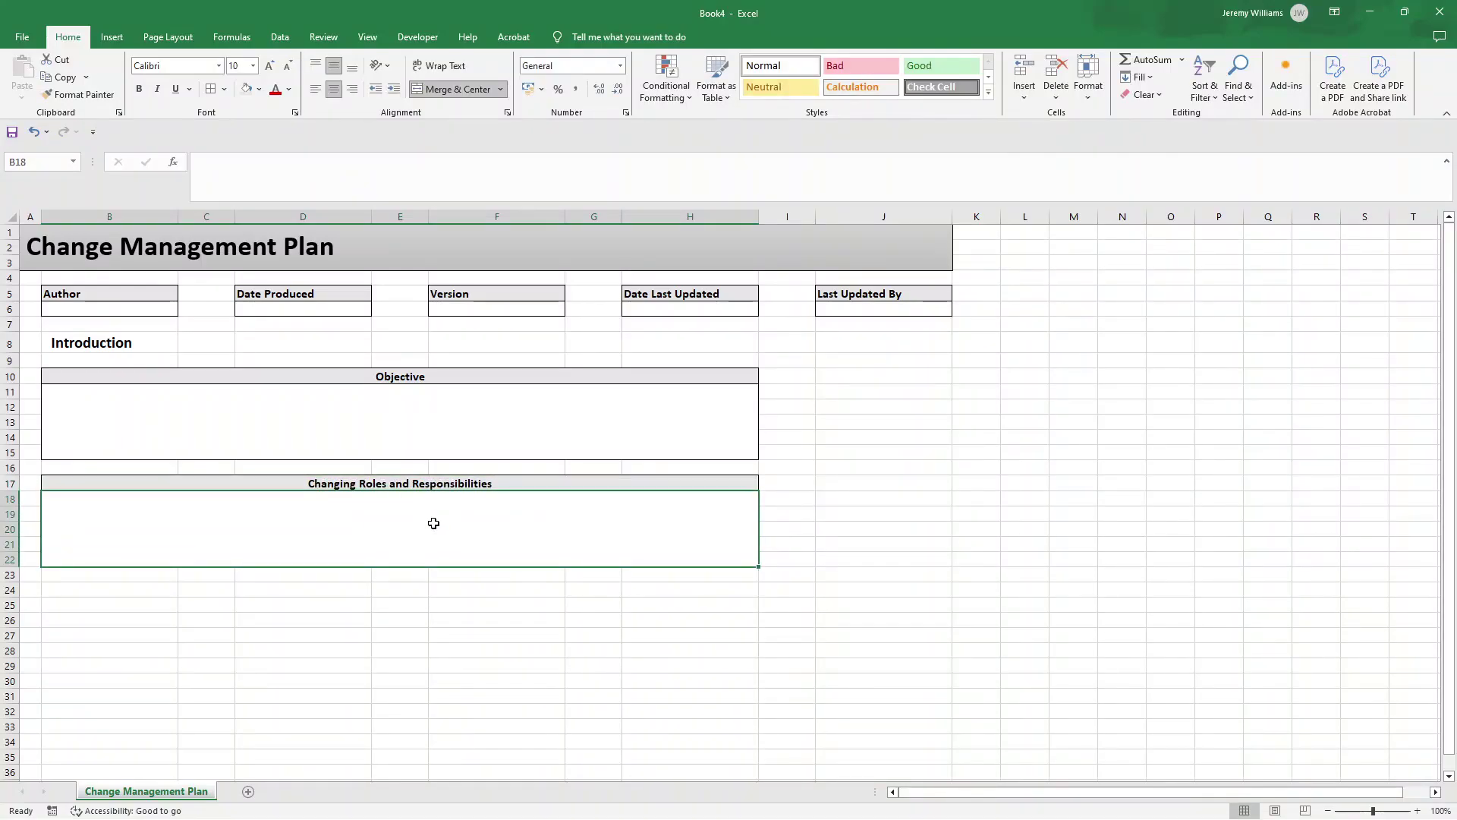
pyautogui.click(99, 337)
pyautogui.click(195, 161)
pyautogui.write('1.')
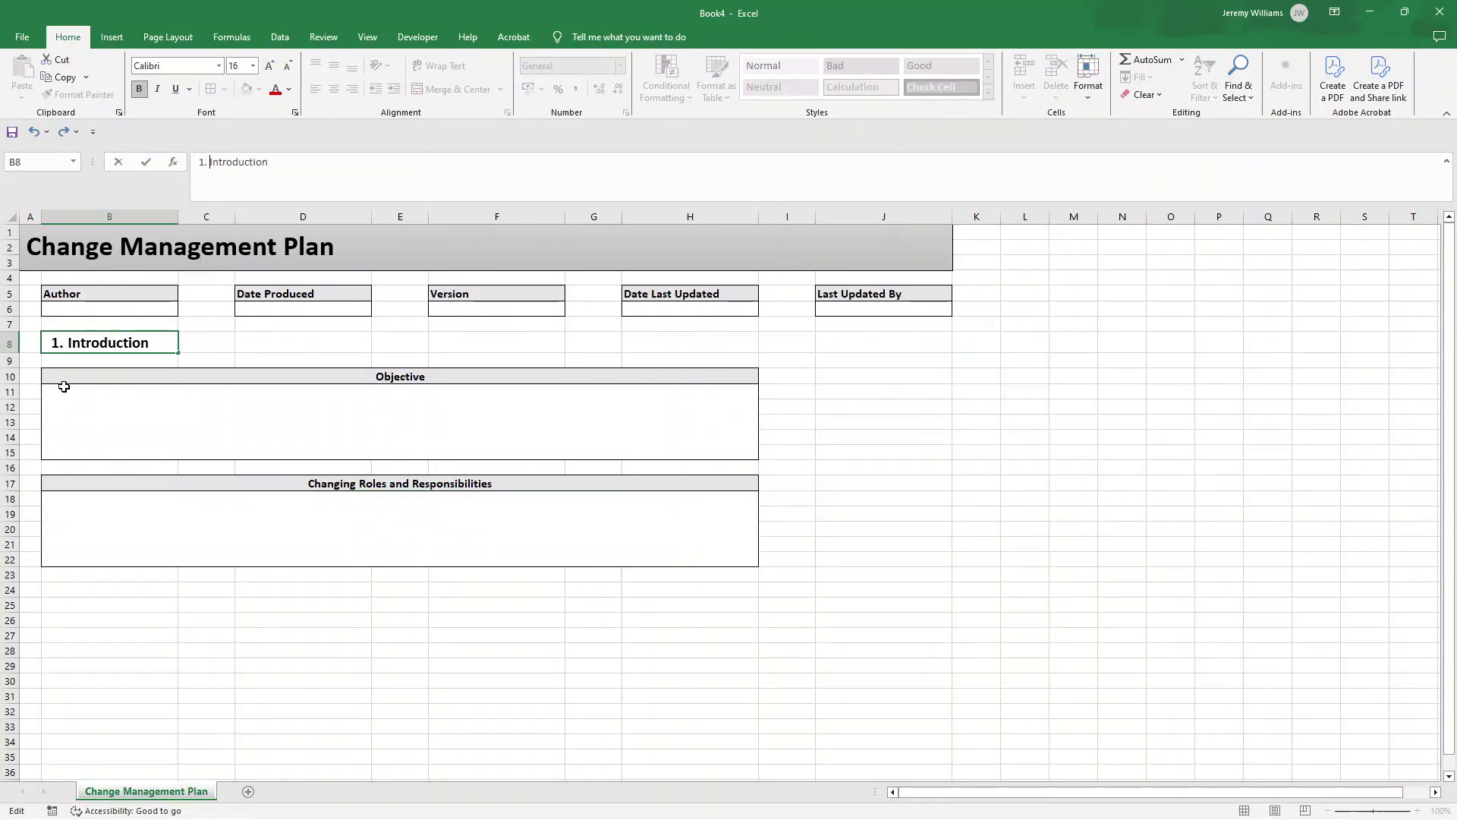
pyautogui.press('BackSpace')
pyautogui.press('BackSpace')
pyautogui.press('BackSpace')
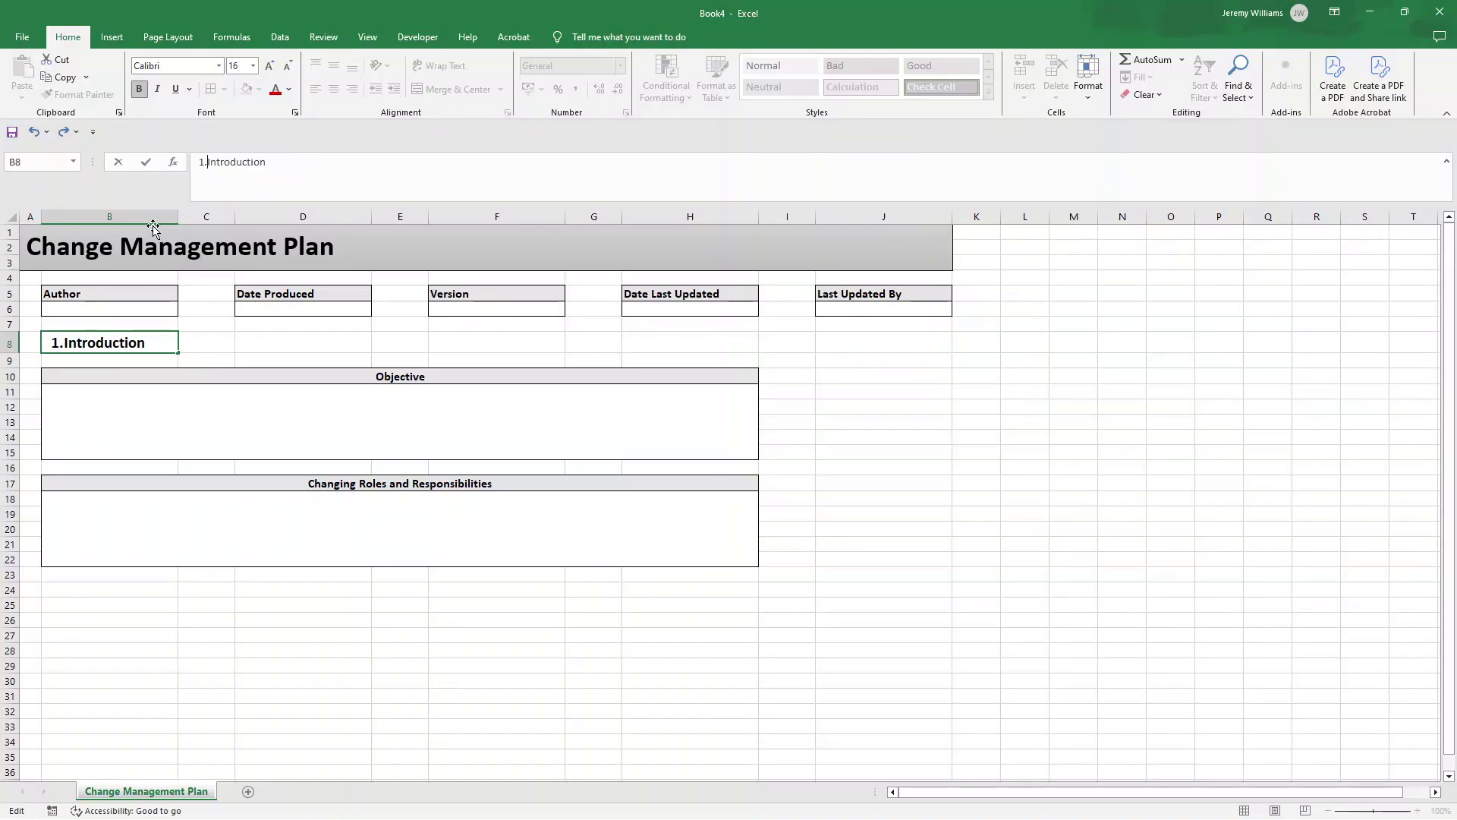
pyautogui.click(198, 374)
# Shade the Introduction heading row across B8:H8 with a light gray fill.
pyautogui.moveTo(152, 342); pyautogui.dragTo(752, 347)
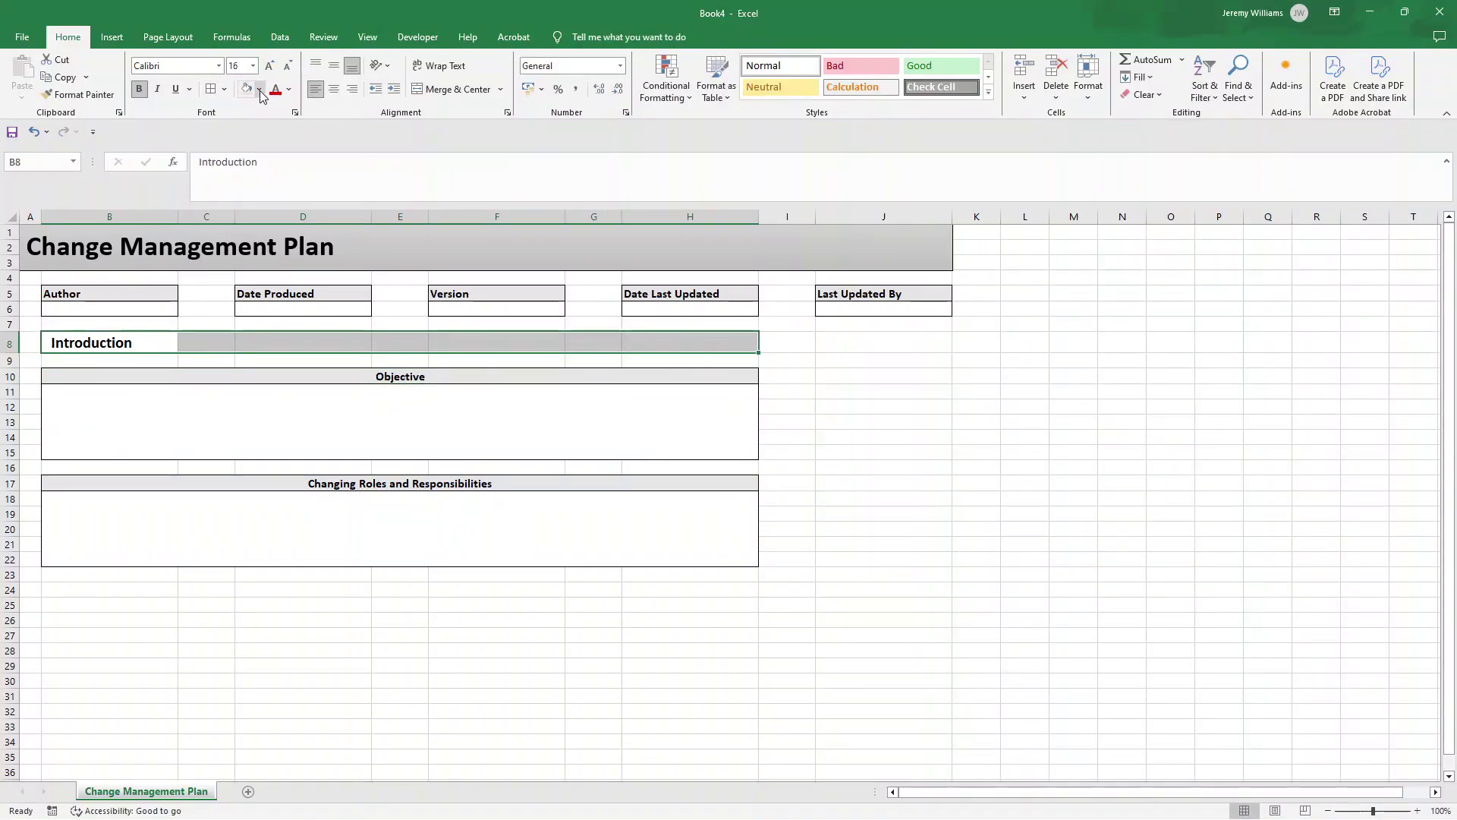
pyautogui.click(259, 89)
pyautogui.click(271, 155)
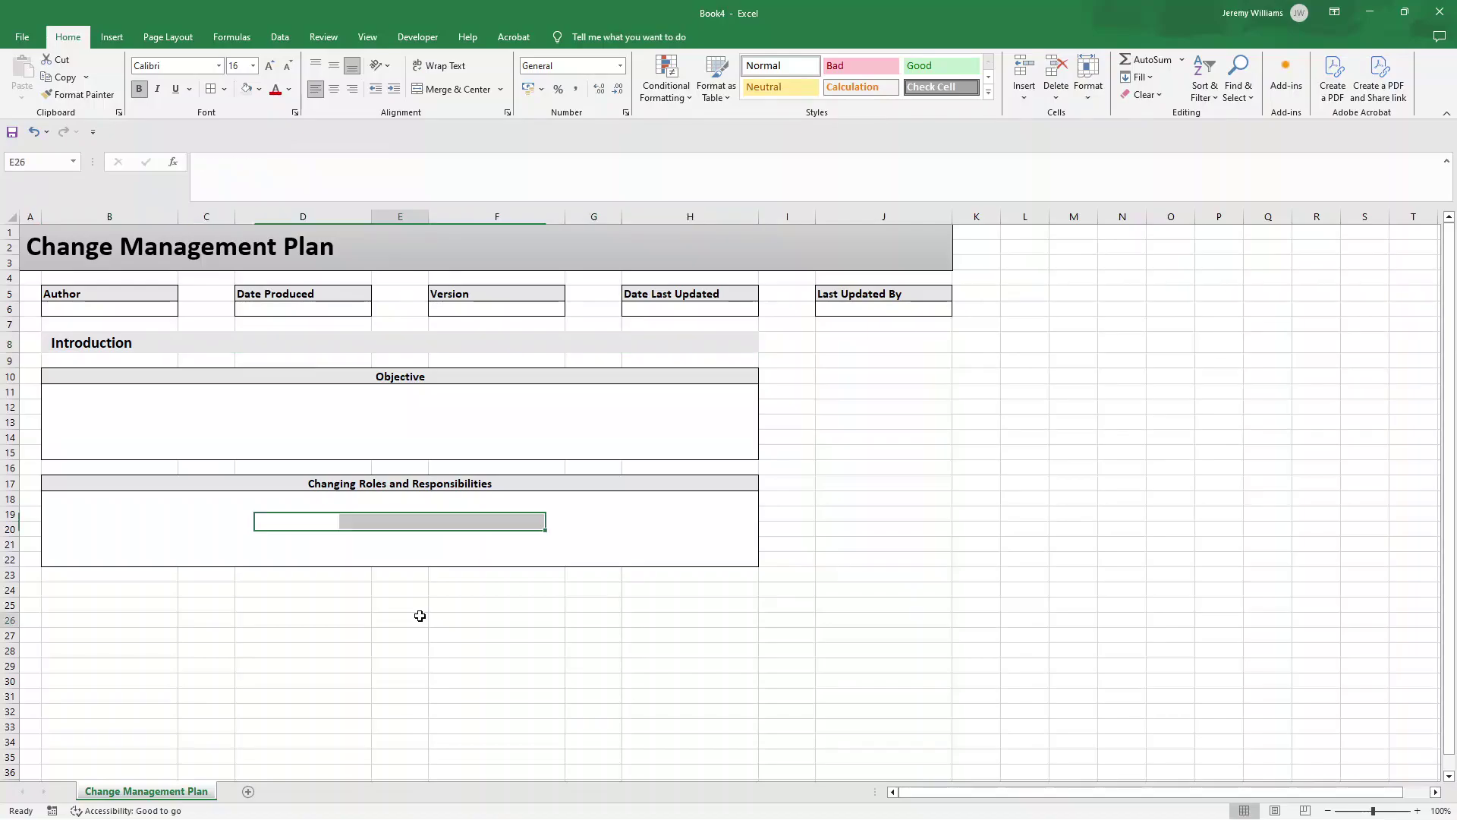
pyautogui.click(417, 615)
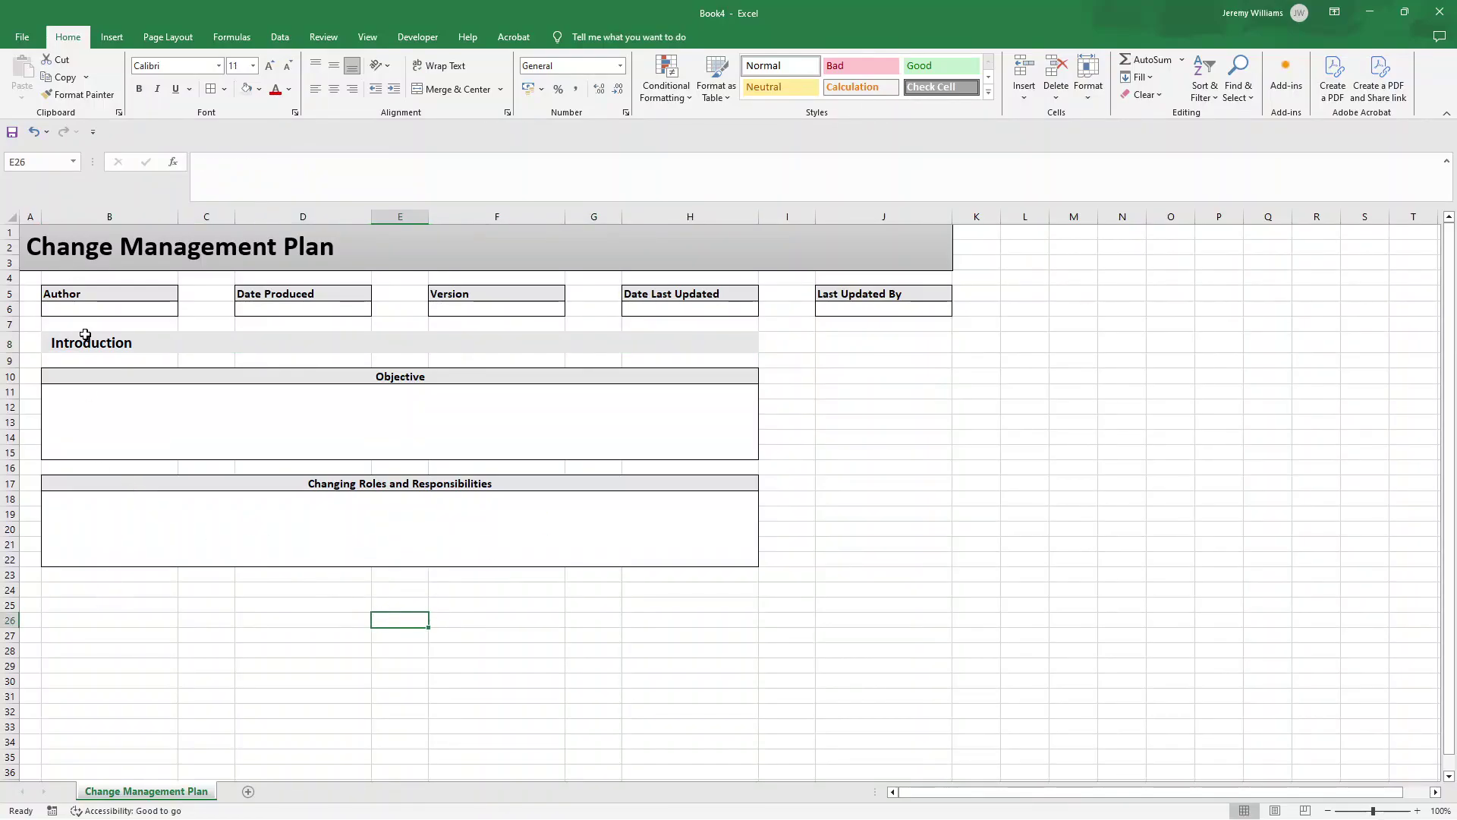
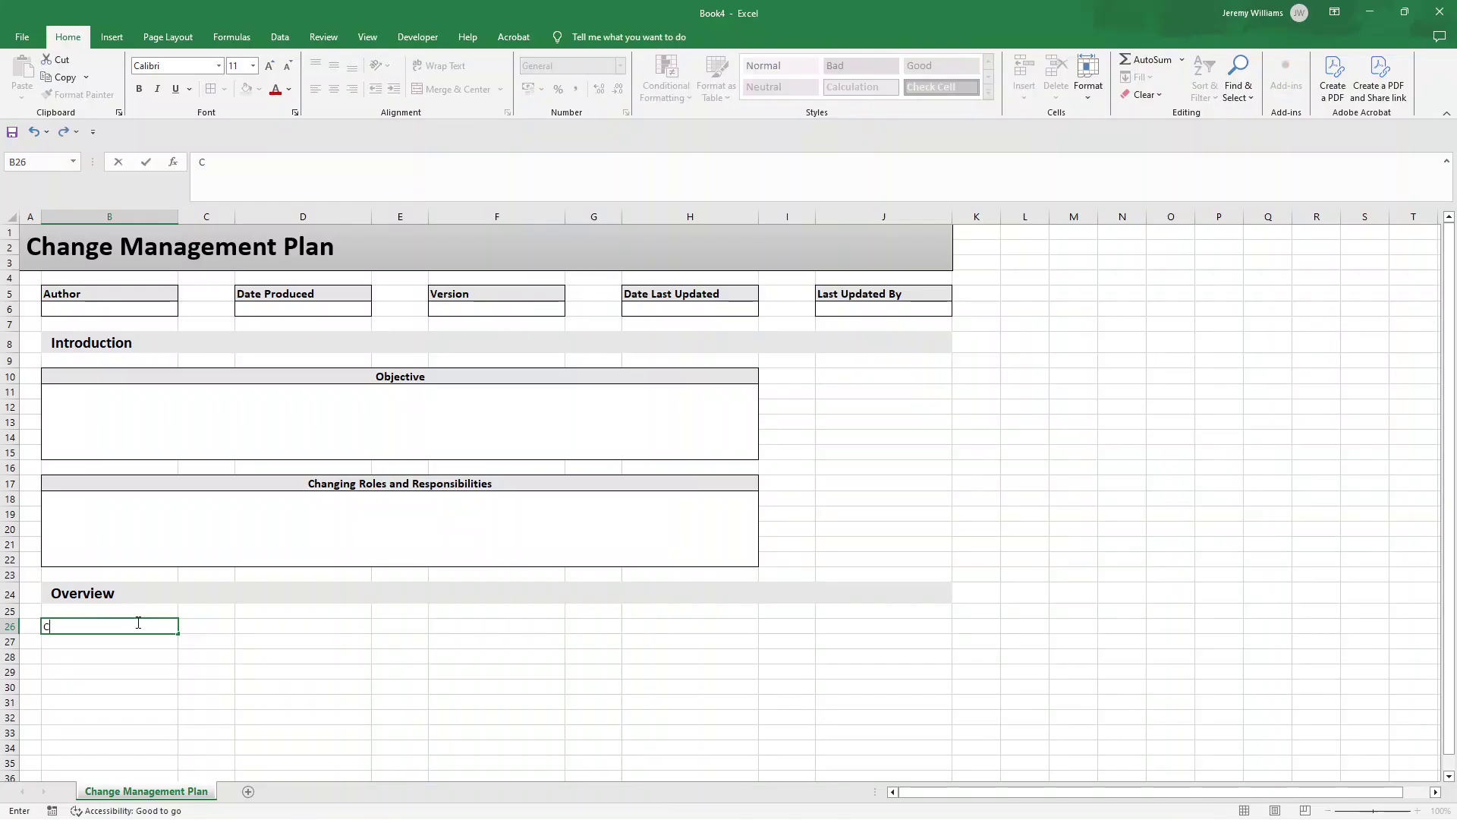
# Enter "Current State", "Future State" and "Impact Analysis" as bold labels in B26:B28 under the Overview heading.
pyautogui.write('urrent State')
pyautogui.press('Return')
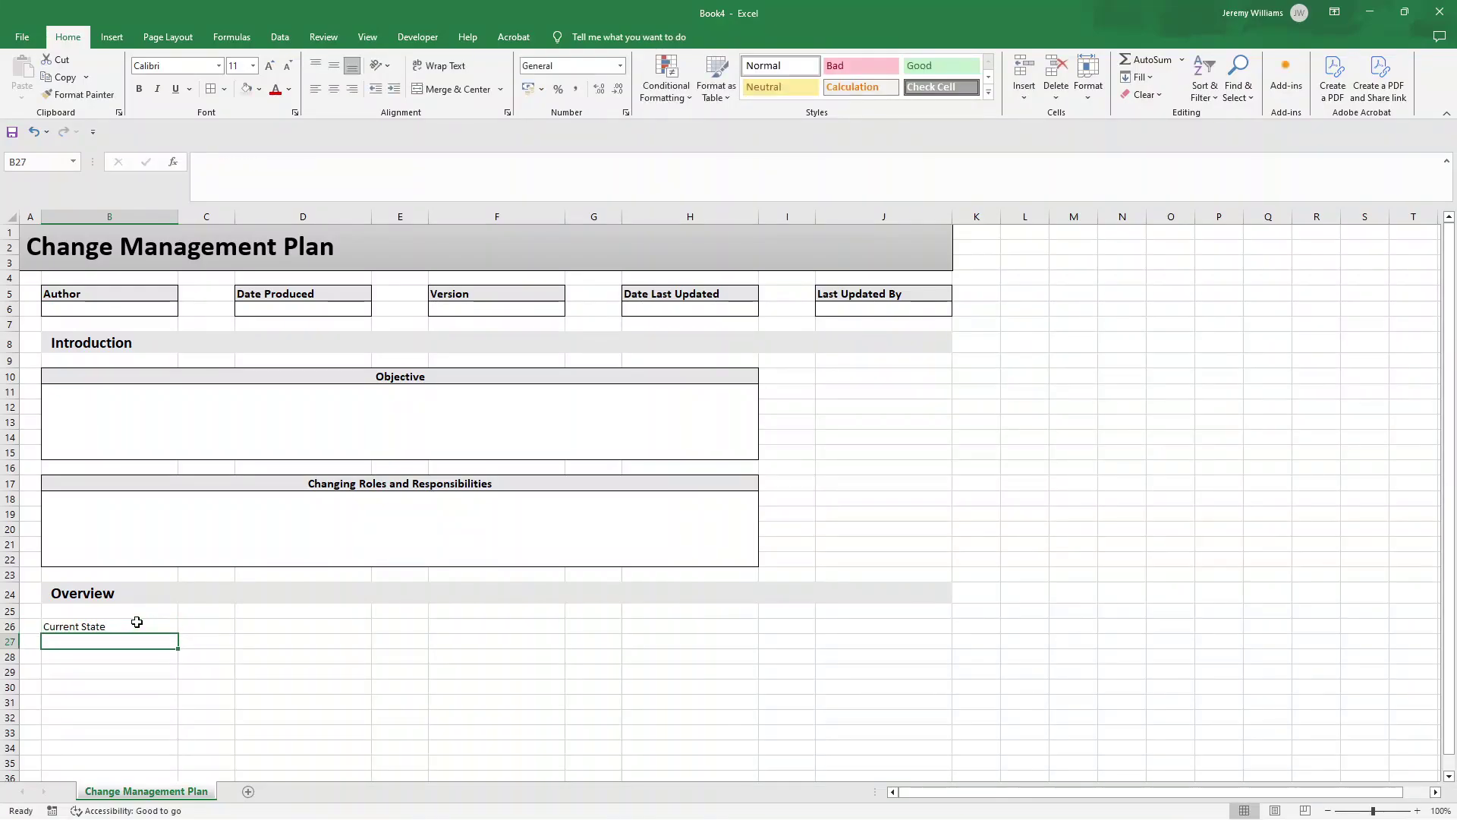
pyautogui.write('Future State')
pyautogui.press('Return')
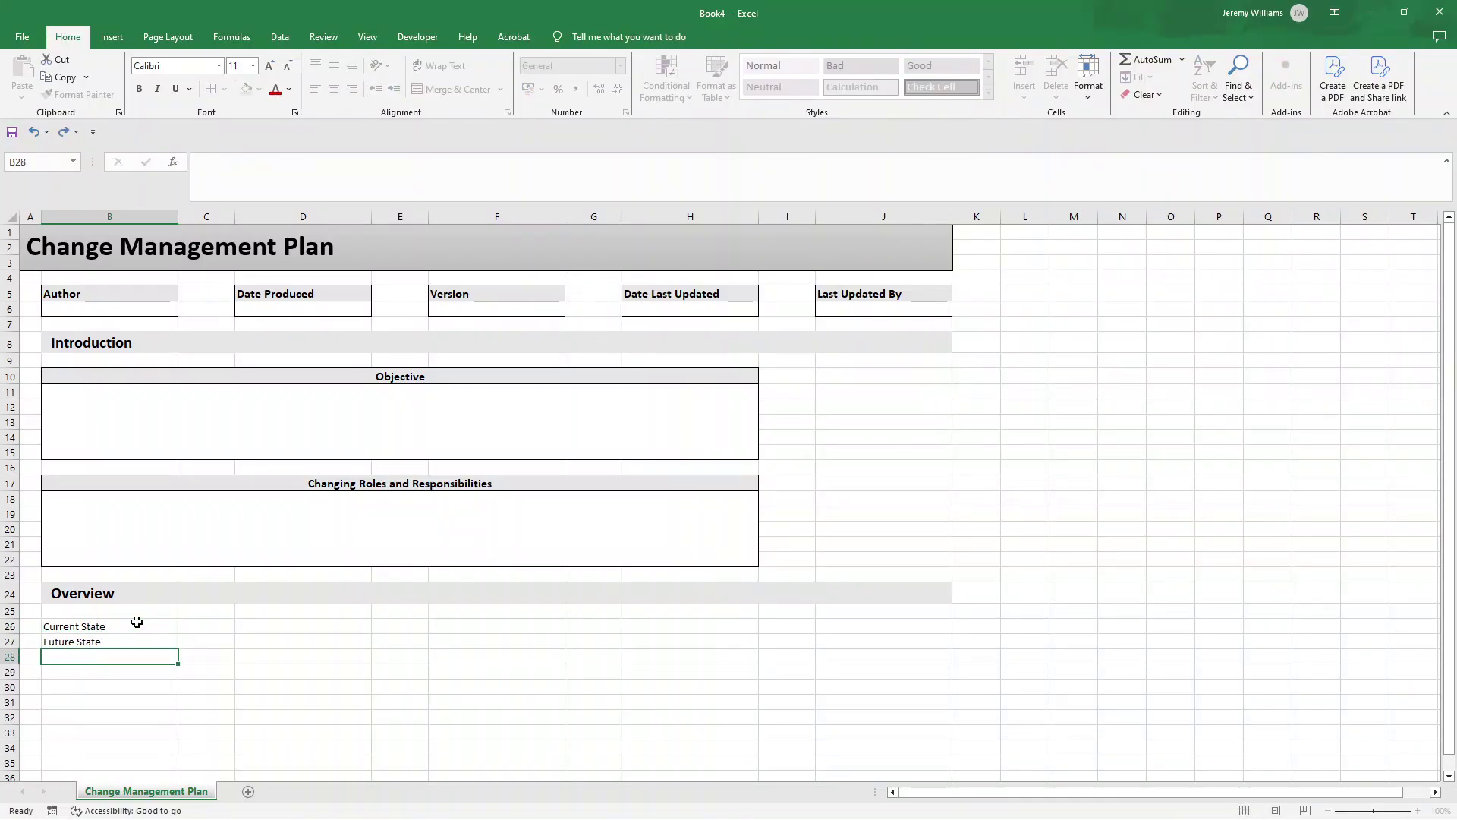
pyautogui.write('Impact Analysis')
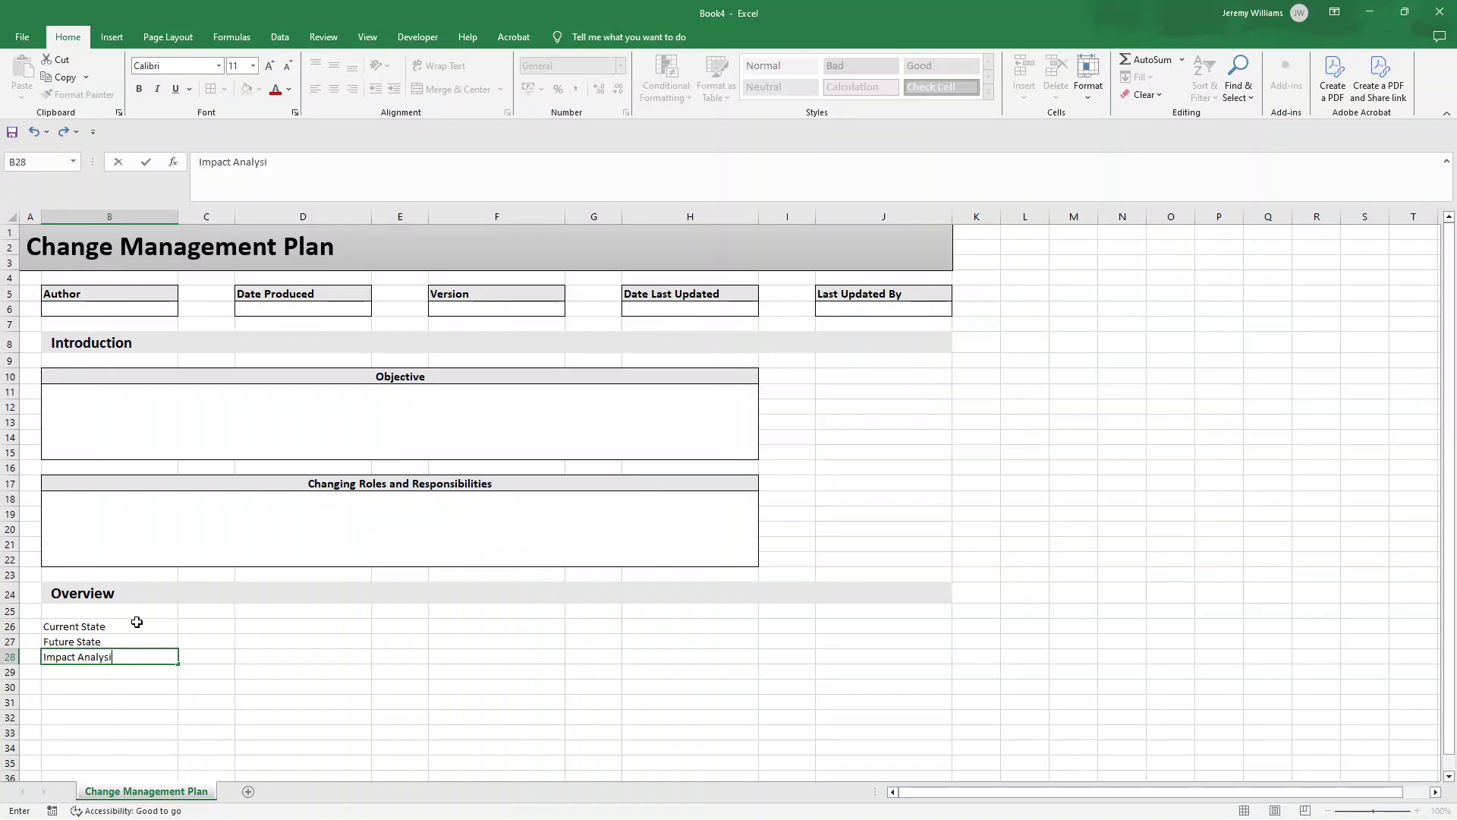
pyautogui.press('Return')
pyautogui.moveTo(136, 622); pyautogui.dragTo(933, 627)
pyautogui.hotkey('ctrl', 'b')
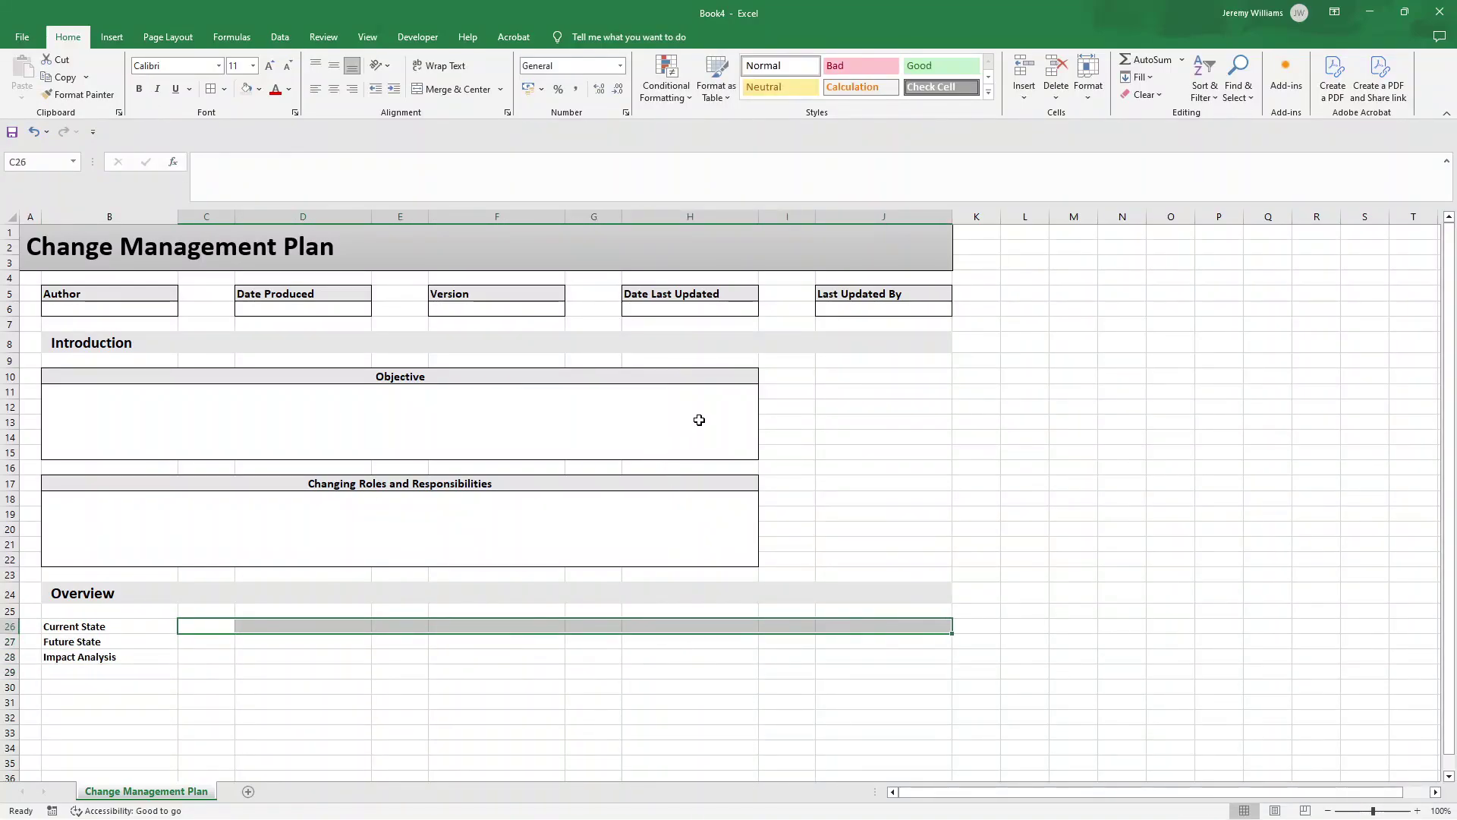
# Merge and center columns C to H separately in each of rows 26, 27 and 28 beside the Overview labels.
pyautogui.moveTo(740, 625); pyautogui.dragTo(641, 641)
pyautogui.click(453, 89)
pyautogui.click(453, 89)
pyautogui.click(221, 657)
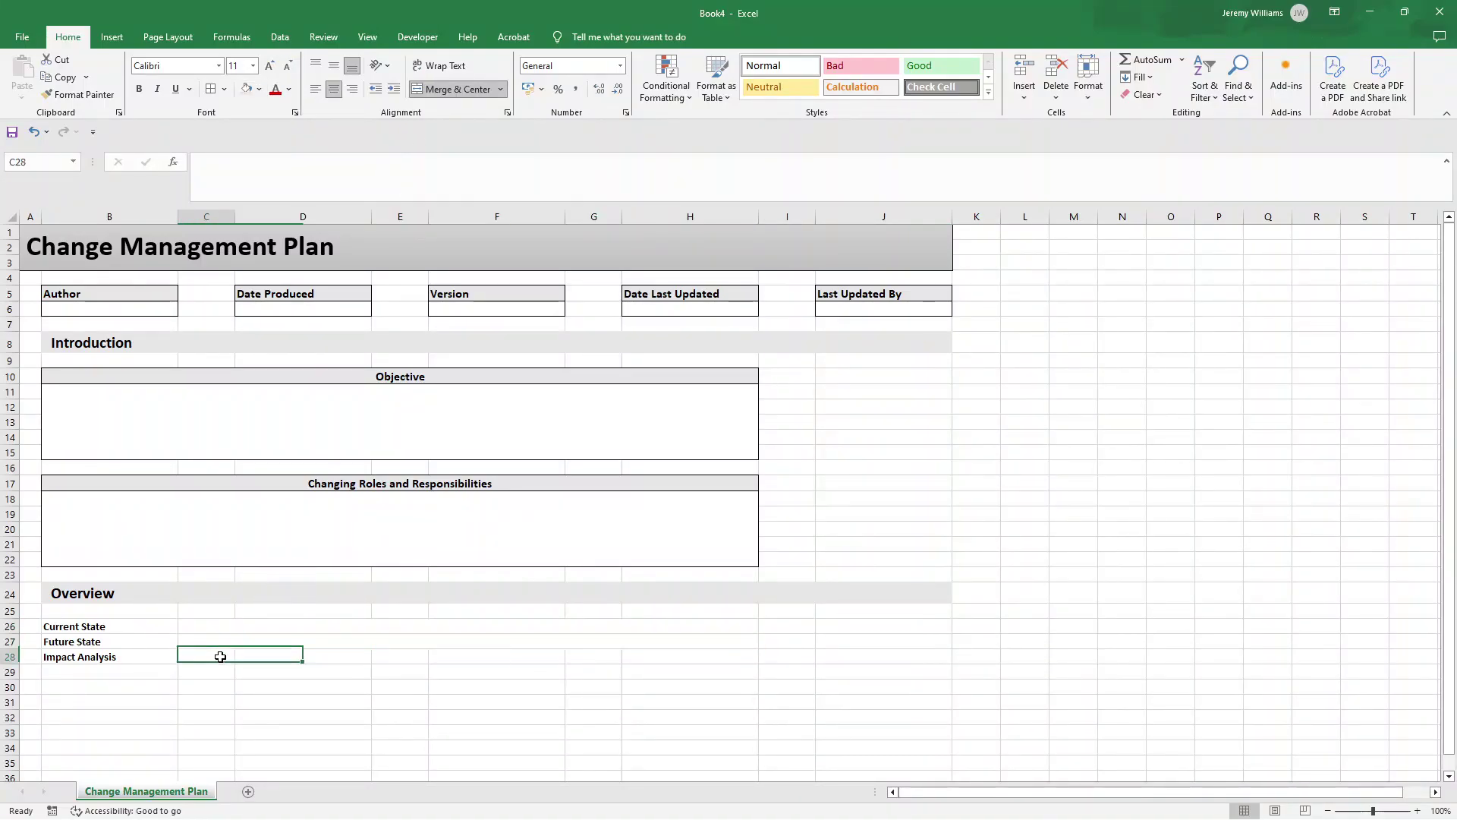
pyautogui.moveTo(220, 656); pyautogui.dragTo(647, 653)
pyautogui.click(453, 89)
# Apply all borders to the Overview table B26:H28 and fill its three label cells in column B with light gray.
pyautogui.moveTo(59, 627); pyautogui.dragTo(227, 659)
pyautogui.click(211, 89)
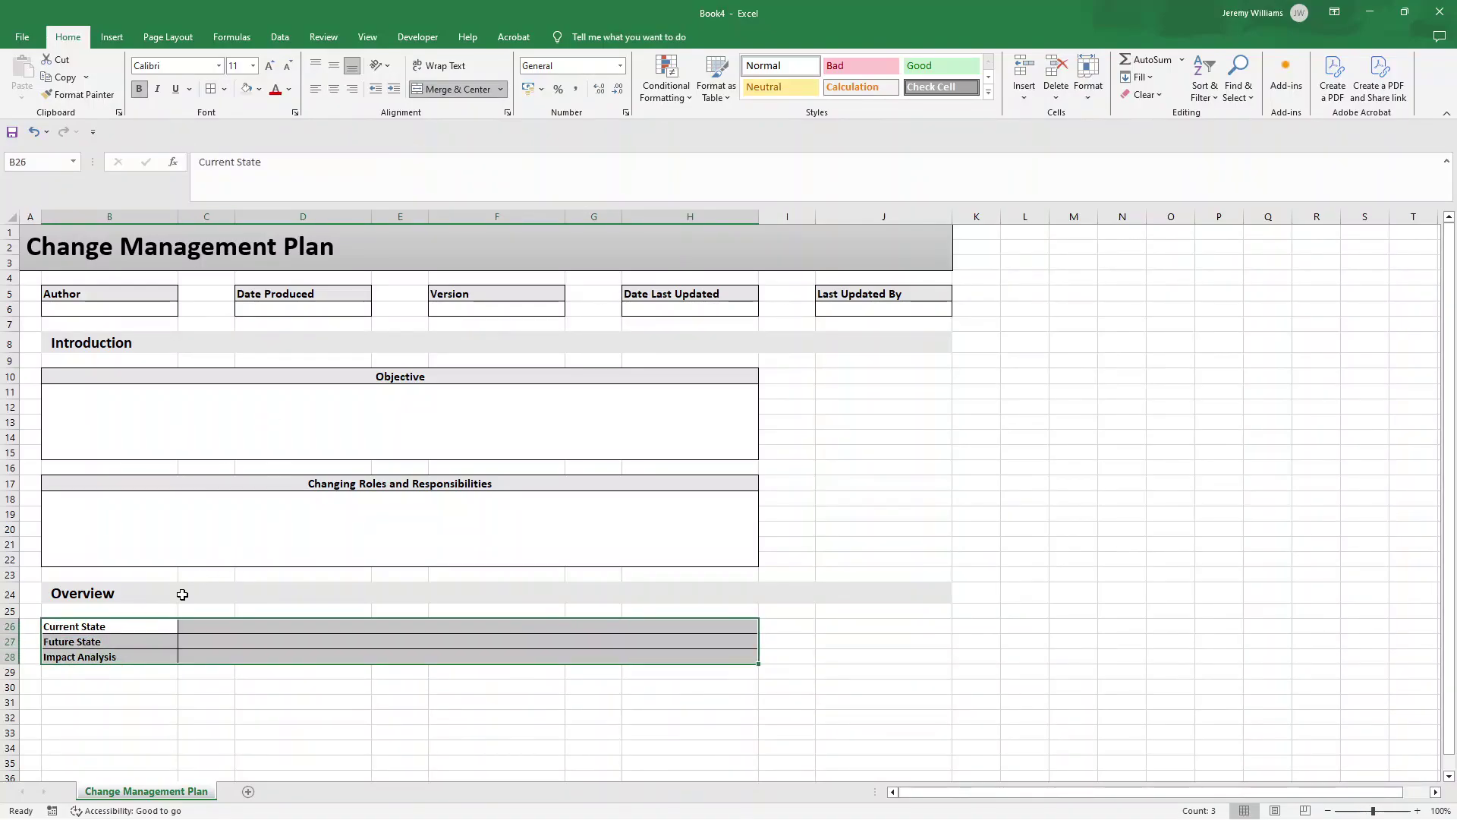
pyautogui.moveTo(144, 633); pyautogui.dragTo(144, 657)
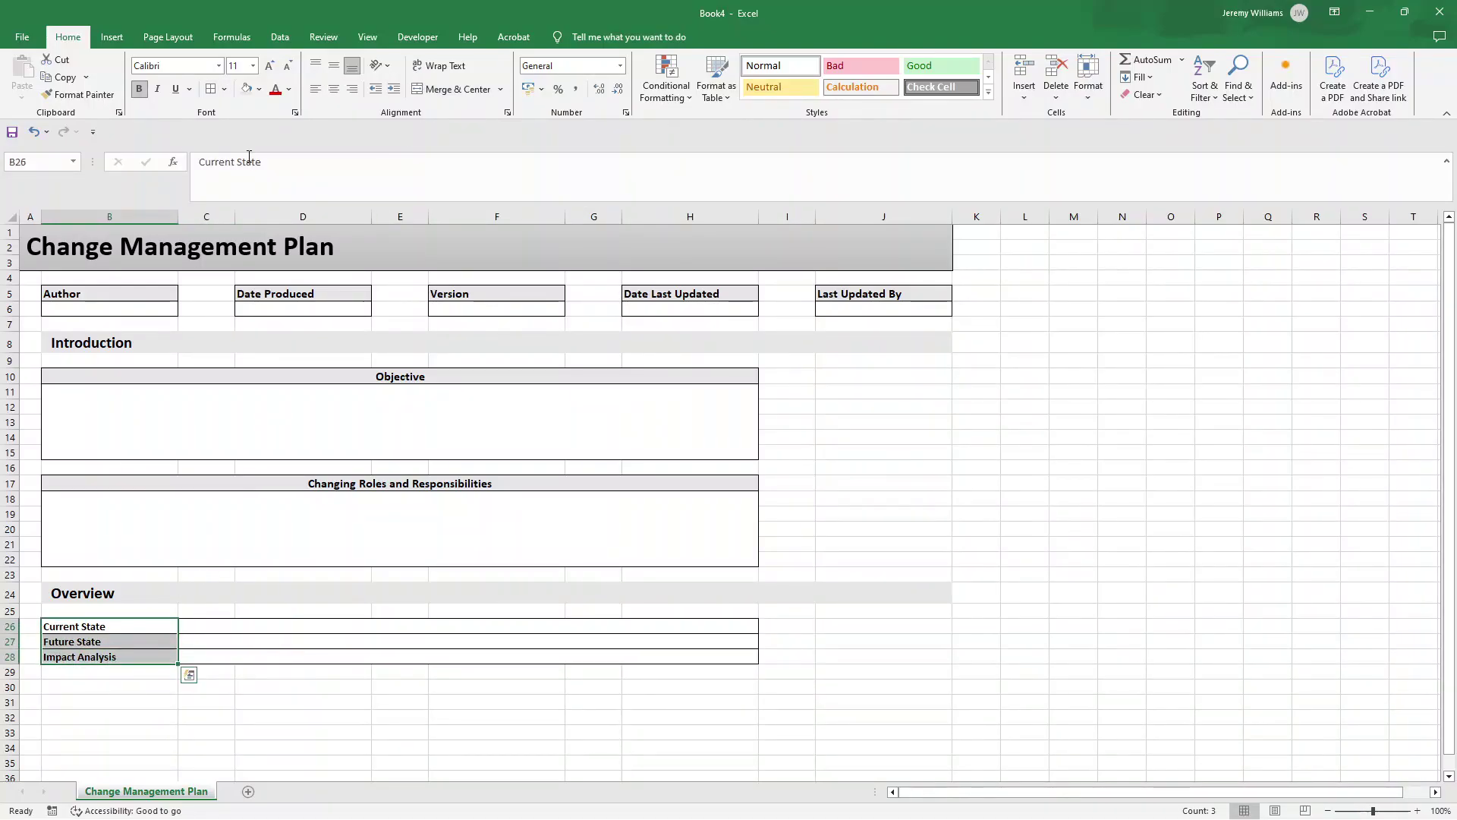
pyautogui.click(246, 91)
# Increase the height of rows 26 to 28 to about one and a half times the default row height.
pyautogui.click(9, 627)
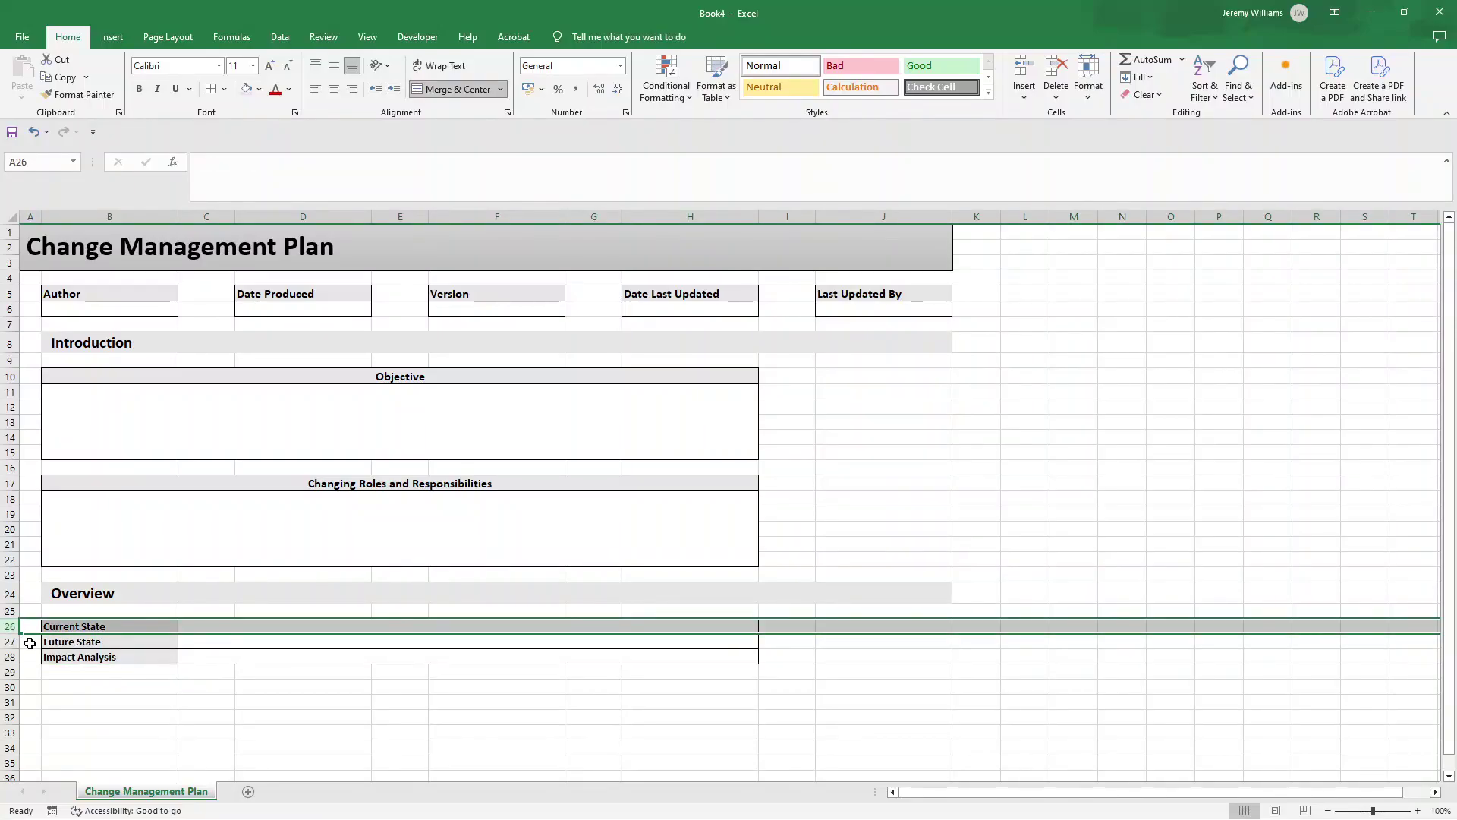
pyautogui.moveTo(10, 629); pyautogui.dragTo(14, 654)
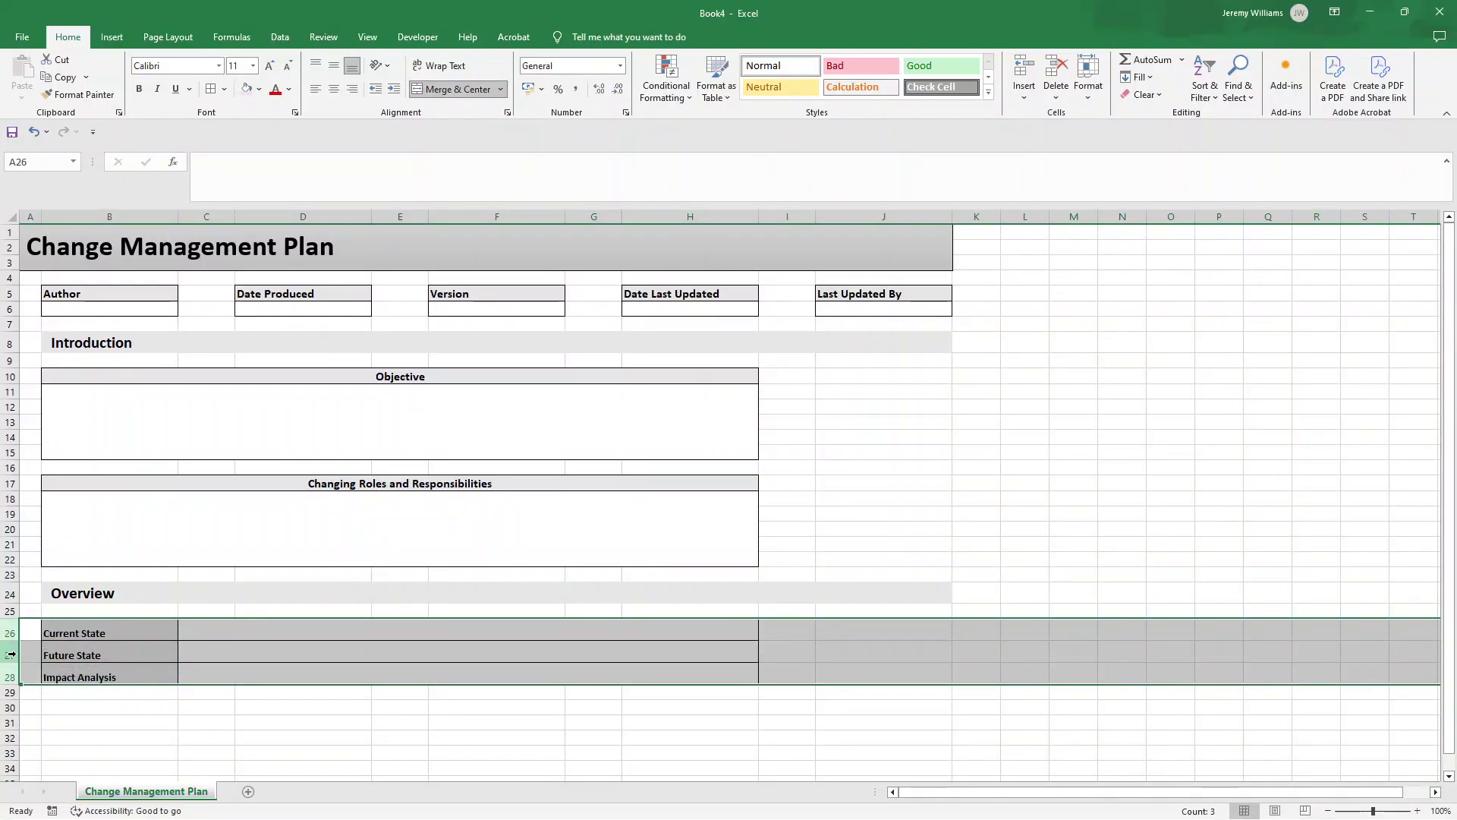
pyautogui.click(286, 676)
pyautogui.click(275, 631)
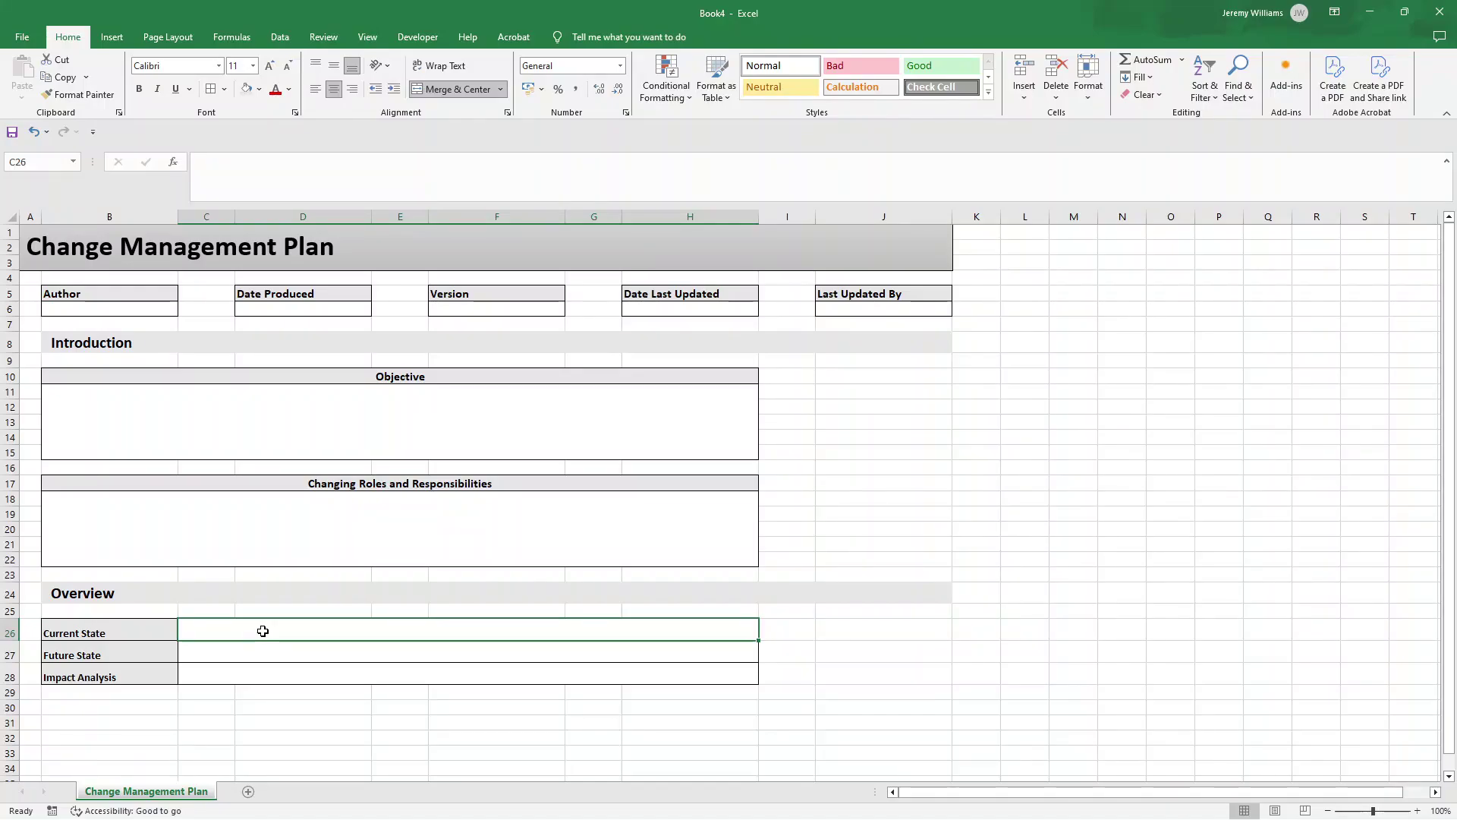
pyautogui.click(197, 645)
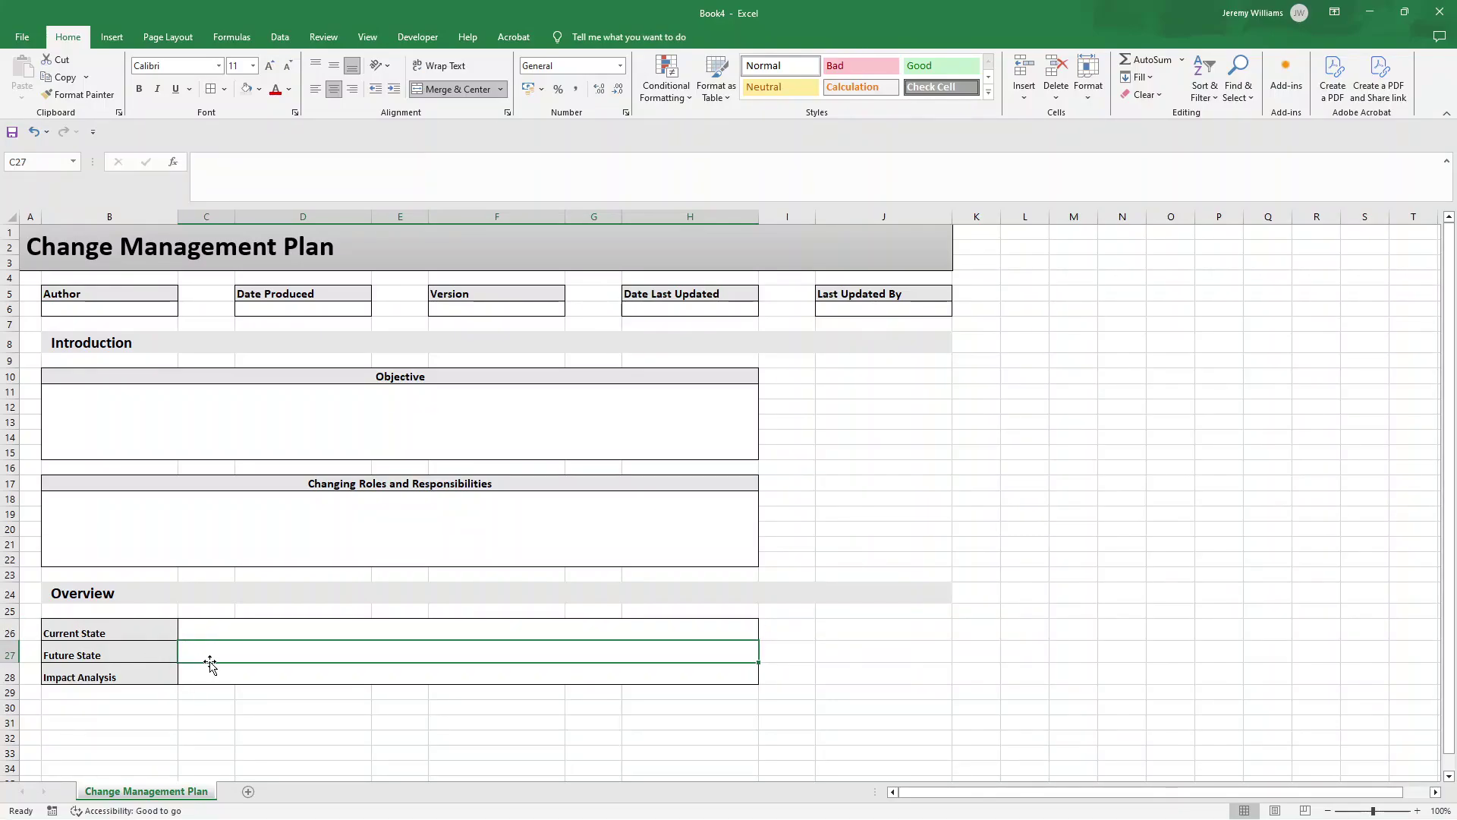
pyautogui.click(212, 668)
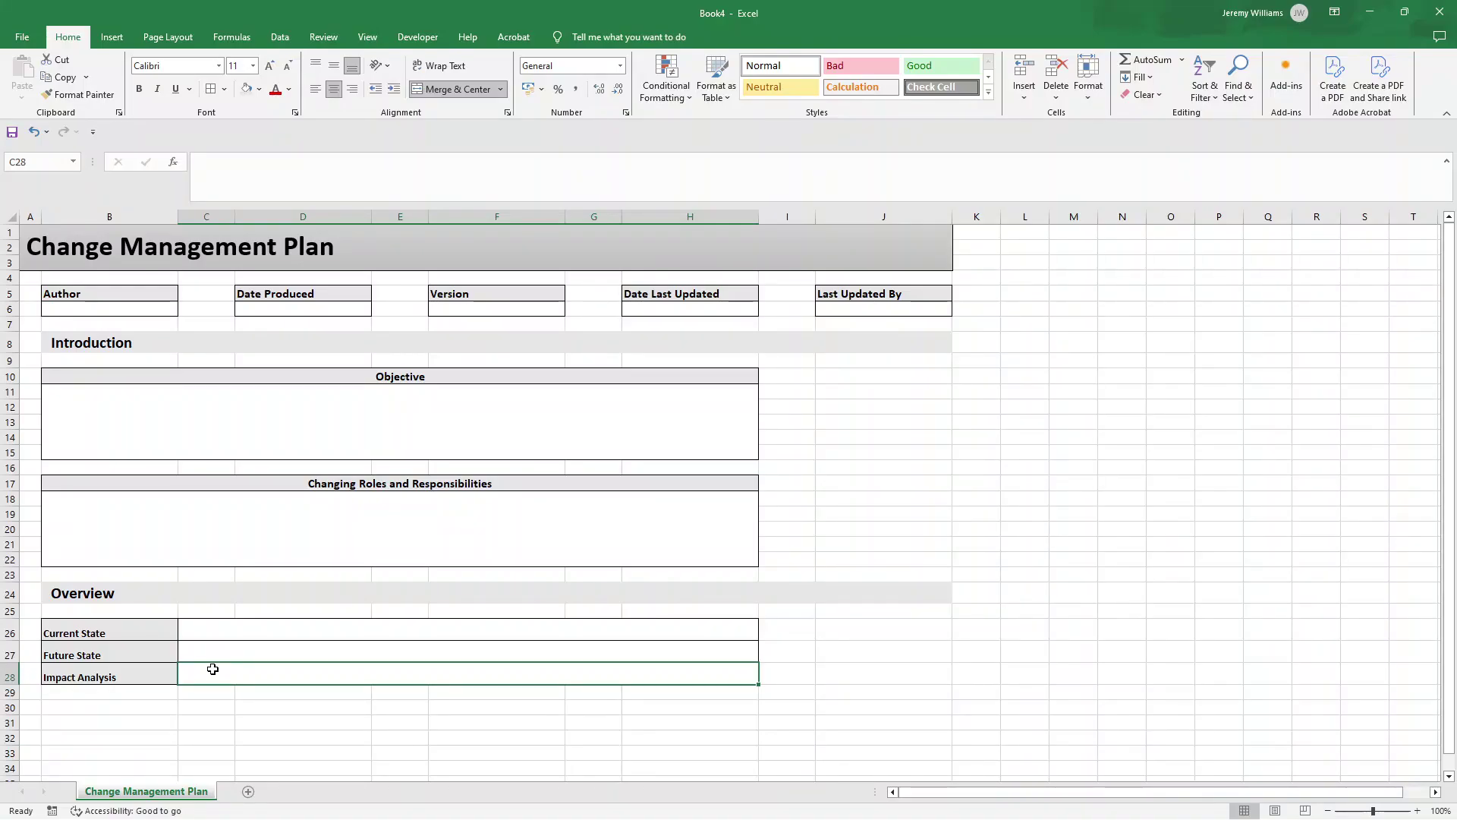
pyautogui.scroll(-2, 205, 671)
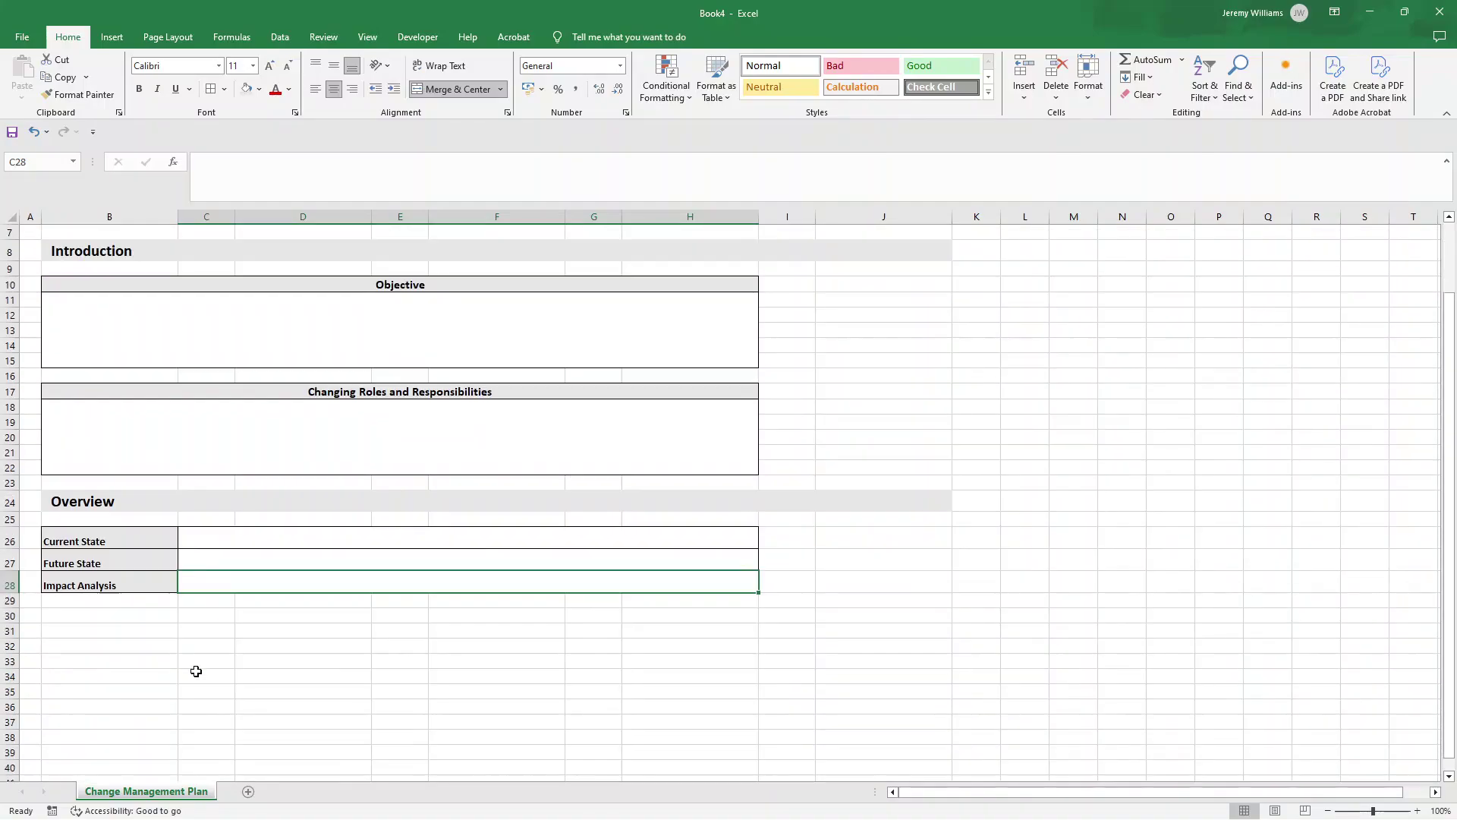
pyautogui.click(144, 629)
pyautogui.click(111, 546)
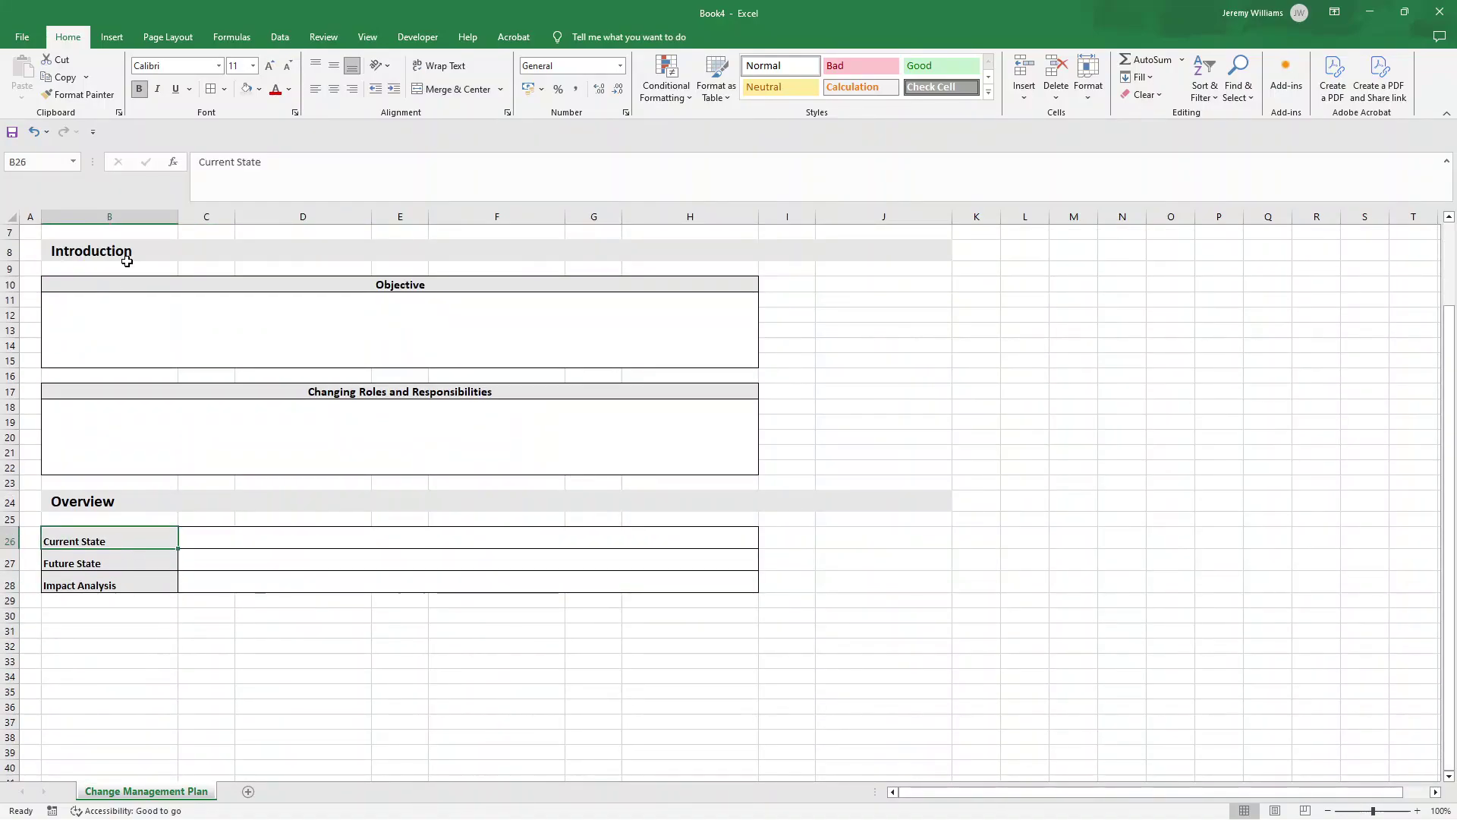
pyautogui.click(391, 286)
pyautogui.click(136, 534)
pyautogui.moveTo(135, 534); pyautogui.dragTo(140, 580)
pyautogui.click(123, 497)
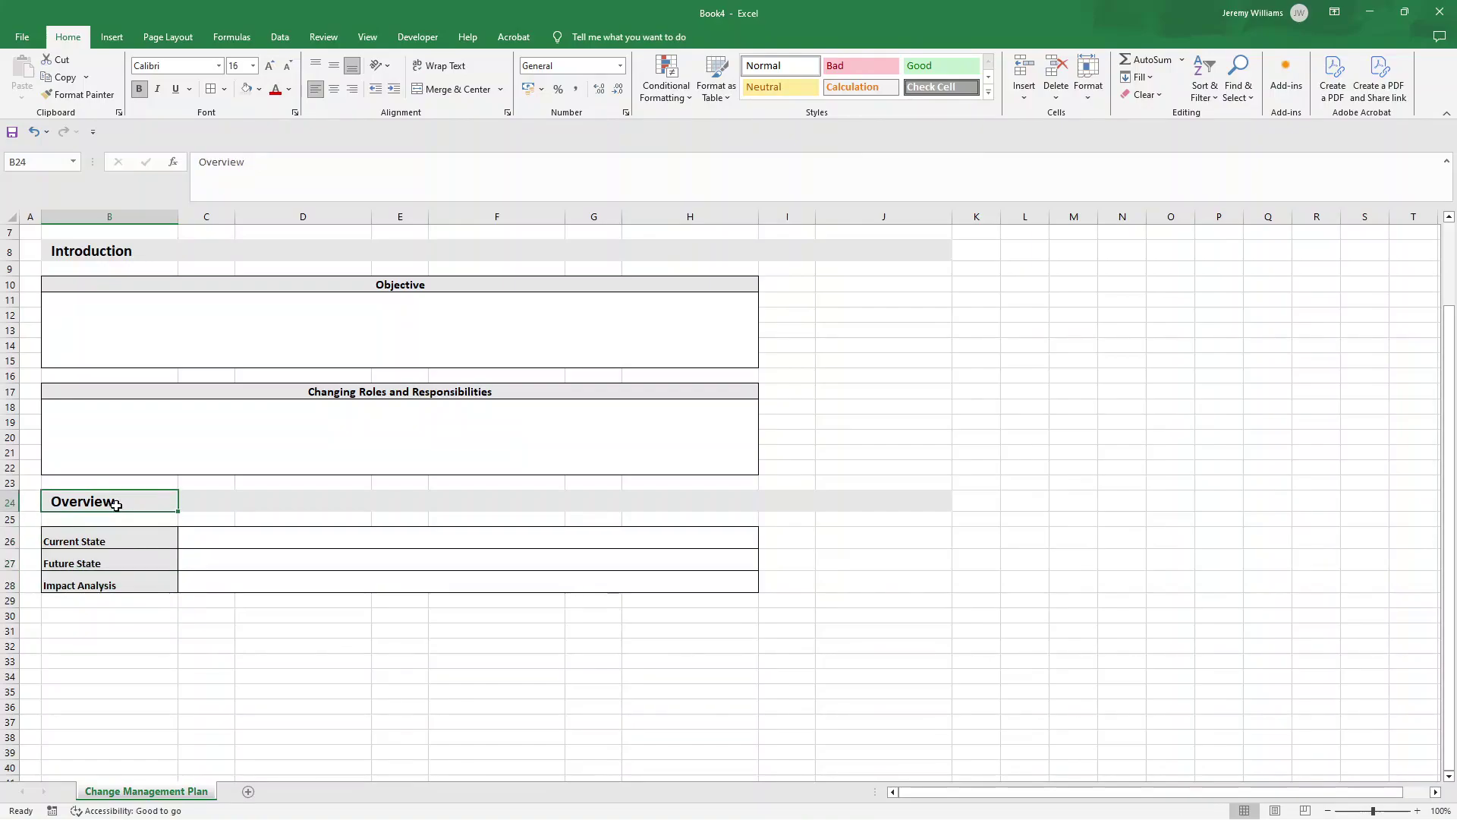
pyautogui.click(231, 254)
pyautogui.click(137, 255)
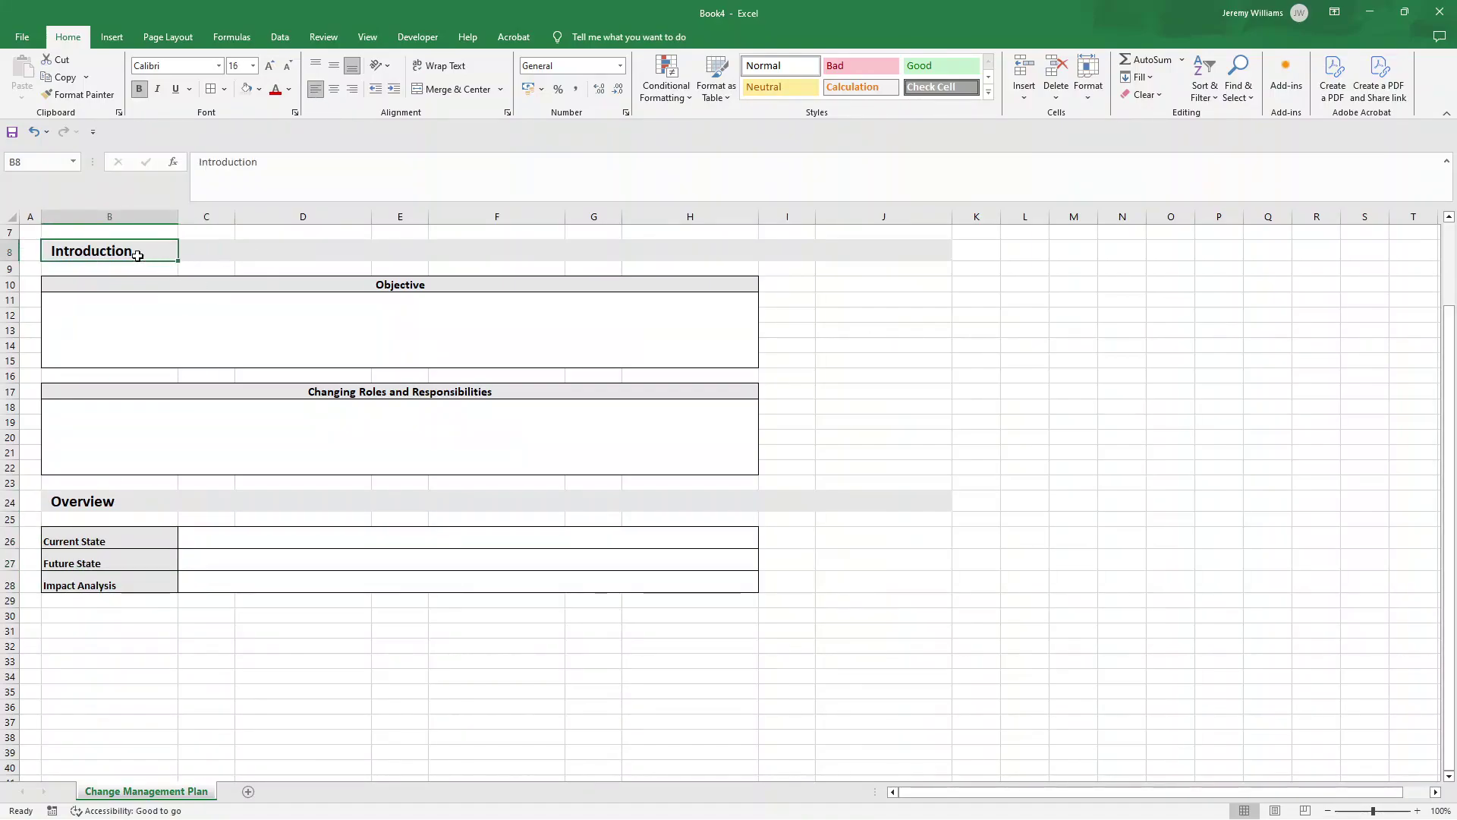
pyautogui.press('Down')
pyautogui.press('Down')
pyautogui.press('Down')
pyautogui.press('Down')
pyautogui.press('Down')
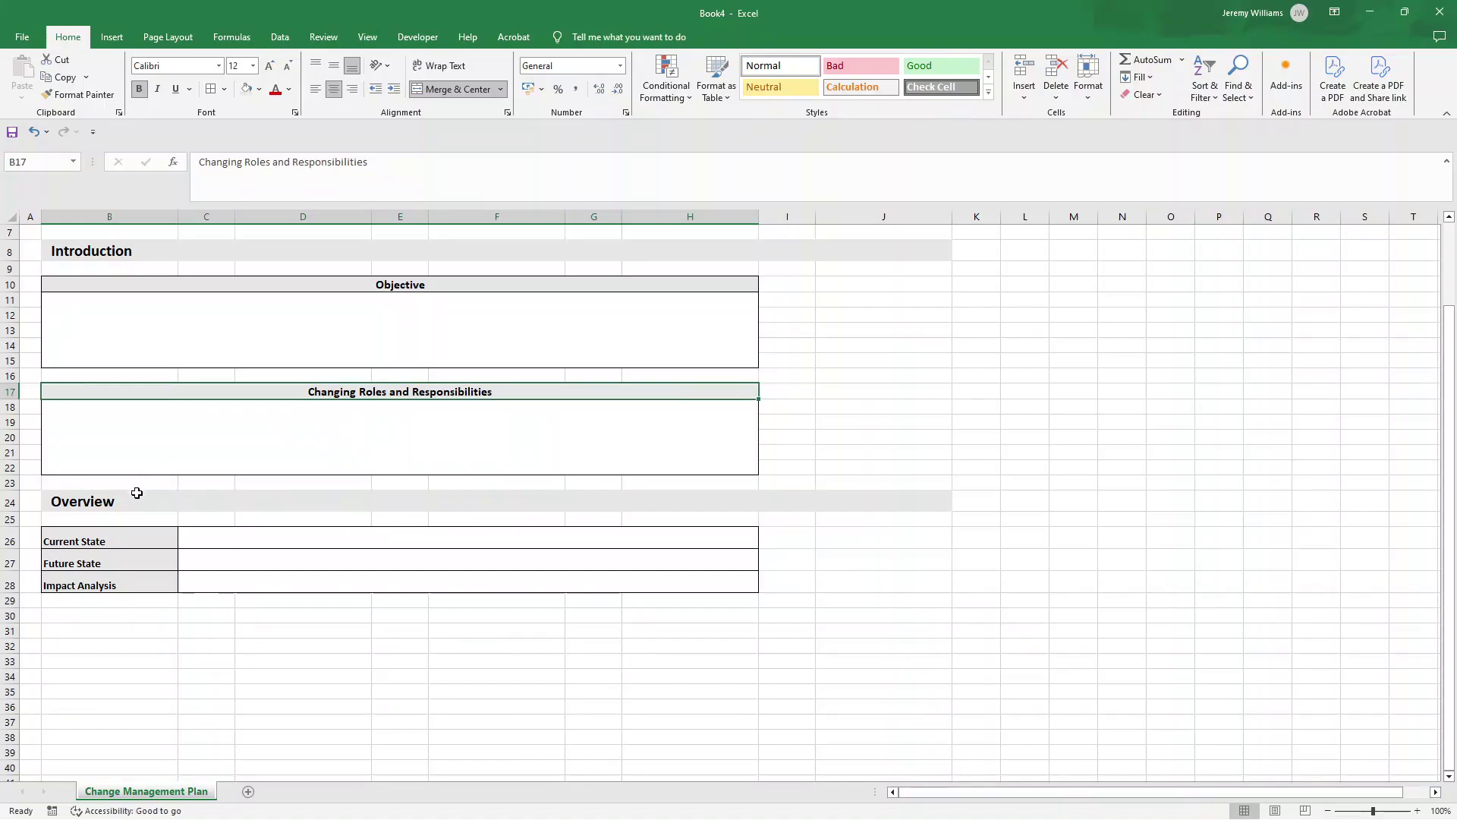
# Copy the shaded Overview heading row B24:J24 and paste it at B30.
pyautogui.moveTo(136, 493); pyautogui.dragTo(855, 494)
pyautogui.hotkey('ctrl', 'c')
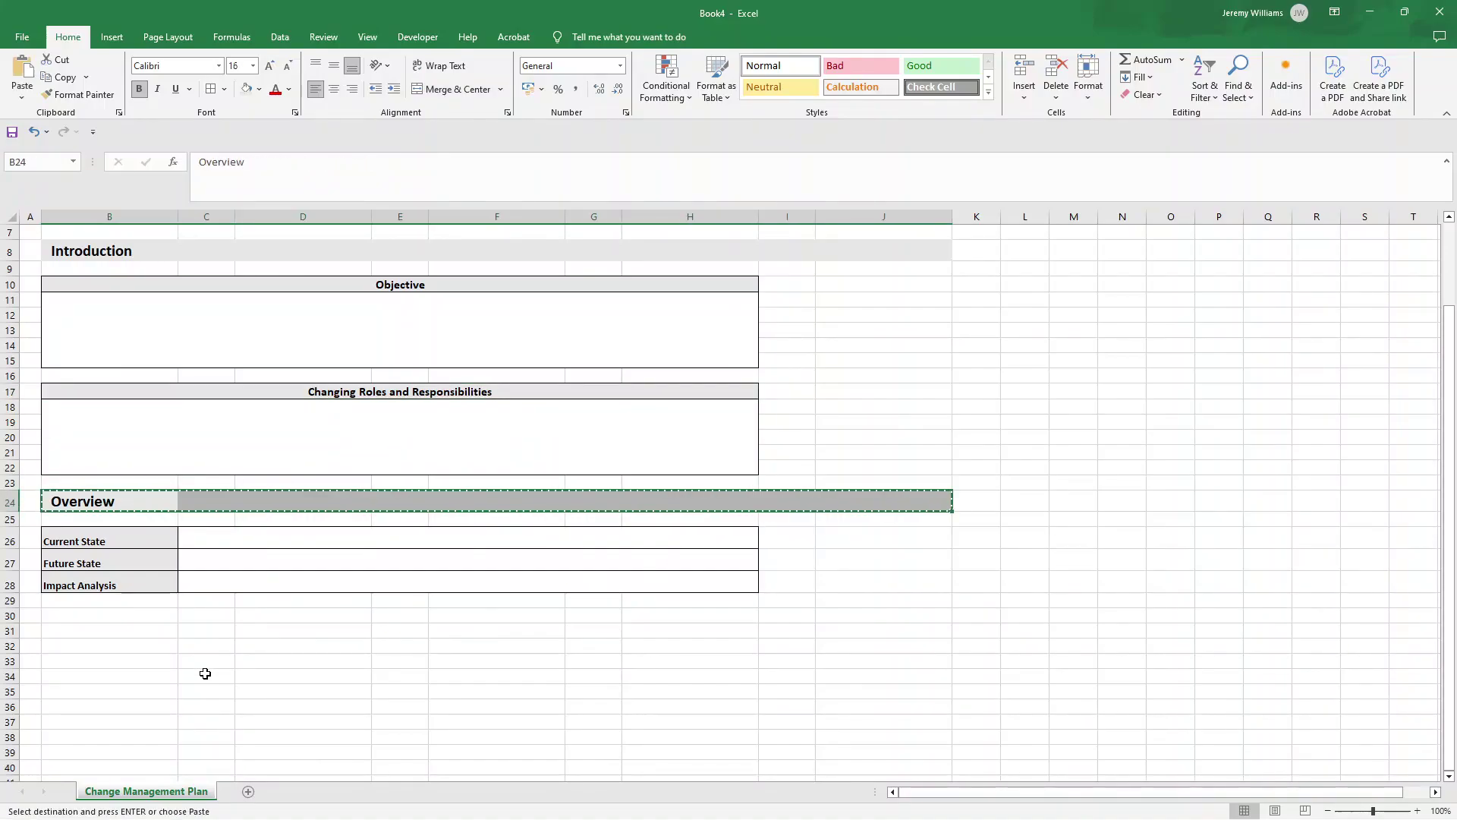
pyautogui.click(122, 618)
pyautogui.hotkey('ctrl', 'v')
# Change the pasted section heading in B30 to "Communciation".
pyautogui.doubleClick(99, 618)
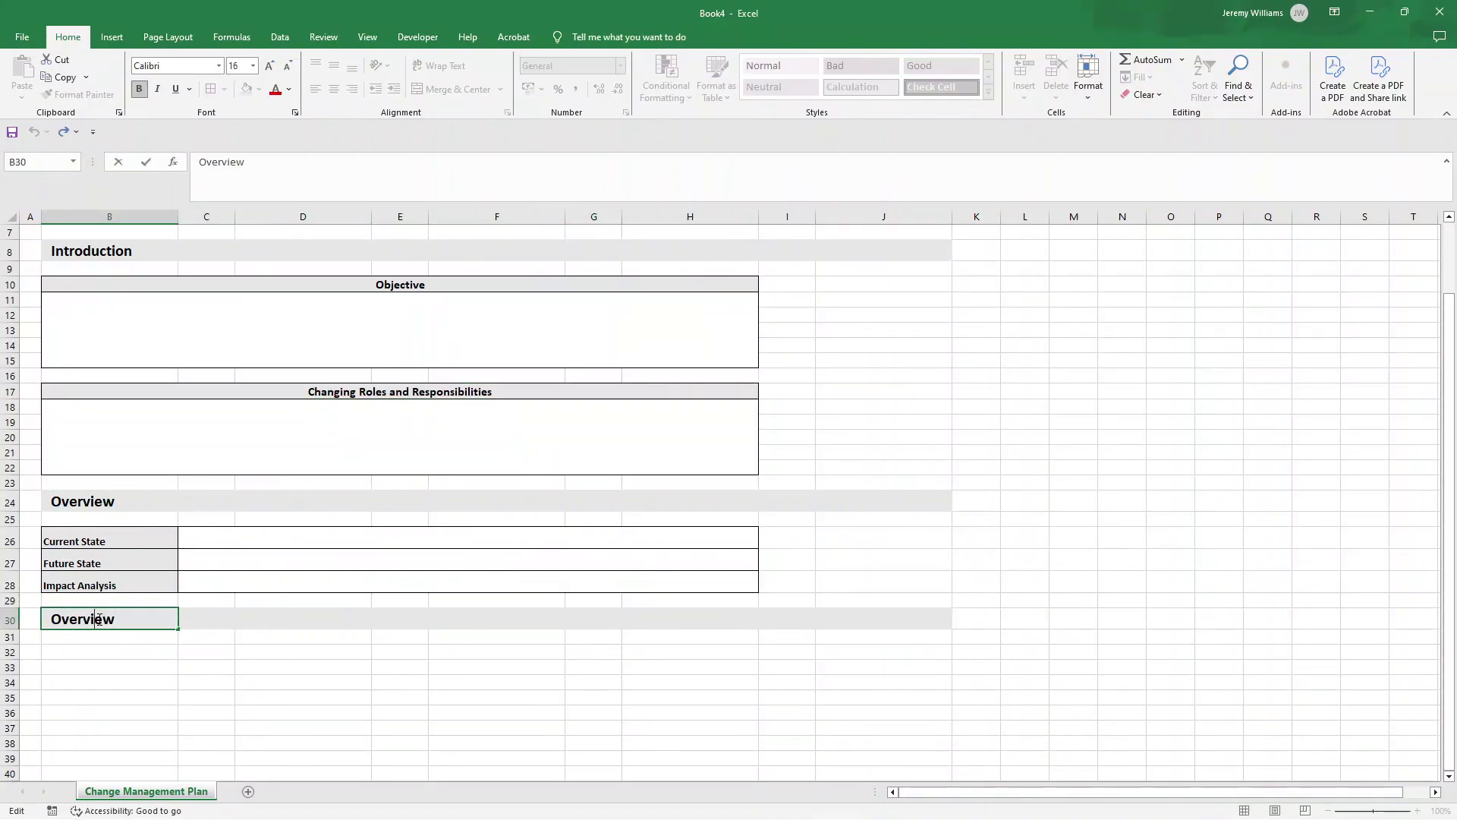
pyautogui.doubleClick(99, 619)
pyautogui.write('Communciat')
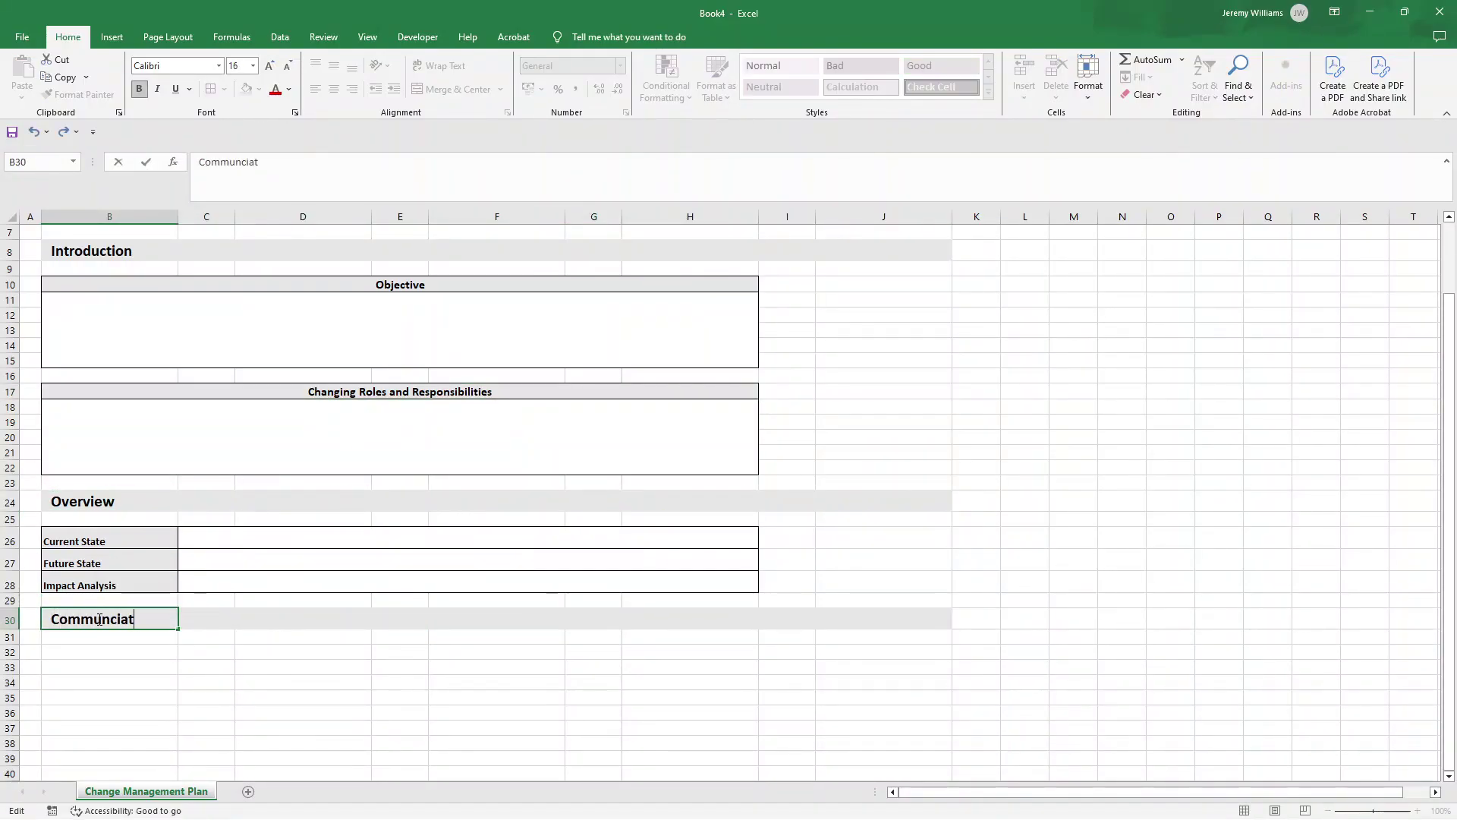
pyautogui.write('ion')
pyautogui.press('Return')
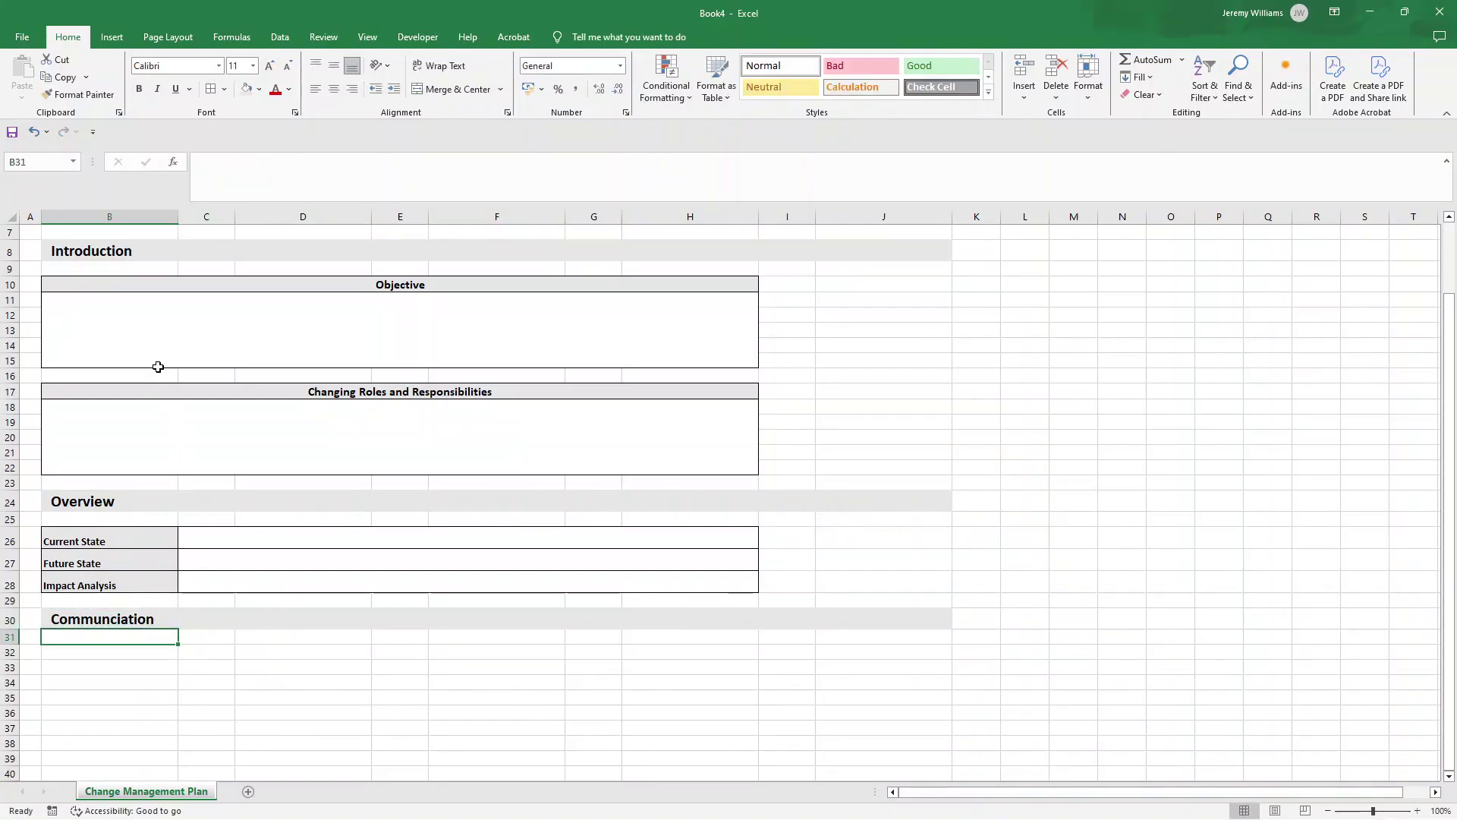
# Copy the Objective block in B10:H15 and paste it at B32 under the communication heading.
pyautogui.moveTo(195, 289); pyautogui.dragTo(195, 319)
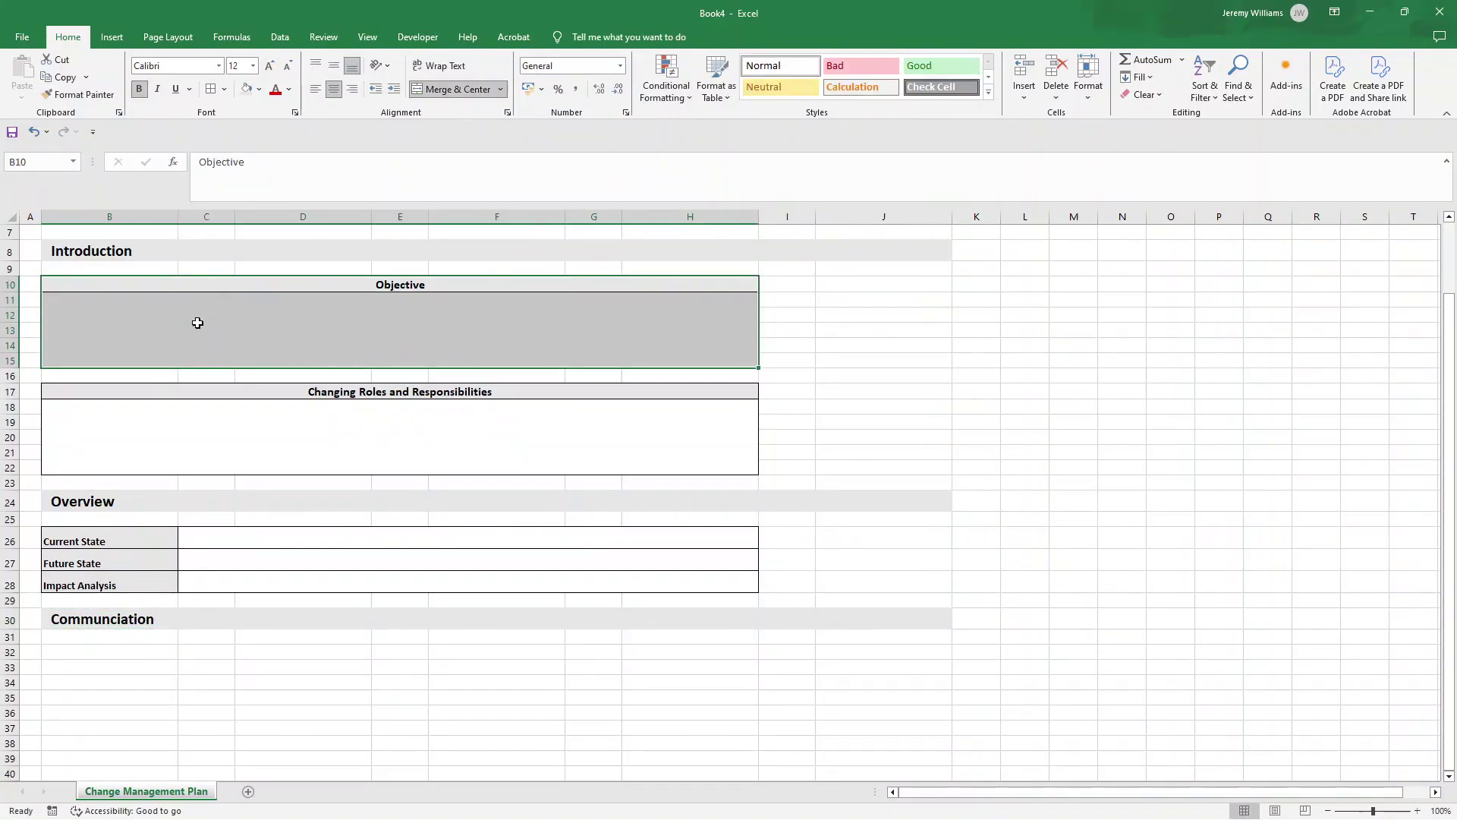
pyautogui.hotkey('ctrl', 'c')
pyautogui.click(94, 650)
pyautogui.hotkey('ctrl', 'v')
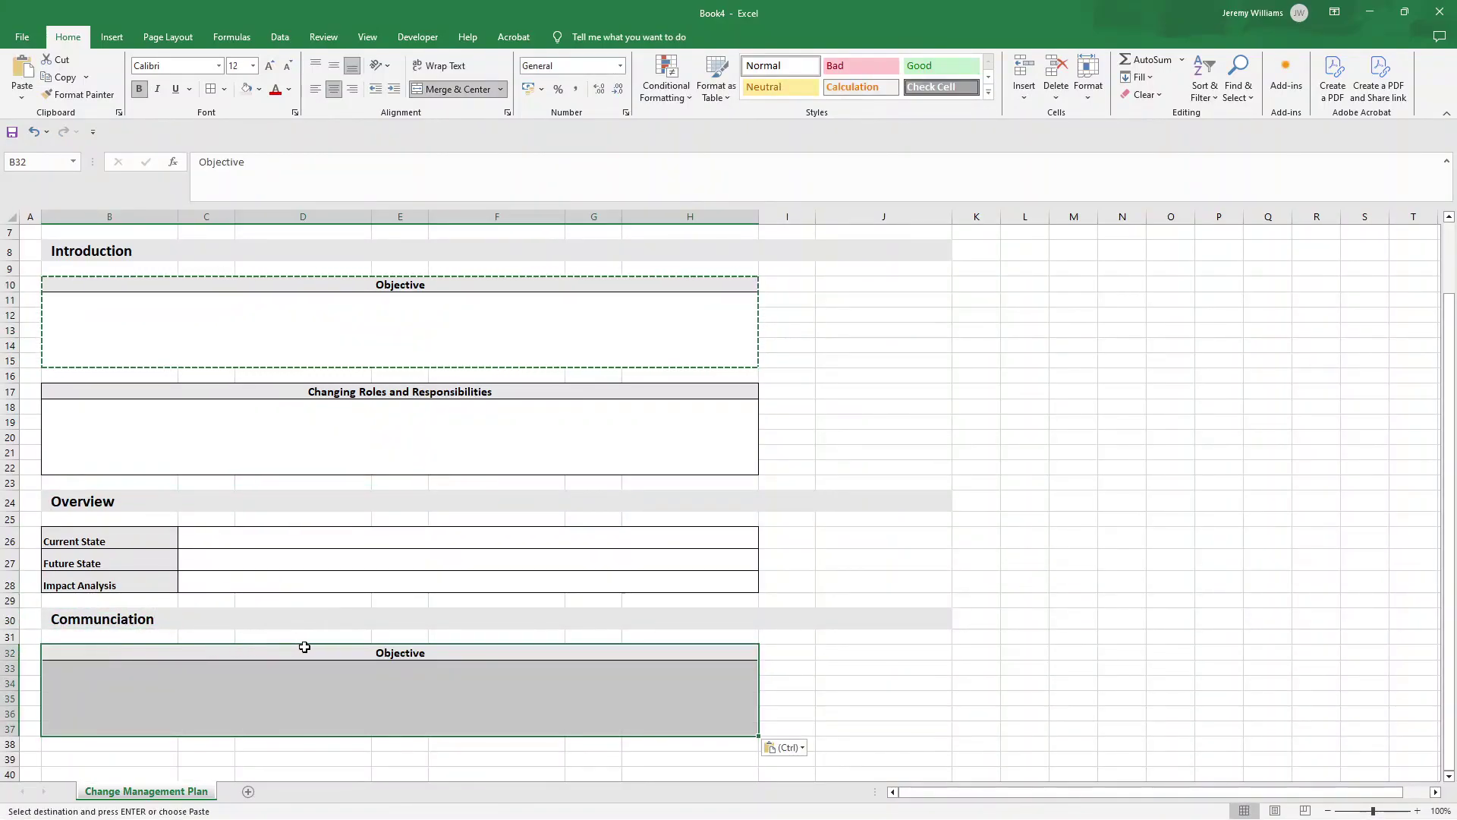
# Change the title of the pasted block in B32 to "Communication Strategy".
pyautogui.scroll(2, 390, 649)
pyautogui.doubleClick(406, 743)
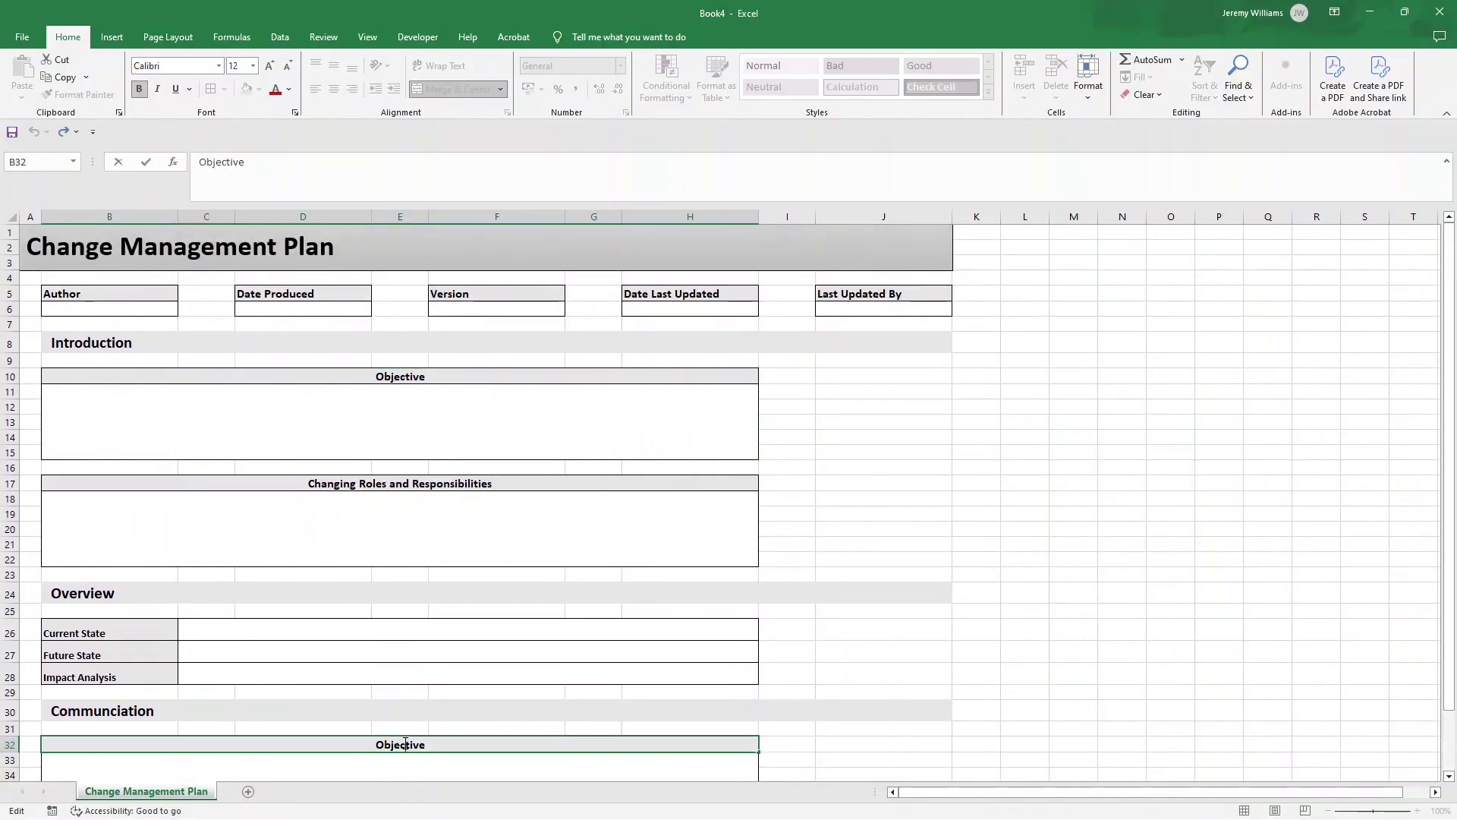
pyautogui.doubleClick(406, 744)
pyautogui.write('Communication S')
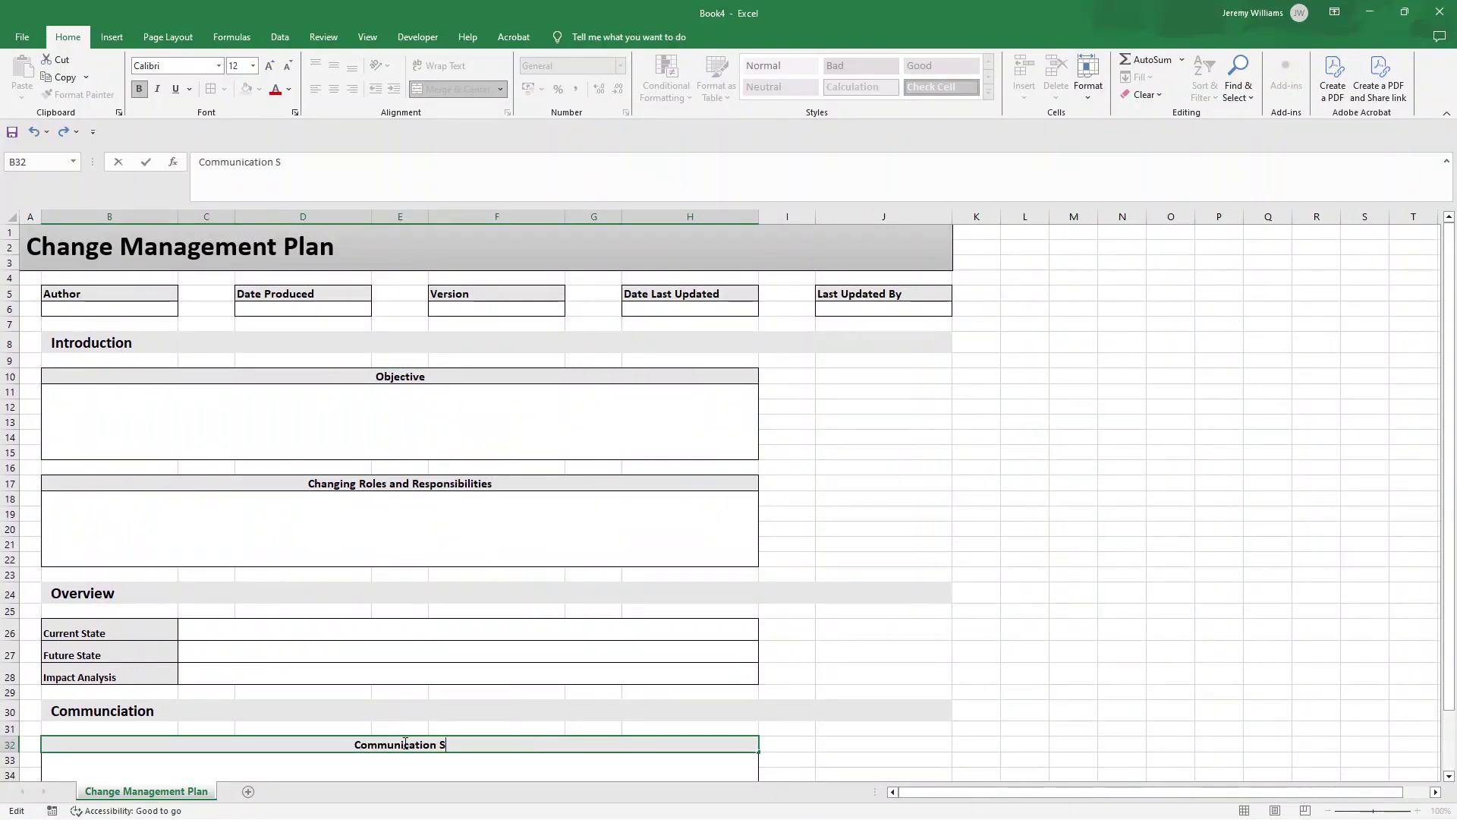
pyautogui.write('trategy')
pyautogui.press('Return')
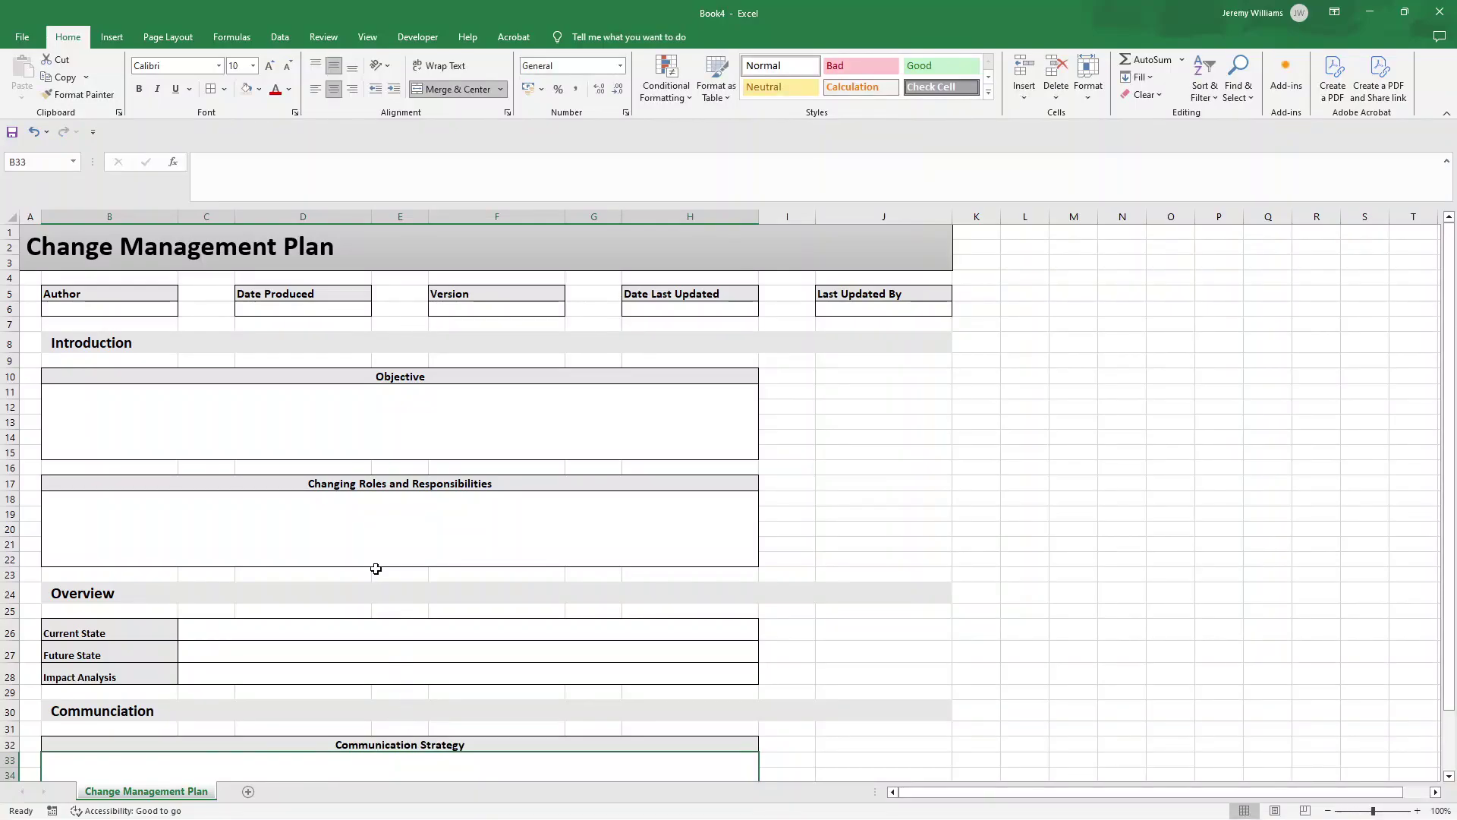
# Correct the spelling of the section heading in B30 to "Communication".
pyautogui.scroll(-2, 375, 569)
pyautogui.scroll(-3, 375, 568)
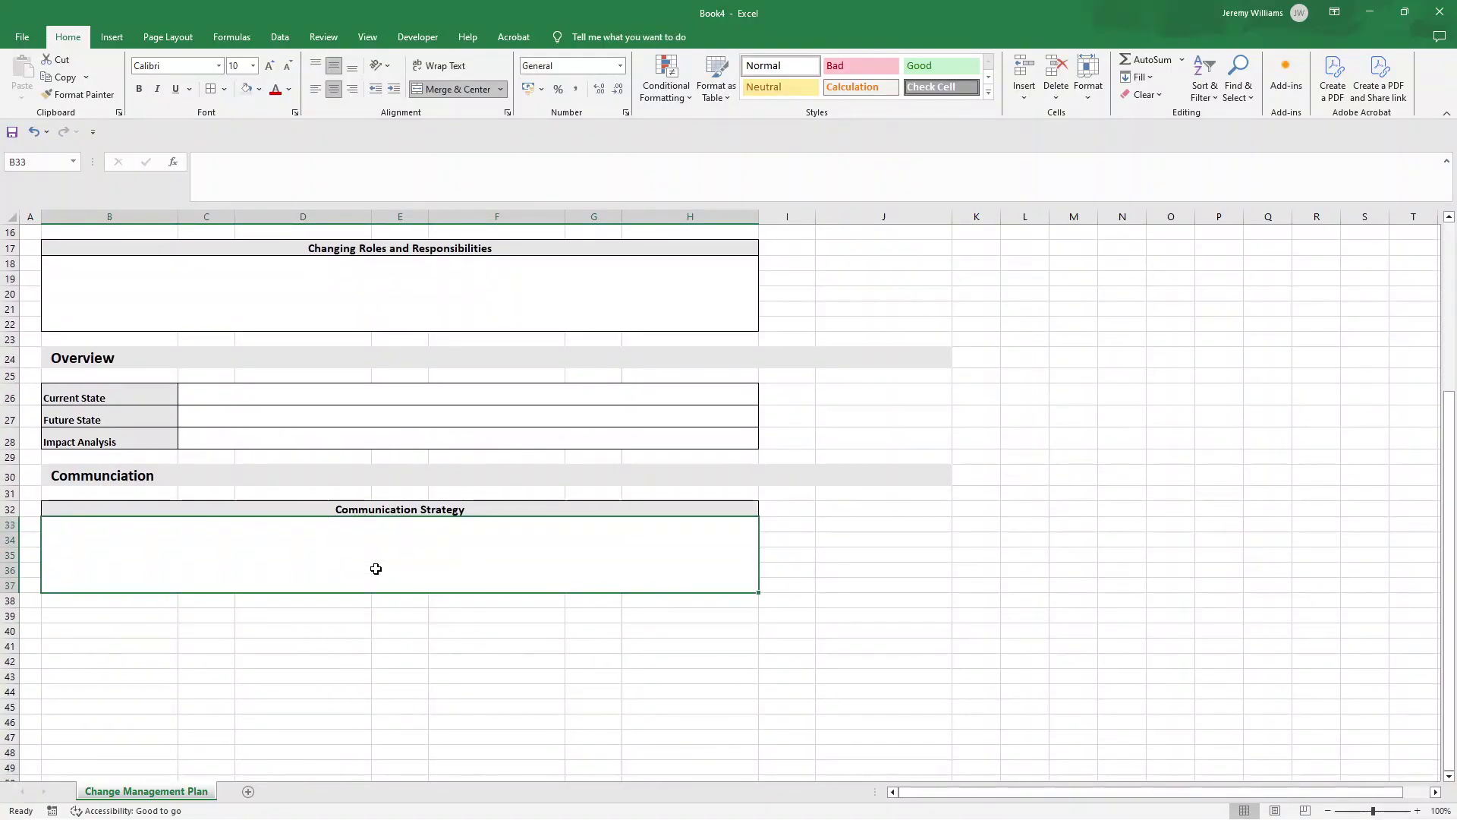
pyautogui.click(143, 616)
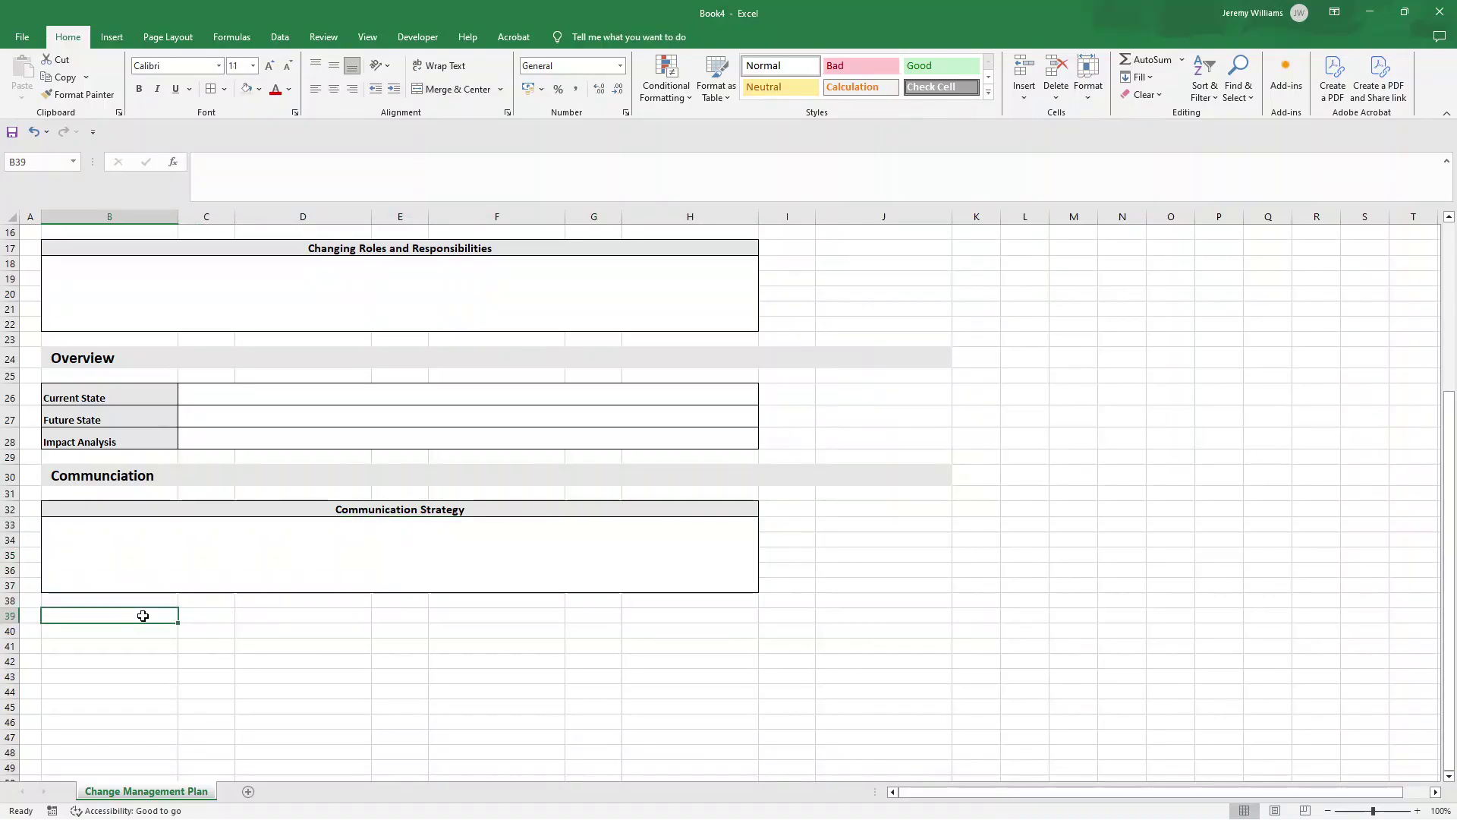
pyautogui.click(124, 477)
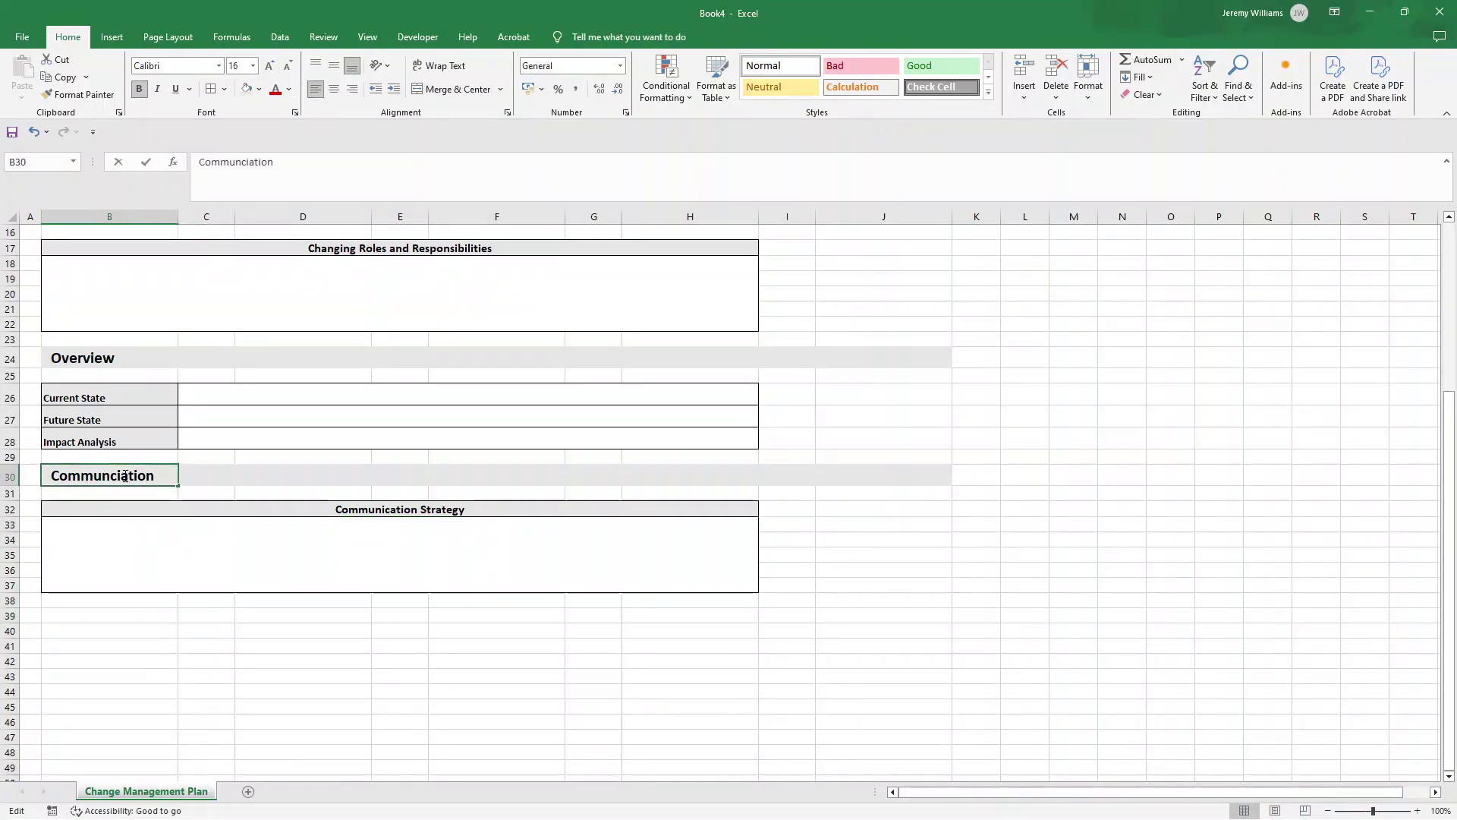
pyautogui.doubleClick(125, 477)
pyautogui.write('Communication')
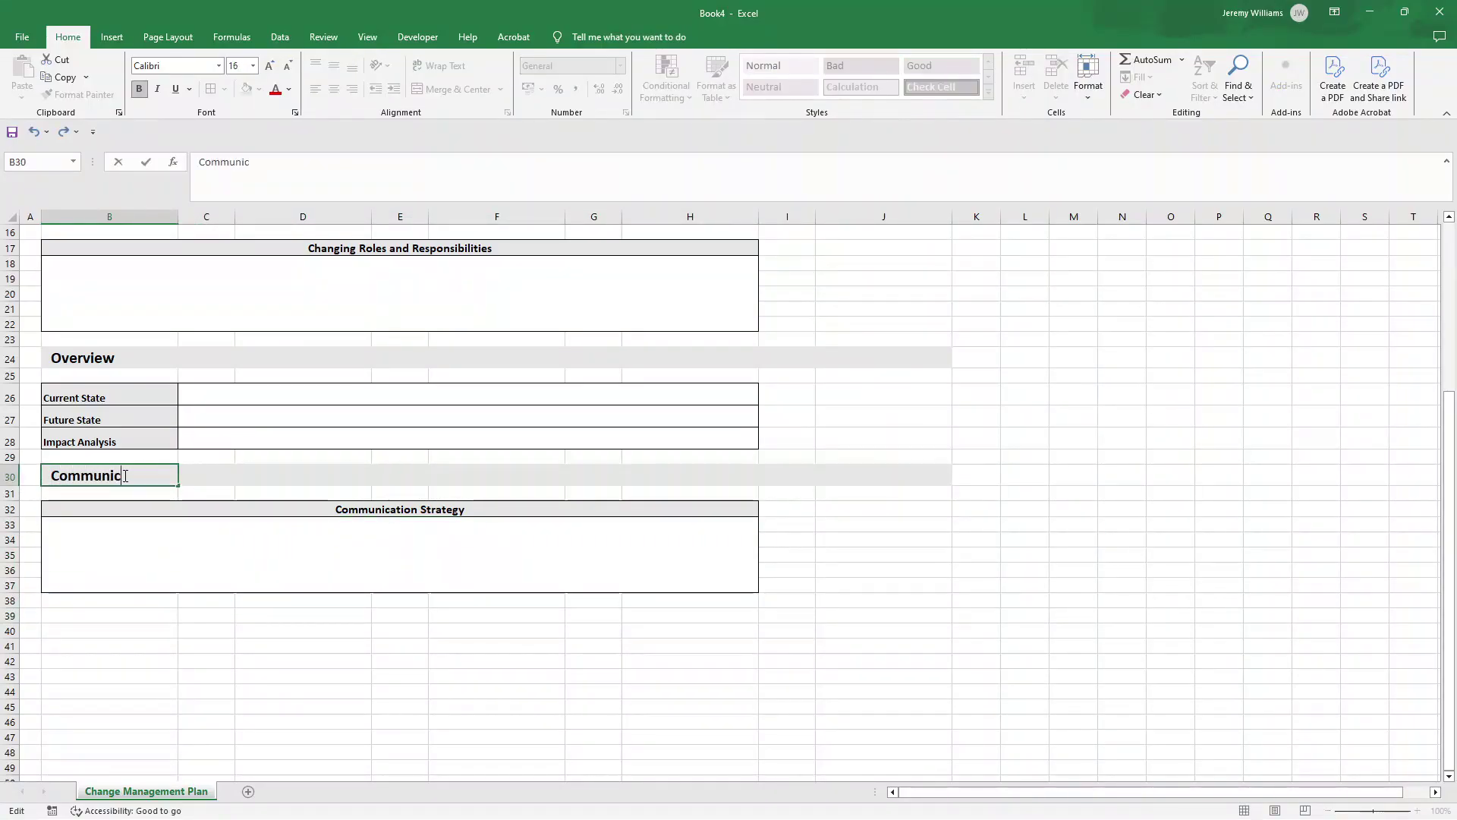
pyautogui.press('Return')
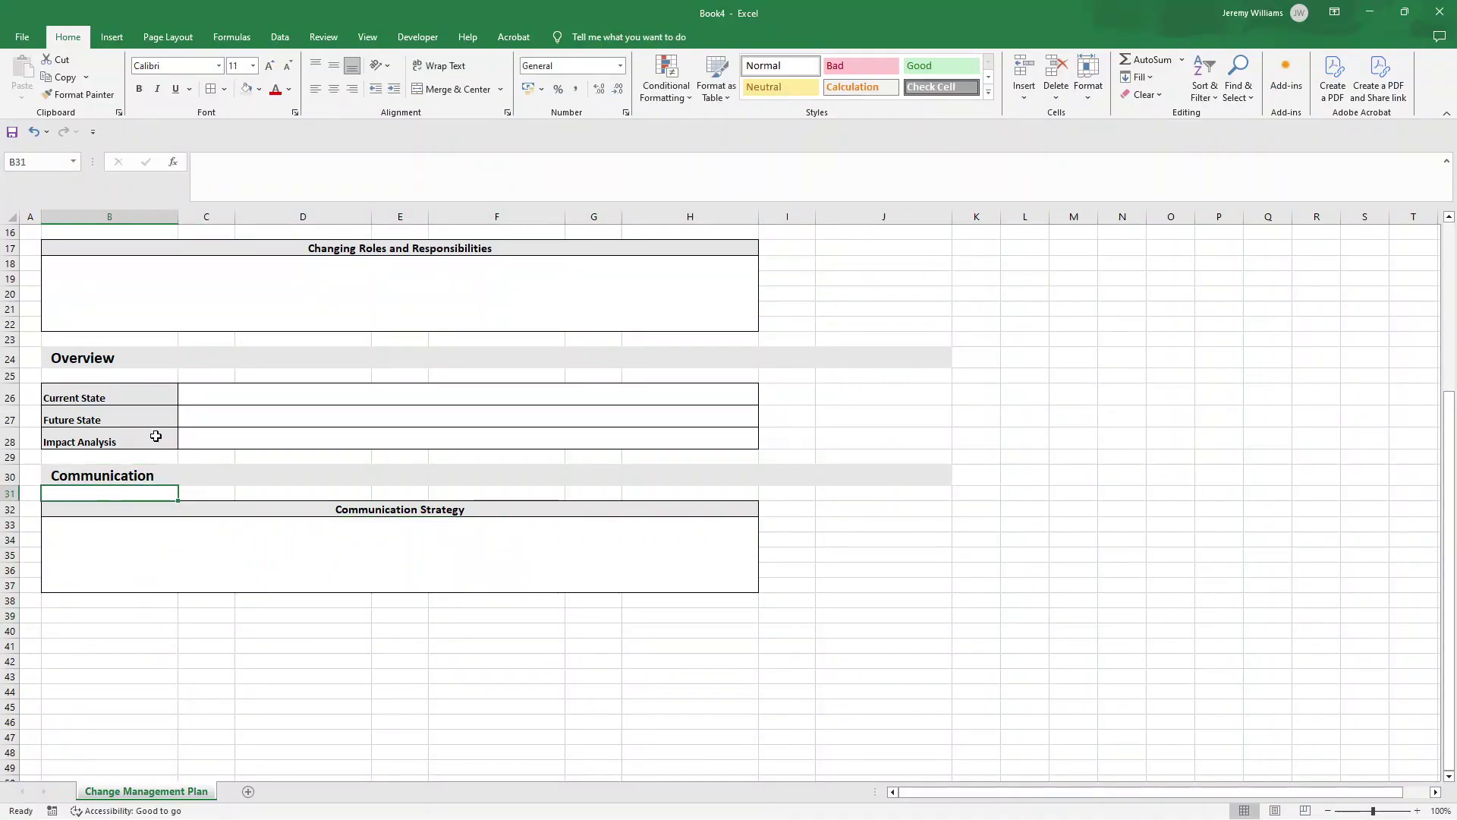
# Merge and center B39:H39 and enter the title "Stakeholder Analysis" in it.
pyautogui.click(124, 616)
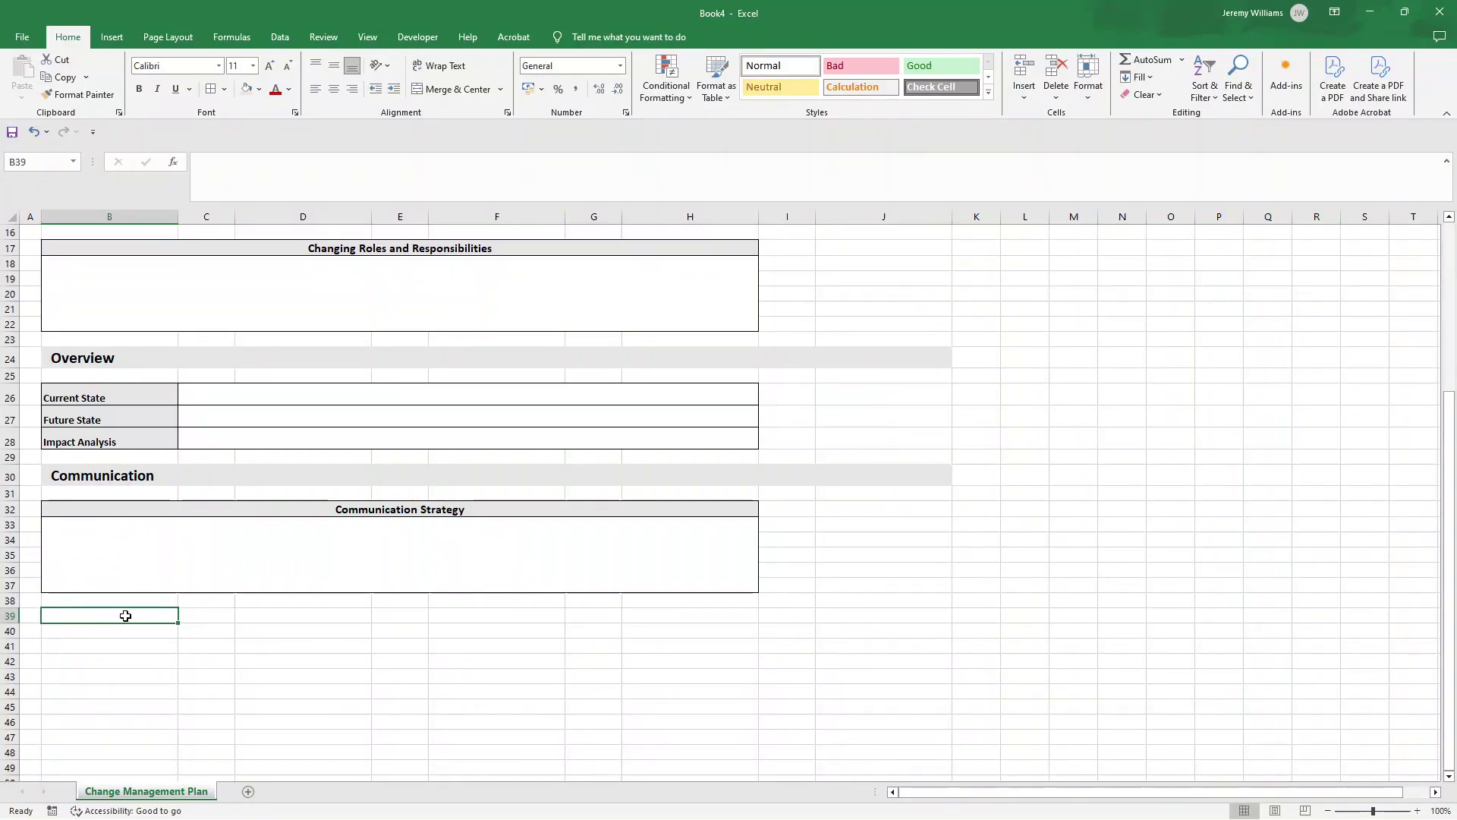
pyautogui.moveTo(125, 616); pyautogui.dragTo(663, 615)
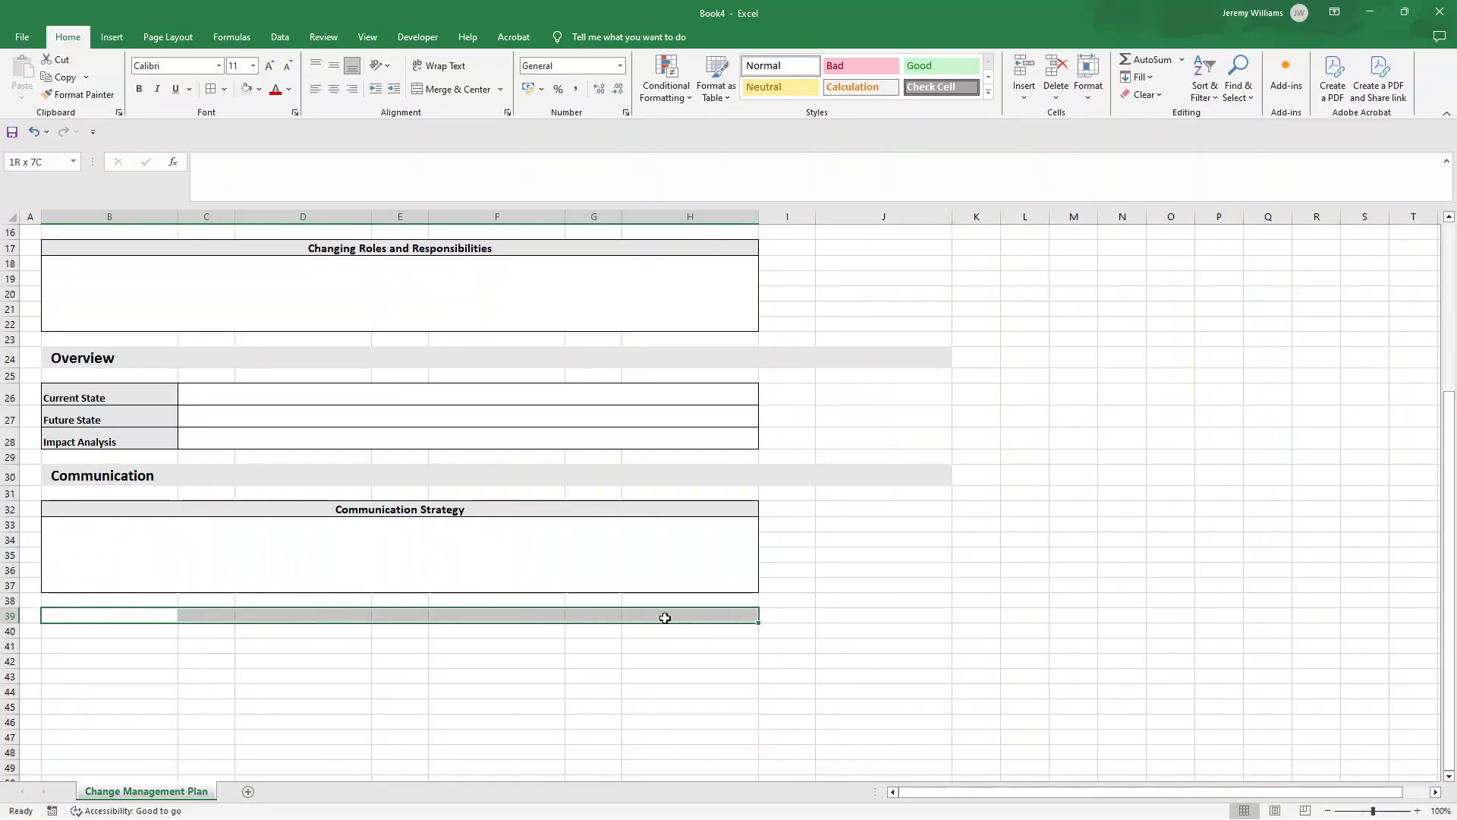
pyautogui.click(457, 90)
pyautogui.write('St')
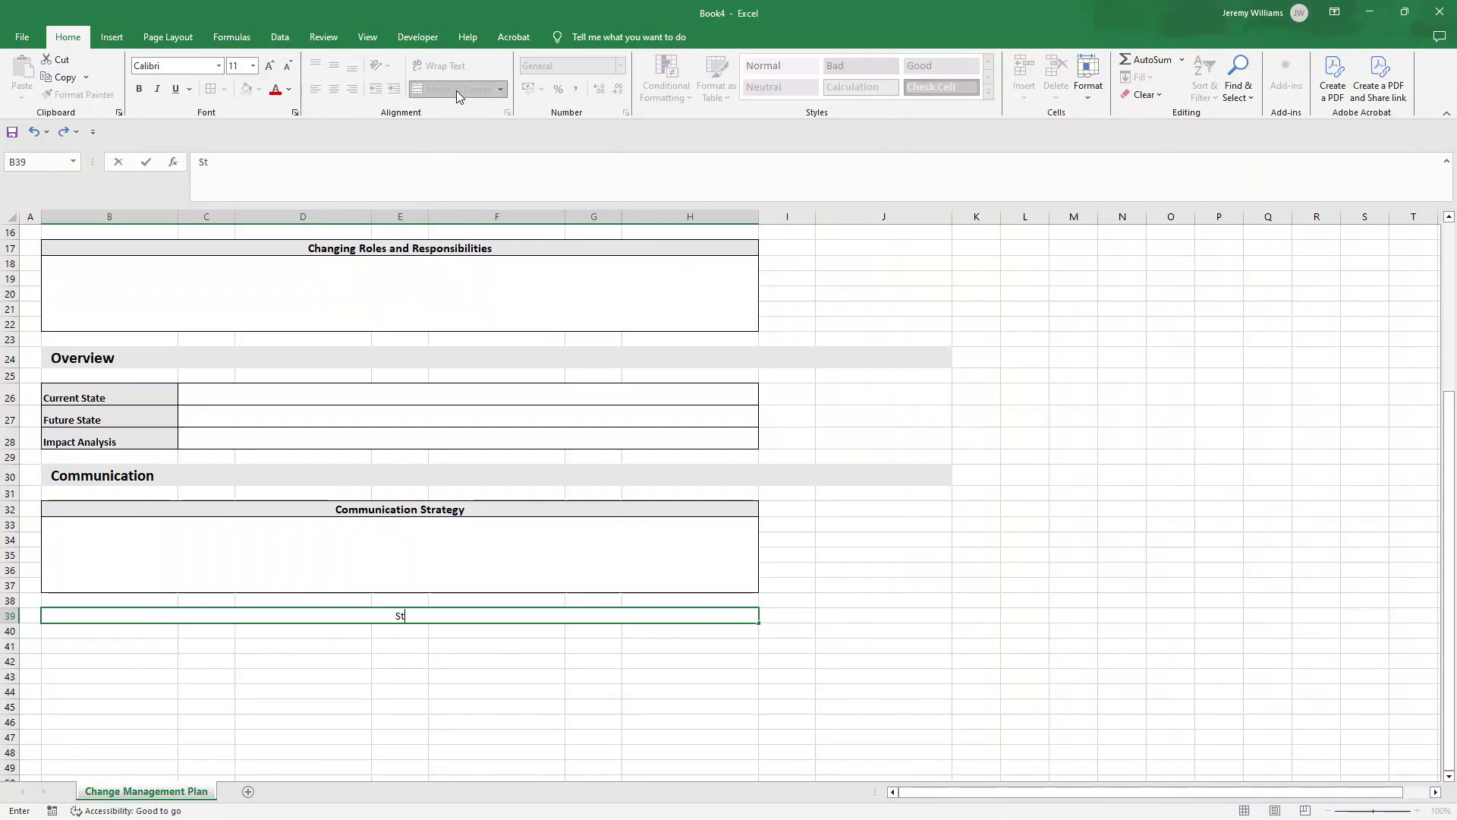
pyautogui.write('akeholder Analysis')
pyautogui.press('Return')
pyautogui.press('Up')
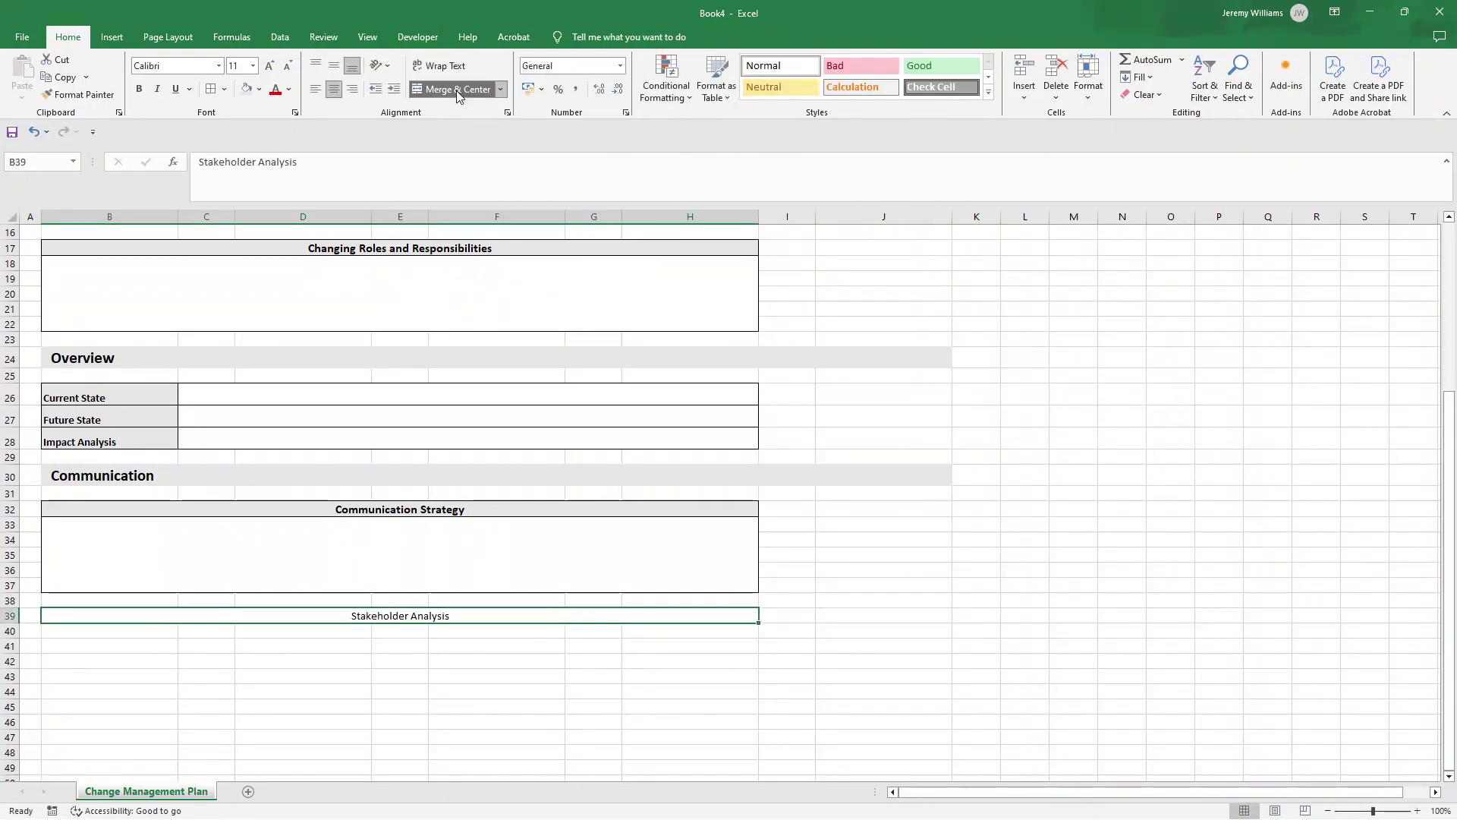
# Make the Stakeholder Analysis title in B39 bold and give it the light gray fill.
pyautogui.hotkey('ctrl', 'b')
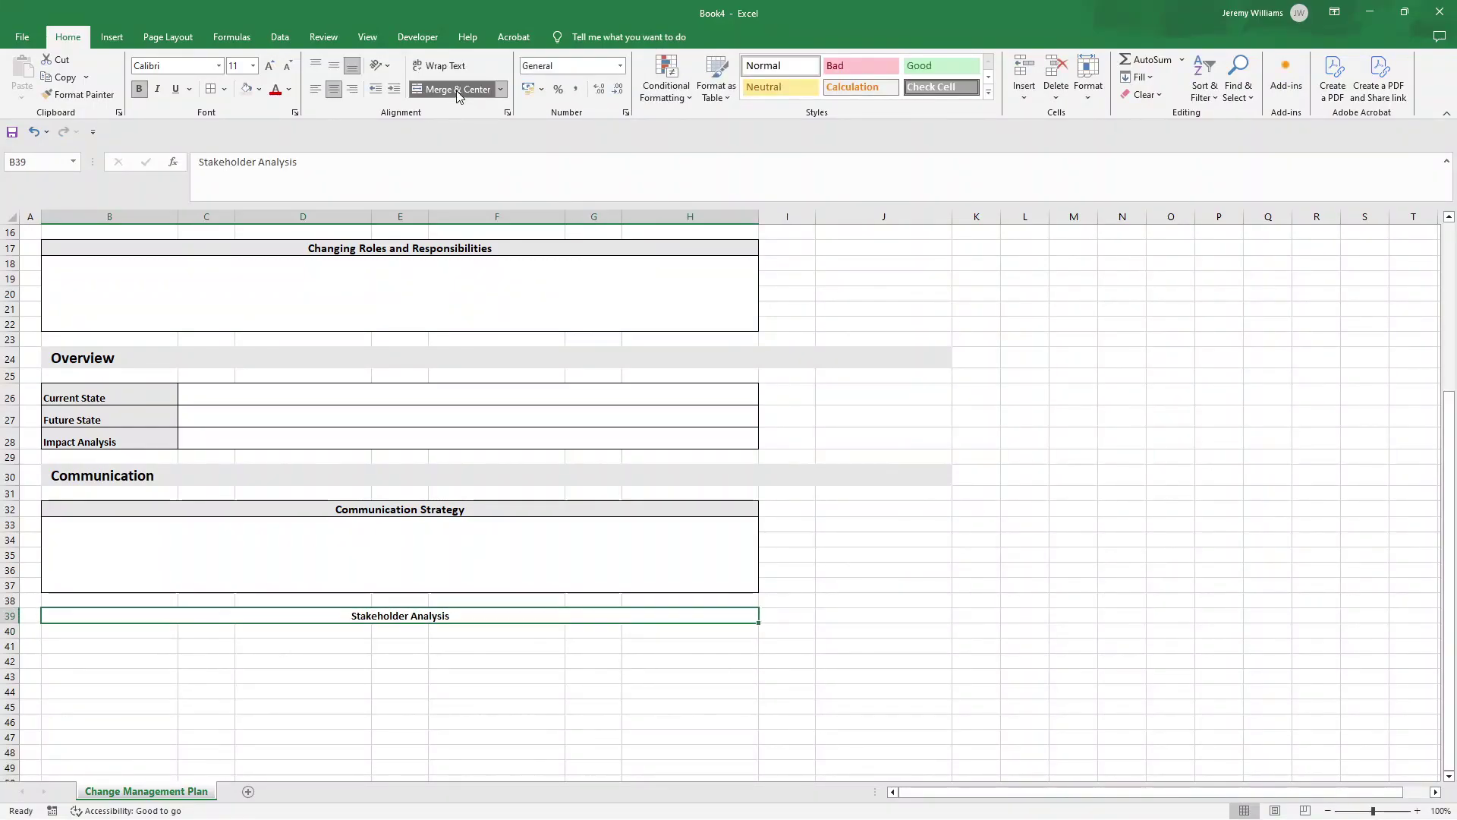
pyautogui.click(246, 89)
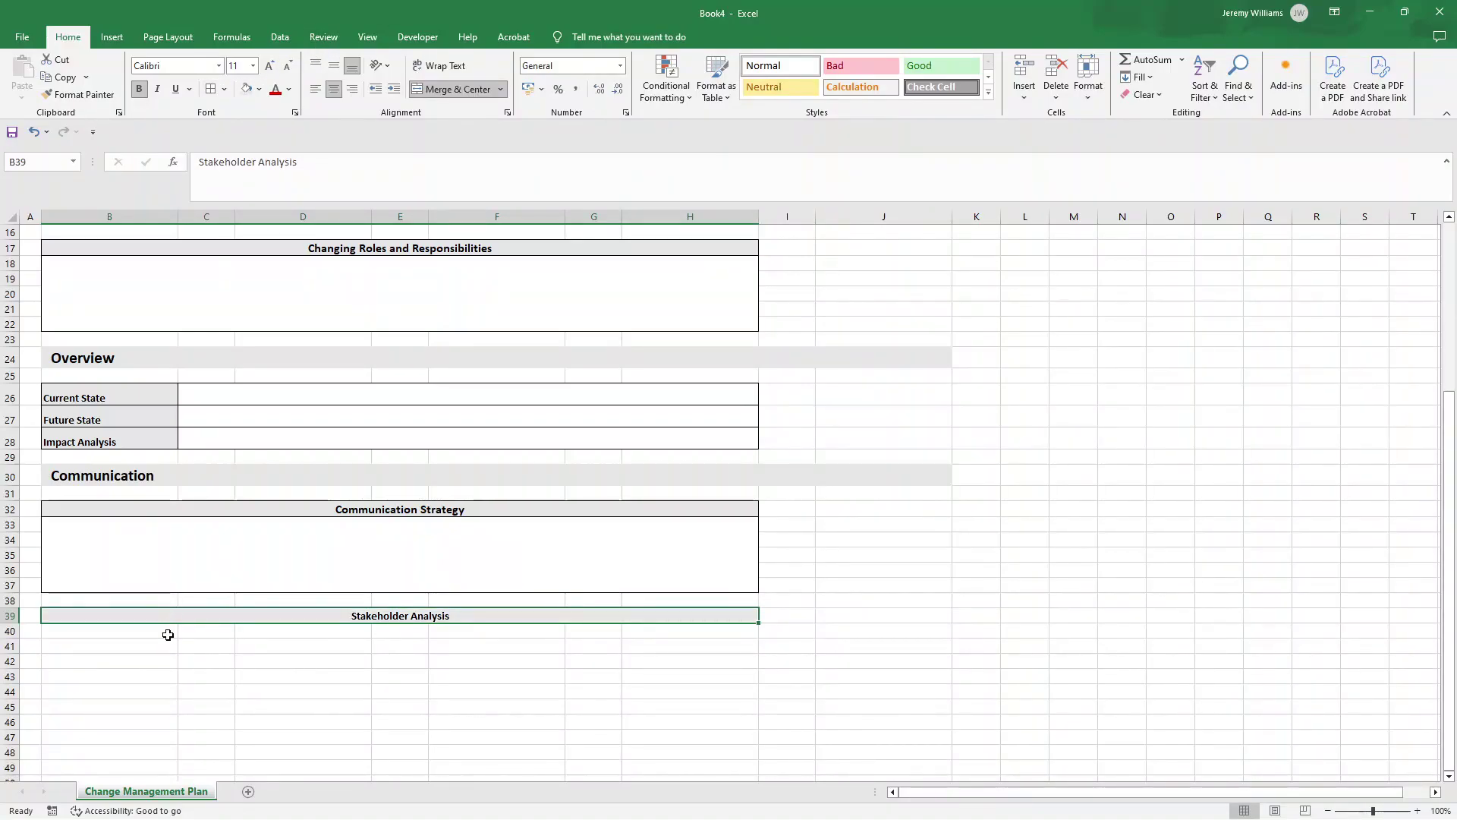
# Merge and center B40:C40 and enter the column header "Stakeholder Name".
pyautogui.moveTo(168, 635); pyautogui.dragTo(342, 628)
pyautogui.click(367, 628)
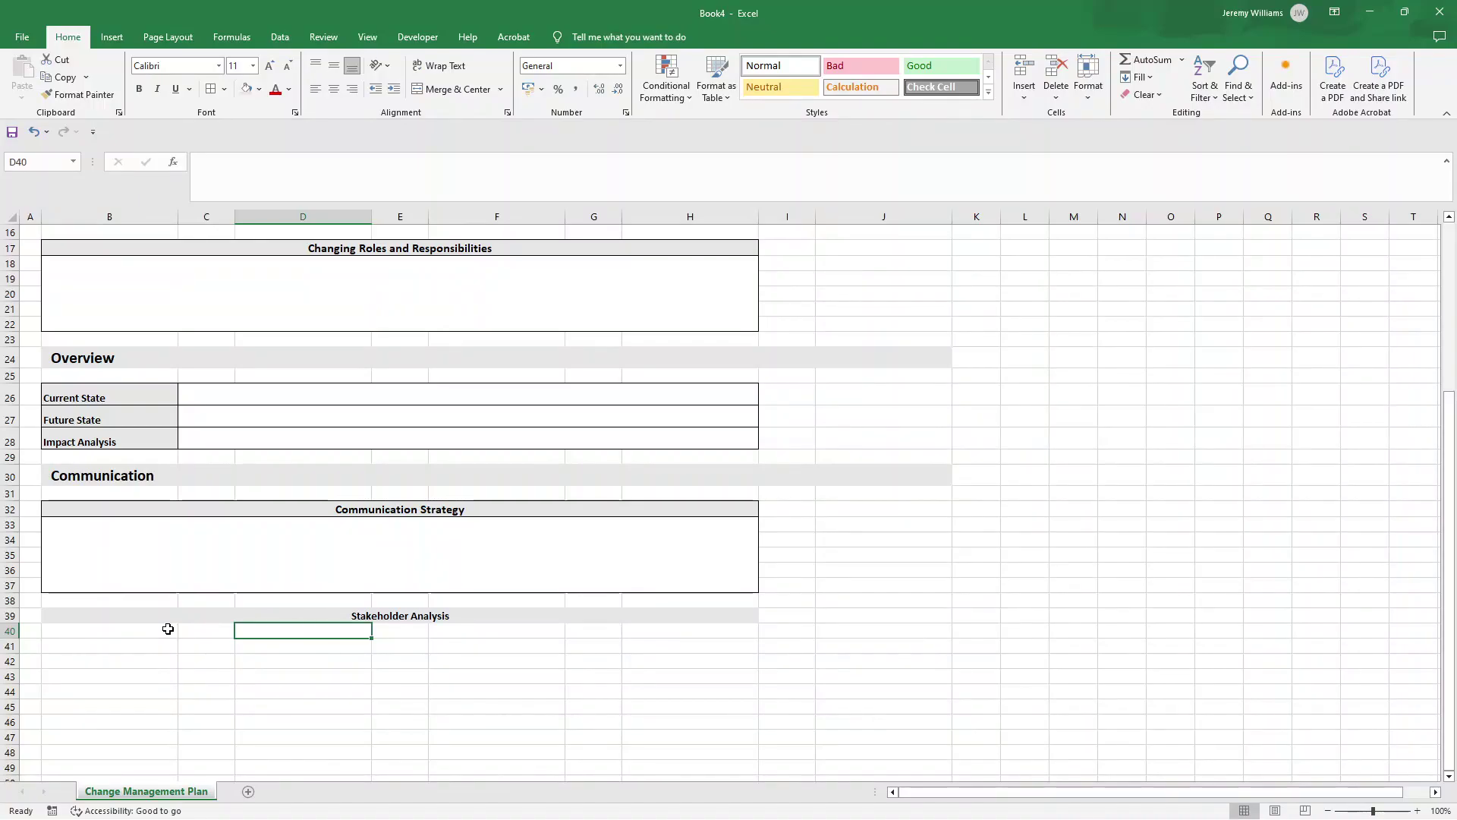
pyautogui.moveTo(168, 629); pyautogui.dragTo(215, 627)
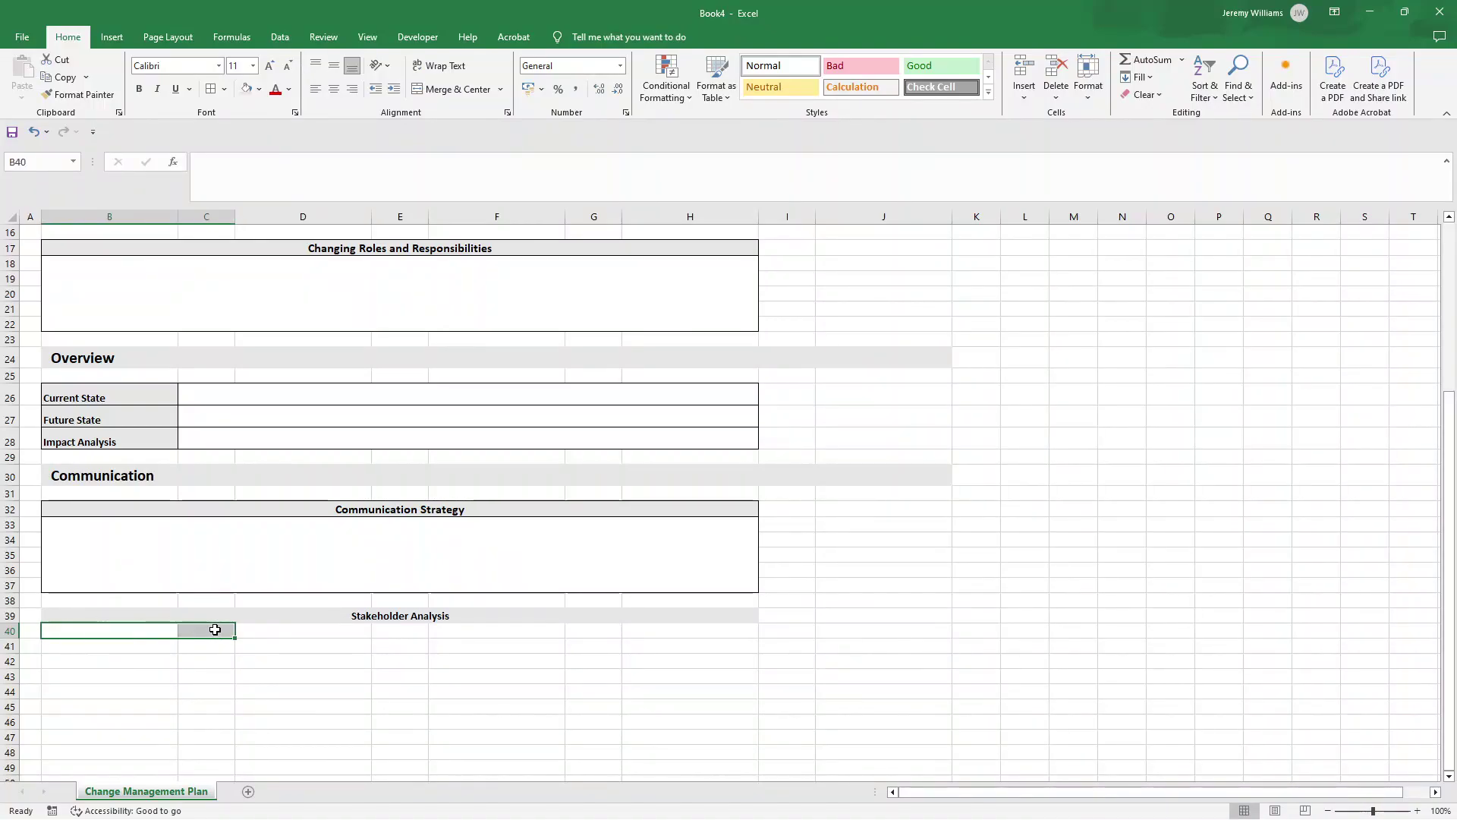
pyautogui.click(443, 92)
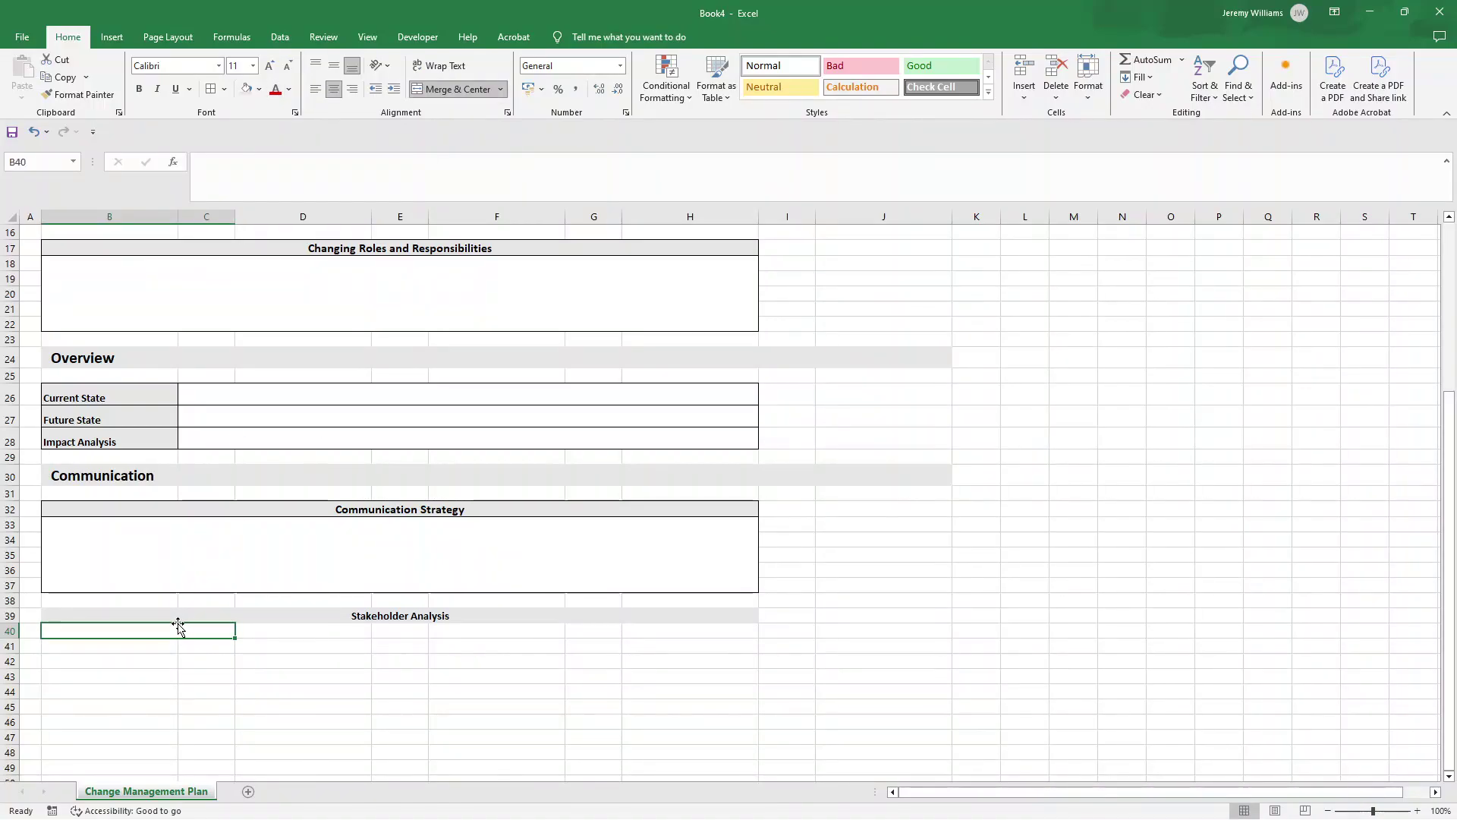
pyautogui.write('Stakeho')
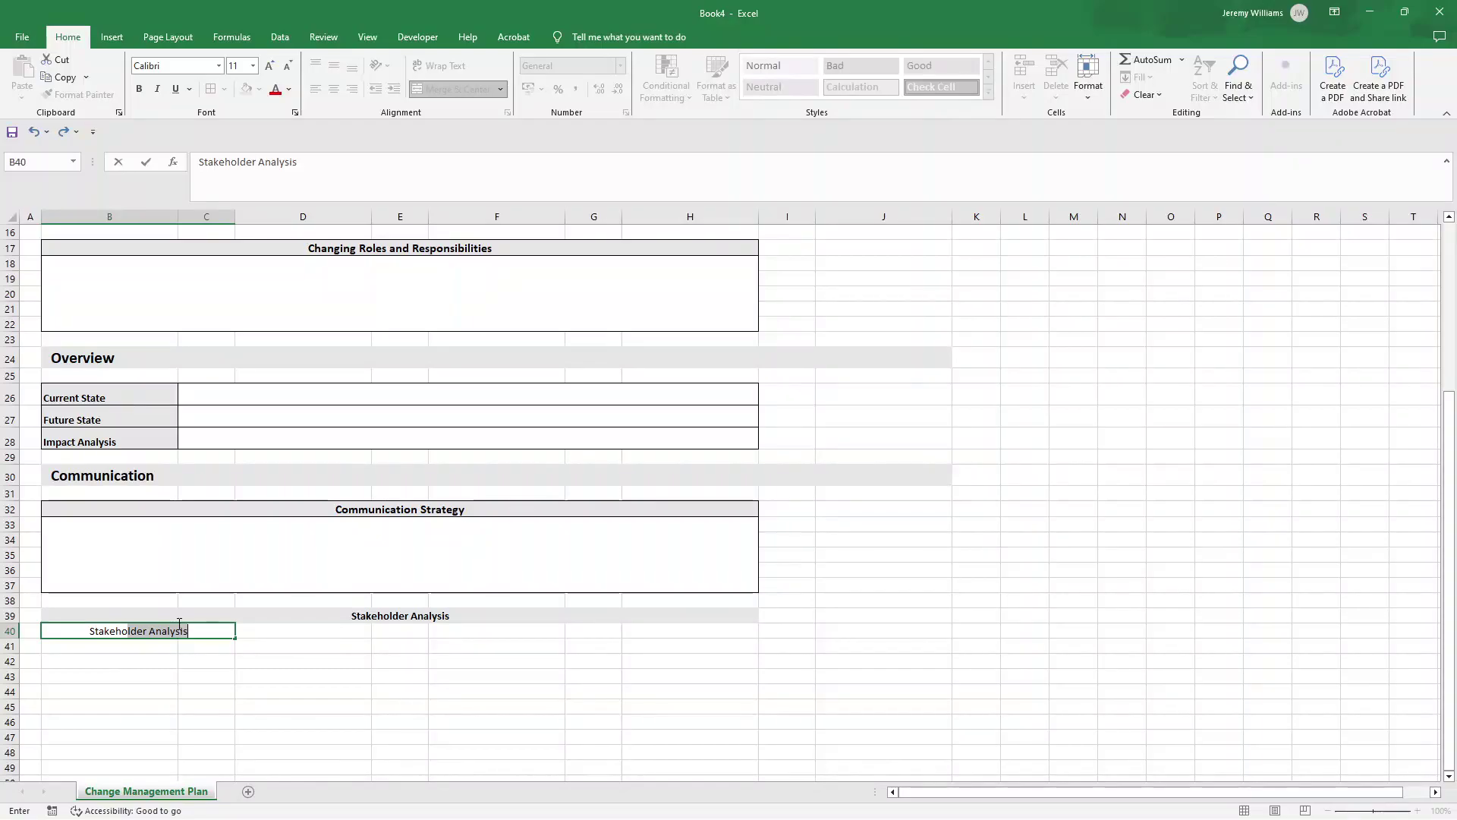
pyautogui.write('lder Name')
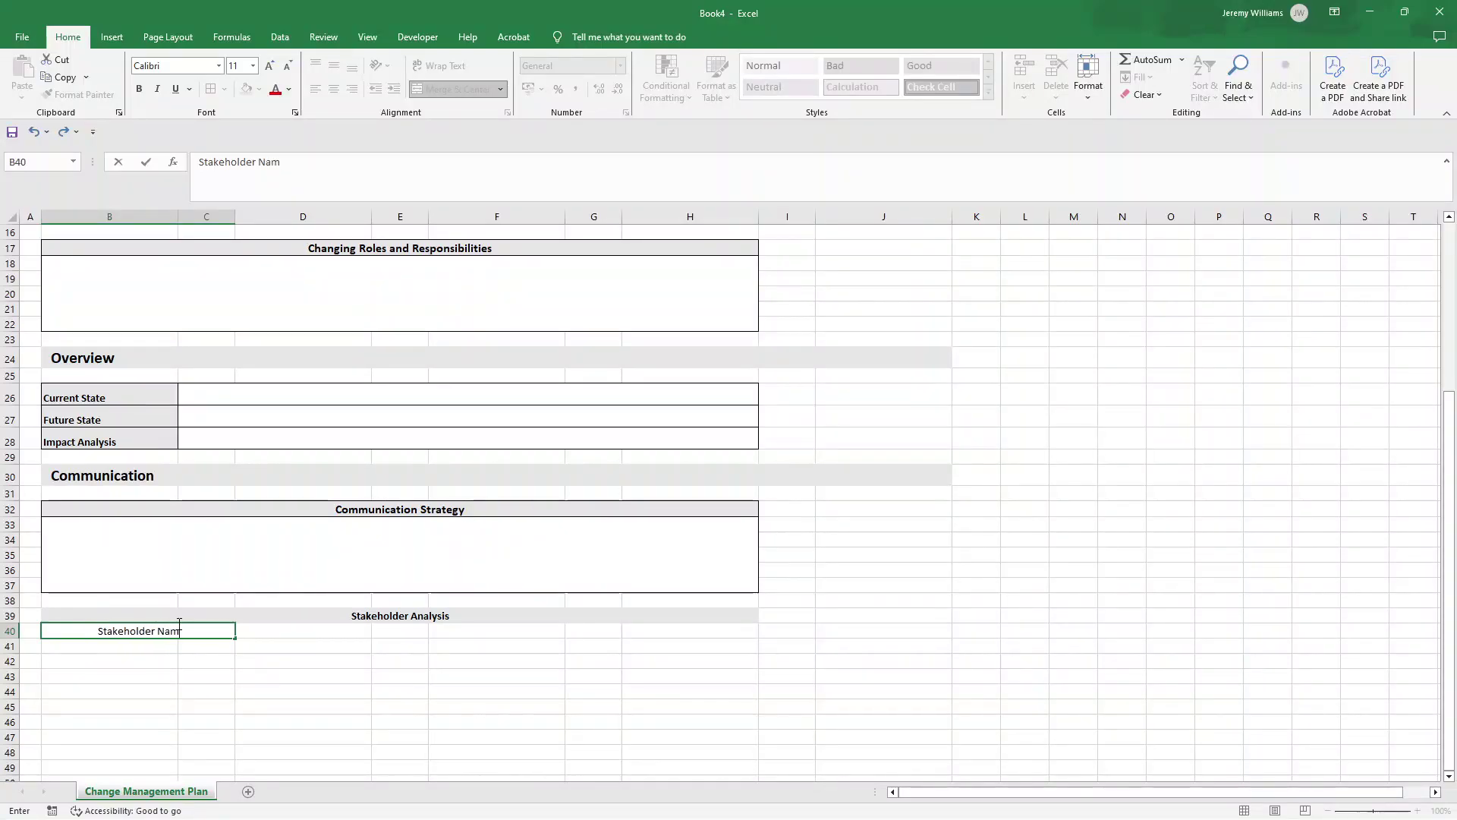
pyautogui.press('Return')
# Enter the column header "Nature of Impact" in D40 and merge and center it across D40:F40.
pyautogui.press('Up')
pyautogui.press('Right')
pyautogui.write('Nat')
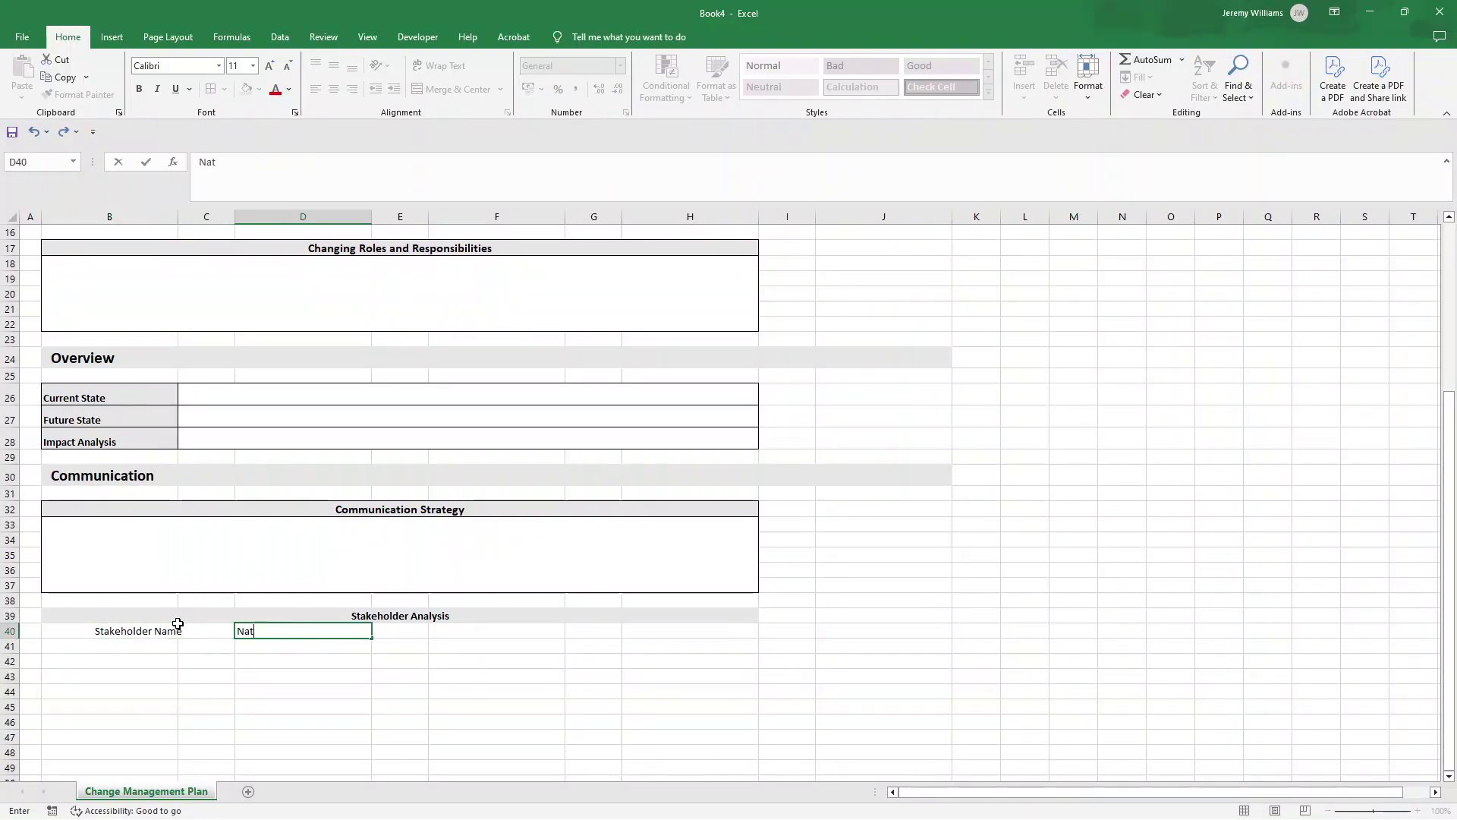
pyautogui.write('ure of Impact')
pyautogui.press('Return')
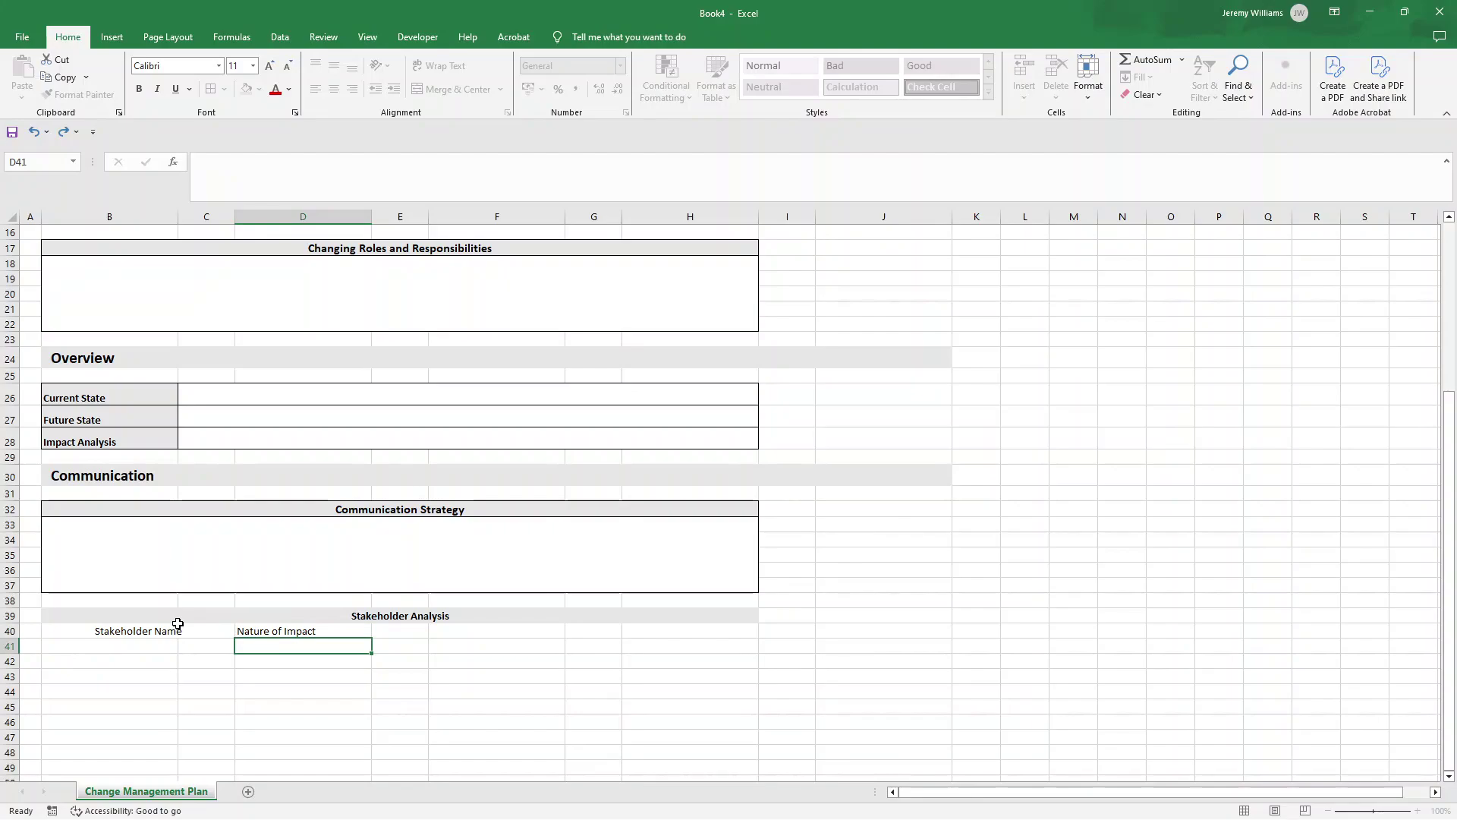
pyautogui.press('Up')
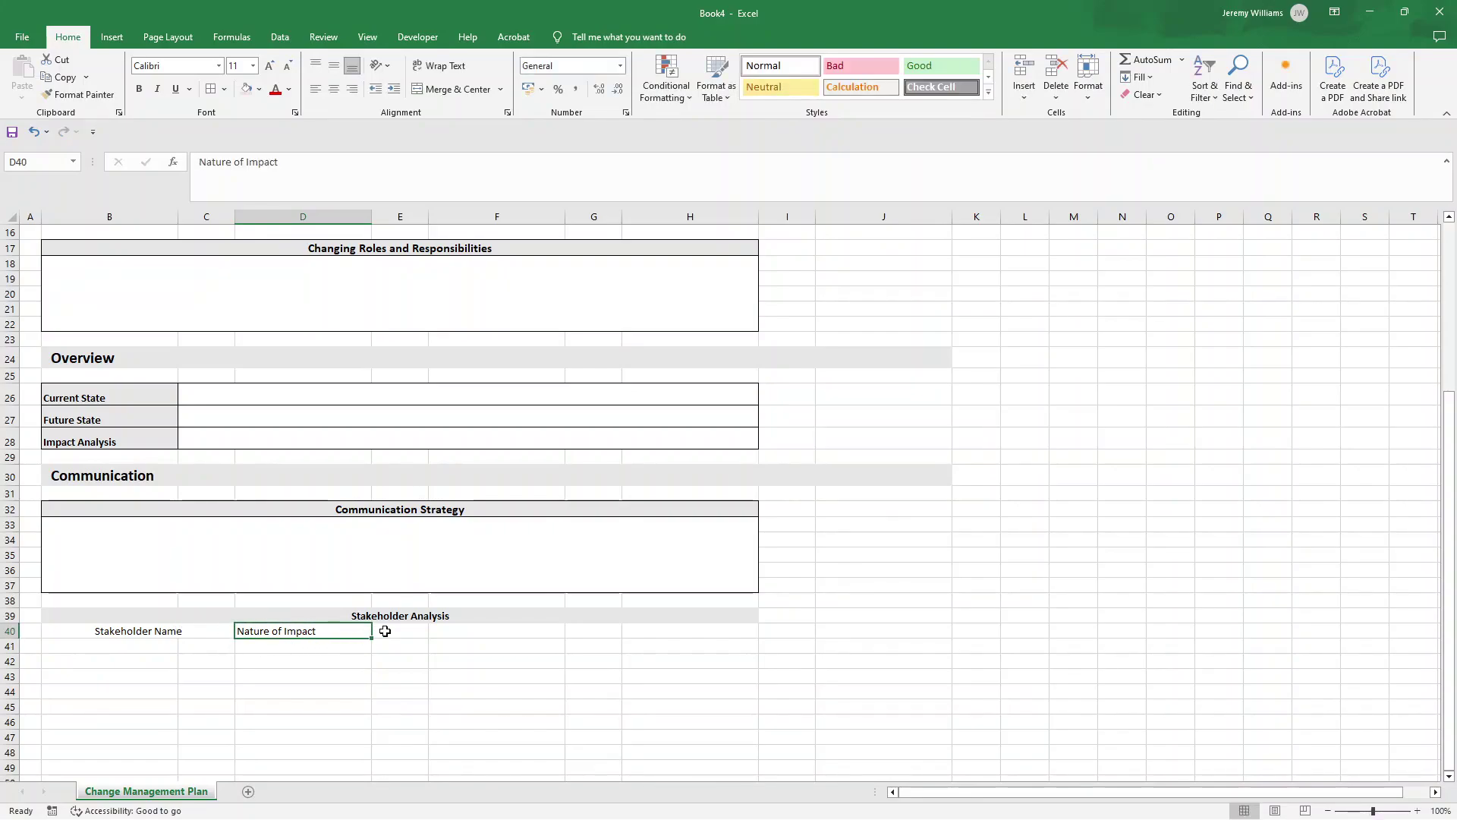
pyautogui.keyDown('shift'); pyautogui.click(445, 633); pyautogui.keyUp('shift')
pyautogui.click(455, 89)
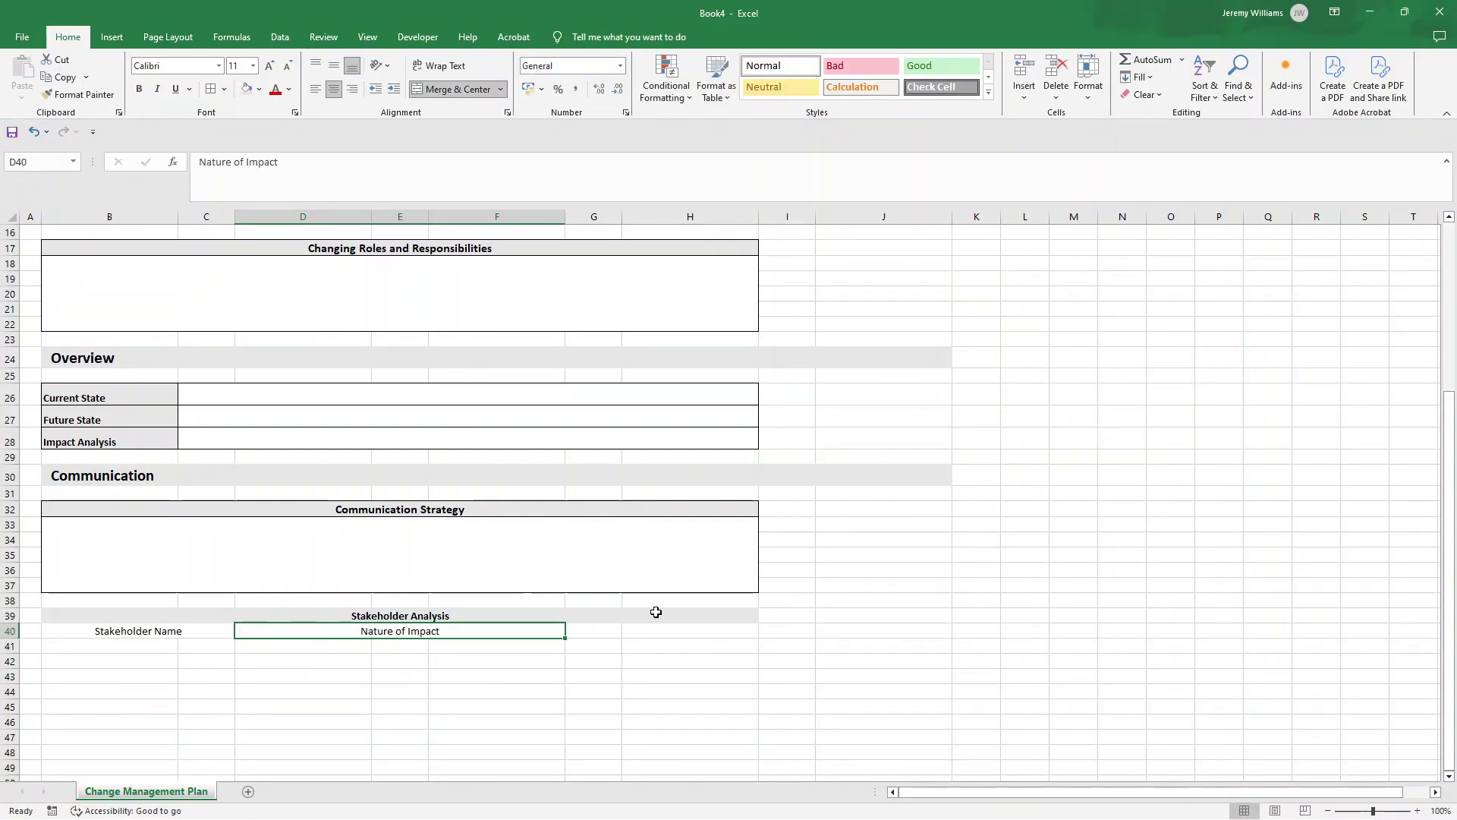
# Enter the column header "Extent of Impact" in G40 and merge and center it across G40:H40.
pyautogui.press('Right')
pyautogui.keyDown('shift'); pyautogui.click(642, 637); pyautogui.keyUp('shift')
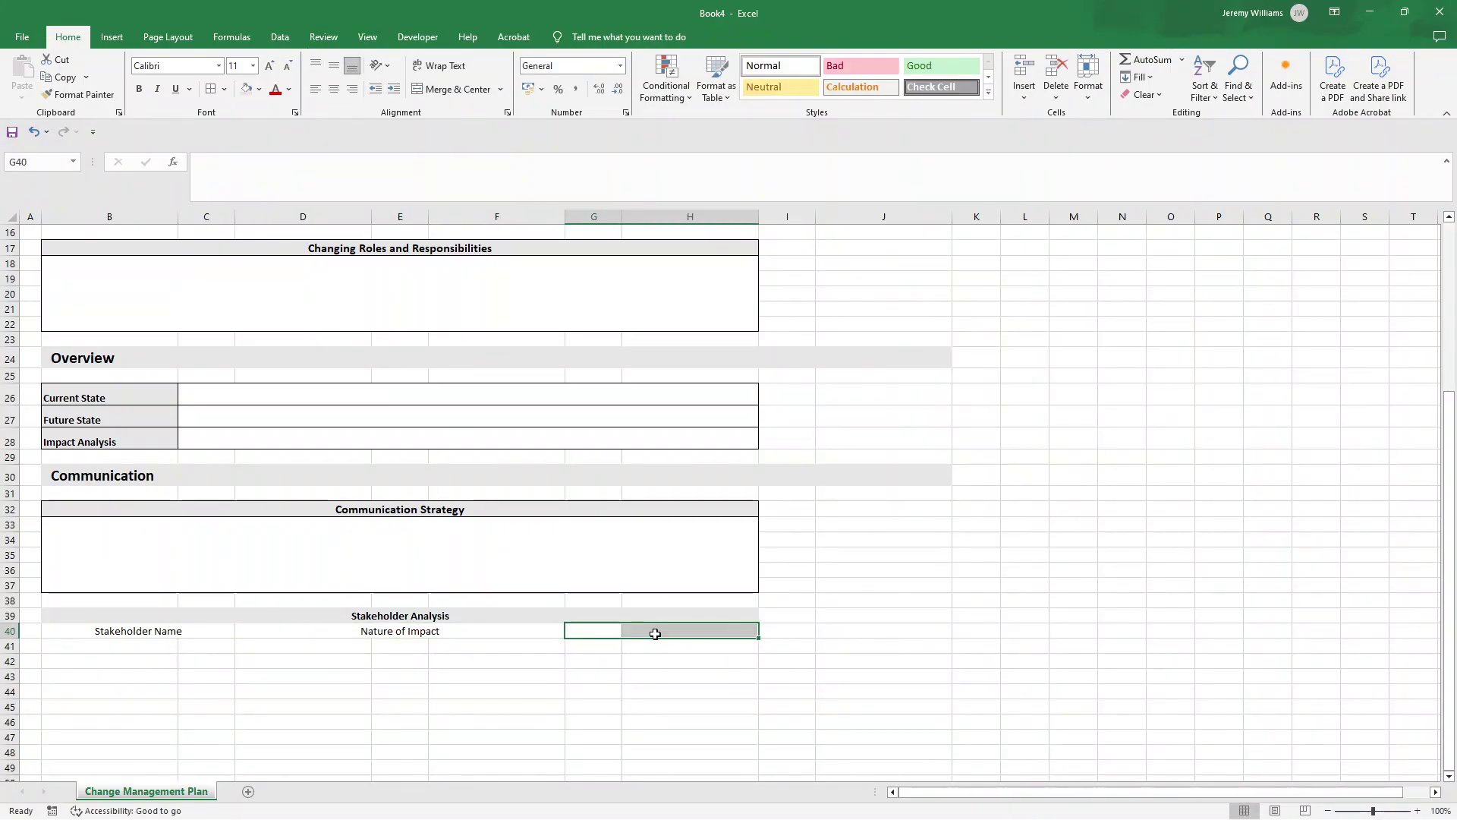
pyautogui.click(583, 628)
pyautogui.write('Ext')
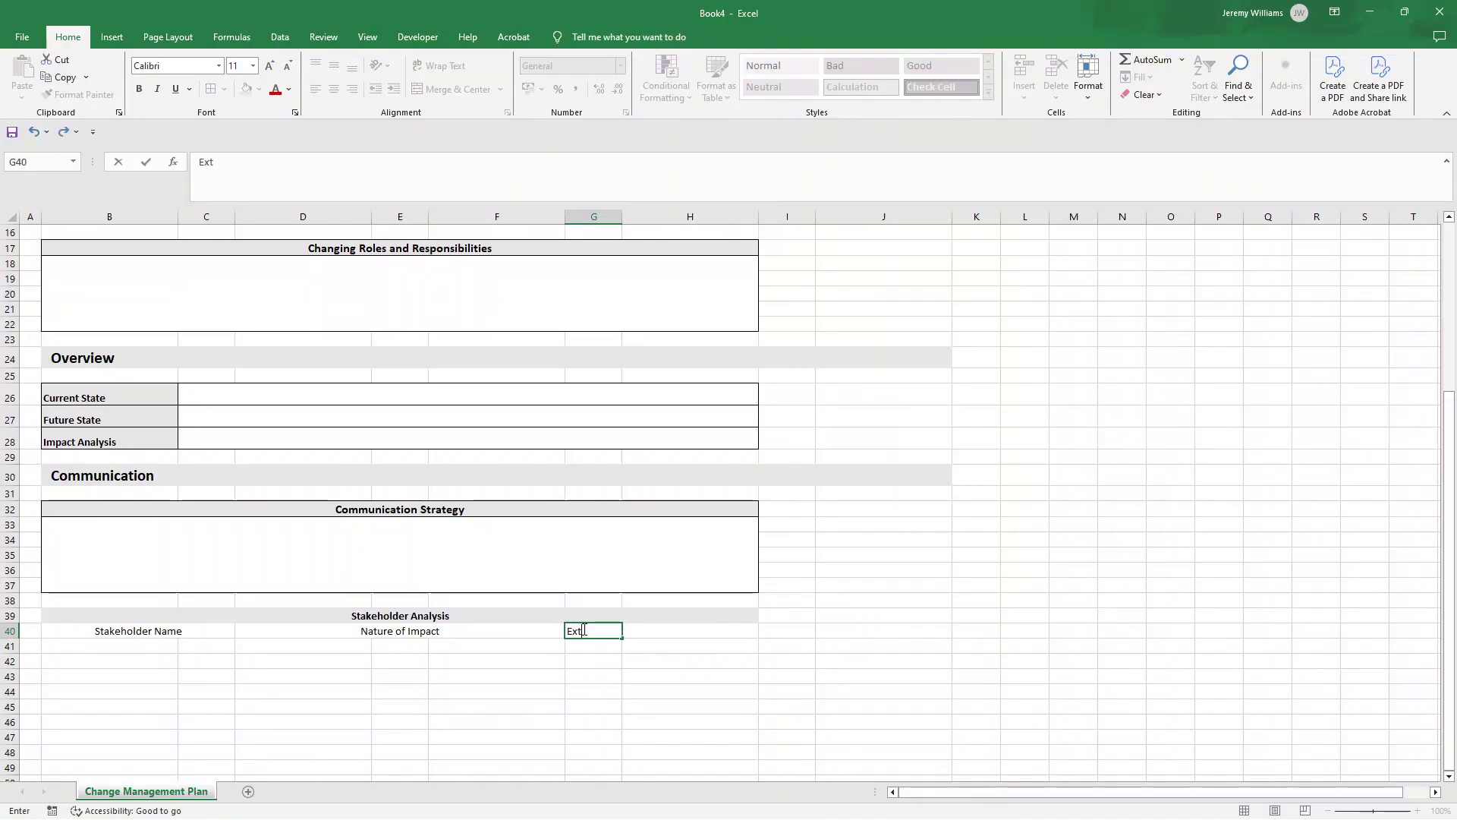
pyautogui.write('ent of Impact')
pyautogui.press('Return')
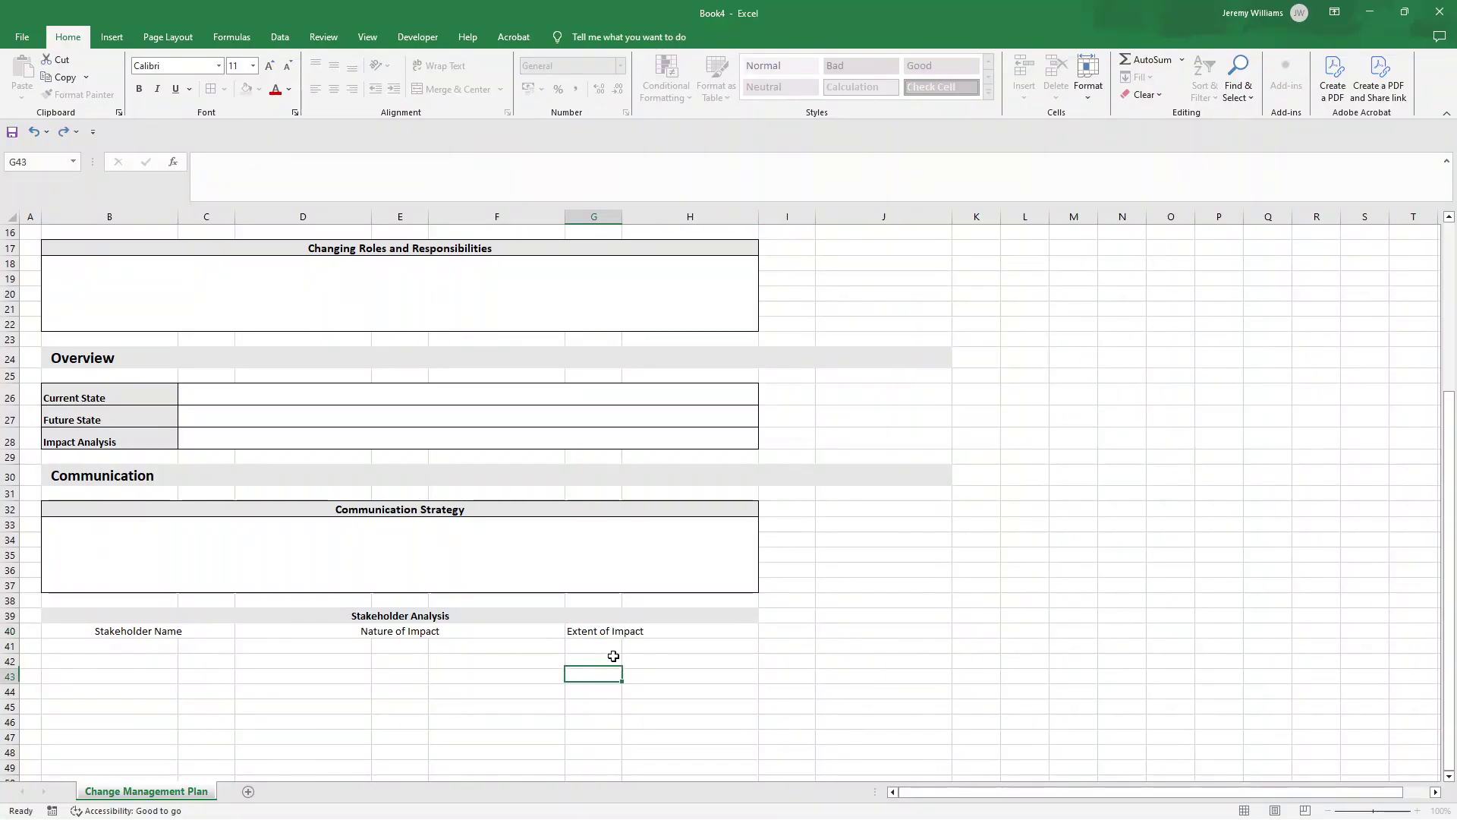
pyautogui.moveTo(607, 633); pyautogui.dragTo(651, 636)
pyautogui.click(452, 89)
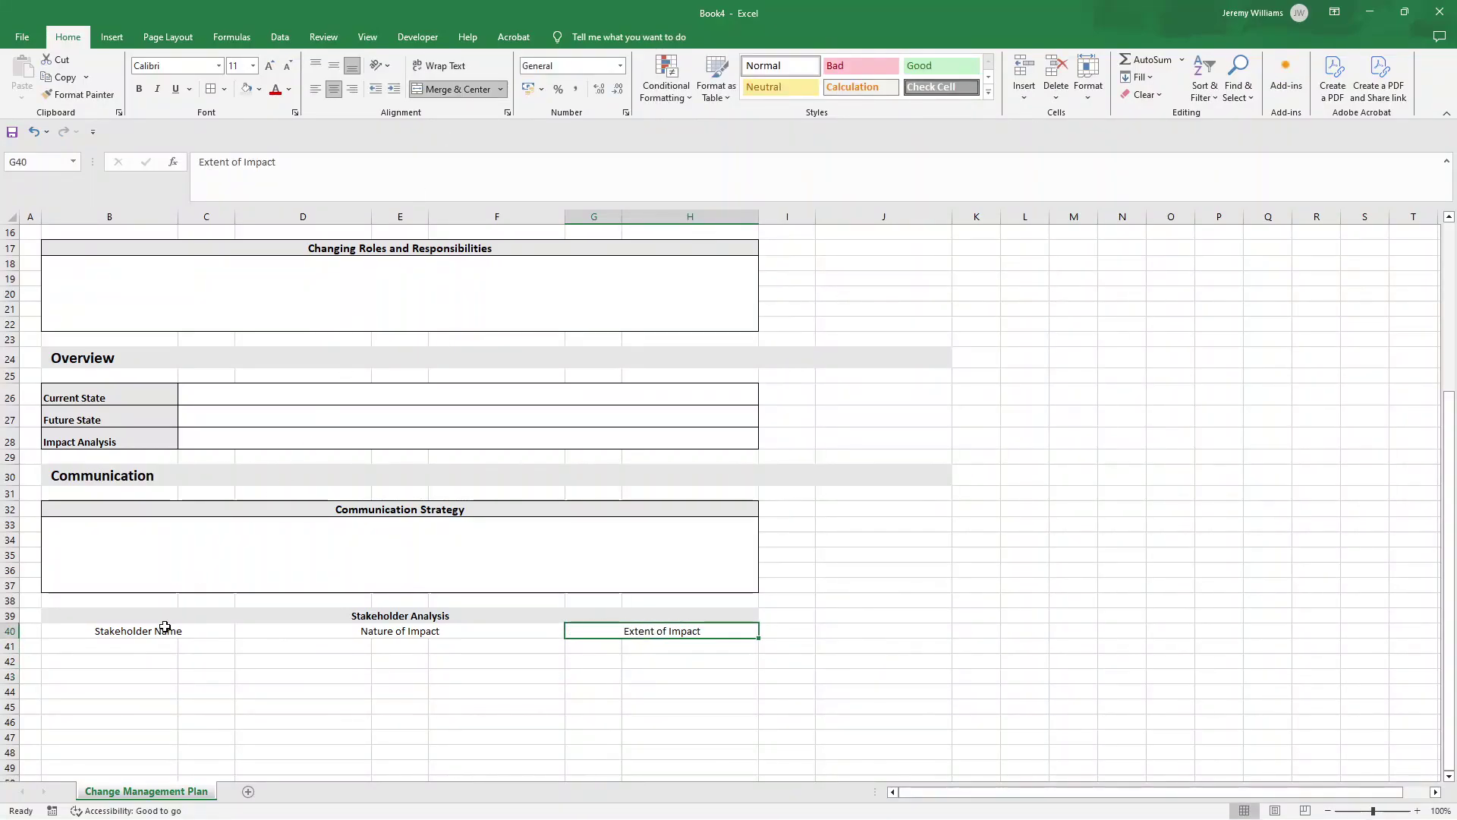
# Apply the light gray fill to the three column headers in B40:H40.
pyautogui.moveTo(165, 627); pyautogui.dragTo(595, 627)
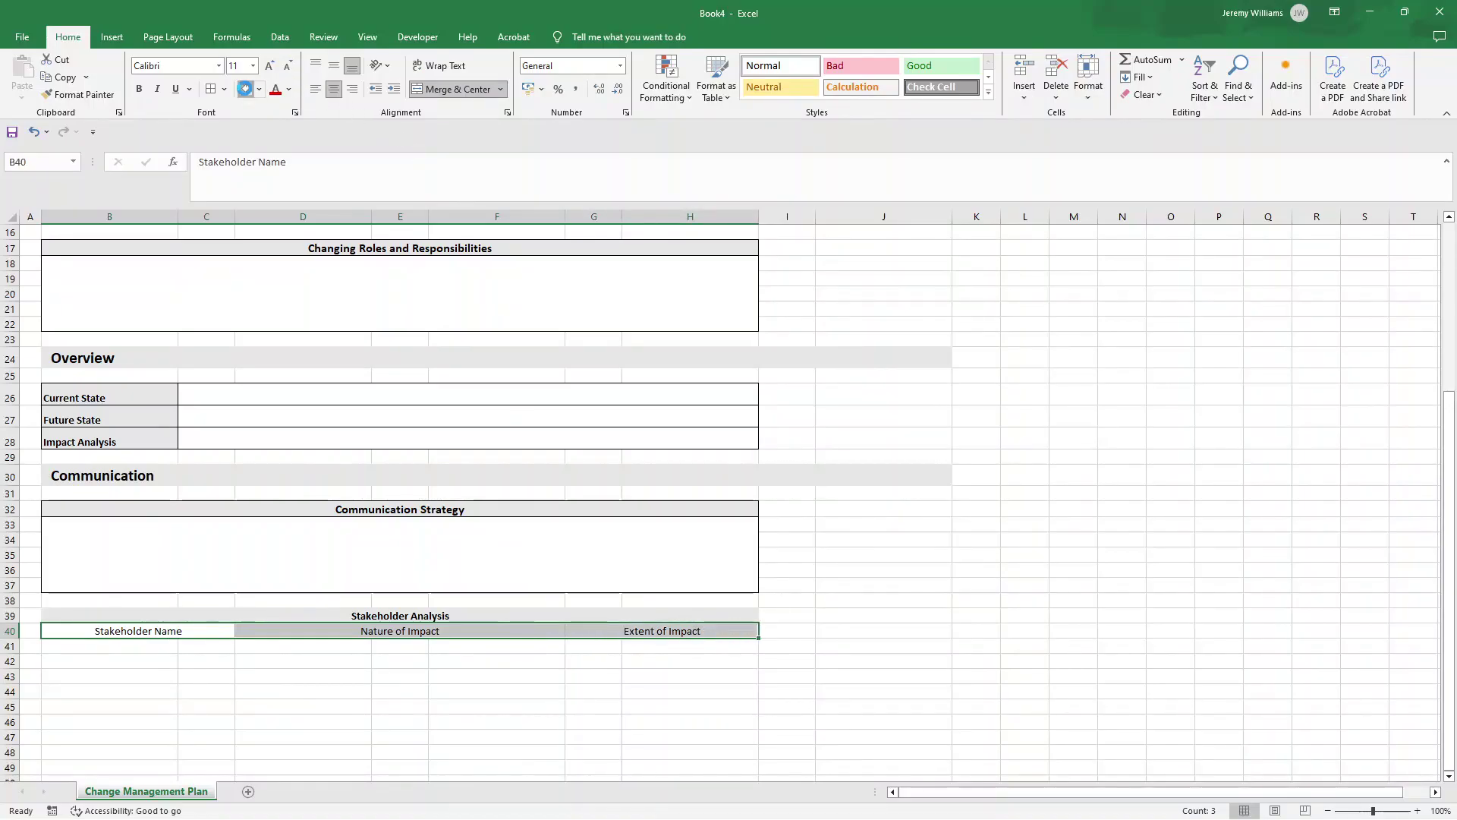
pyautogui.click(244, 89)
pyautogui.click(408, 631)
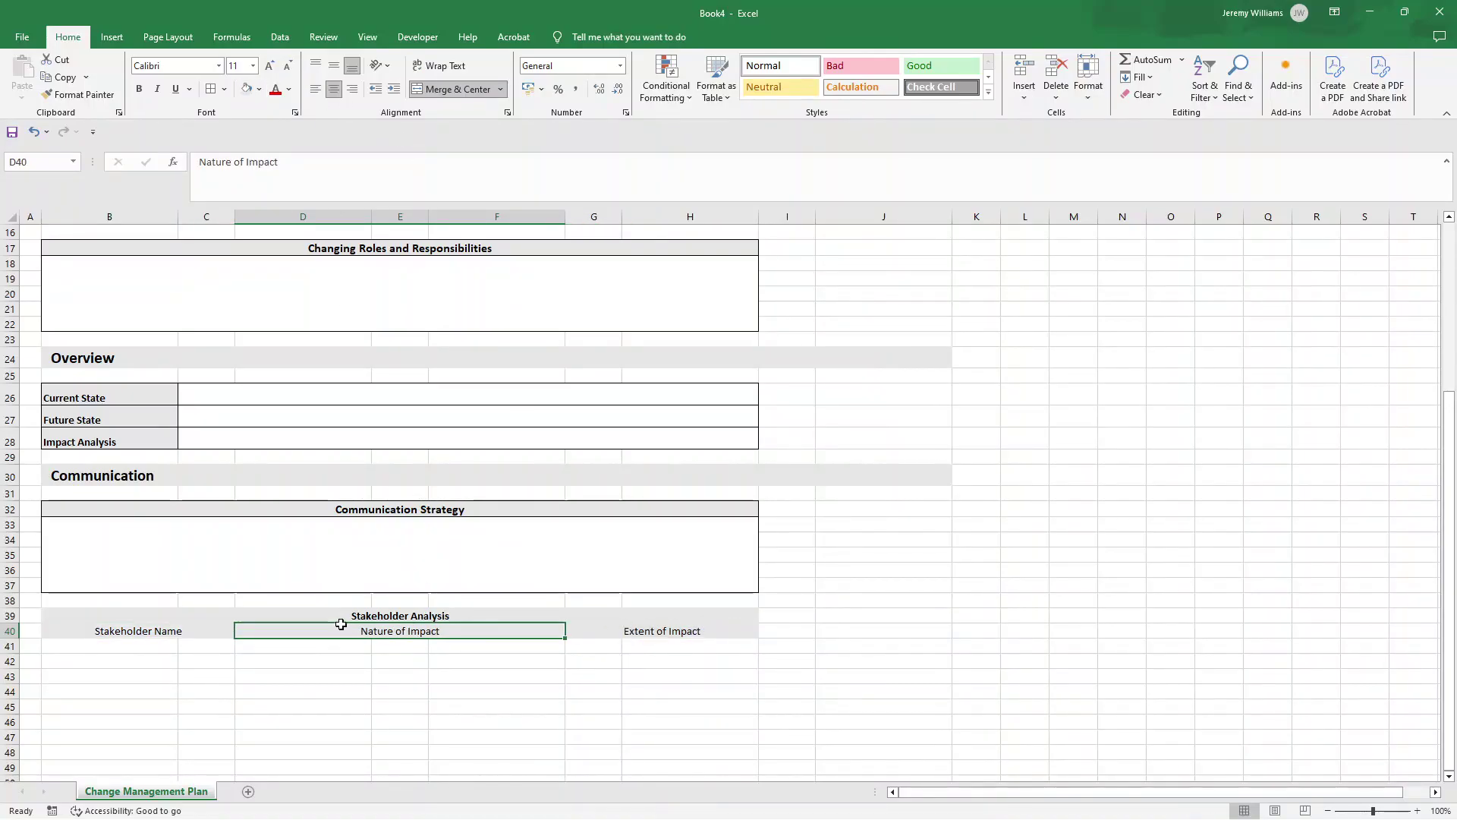
# Give the Stakeholder Analysis title row B39:H39 a darker gray fill than the column headers below it.
pyautogui.click(317, 619)
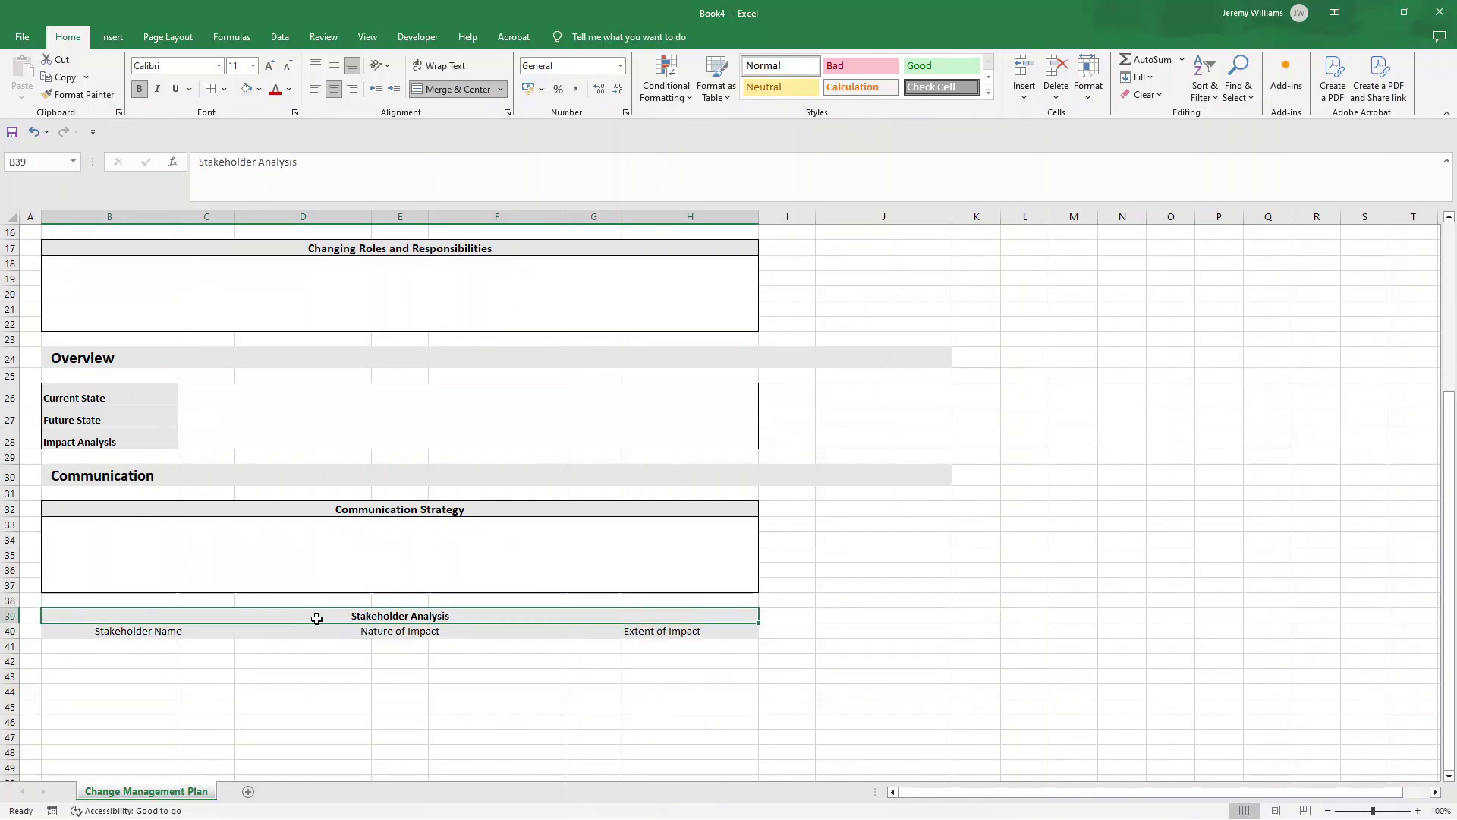
pyautogui.click(259, 89)
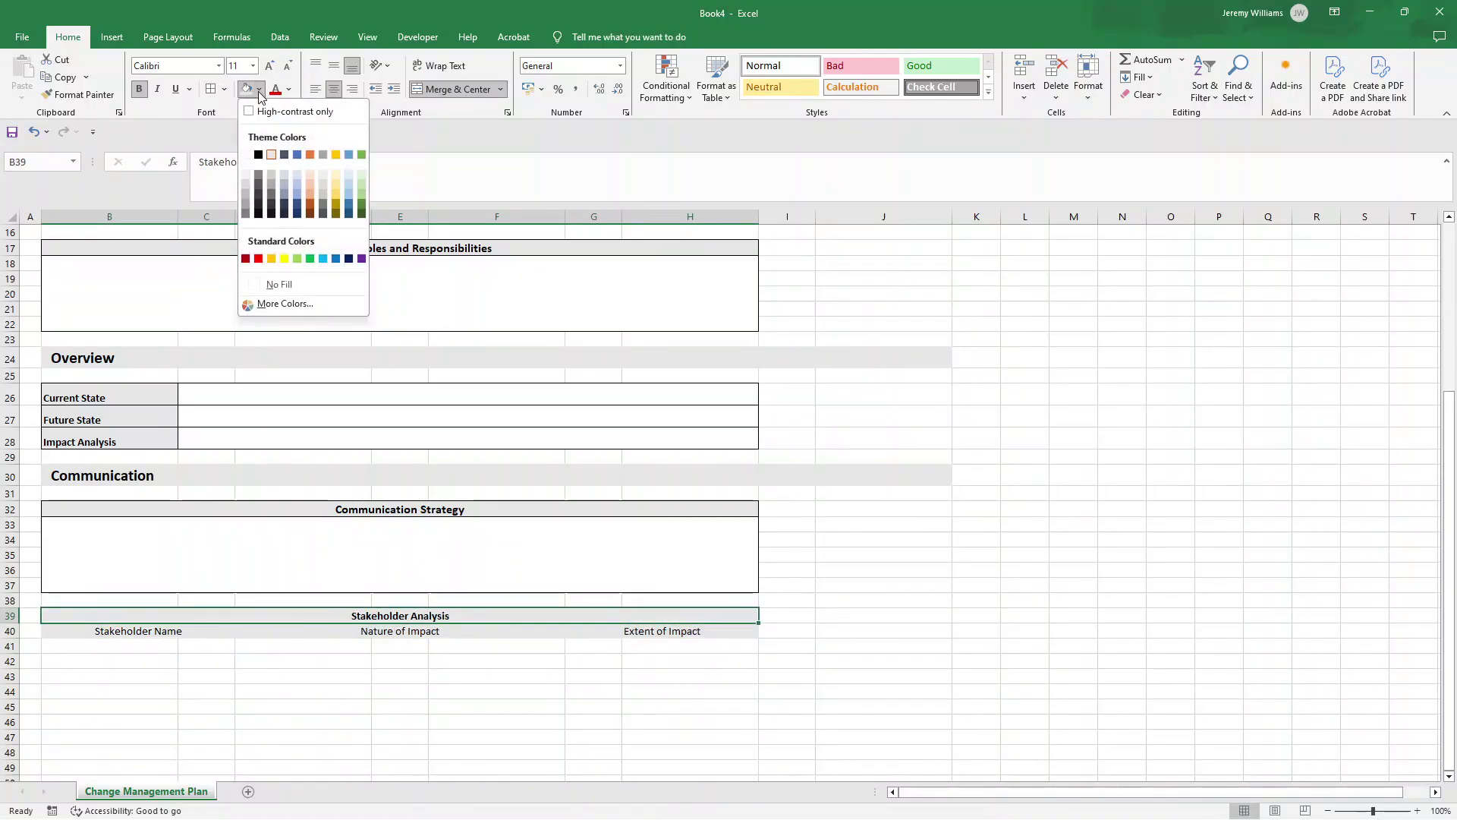
pyautogui.click(273, 174)
pyautogui.click(304, 636)
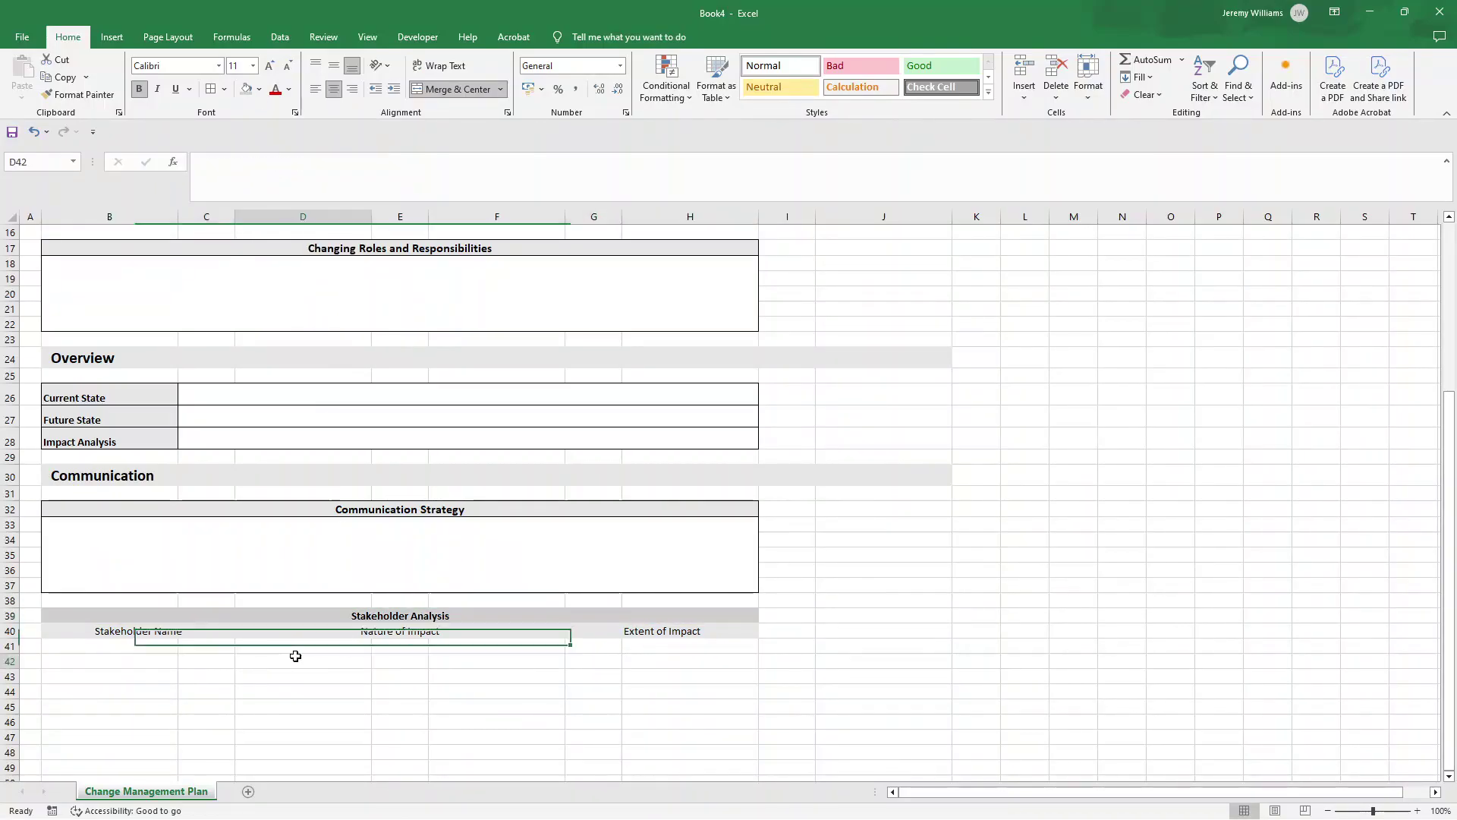
pyautogui.click(293, 659)
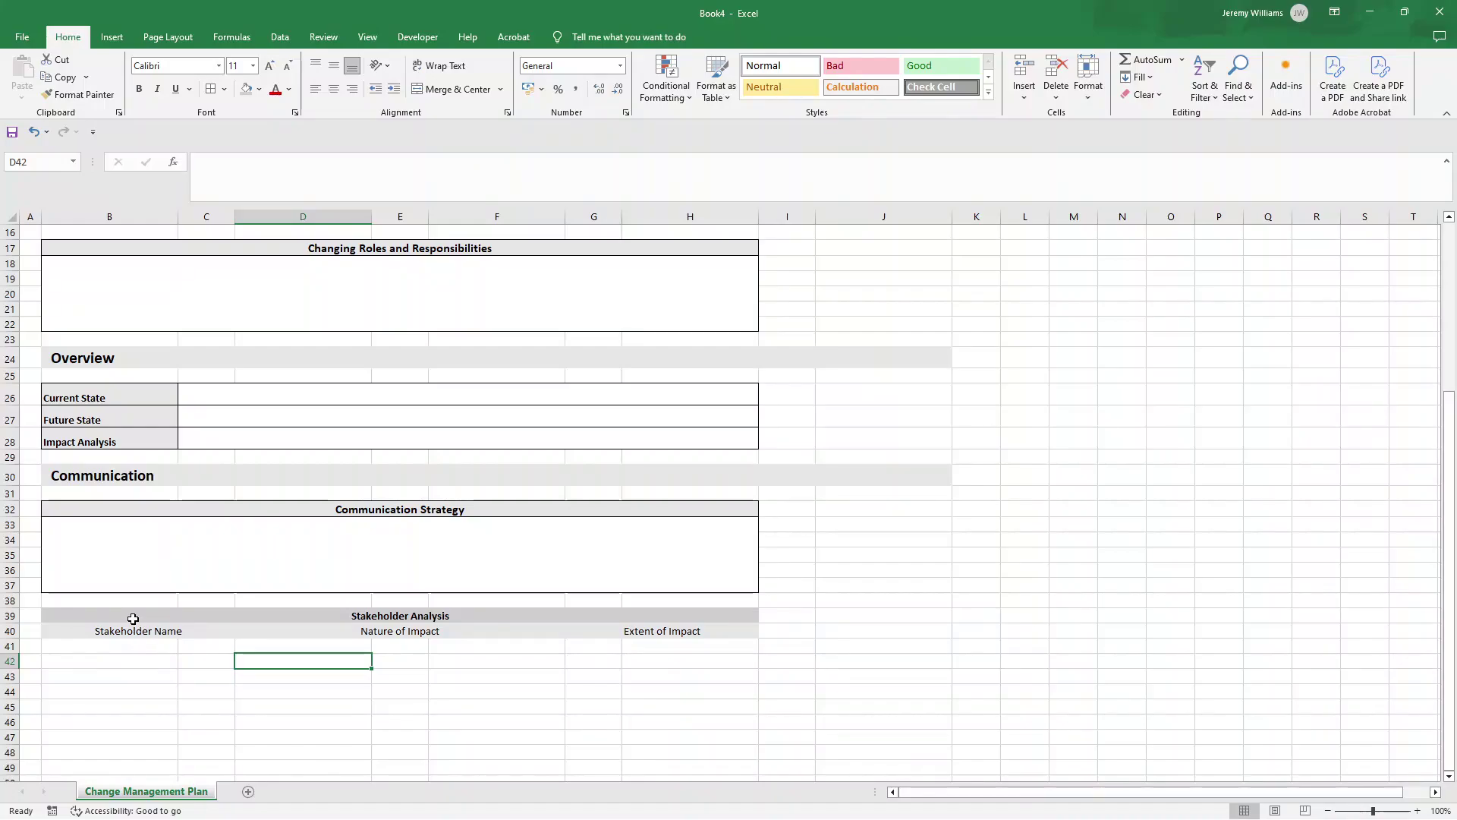
# Merge and center the blank cells across columns B:C under Stakeholder Name for rows 41 to 43.
pyautogui.moveTo(133, 618); pyautogui.dragTo(162, 749)
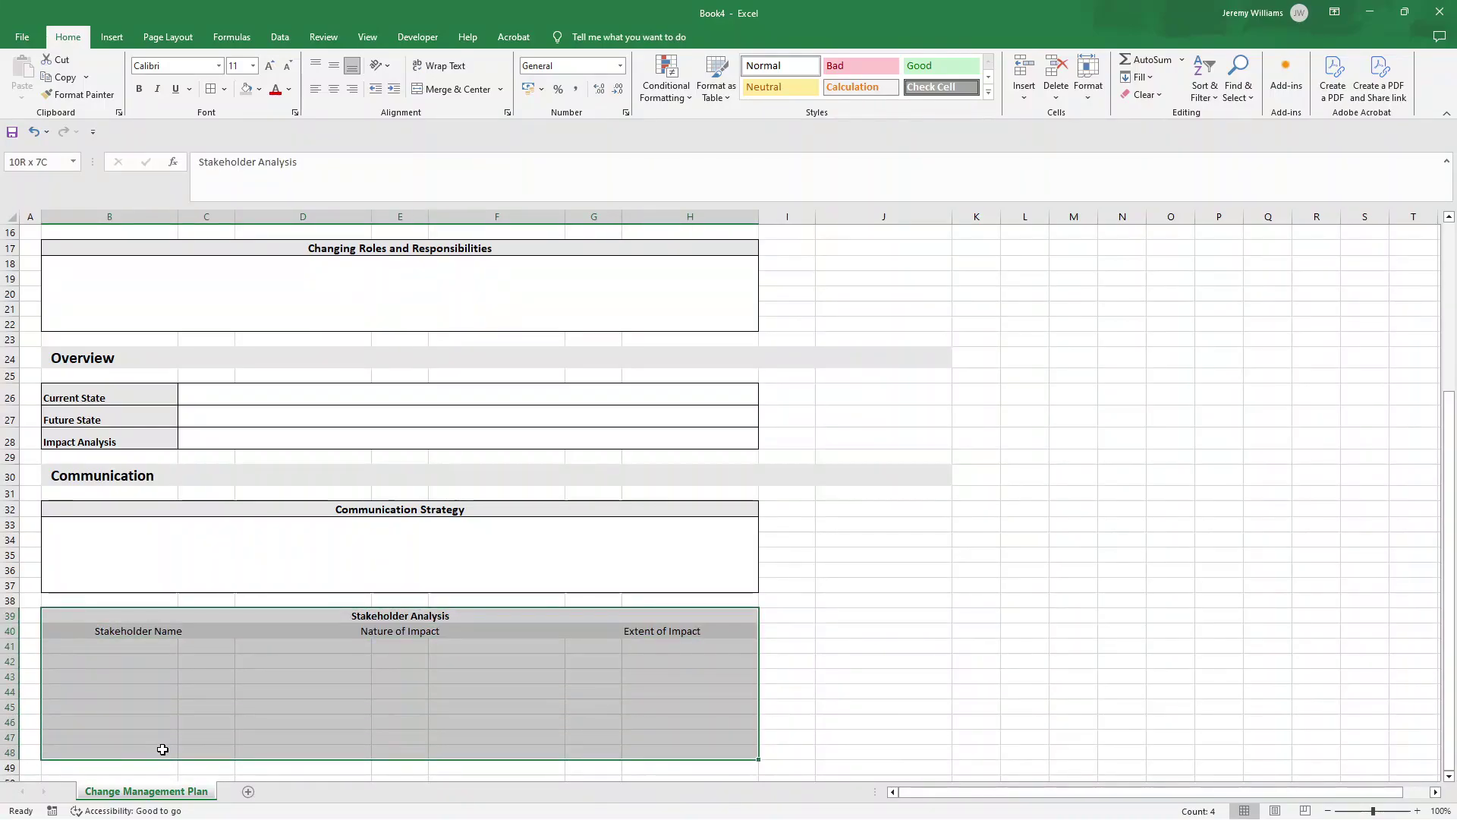
pyautogui.click(171, 630)
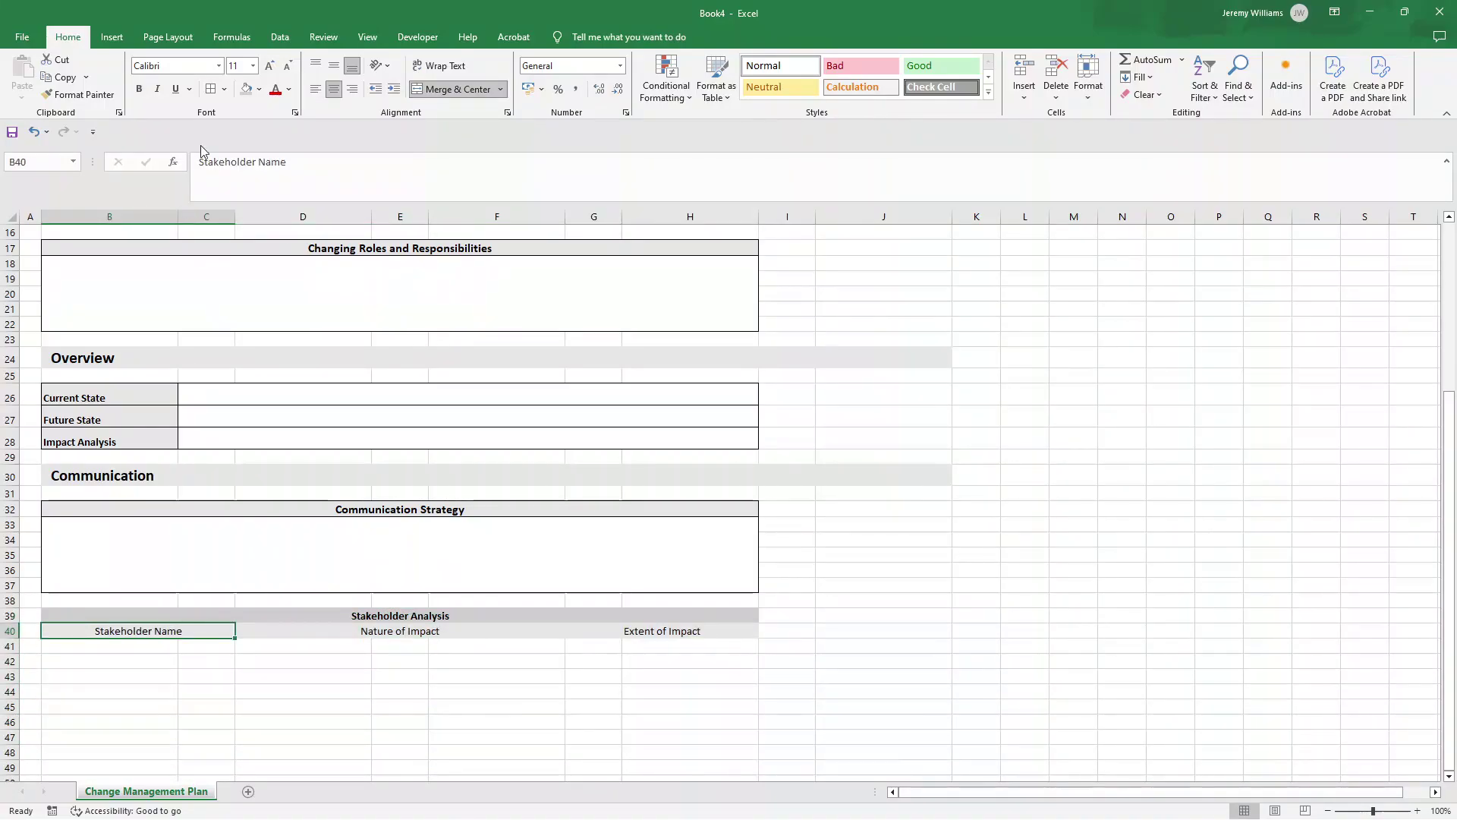
pyautogui.click(84, 94)
pyautogui.click(154, 647)
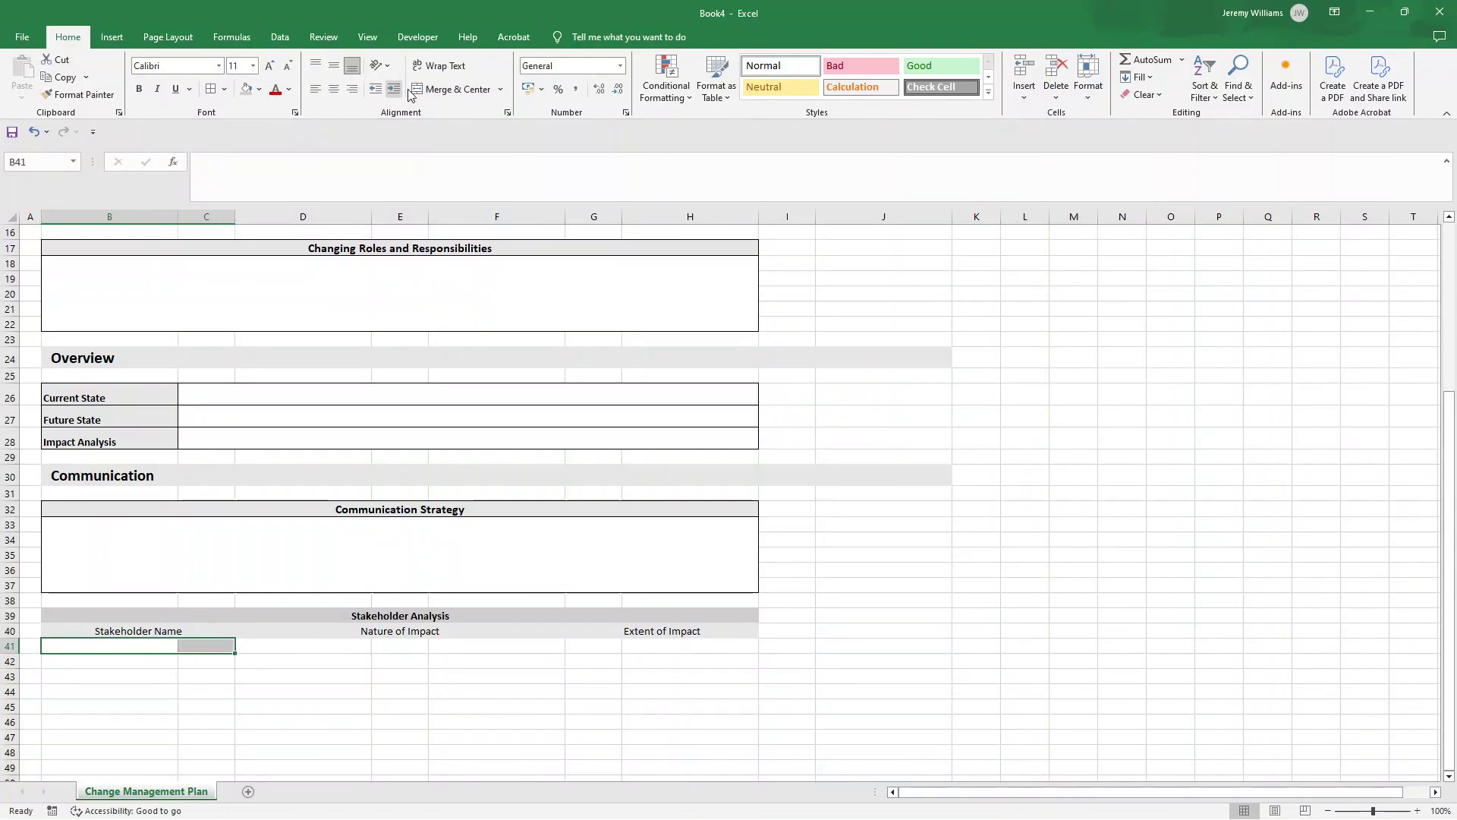
pyautogui.click(453, 89)
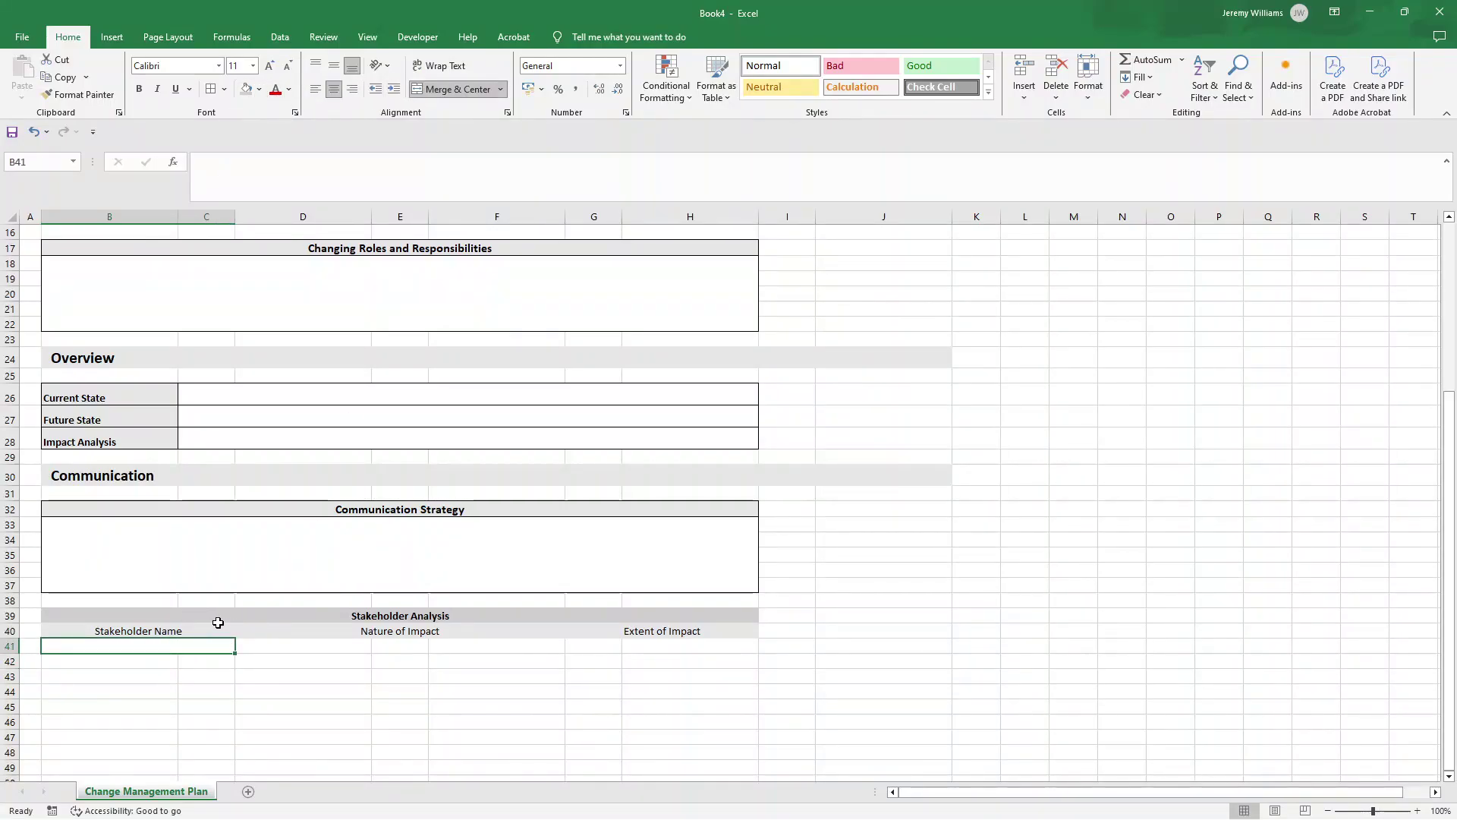
pyautogui.click(88, 94)
pyautogui.click(155, 667)
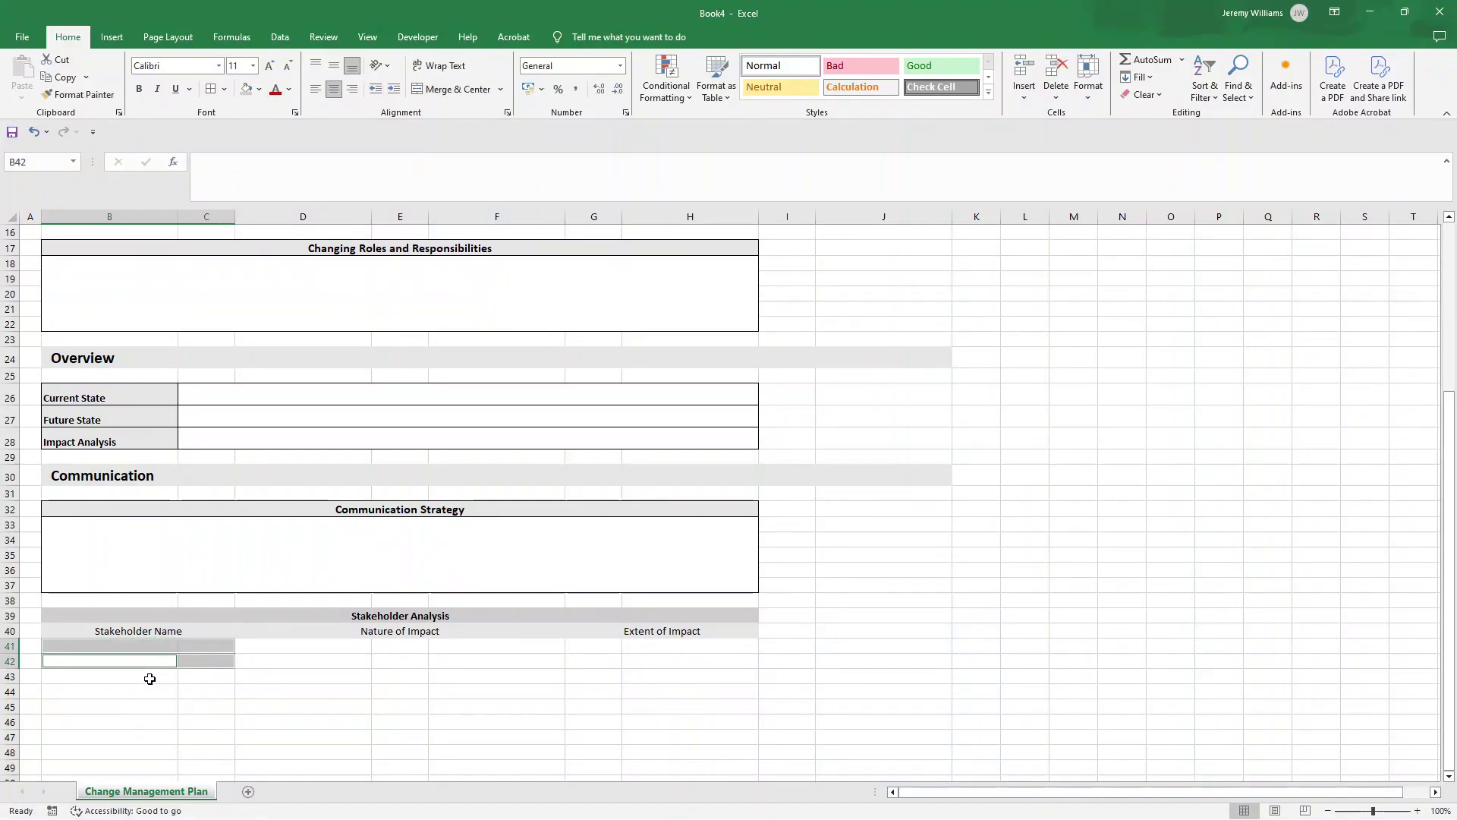
pyautogui.press('Down')
pyautogui.press('Down')
pyautogui.click(135, 649)
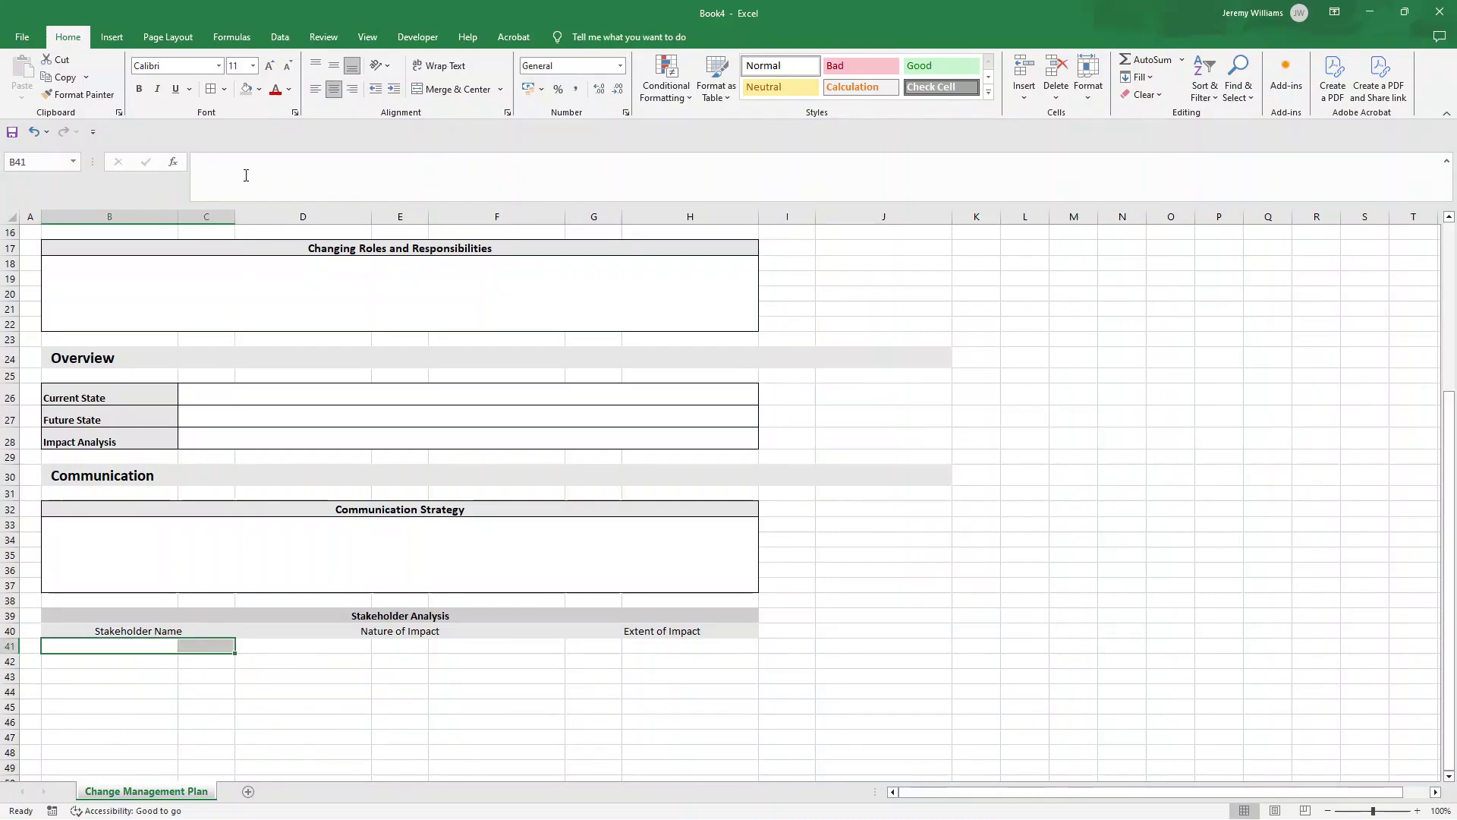
pyautogui.click(156, 662)
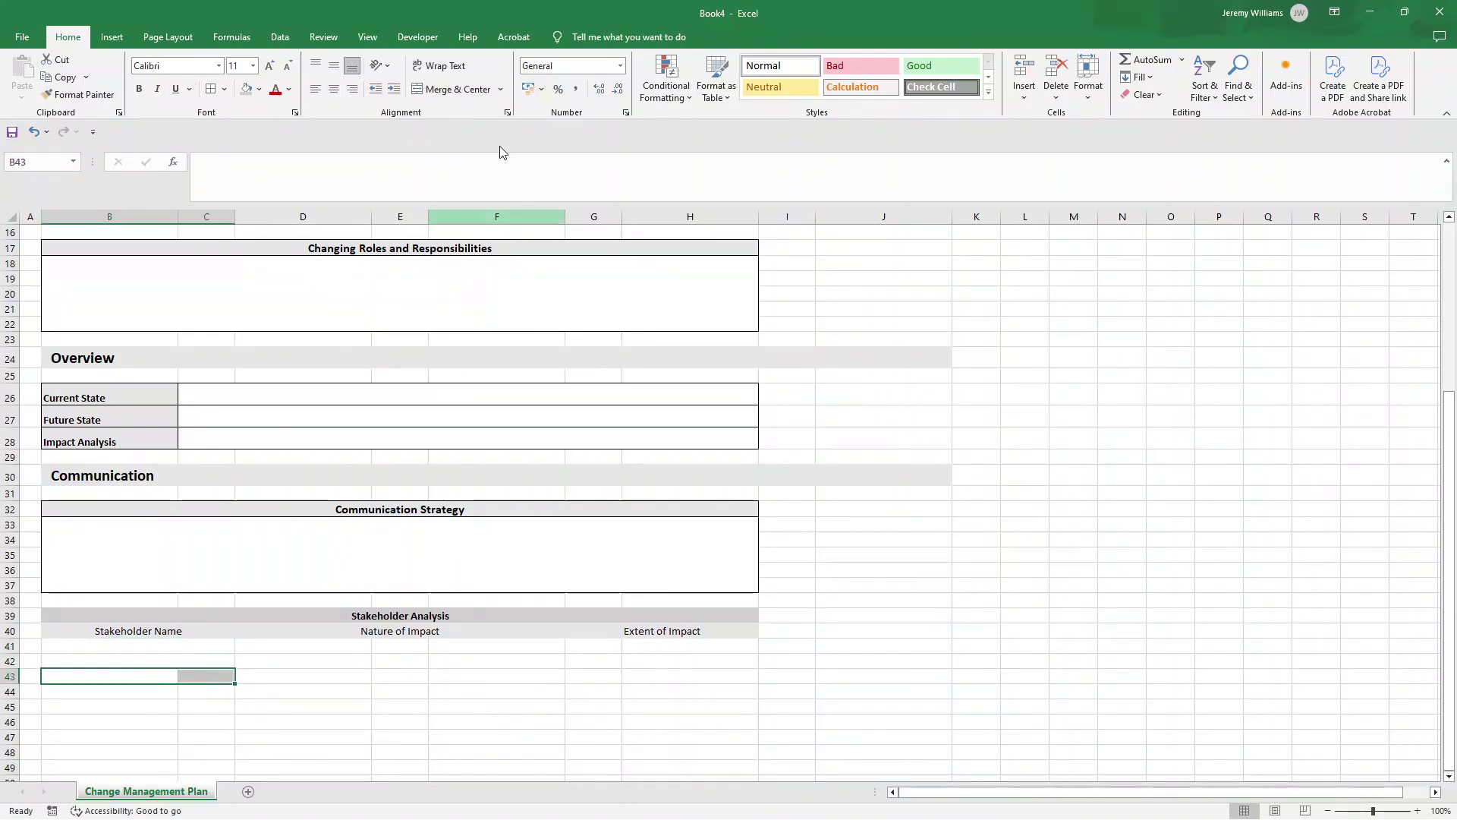
# Merge and center the Nature of Impact cells D41:F41 and D42:F42, each row separately.
pyautogui.moveTo(266, 646); pyautogui.dragTo(531, 646)
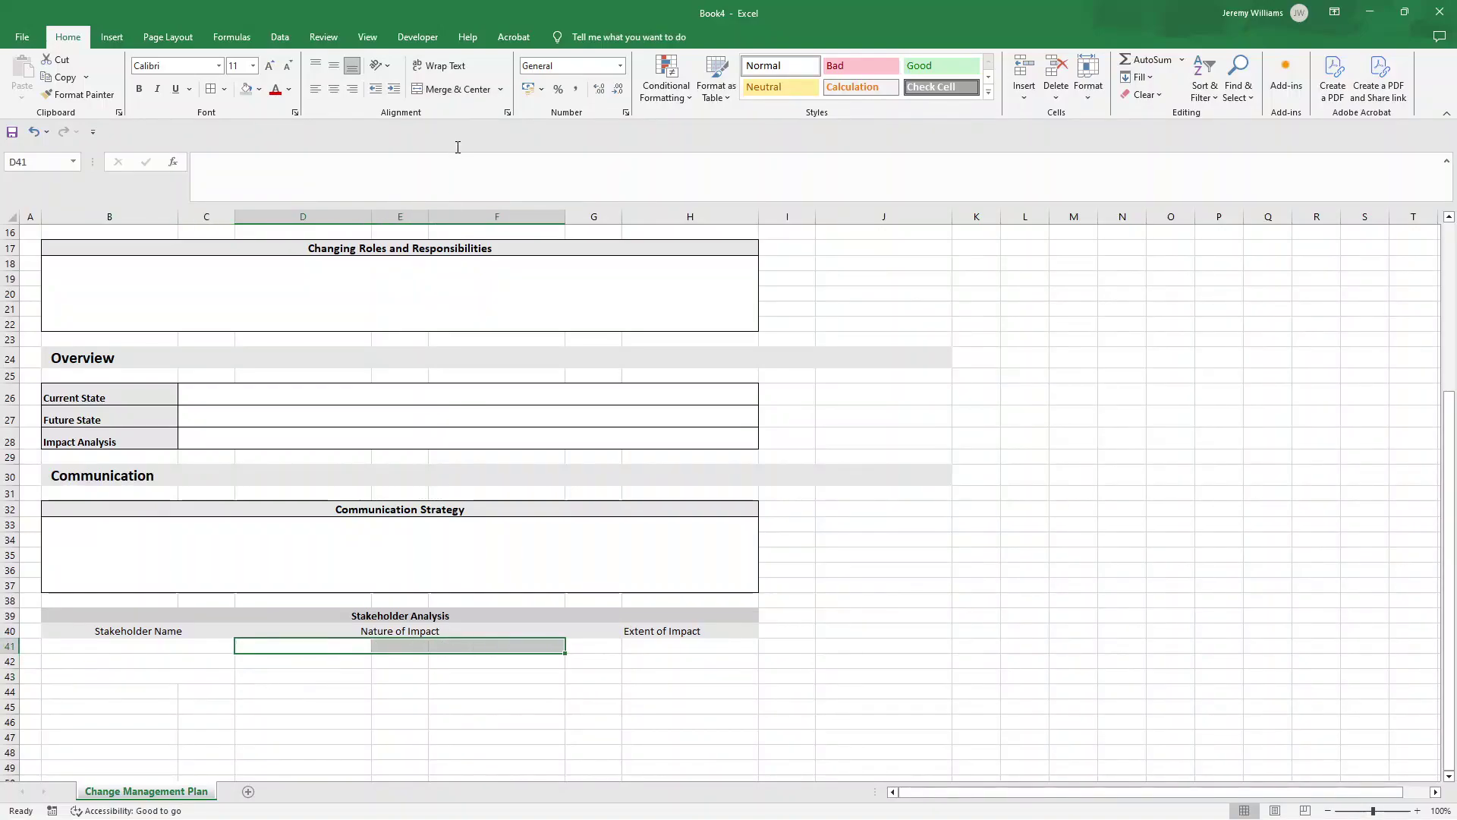
pyautogui.click(455, 89)
pyautogui.moveTo(305, 663); pyautogui.dragTo(531, 660)
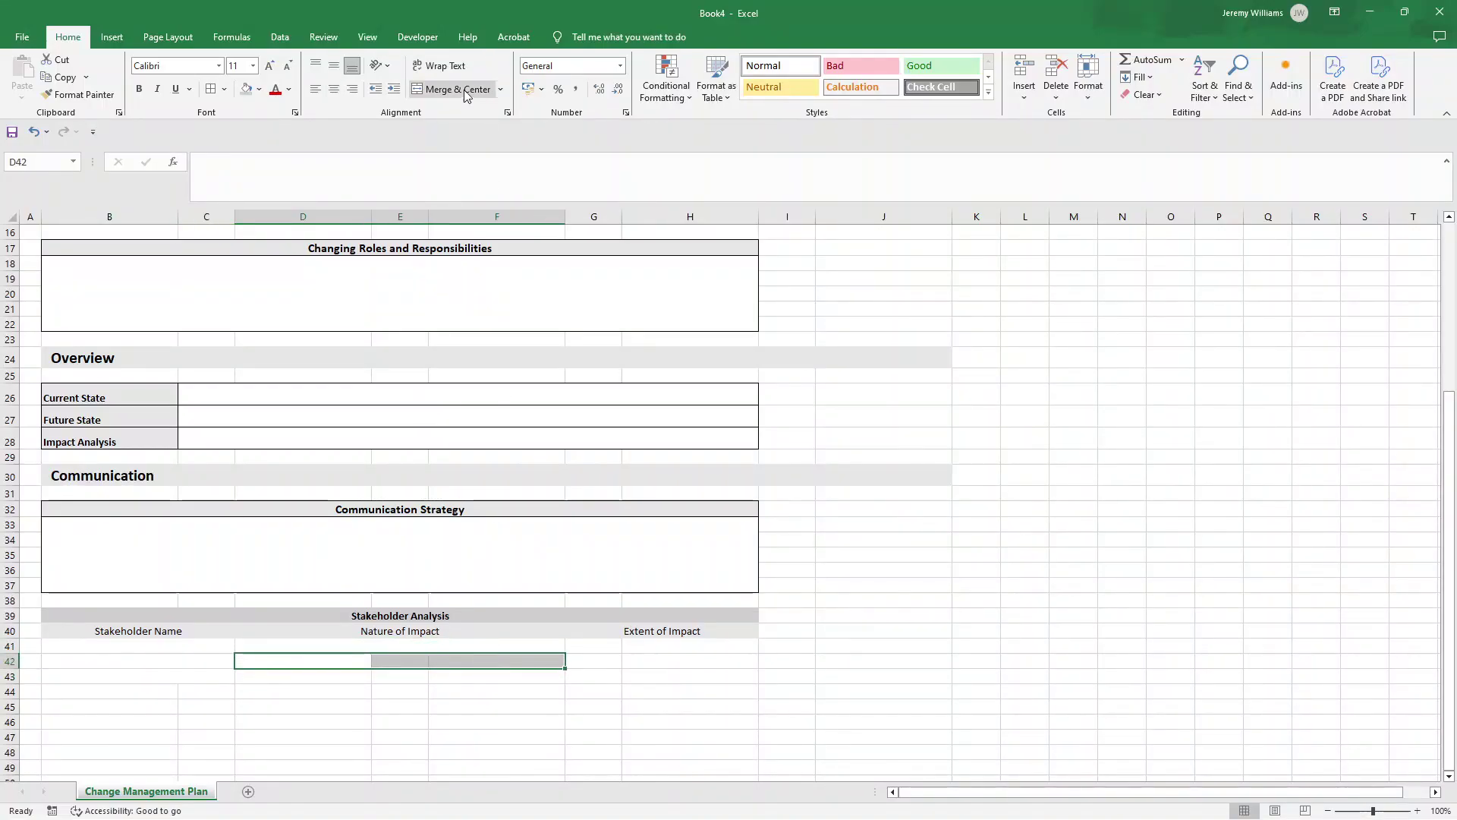
pyautogui.click(455, 89)
# Apply all borders to the Stakeholder Analysis table B39:H45, and merge and center B44:C44 and B45:C45 as separate rows.
pyautogui.moveTo(94, 622); pyautogui.dragTo(270, 707)
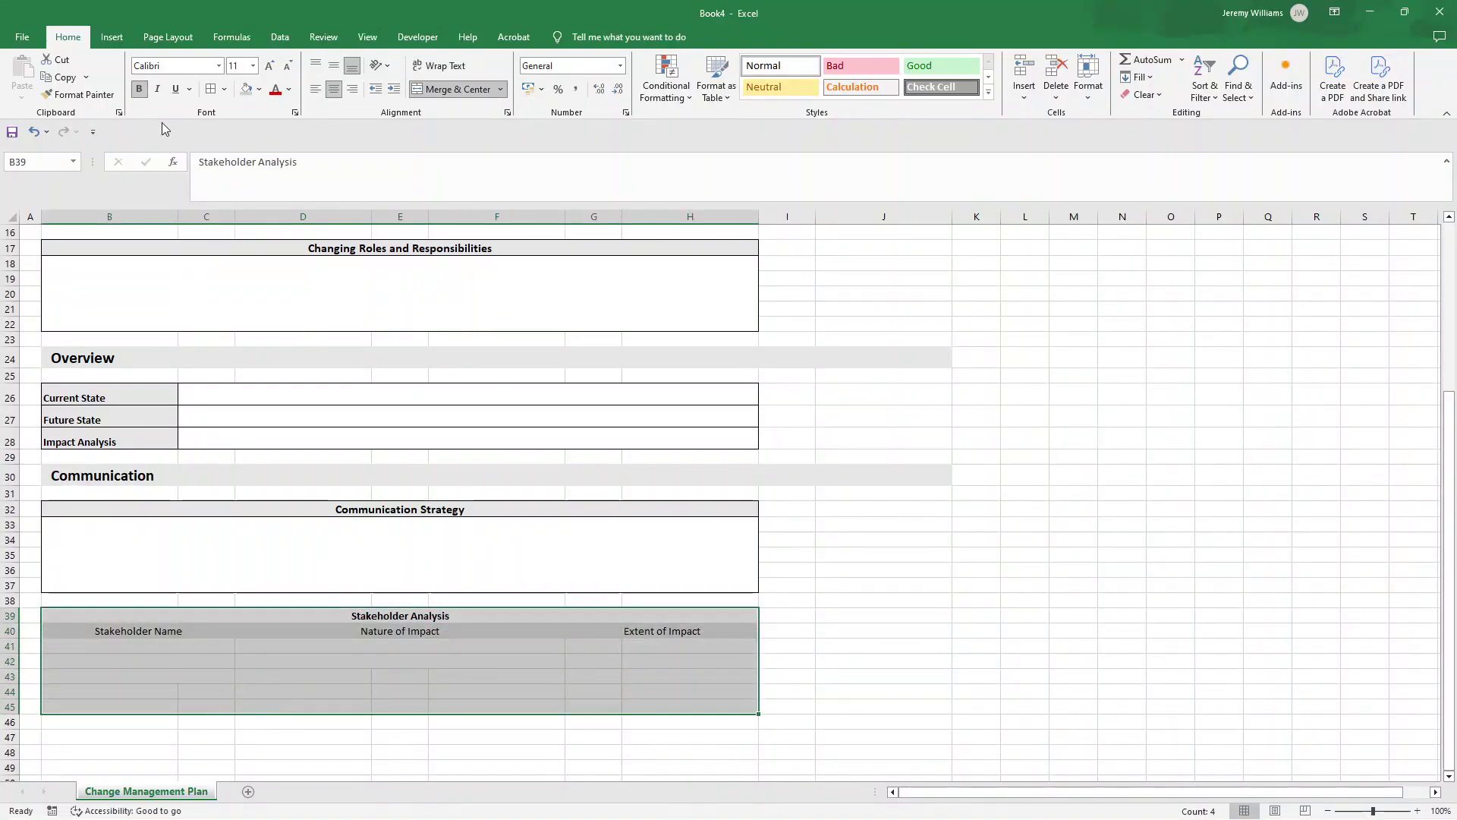
pyautogui.click(211, 91)
pyautogui.moveTo(156, 689); pyautogui.dragTo(207, 706)
pyautogui.click(456, 89)
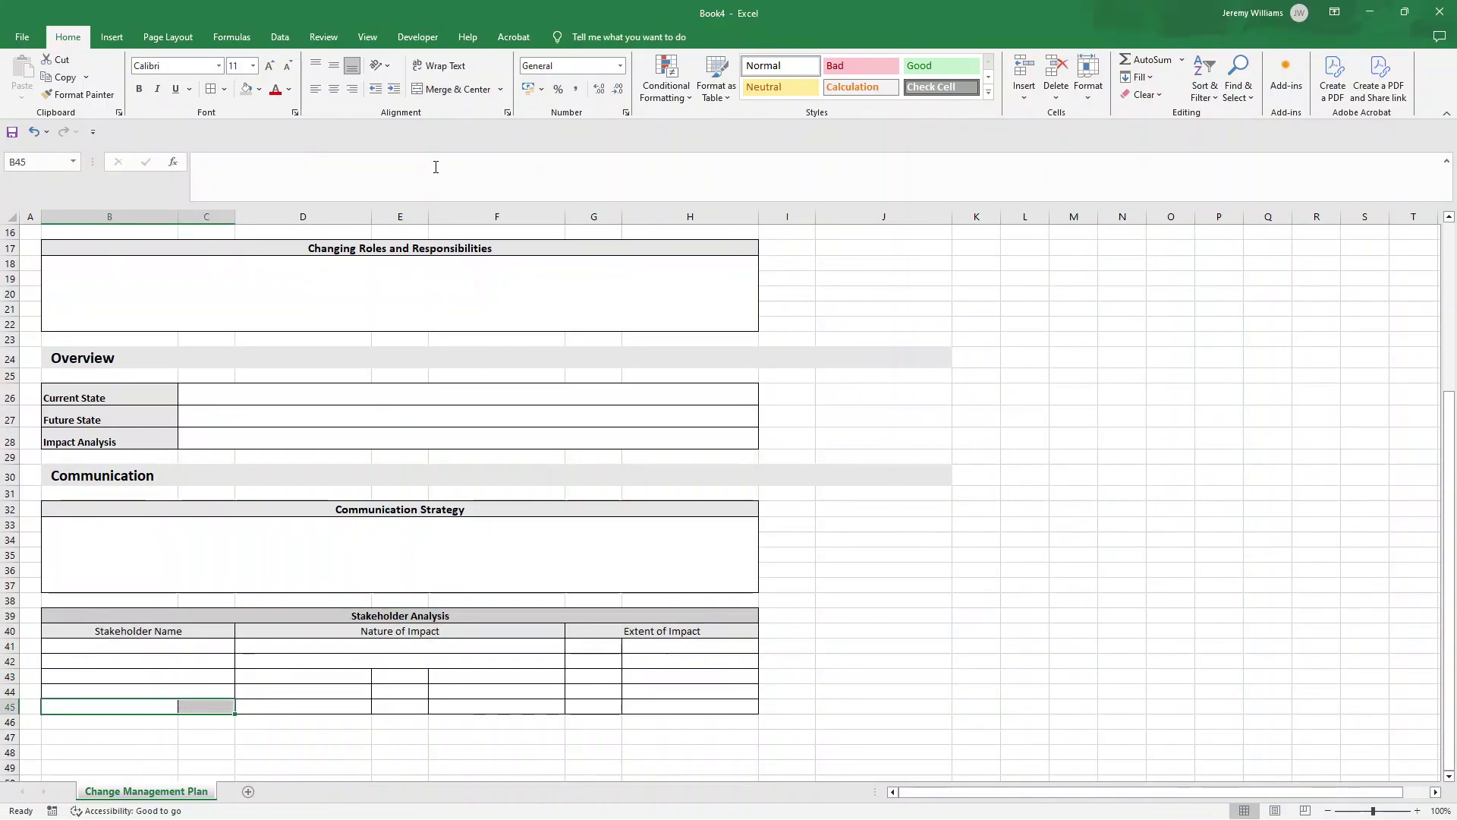
pyautogui.click(448, 91)
# Merge and center the remaining Nature of Impact cells across D:F in rows 43, 44 and 45, each row separately.
pyautogui.click(312, 648)
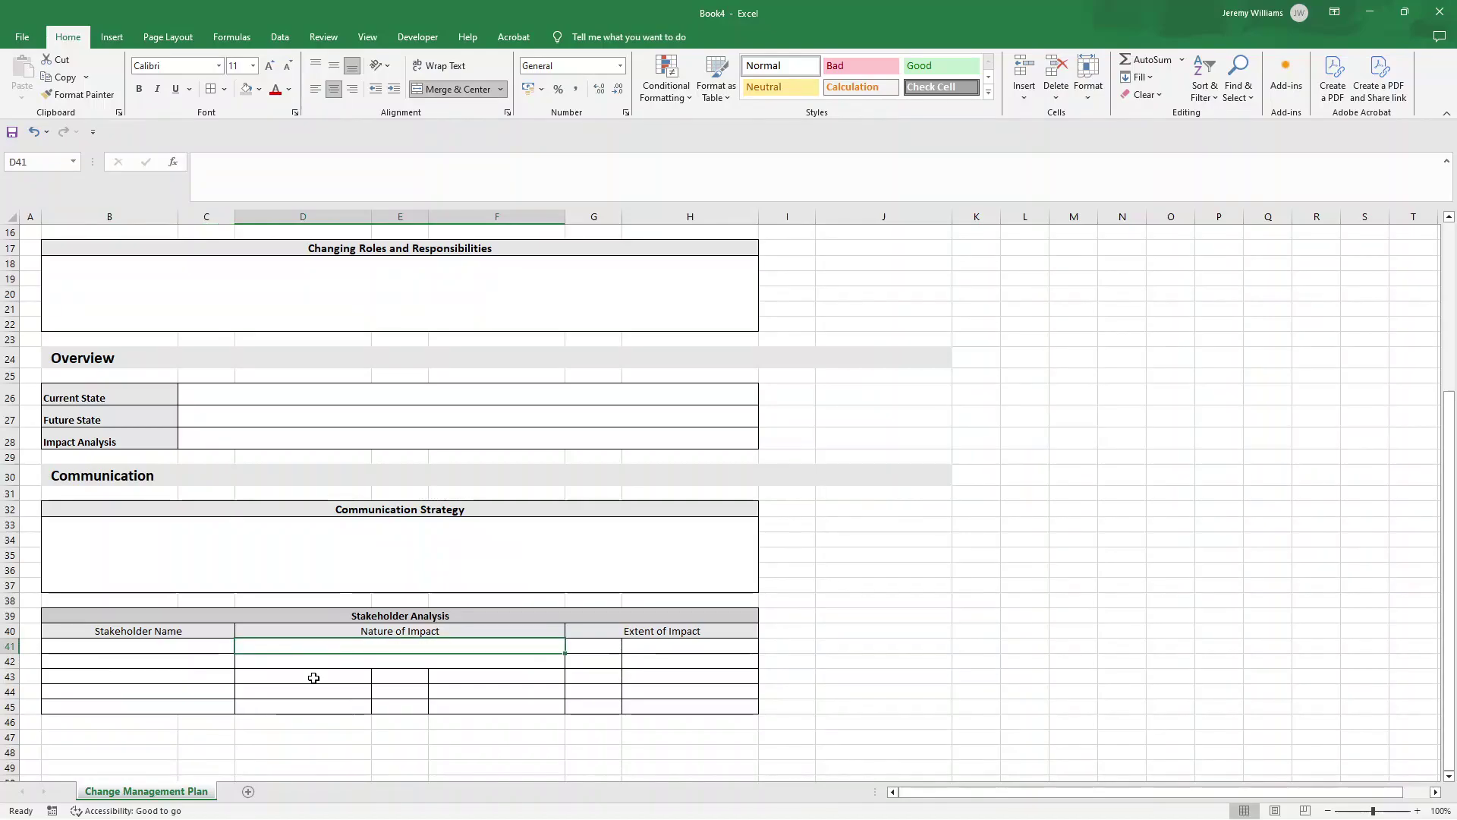
pyautogui.moveTo(312, 676); pyautogui.dragTo(531, 676)
pyautogui.click(442, 95)
pyautogui.moveTo(348, 706); pyautogui.dragTo(532, 705)
pyautogui.click(429, 91)
pyautogui.moveTo(354, 691); pyautogui.dragTo(531, 691)
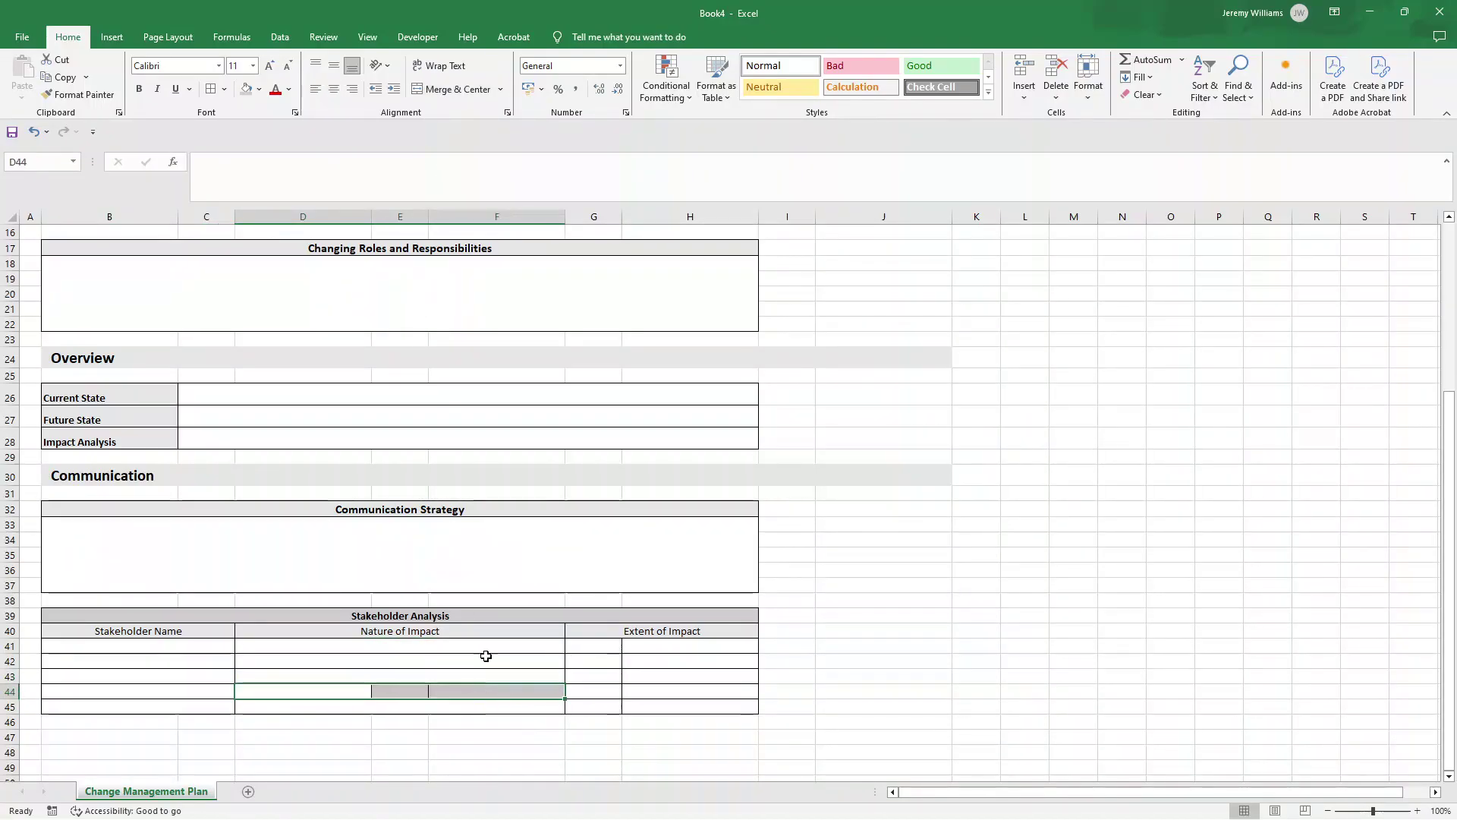
pyautogui.click(448, 90)
# Merge and center the Extent of Impact cells across G:H for each of rows 41 to 45.
pyautogui.moveTo(614, 646); pyautogui.dragTo(683, 645)
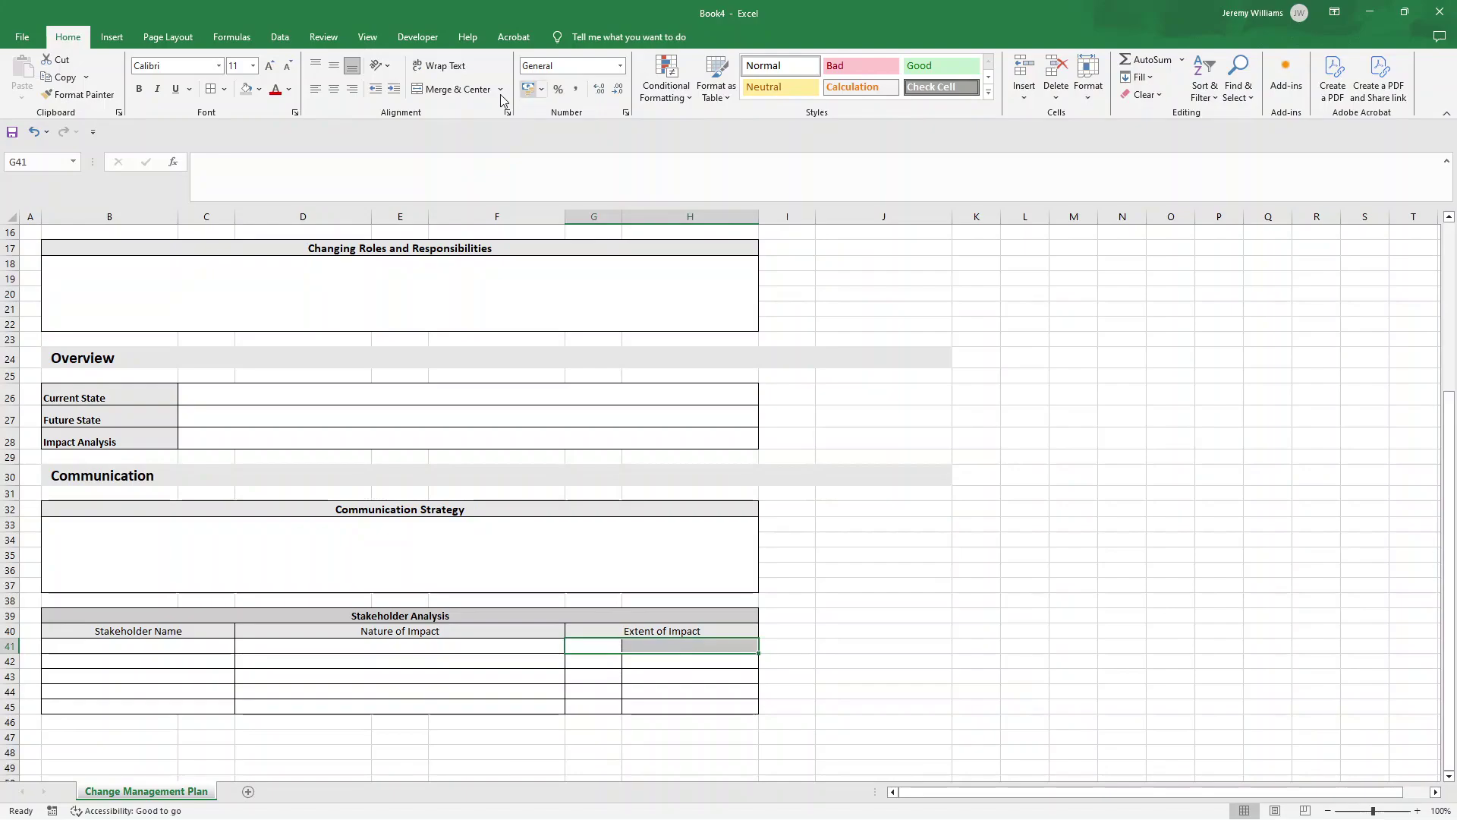
pyautogui.click(447, 90)
pyautogui.click(615, 661)
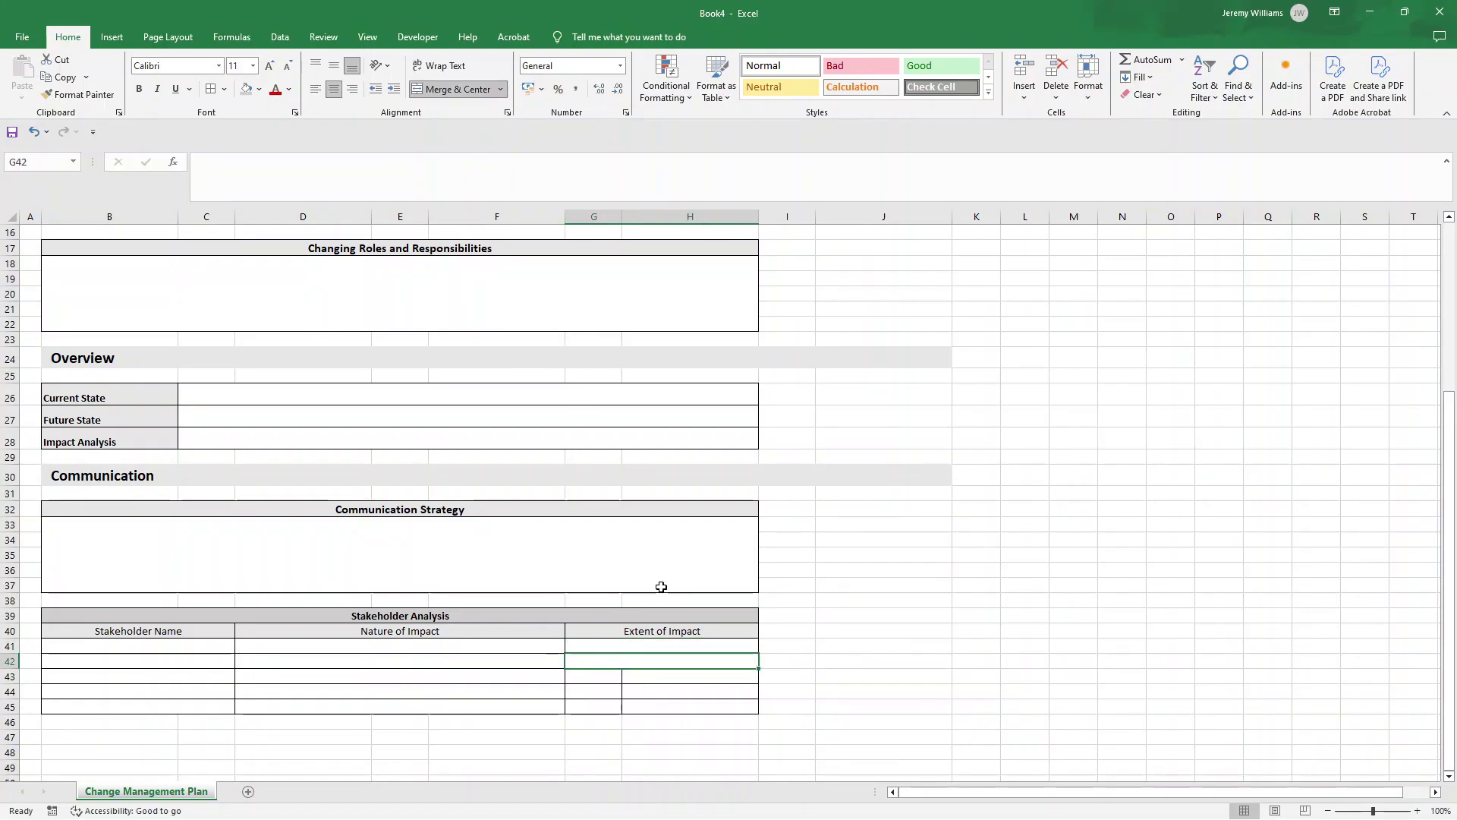
pyautogui.moveTo(599, 674); pyautogui.dragTo(629, 690)
pyautogui.click(451, 97)
pyautogui.click(454, 90)
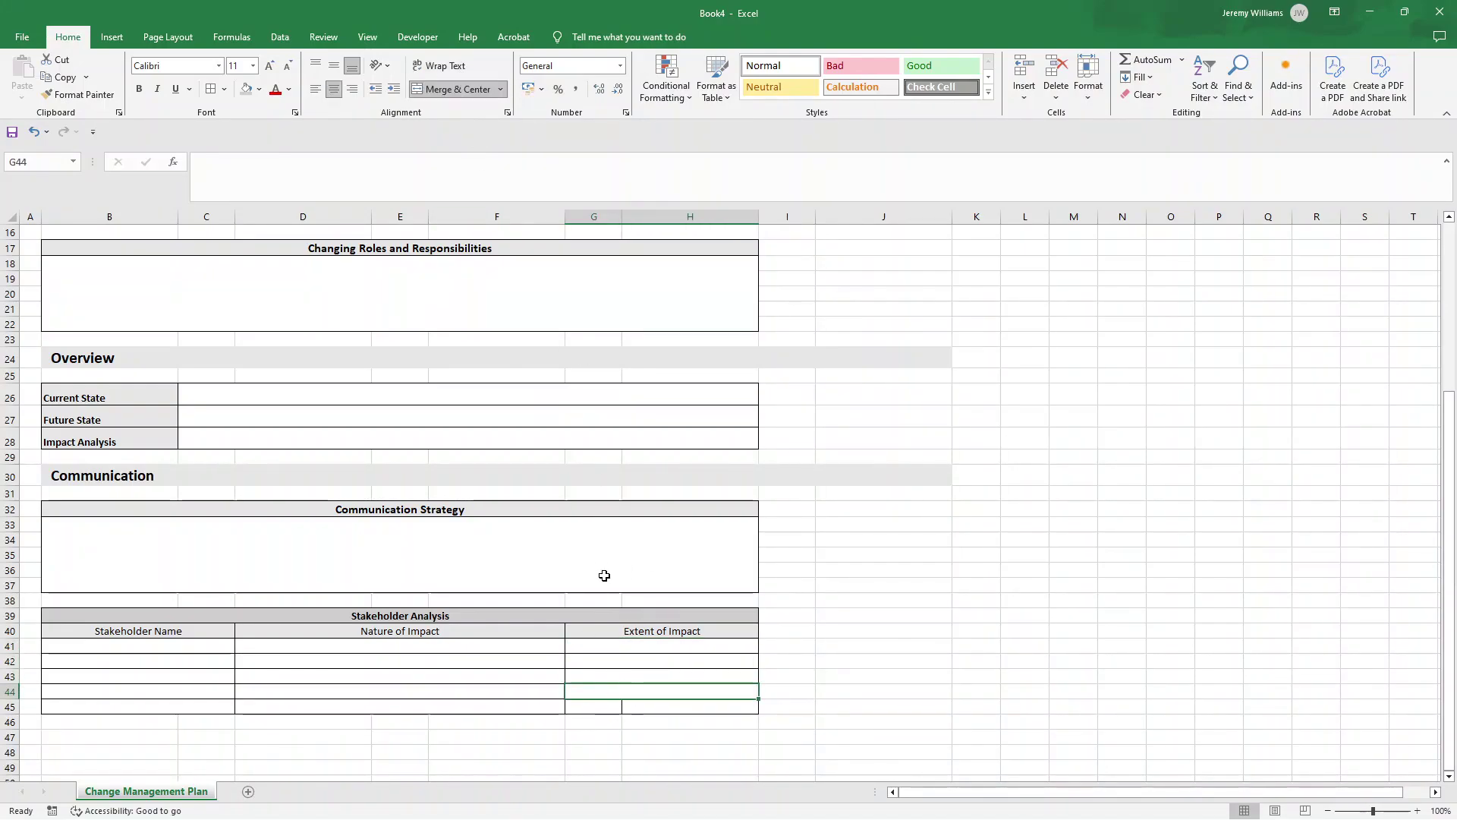
pyautogui.click(599, 711)
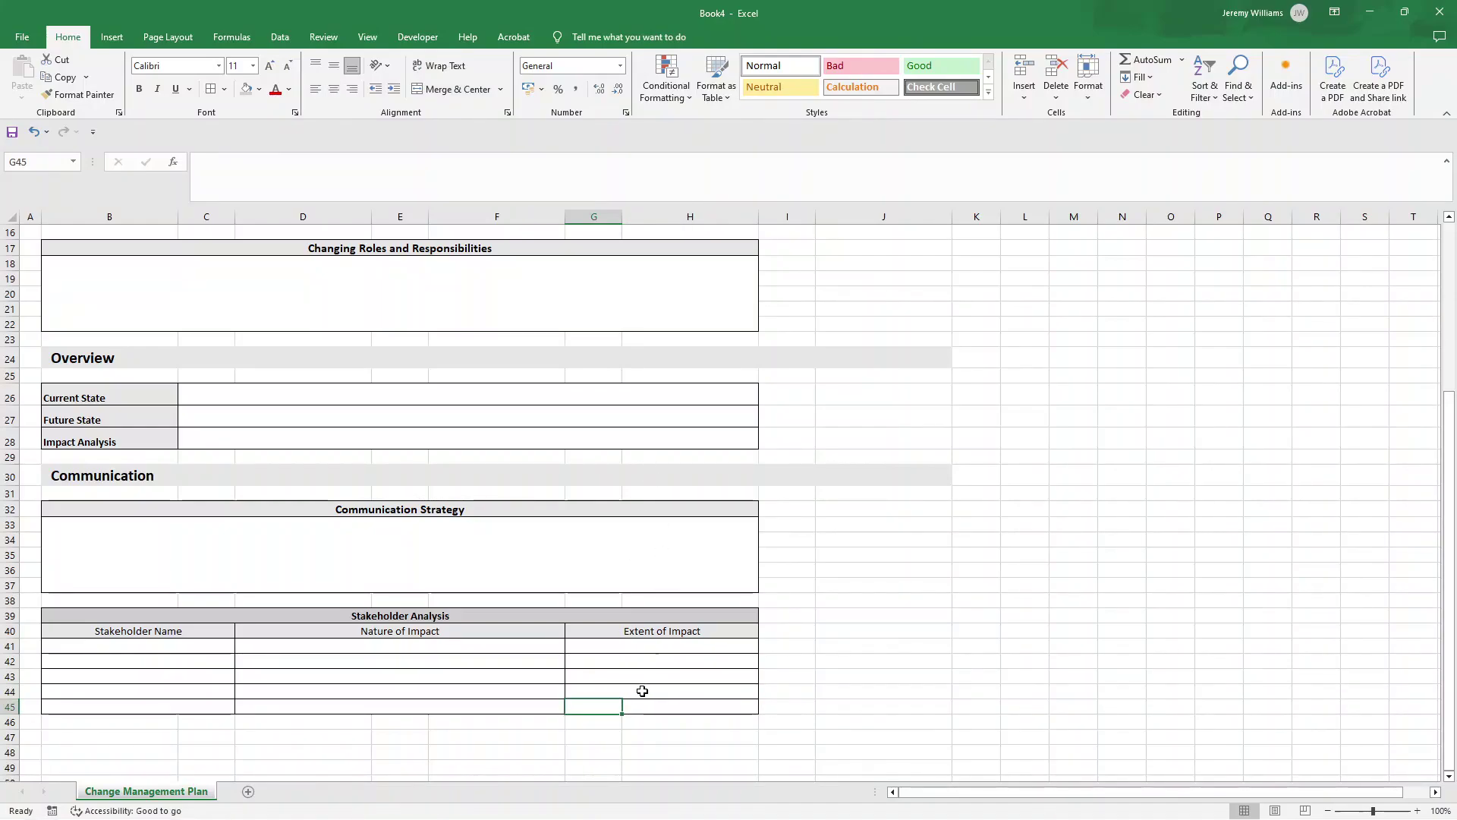
pyautogui.moveTo(641, 707); pyautogui.dragTo(604, 707)
pyautogui.click(454, 90)
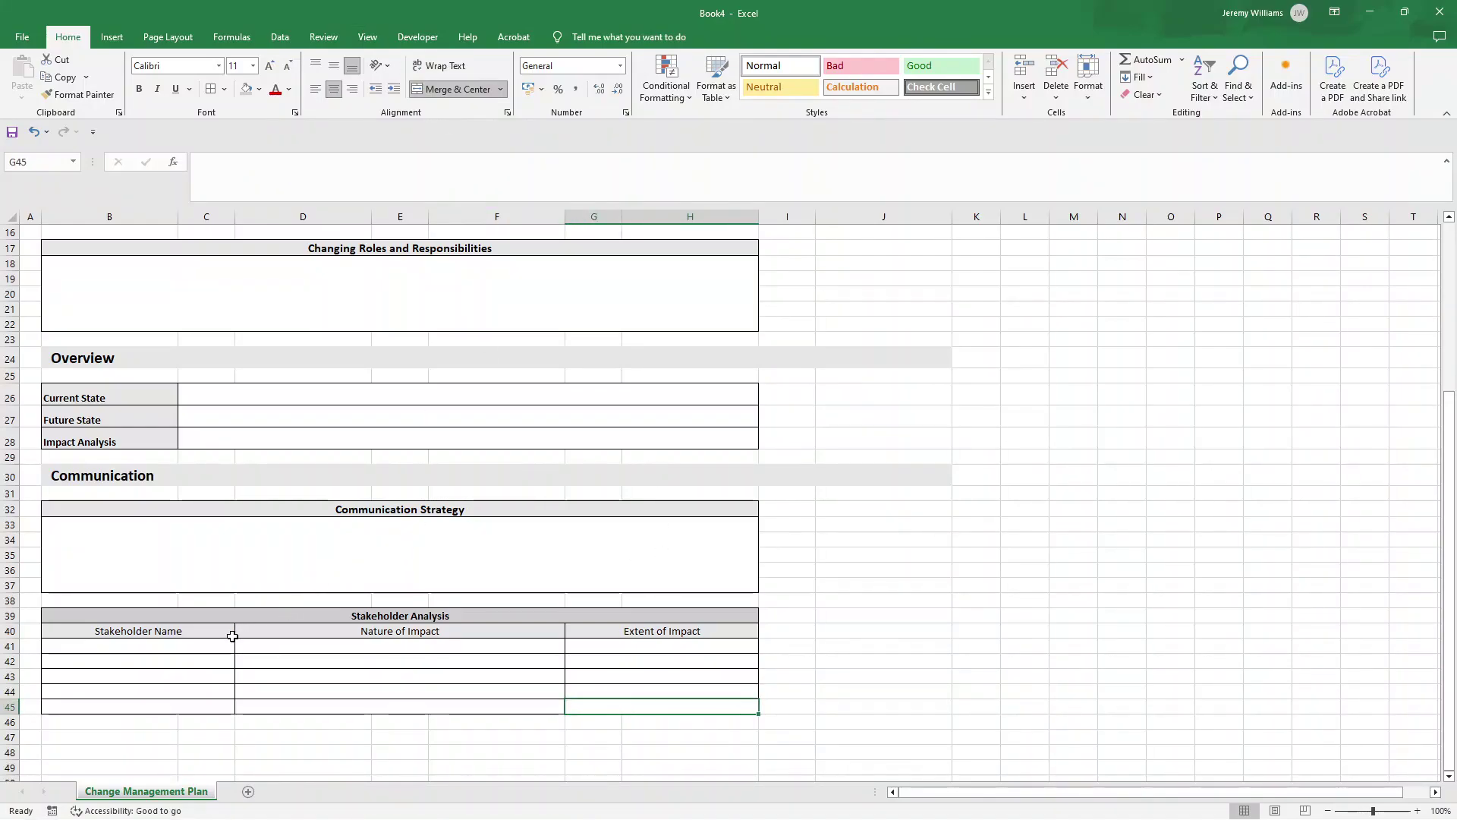
# Make the three Stakeholder Analysis column headers in B40:H40 bold.
pyautogui.moveTo(233, 636); pyautogui.dragTo(572, 634)
pyautogui.hotkey('ctrl', 'b')
pyautogui.click(511, 659)
pyautogui.scroll(-2, 493, 660)
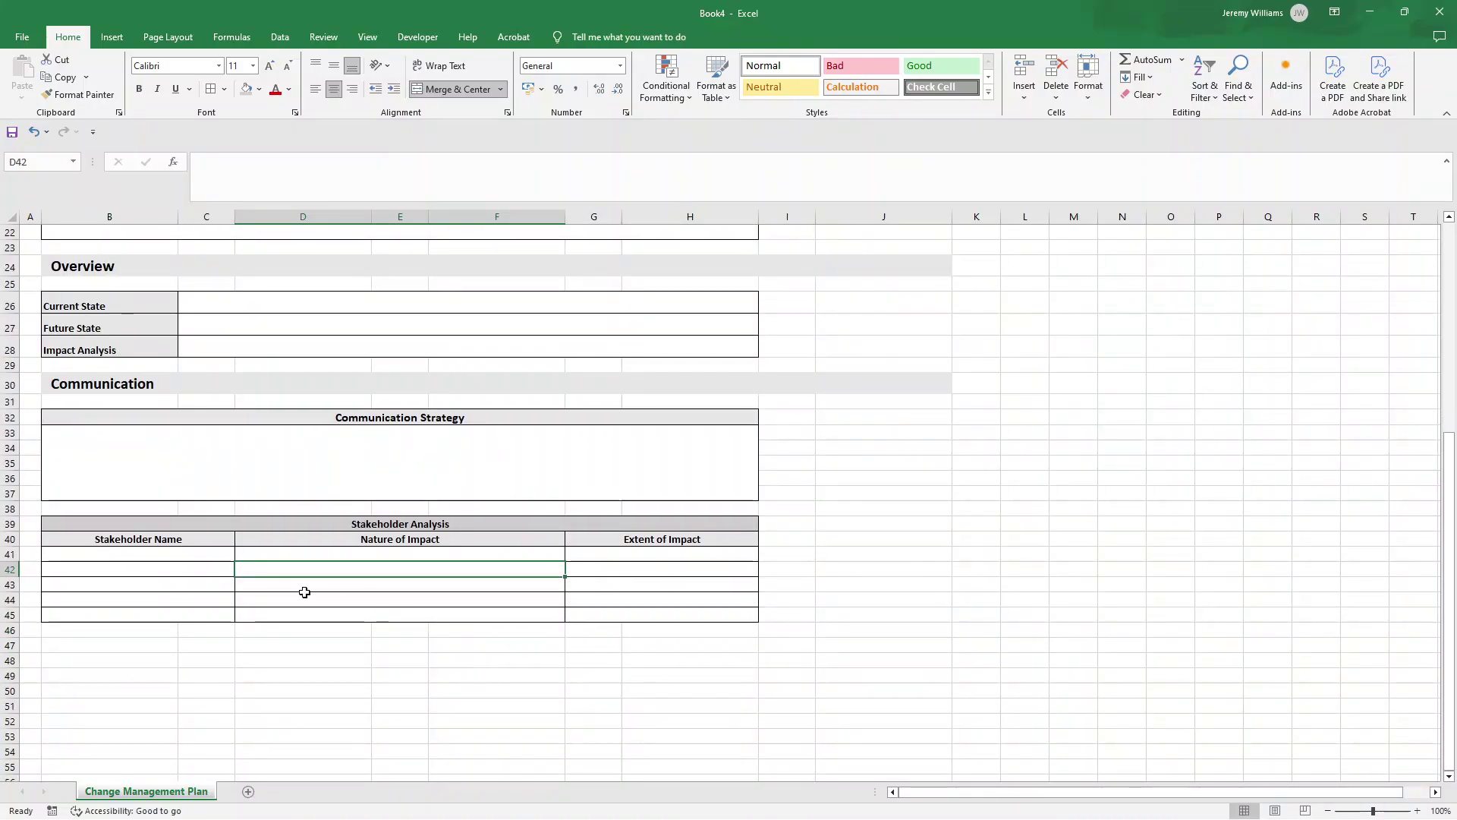
pyautogui.moveTo(180, 566); pyautogui.dragTo(188, 582)
pyautogui.click(374, 573)
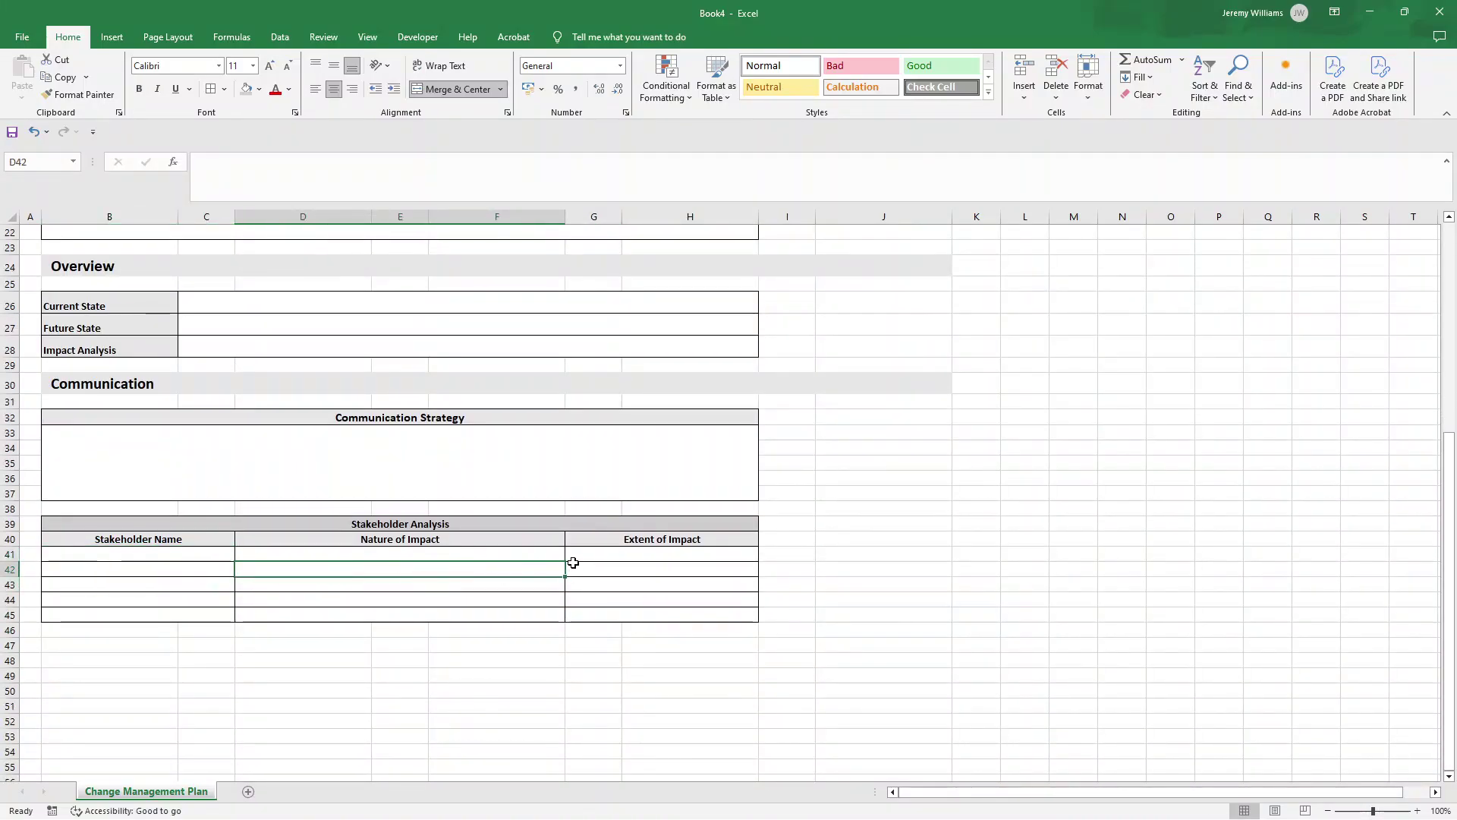
pyautogui.click(349, 541)
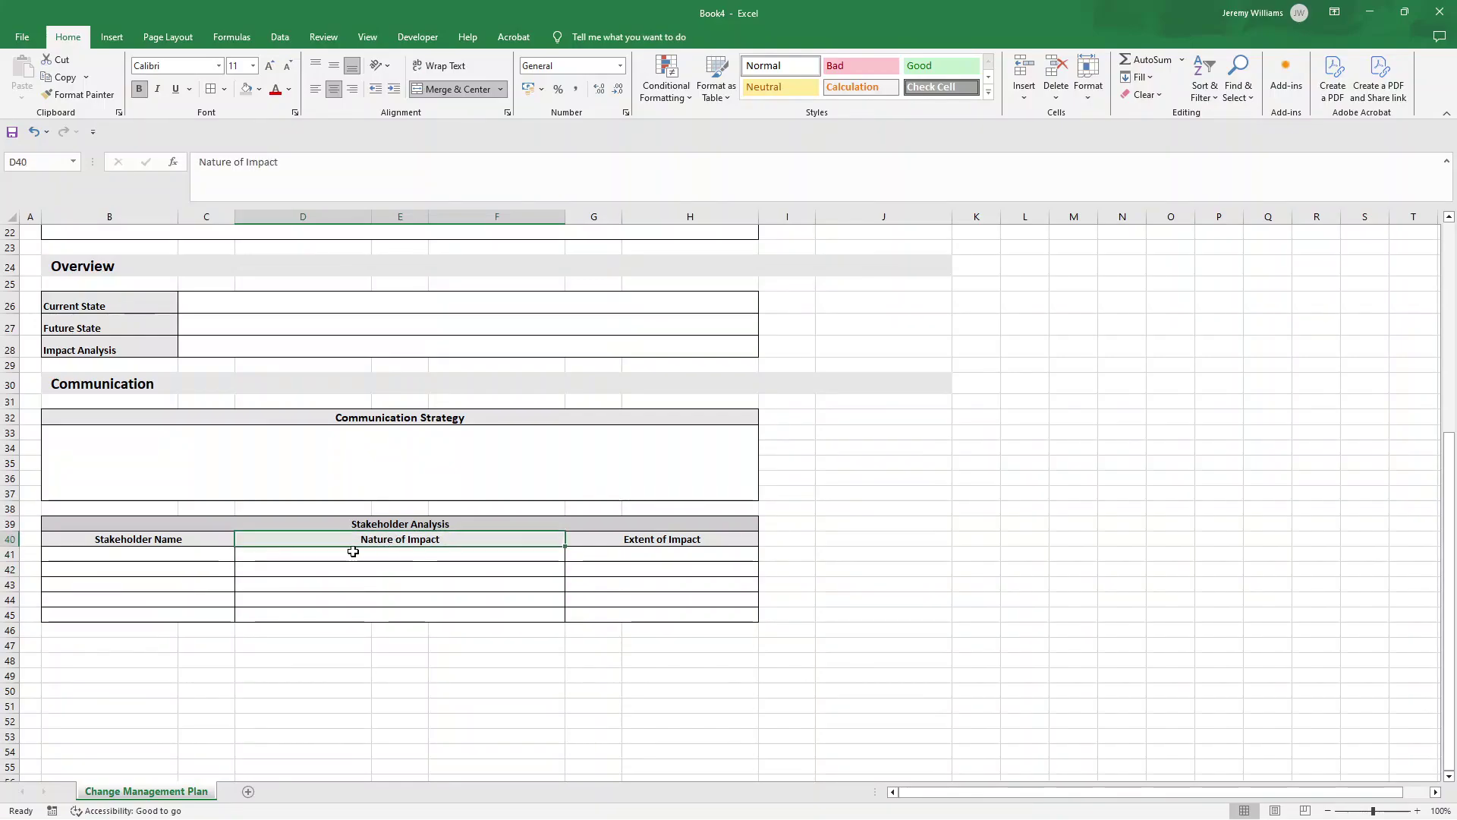
# Copy the Communication Strategy block B32:H37 and paste it below the Stakeholder Analysis table at B47.
pyautogui.click(139, 641)
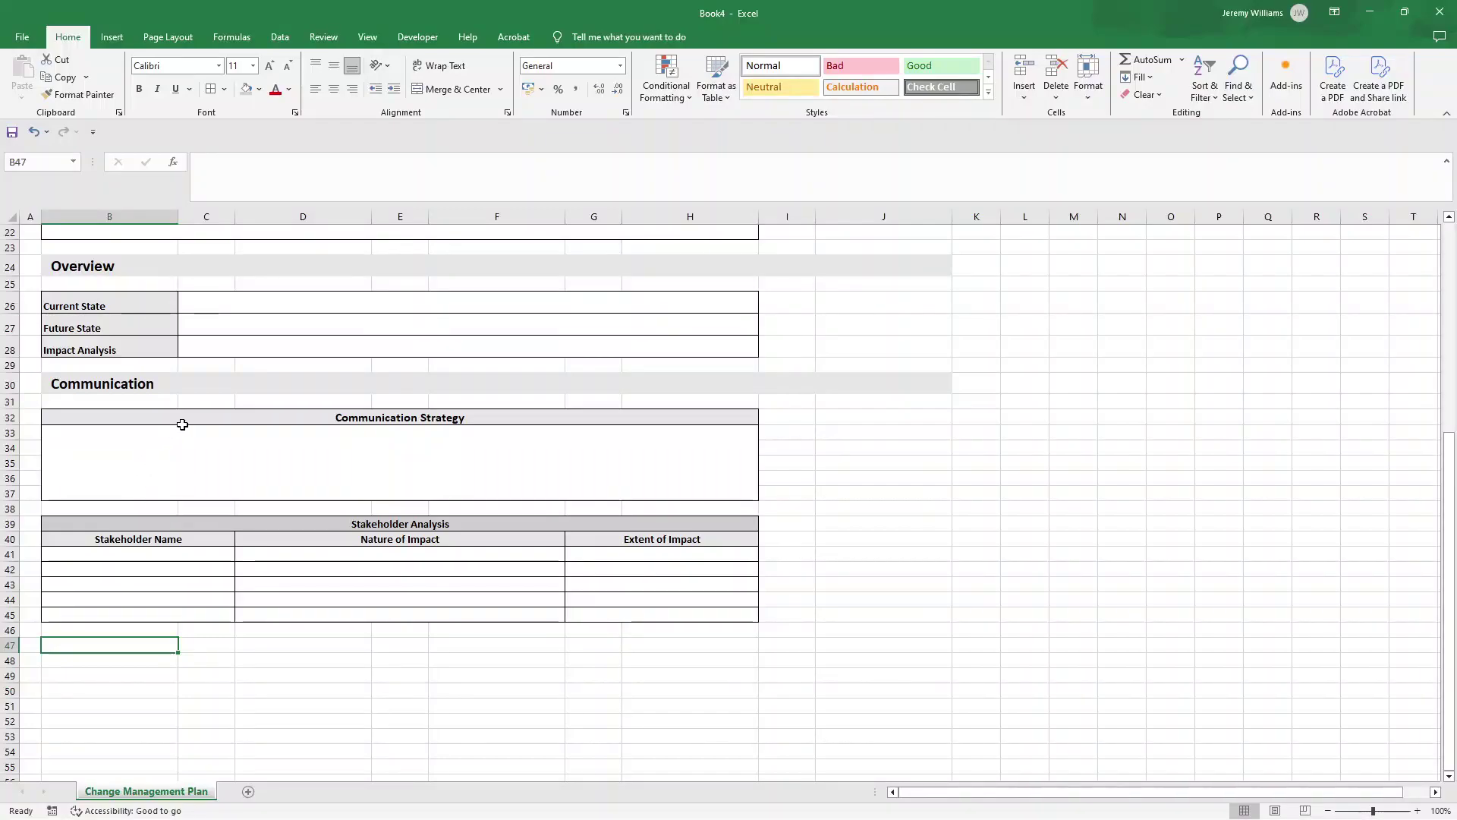
pyautogui.moveTo(182, 422); pyautogui.dragTo(186, 447)
pyautogui.hotkey('ctrl', 'c')
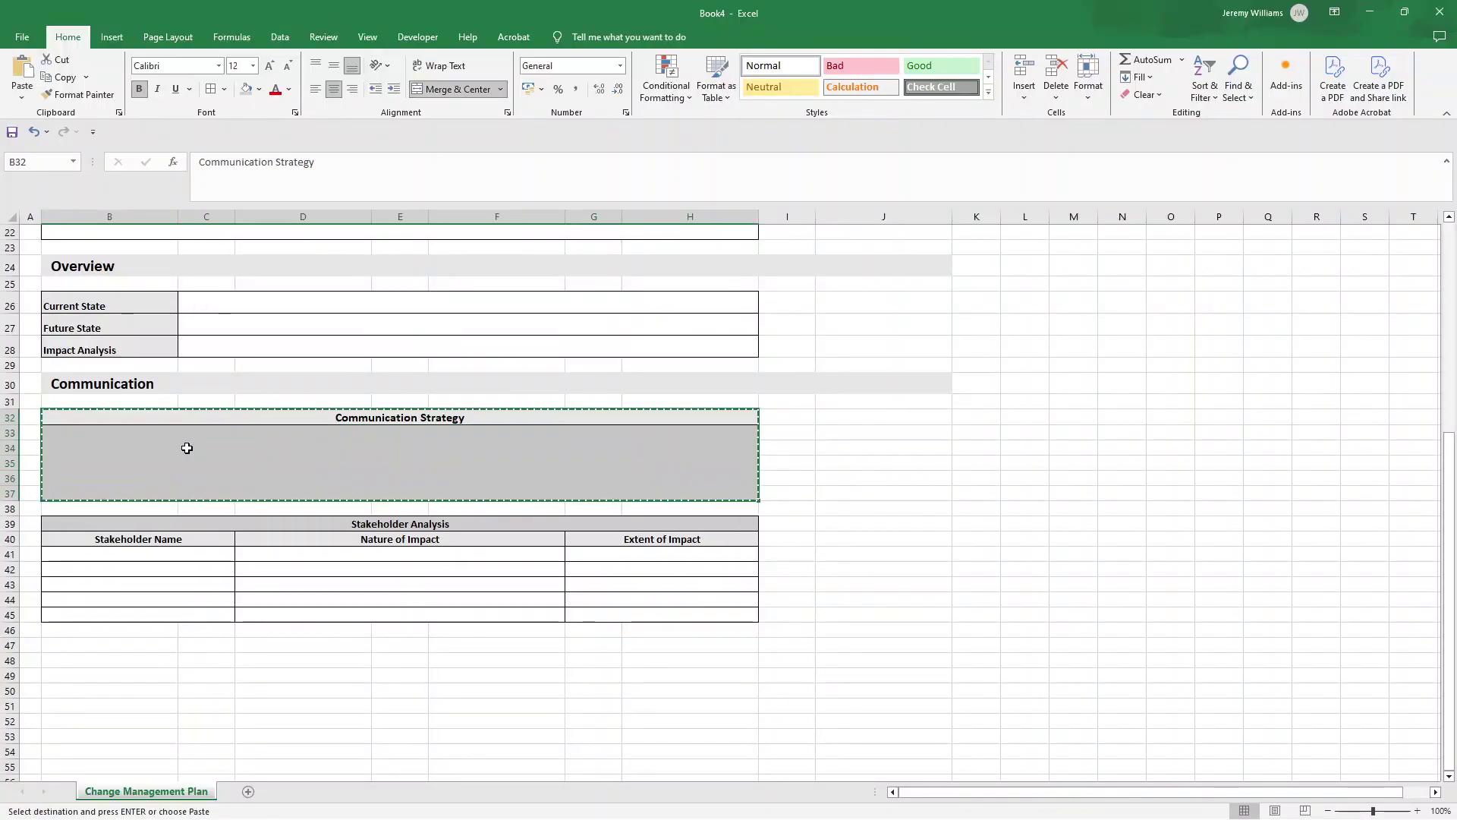
pyautogui.click(117, 644)
pyautogui.hotkey('ctrl', 'v')
# Rename the title of the copied block in B47 to "Communication Activities".
pyautogui.click(439, 641)
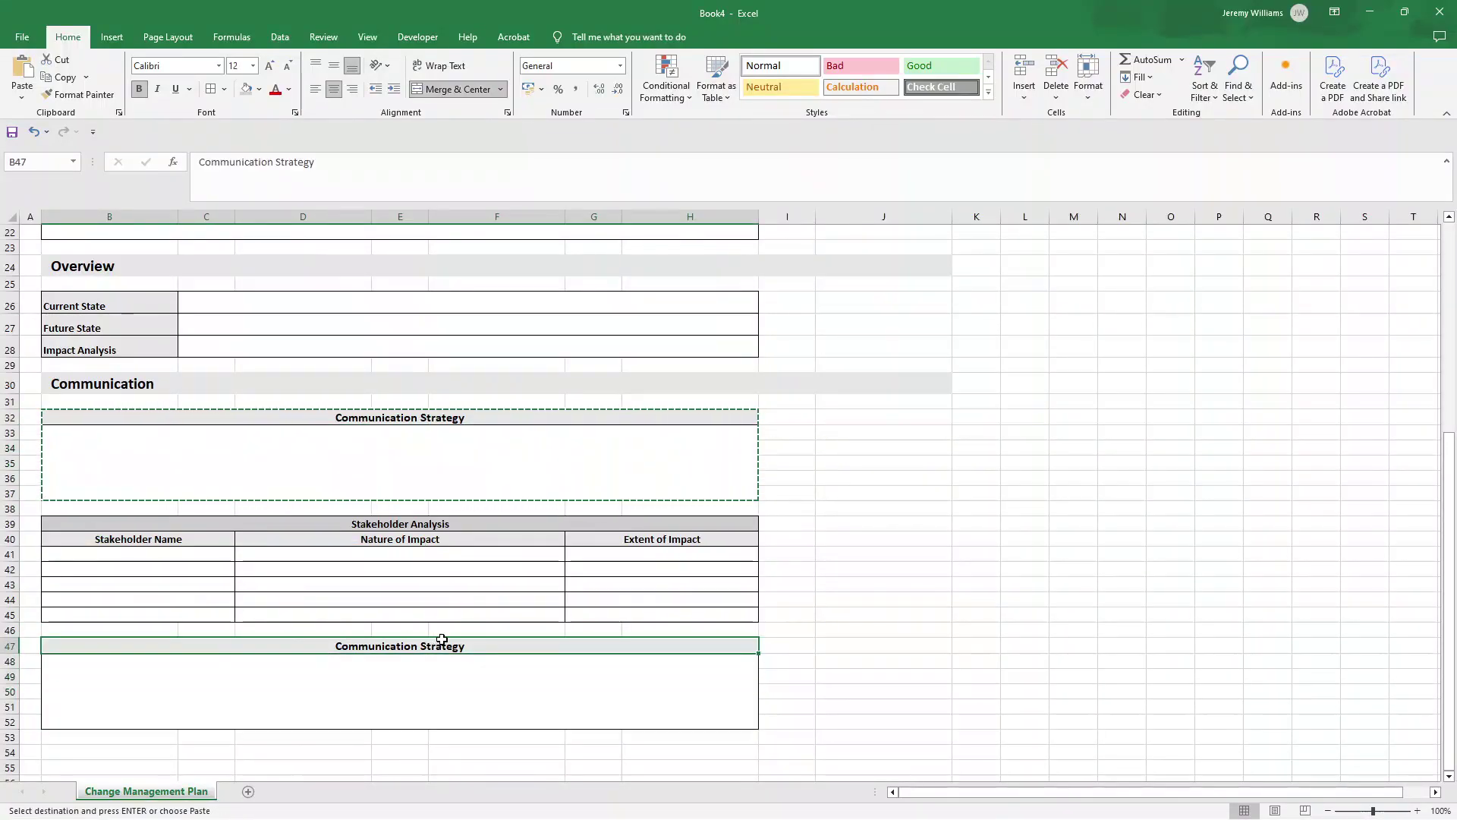
pyautogui.doubleClick(447, 645)
pyautogui.write('Ac')
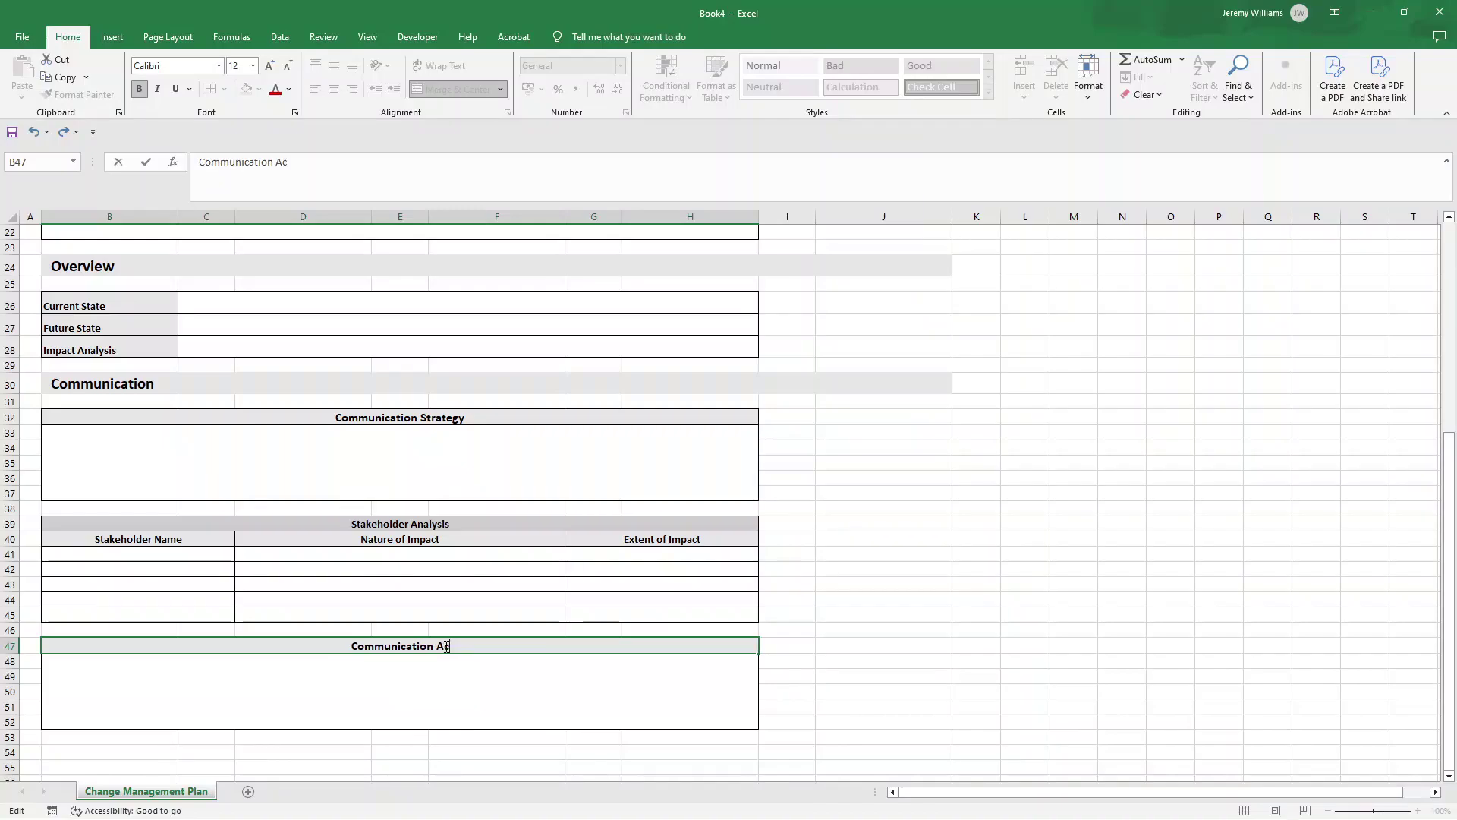
pyautogui.write('tivities')
pyautogui.press('Return')
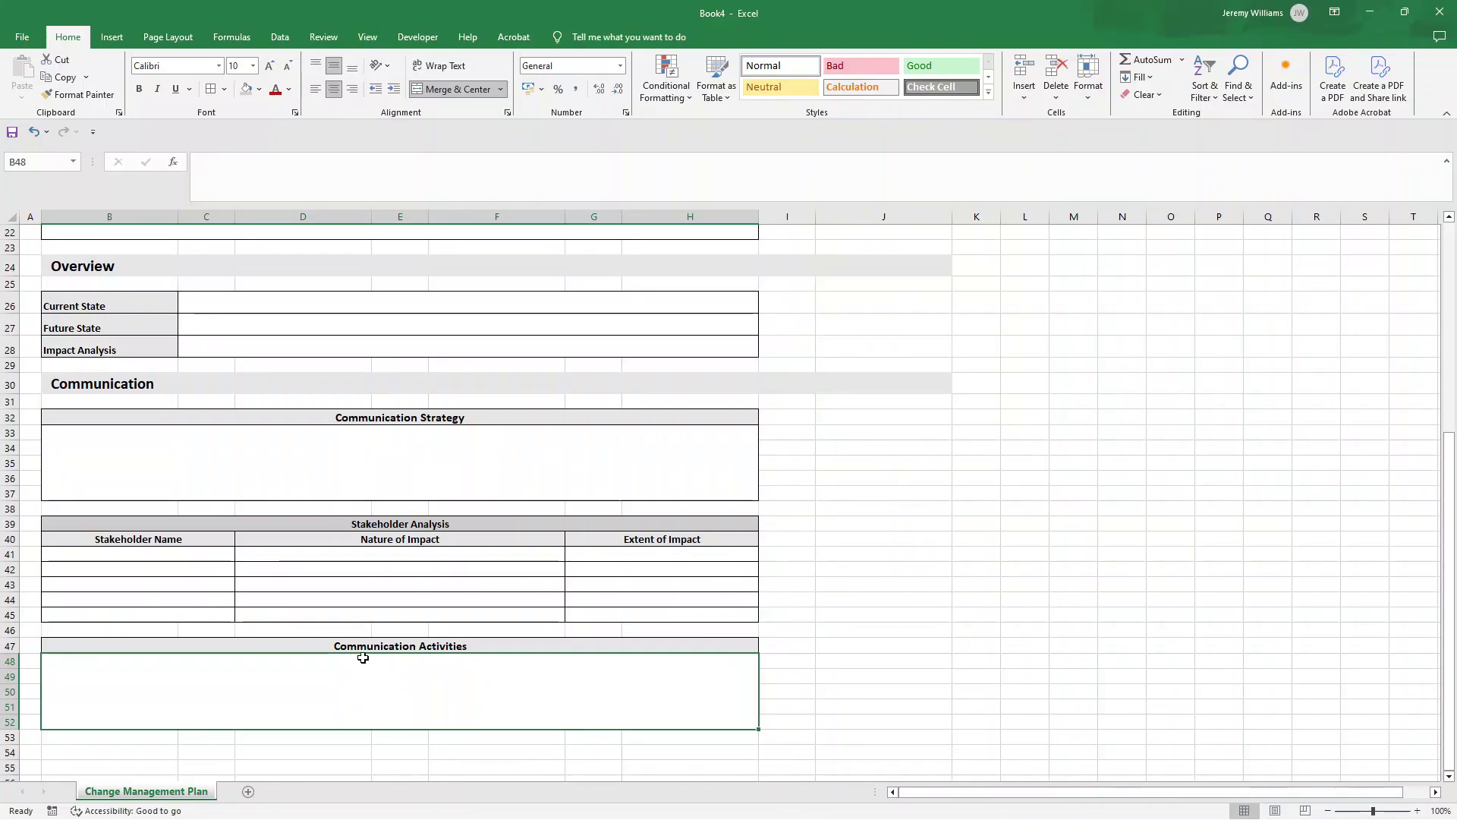
# Copy the Communication section heading band B30:J30 and paste it at B54 below the Communication Activities block.
pyautogui.scroll(-4, 362, 657)
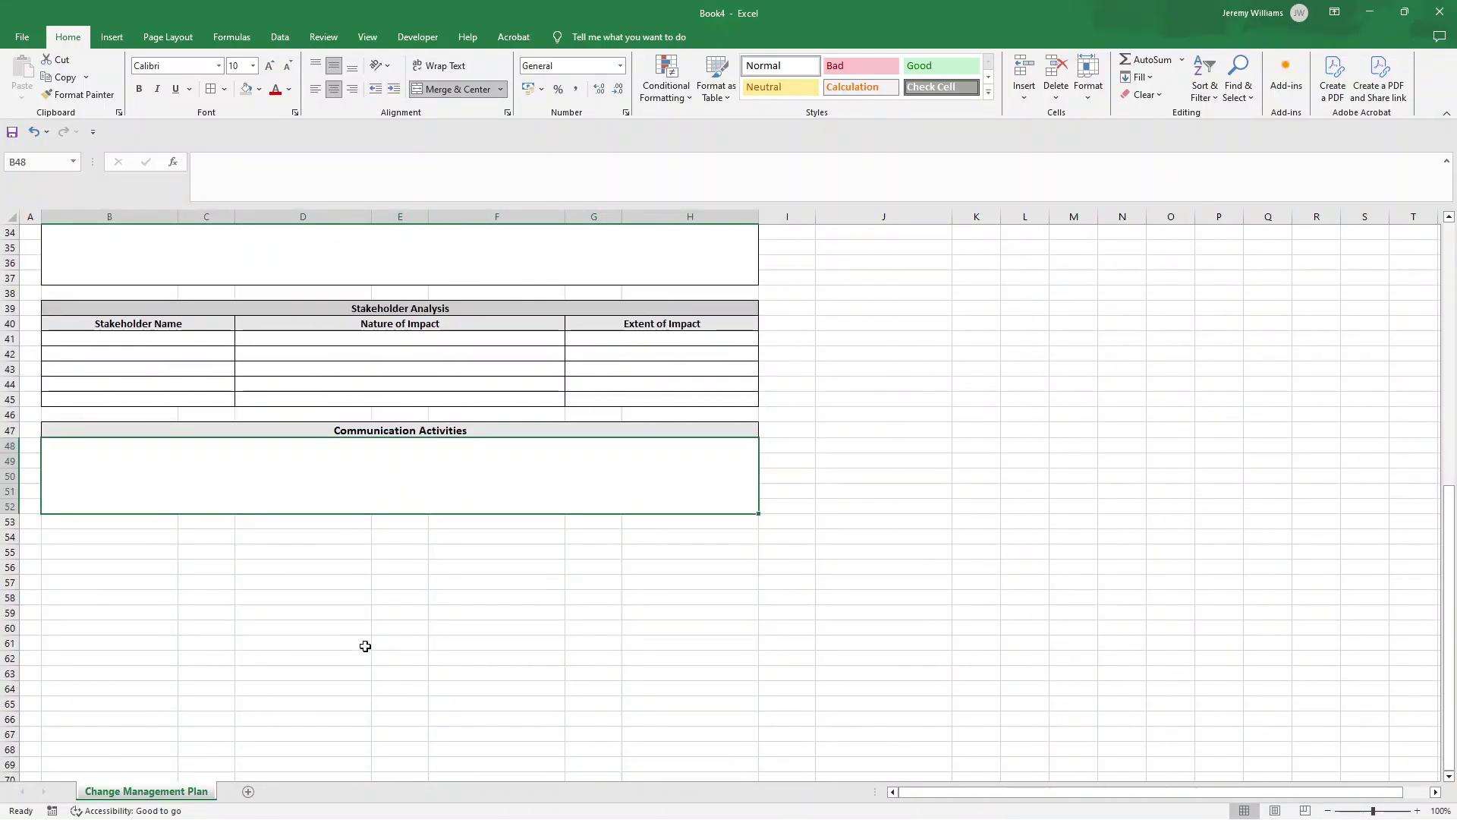
pyautogui.scroll(5, 292, 521)
pyautogui.click(137, 394)
pyautogui.hotkey('ctrl', 'c')
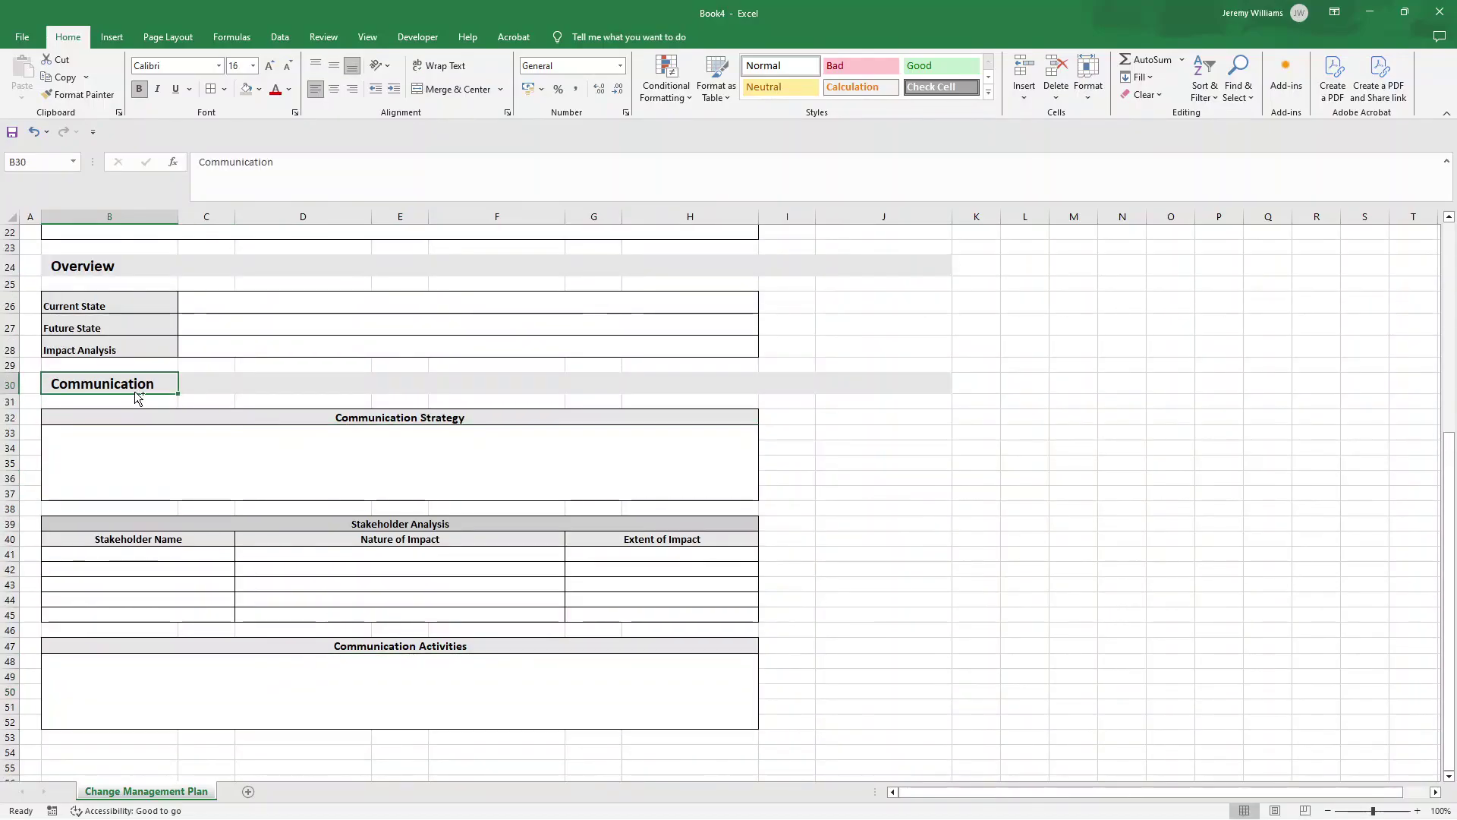
pyautogui.scroll(-3, 153, 468)
pyautogui.moveTo(120, 272); pyautogui.dragTo(896, 277)
pyautogui.hotkey('ctrl', 'c')
pyautogui.click(126, 647)
pyautogui.hotkey('ctrl', 'v')
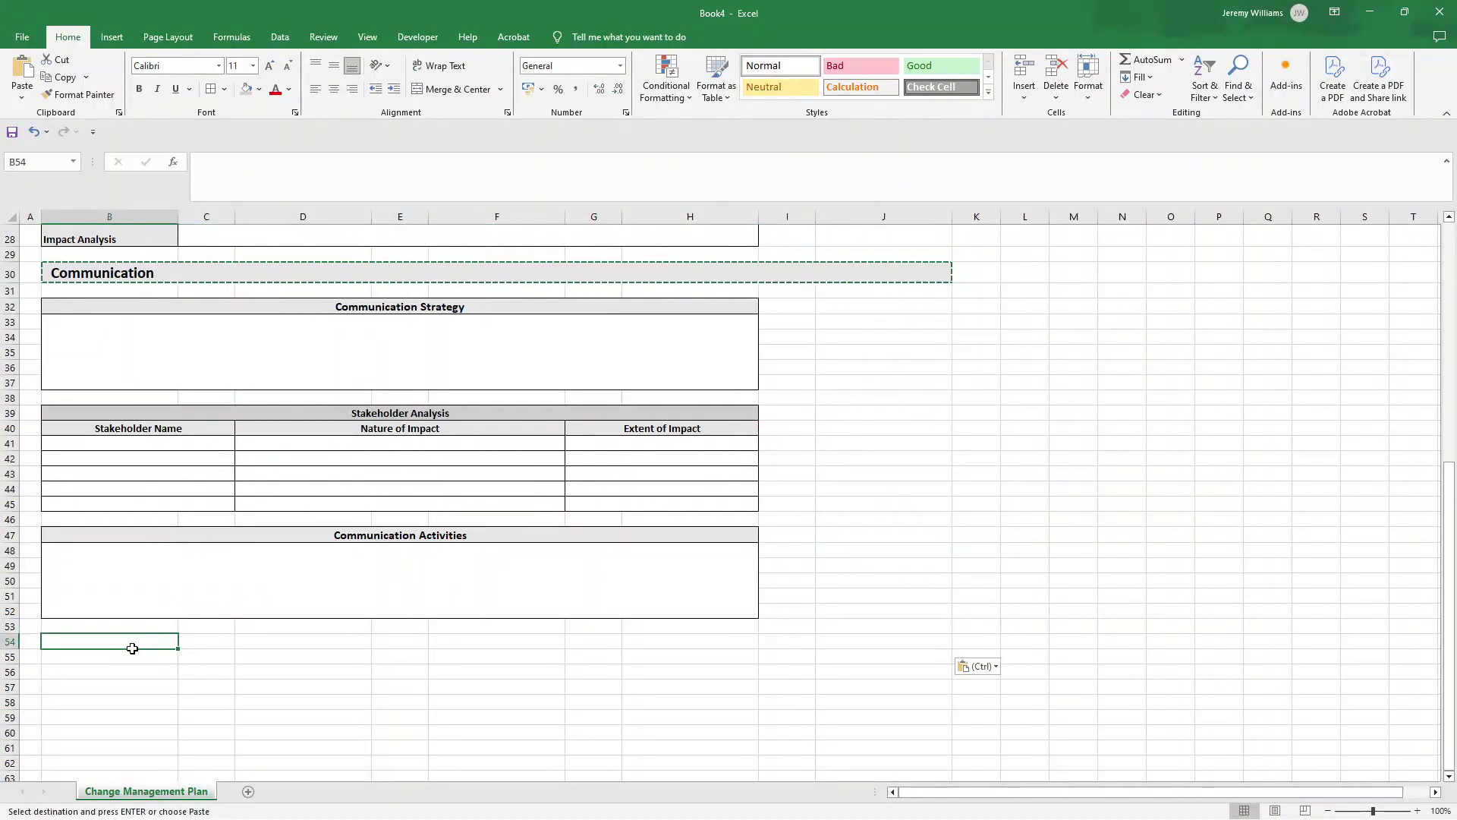
# Change the section heading in B54 to "Implementation Plan & Objectives".
pyautogui.doubleClick(118, 646)
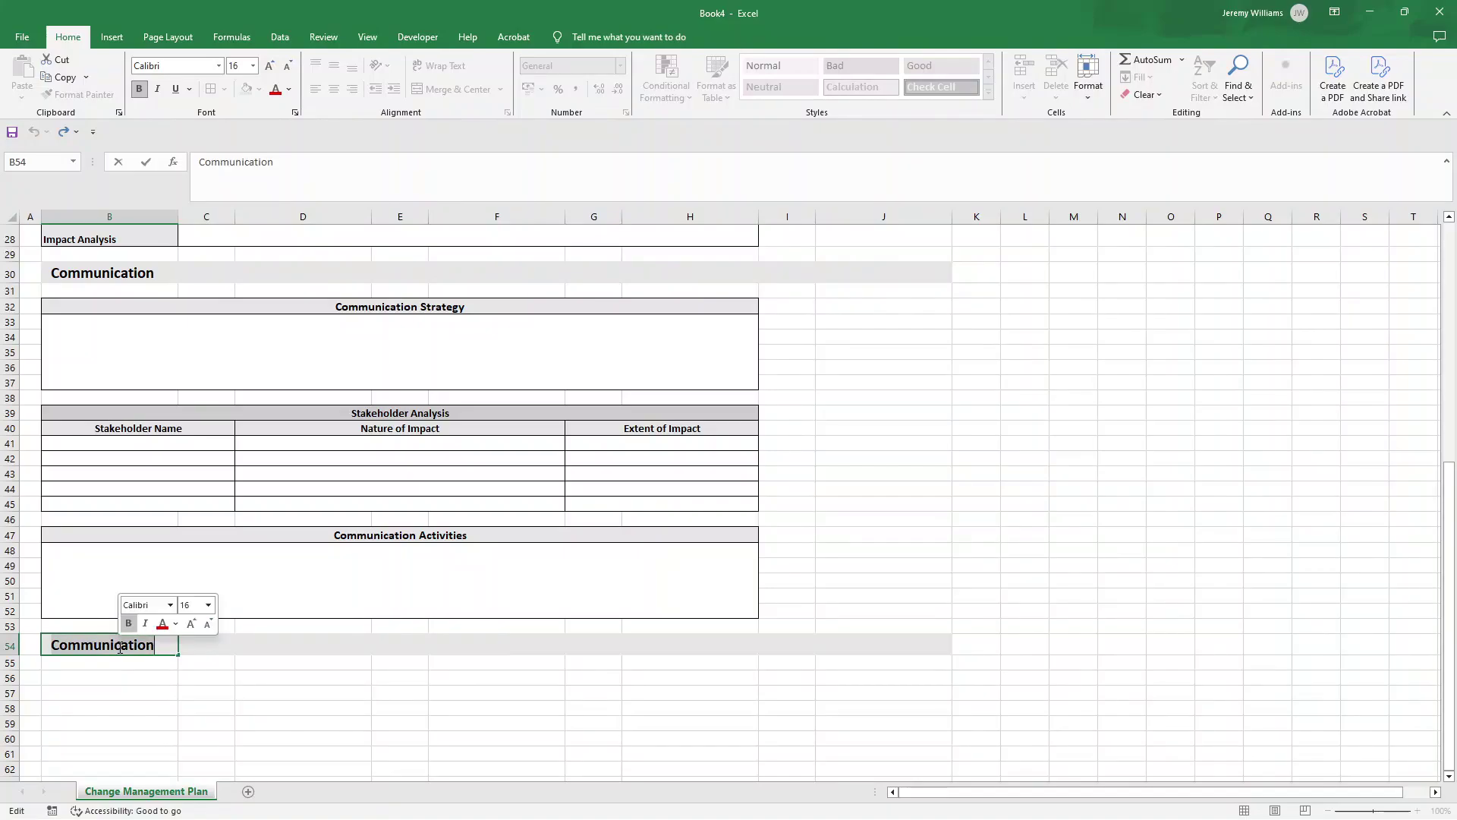
pyautogui.write('Implement')
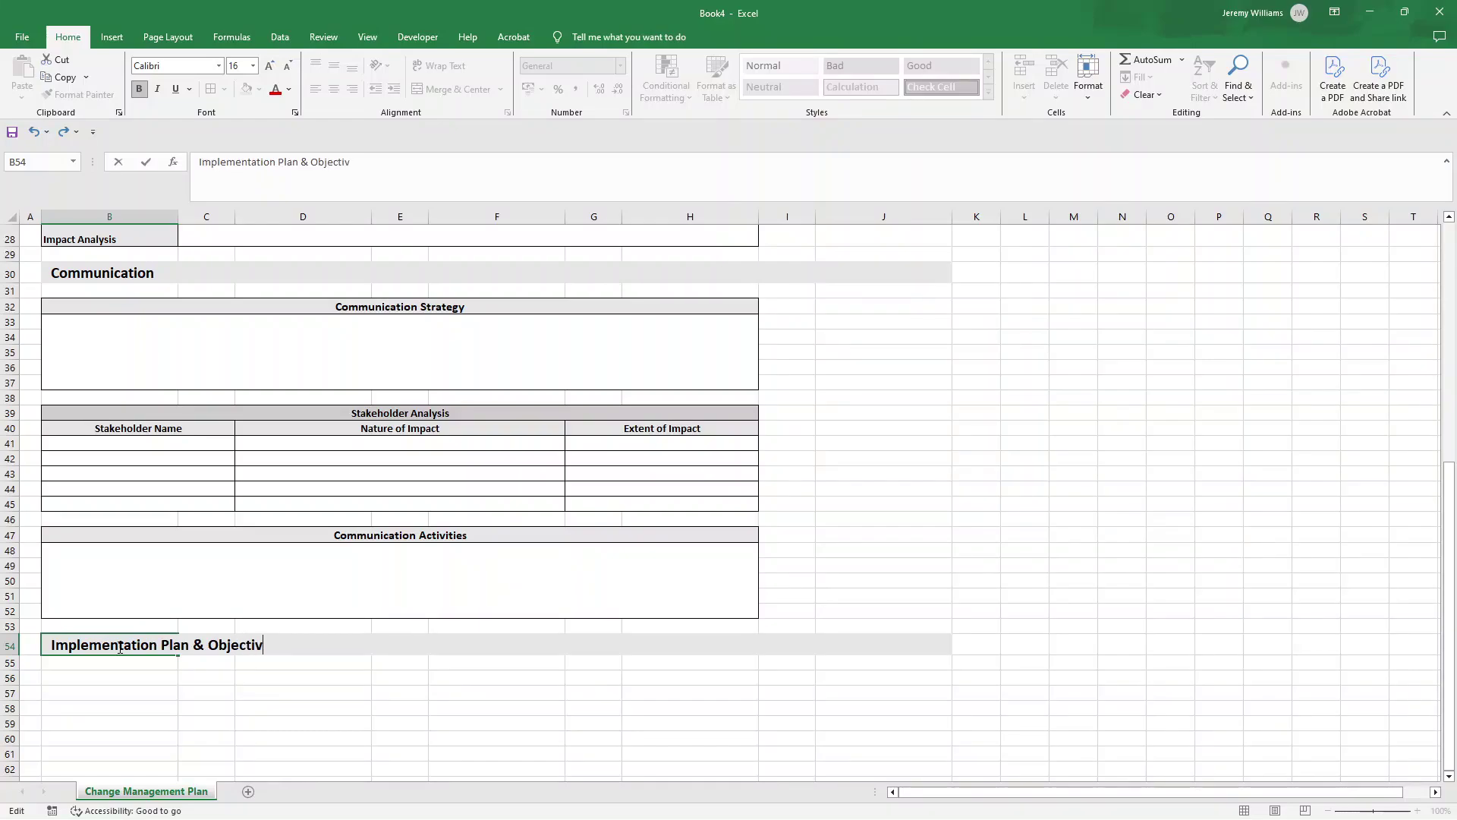
pyautogui.write('ation Plan & Objectives')
pyautogui.press('Return')
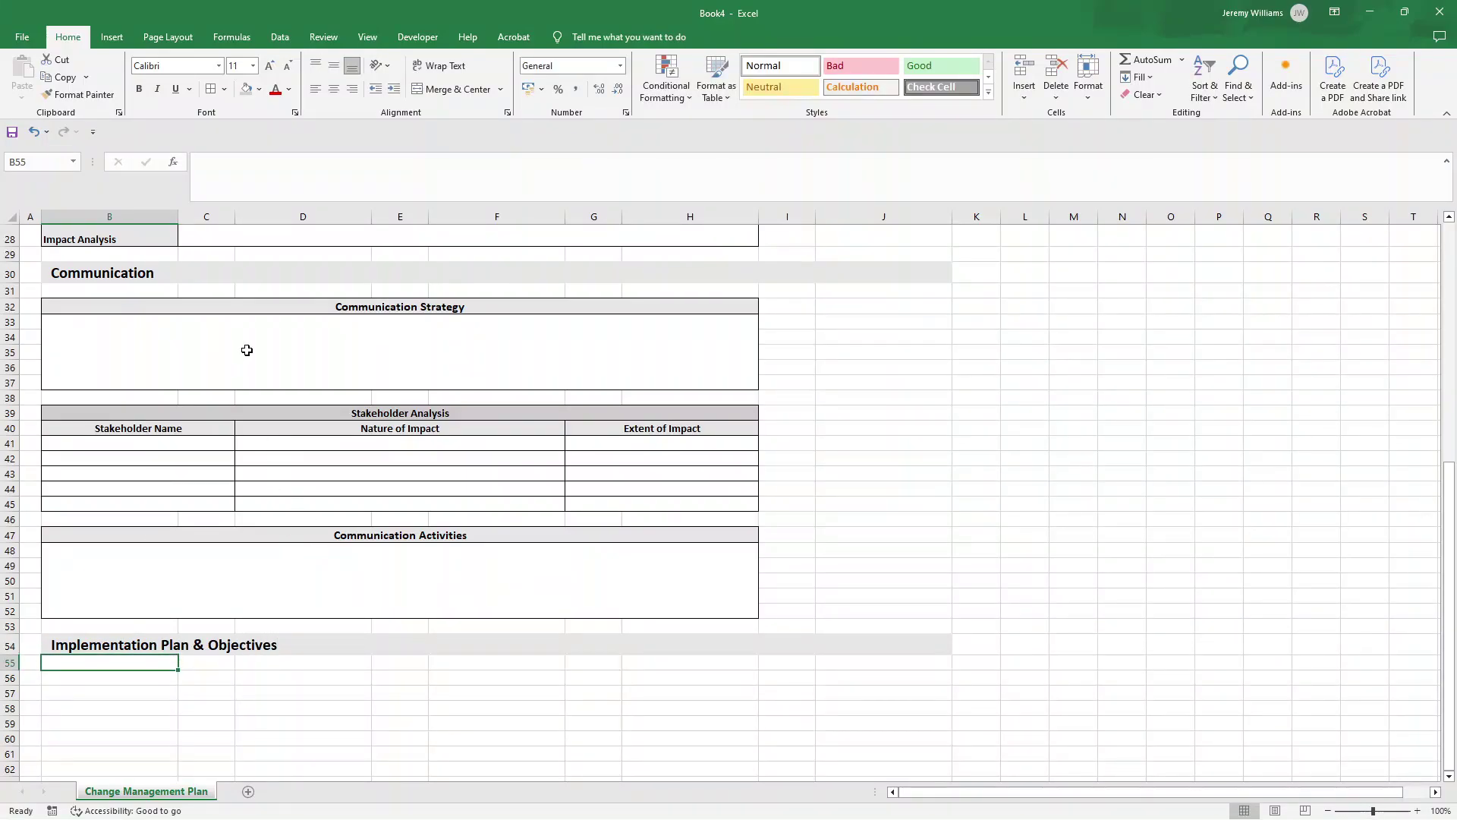
# Copy the Communication Activities block B47:H52 and paste it under the Implementation Plan & Objectives heading at B56 and again at B63.
pyautogui.moveTo(307, 535); pyautogui.dragTo(312, 579)
pyautogui.hotkey('ctrl', 'c')
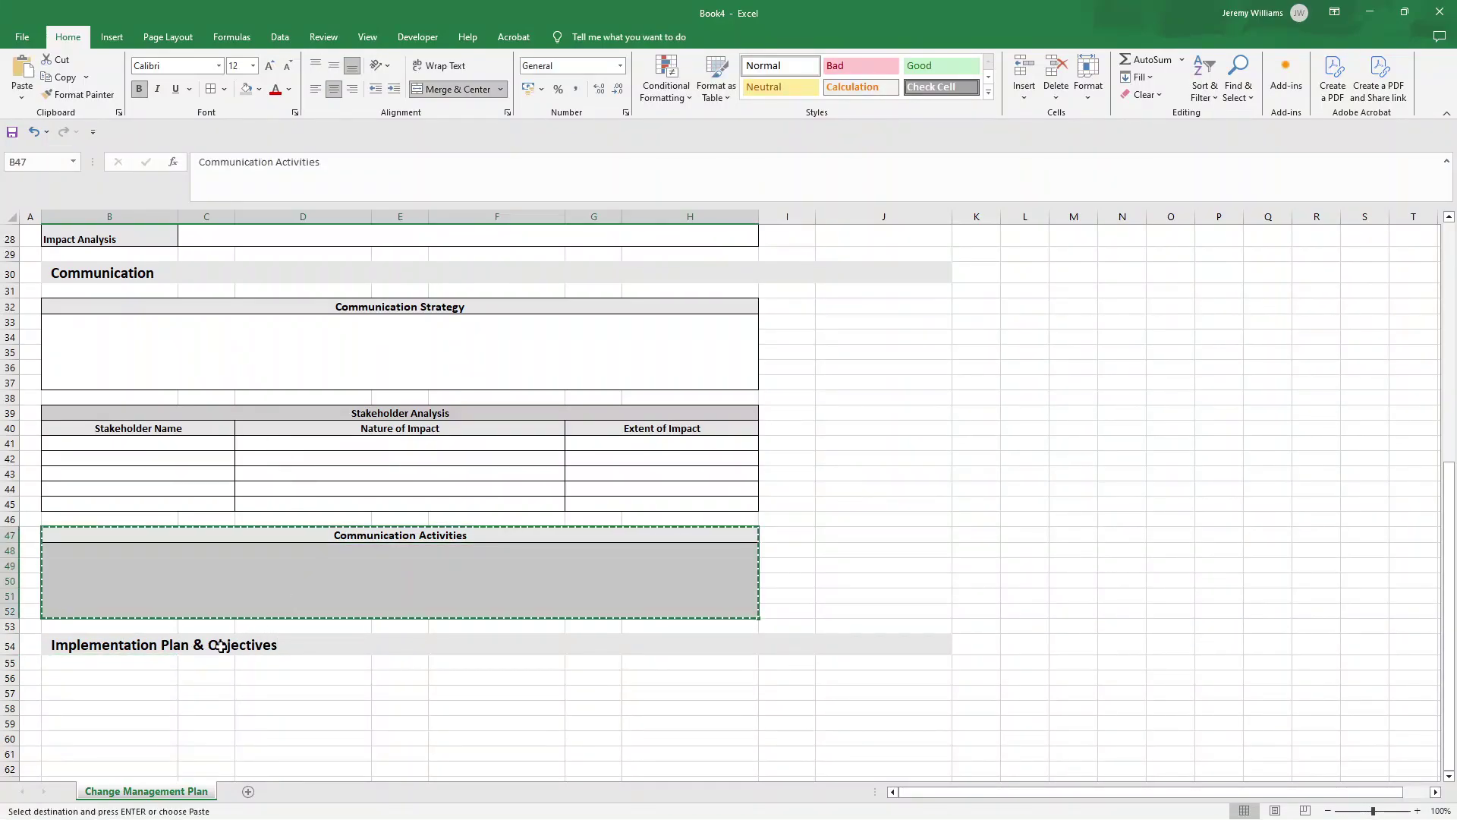
pyautogui.click(130, 676)
pyautogui.hotkey('ctrl', 'v')
pyautogui.scroll(-3, 143, 660)
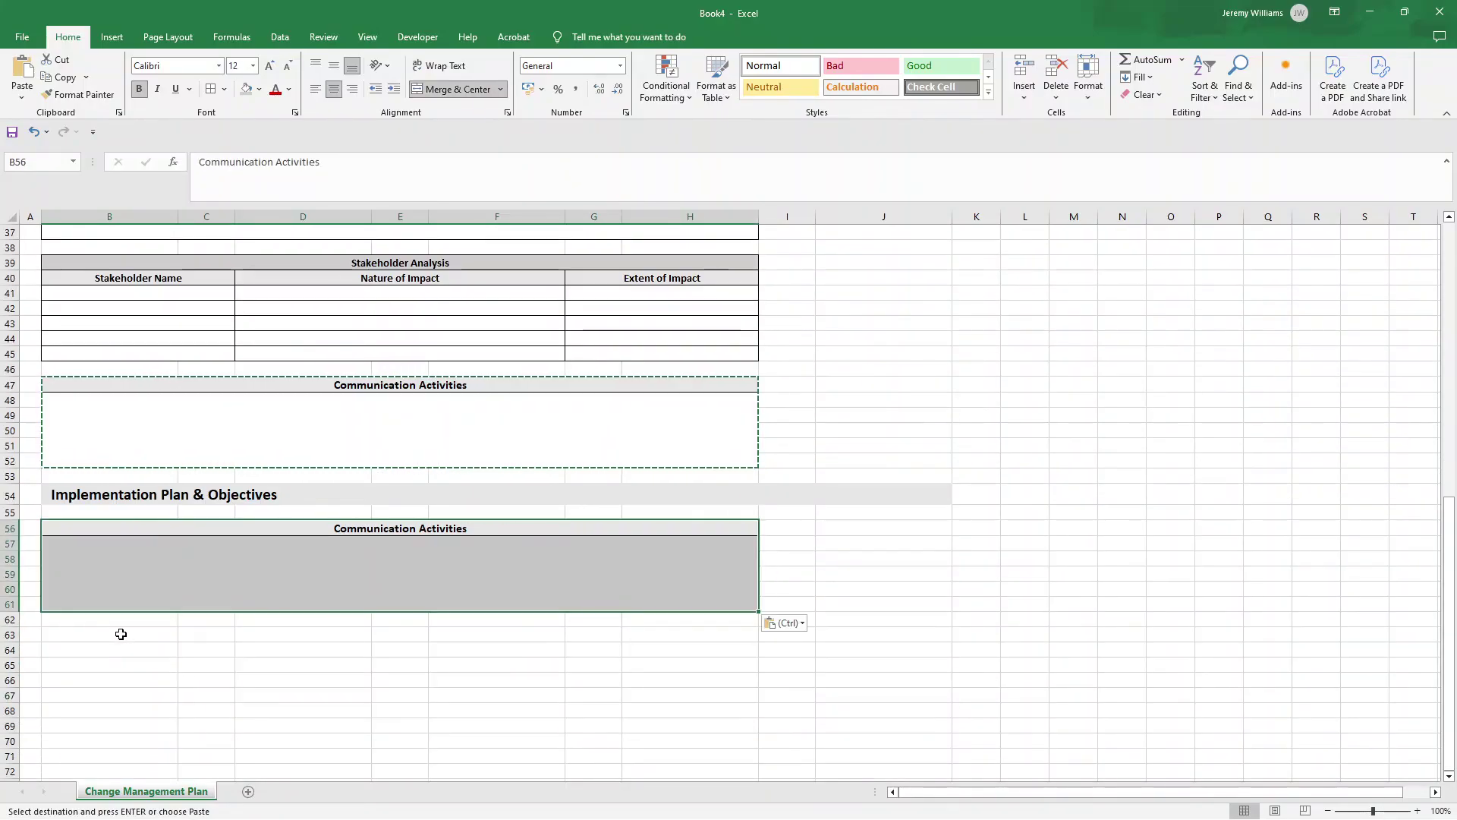
pyautogui.click(121, 634)
pyautogui.hotkey('ctrl', 'v')
# Rename the title of the copied block in B56 to "Implementation Methods".
pyautogui.doubleClick(361, 529)
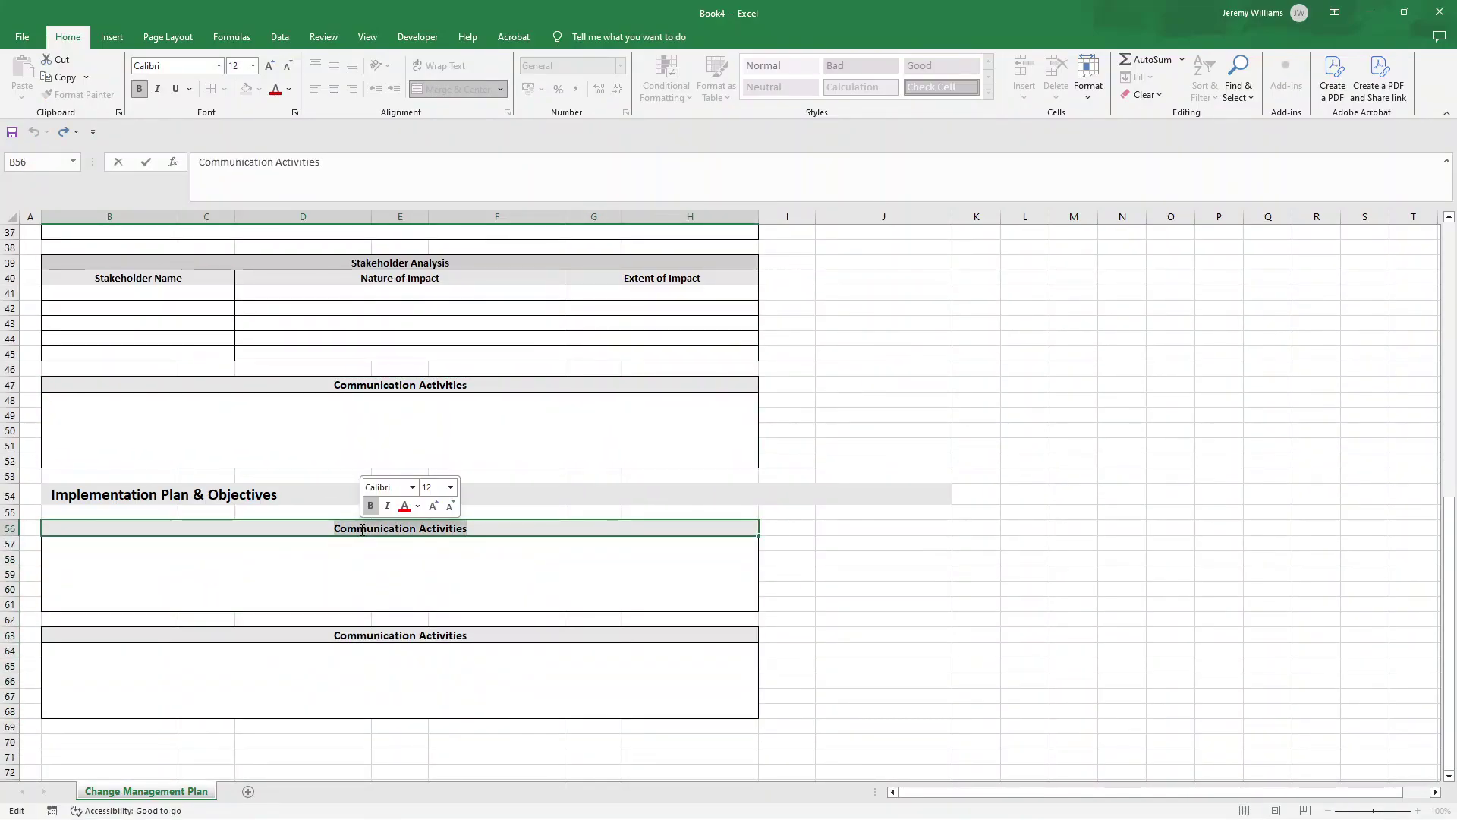
pyautogui.hotkey('shift', 'Home')
pyautogui.write('Impl')
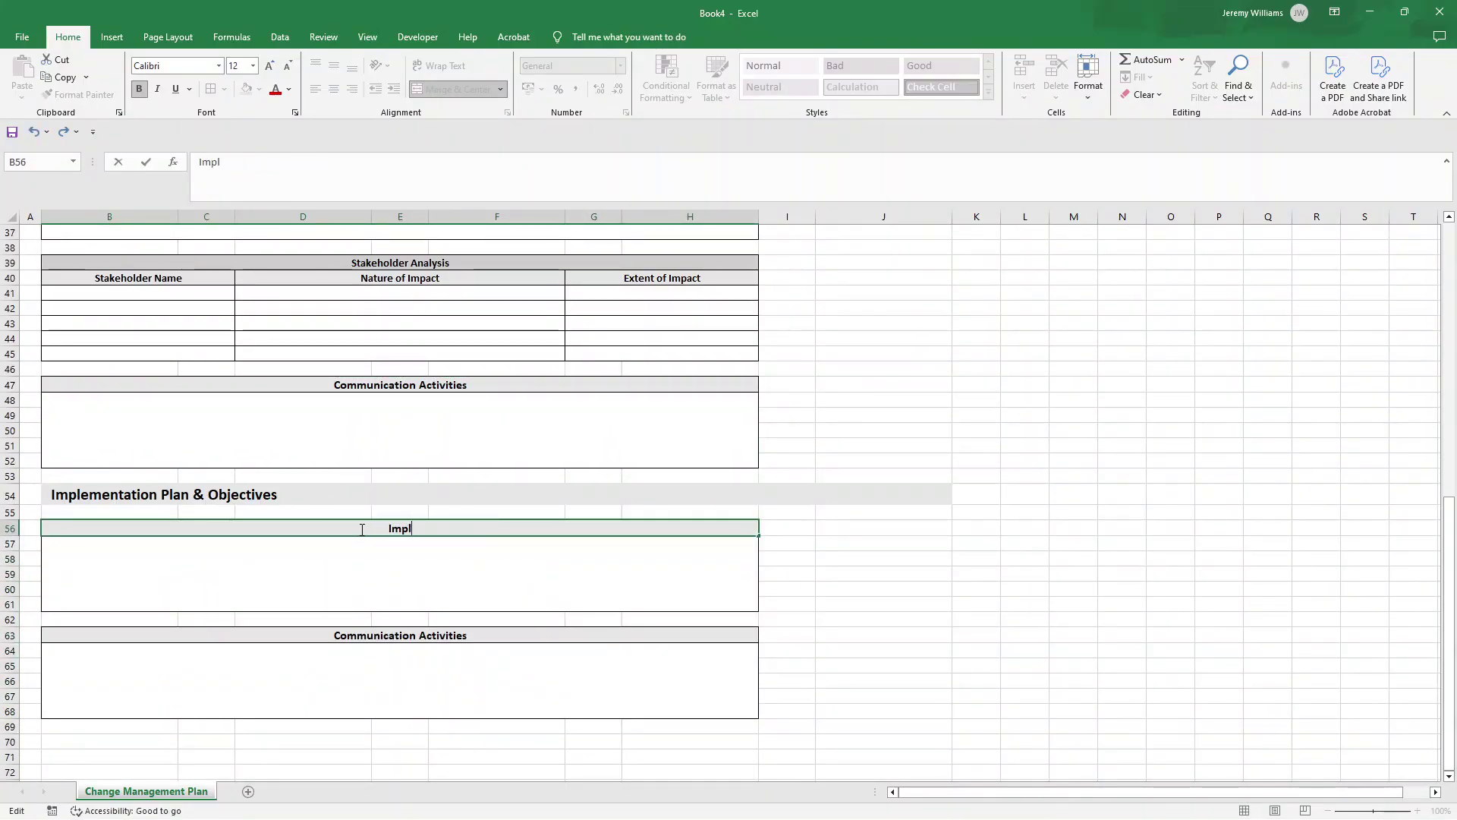
pyautogui.write('ementation Methods')
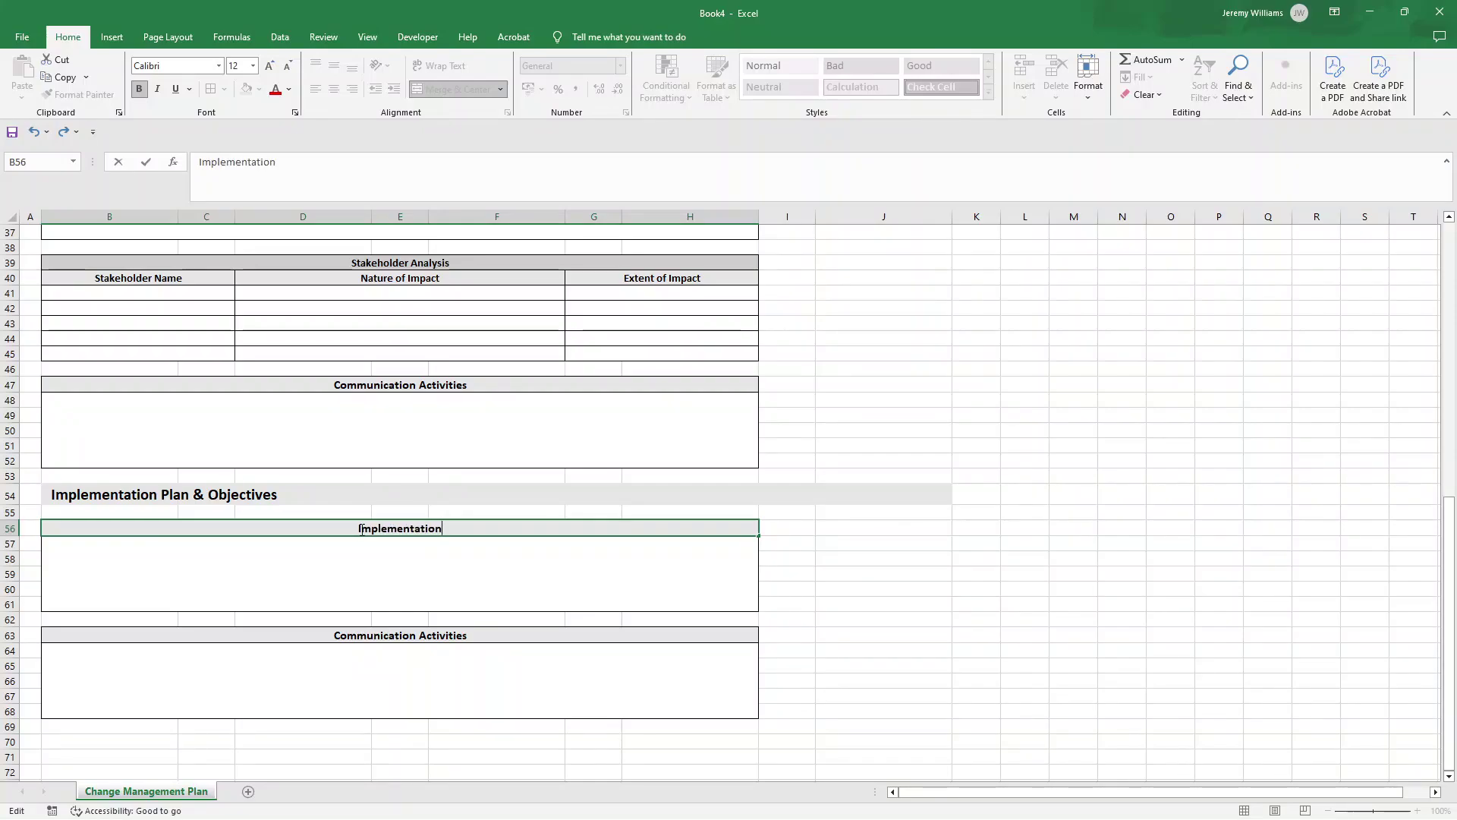
pyautogui.doubleClick(362, 529)
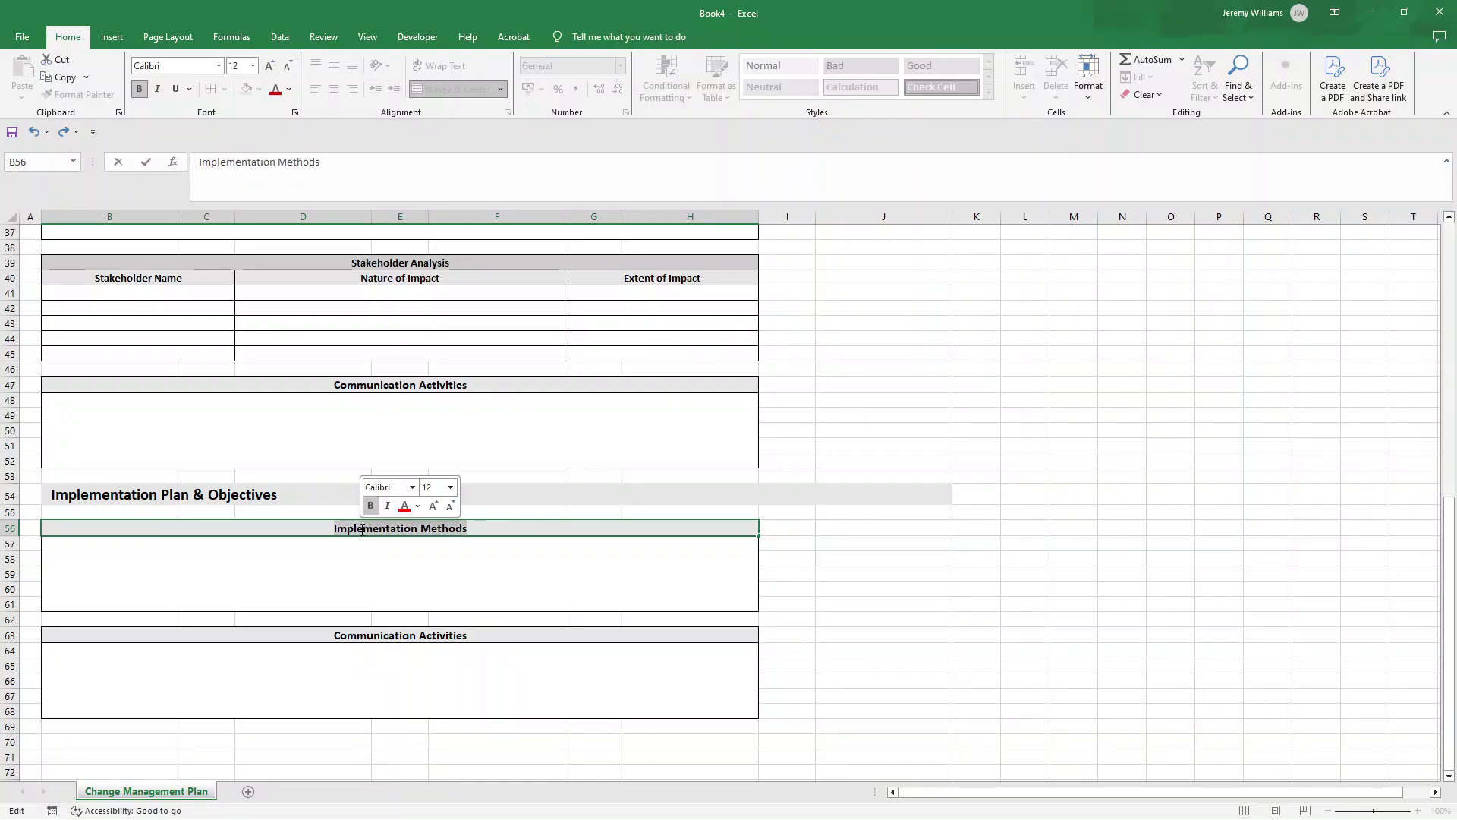
# Rename the title of the copied block in B63 to "Implementation Activities".
pyautogui.click(382, 631)
pyautogui.doubleClick(382, 633)
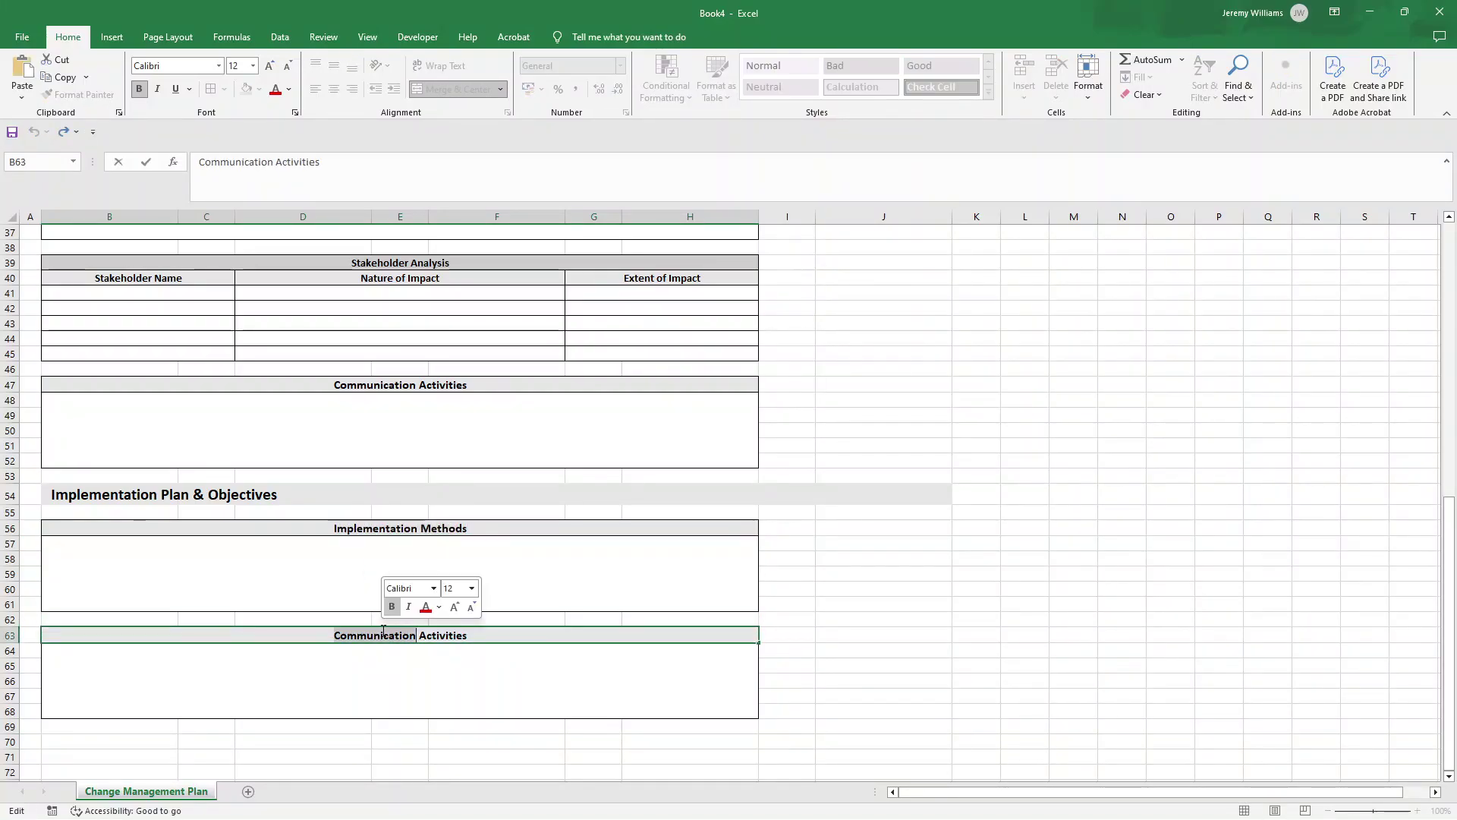
pyautogui.write('Implementation Ac')
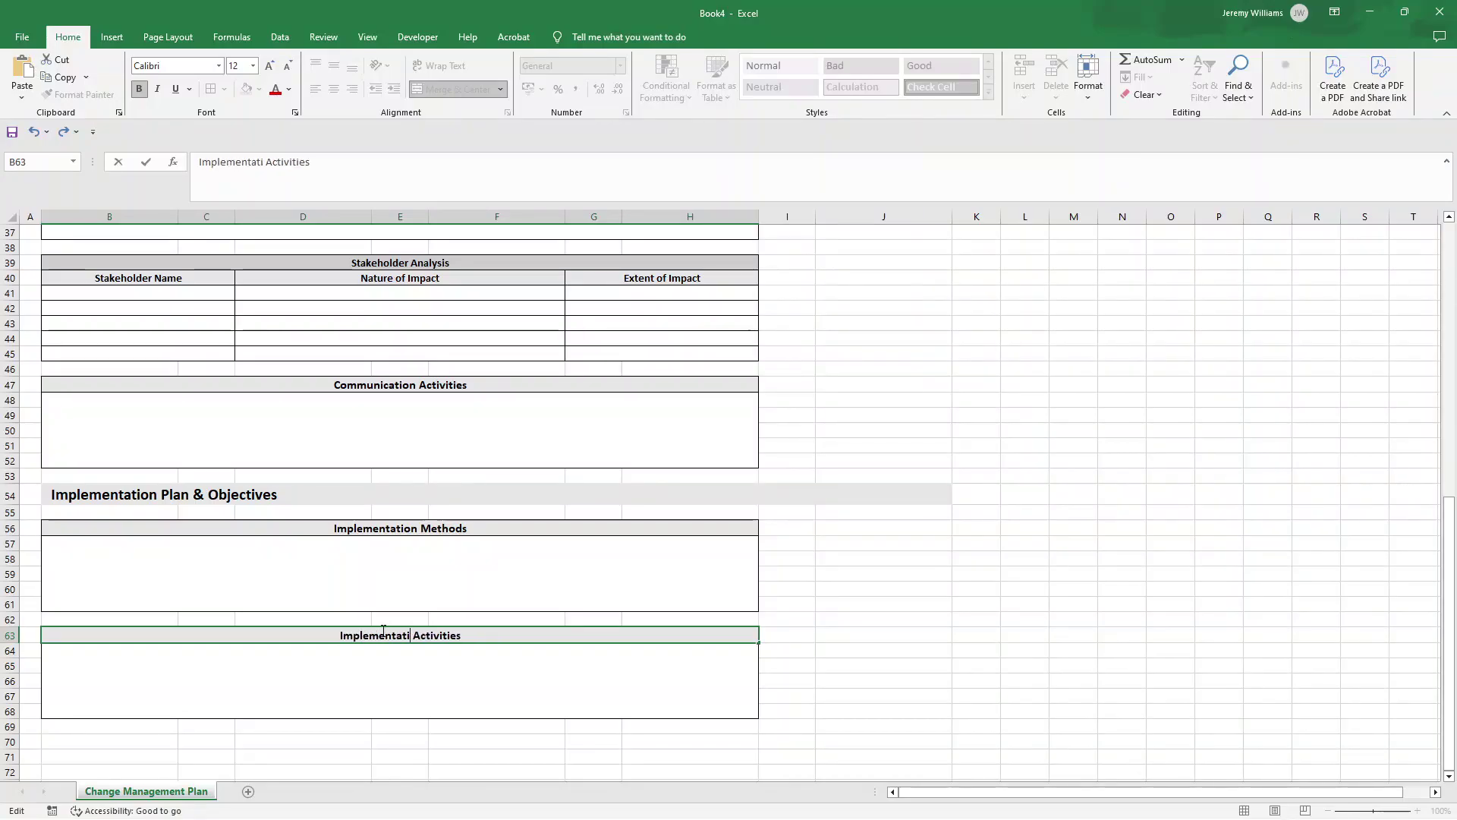
pyautogui.press('BackSpace')
pyautogui.press('BackSpace')
pyautogui.press('BackSpace')
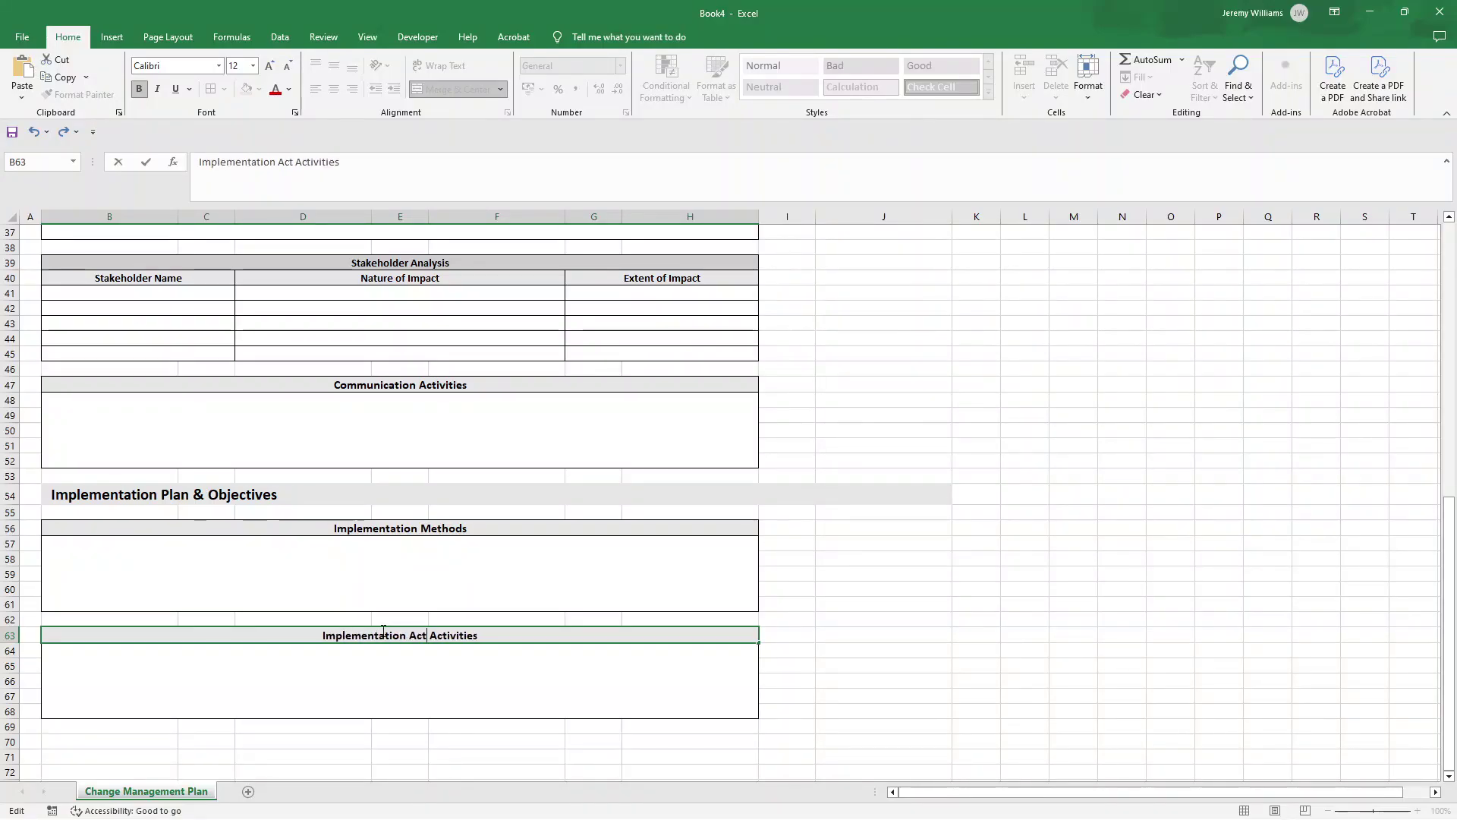
pyautogui.click(390, 576)
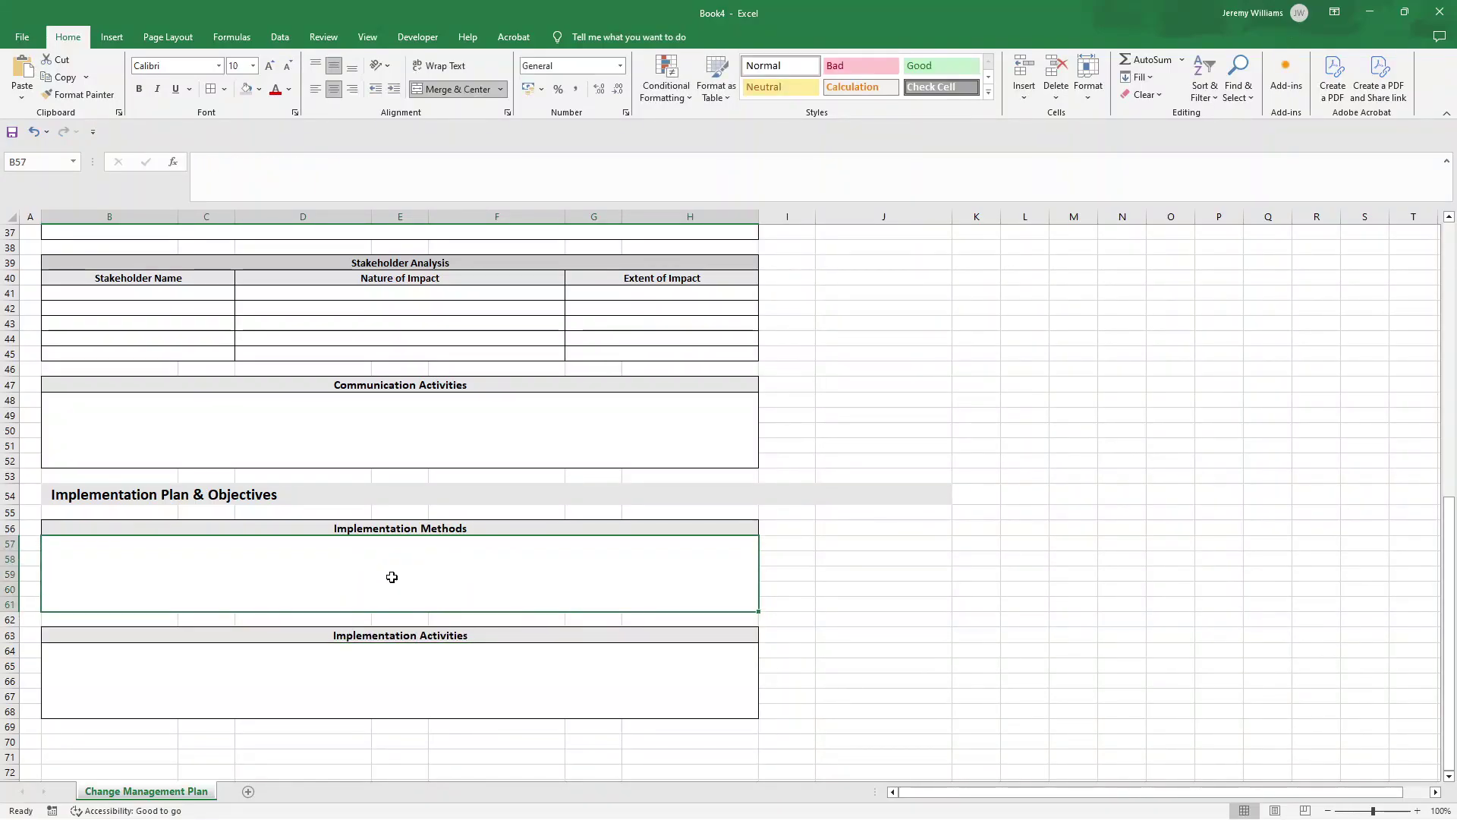
# Merge and center B70:H70 below the Implementation Activities block and enter "Process Schedule" in it.
pyautogui.scroll(-2, 392, 585)
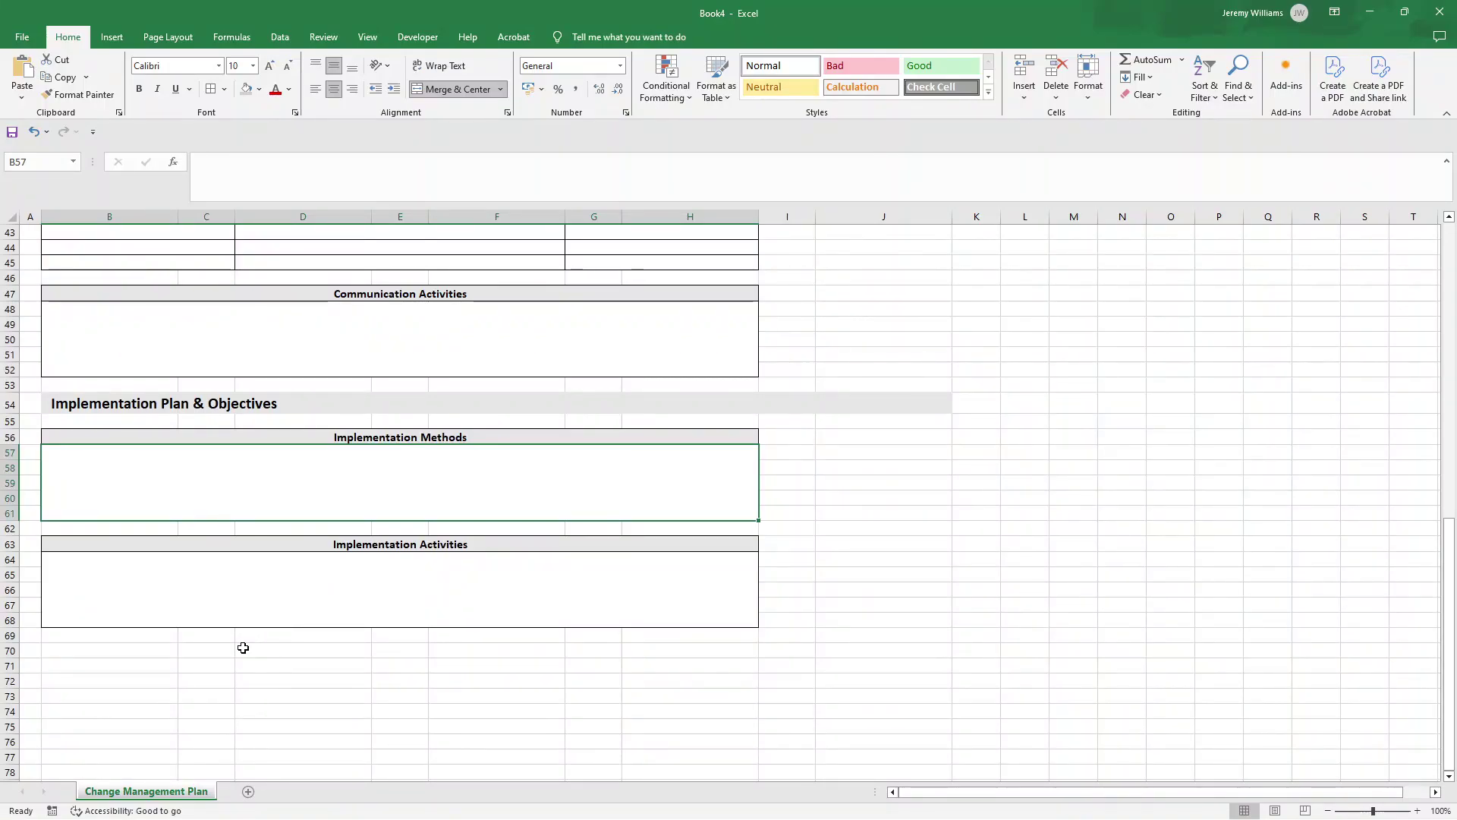
pyautogui.moveTo(171, 650); pyautogui.dragTo(751, 650)
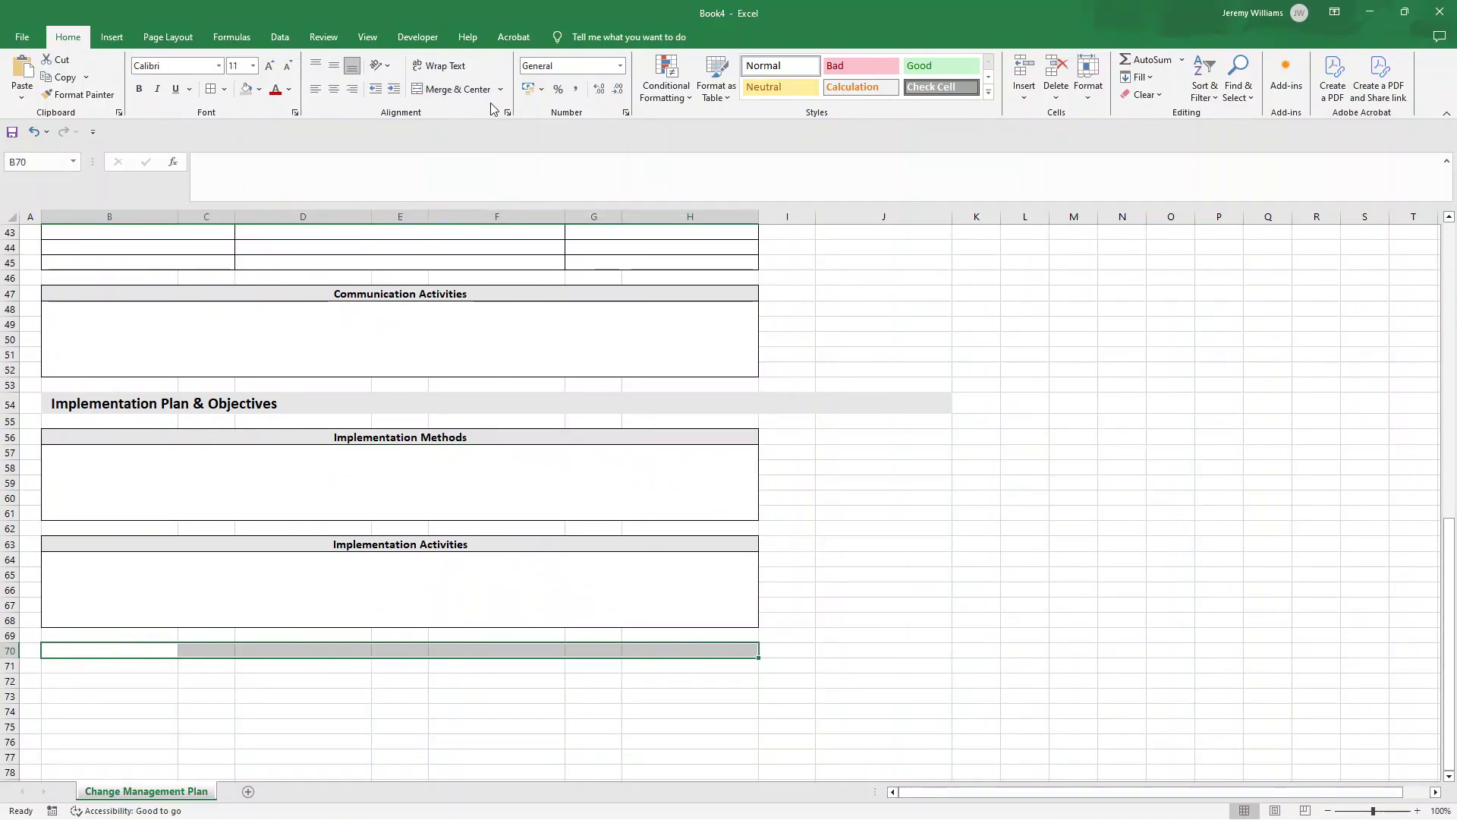
pyautogui.click(457, 90)
pyautogui.write('Process ')
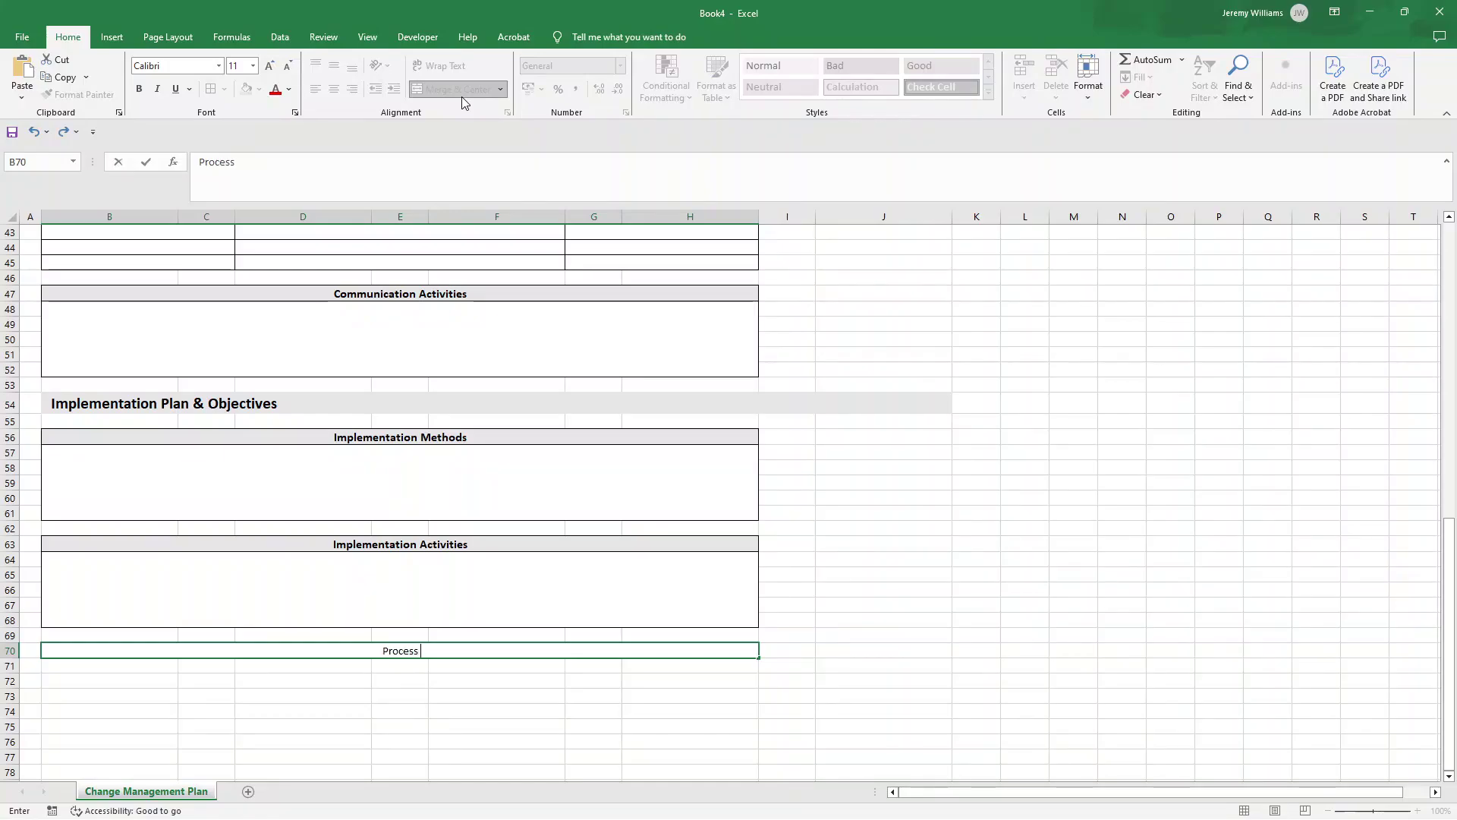
pyautogui.write('Schedule')
pyautogui.press('Return')
pyautogui.press('Up')
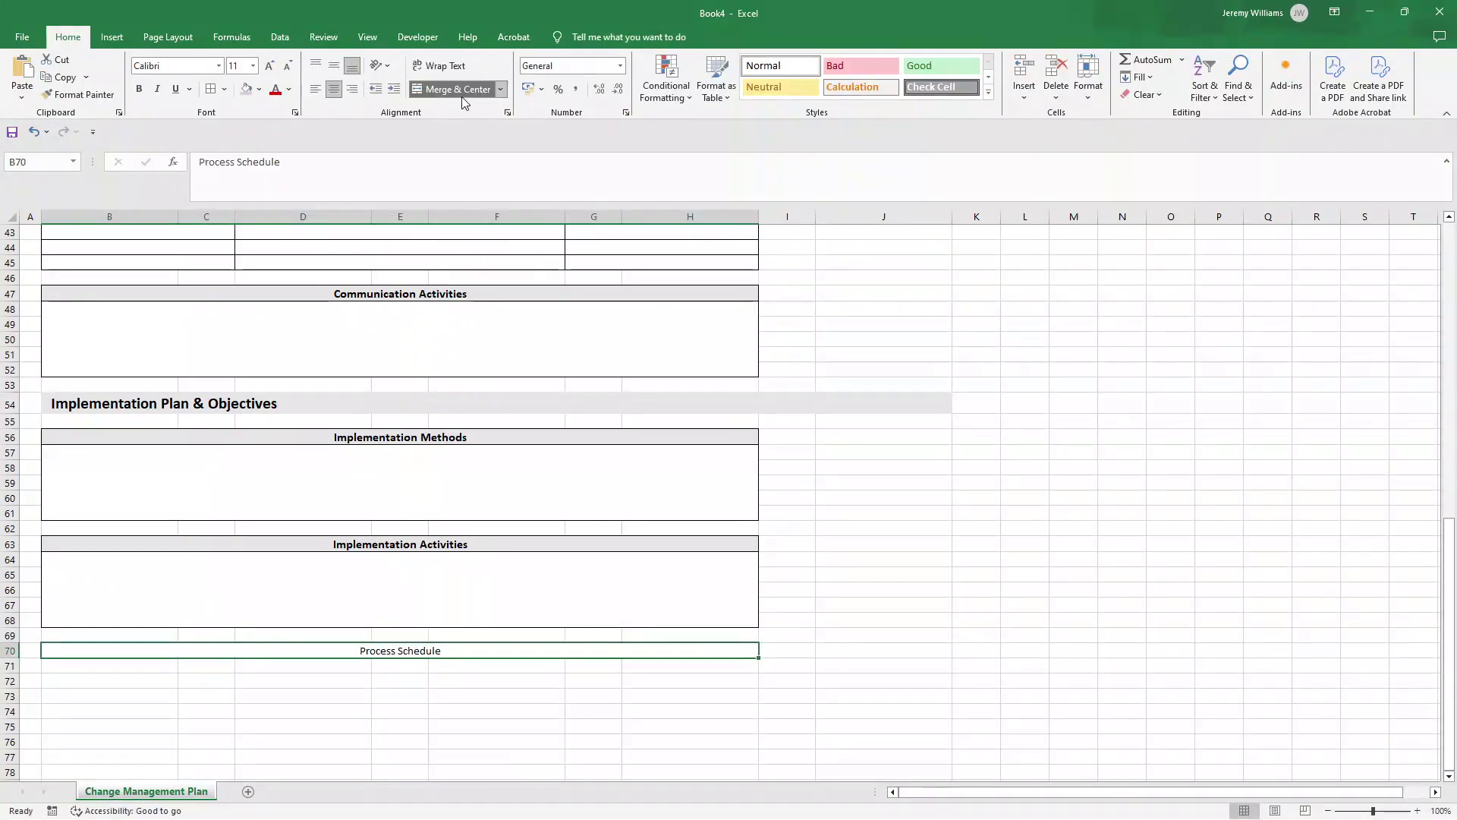
# Make the Process Schedule heading in B70 bold at font size 12 with a darker grey fill.
pyautogui.hotkey('ctrl', 'b')
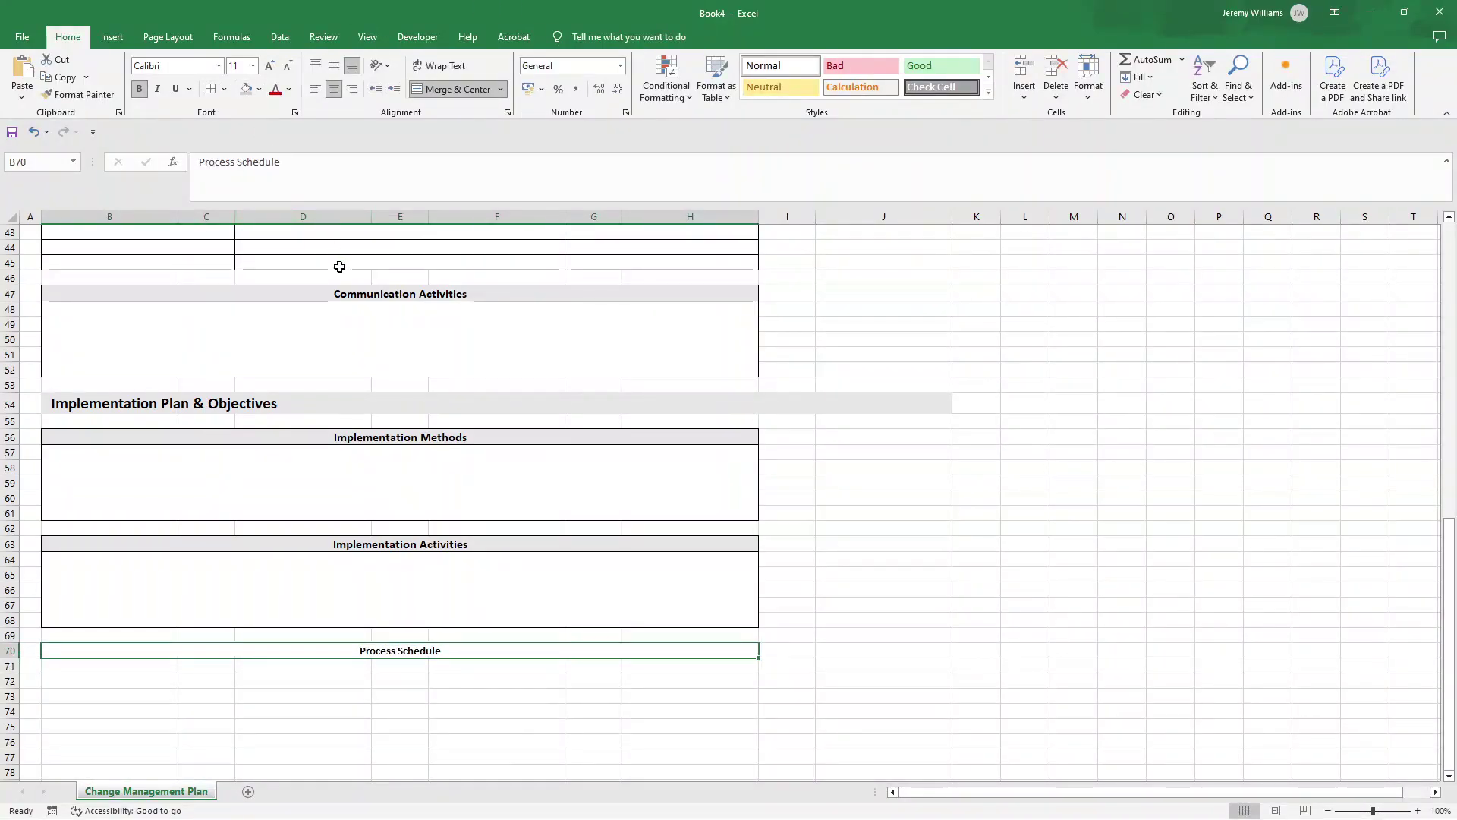
pyautogui.click(259, 90)
pyautogui.click(273, 176)
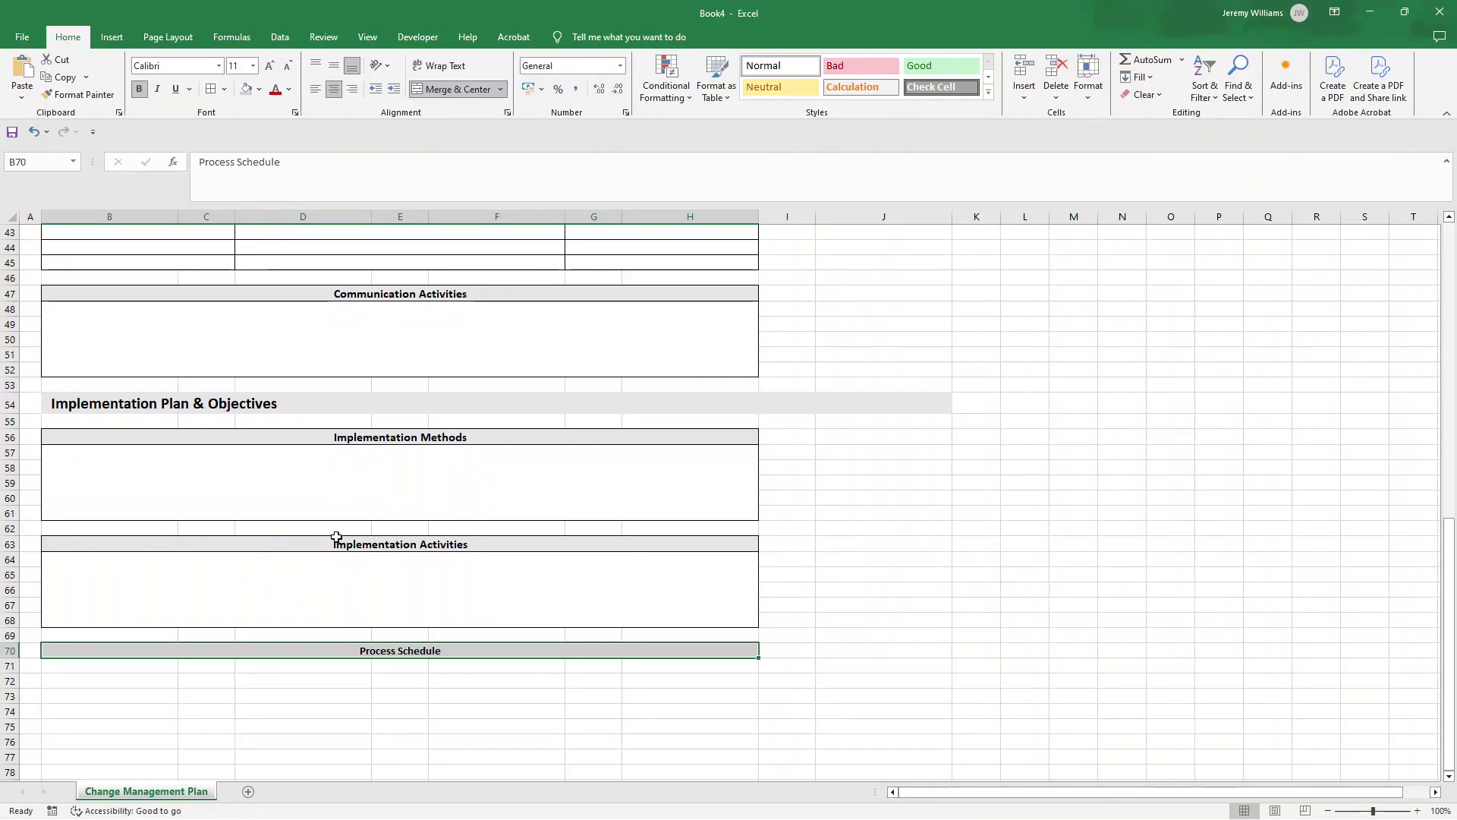
pyautogui.click(342, 543)
pyautogui.click(383, 648)
pyautogui.click(375, 542)
pyautogui.click(405, 653)
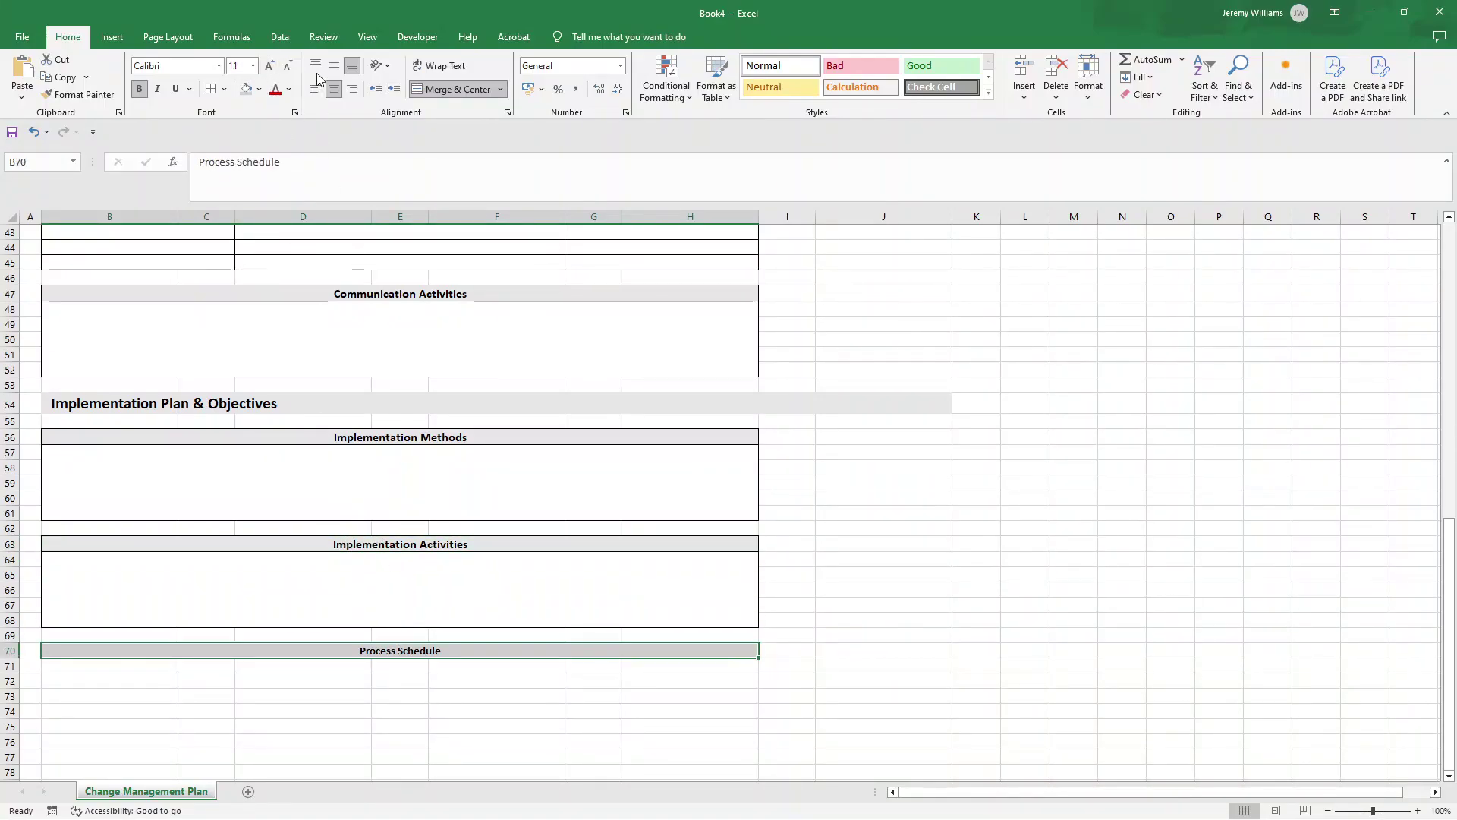
pyautogui.click(374, 449)
pyautogui.click(371, 437)
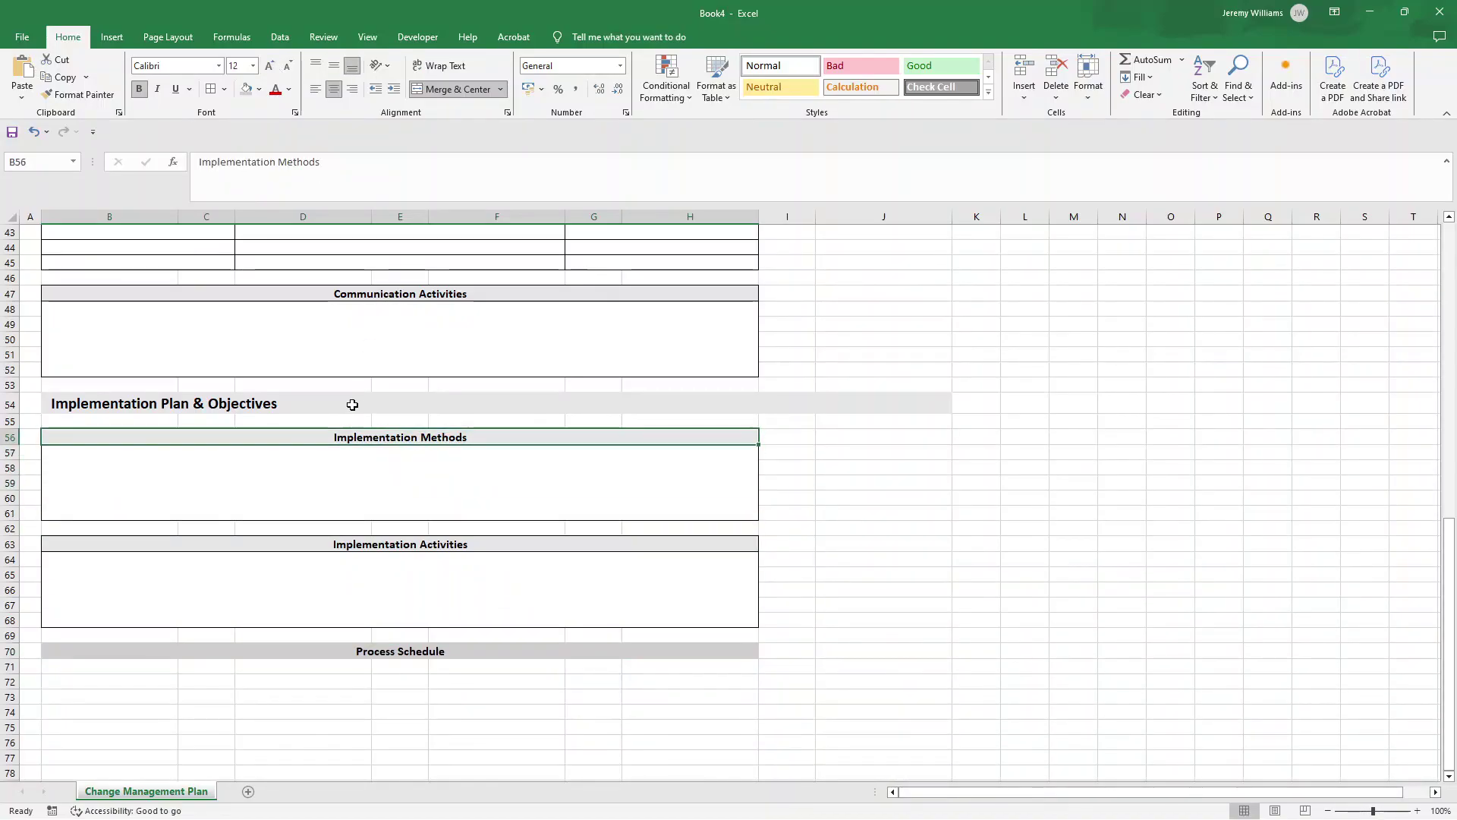
# Increase the font size of the Stakeholder Analysis heading in B39 to 12.
pyautogui.scroll(2, 384, 319)
pyautogui.click(390, 264)
pyautogui.click(269, 66)
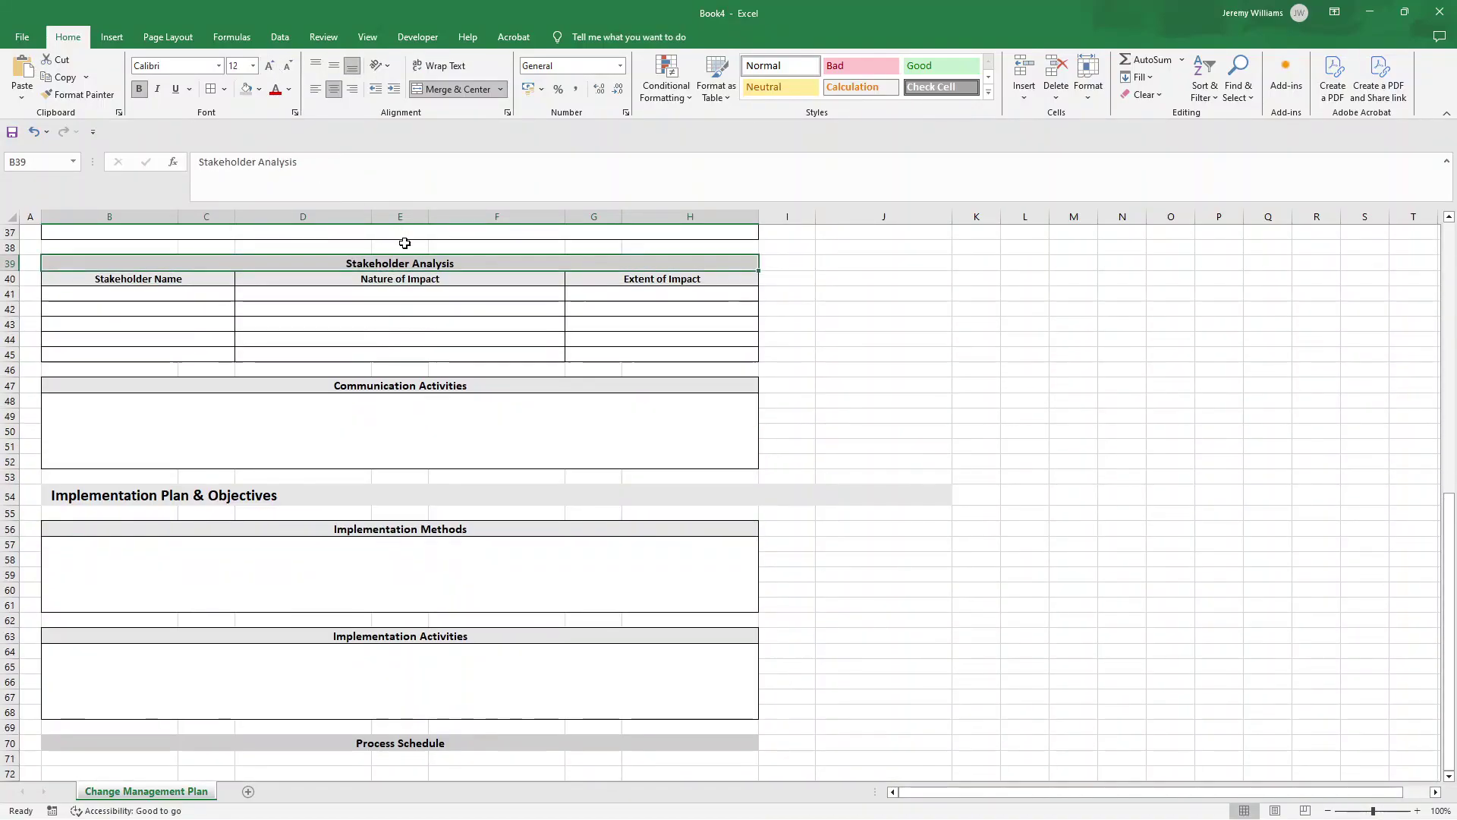
pyautogui.click(405, 280)
pyautogui.click(221, 281)
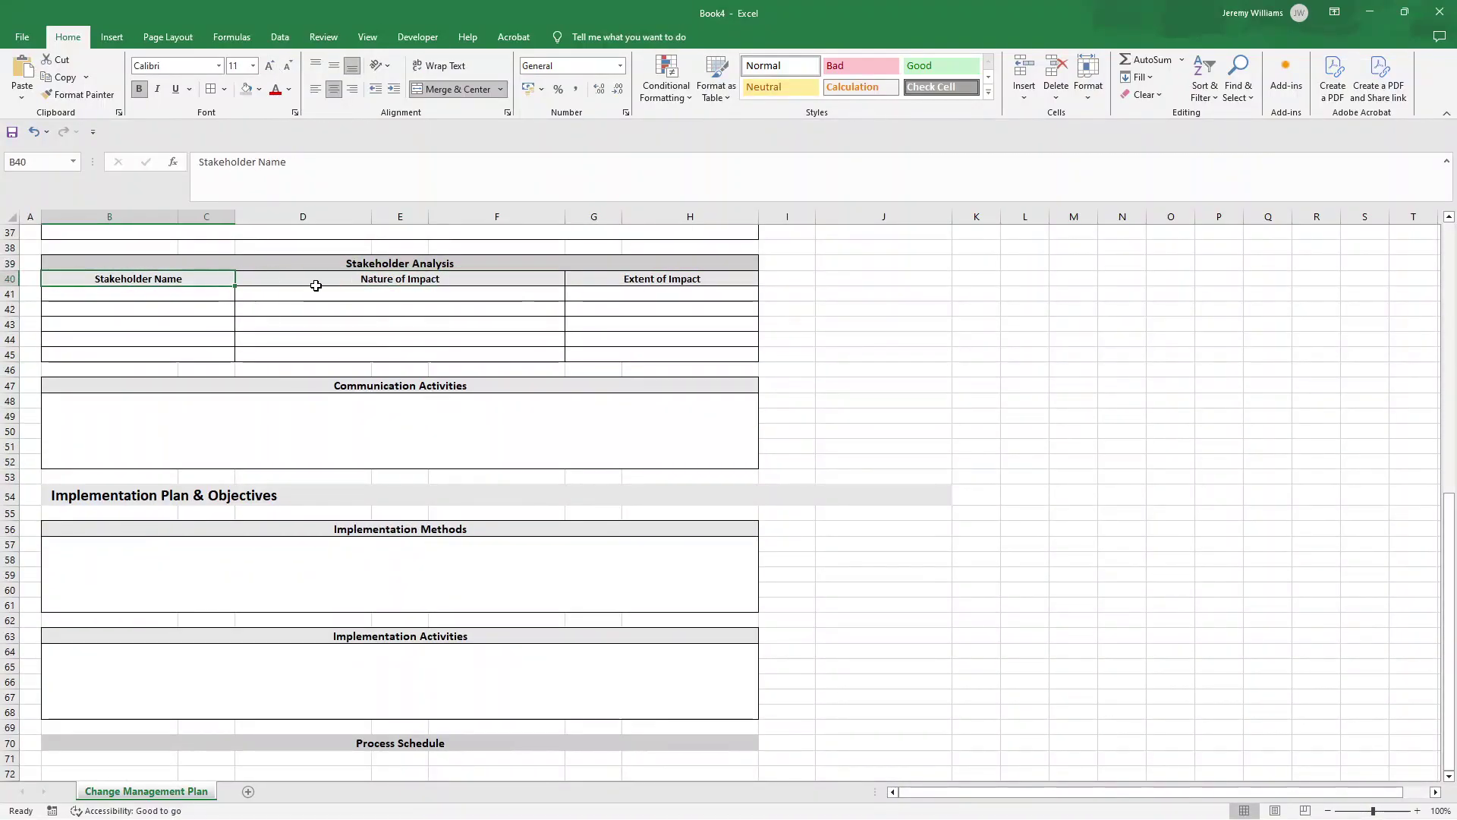
# Enter the column headers "Activity Name", "Activity Description" and "Party Responsible" in B71:D71 under Process Schedule.
pyautogui.scroll(-3, 495, 396)
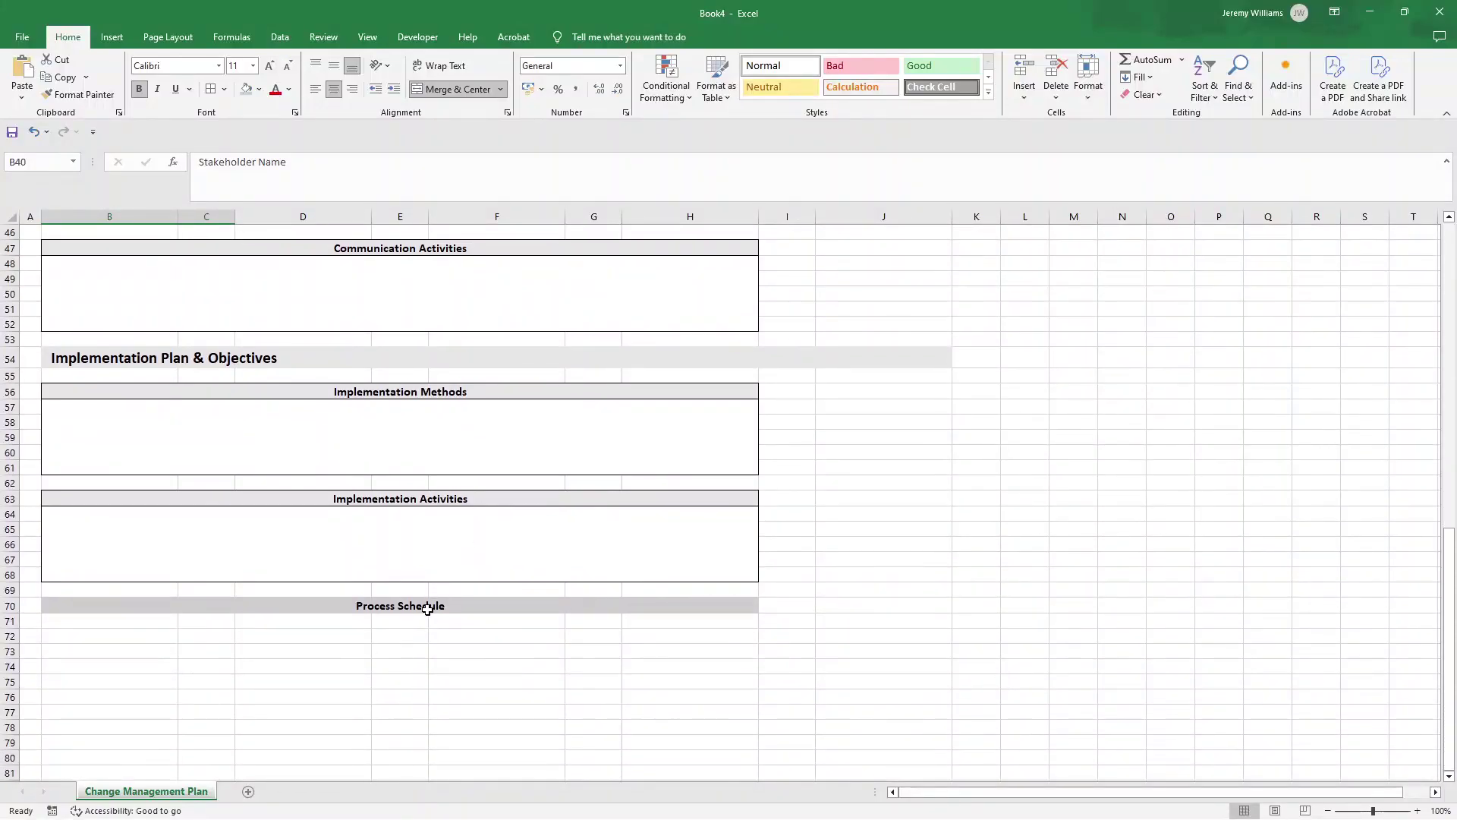
pyautogui.click(164, 622)
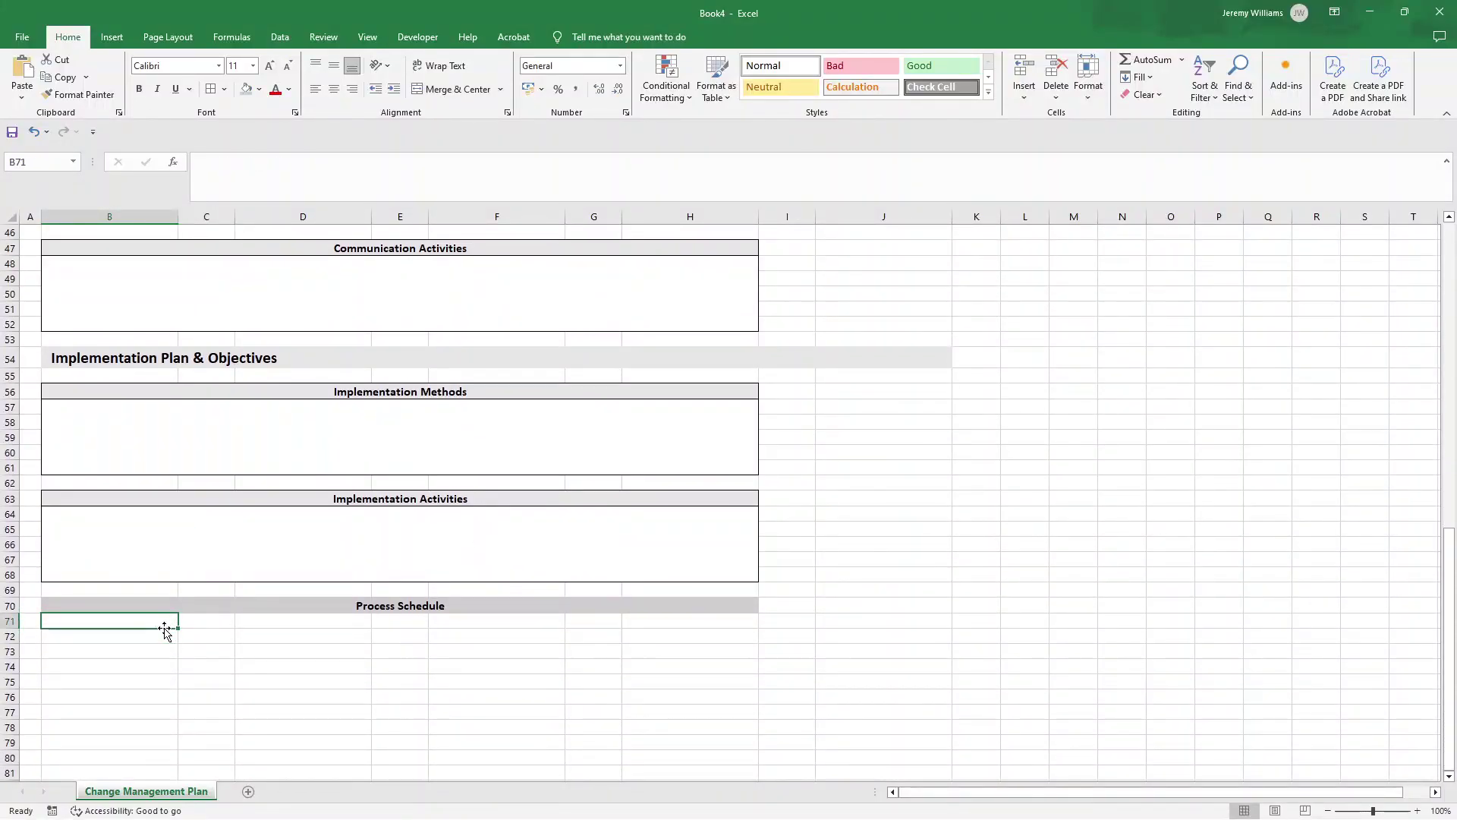
pyautogui.write('Activity Name')
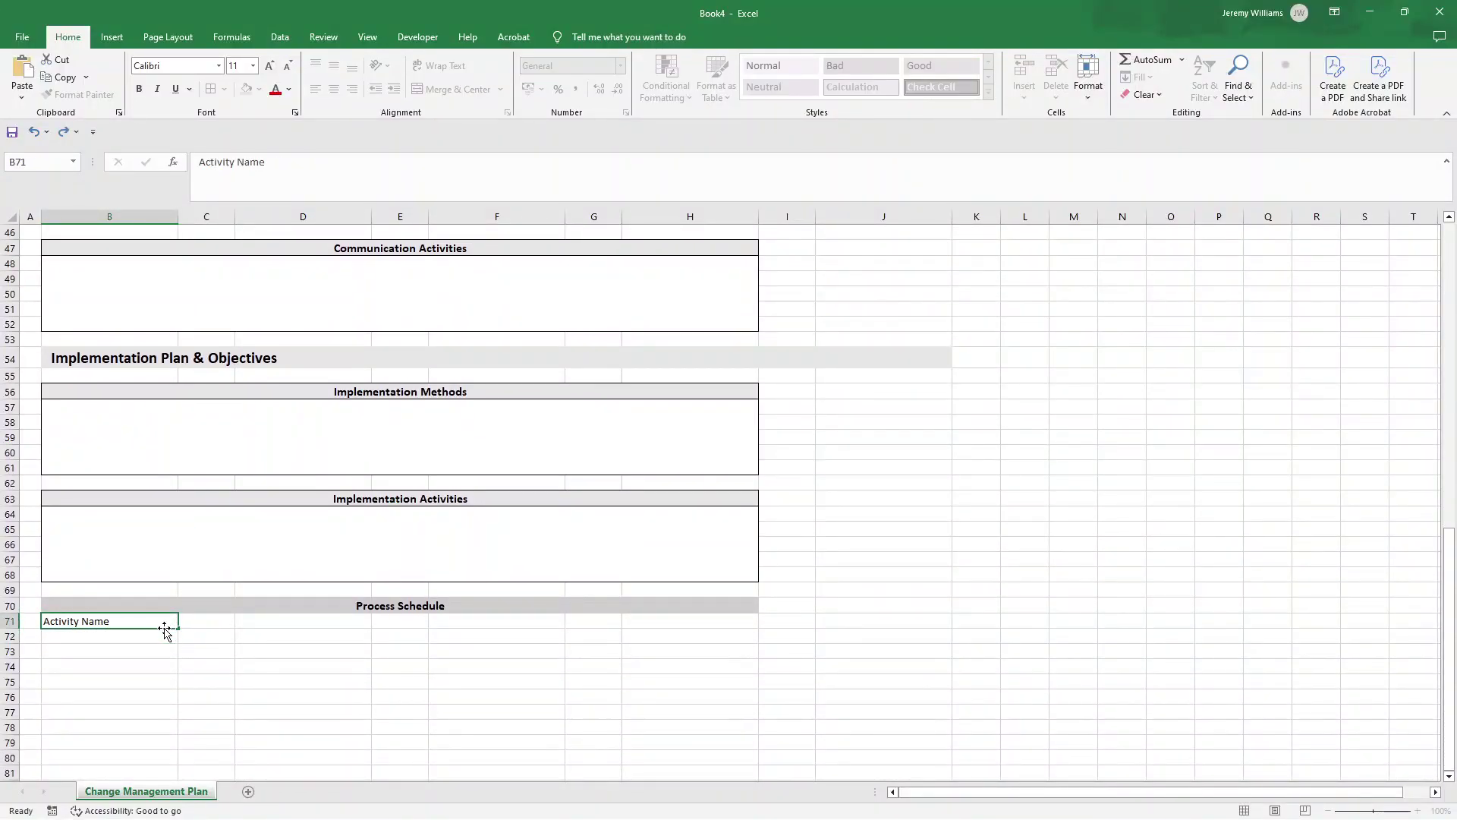
pyautogui.press('Tab')
pyautogui.write('Ac')
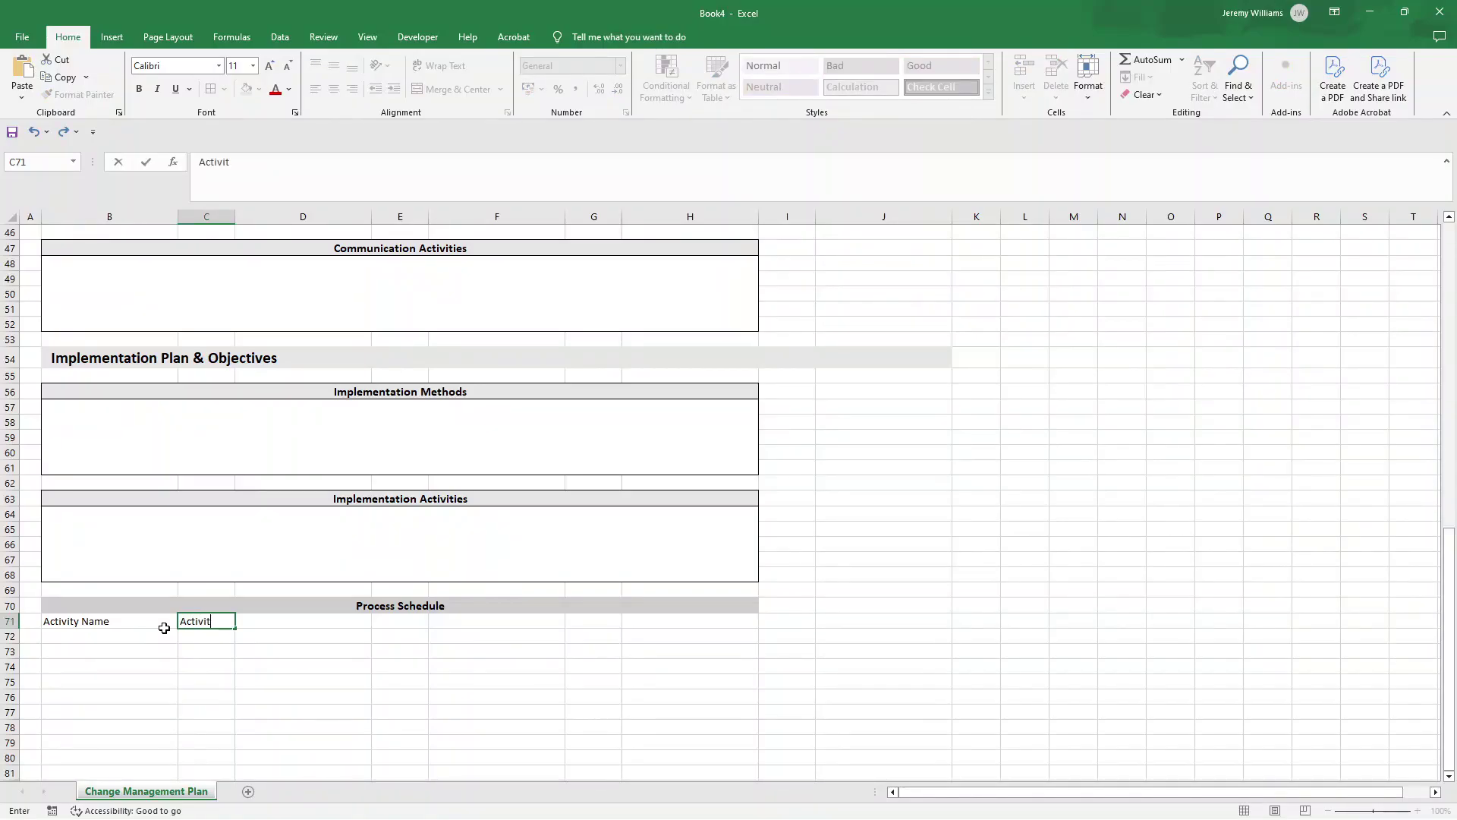
pyautogui.write('tivity Description')
pyautogui.press('Tab')
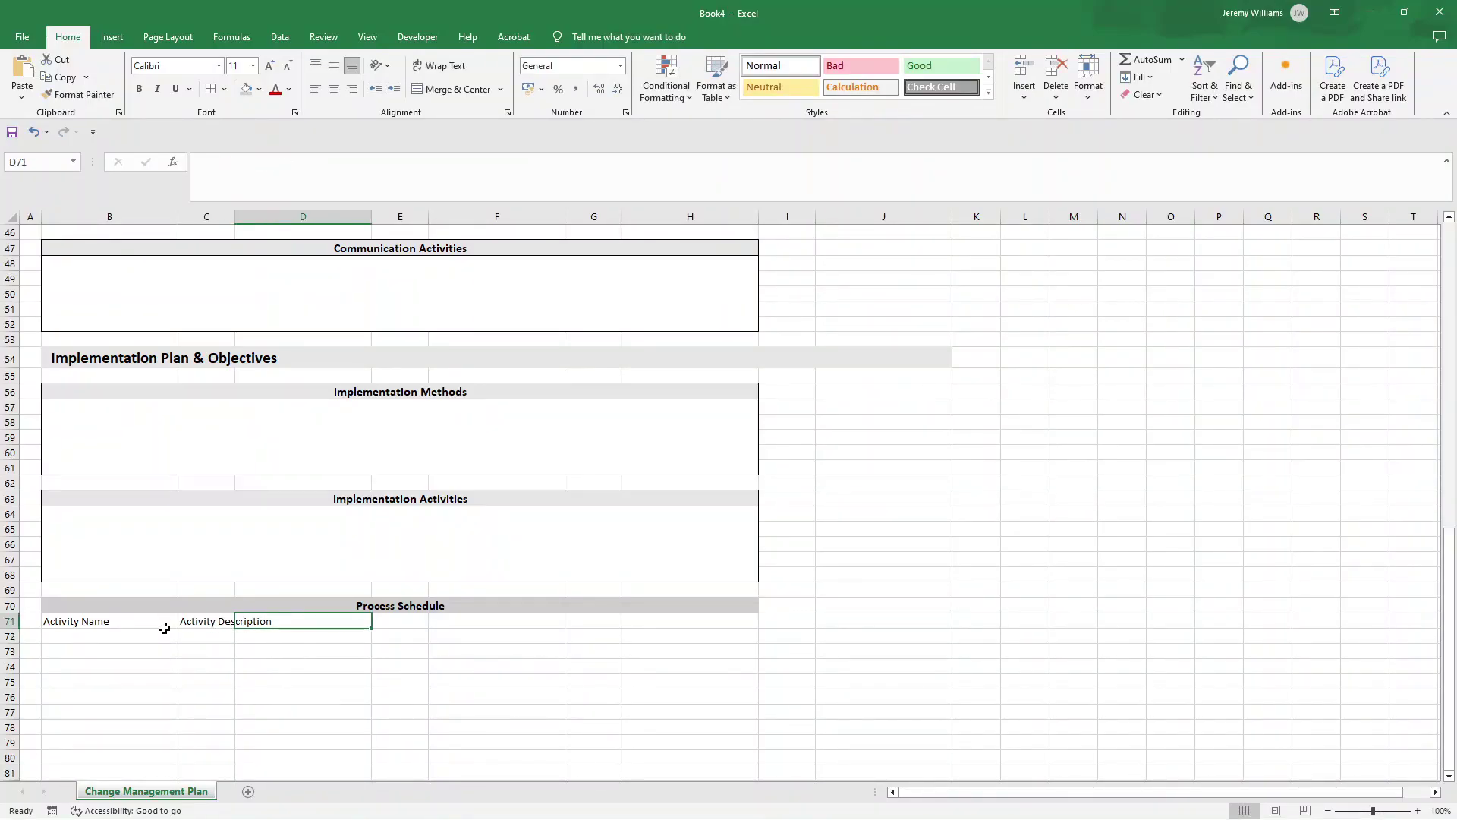
pyautogui.write('Party Re')
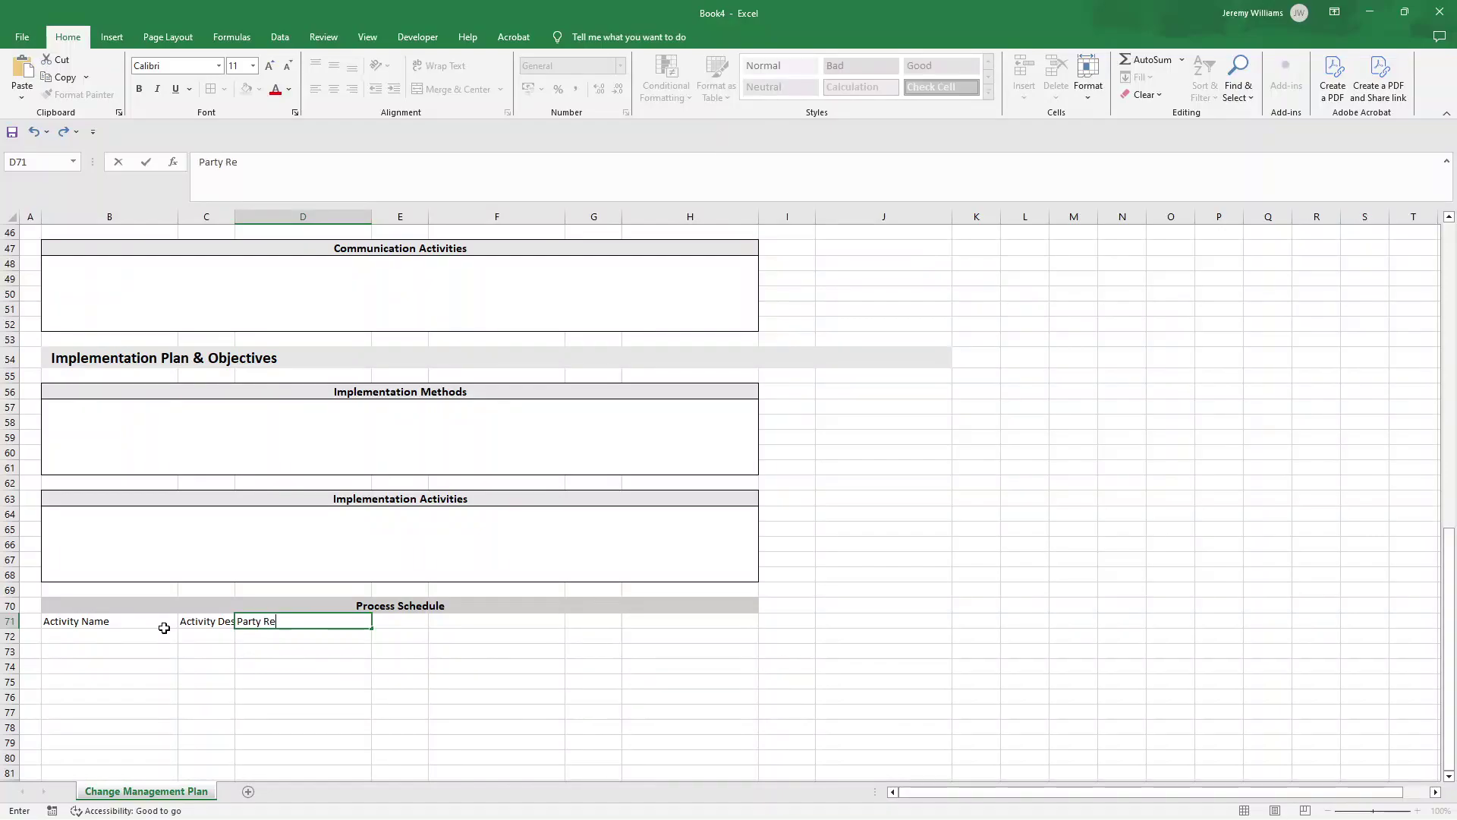
pyautogui.write('sponsible')
pyautogui.press('Tab')
# Enter "Predicted Started Date" in E71, copy it to F71 and change the copy to "Predicted End Date".
pyautogui.write('Pre')
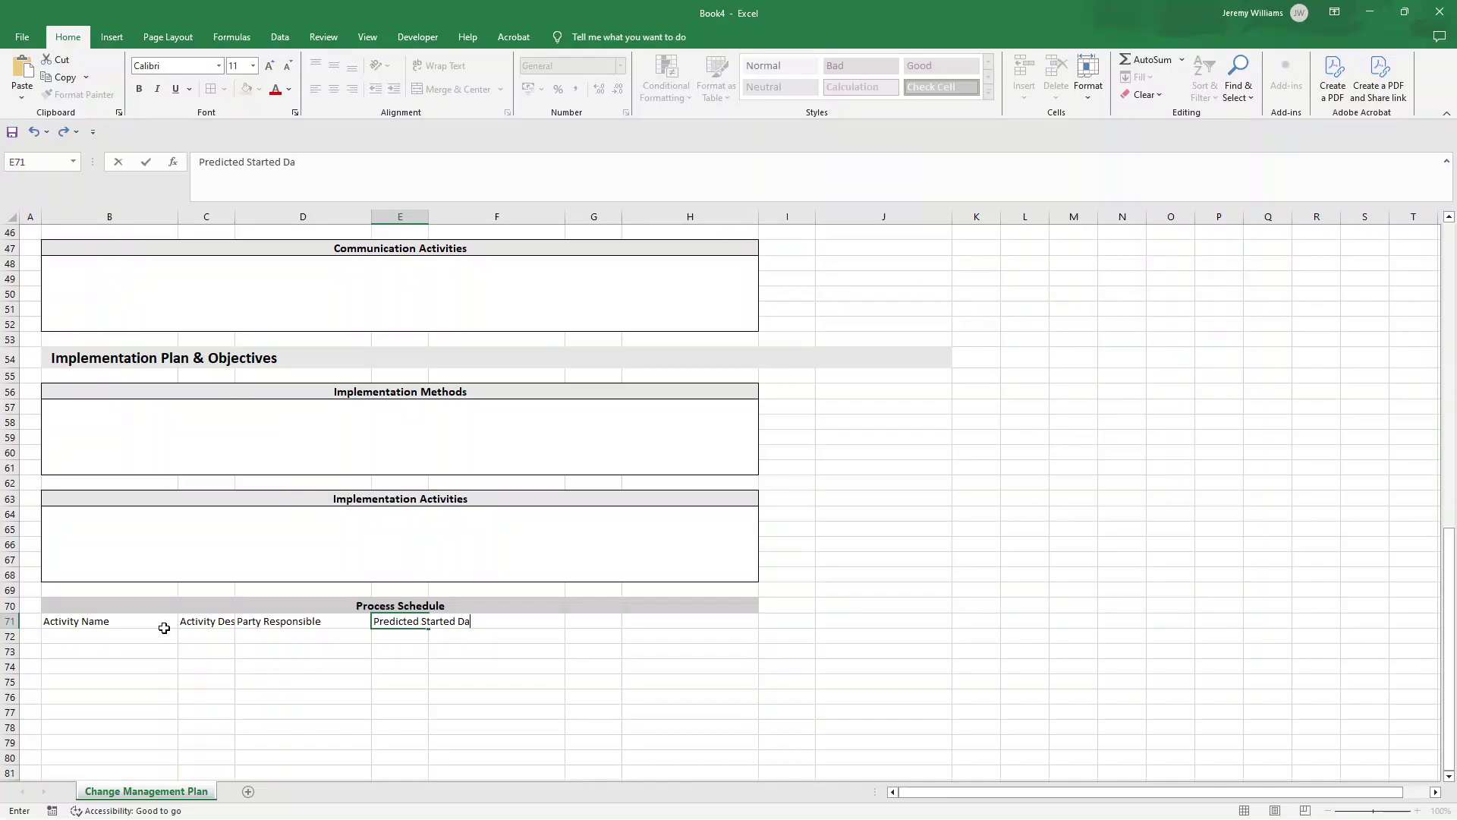
pyautogui.hotkey('ctrl', 'Return')
pyautogui.hotkey('ctrl', 'c')
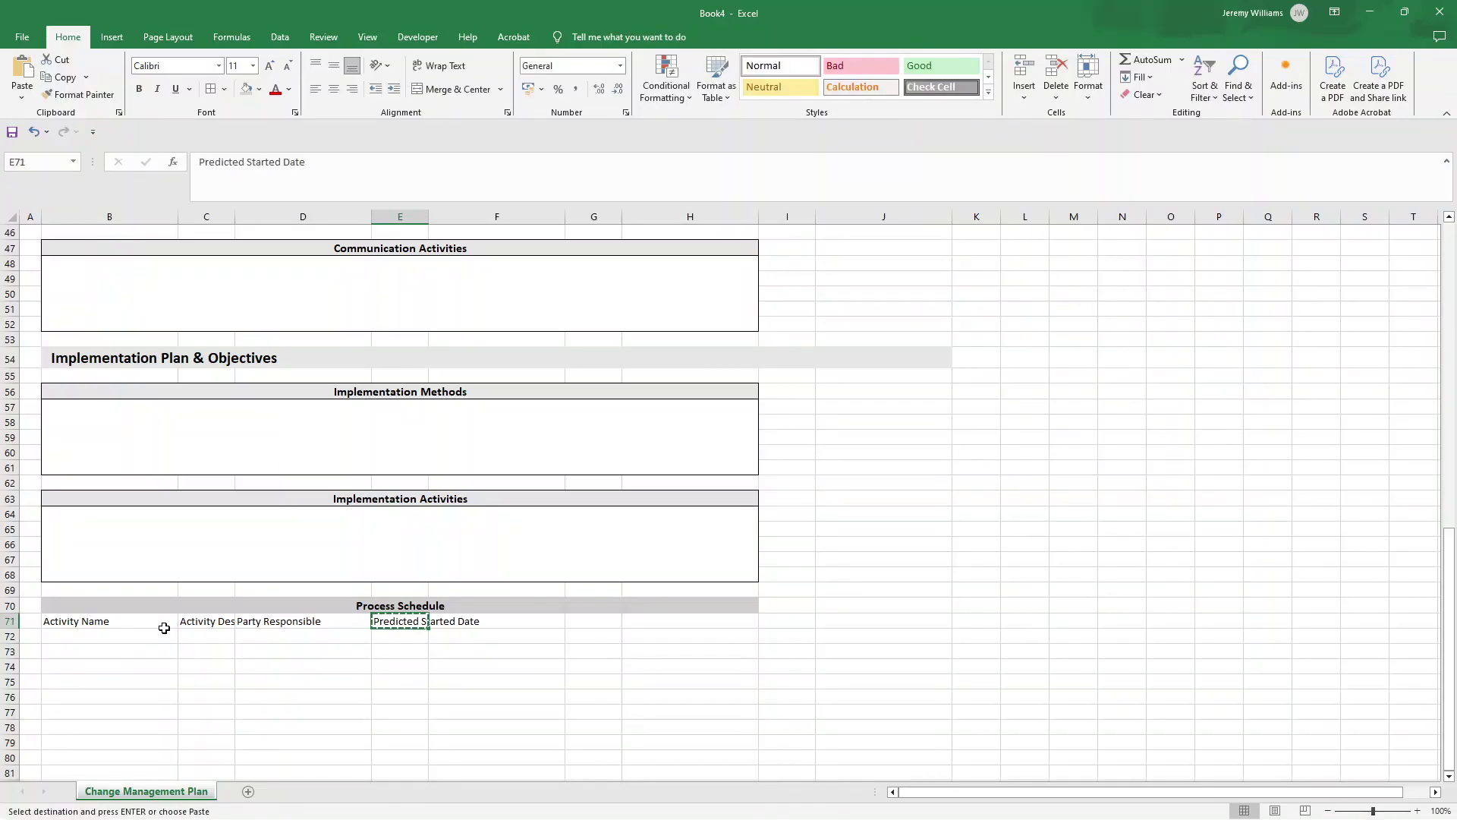
pyautogui.press('Right')
pyautogui.hotkey('ctrl', 'v')
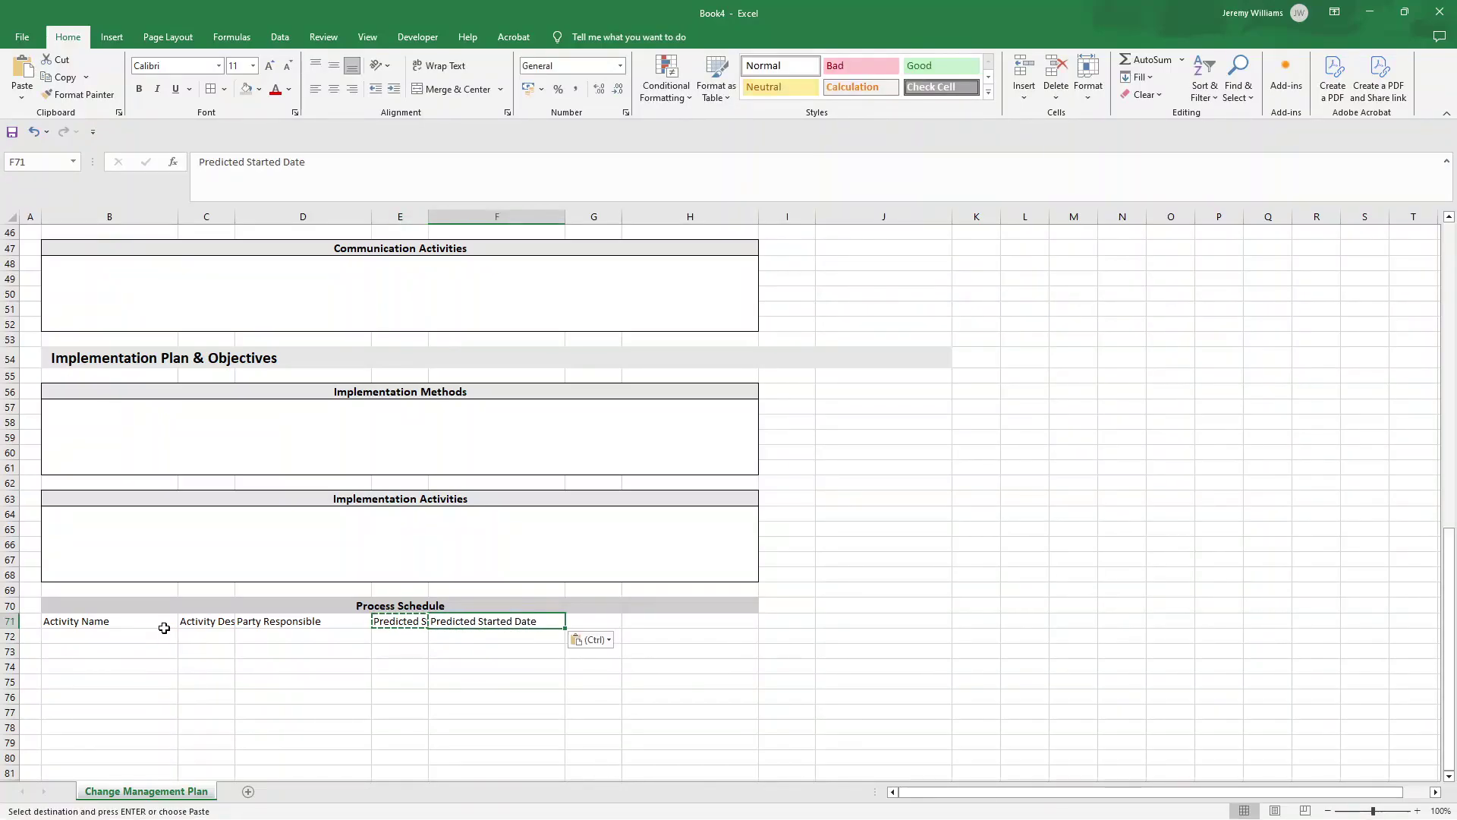
pyautogui.click(498, 624)
pyautogui.doubleClick(499, 624)
pyautogui.write('End')
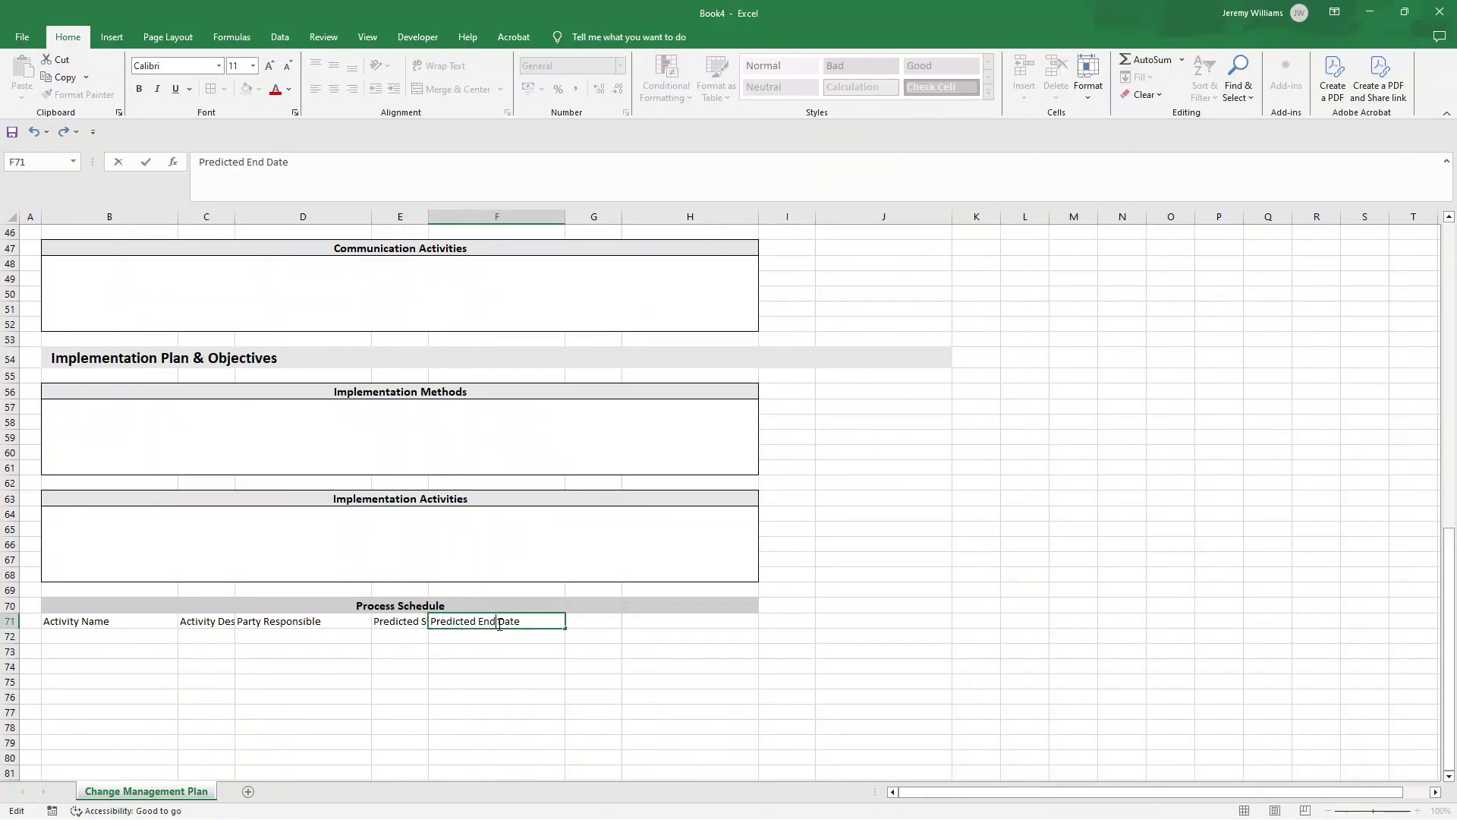
pyautogui.hotkey('ctrl', 'Return')
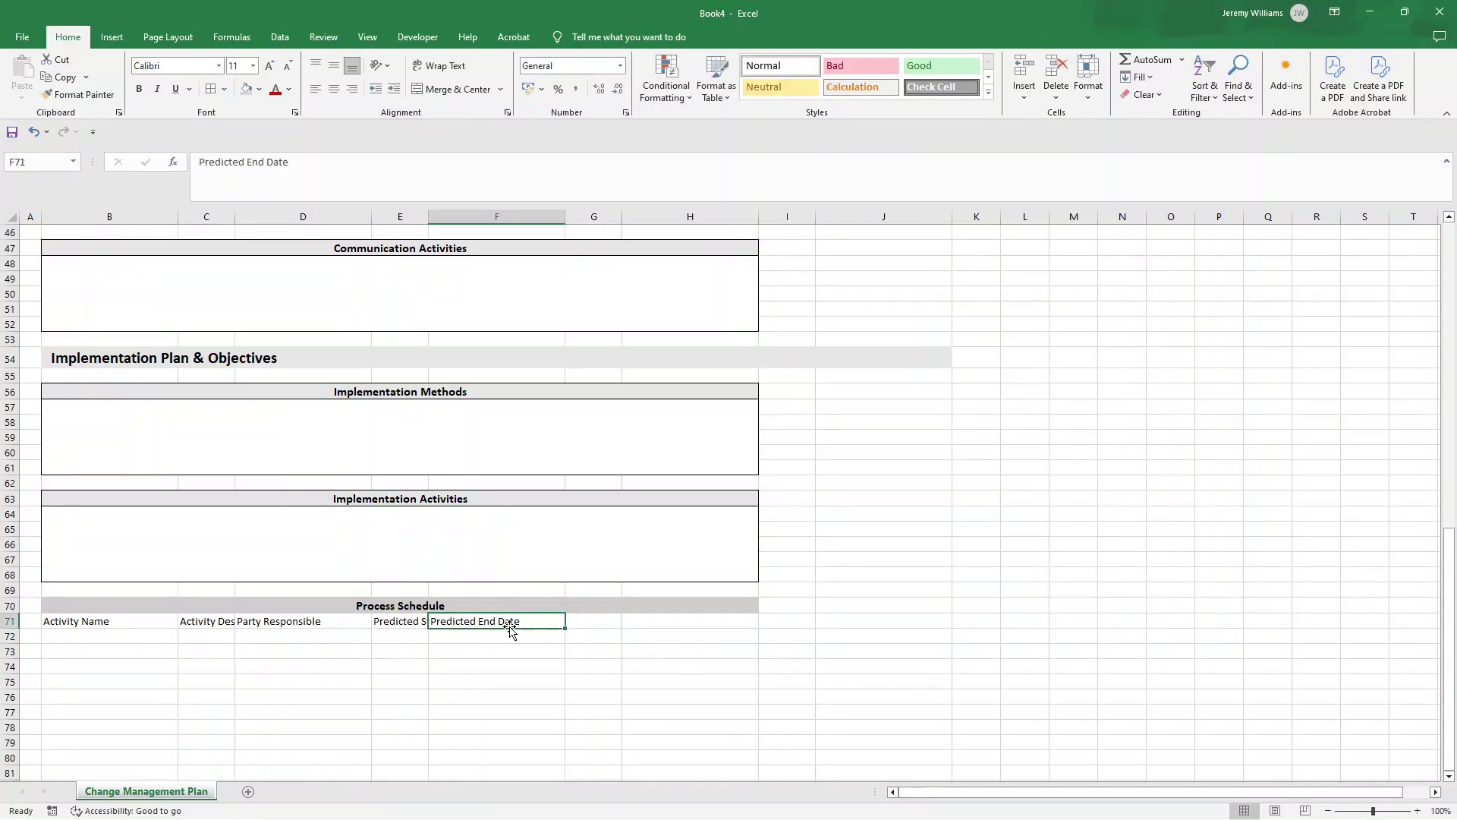
# Move the Predicted End Date header to H71, Predicted Started Date to G71 and Party Responsible to F71.
pyautogui.moveTo(510, 631); pyautogui.dragTo(627, 625)
pyautogui.click(415, 623)
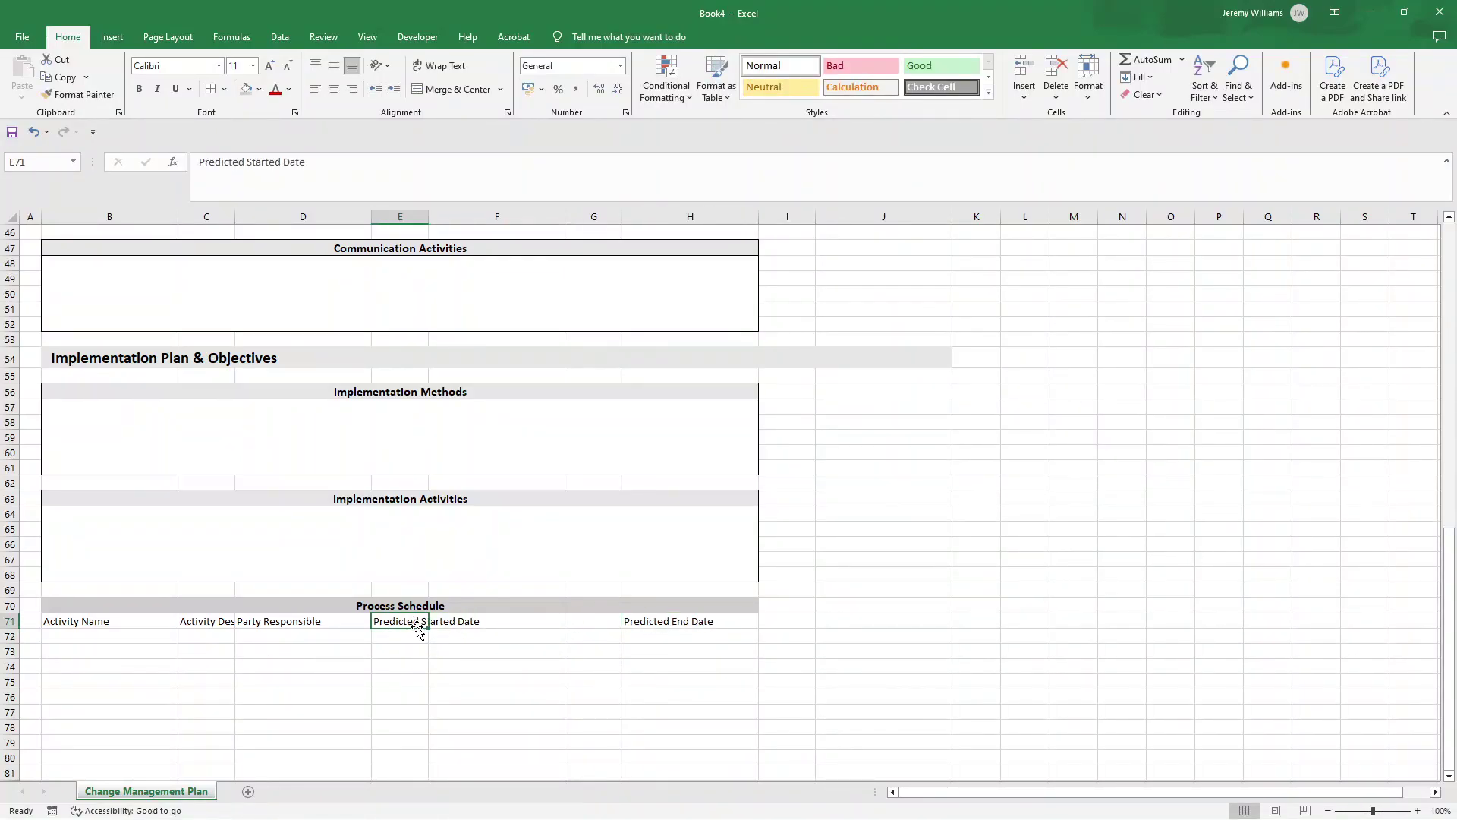
pyautogui.moveTo(419, 632); pyautogui.dragTo(579, 627)
pyautogui.click(324, 630)
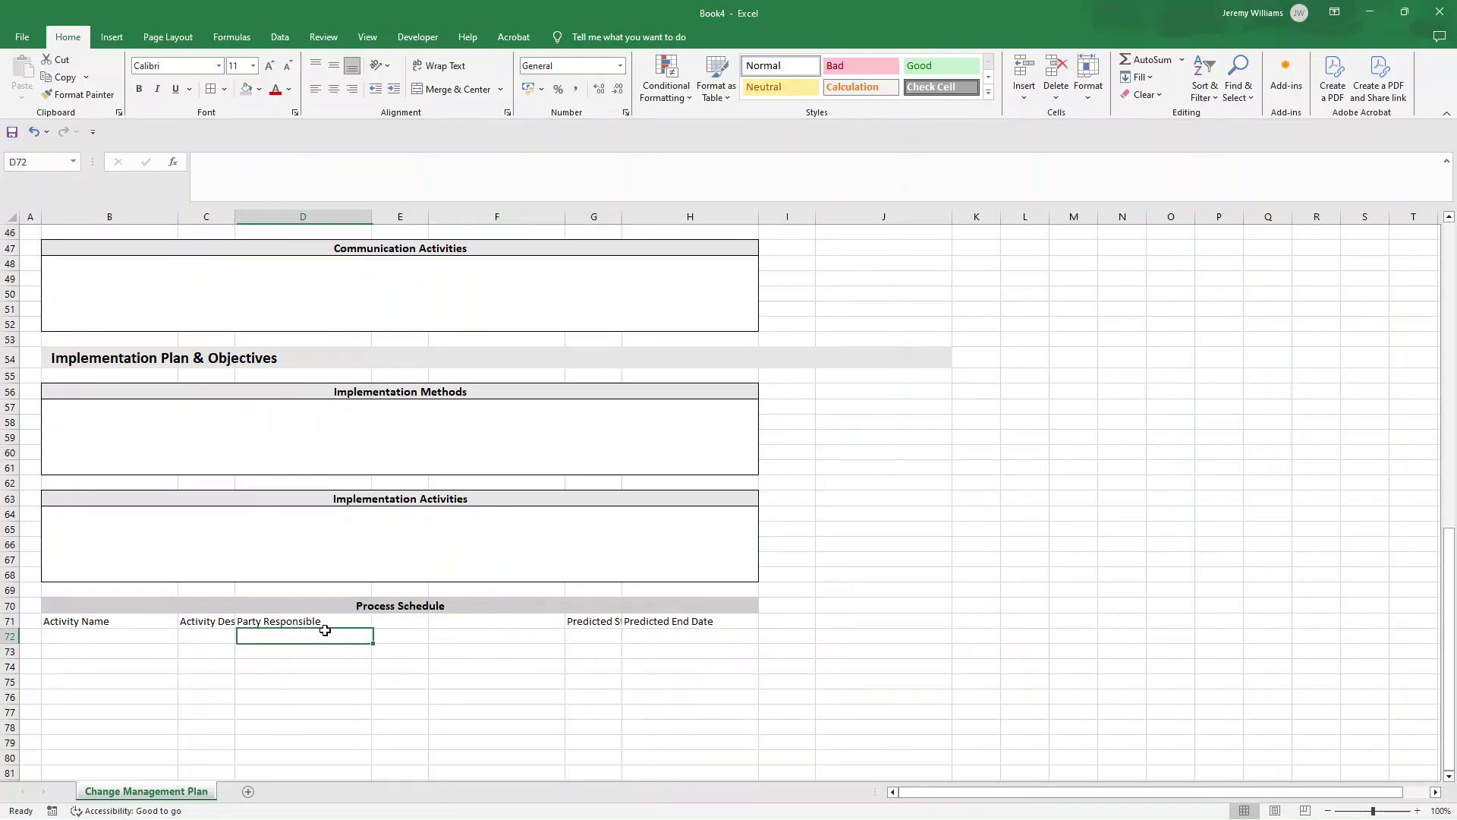
pyautogui.click(331, 622)
pyautogui.moveTo(344, 630); pyautogui.dragTo(388, 621)
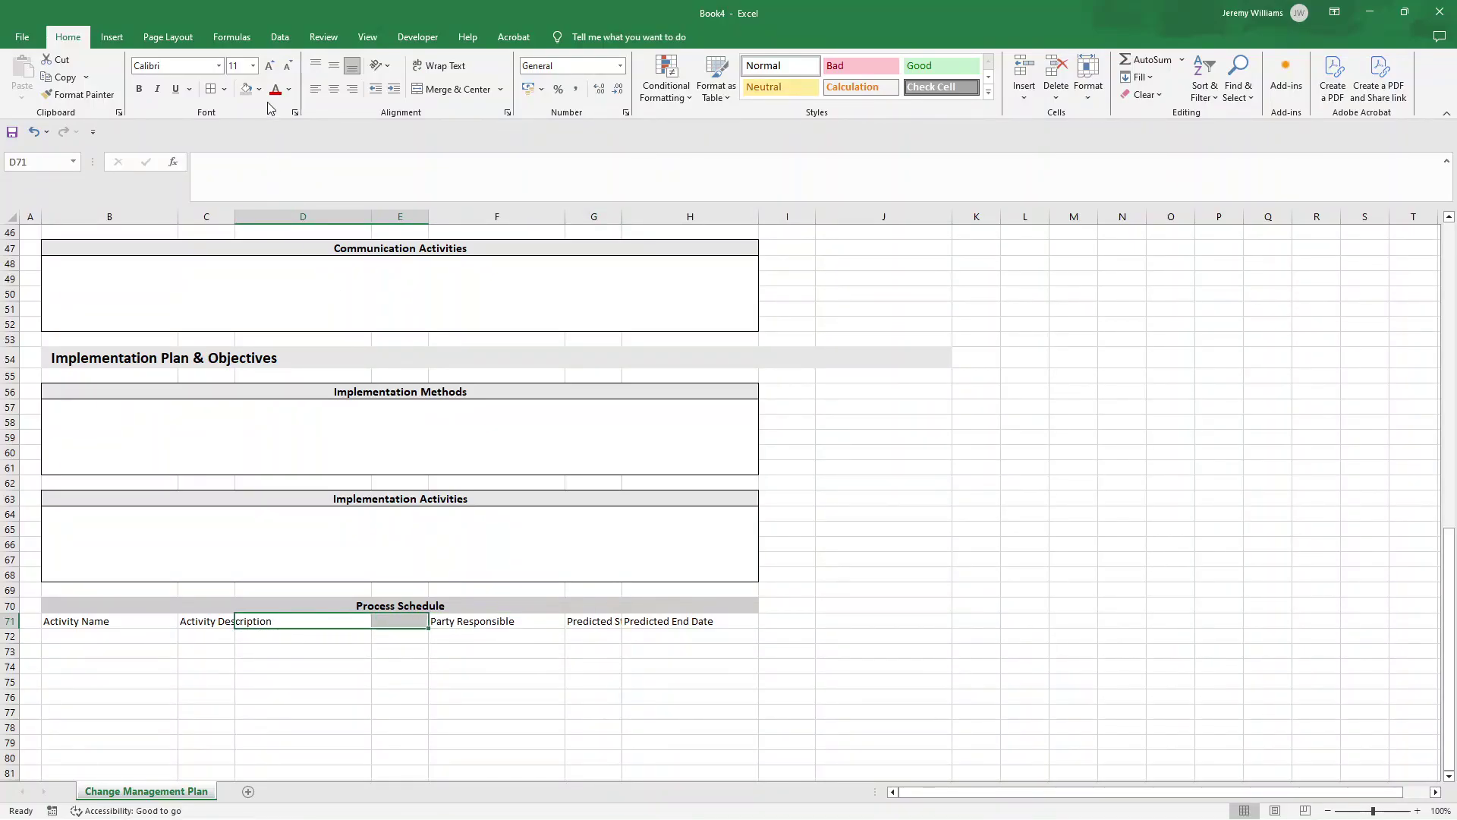
# Merge and center the Activity Description header across C71:E71 and apply all borders to the Process Schedule table B70:H76.
pyautogui.click(455, 89)
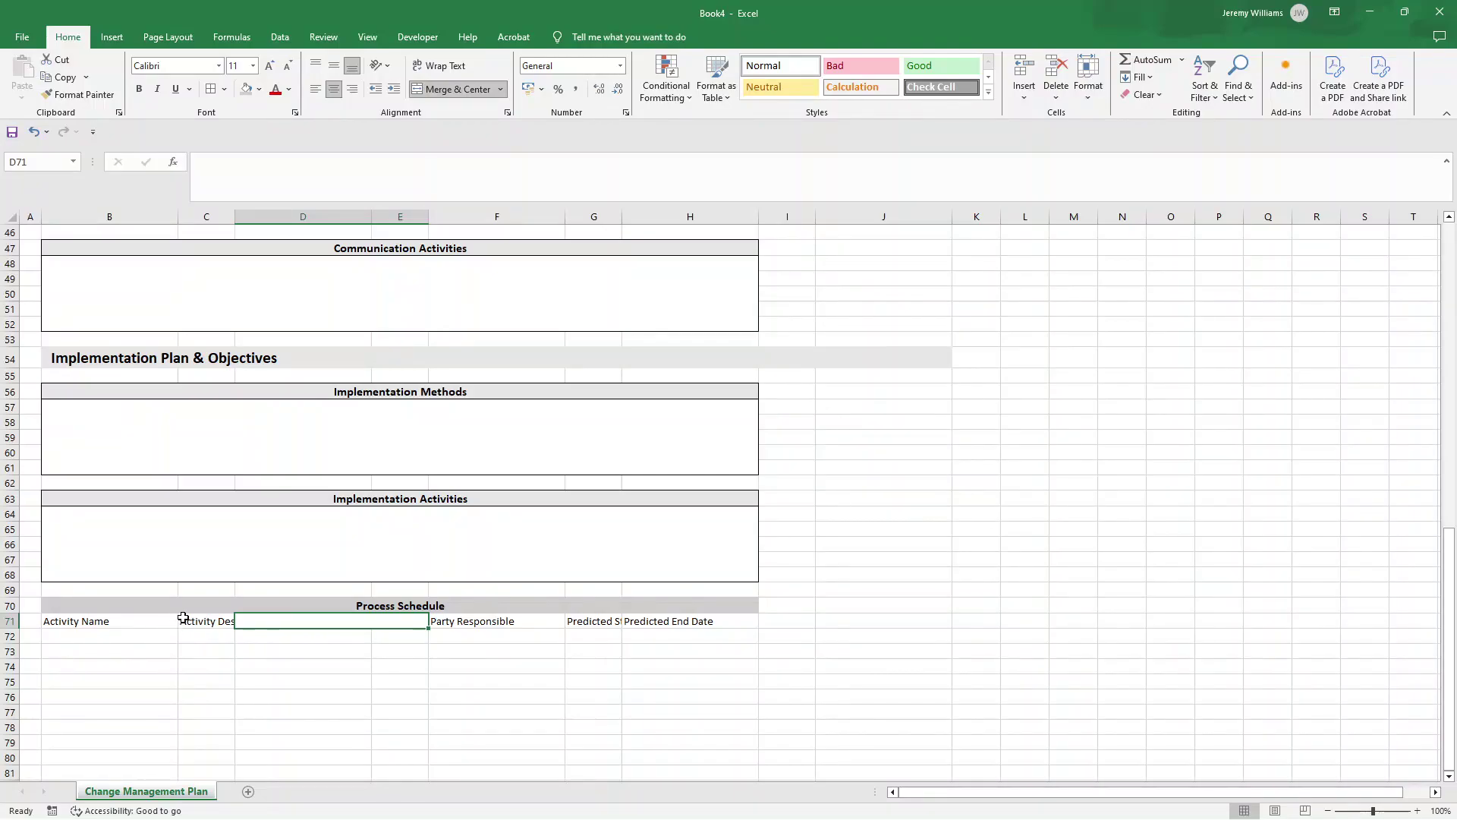
pyautogui.moveTo(183, 619); pyautogui.dragTo(247, 619)
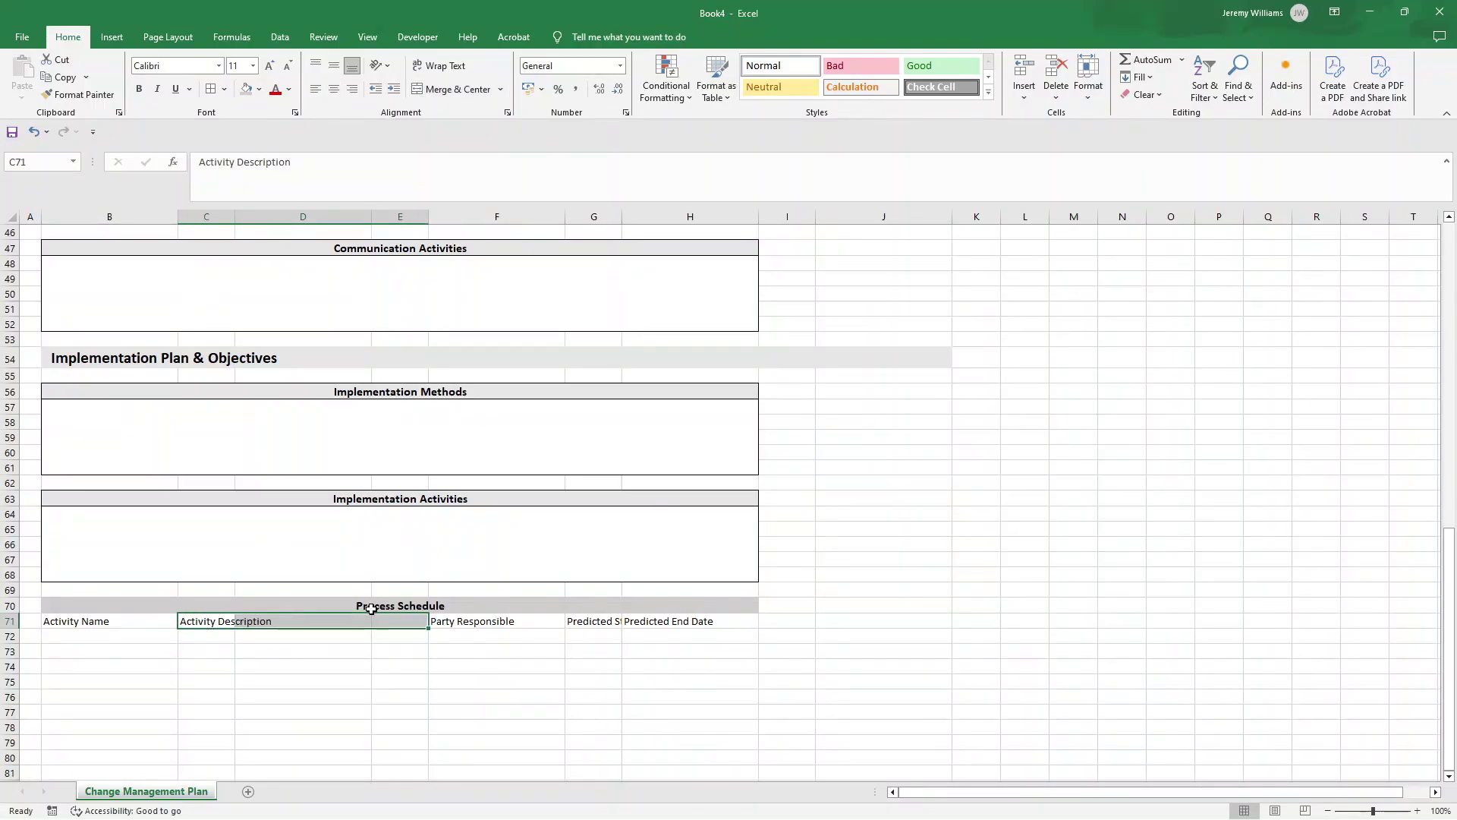
pyautogui.click(455, 89)
pyautogui.moveTo(240, 607); pyautogui.dragTo(254, 697)
pyautogui.click(210, 88)
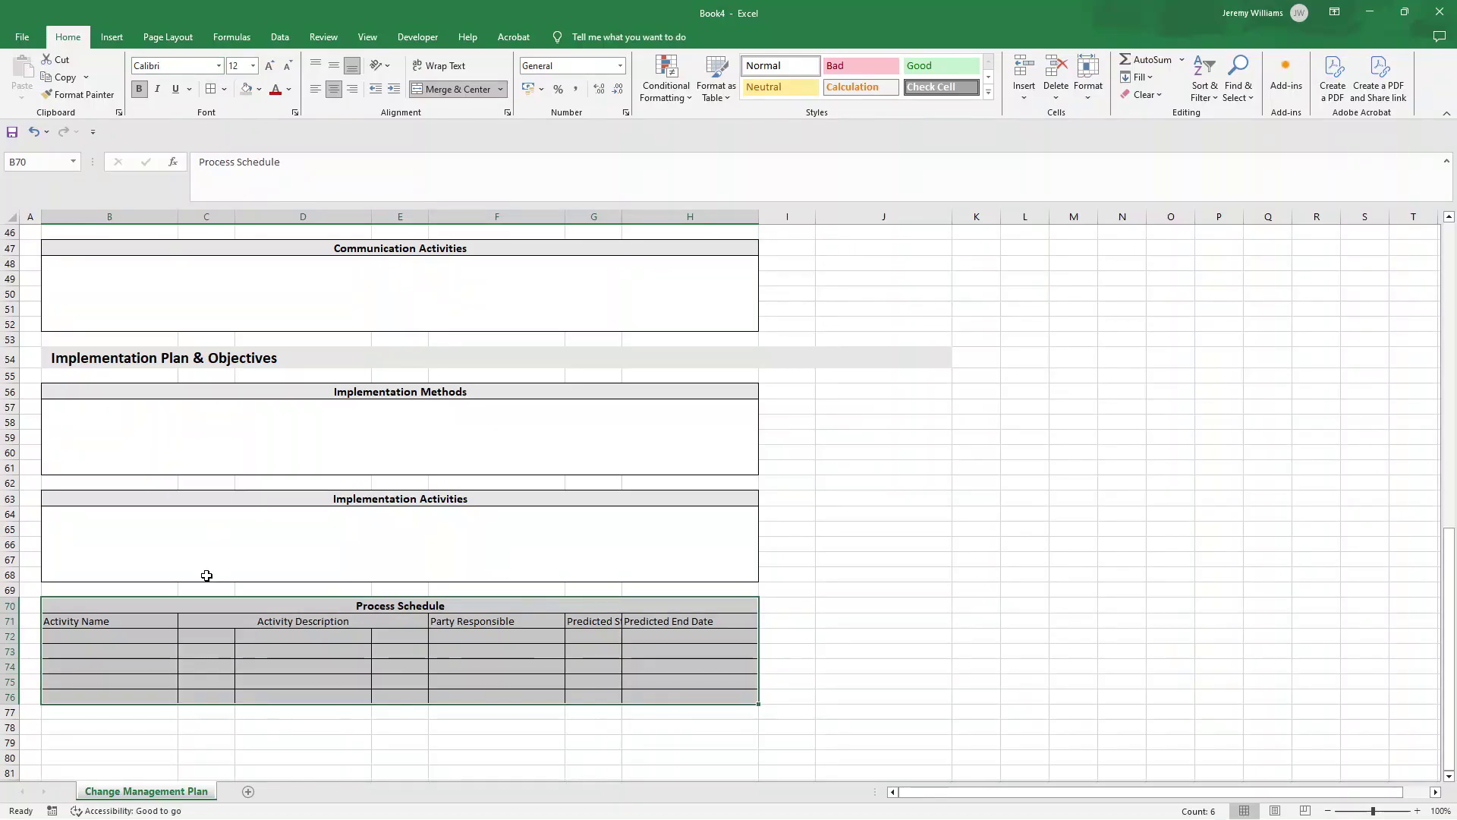
# Make the Process Schedule column headers in B71:H71 bold and fill them light gray.
pyautogui.scroll(-2, 201, 569)
pyautogui.moveTo(156, 527); pyautogui.dragTo(641, 531)
pyautogui.click(139, 89)
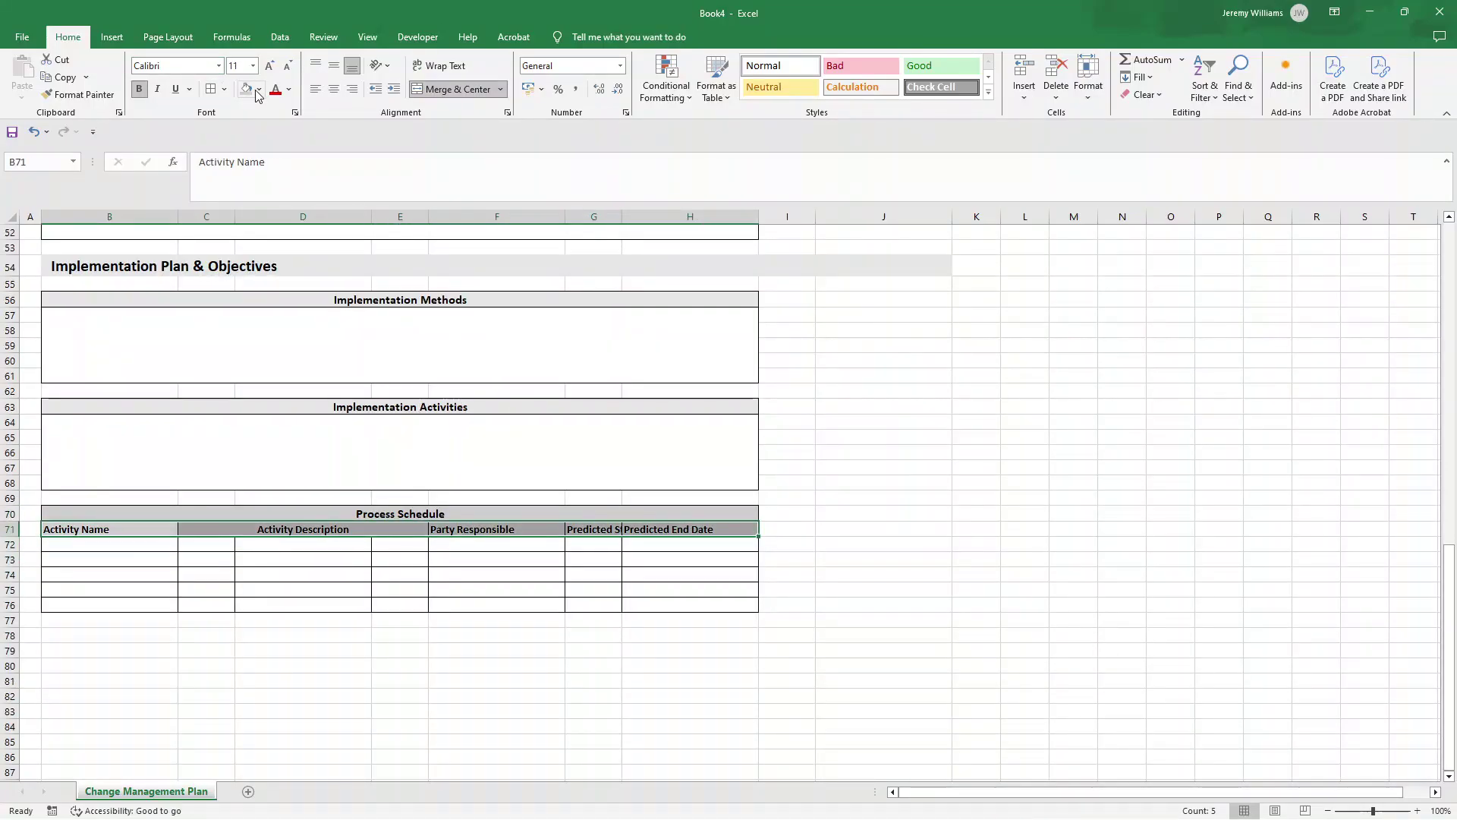
pyautogui.click(259, 88)
pyautogui.click(253, 593)
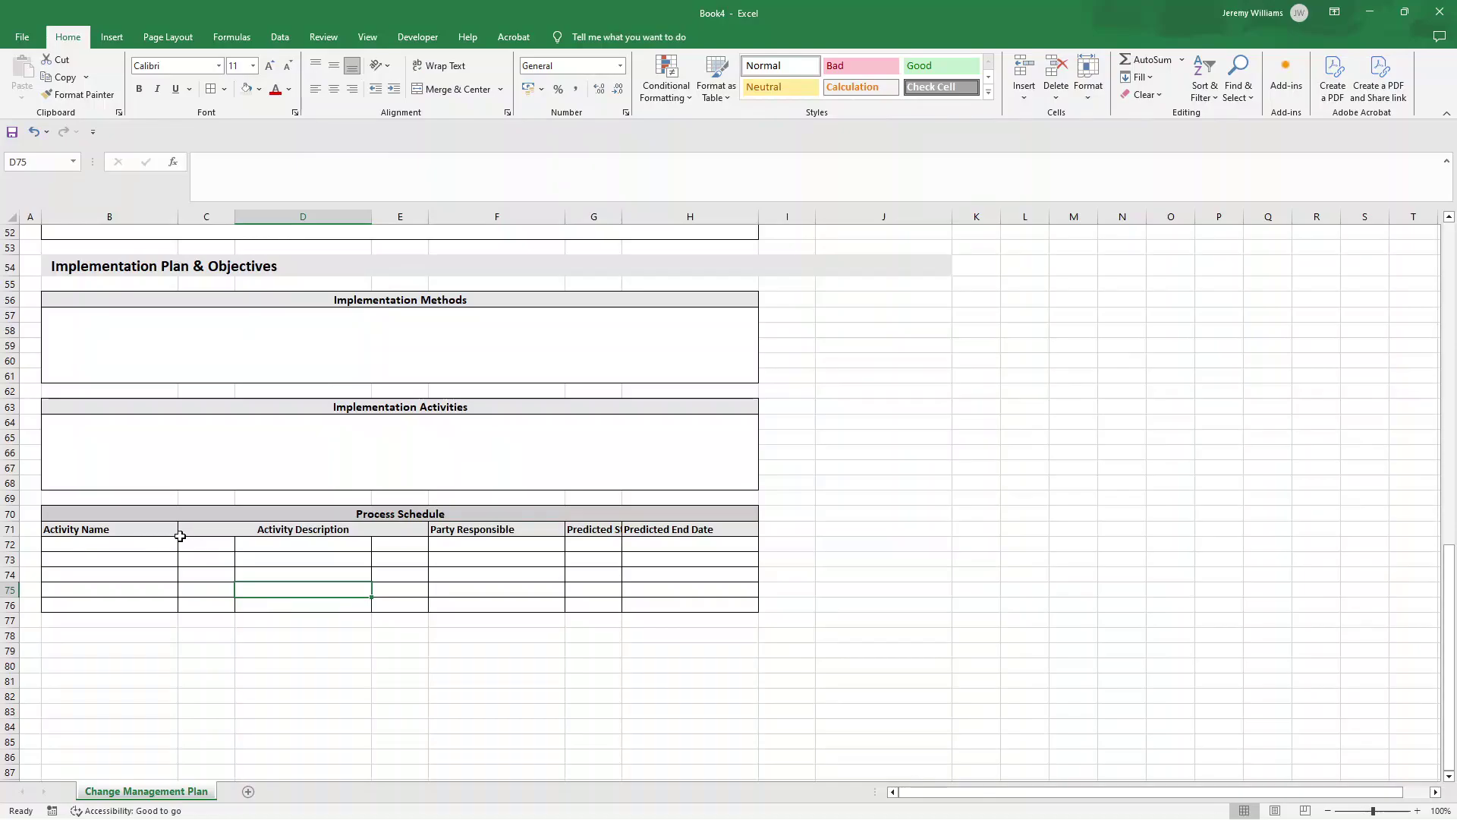
# Merge and center columns C to E in each Activity Description row from 72 to 76 of the Process Schedule table.
pyautogui.moveTo(198, 544); pyautogui.dragTo(413, 543)
pyautogui.click(438, 90)
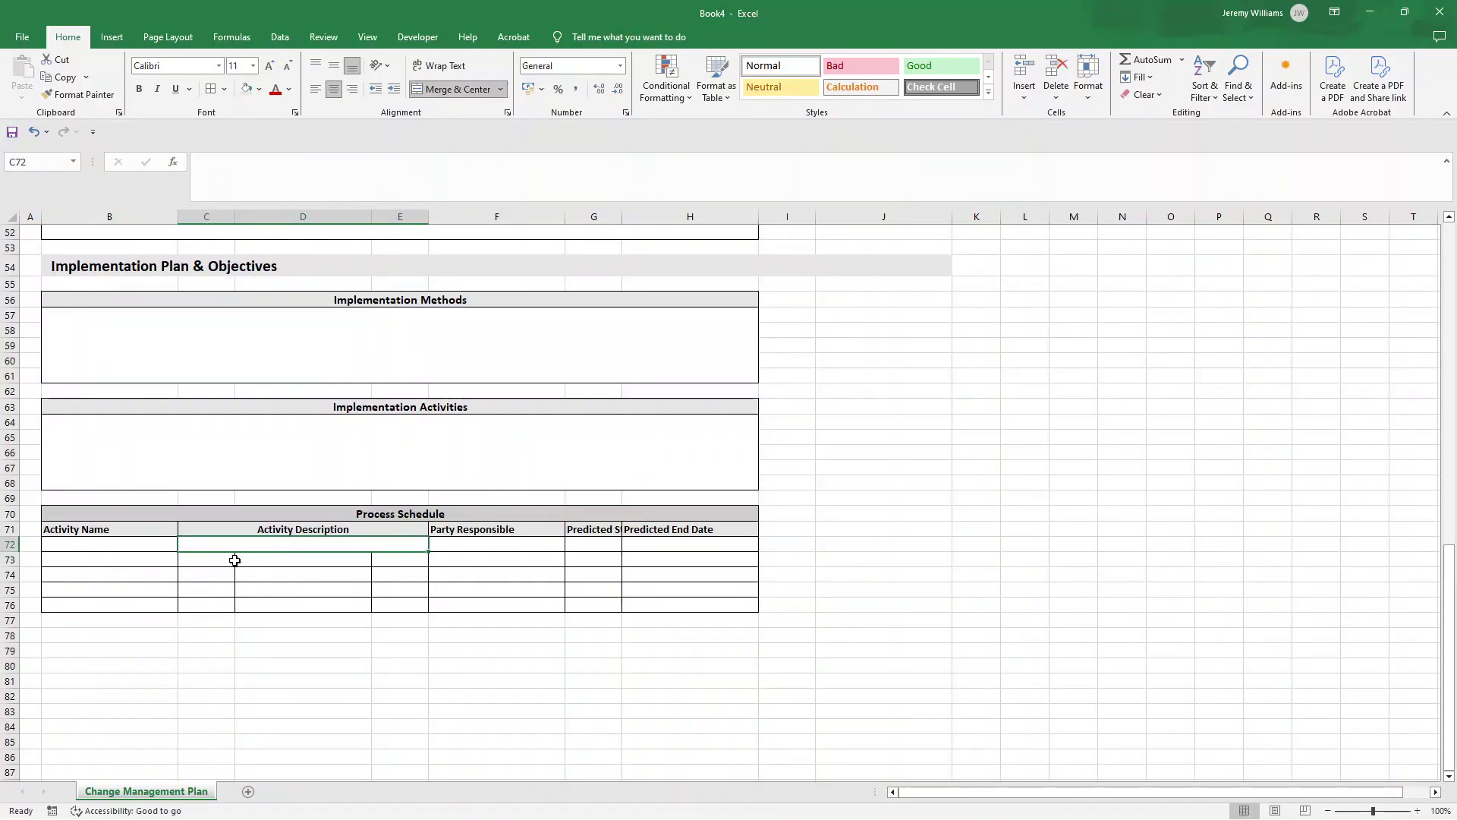
pyautogui.moveTo(232, 559); pyautogui.dragTo(402, 559)
pyautogui.moveTo(214, 579); pyautogui.dragTo(384, 579)
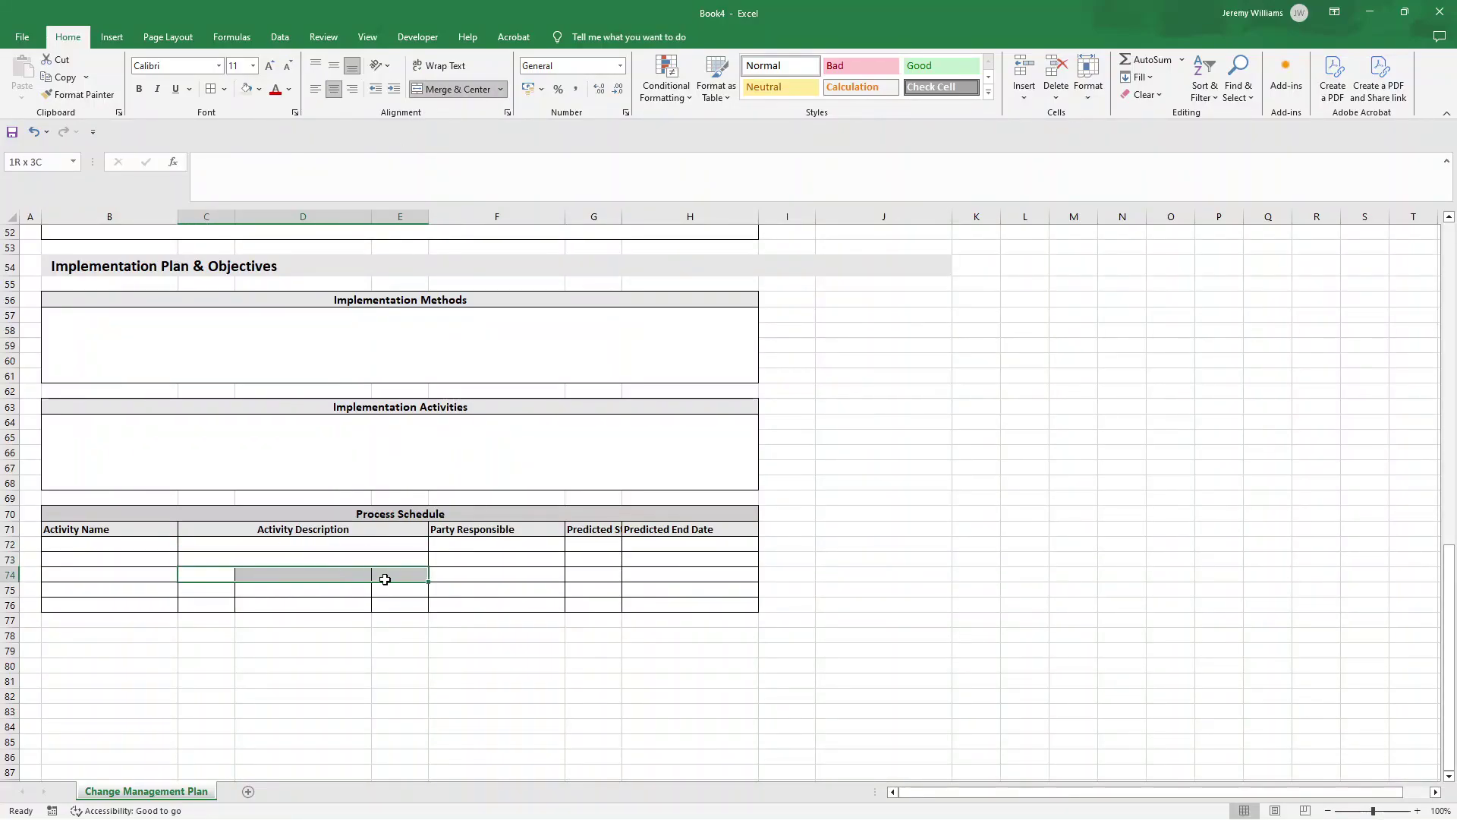
pyautogui.click(455, 90)
pyautogui.moveTo(216, 589); pyautogui.dragTo(380, 589)
pyautogui.click(451, 89)
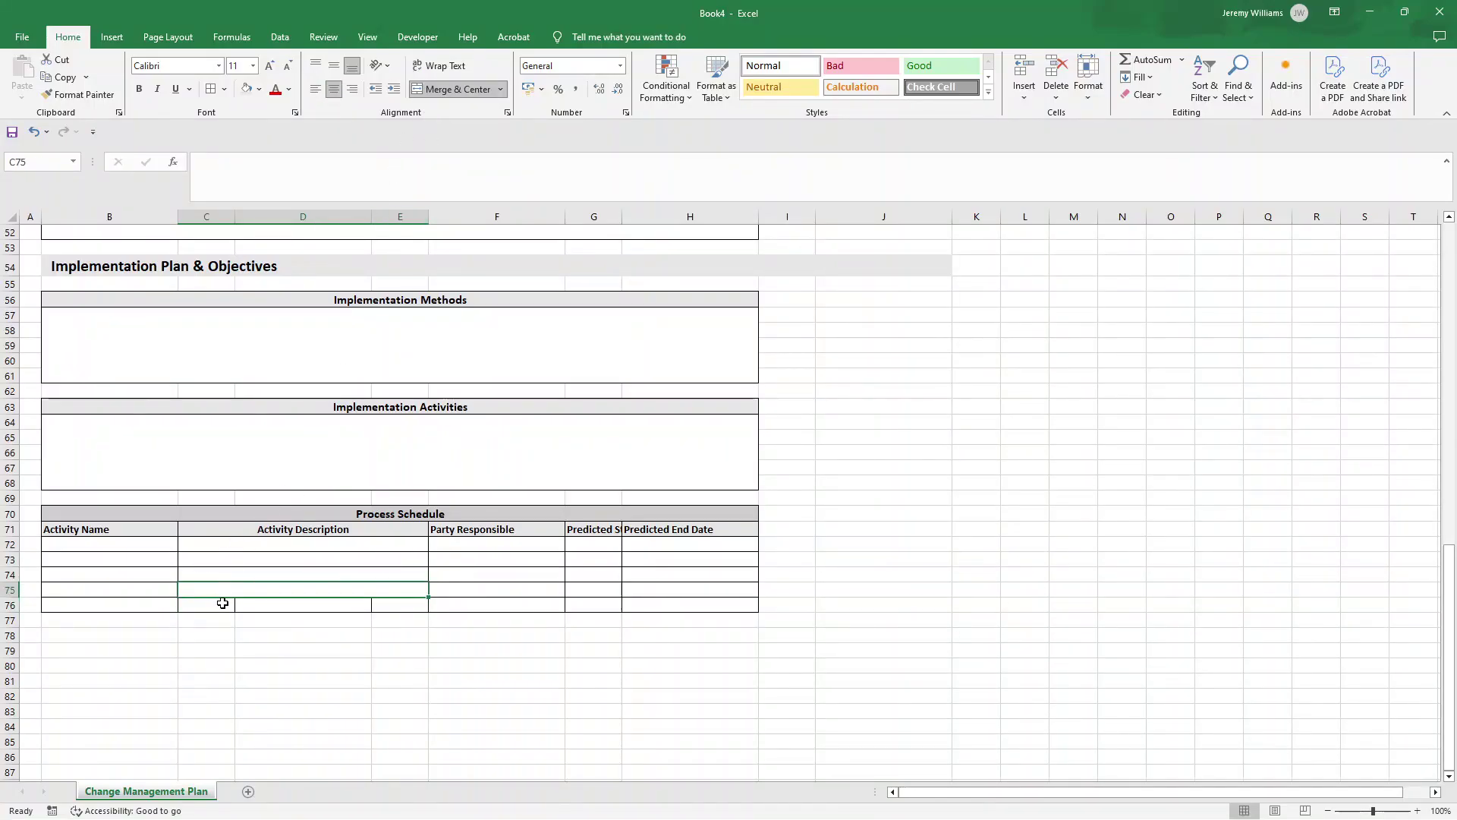
pyautogui.moveTo(222, 602); pyautogui.dragTo(381, 604)
pyautogui.click(454, 90)
pyautogui.click(500, 590)
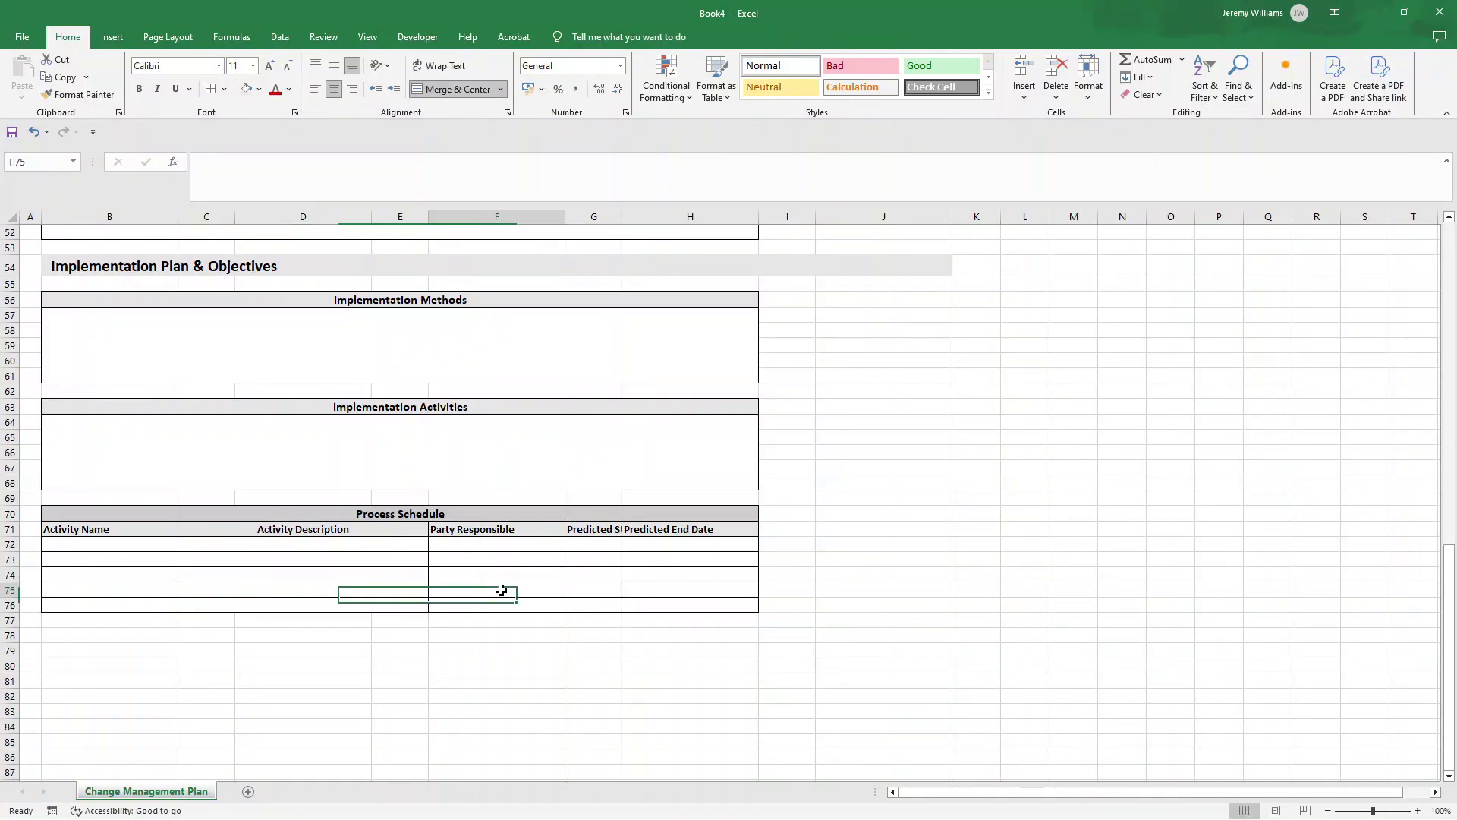
# Wrap the text of the Process Schedule column headers in B71:H71.
pyautogui.click(590, 534)
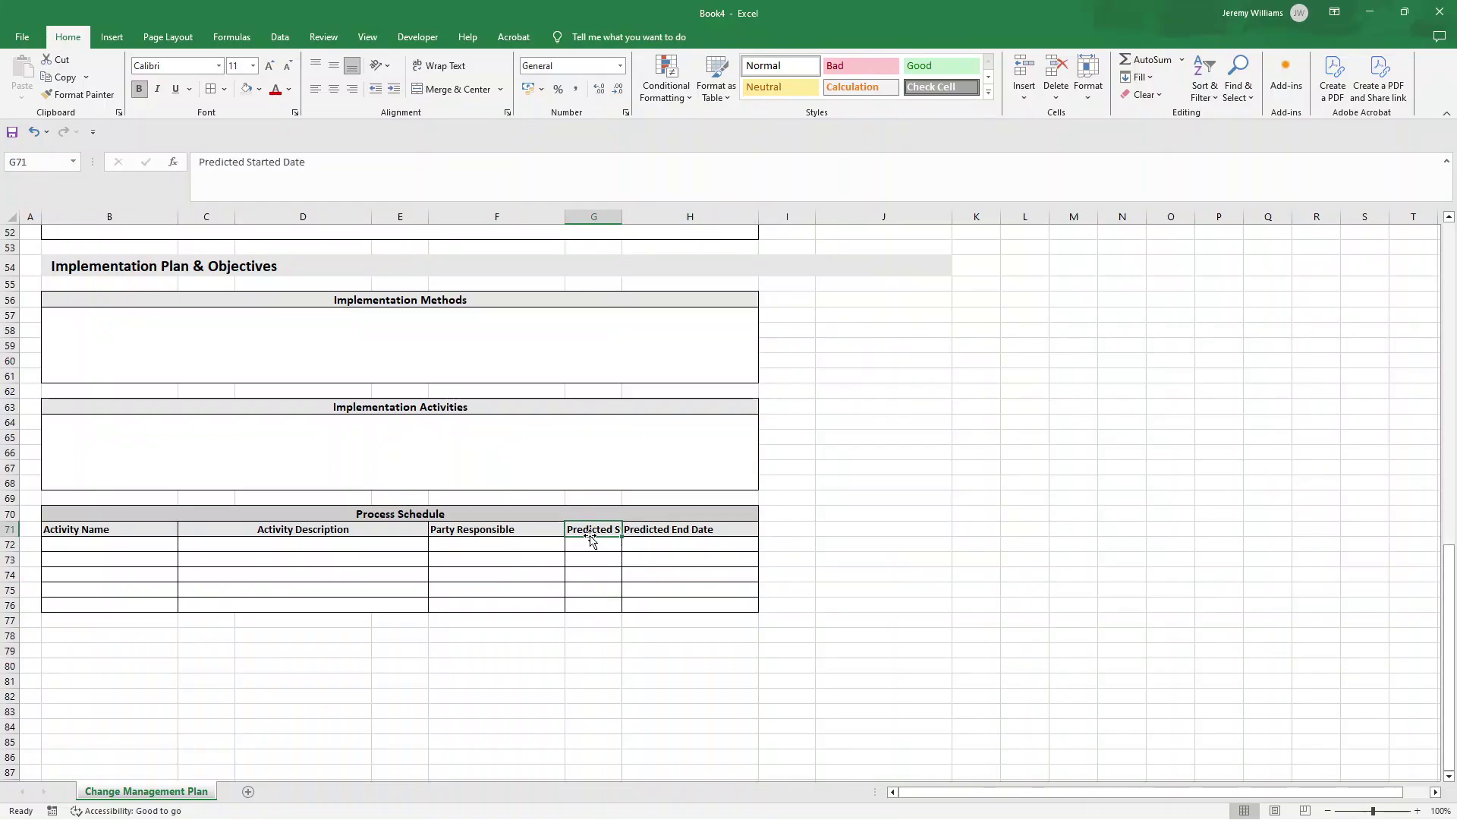
pyautogui.moveTo(145, 534); pyautogui.dragTo(728, 532)
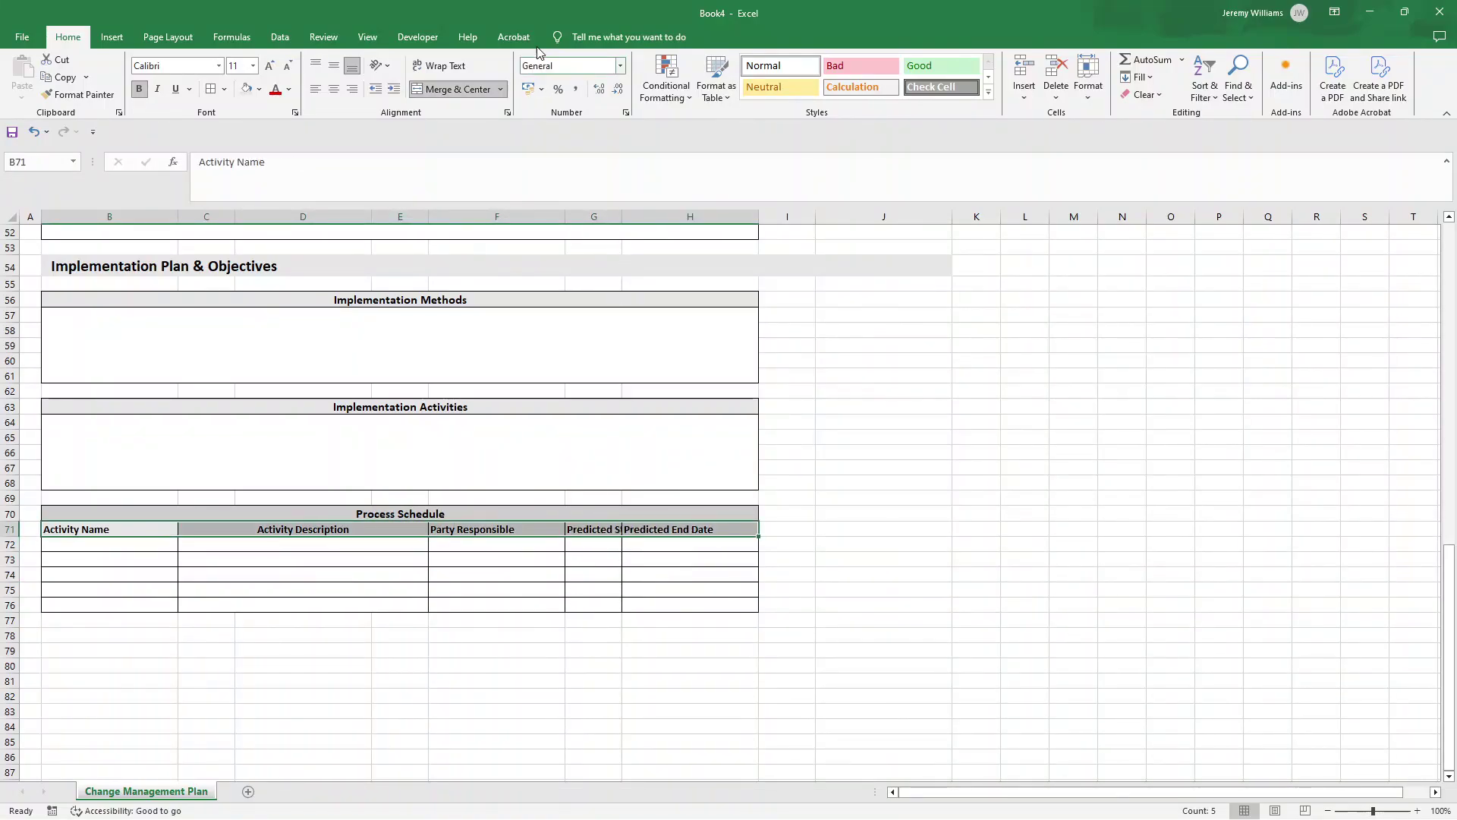
pyautogui.click(439, 65)
pyautogui.click(598, 560)
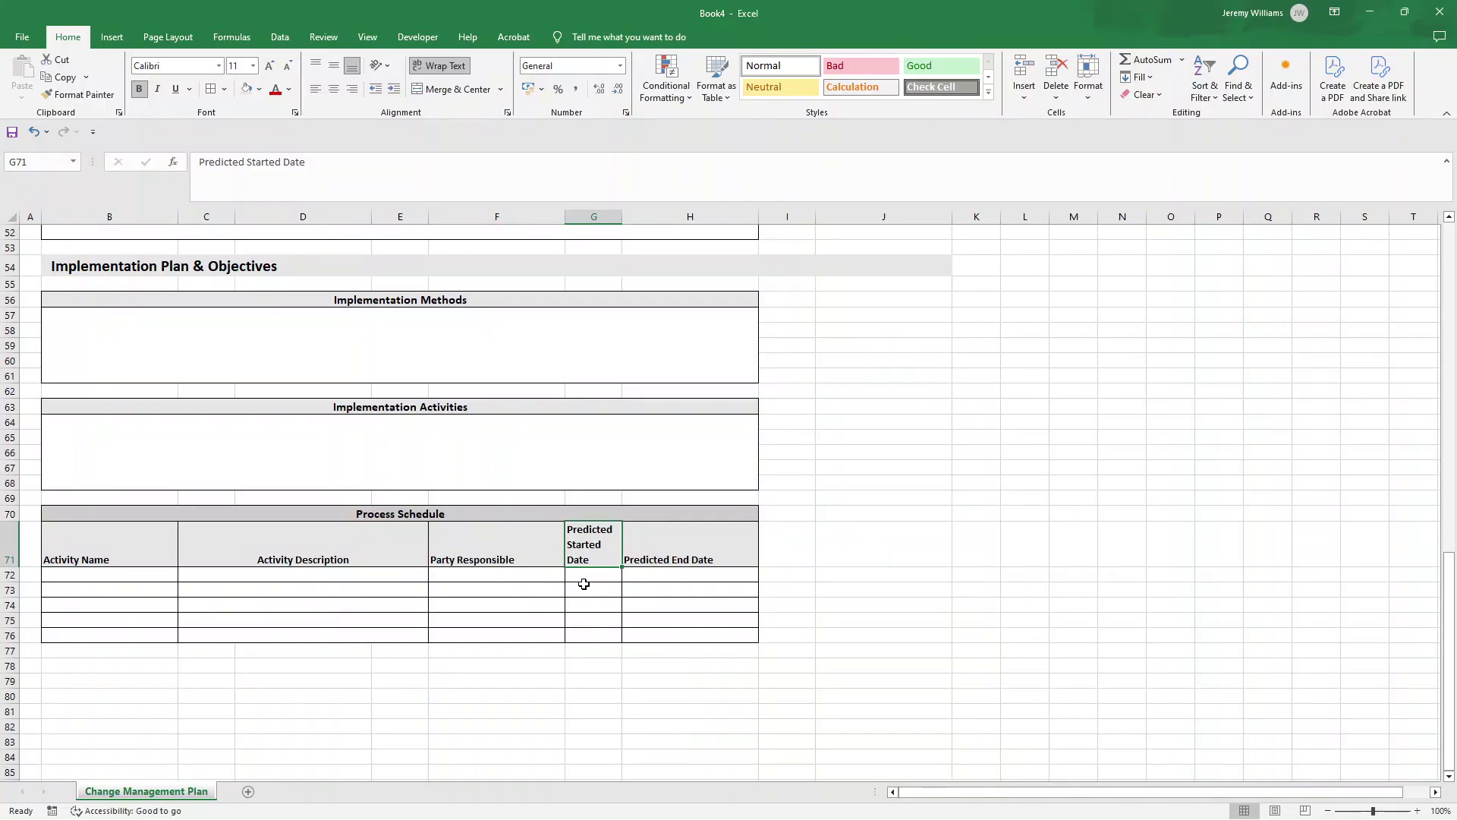
# Copy the Implementation Activities header and box to B78, below the Process Schedule table.
pyautogui.scroll(8, 628, 528)
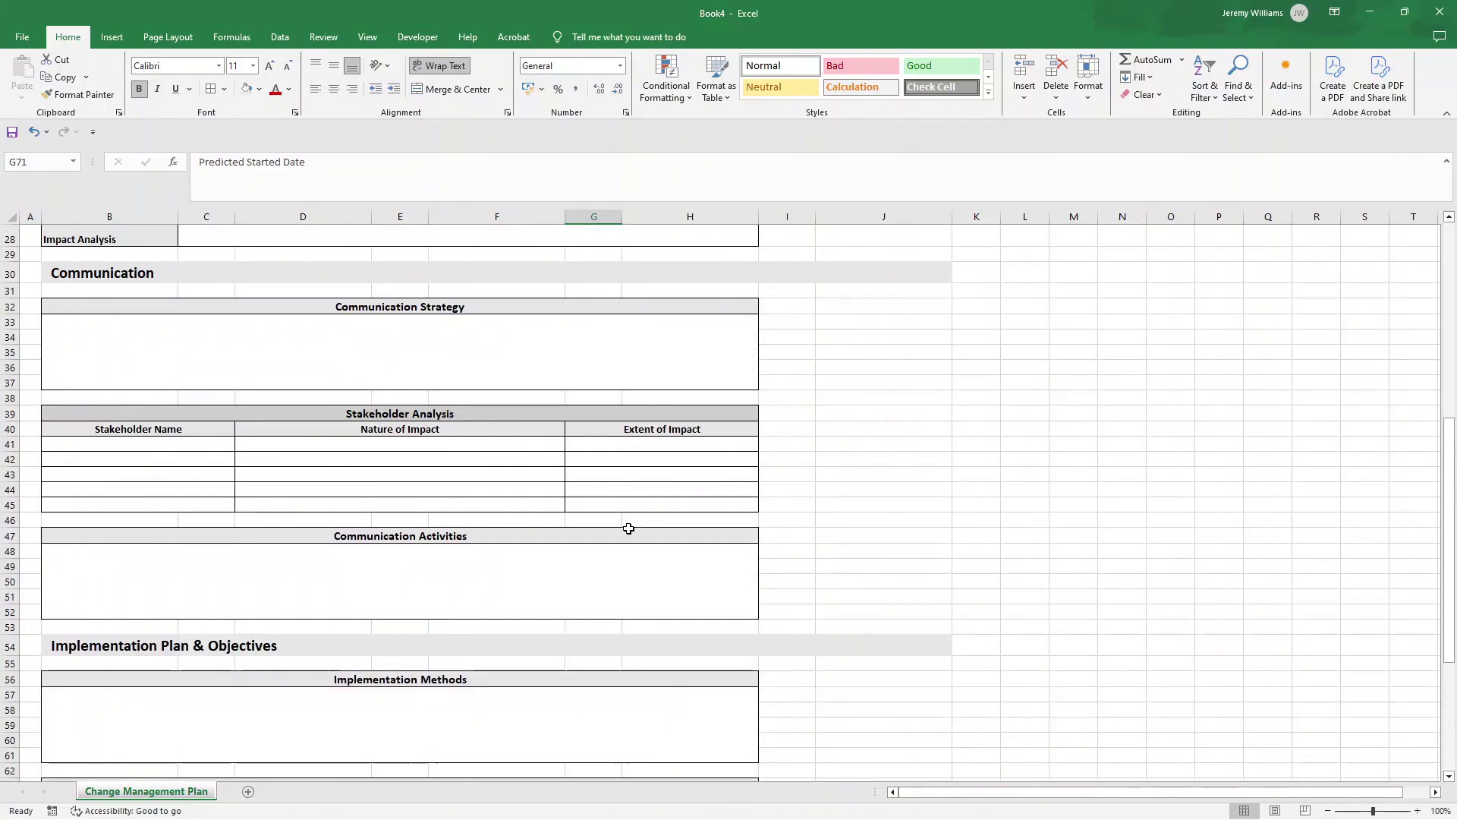
pyautogui.scroll(-10, 628, 528)
pyautogui.click(251, 536)
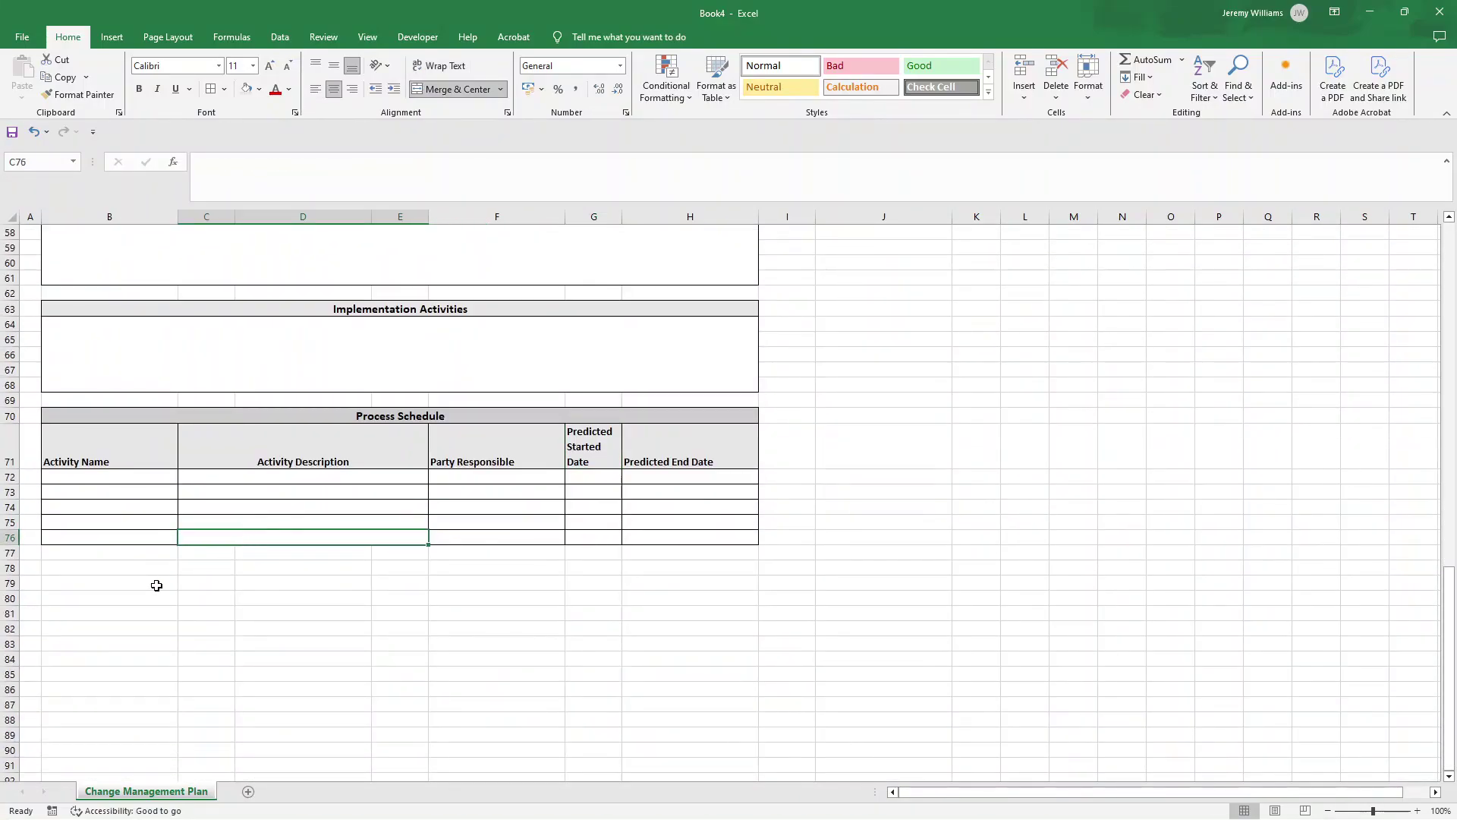
pyautogui.scroll(1, 146, 501)
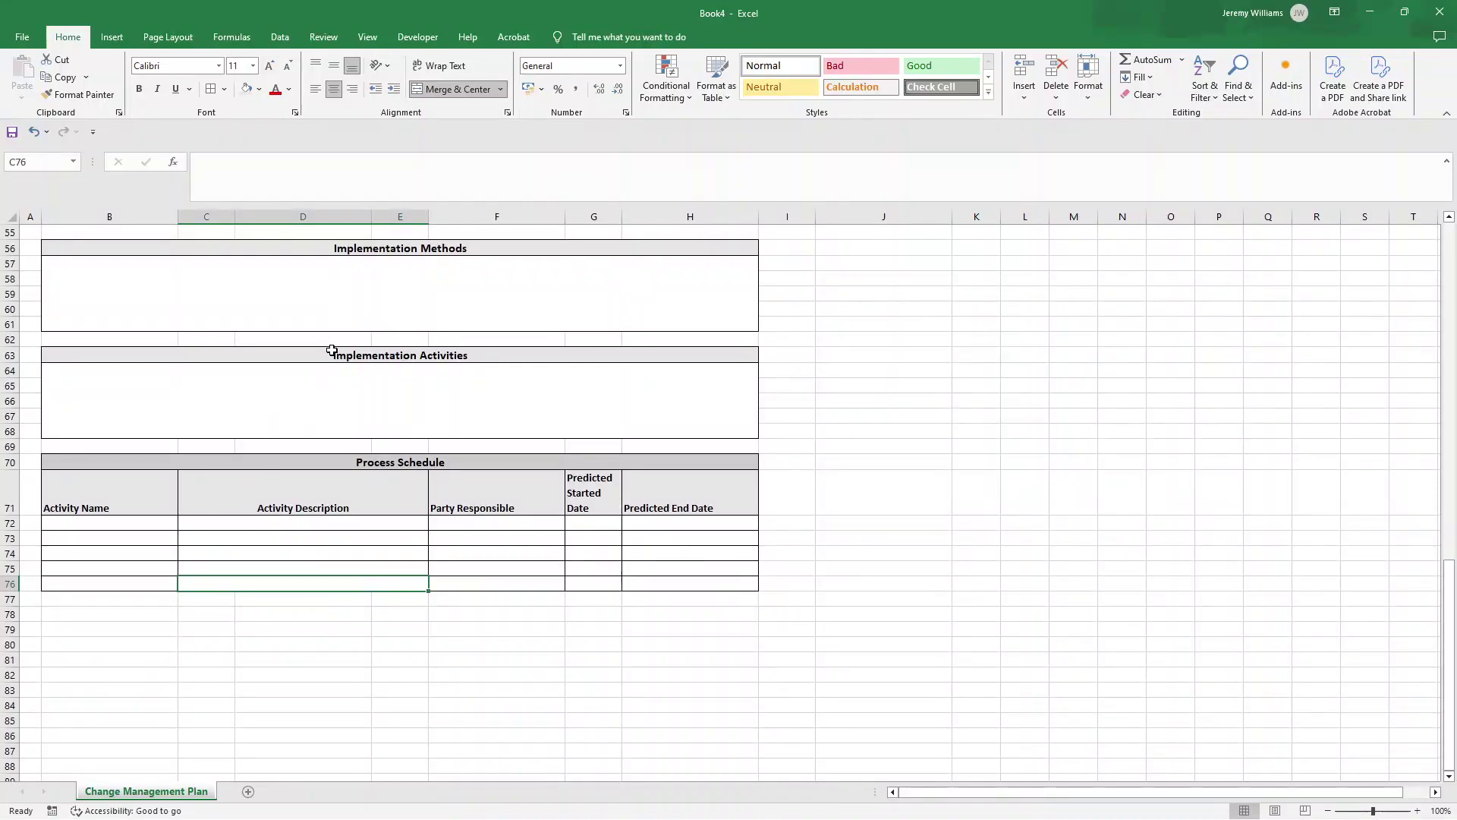
pyautogui.moveTo(332, 351); pyautogui.dragTo(339, 380)
pyautogui.hotkey('ctrl', 'c')
pyautogui.click(111, 613)
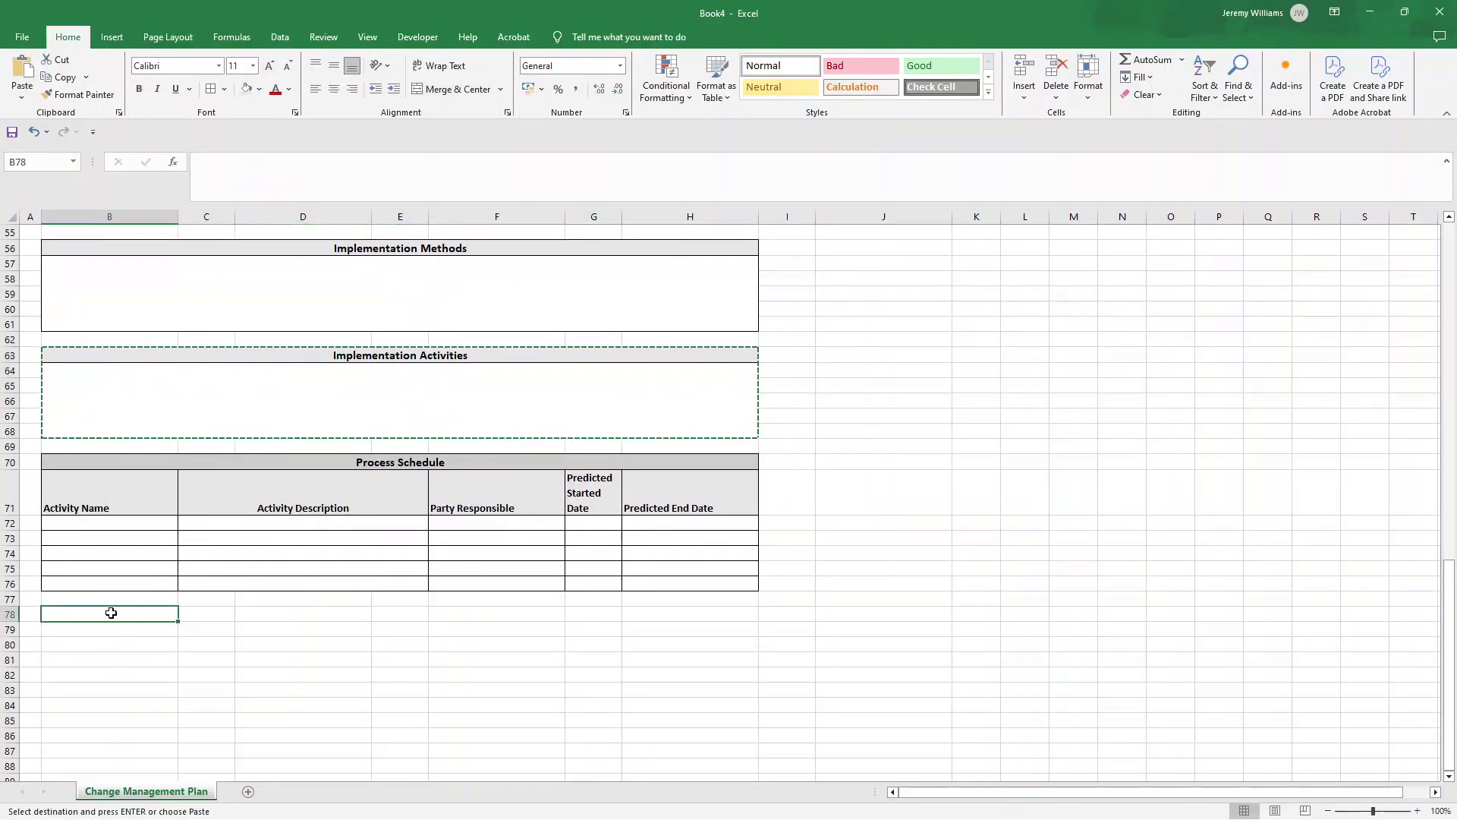
pyautogui.hotkey('ctrl', 'v')
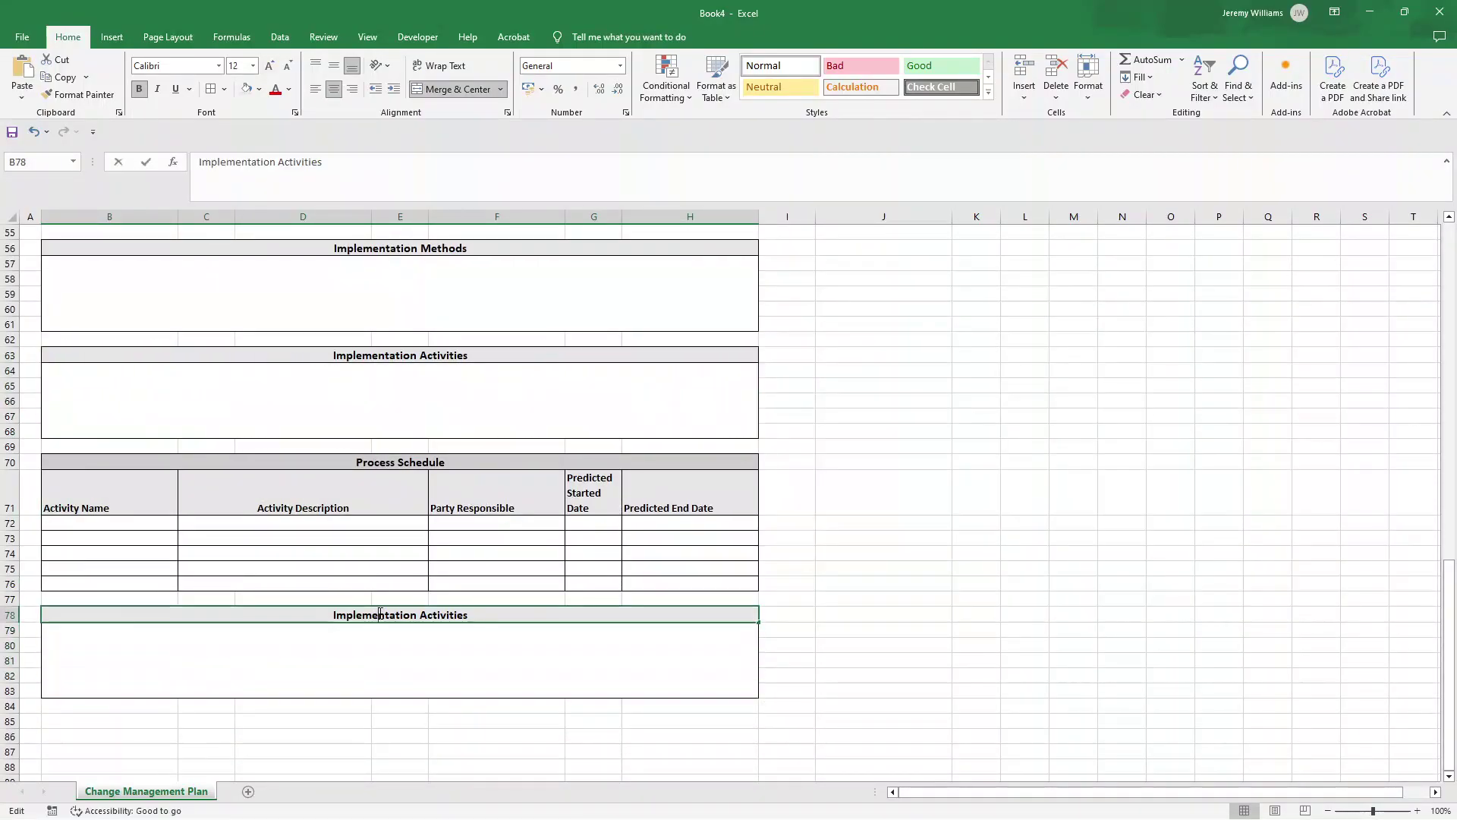
# Change the copied block's title in B78 to "Monitoring and Evaluation Prcoess".
pyautogui.doubleClick(379, 615)
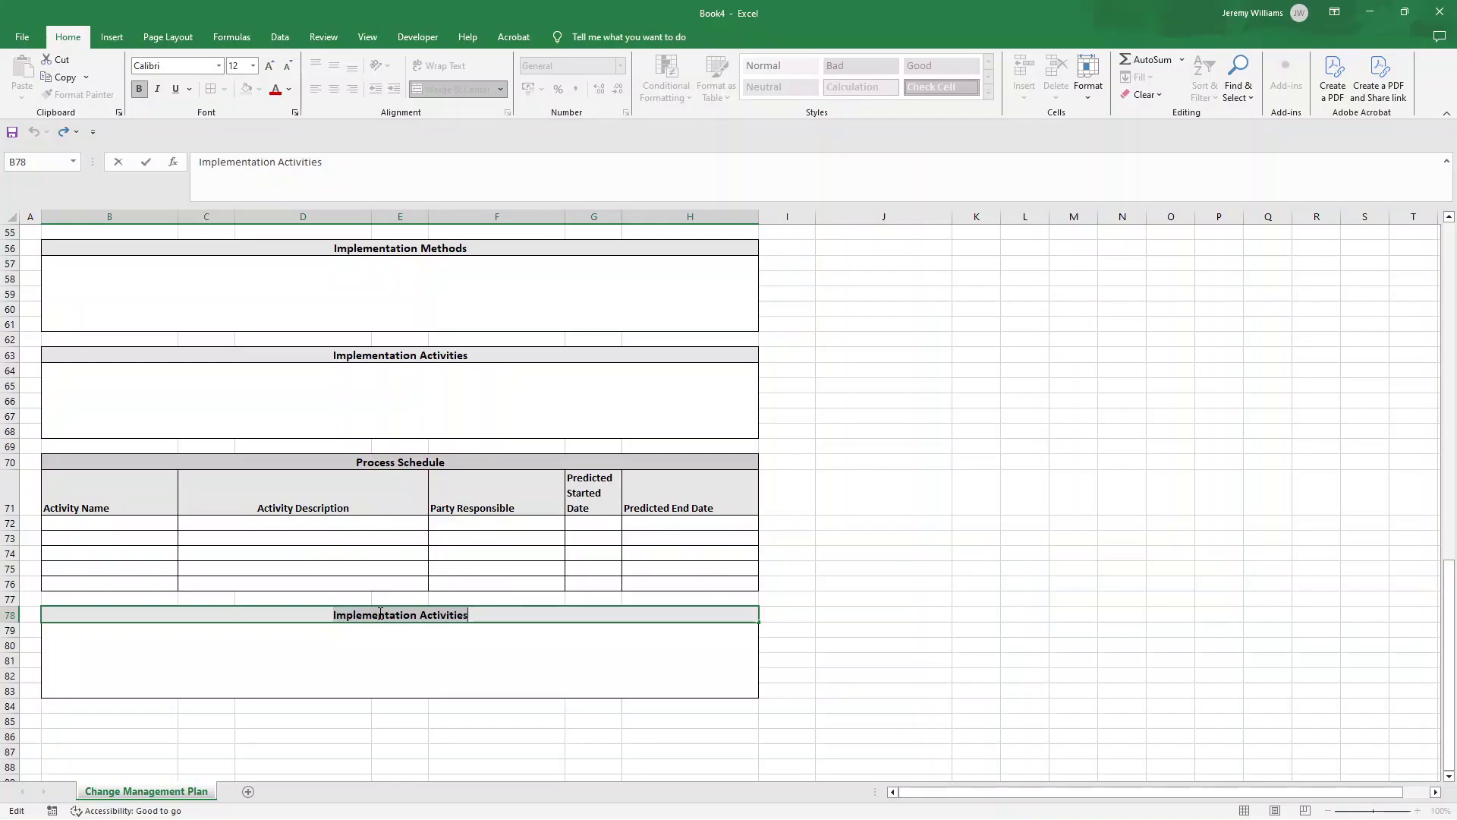
pyautogui.write('Monitoring ')
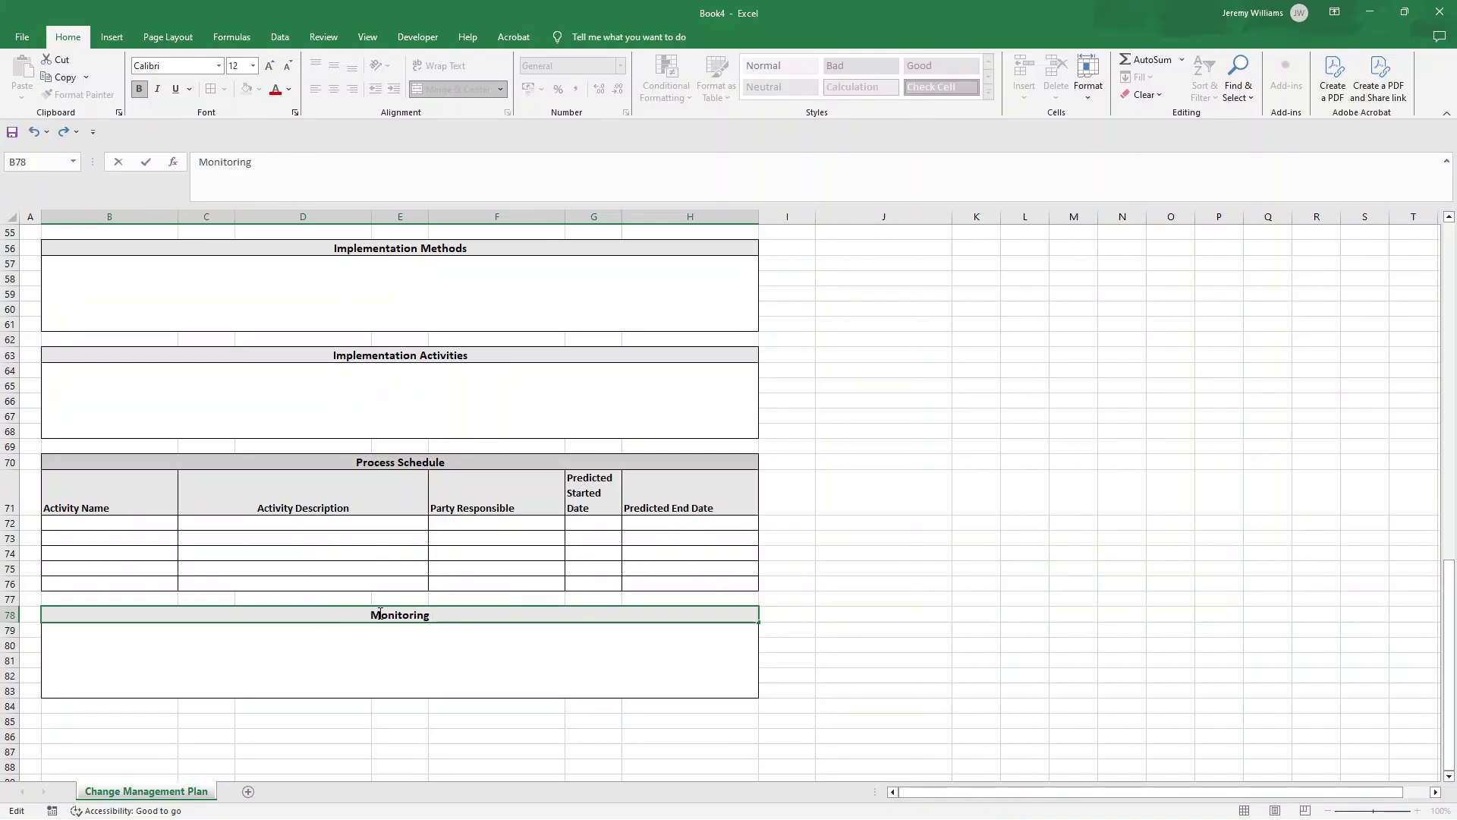
pyautogui.write('and Evalu')
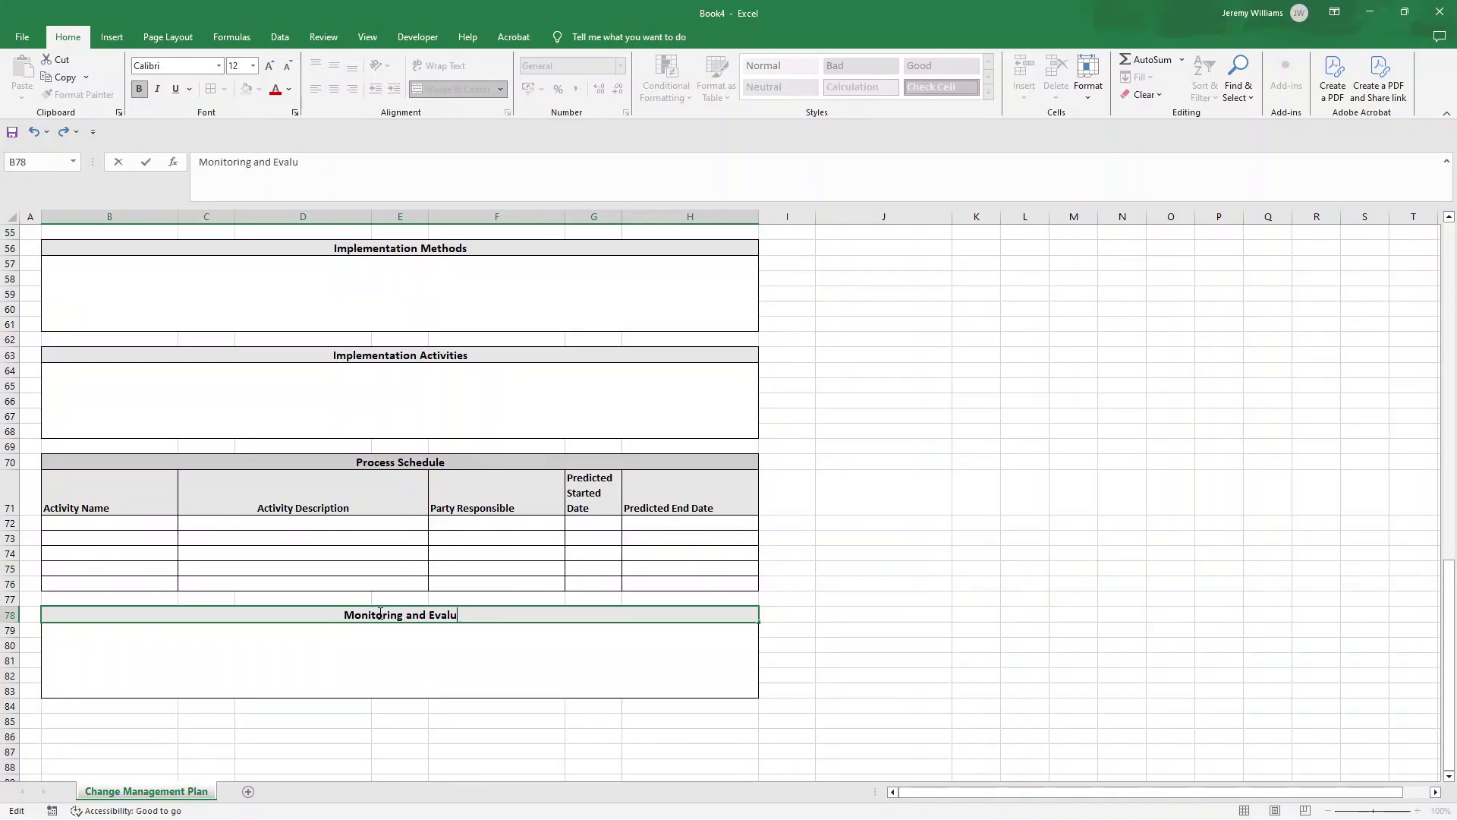
pyautogui.write('ation Prcoess')
pyautogui.press('Return')
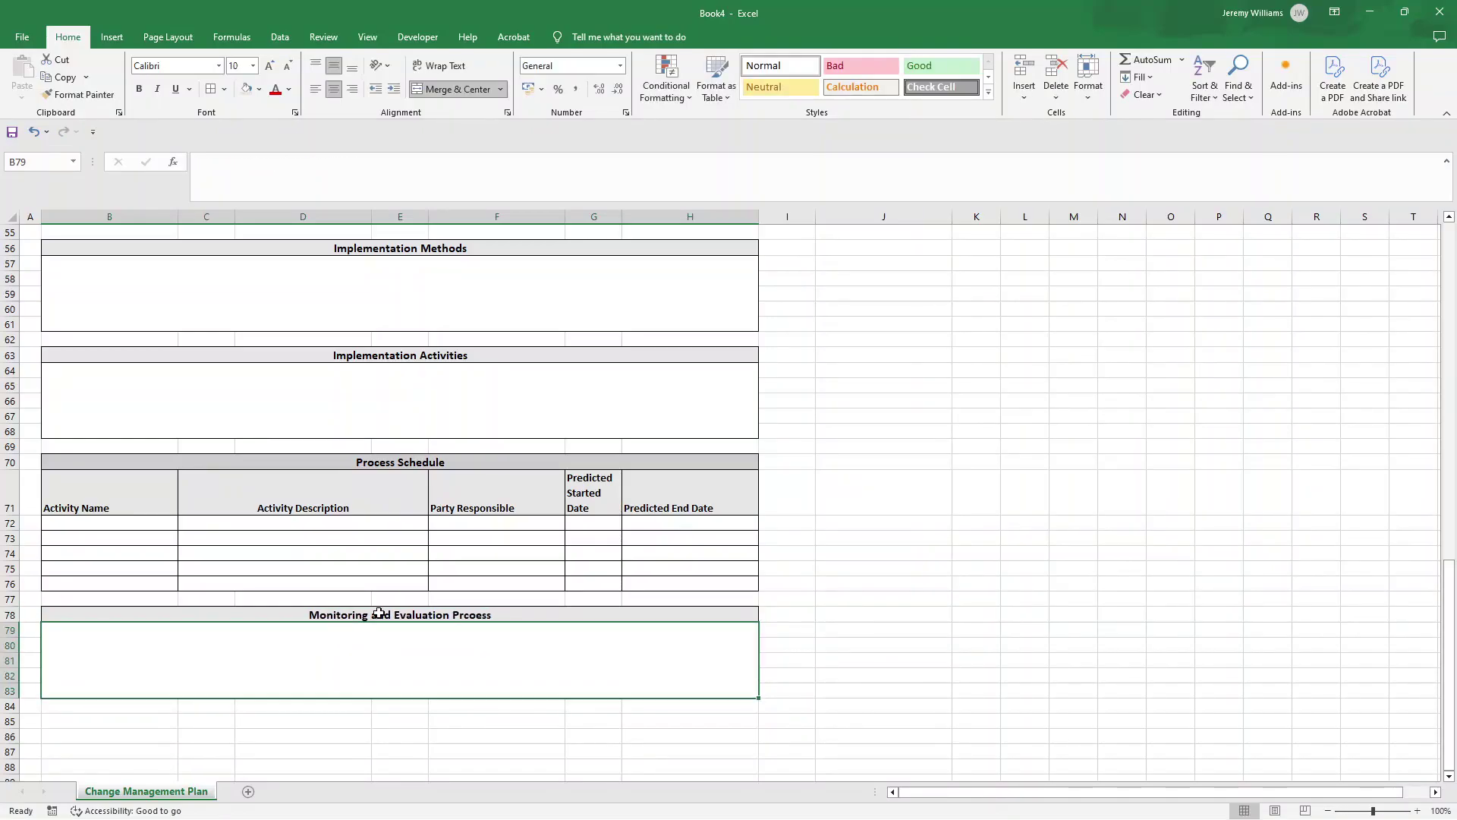
# Duplicate the Monitoring and Evaluation block, header and box, to B85.
pyautogui.click(152, 717)
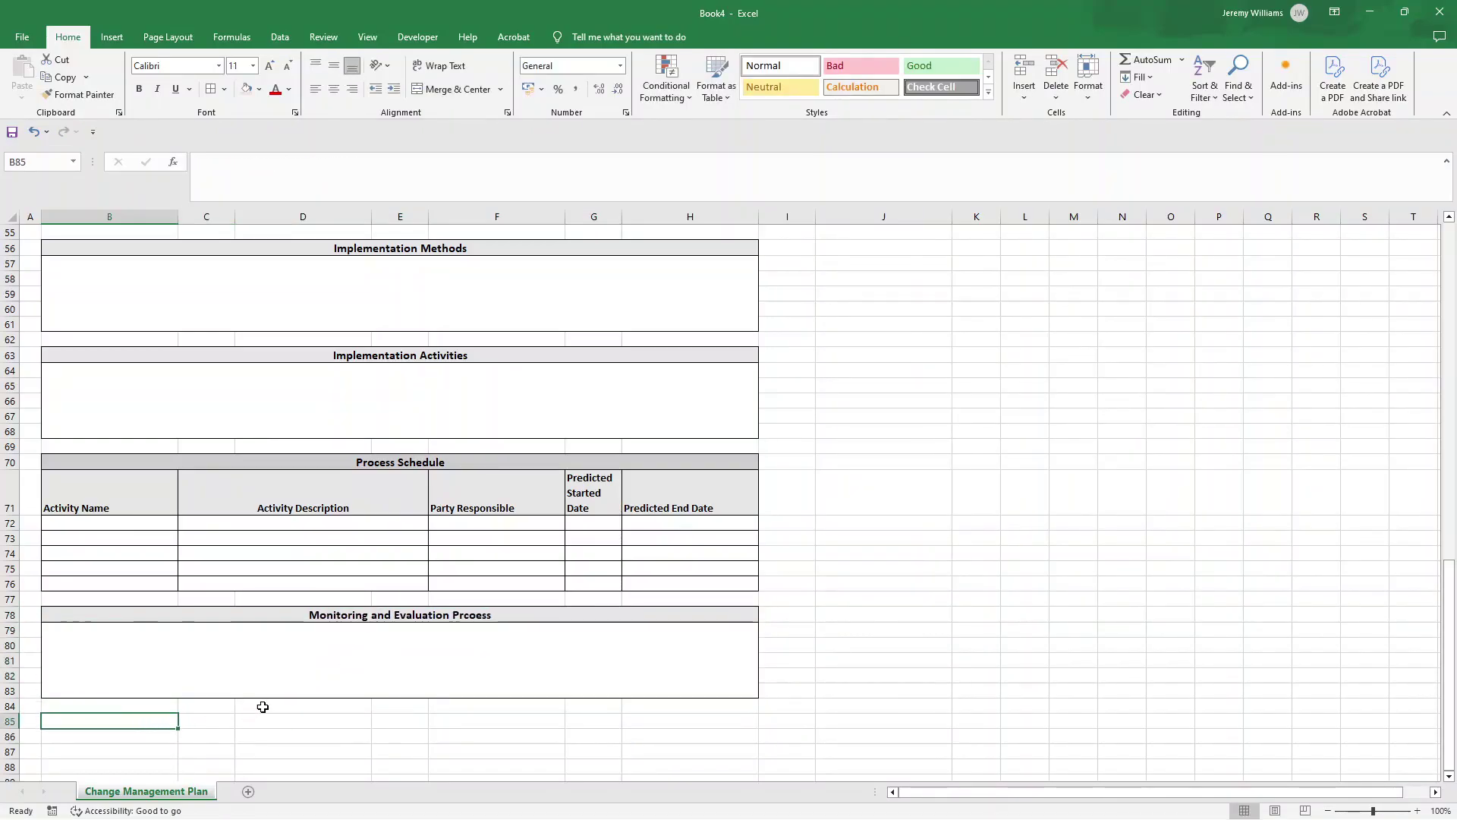
pyautogui.moveTo(319, 607); pyautogui.dragTo(324, 641)
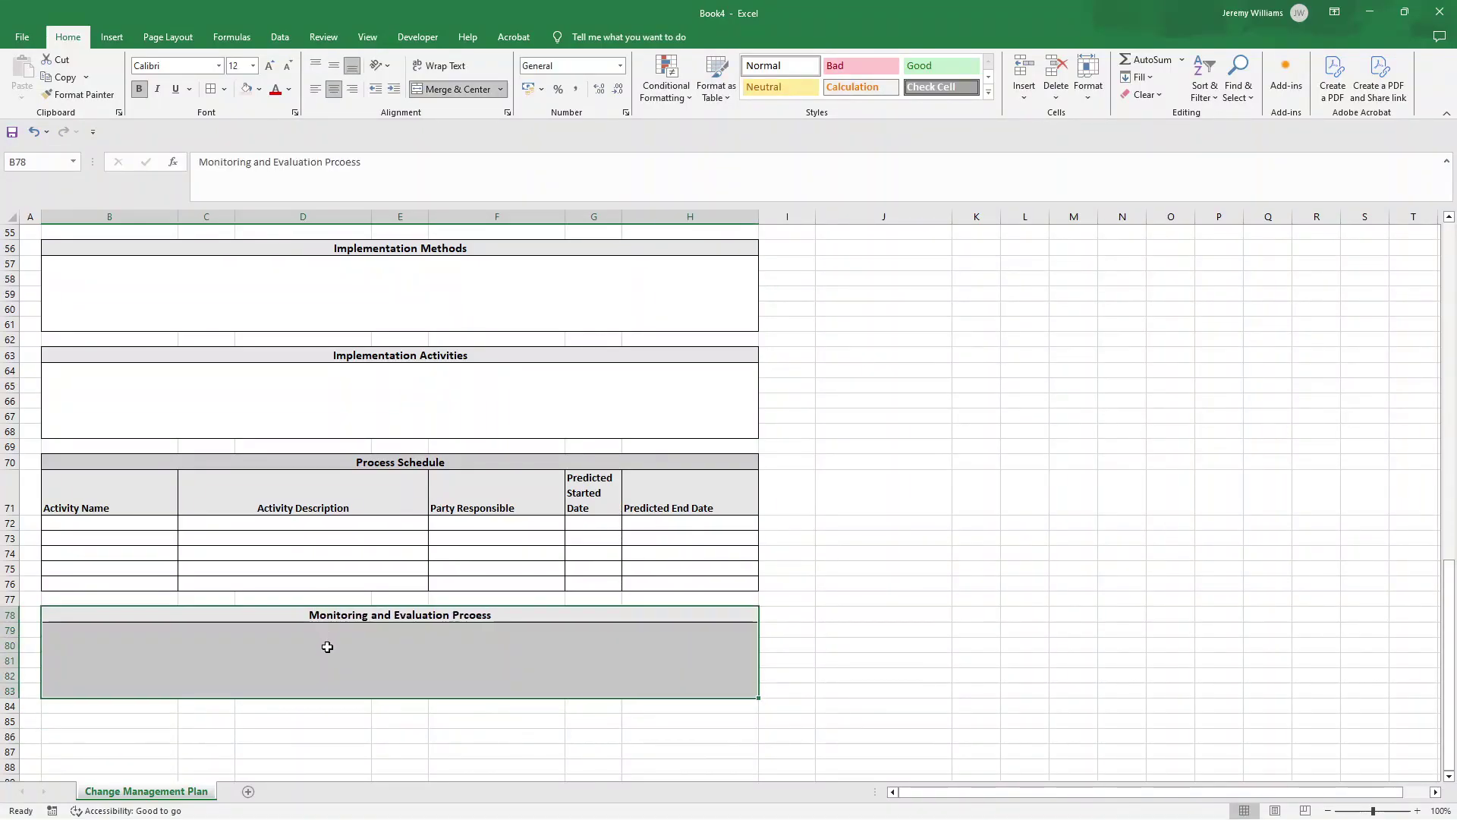
pyautogui.hotkey('ctrl', 'c')
pyautogui.click(169, 716)
pyautogui.hotkey('ctrl', 'v')
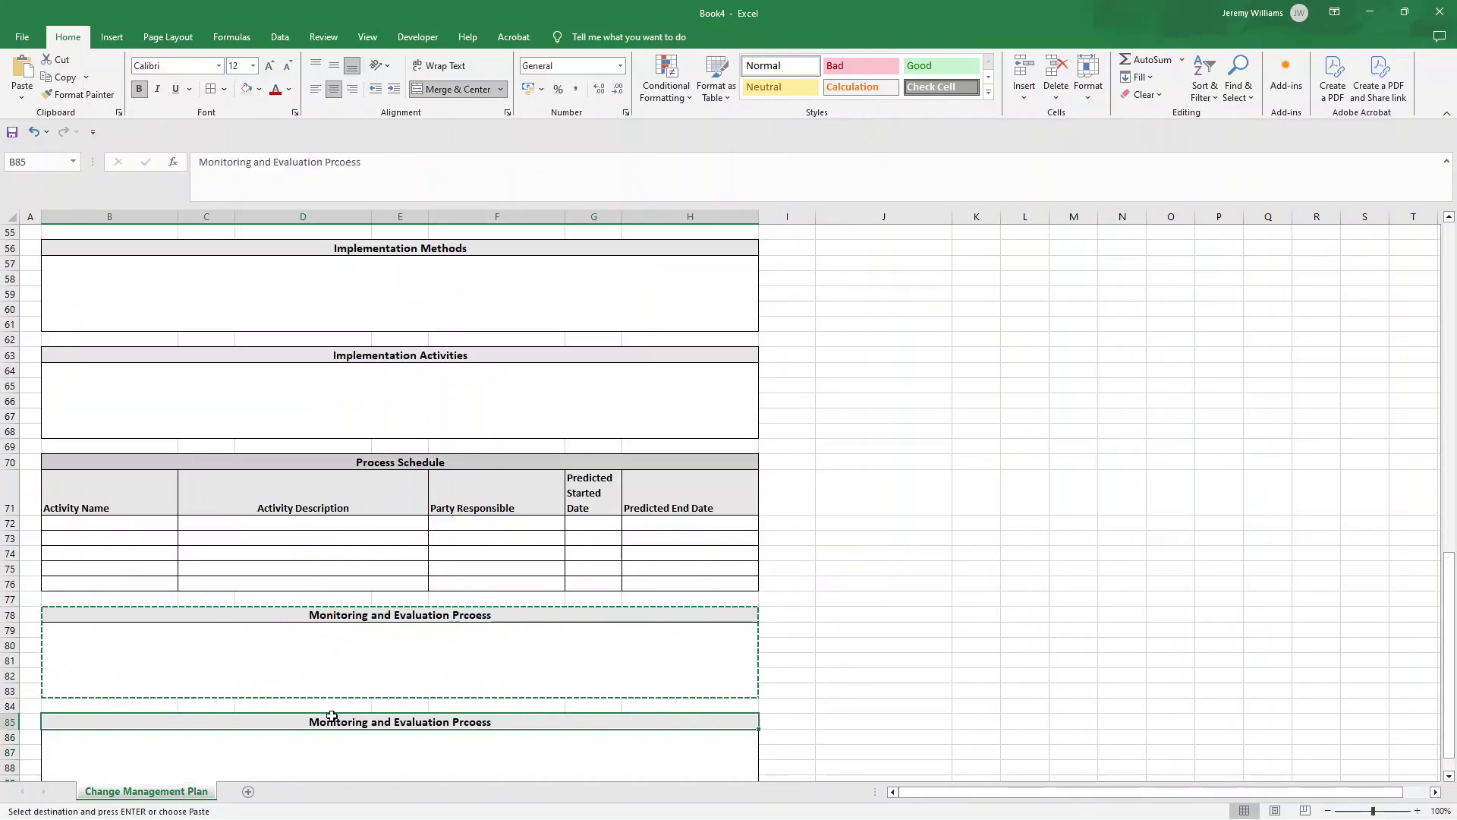
# Retitle the duplicated block in B85 as "Desired Outcome".
pyautogui.tripleClick(334, 716)
pyautogui.write('Desired ')
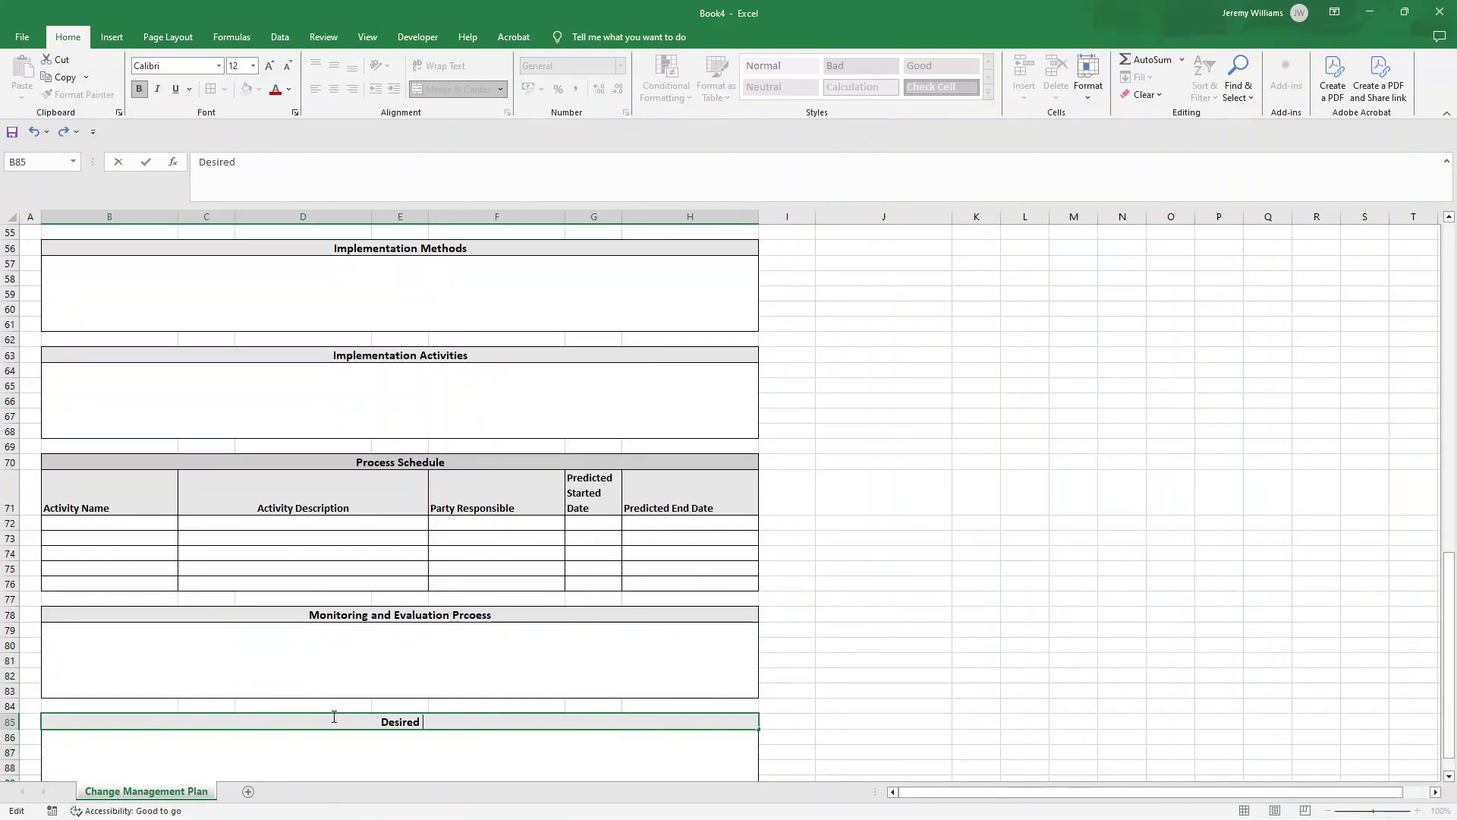
pyautogui.write('Outcine')
pyautogui.press('BackSpace')
pyautogui.write('ome')
pyautogui.press('Return')
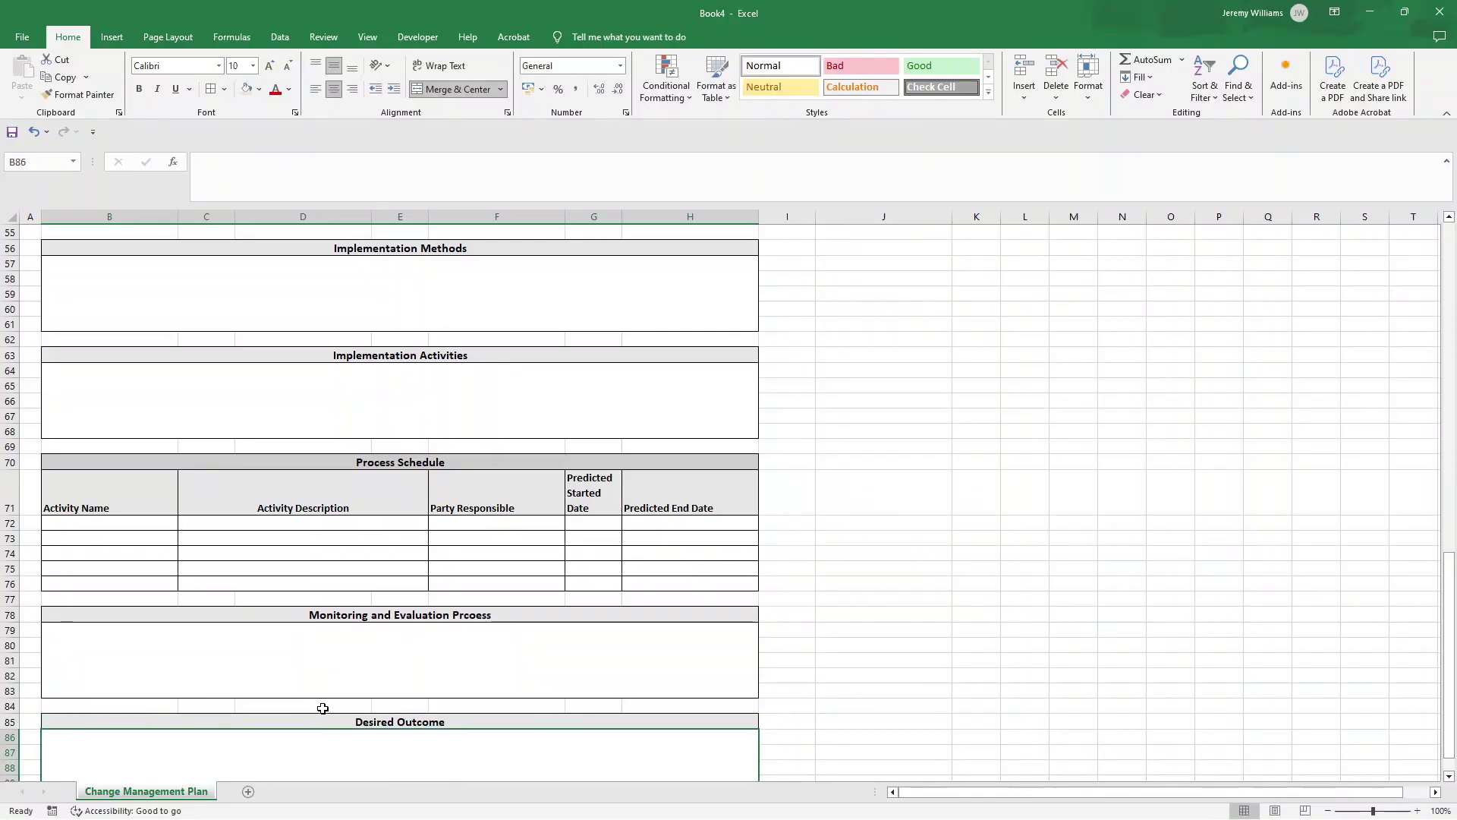
# Copy the Implementation Plan & Objectives section heading band B54:J54 to B92, below the Desired Outcome box.
pyautogui.scroll(-1, 383, 624)
pyautogui.scroll(-6, 383, 624)
pyautogui.scroll(8, 236, 342)
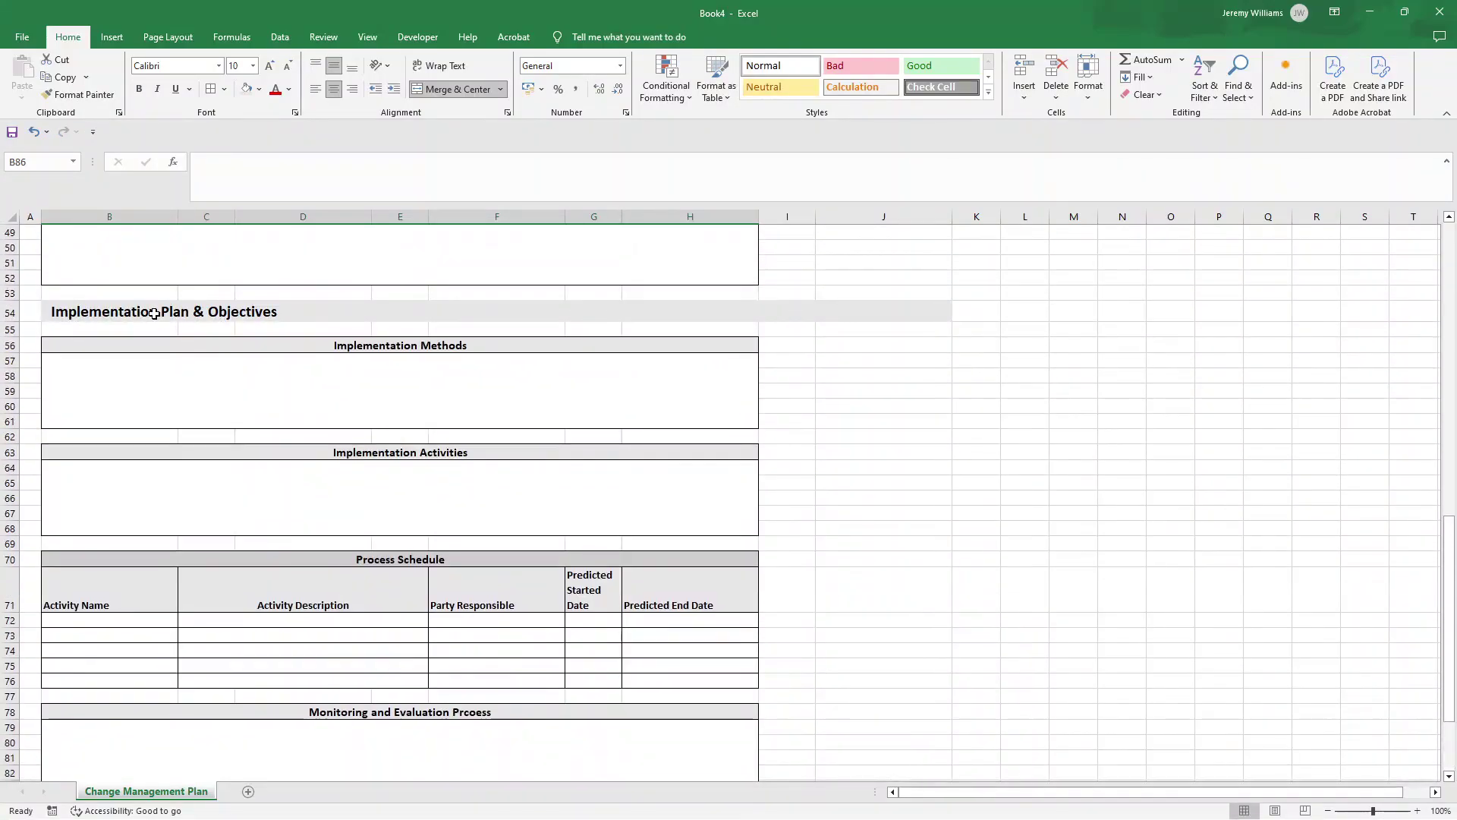
pyautogui.moveTo(179, 305); pyautogui.dragTo(872, 315)
pyautogui.hotkey('ctrl', 'c')
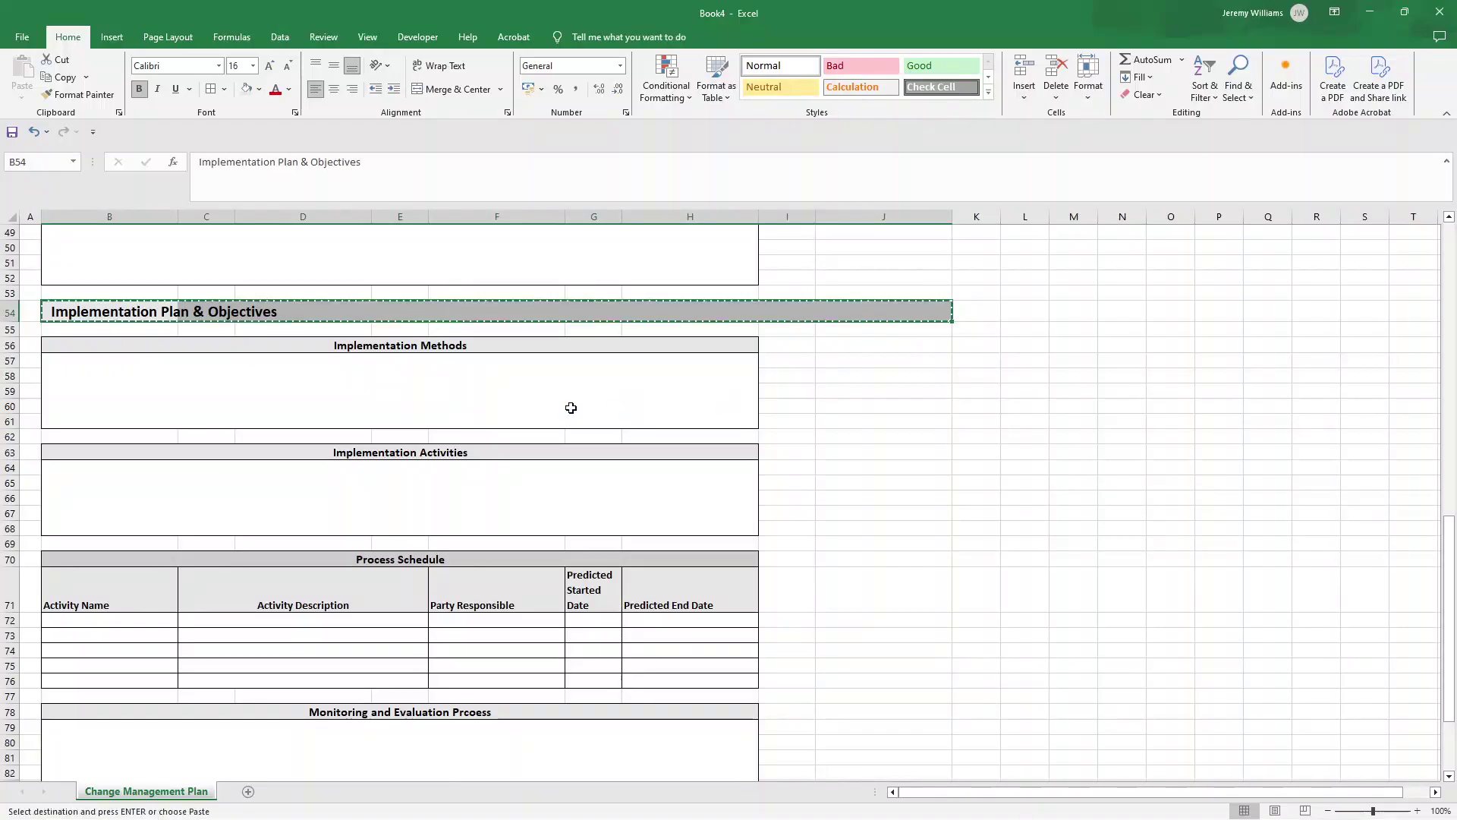
pyautogui.scroll(-5, 335, 429)
pyautogui.click(98, 689)
pyautogui.hotkey('ctrl', 'v')
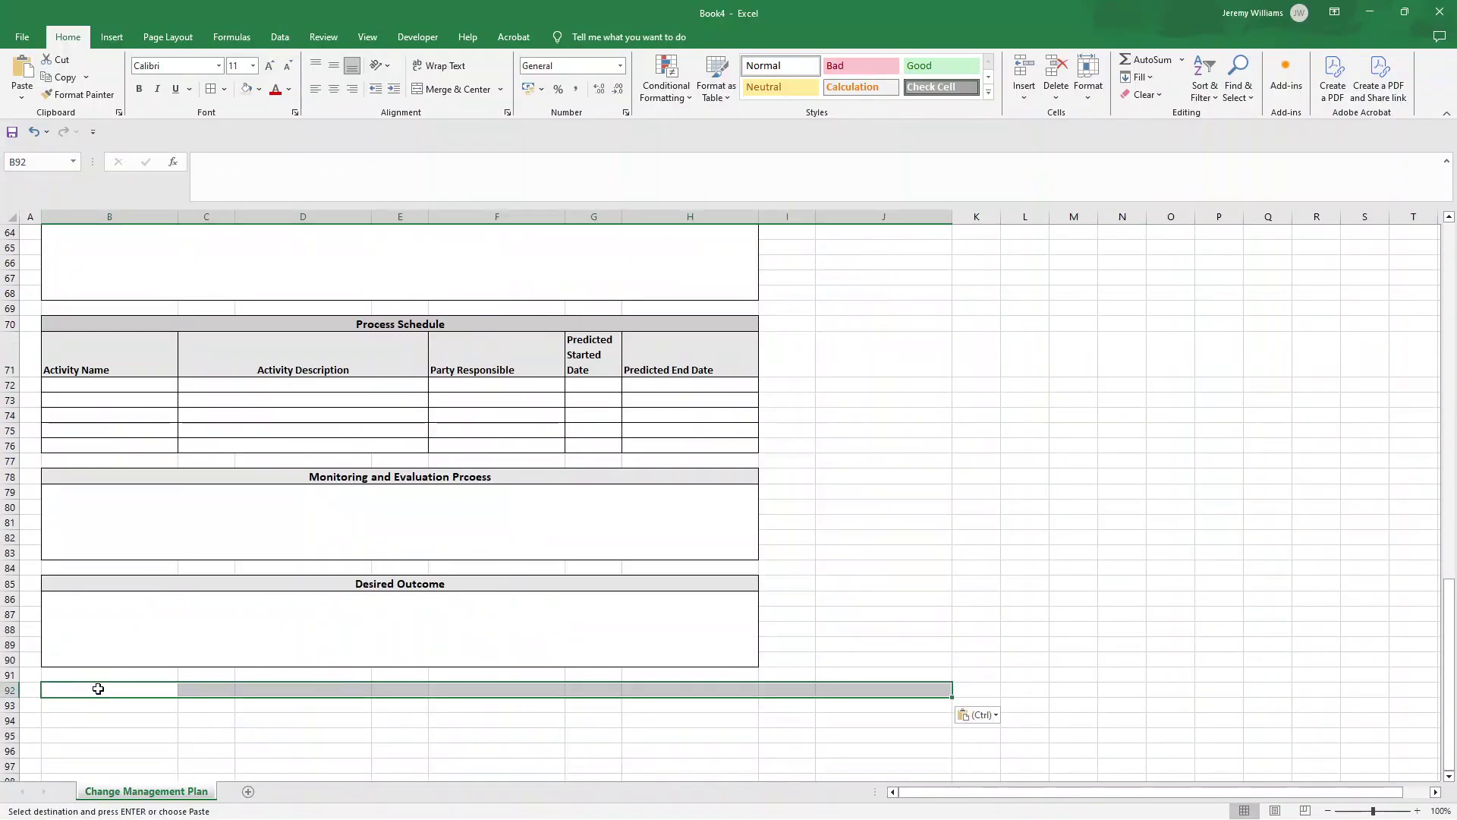
# Change the copied section heading in B92 to "Post Implementation Plan".
pyautogui.doubleClick(110, 689)
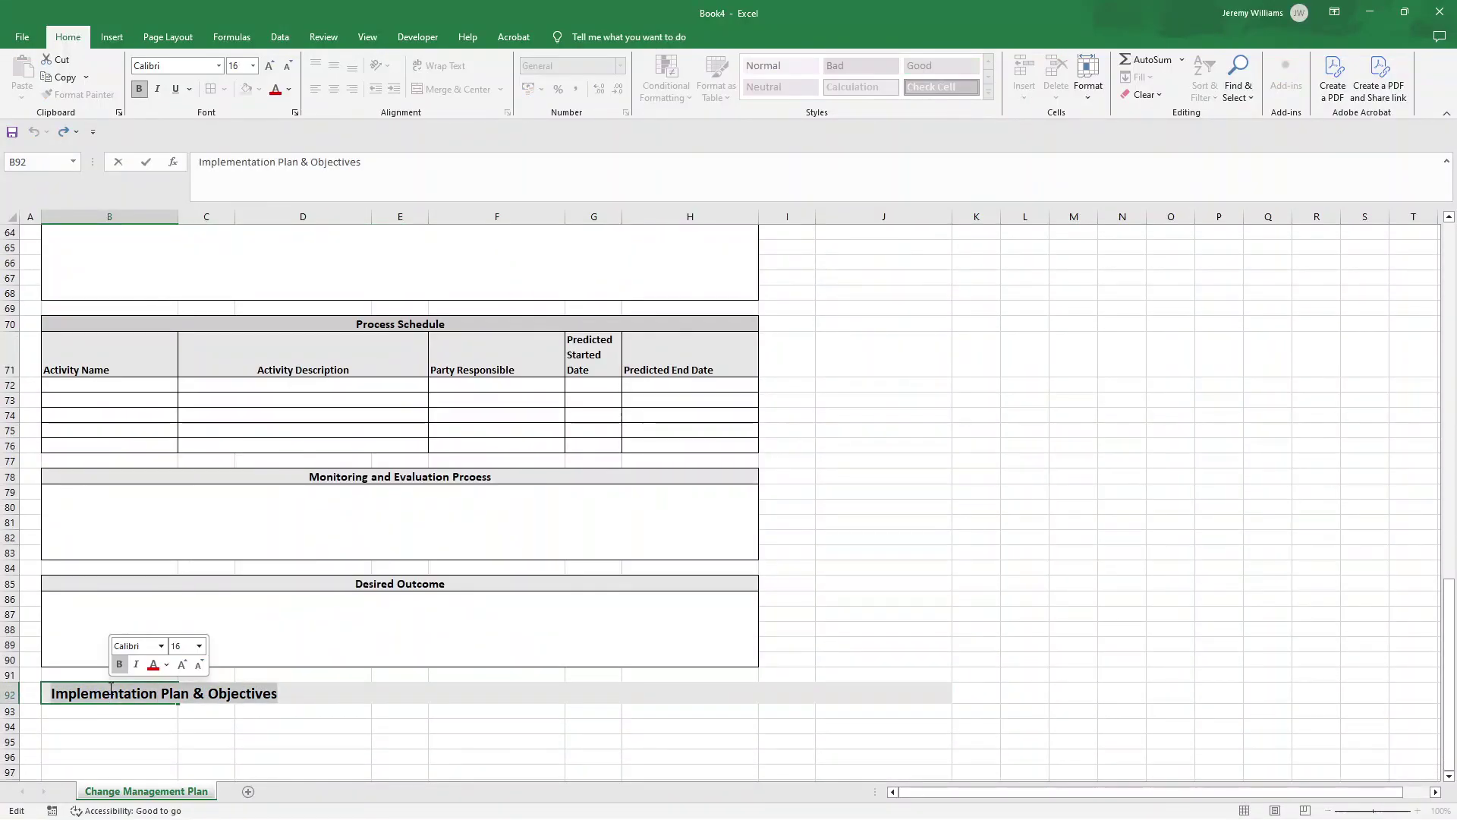
pyautogui.write('Post Implem')
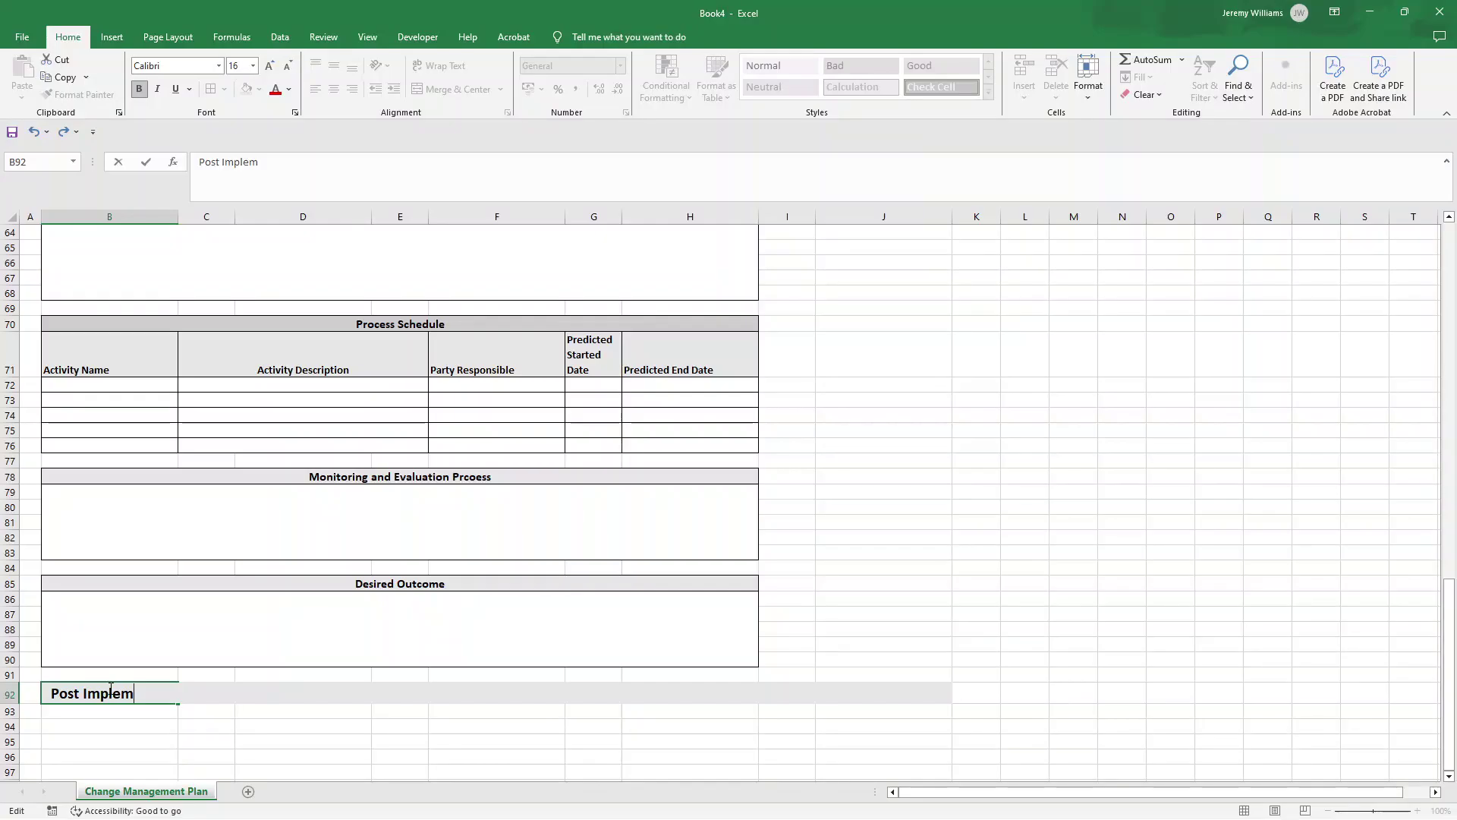
pyautogui.write('entation Plan')
pyautogui.press('Return')
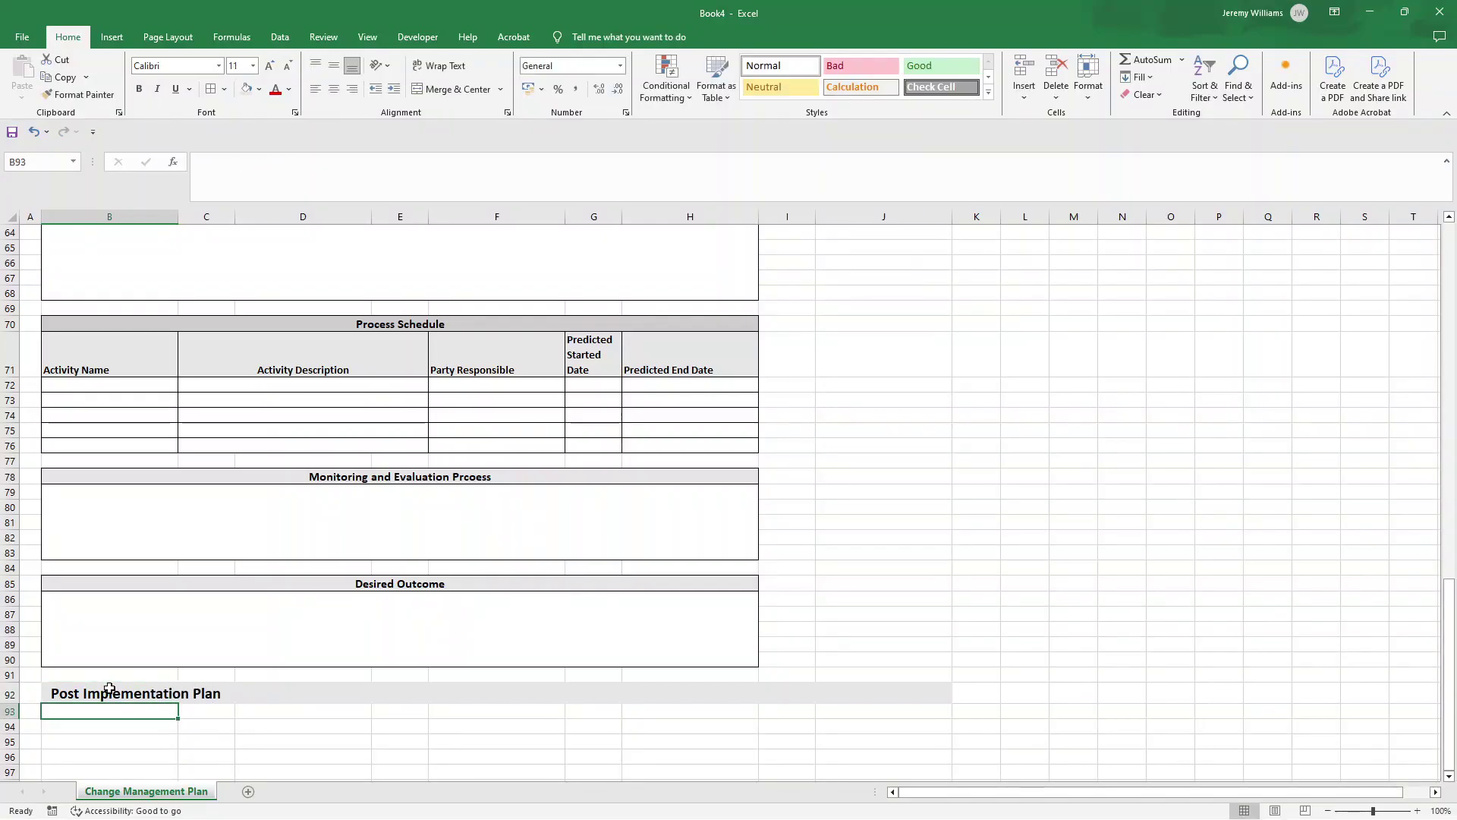
# Copy the Desired Outcome header and box to B94, under the Post Implementation Plan heading.
pyautogui.scroll(-2, 172, 568)
pyautogui.moveTo(170, 483); pyautogui.dragTo(173, 523)
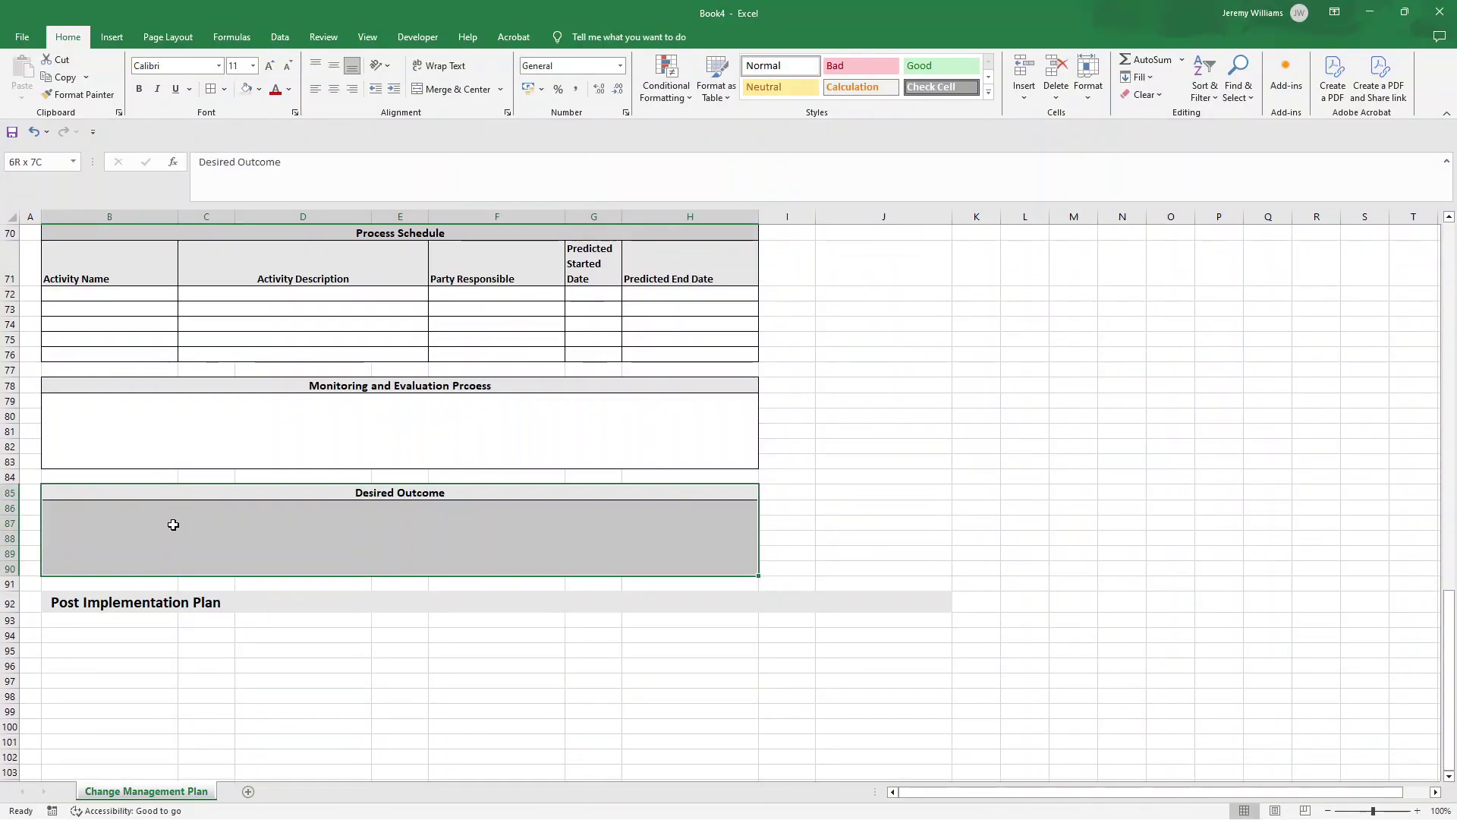
pyautogui.hotkey('ctrl', 'c')
pyautogui.click(114, 635)
pyautogui.hotkey('ctrl', 'v')
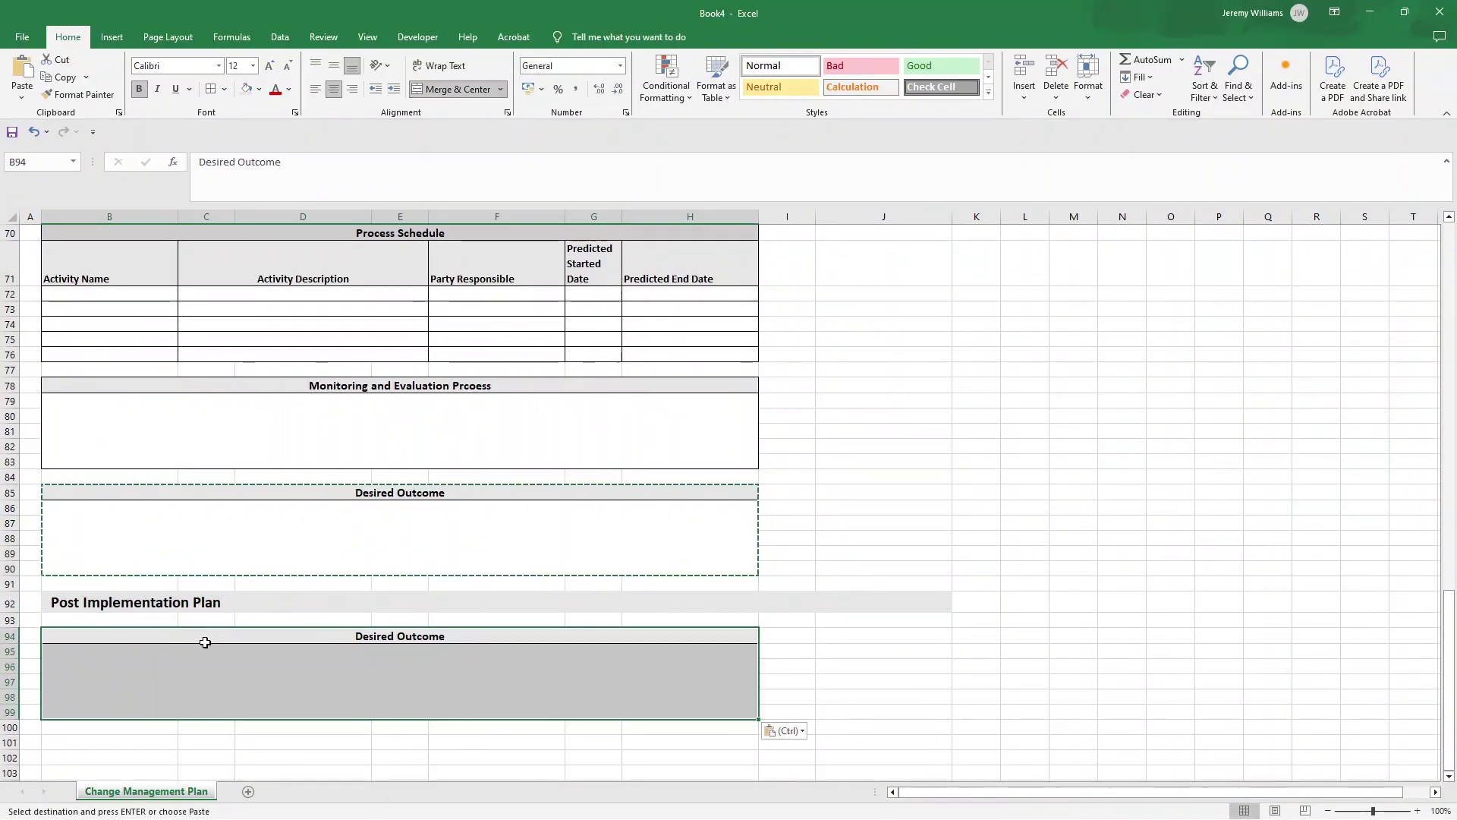
# Retitle the copied block in B94 as "Monitoring Process".
pyautogui.doubleClick(345, 639)
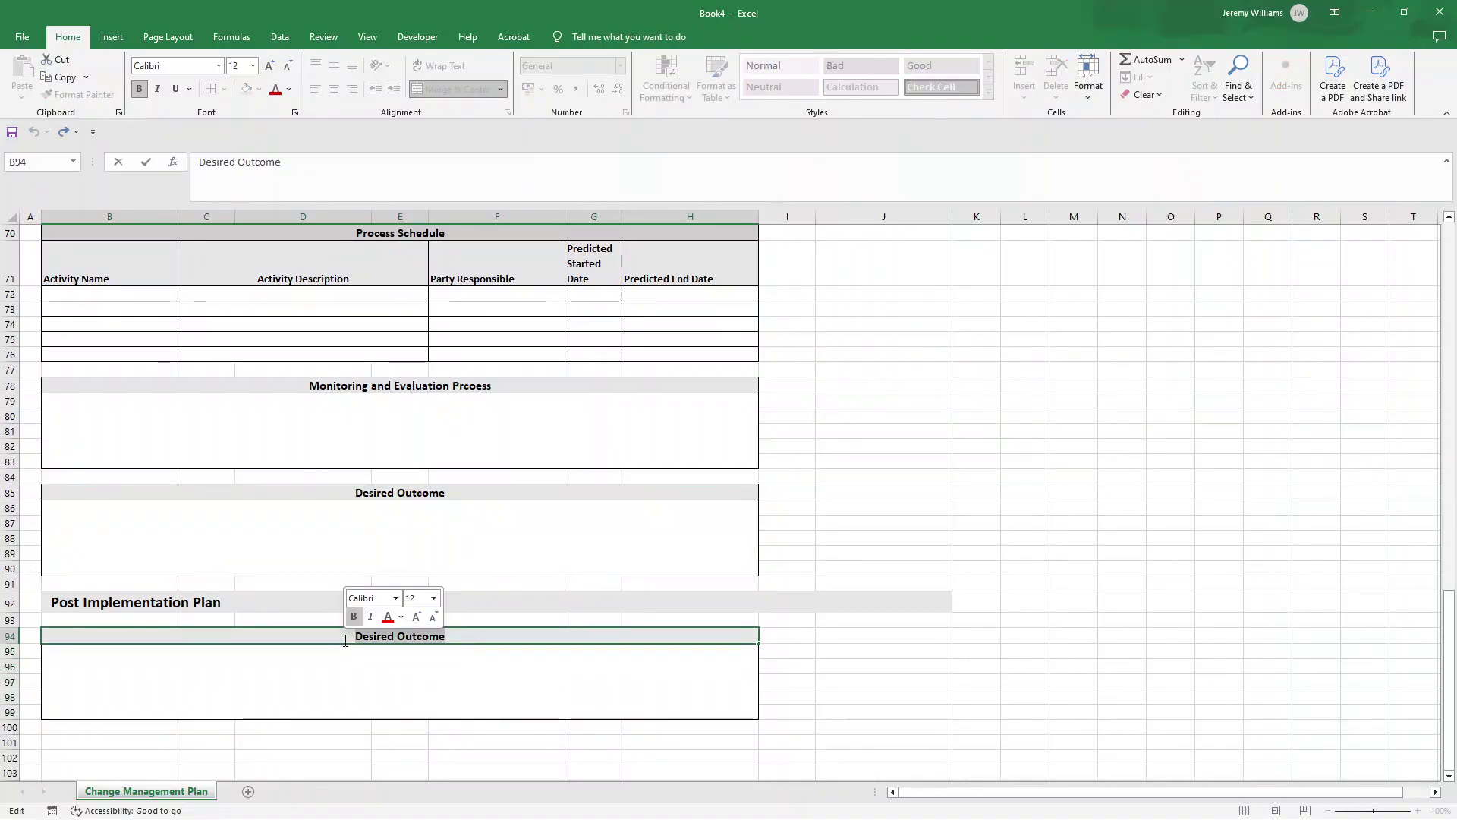
pyautogui.write('Monitoring p')
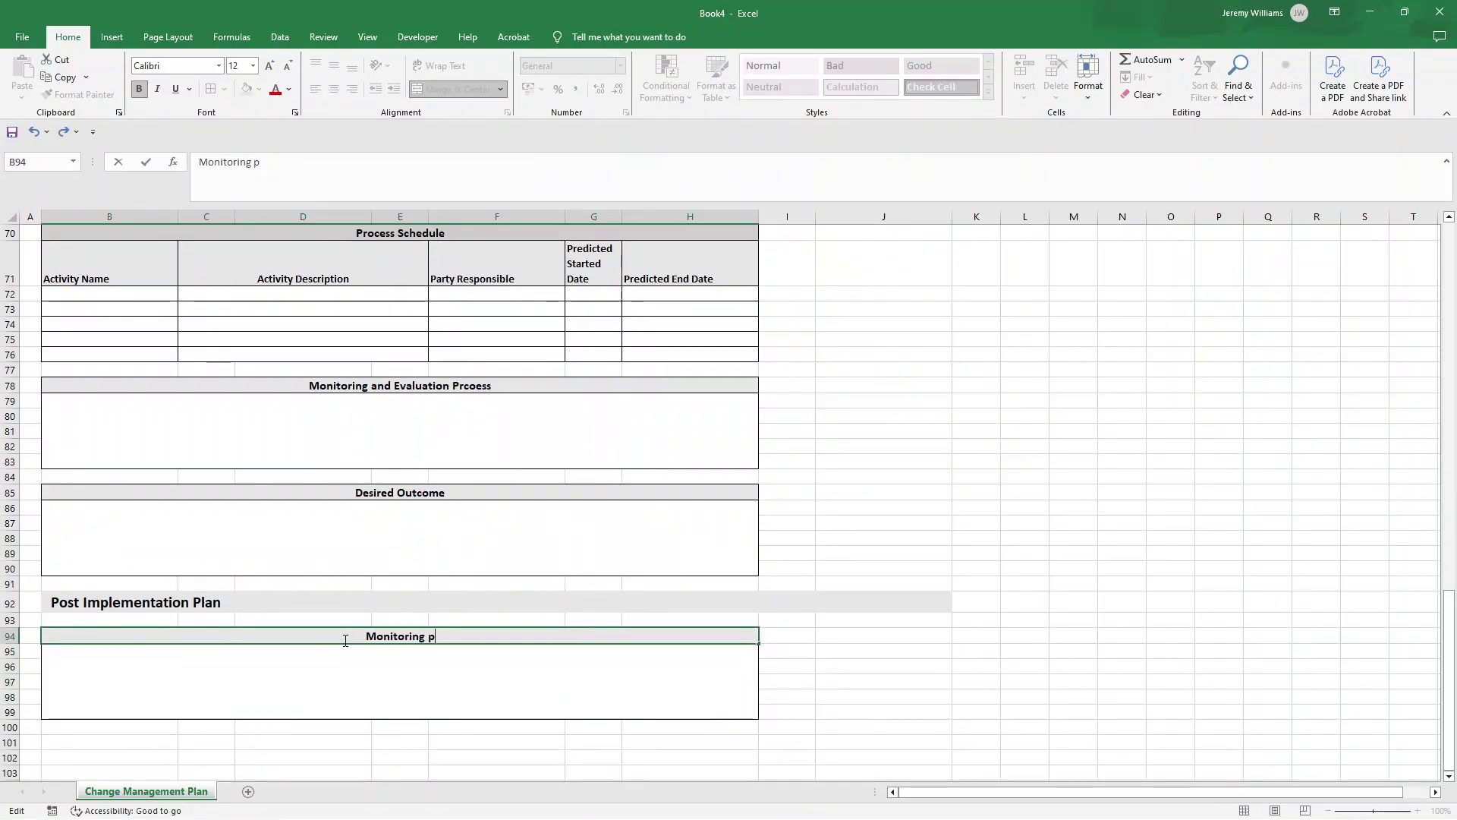
pyautogui.write('Process')
# Copy the Monitoring Process header and box B94:H99 to B101, below the original block.
pyautogui.scroll(-2, 211, 673)
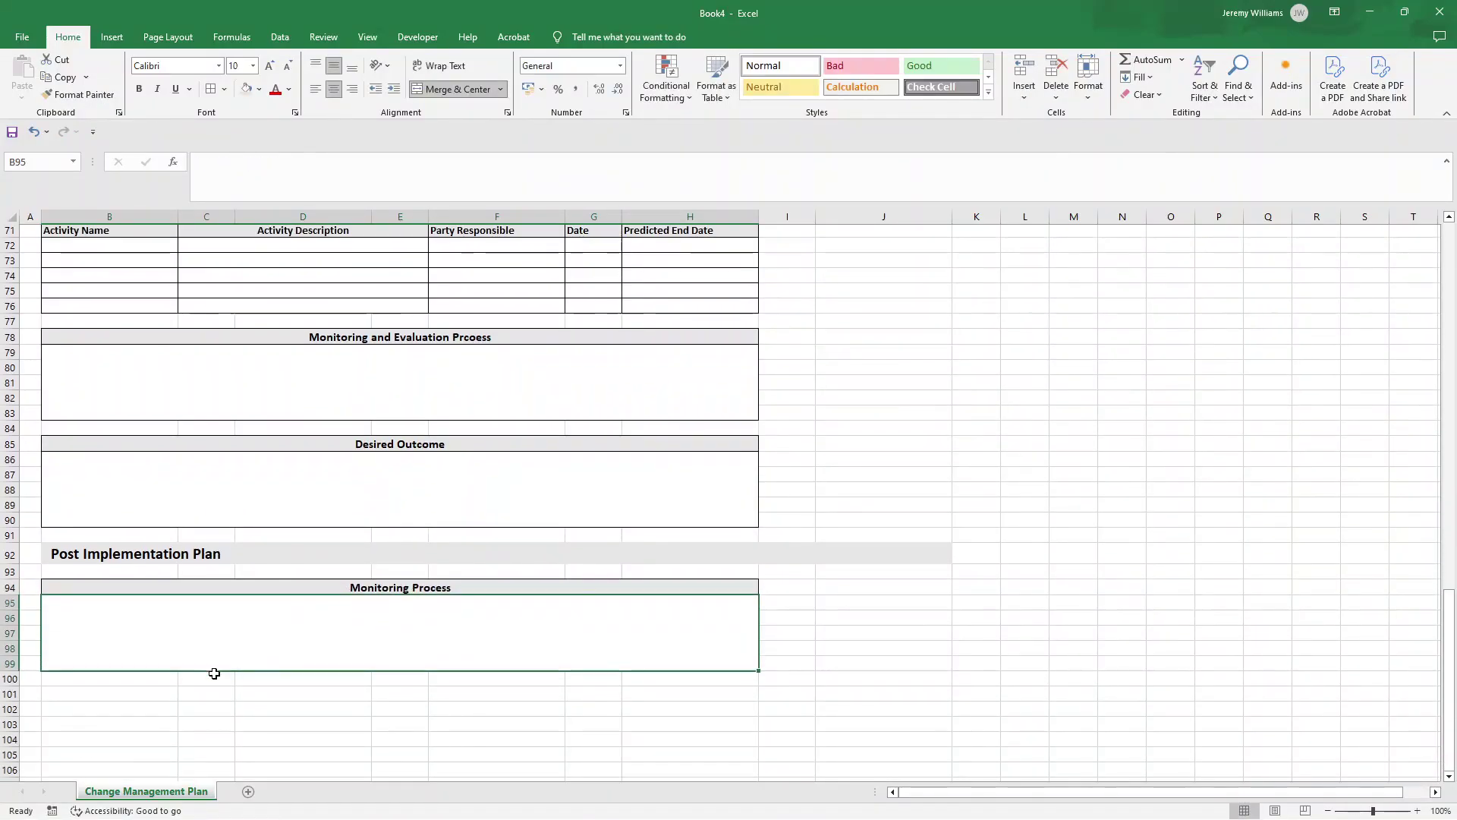
pyautogui.click(139, 675)
pyautogui.click(137, 666)
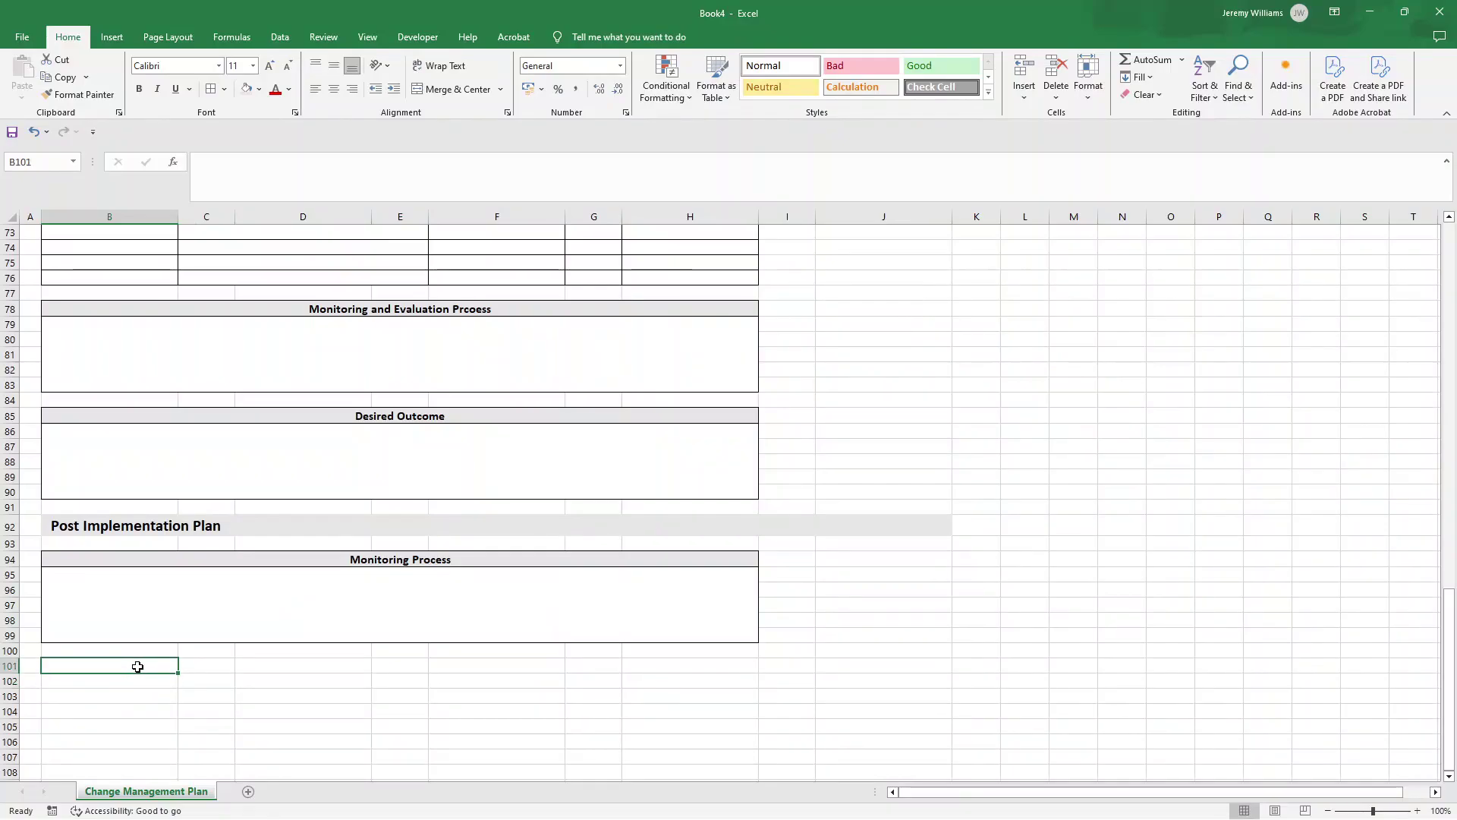
pyautogui.moveTo(304, 562); pyautogui.dragTo(309, 595)
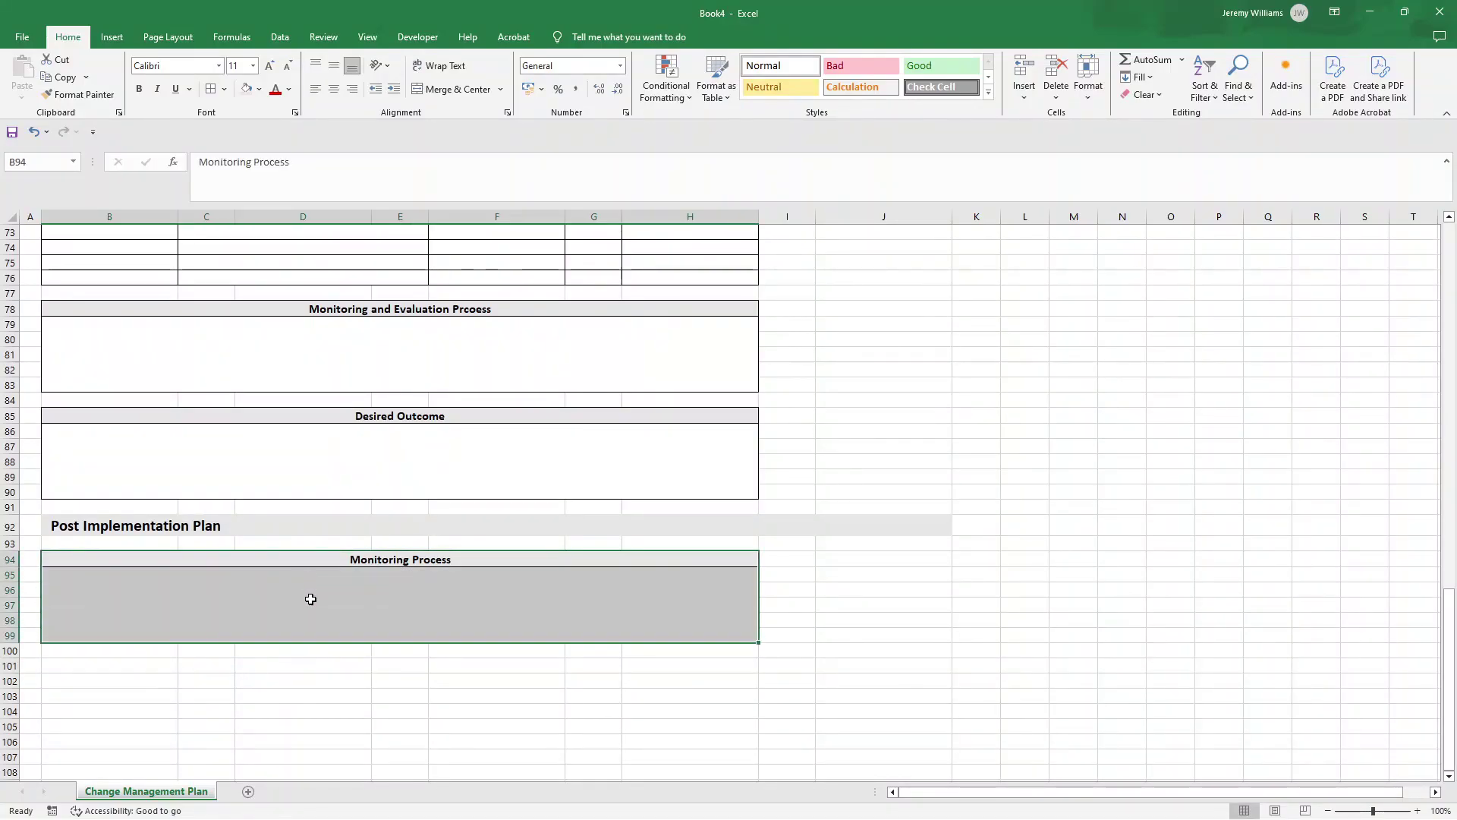
pyautogui.hotkey('ctrl', 'c')
pyautogui.click(143, 660)
pyautogui.hotkey('ctrl', 'v')
# Retitle the copied block in B101 as "Evaluation Criteria".
pyautogui.click(346, 671)
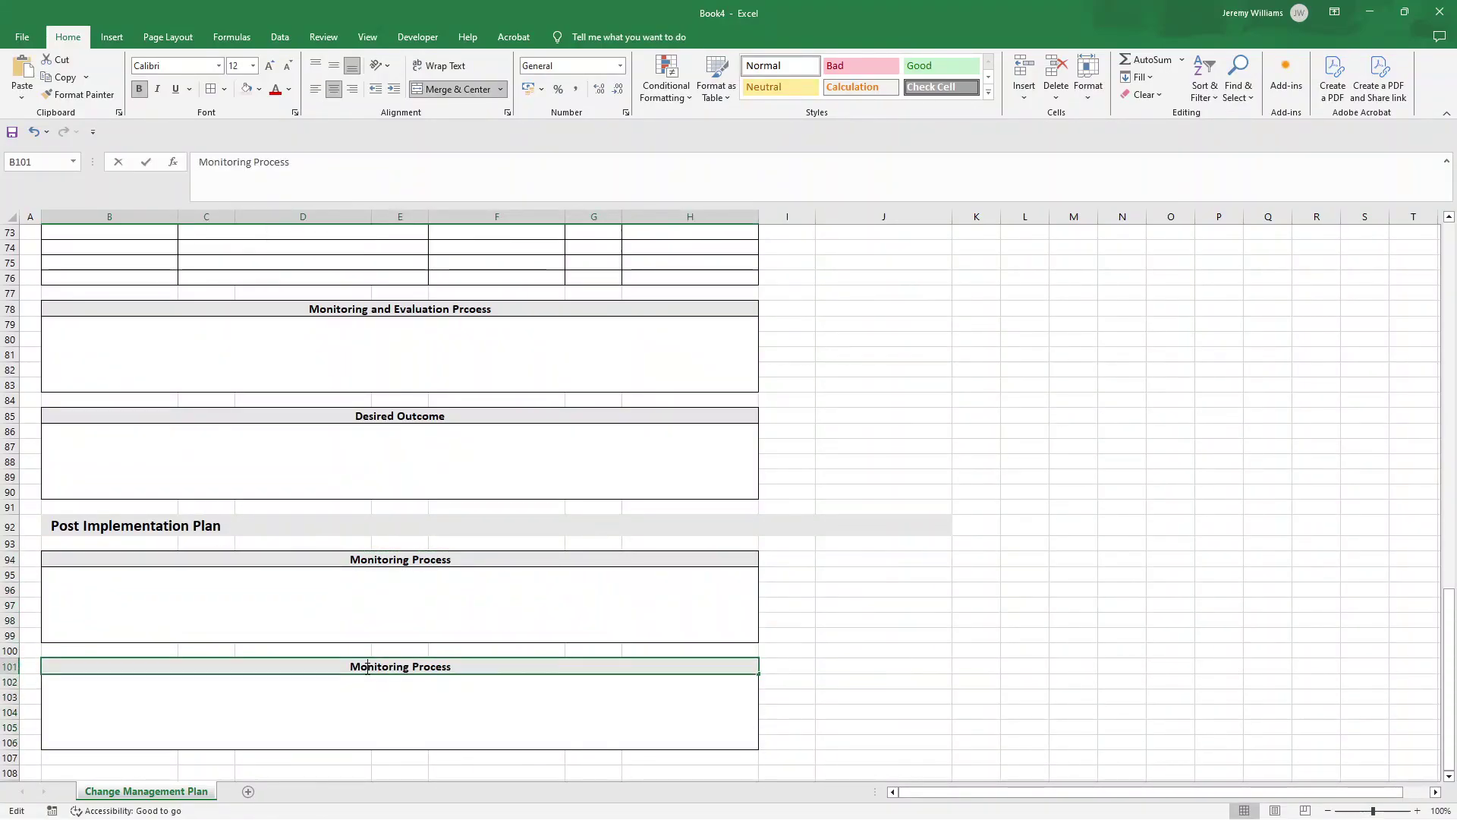
pyautogui.doubleClick(368, 668)
pyautogui.tripleClick(367, 668)
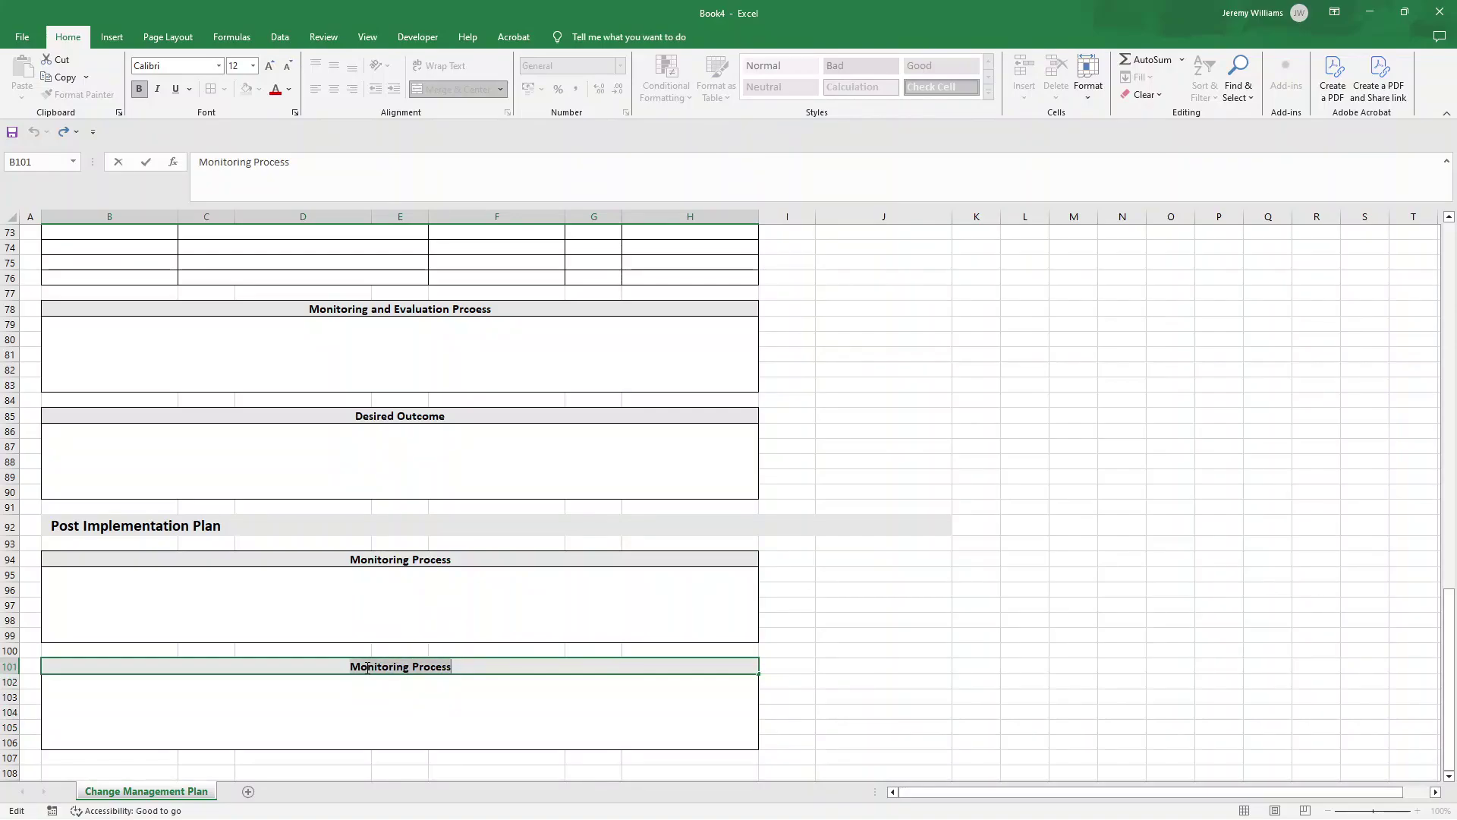
pyautogui.write('Evaluation C')
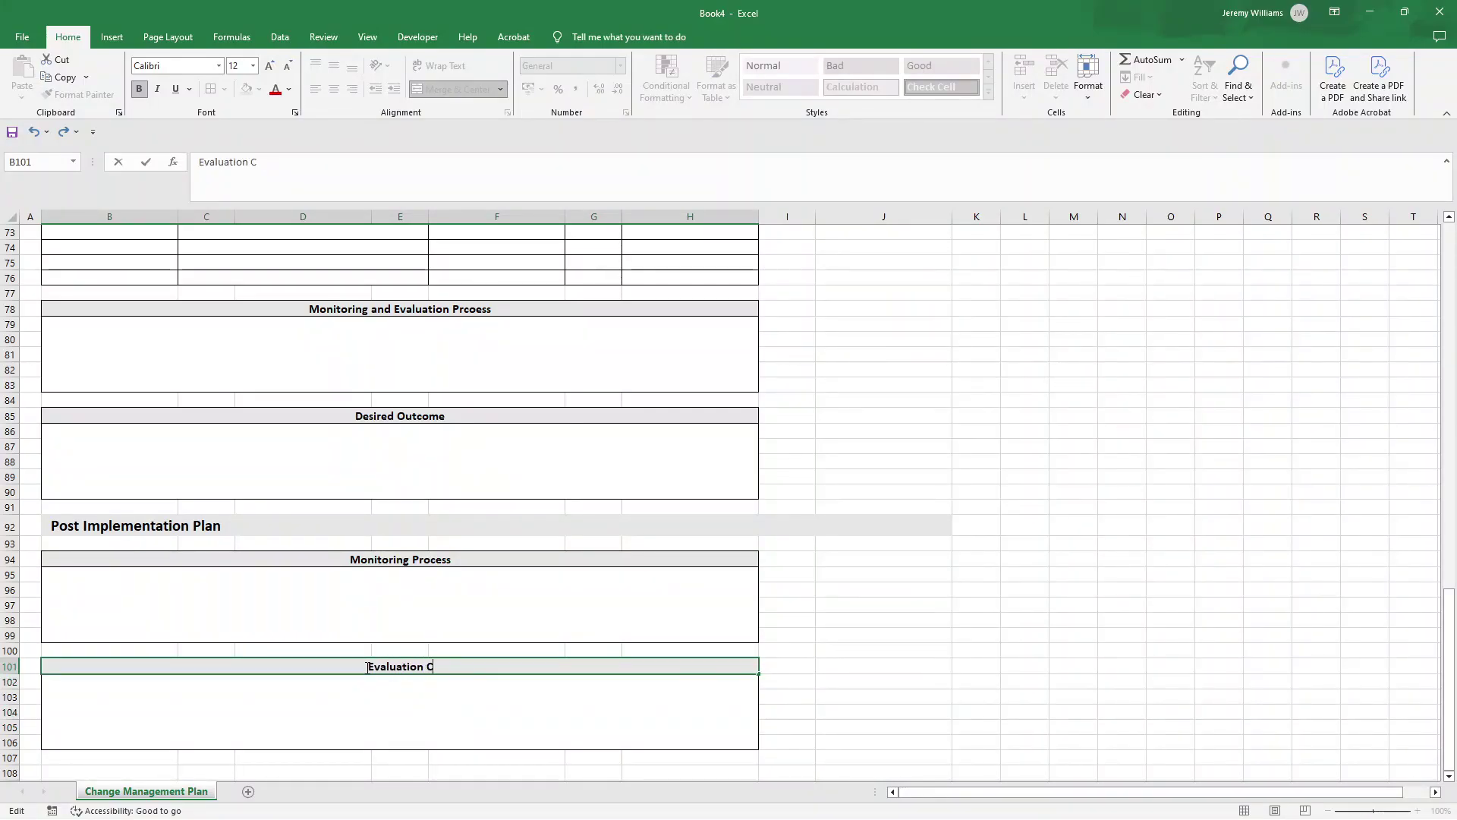
pyautogui.write('riteria')
pyautogui.press('Return')
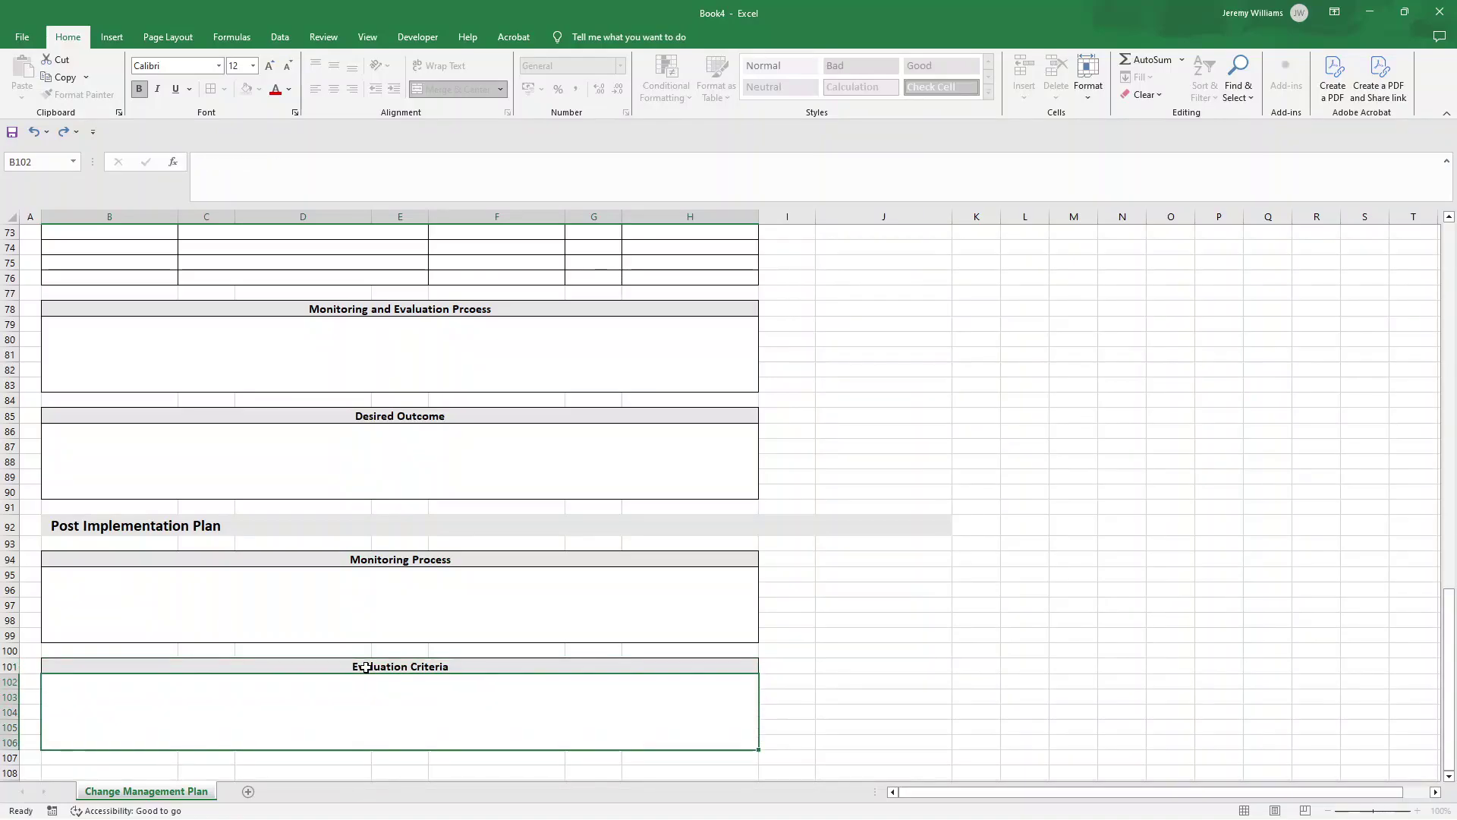
# Copy the Post Implementation Plan section heading band B92:J92 to B108, below the Evaluation Criteria box.
pyautogui.scroll(-1, 334, 622)
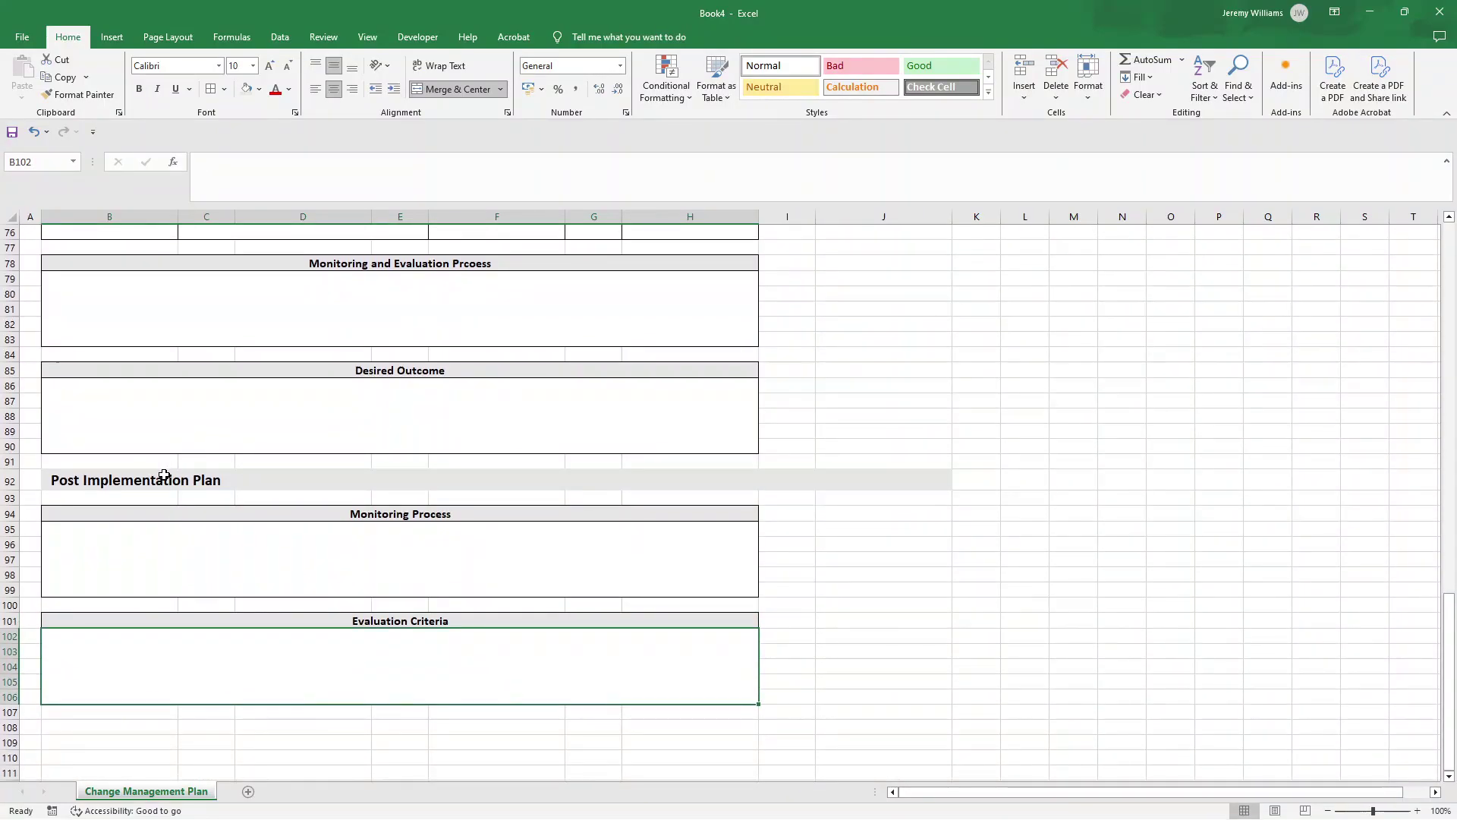
pyautogui.moveTo(164, 475); pyautogui.dragTo(883, 474)
pyautogui.hotkey('ctrl', 'c')
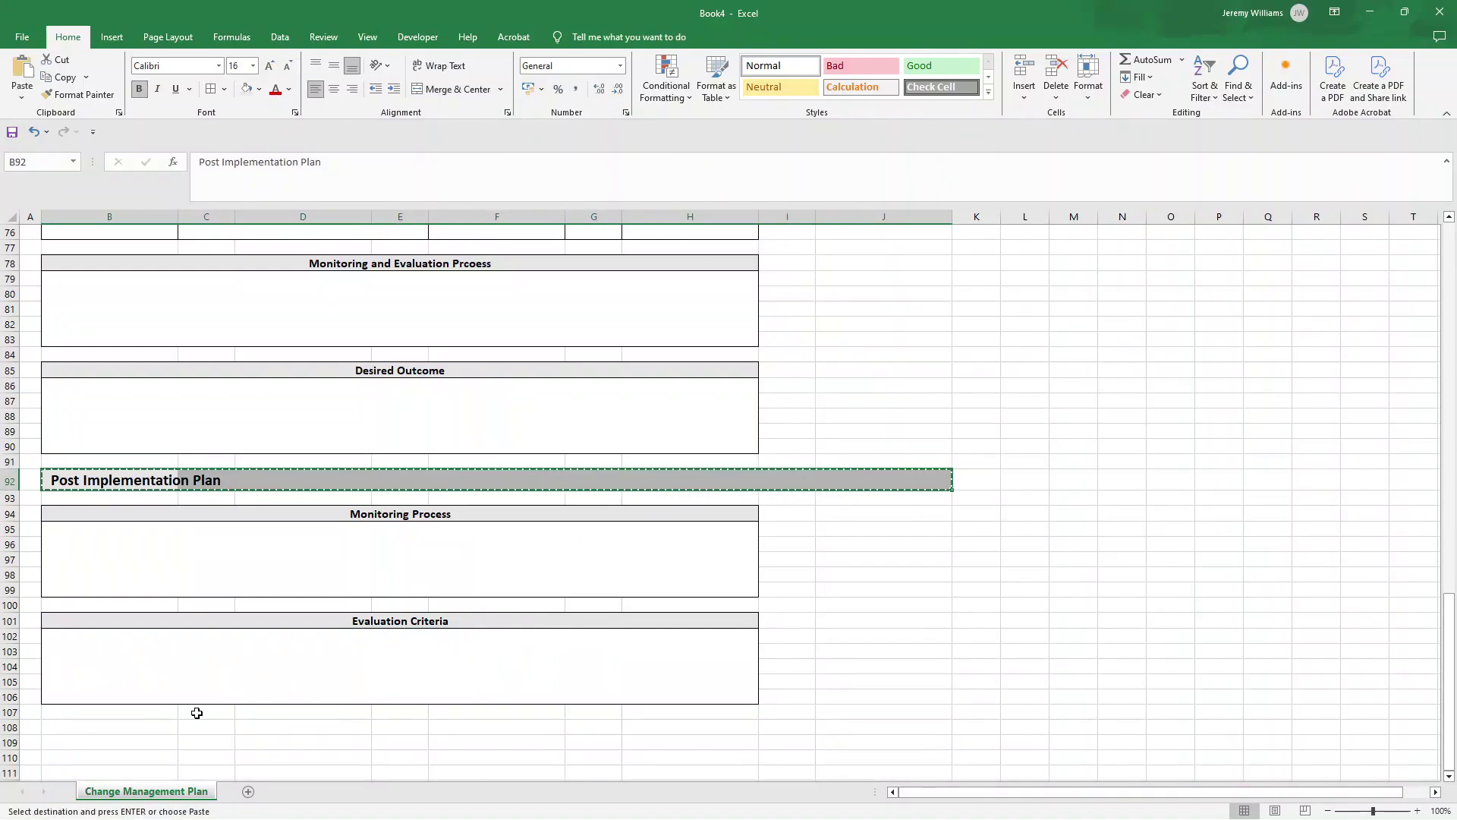
pyautogui.click(136, 721)
pyautogui.hotkey('ctrl', 'v')
# Change the copied section heading in B108 to "Organizational Change Management Team".
pyautogui.doubleClick(141, 723)
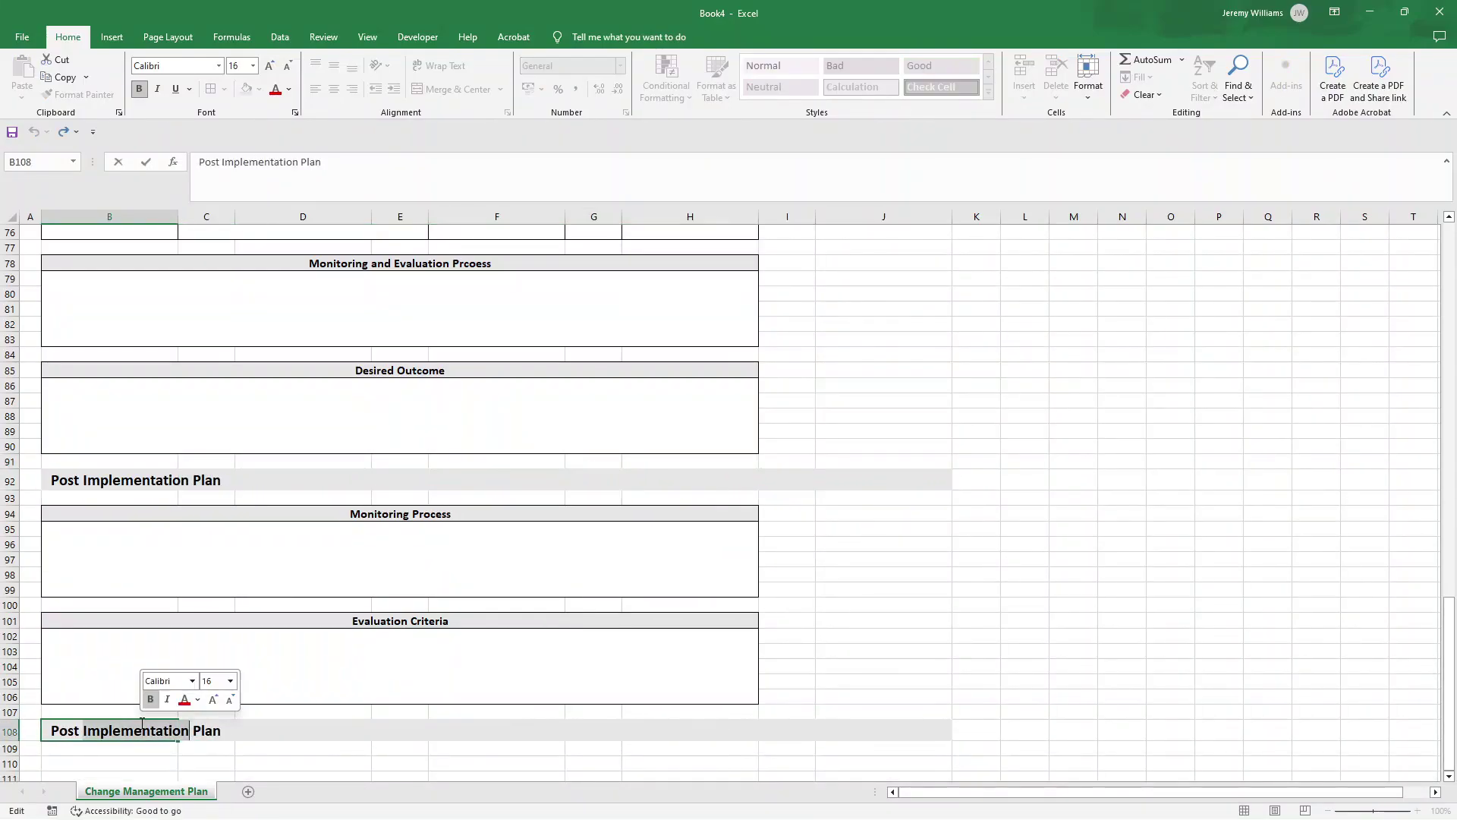
pyautogui.write('Or')
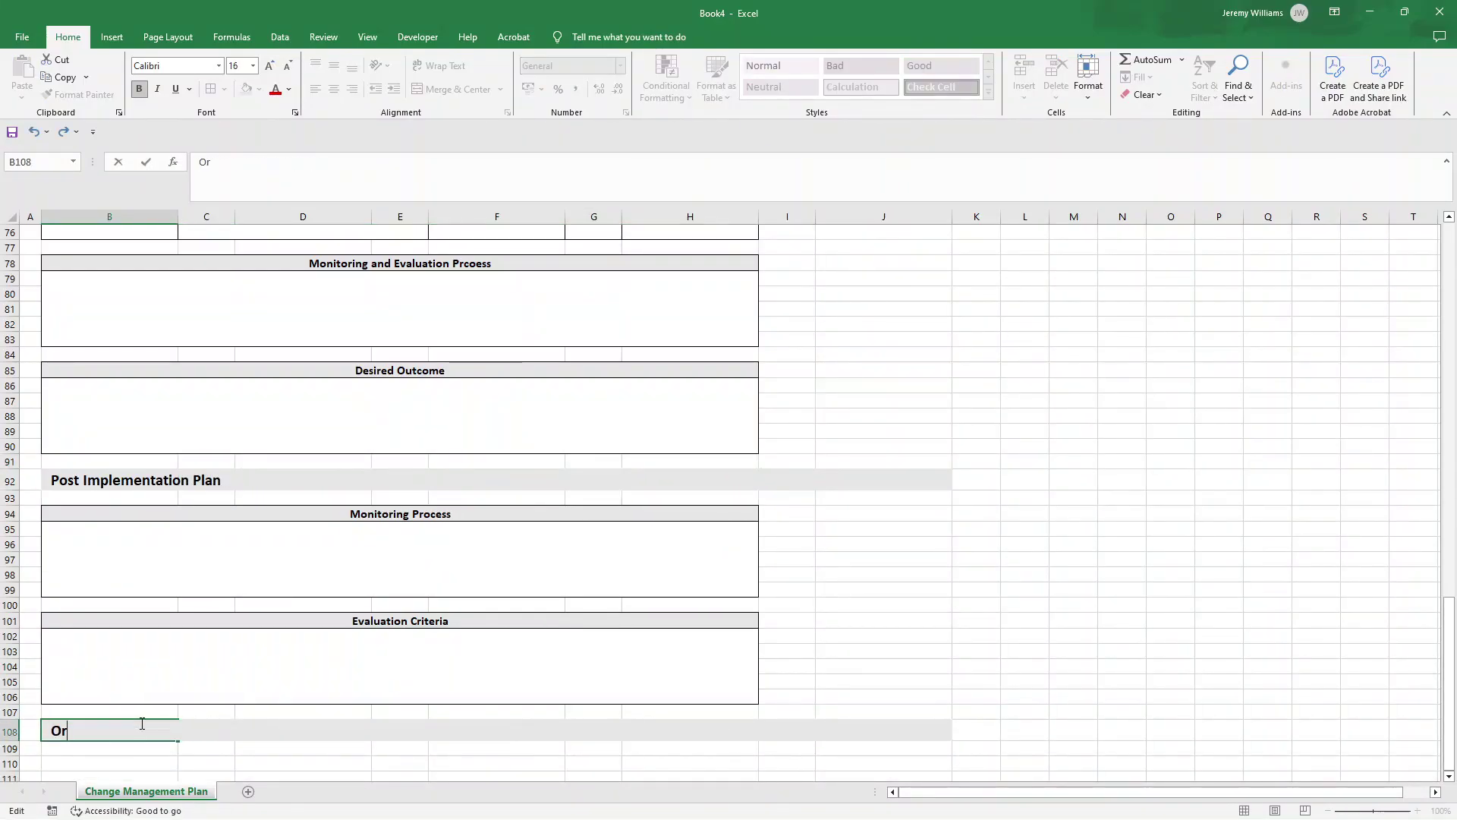
pyautogui.write('ganizational')
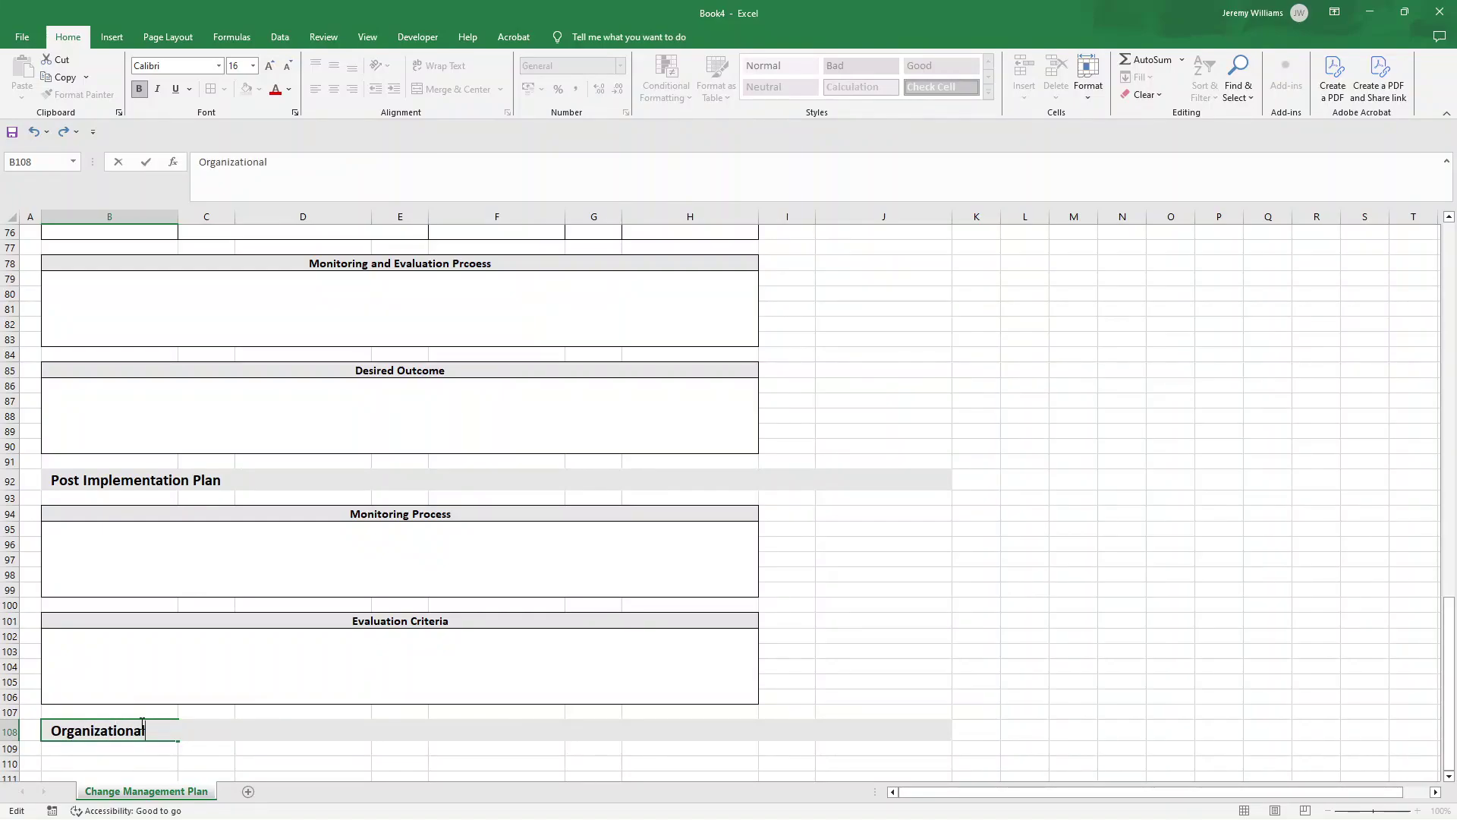
pyautogui.write(' Chnage Management Team')
pyautogui.press('Return')
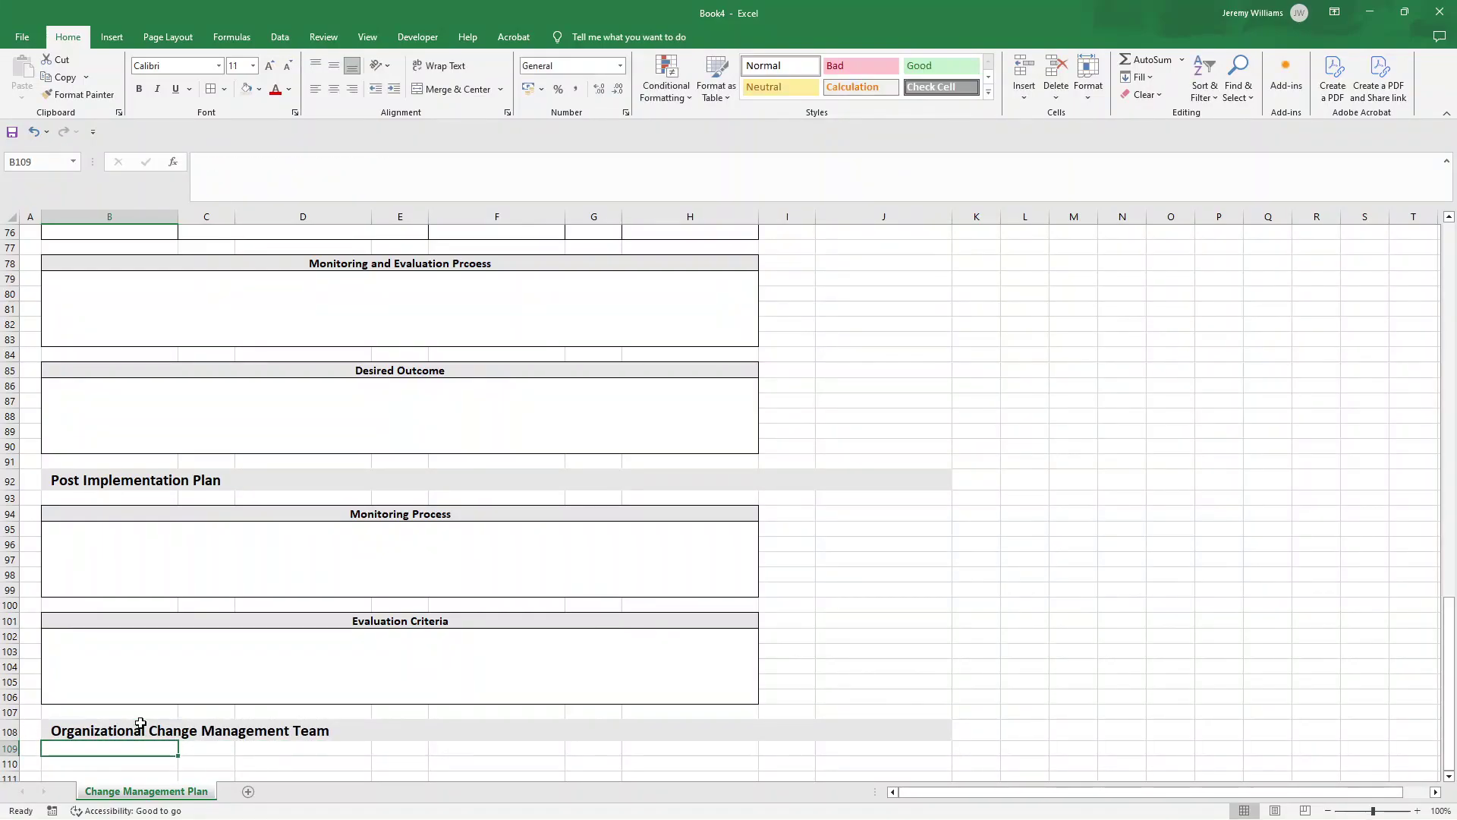
# Copy the Process Schedule table B70:H76 to B110, under the Organizational Change Management Team heading.
pyautogui.scroll(3, 307, 326)
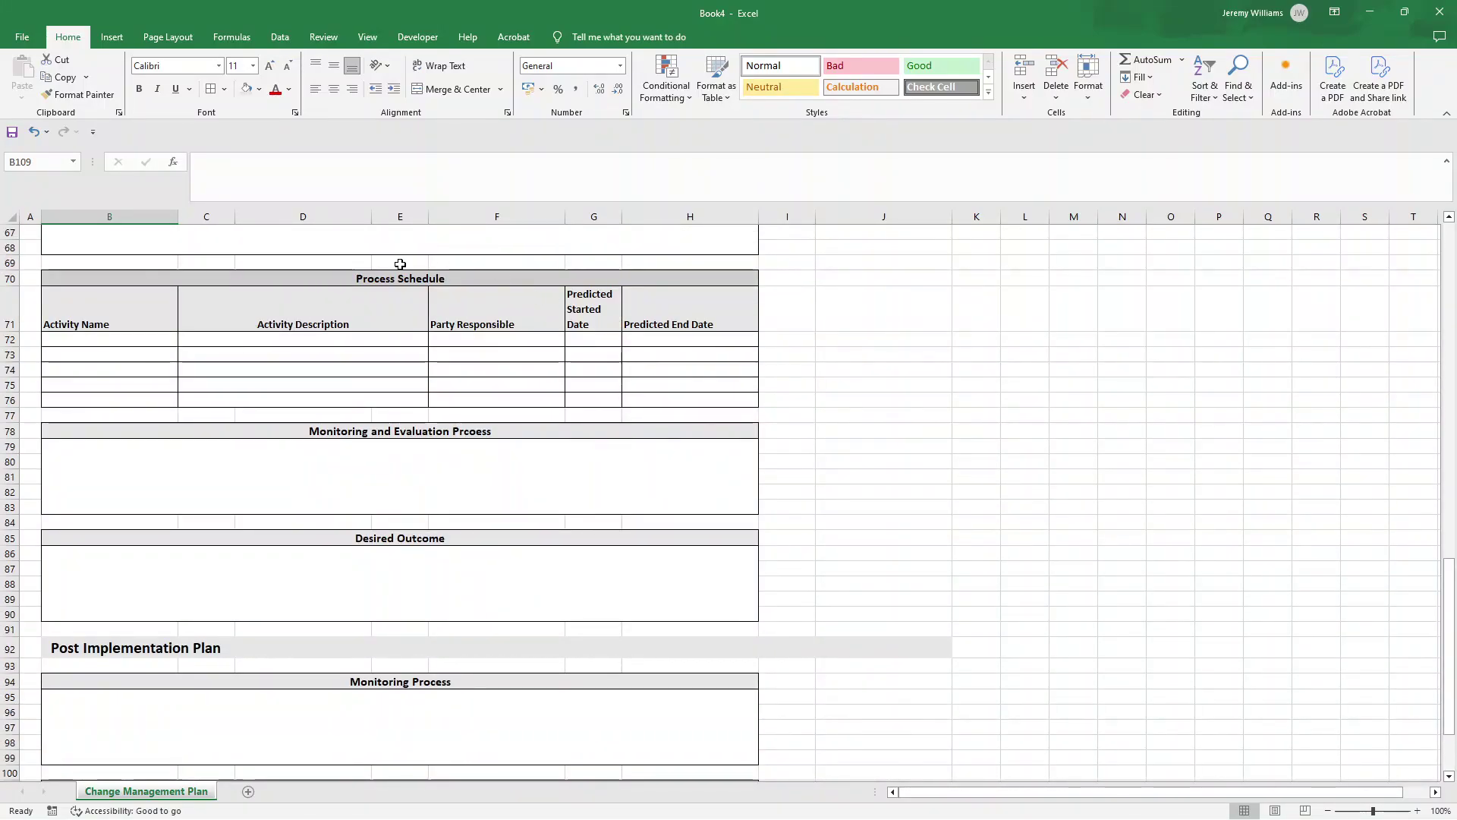
pyautogui.moveTo(173, 286); pyautogui.dragTo(192, 397)
pyautogui.hotkey('ctrl', 'c')
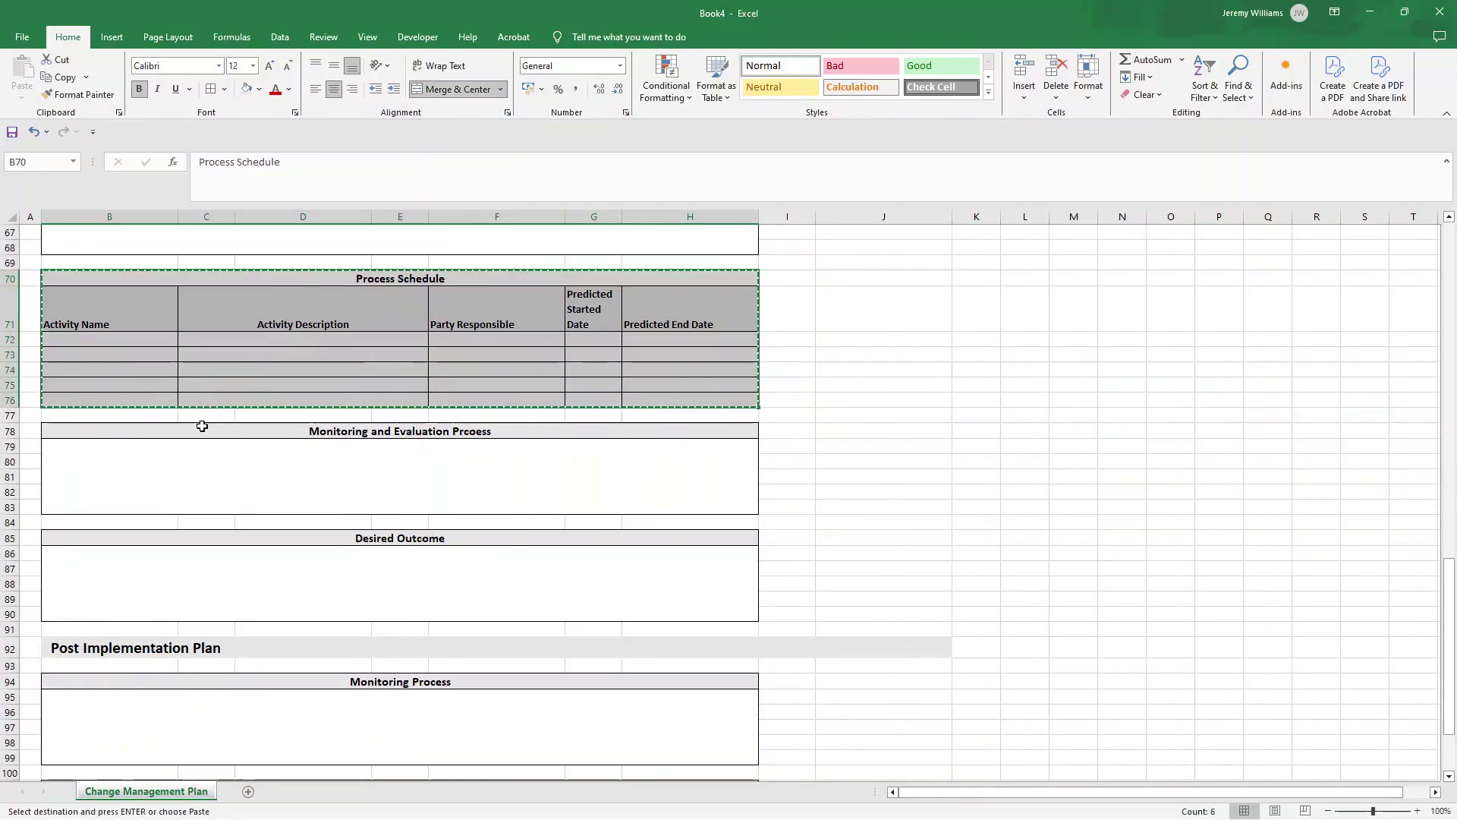
pyautogui.scroll(-5, 199, 455)
pyautogui.click(111, 667)
pyautogui.hotkey('ctrl', 'v')
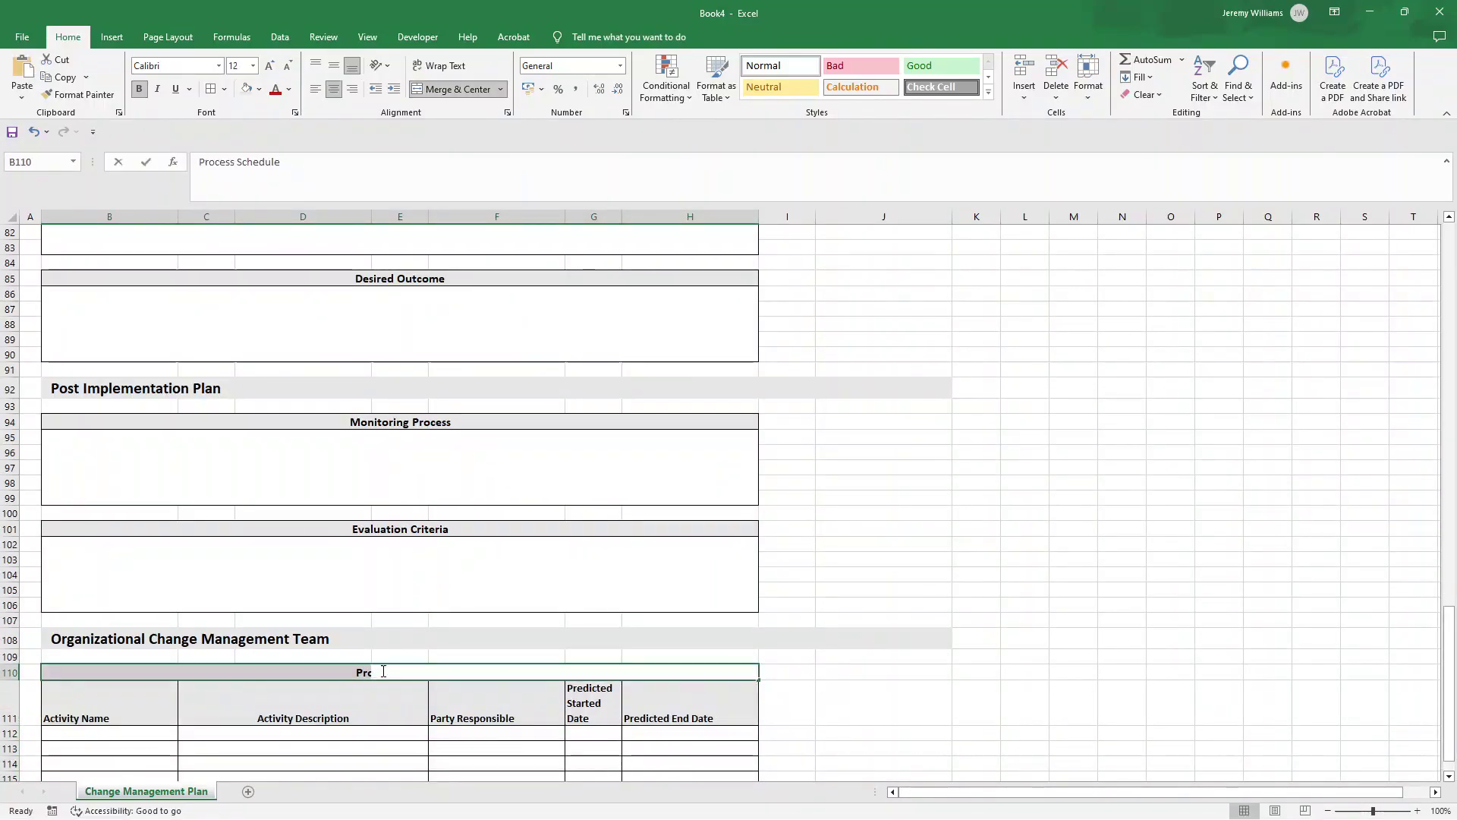
# Replace the copied table's title in B110 with the section heading text "Organizational Change Management Team" from B108.
pyautogui.doubleClick(302, 639)
pyautogui.doubleClick(133, 639)
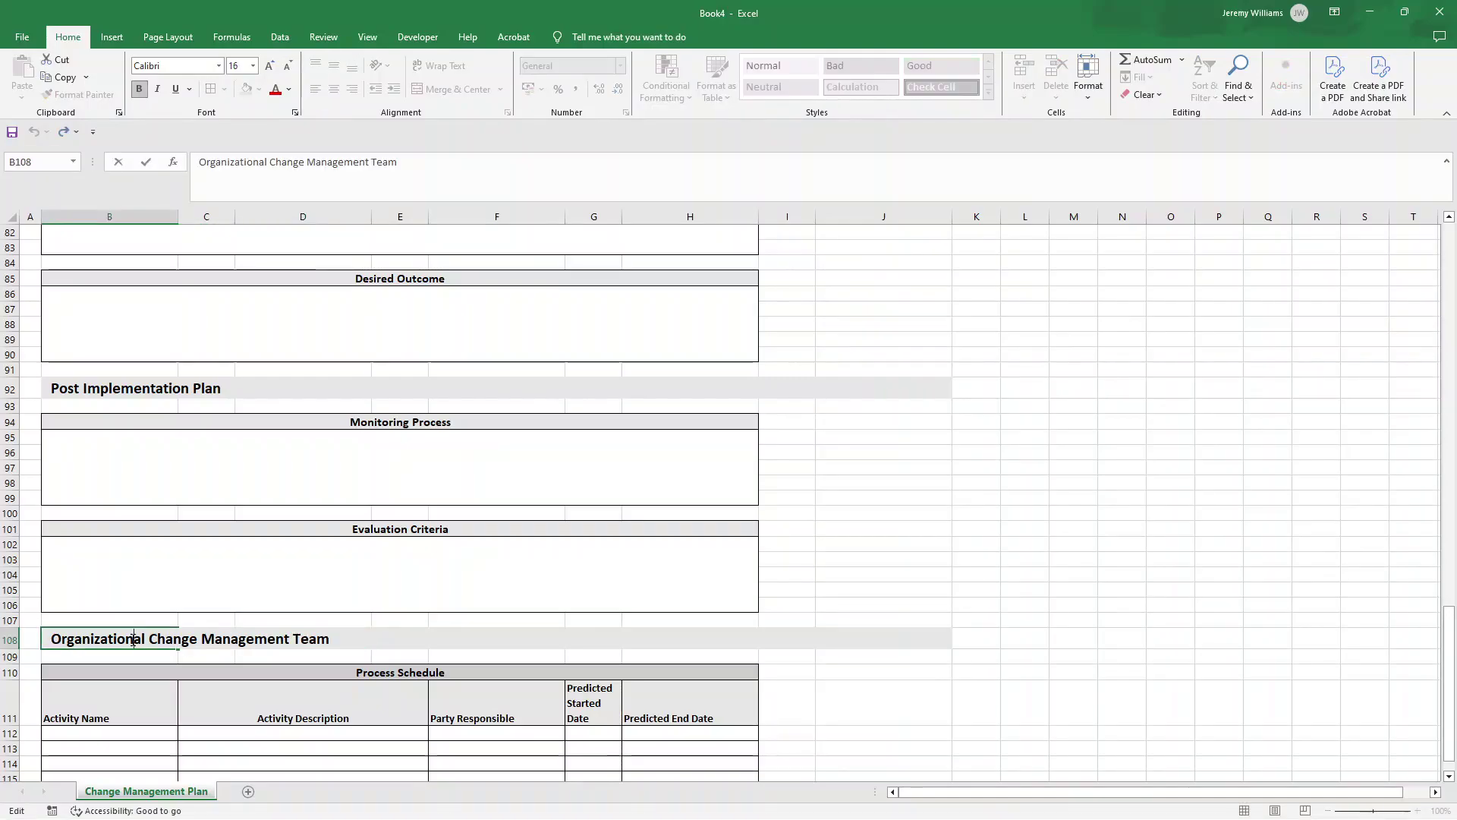
pyautogui.click(353, 674)
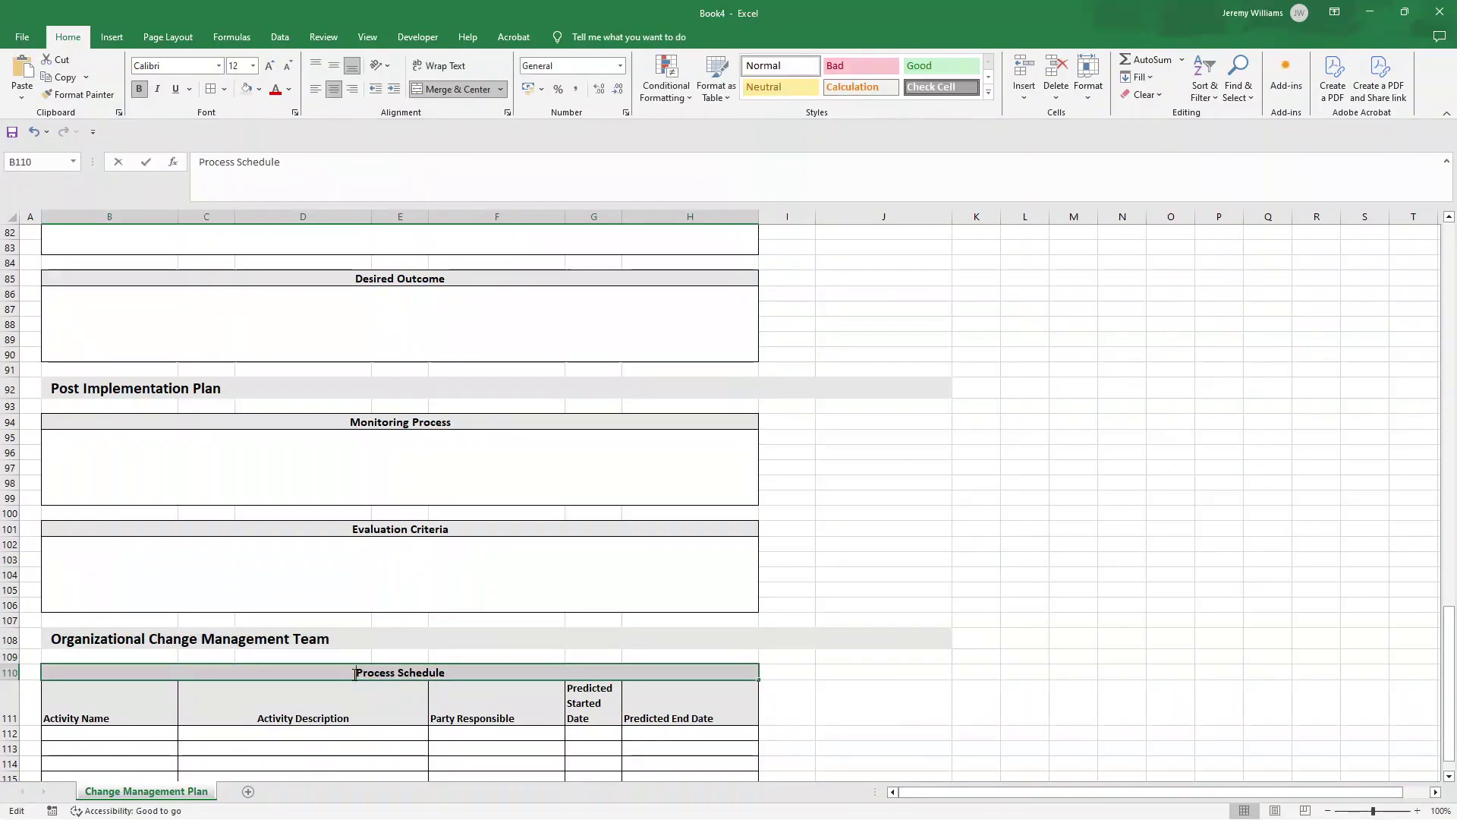
pyautogui.doubleClick(353, 674)
pyautogui.hotkey('ctrl', 'v')
# Rename the team table's first two column headers, B111 and C111, as "Name" and "Title".
pyautogui.scroll(-2, 352, 608)
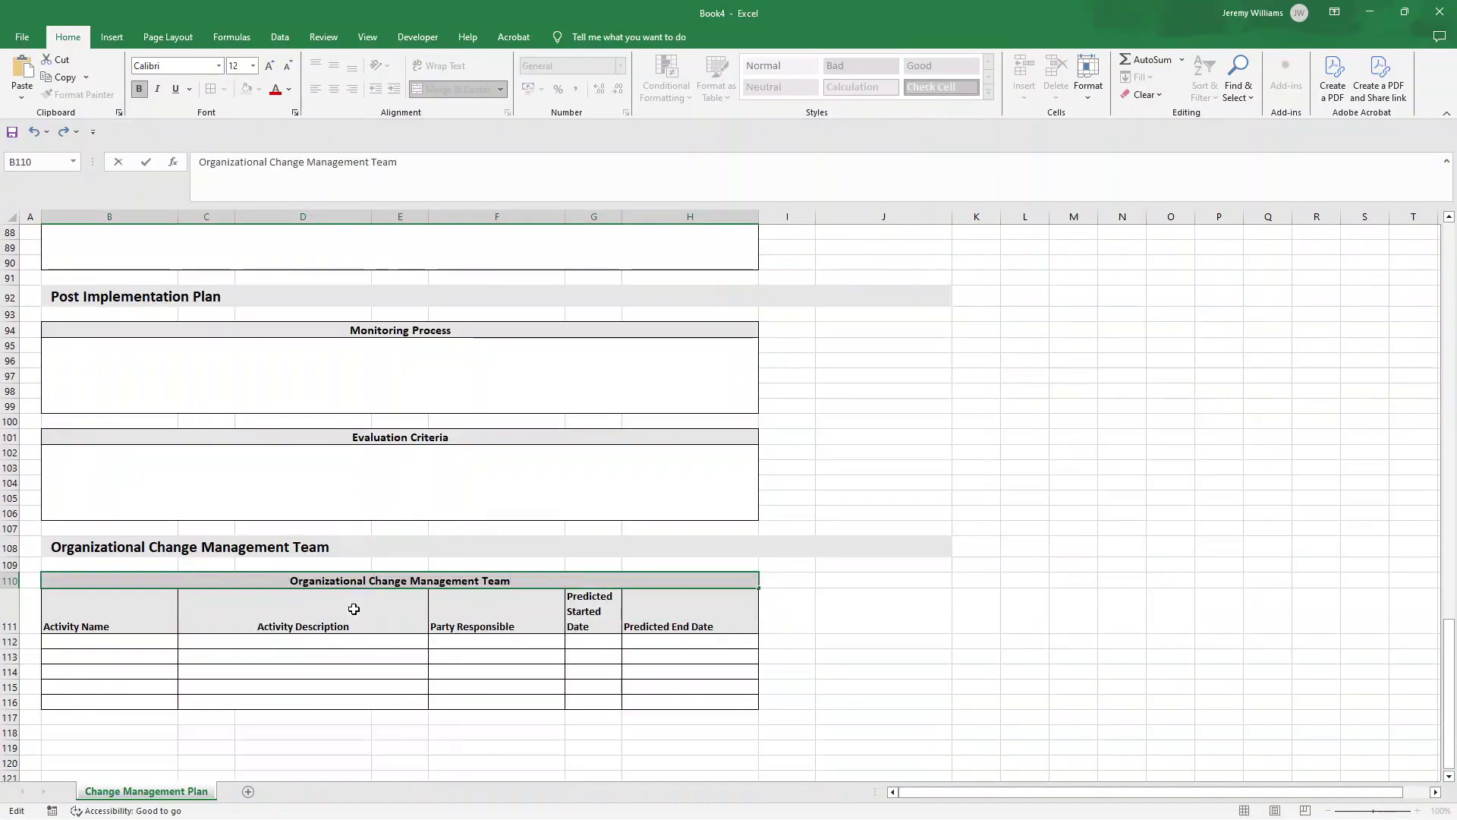
pyautogui.click(186, 612)
pyautogui.click(146, 609)
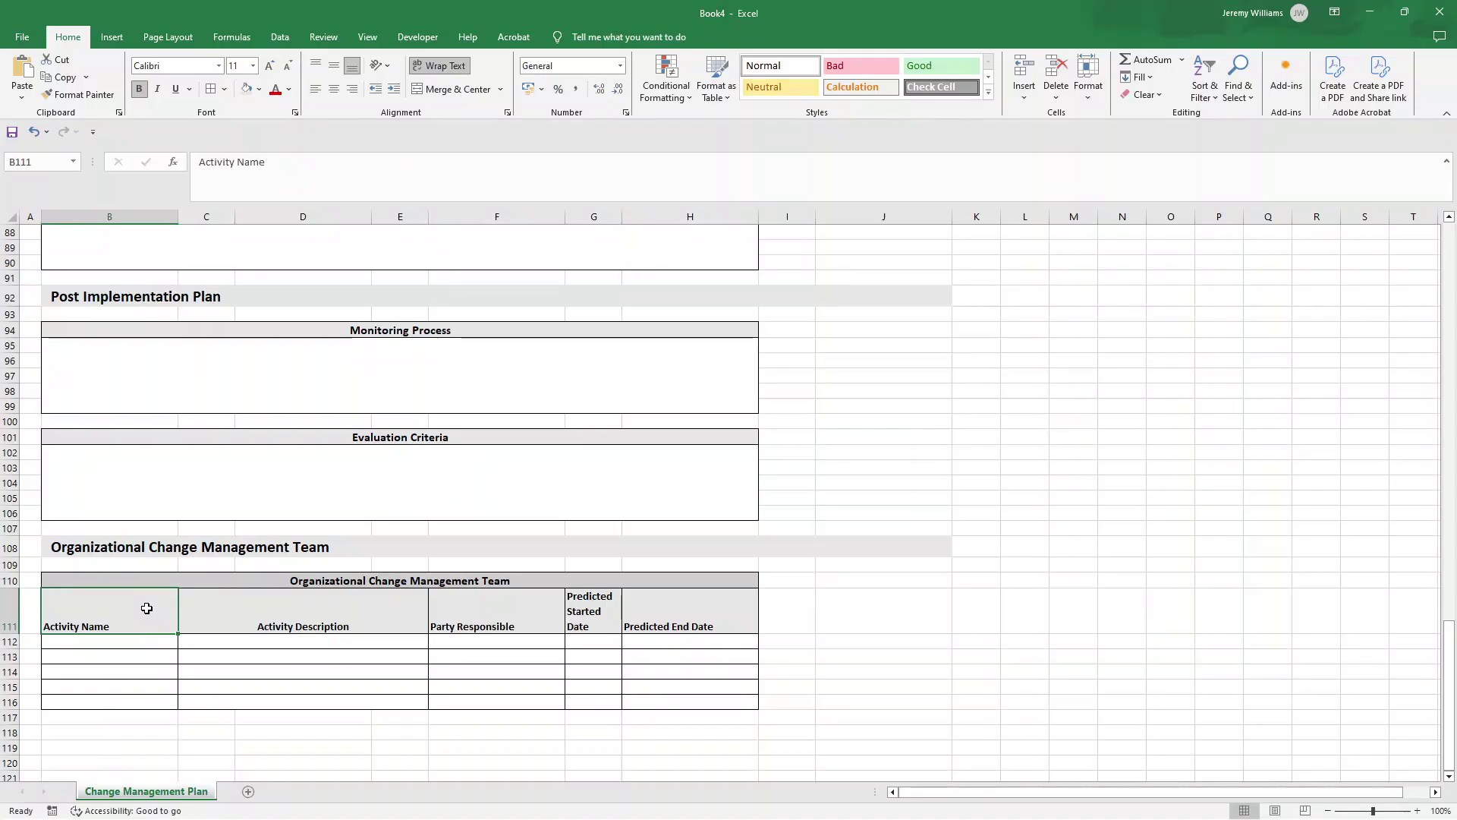
pyautogui.write('Name')
pyautogui.press('Return')
pyautogui.press('Up')
pyautogui.press('Right')
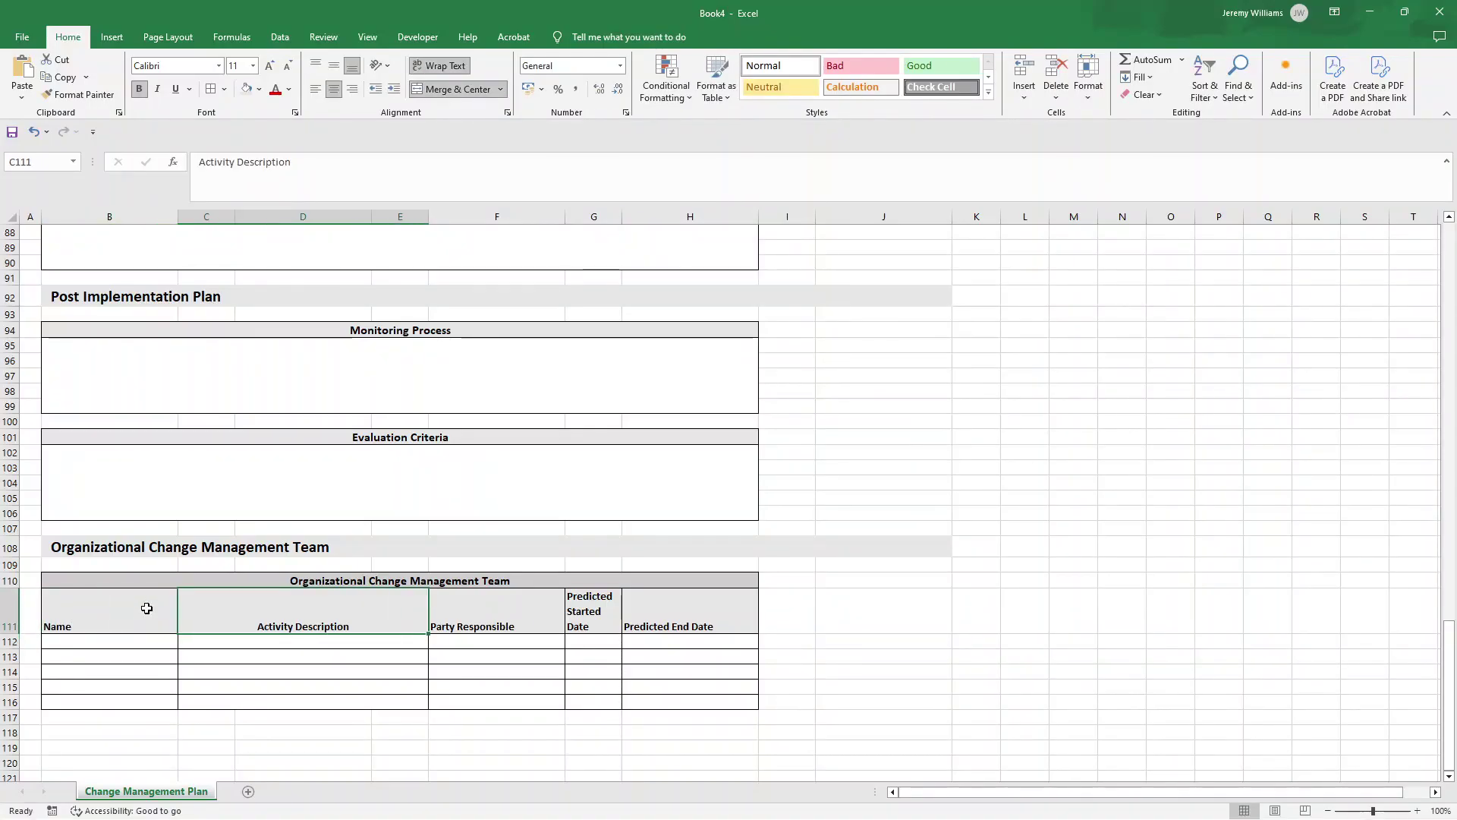
pyautogui.write('Title')
pyautogui.press('Return')
pyautogui.press('Up')
pyautogui.press('Right')
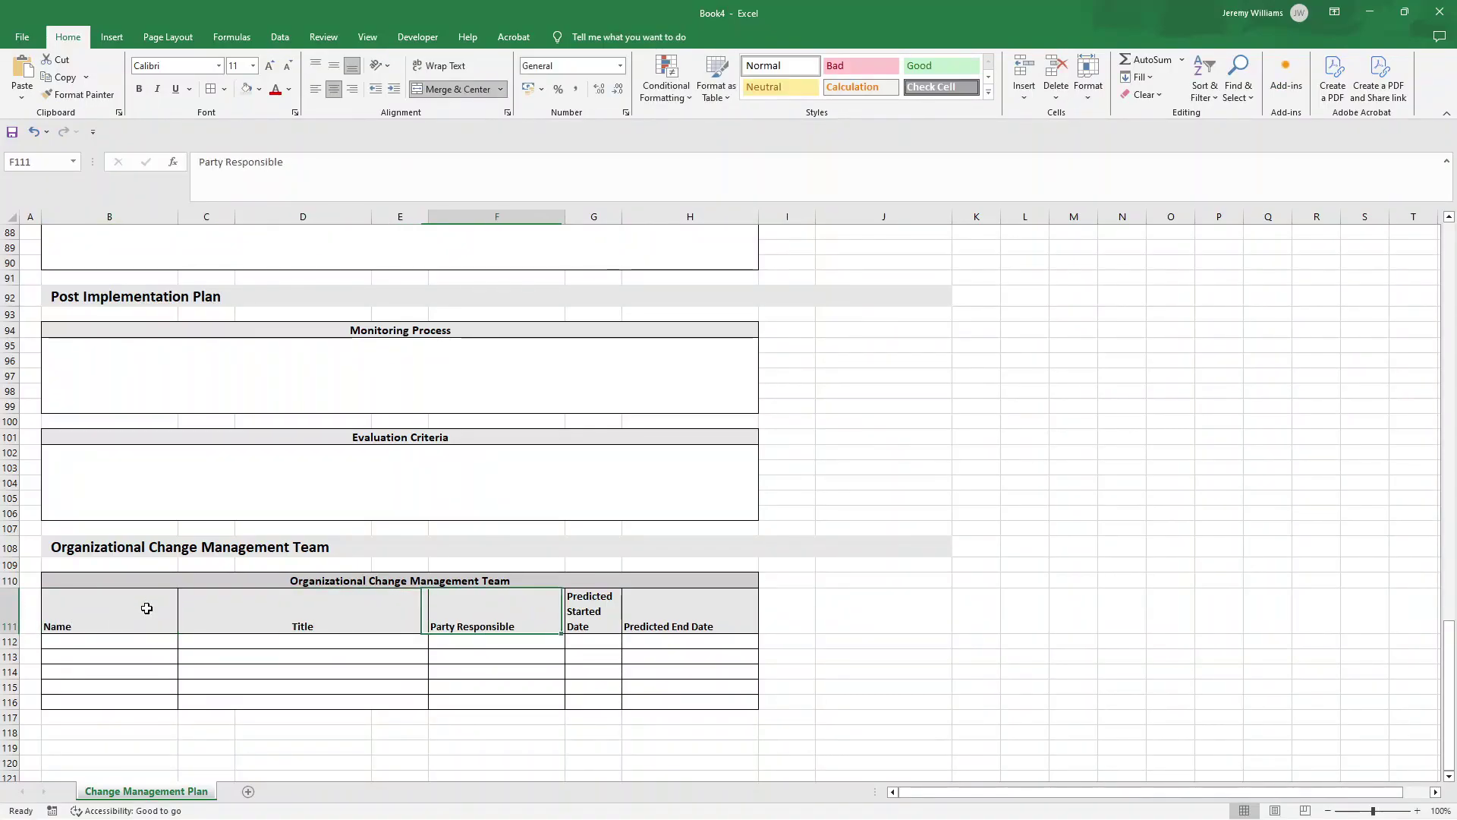
# Rename the team table's remaining column headers F111, G111 and H111 as "Department", "Role" and "Contact".
pyautogui.write('Department')
pyautogui.press('Return')
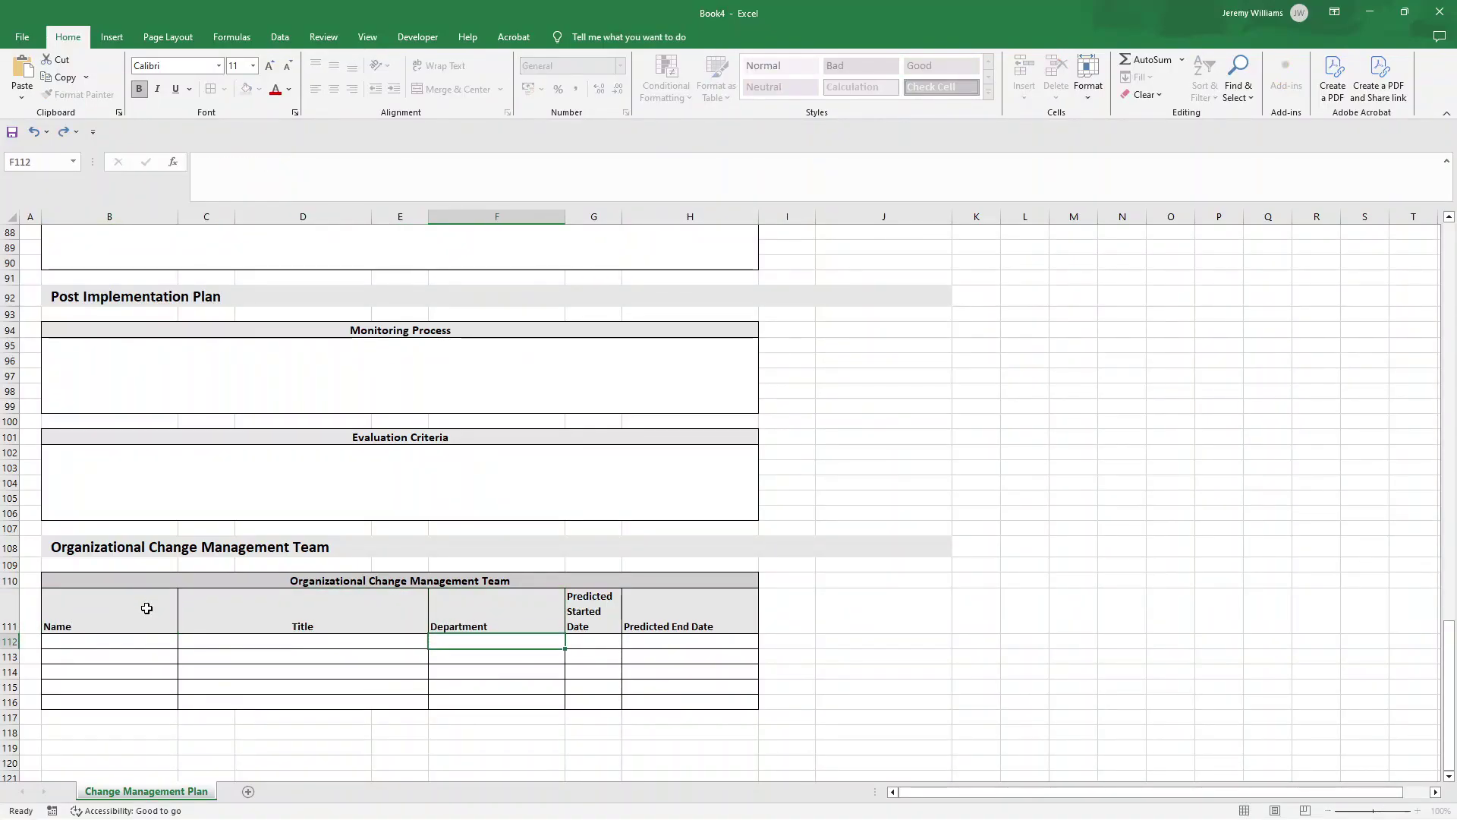
pyautogui.press('Up')
pyautogui.press('Right')
pyautogui.write('Role')
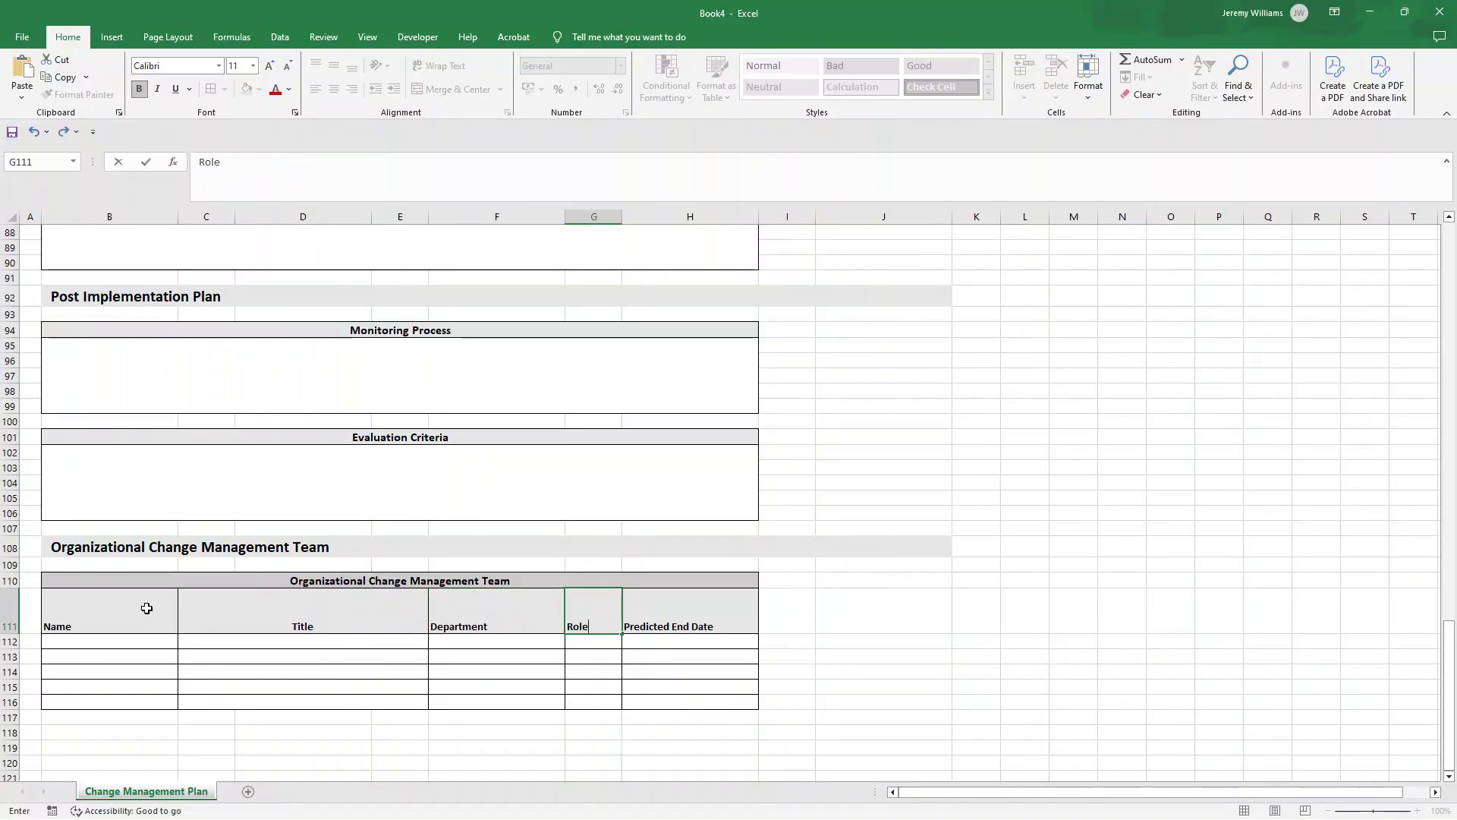
pyautogui.press('Return')
pyautogui.press('Up')
pyautogui.press('Right')
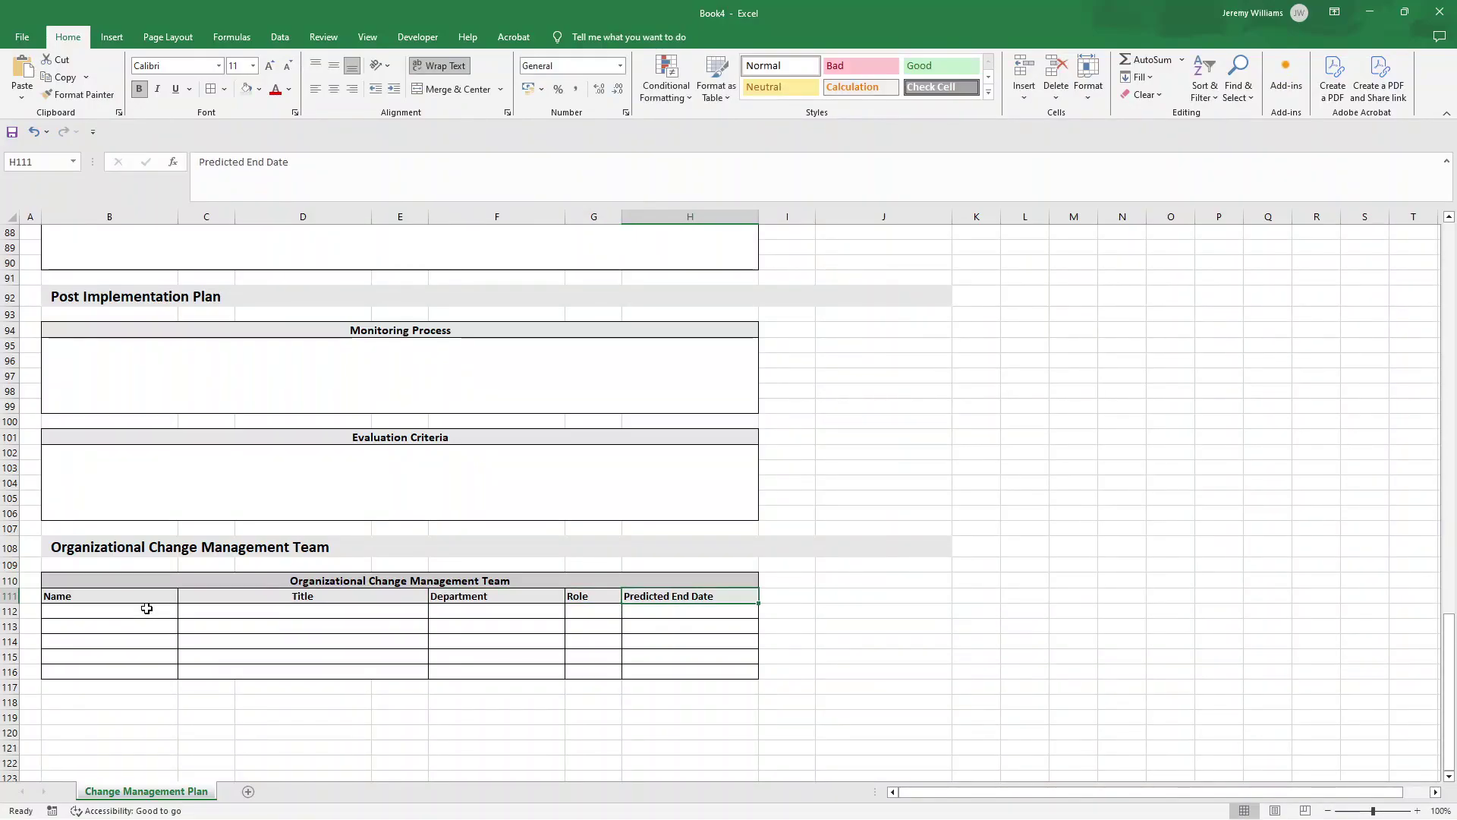
pyautogui.write('Contact')
pyautogui.press('Return')
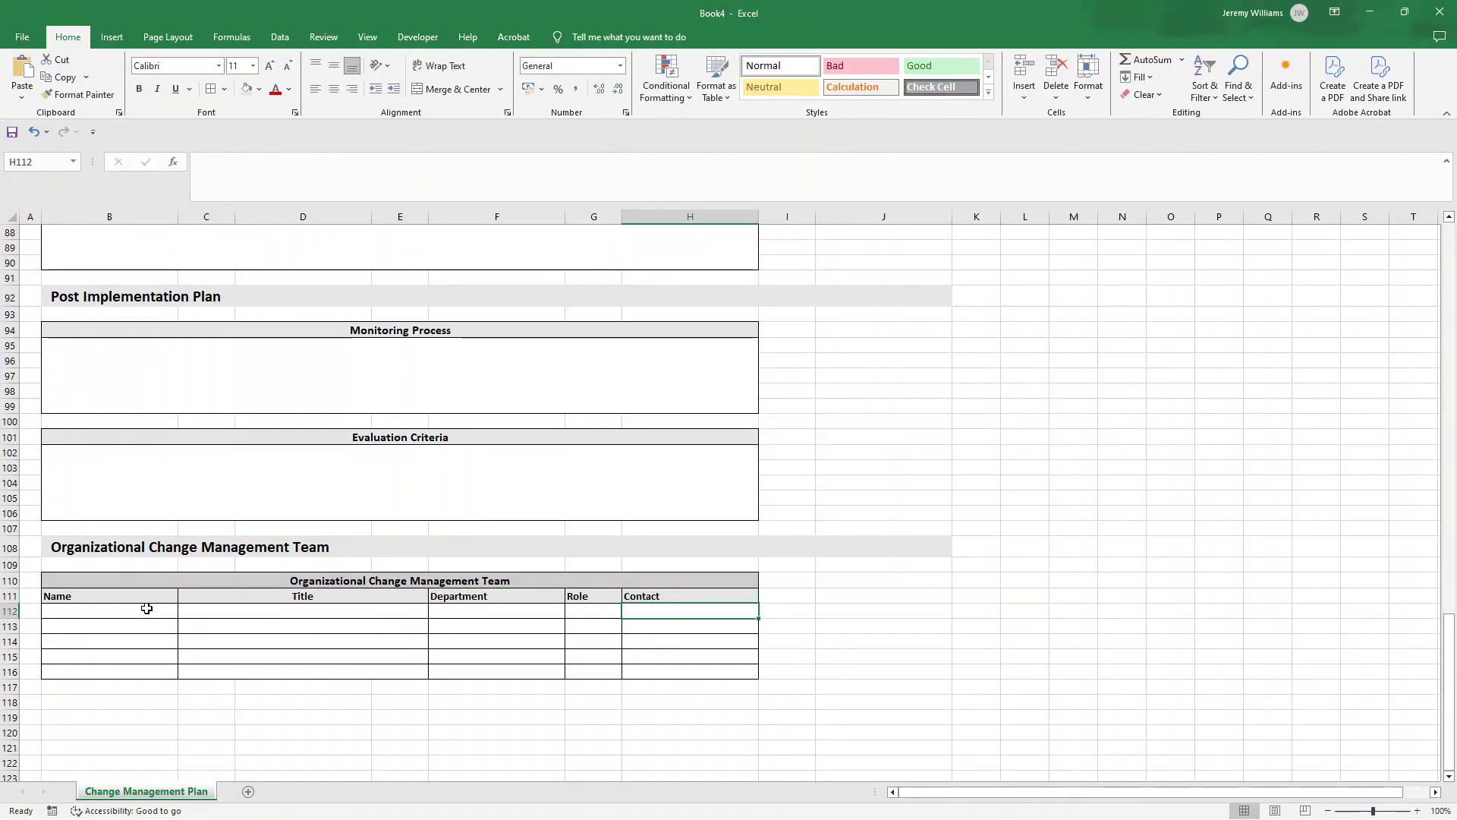
# Copy the Organizational Change Management Team heading band B108:J108 to B118, below the team table.
pyautogui.click(165, 595)
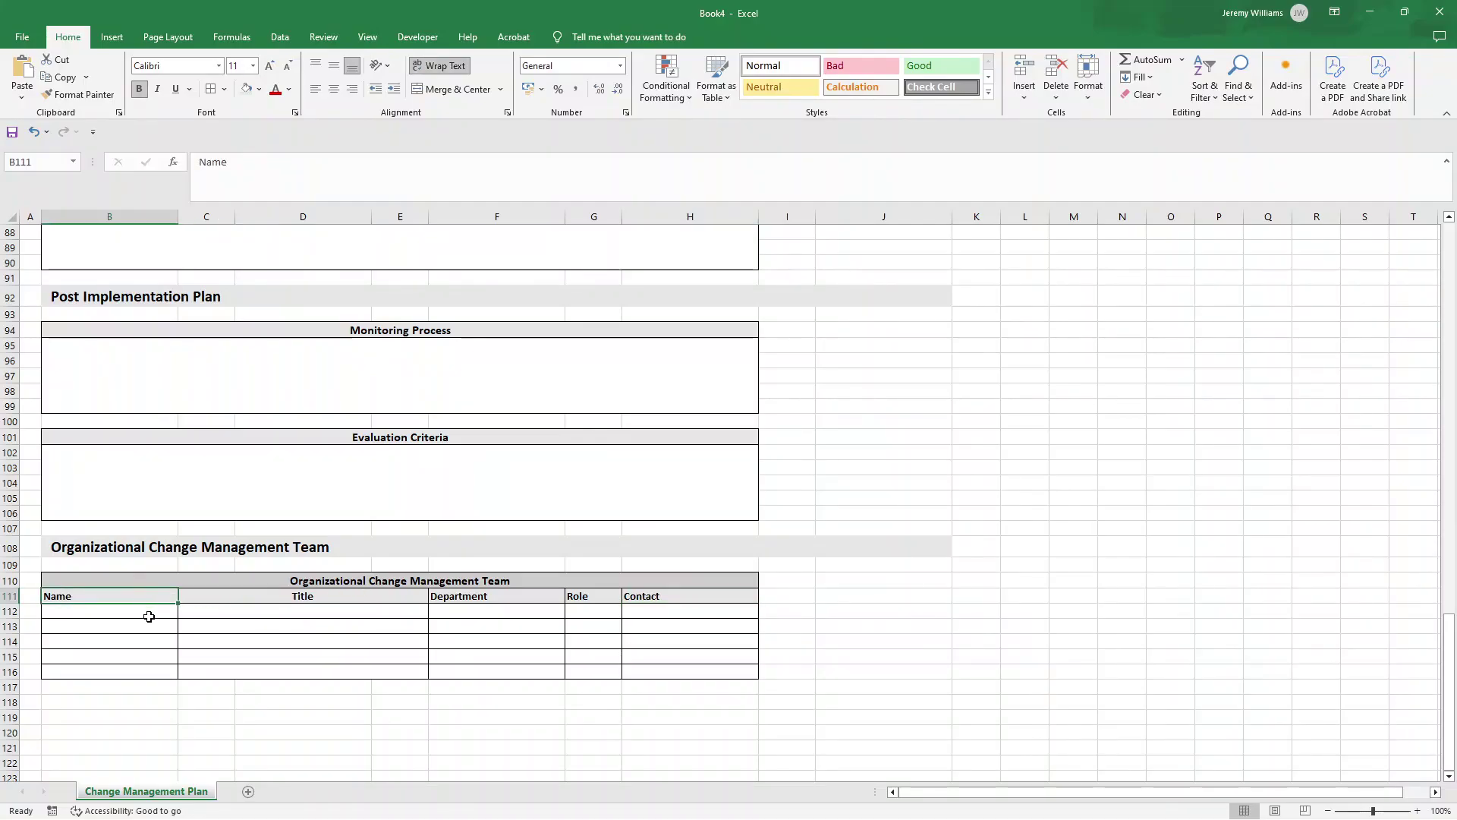
pyautogui.moveTo(102, 549); pyautogui.dragTo(875, 546)
pyautogui.hotkey('ctrl', 'c')
pyautogui.click(122, 696)
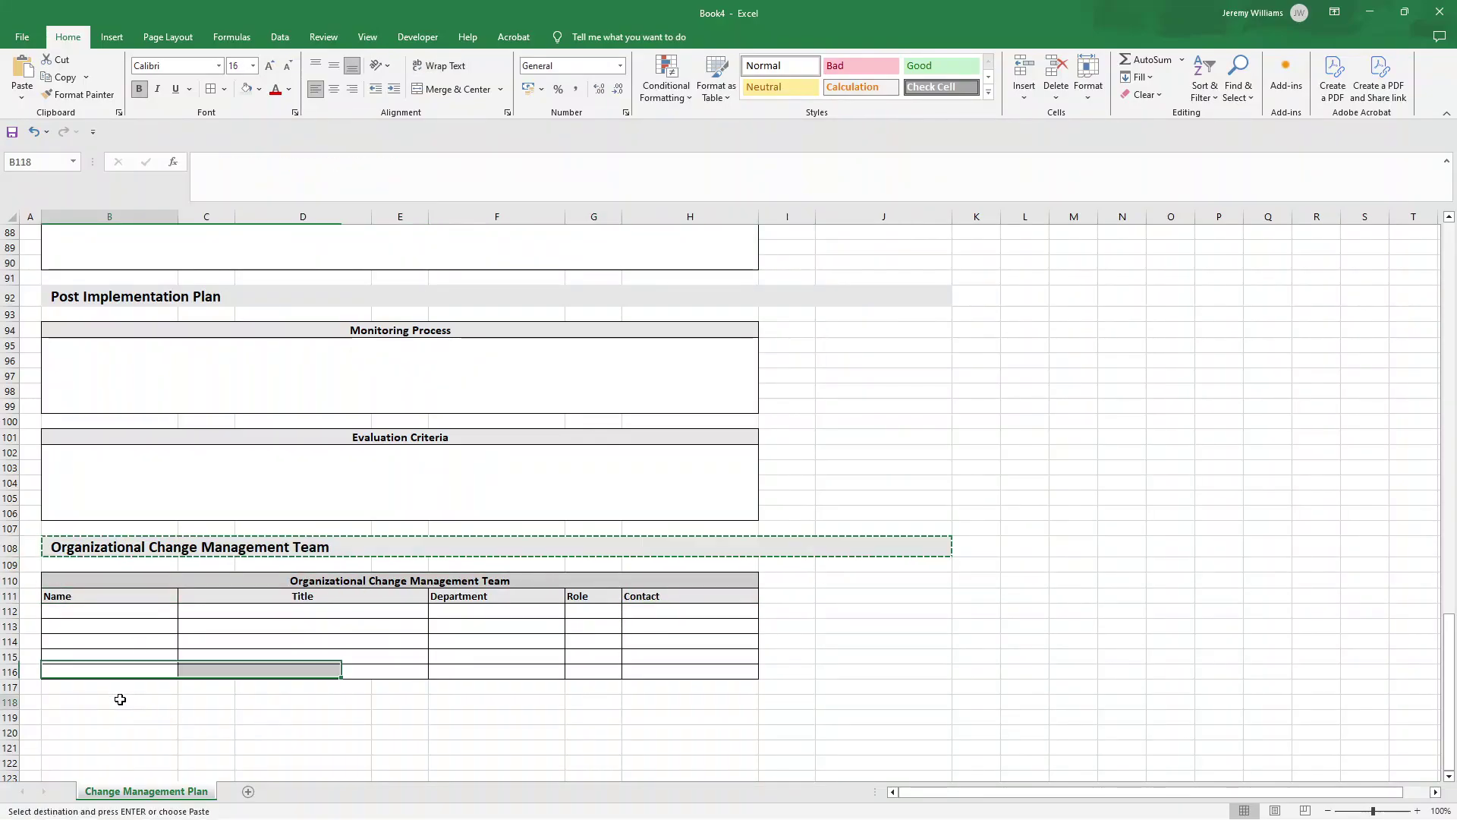
pyautogui.press('Return')
# Change the copied section heading in B118 to "Approval".
pyautogui.doubleClick(112, 704)
pyautogui.hotkey('shift', 'End')
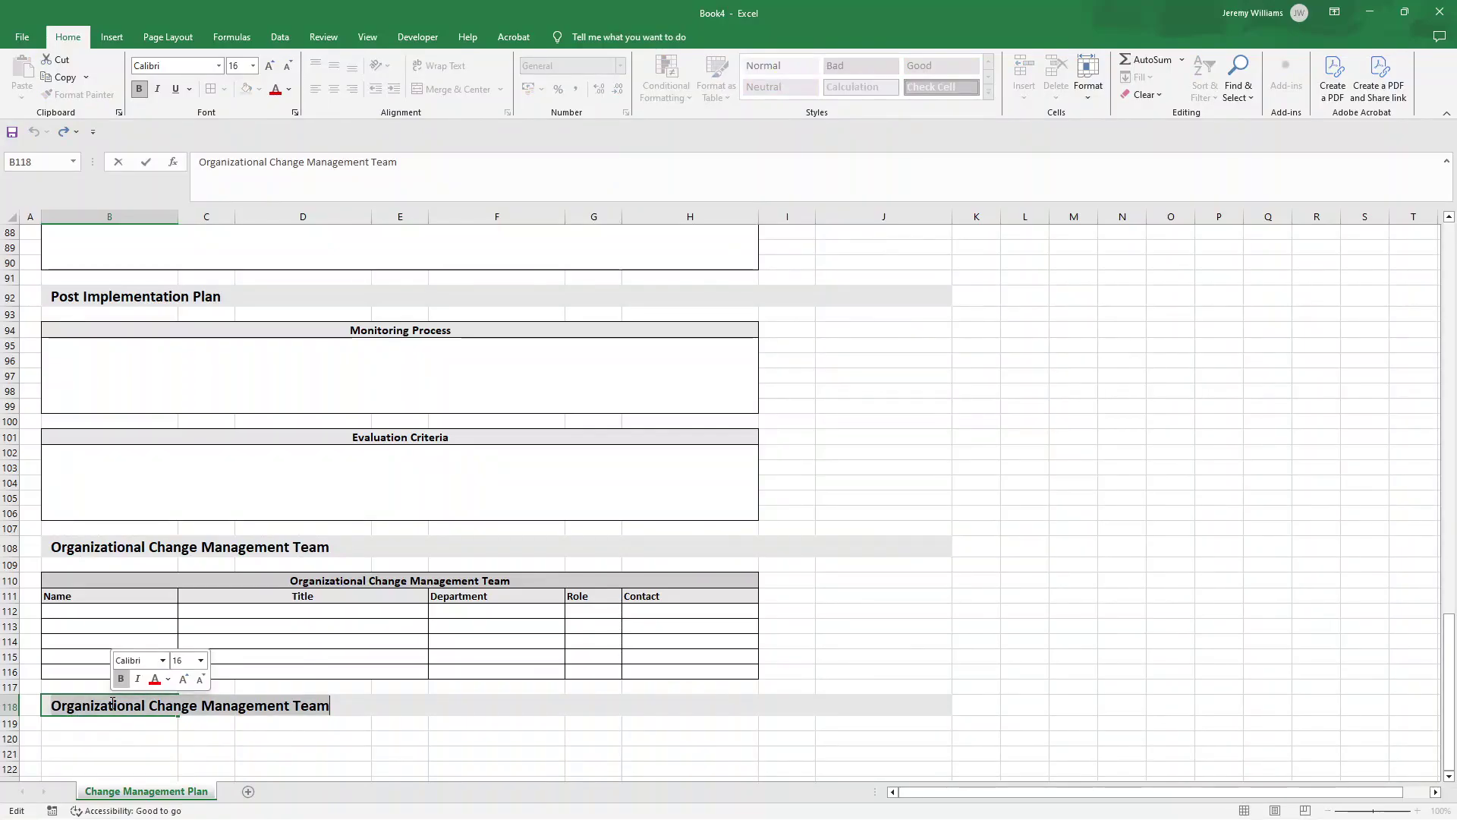
pyautogui.write('Approval')
pyautogui.press('Return')
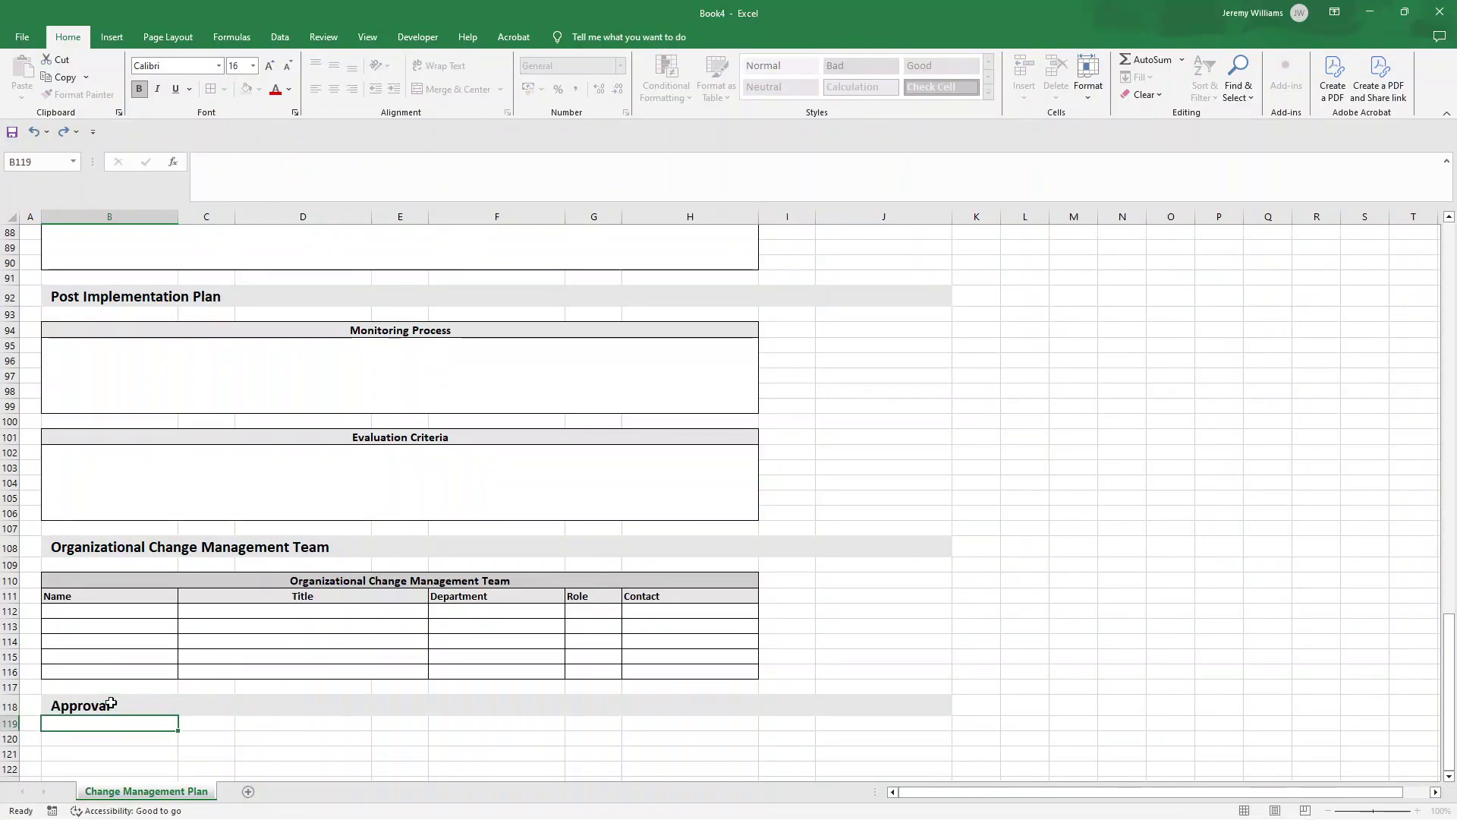
# Copy the team table's header row and blank rows B111:H116, without the title, to B120 under the Approval heading.
pyautogui.moveTo(145, 580); pyautogui.dragTo(154, 668)
pyautogui.moveTo(134, 598); pyautogui.dragTo(650, 675)
pyautogui.hotkey('ctrl', 'c')
pyautogui.click(139, 736)
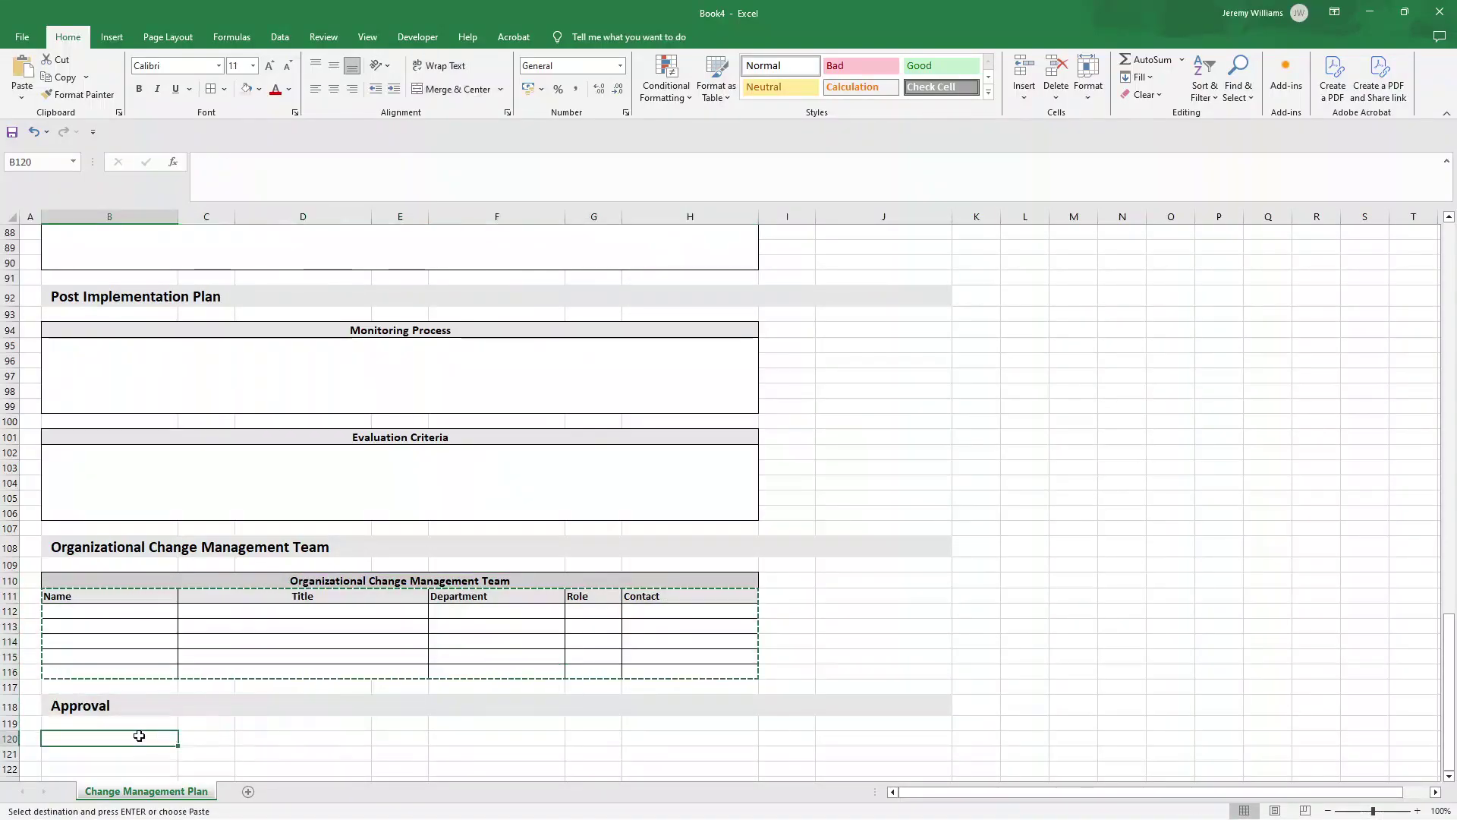
pyautogui.hotkey('ctrl', 'v')
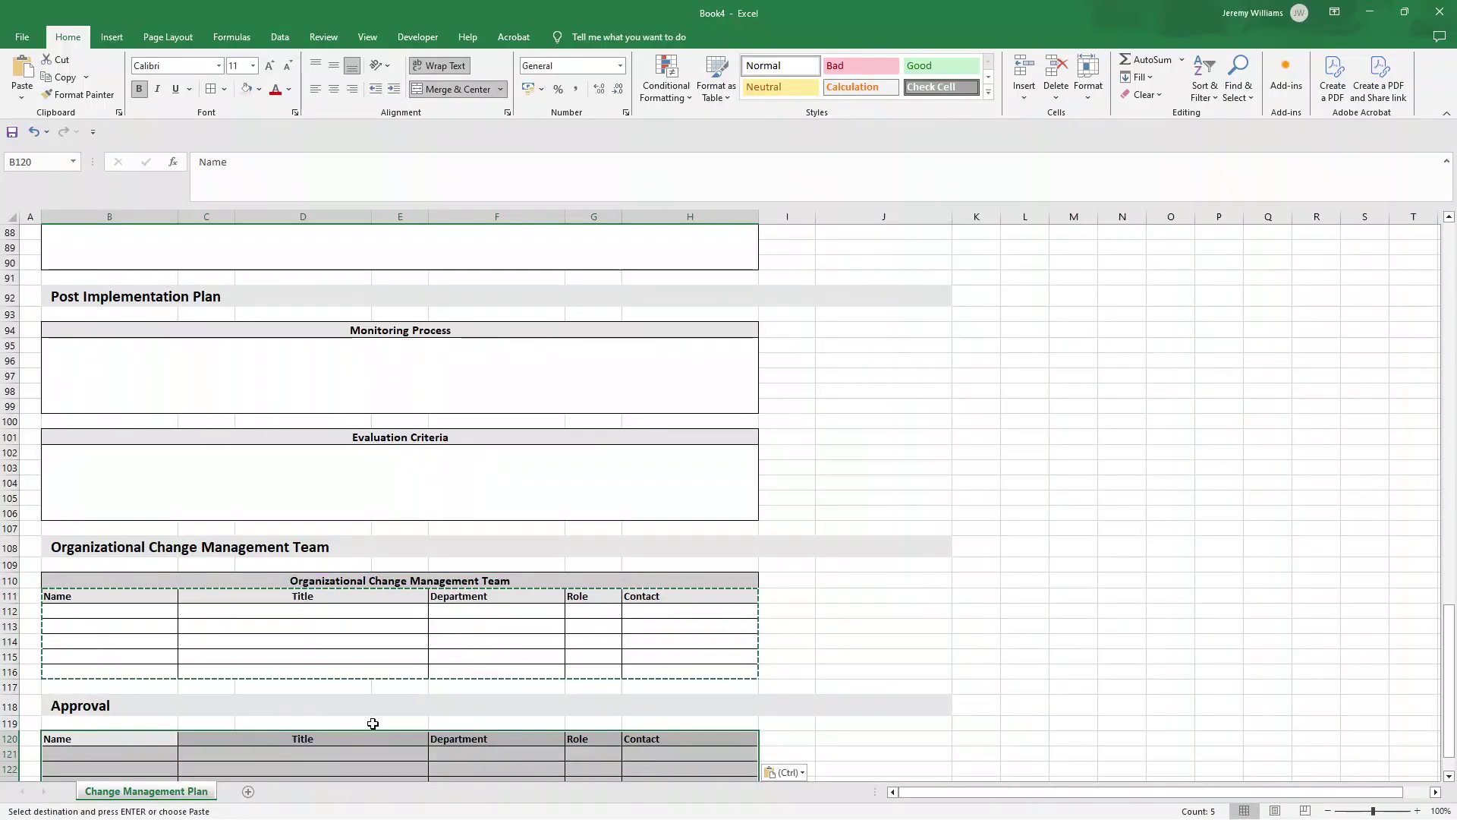
# Rename the Approval table's column headers F120, G120 and H120 as "Role", "Signature" and "Date".
pyautogui.doubleClick(494, 738)
pyautogui.doubleClick(494, 738)
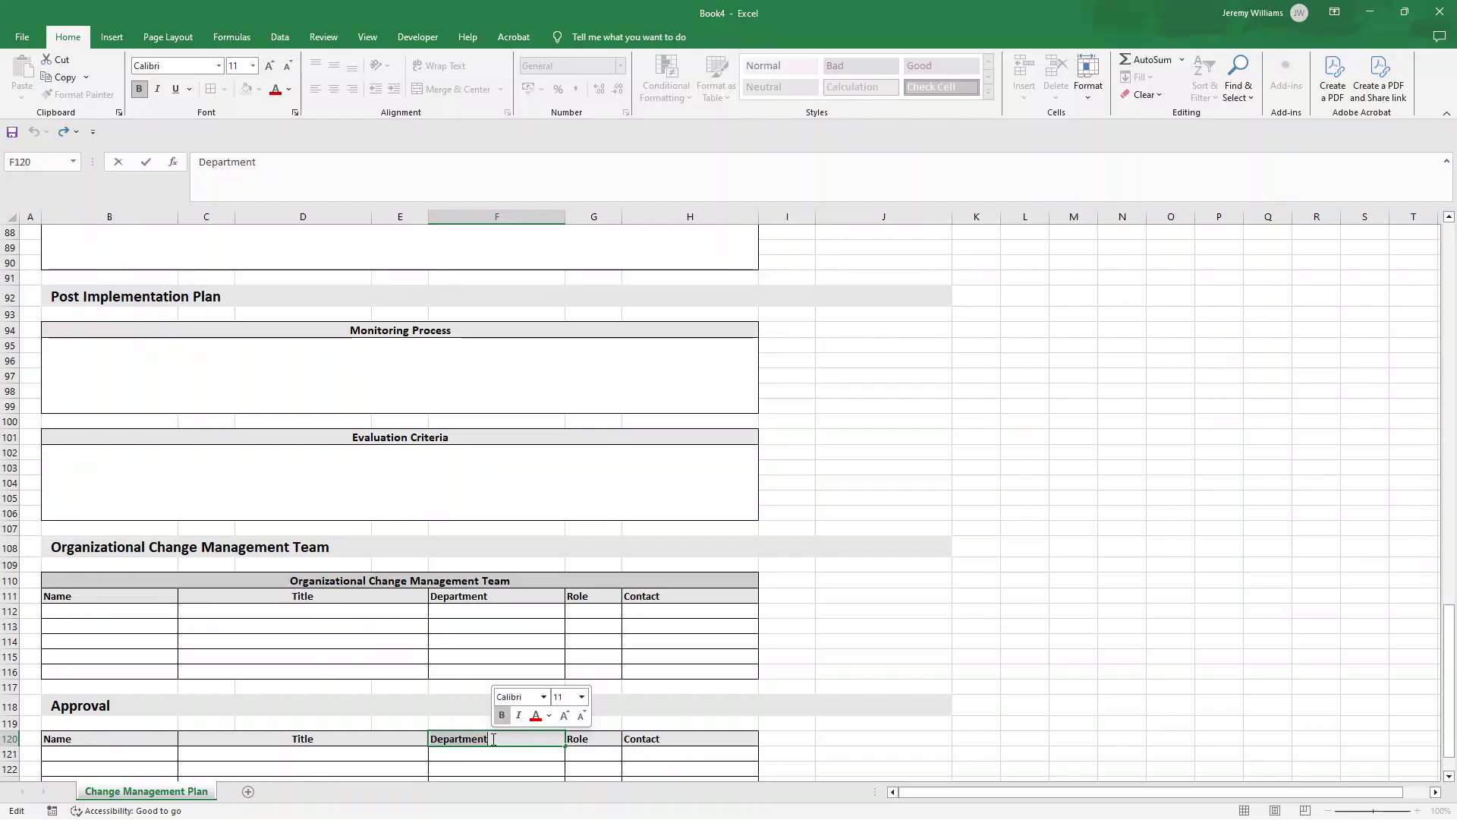
pyautogui.write('Role')
pyautogui.click(577, 736)
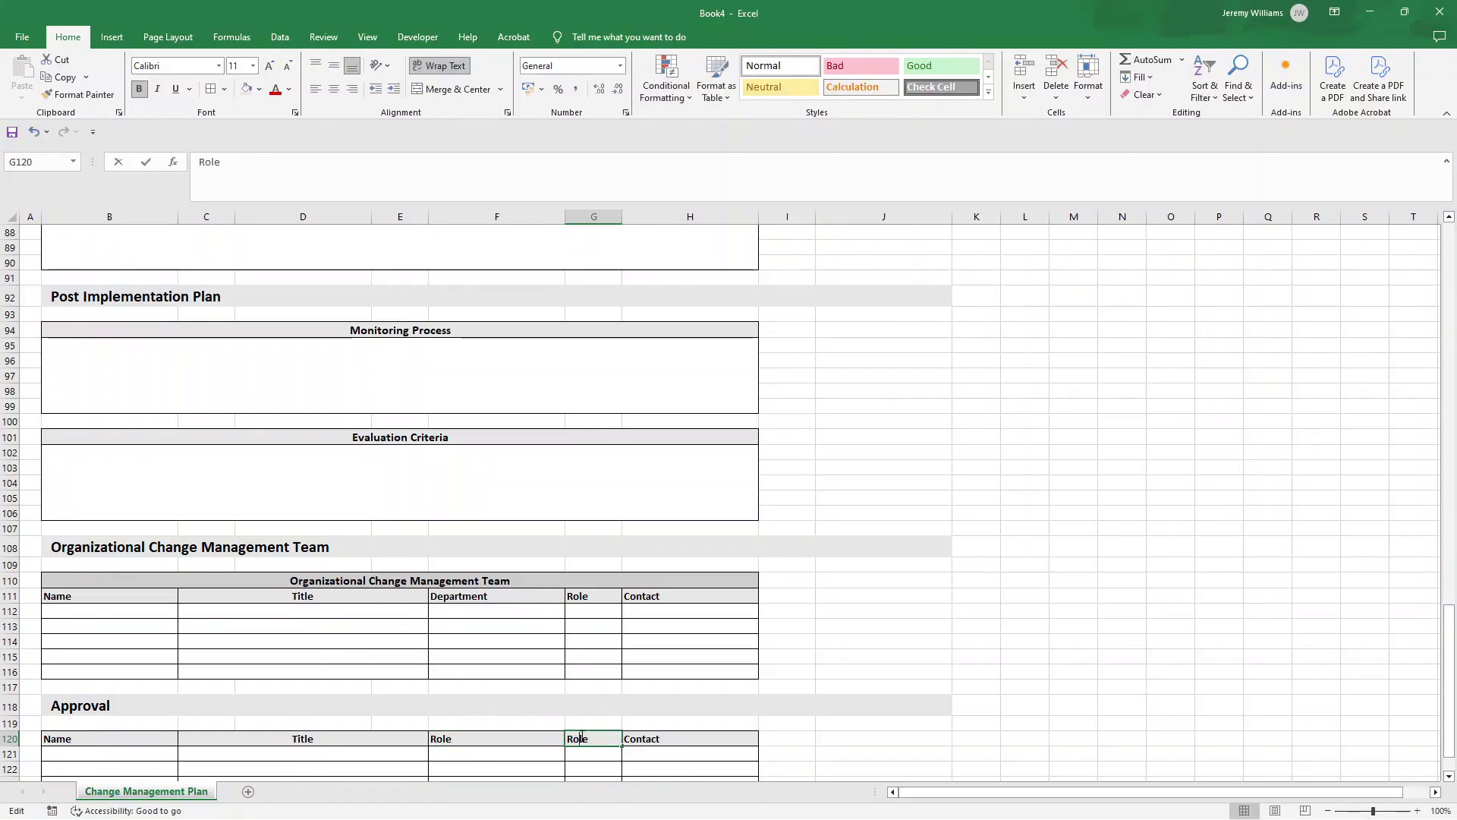
pyautogui.doubleClick(581, 737)
pyautogui.write('S')
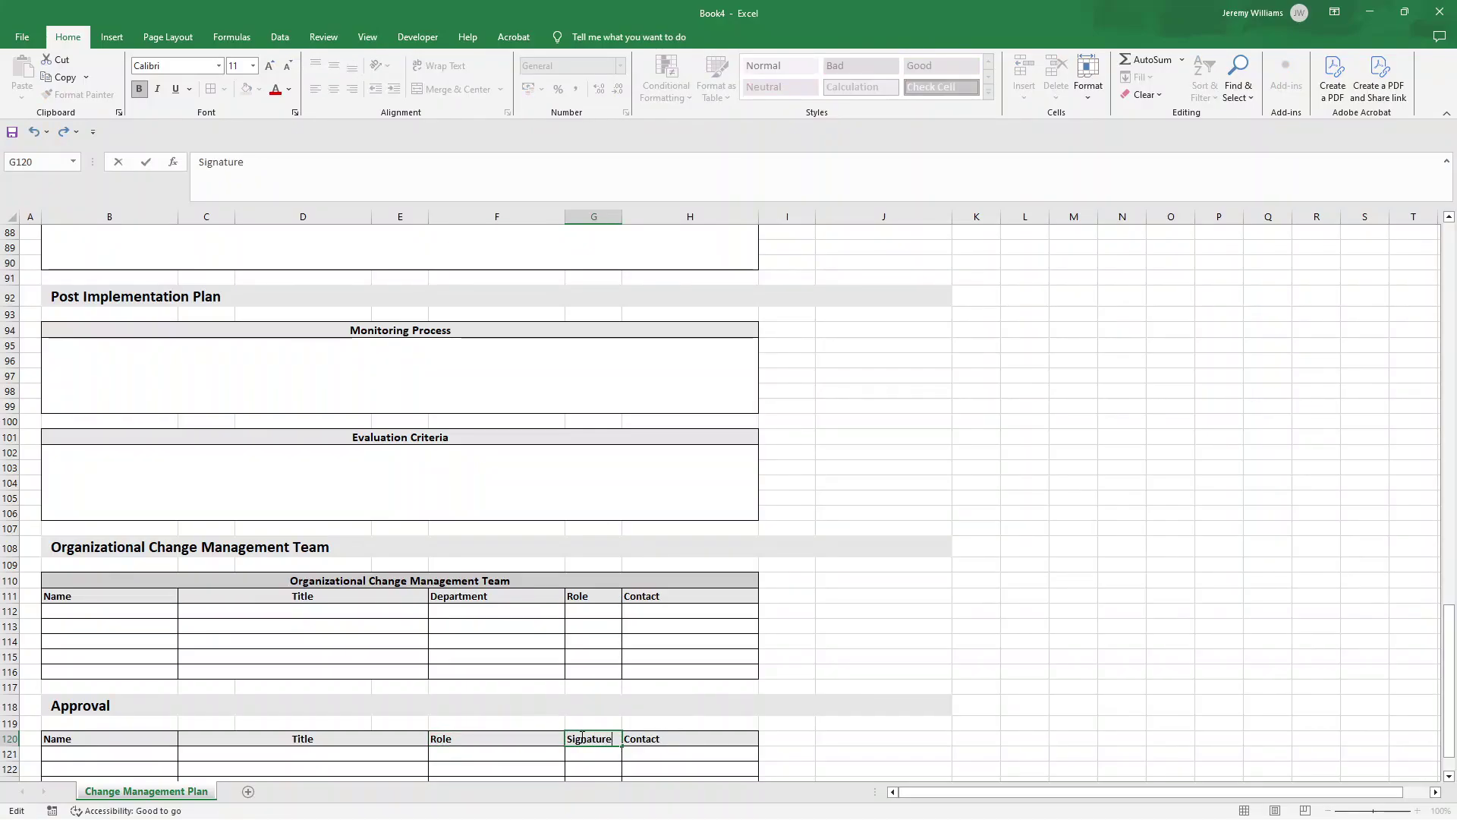
pyautogui.write('ignature')
pyautogui.press('Tab')
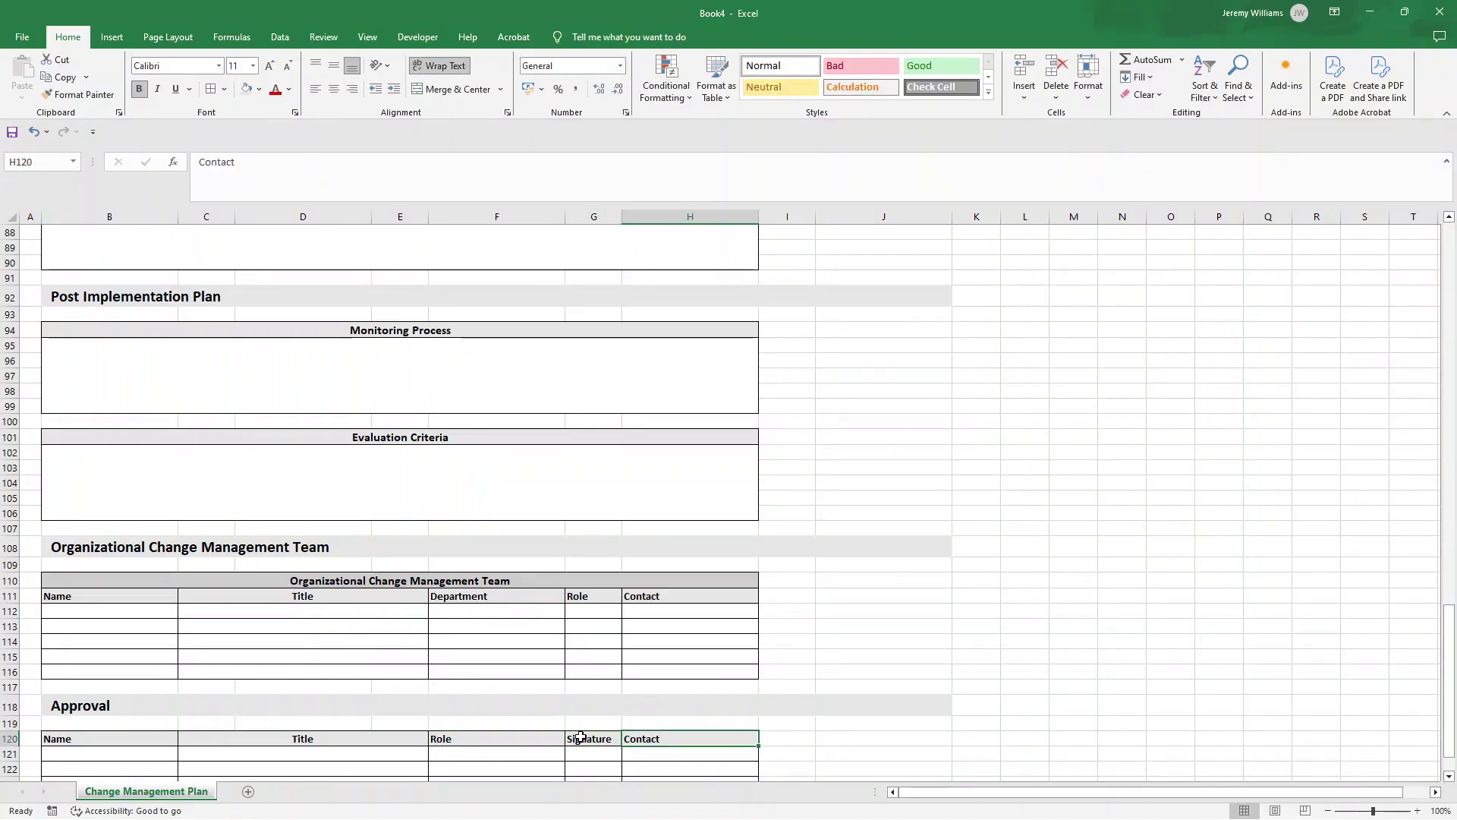
pyautogui.write('Date')
pyautogui.press('Return')
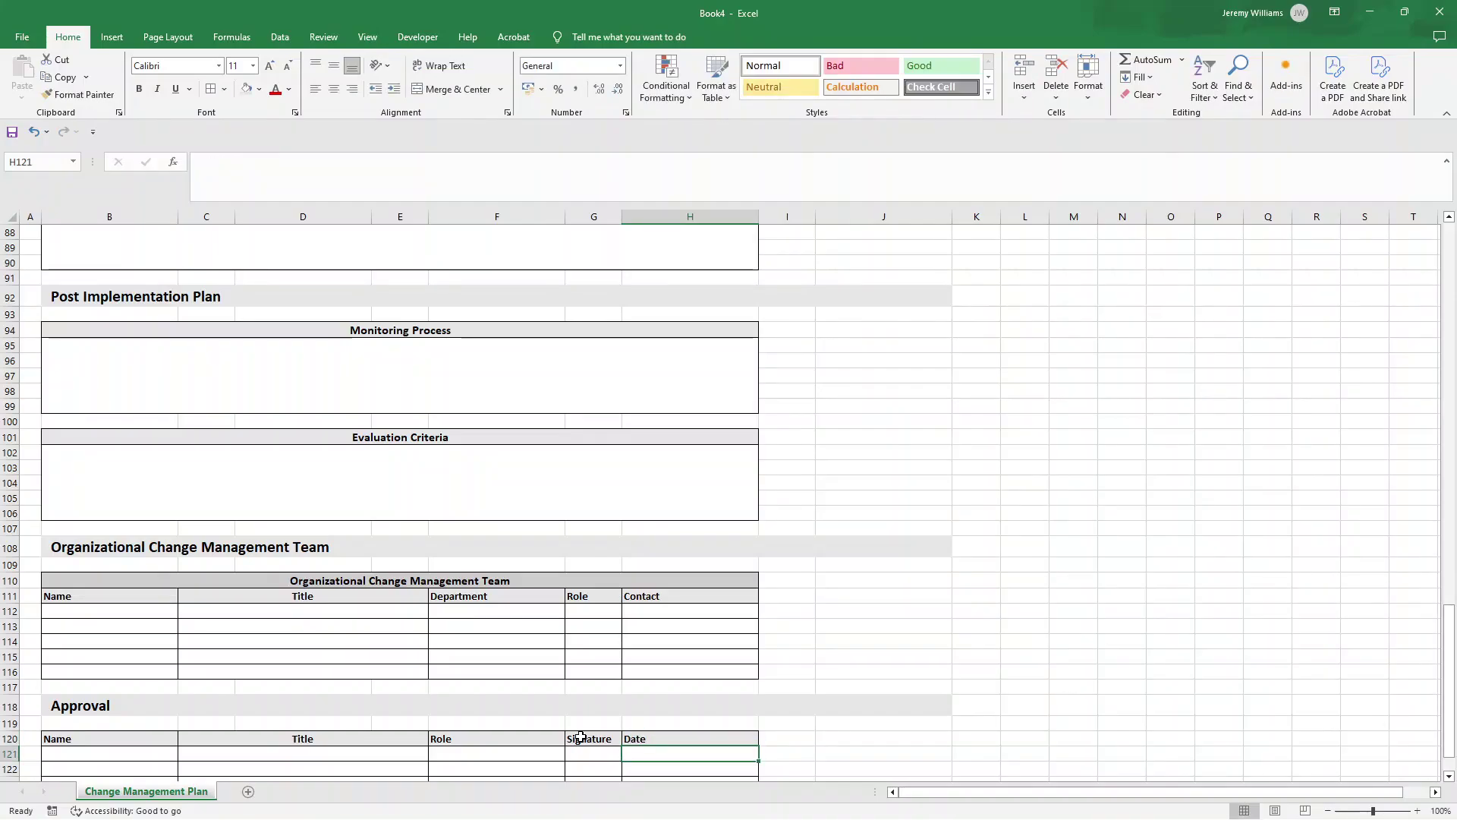
# Left-align and indent the header rows of the Approval table B120:H120 and the team table B111:H111 by one level.
pyautogui.scroll(-4, 546, 660)
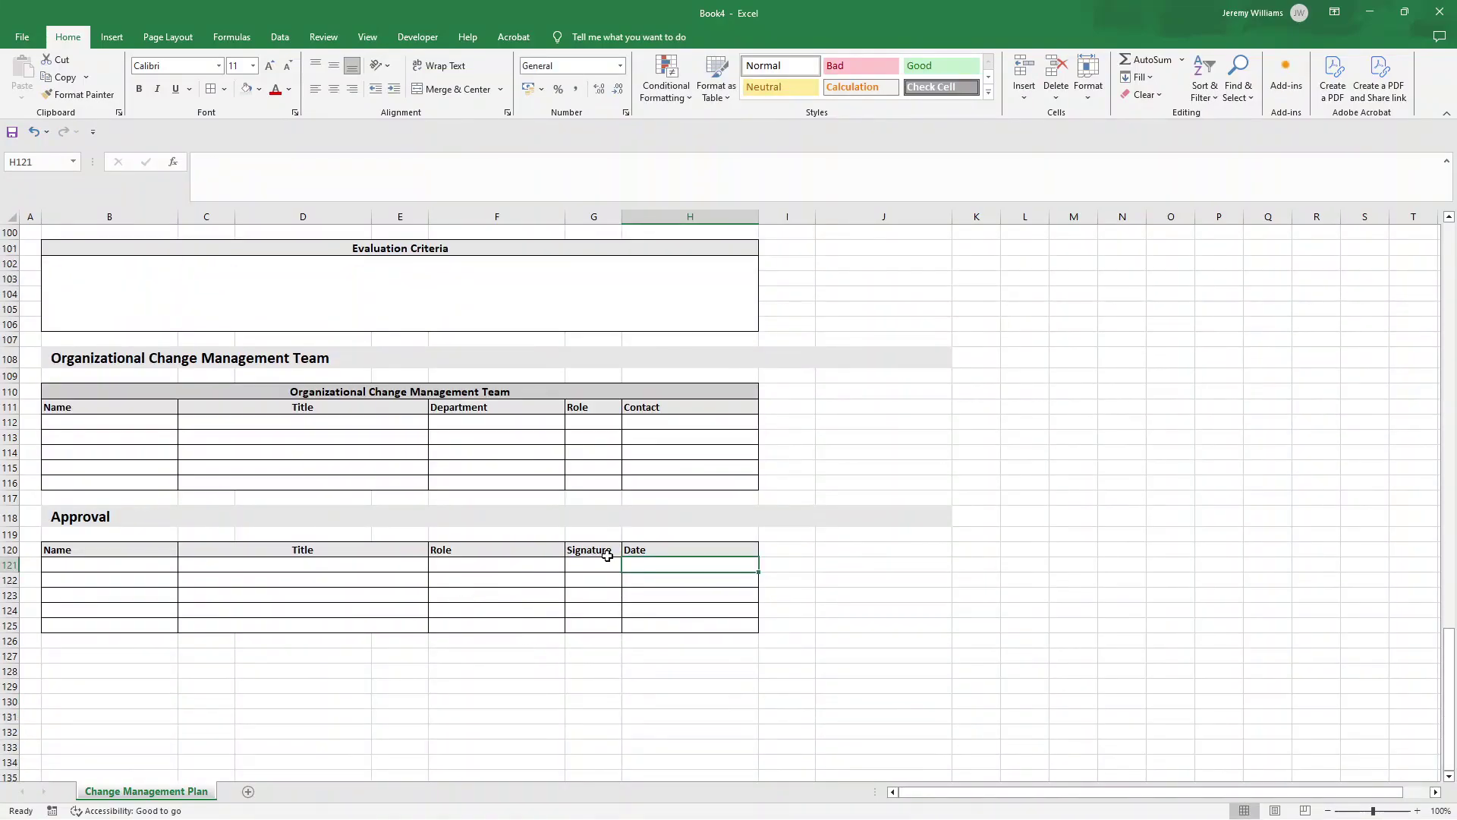
pyautogui.moveTo(631, 549); pyautogui.dragTo(148, 546)
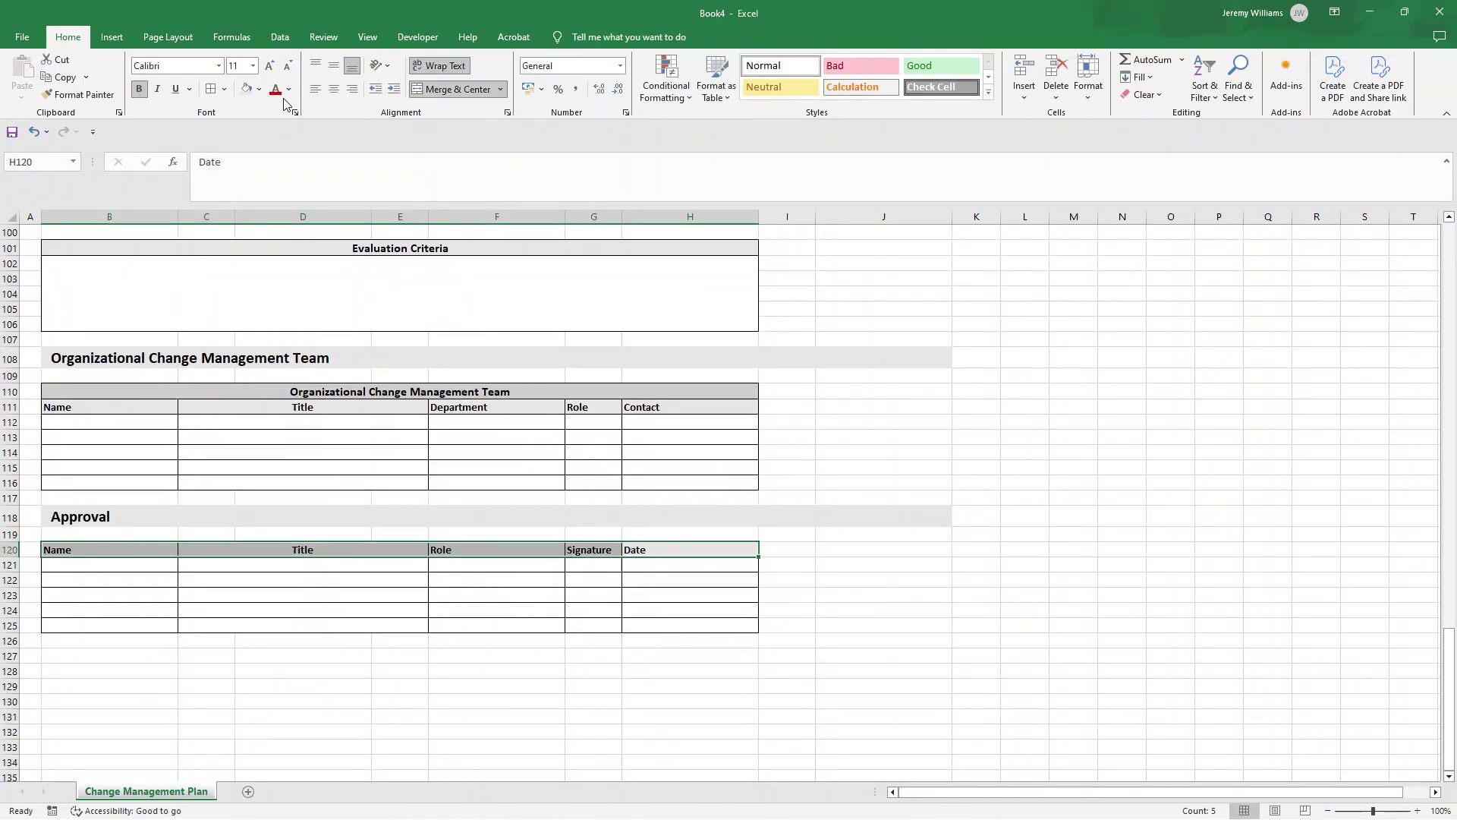
pyautogui.click(393, 88)
pyautogui.moveTo(114, 416); pyautogui.dragTo(686, 410)
pyautogui.click(395, 89)
# Left-align and indent the Process Schedule header row B71:H71 by one level.
pyautogui.scroll(12, 254, 352)
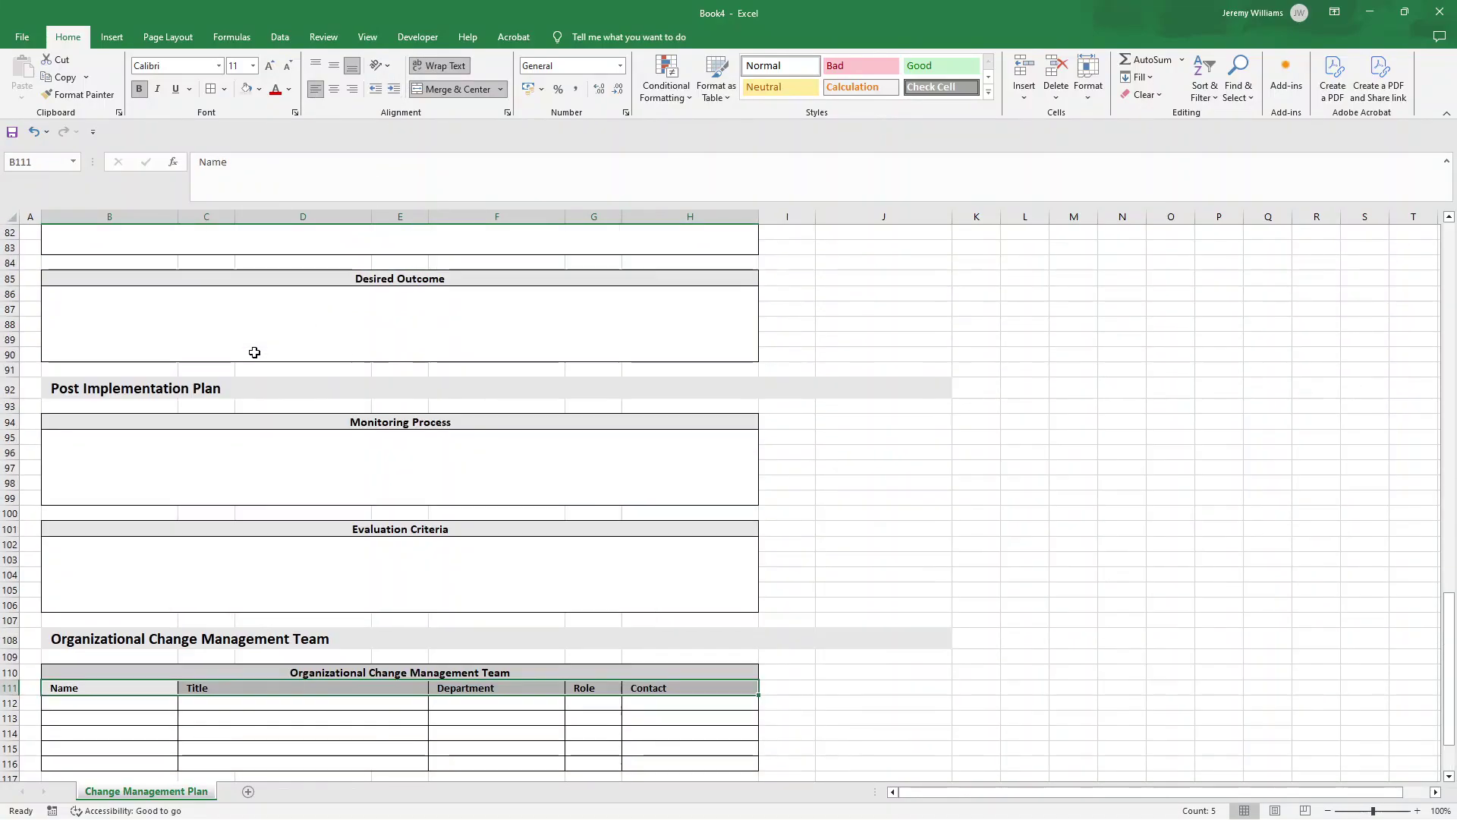
pyautogui.scroll(1, 255, 352)
pyautogui.moveTo(116, 403); pyautogui.dragTo(686, 402)
pyautogui.click(392, 89)
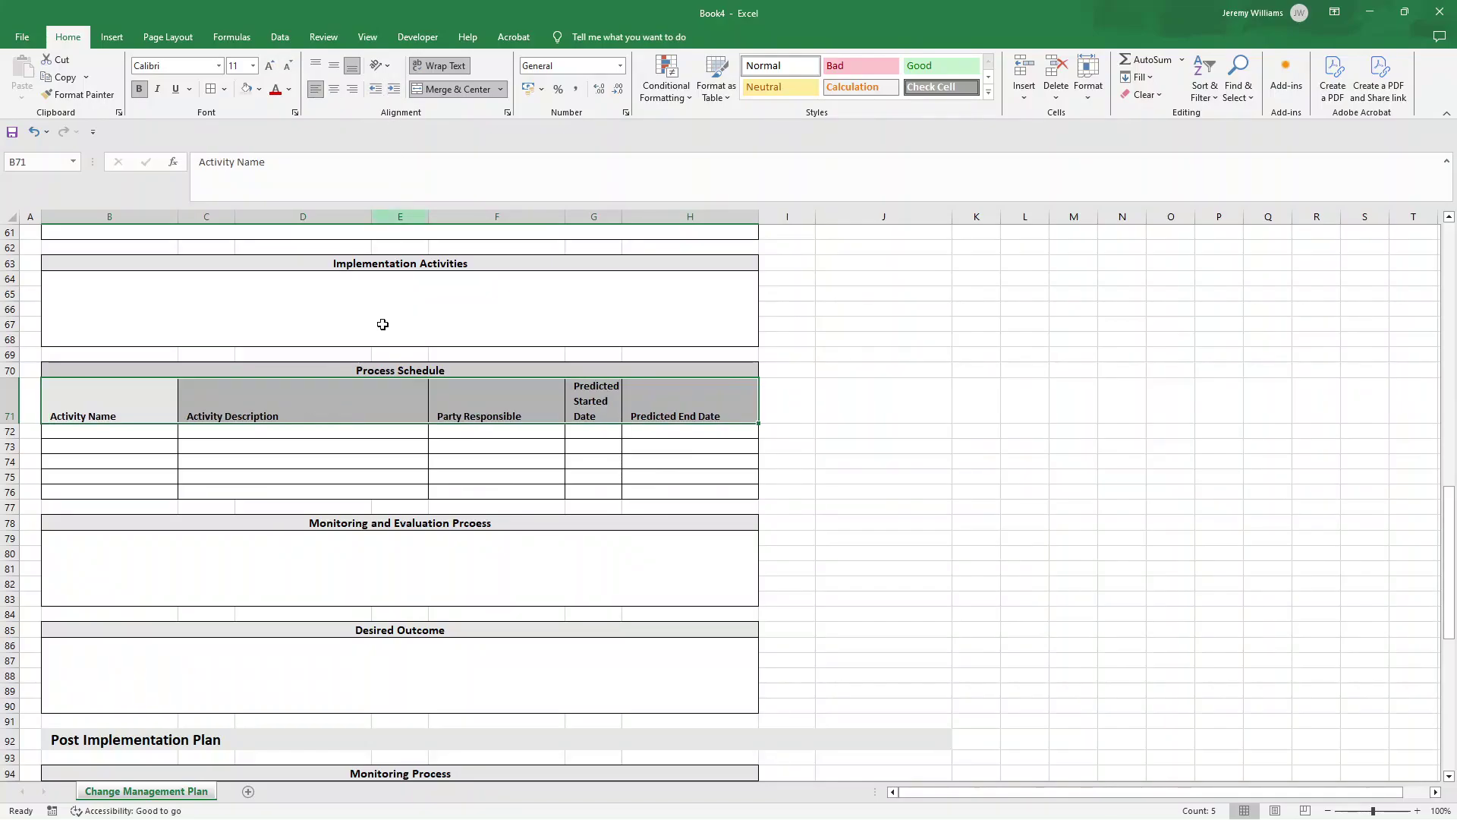
# Left-align and indent the Stakeholder Analysis header row B40:H40 by one level.
pyautogui.scroll(10, 374, 352)
pyautogui.scroll(3, 333, 356)
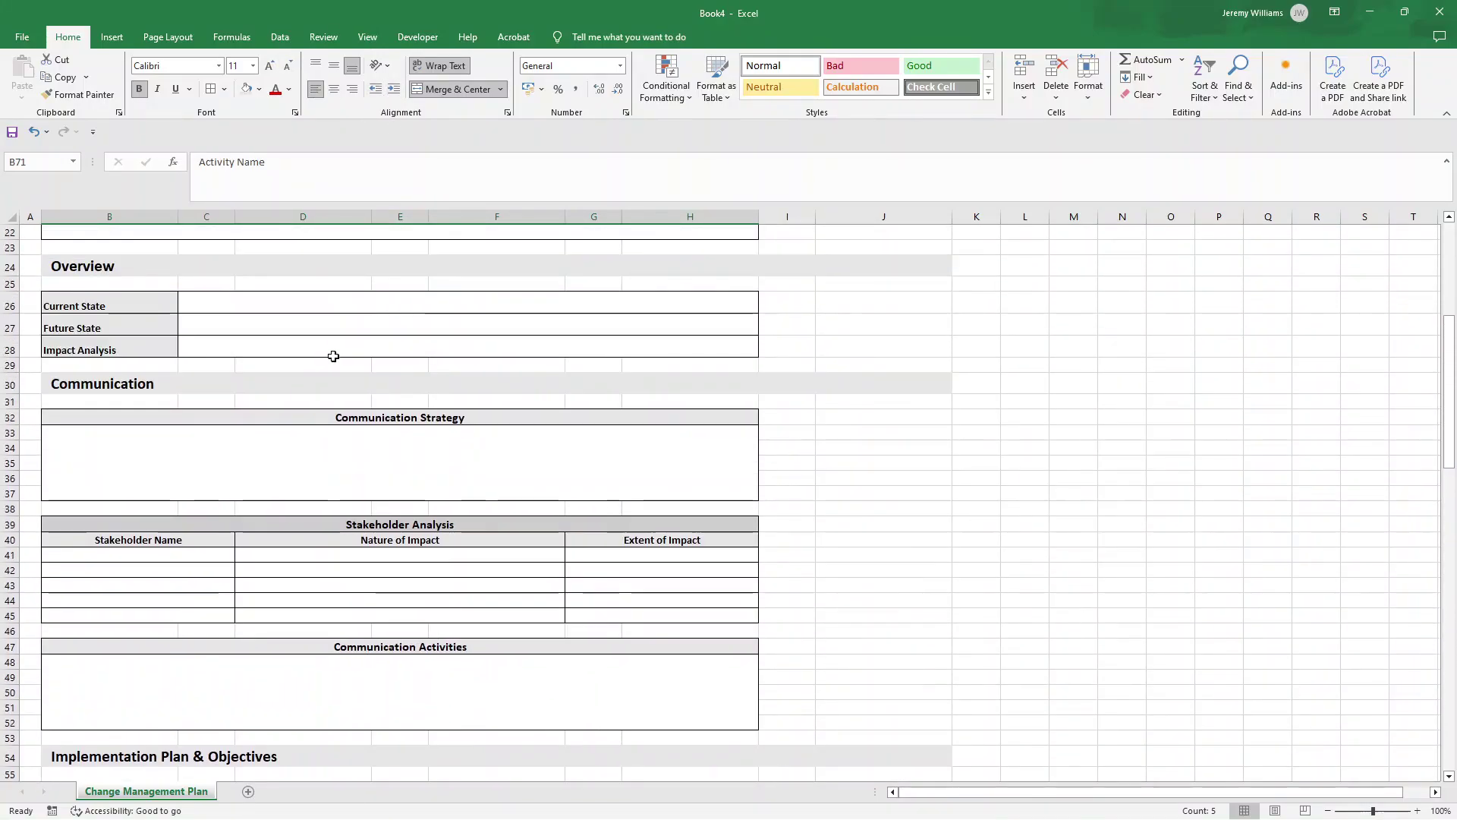
pyautogui.moveTo(159, 539); pyautogui.dragTo(687, 539)
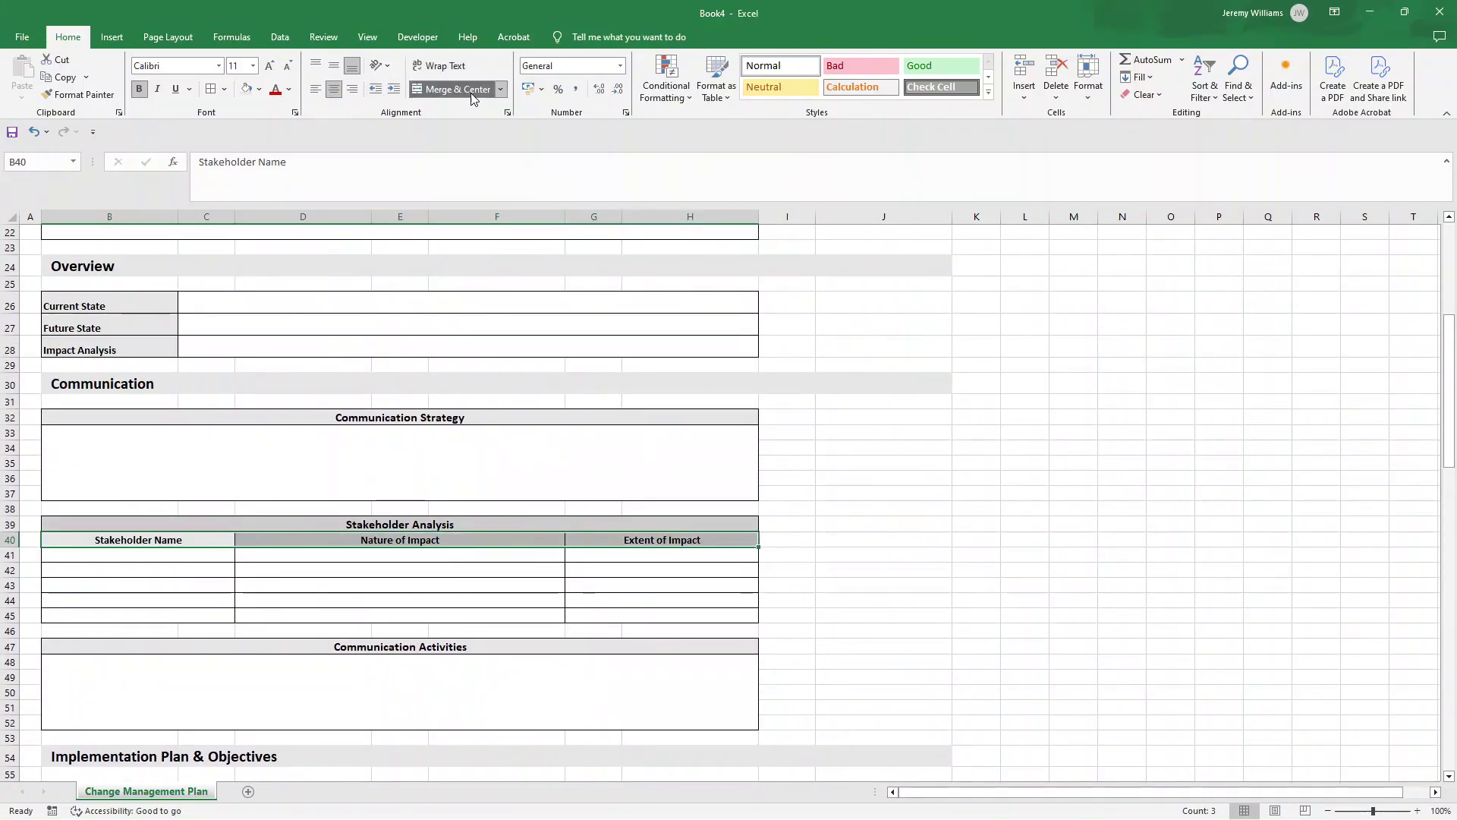
pyautogui.click(316, 90)
# Check the header alignment in the Process Schedule, Organizational Change Management Team and Approval tables.
pyautogui.scroll(7, 376, 286)
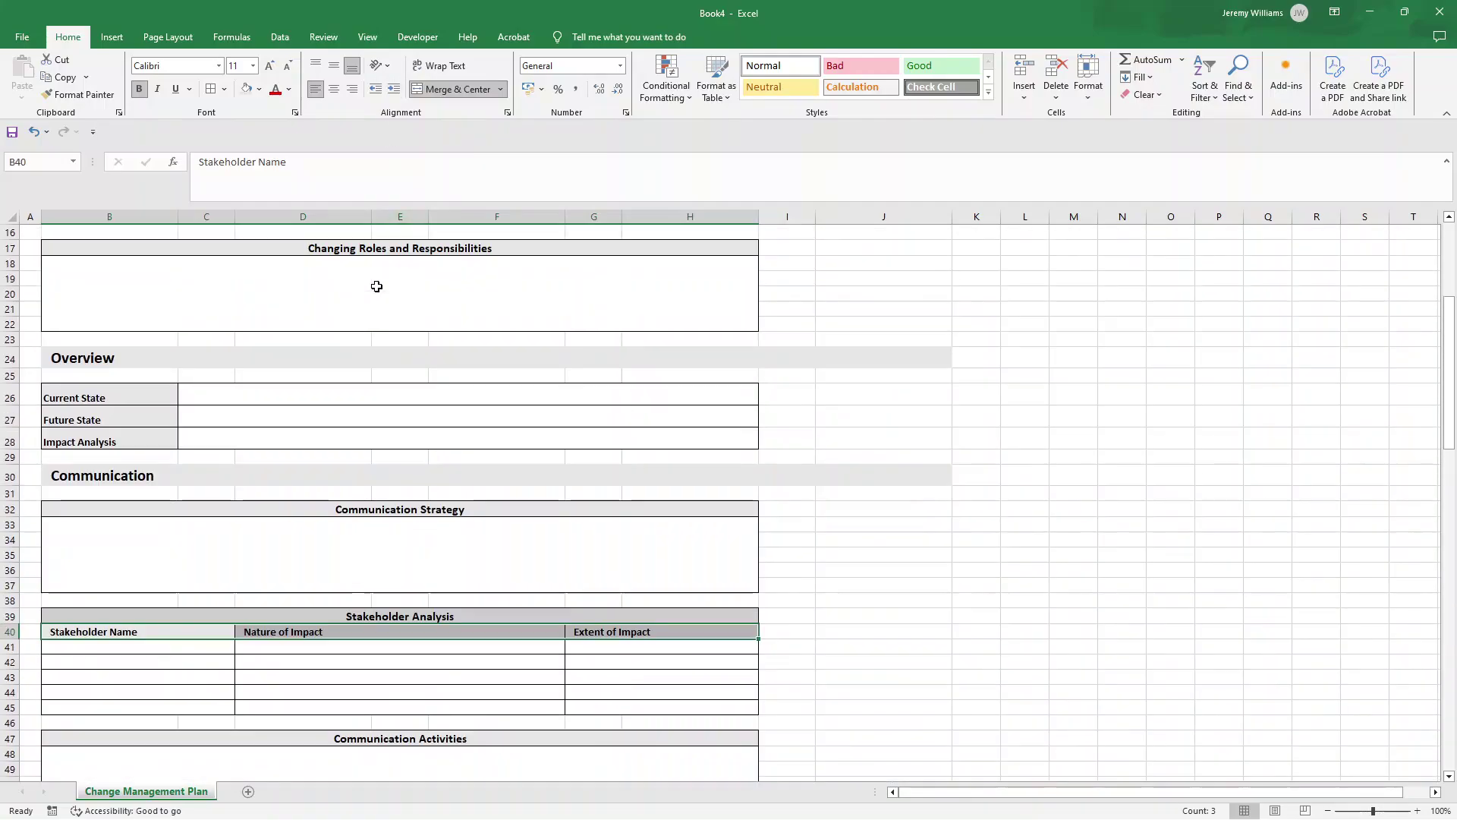
pyautogui.scroll(-20, 377, 286)
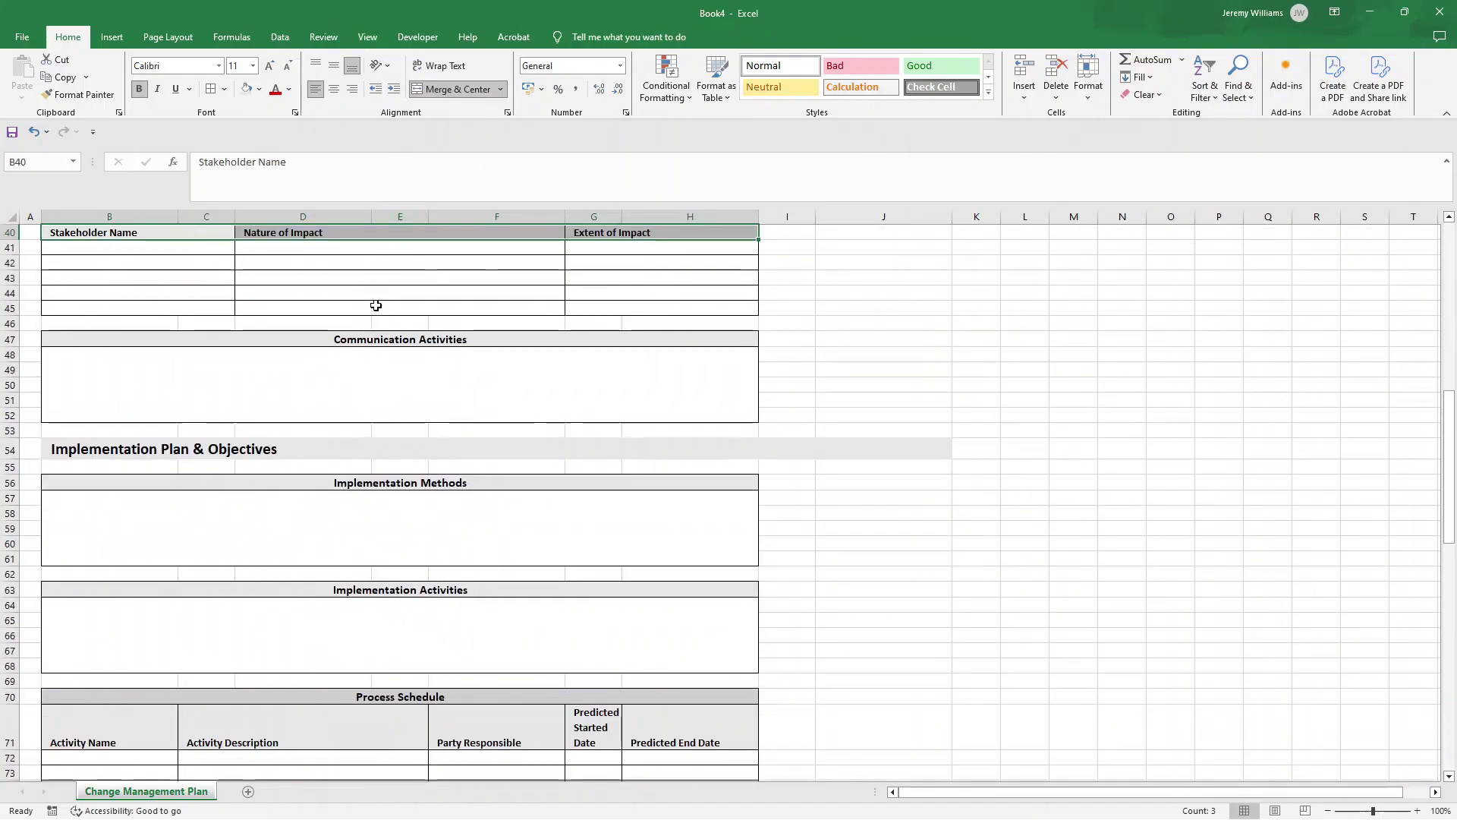
pyautogui.click(112, 370)
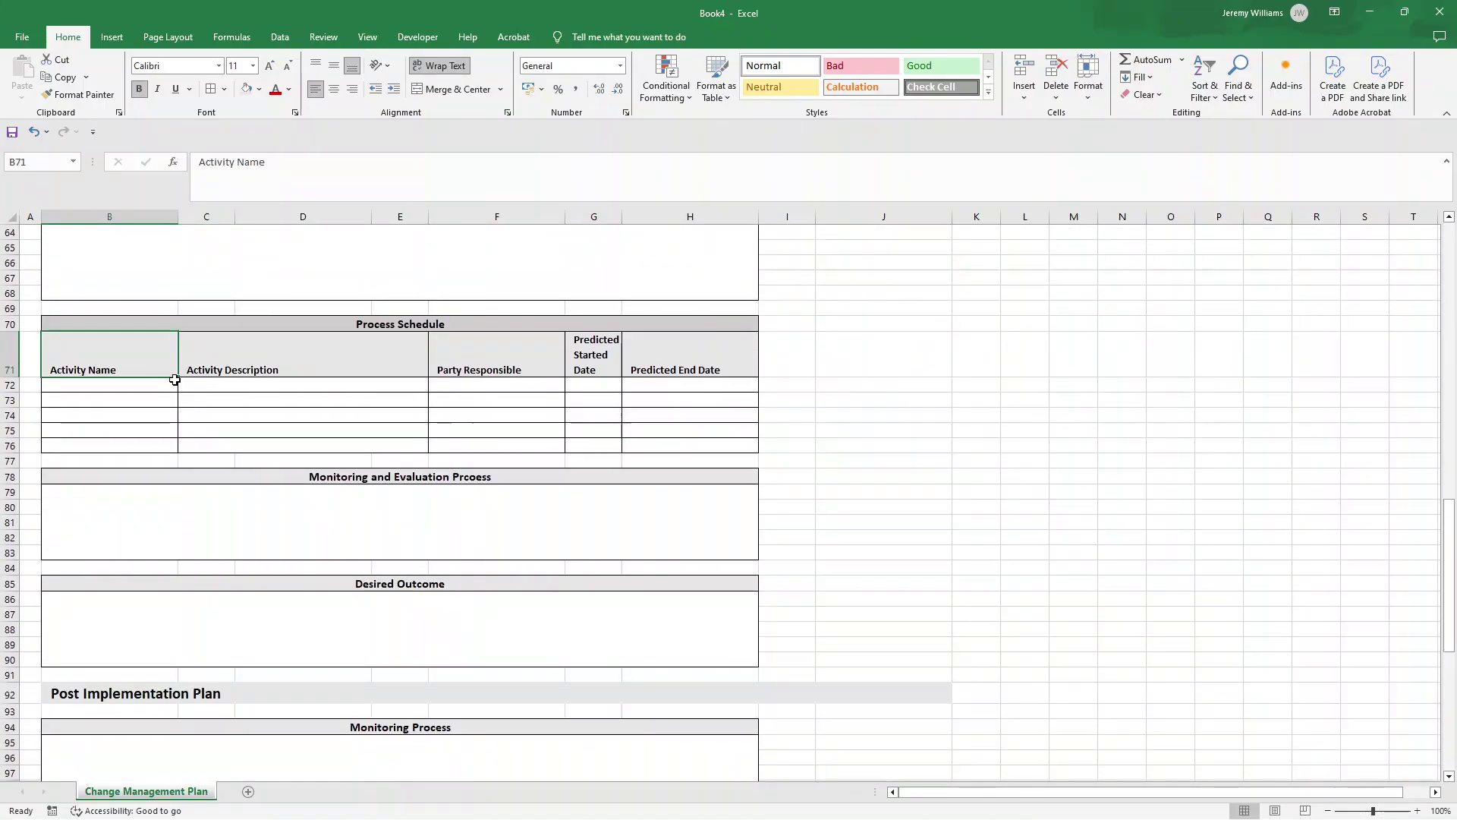
pyautogui.scroll(-9, 174, 380)
pyautogui.click(114, 549)
pyautogui.scroll(-4, 184, 478)
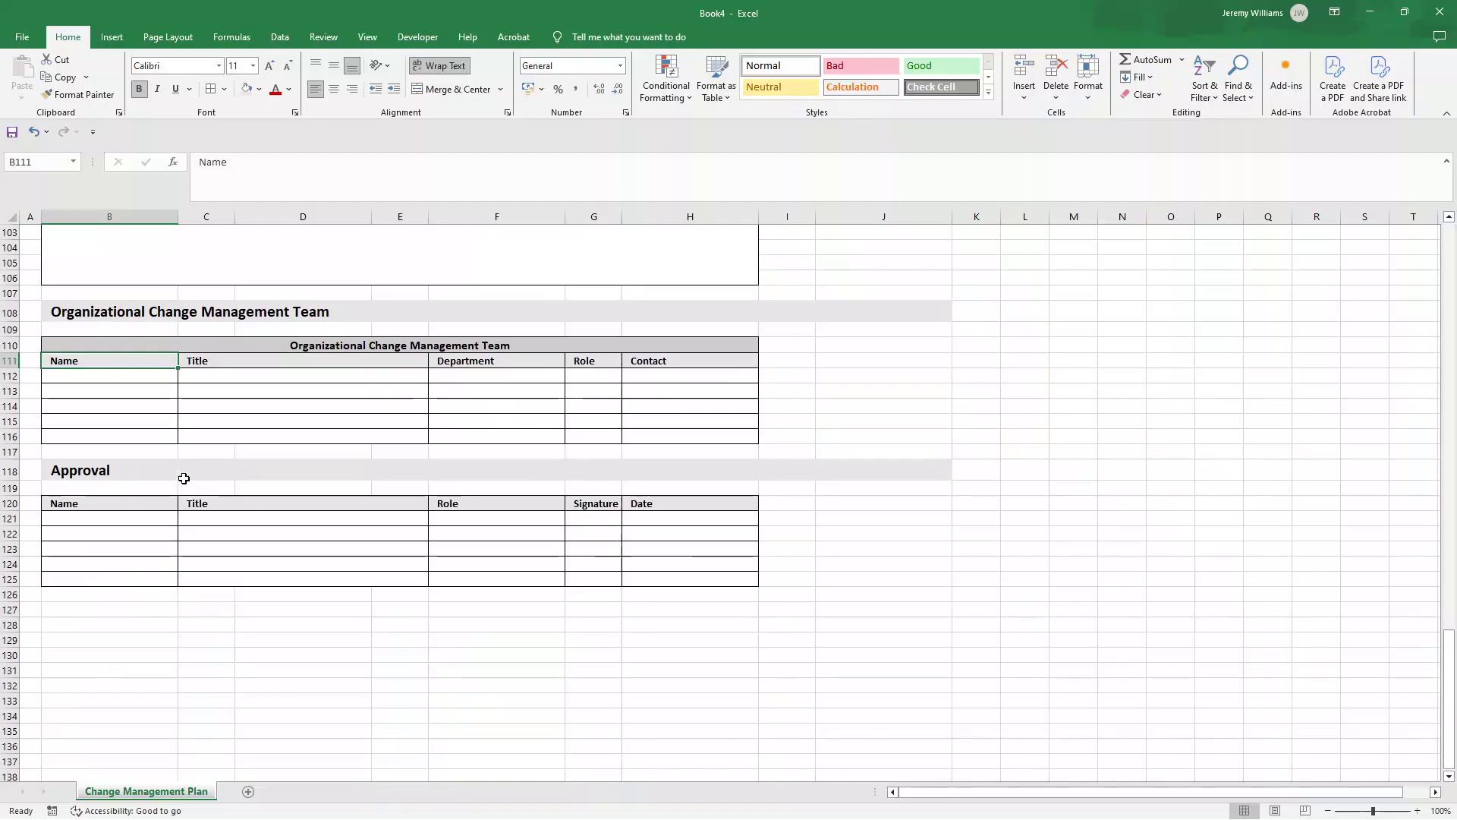
pyautogui.click(141, 502)
pyautogui.moveTo(144, 502); pyautogui.dragTo(687, 503)
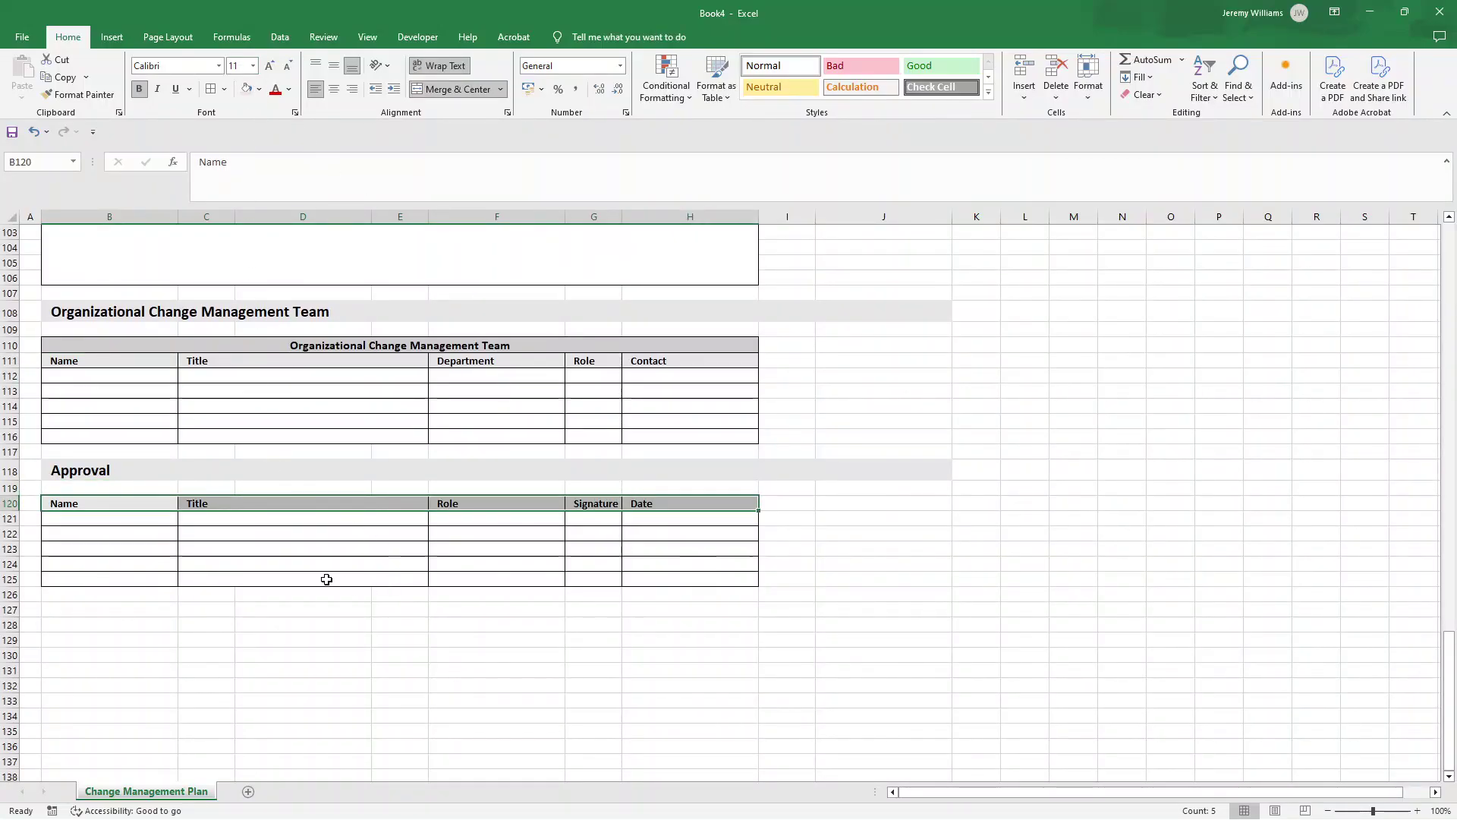
# Hide the gridlines on the Change Management Plan sheet.
pyautogui.scroll(2, 326, 579)
pyautogui.click(367, 36)
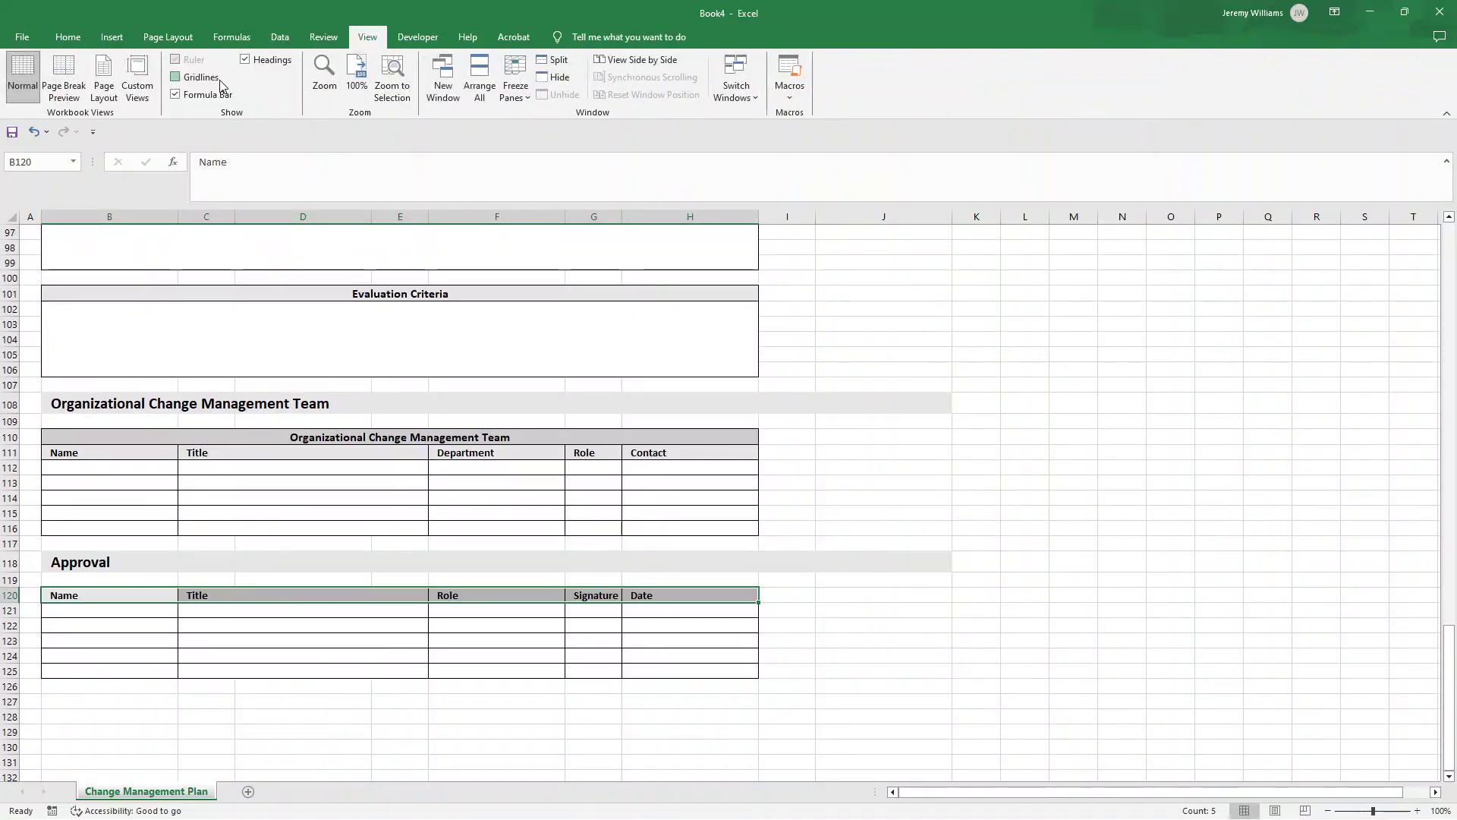
pyautogui.scroll(20, 342, 368)
pyautogui.click(893, 348)
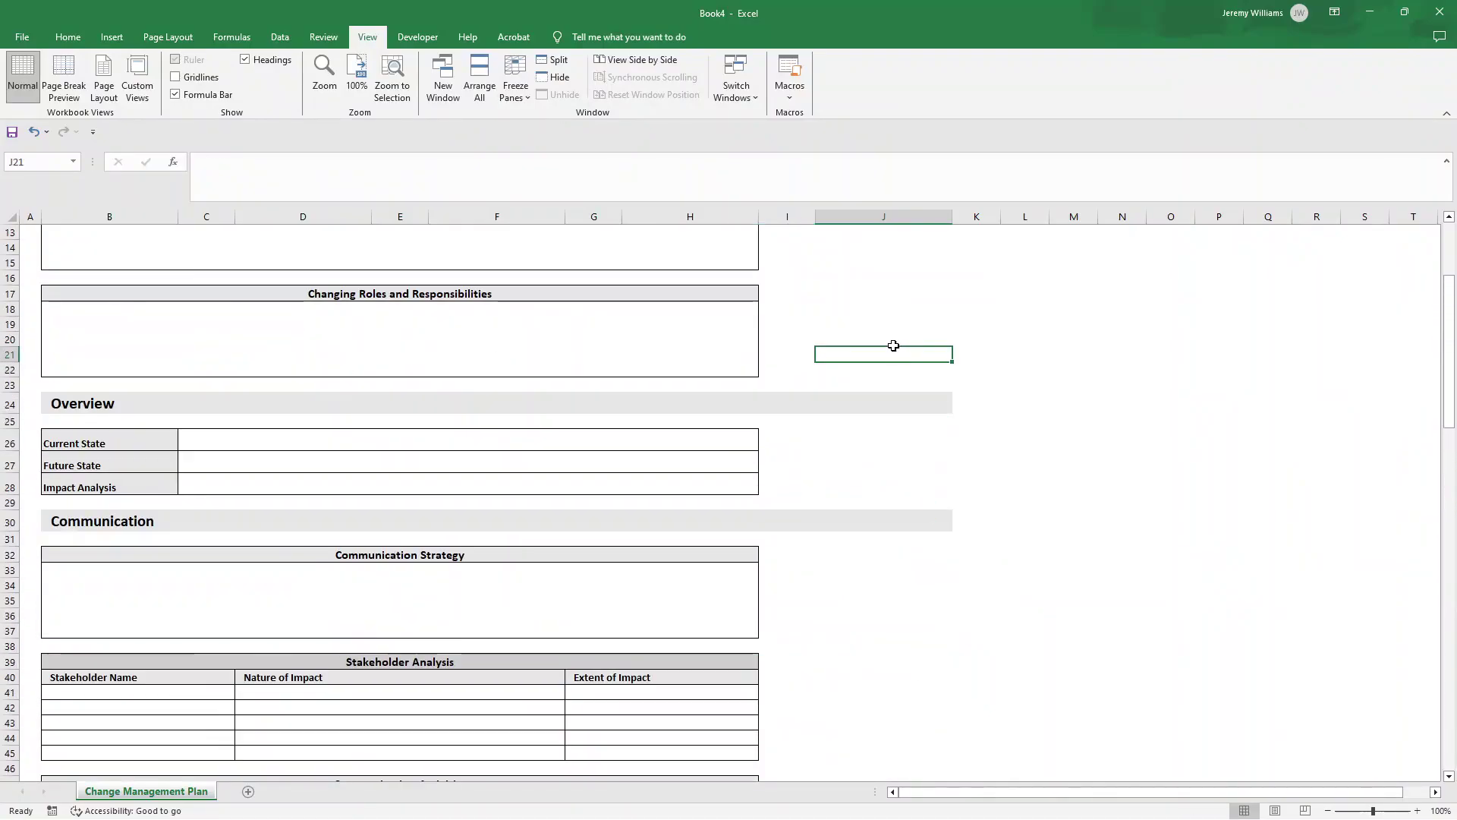
# Indent the Overview labels Current State, Future State and Impact Analysis in B26:B28 by one level.
pyautogui.scroll(4, 893, 345)
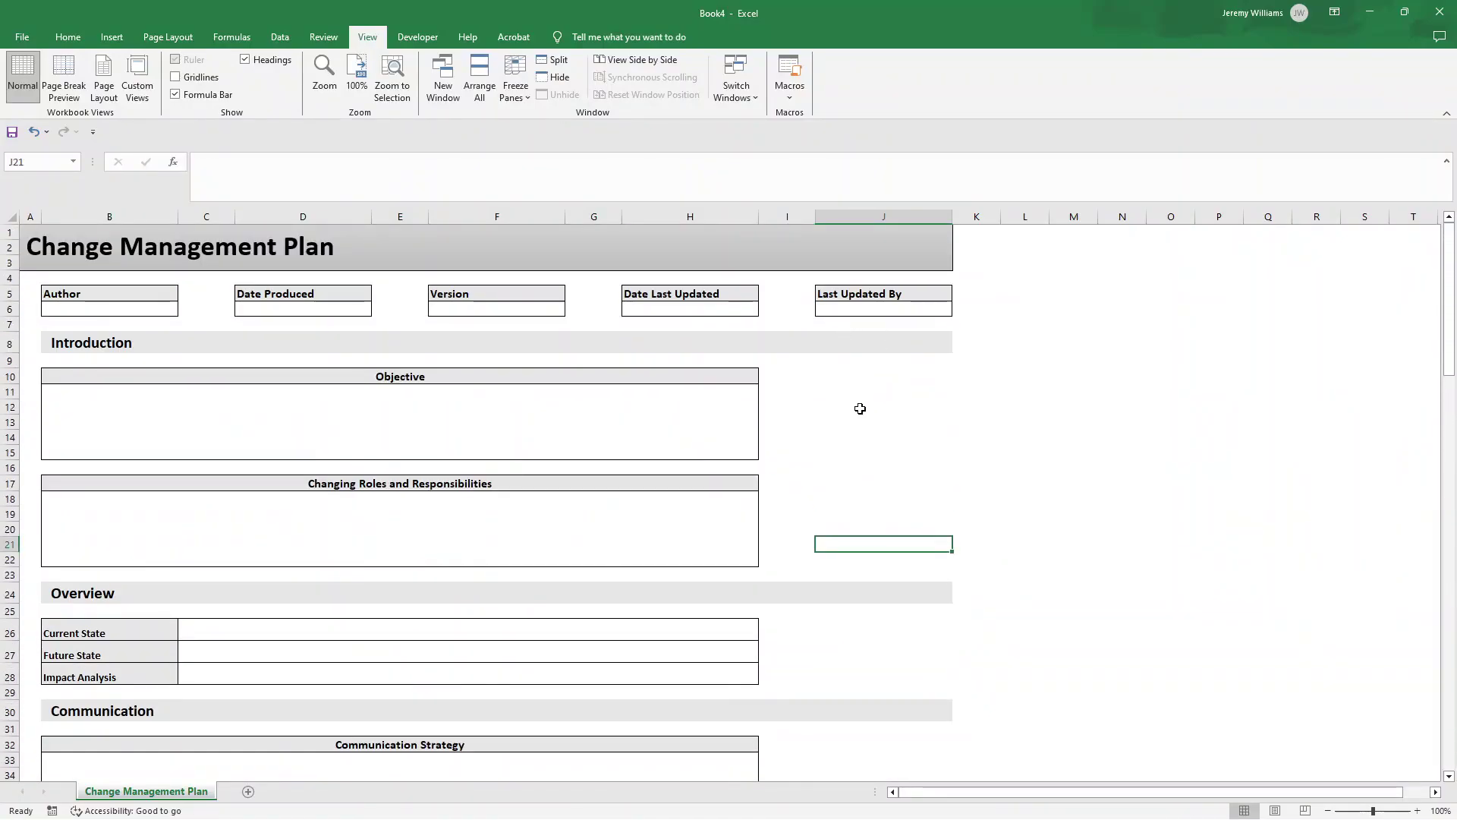
pyautogui.scroll(-7, 819, 384)
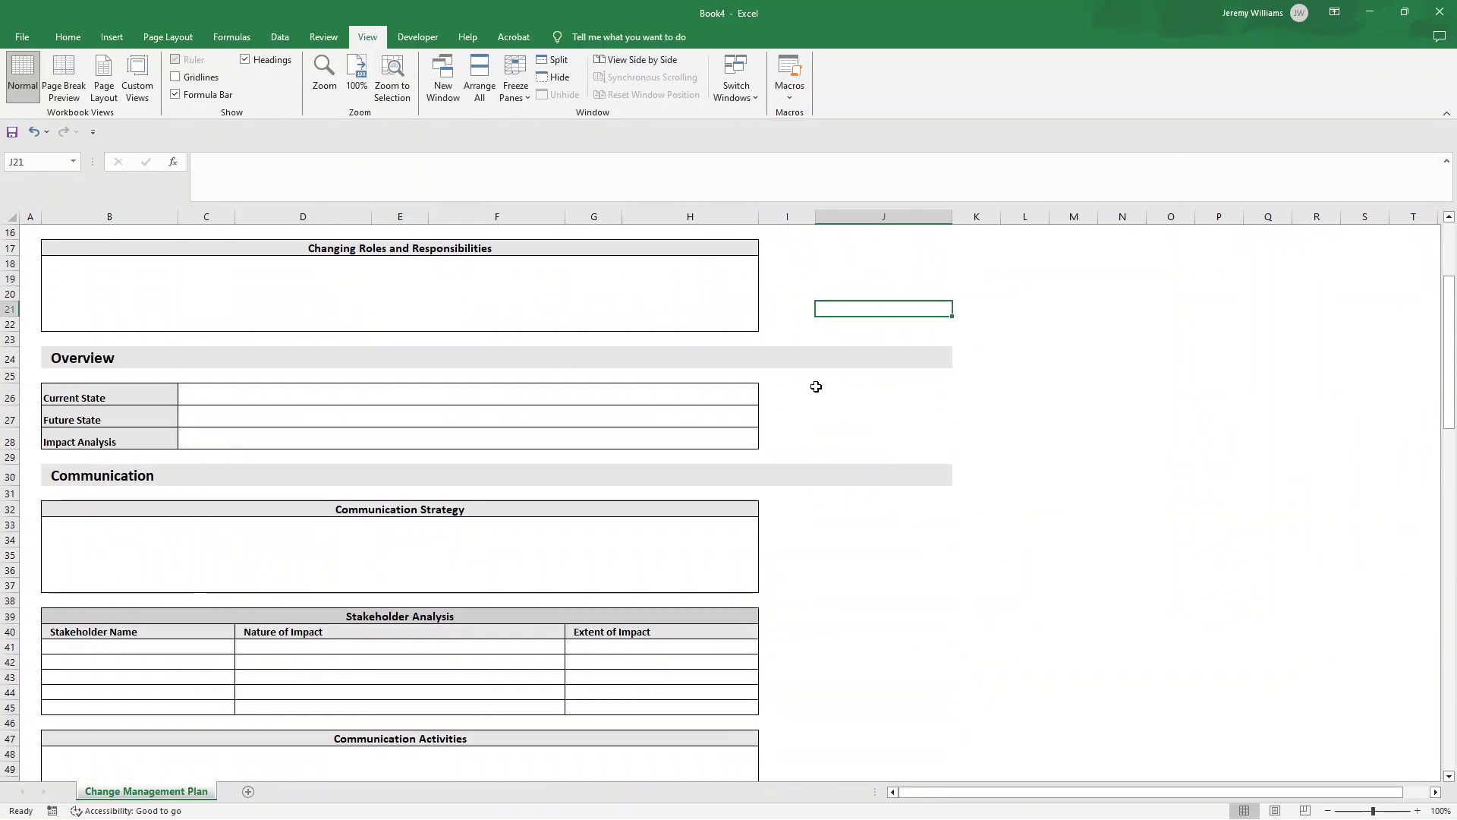
pyautogui.moveTo(138, 301); pyautogui.dragTo(142, 340)
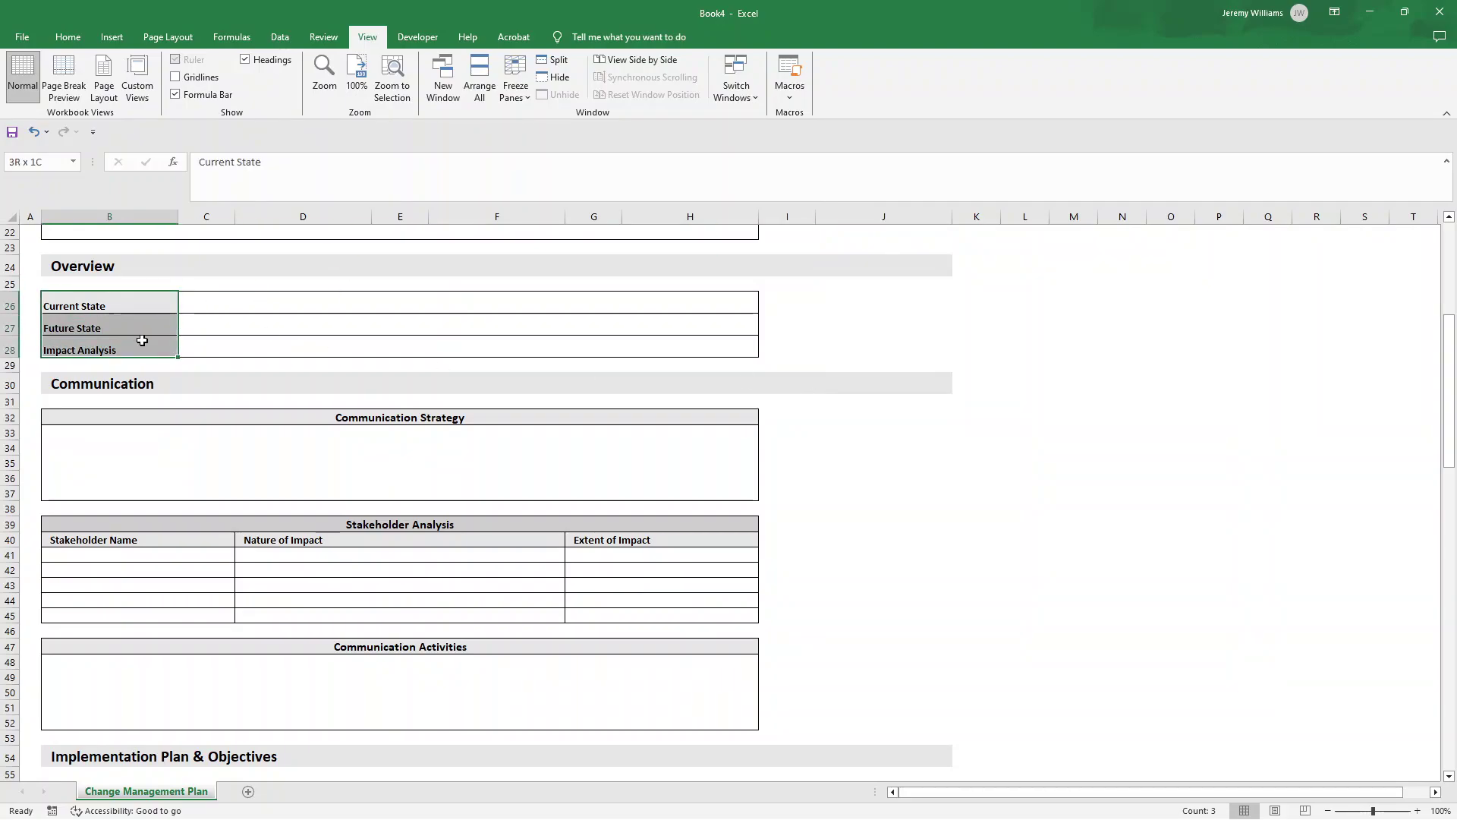
pyautogui.click(68, 37)
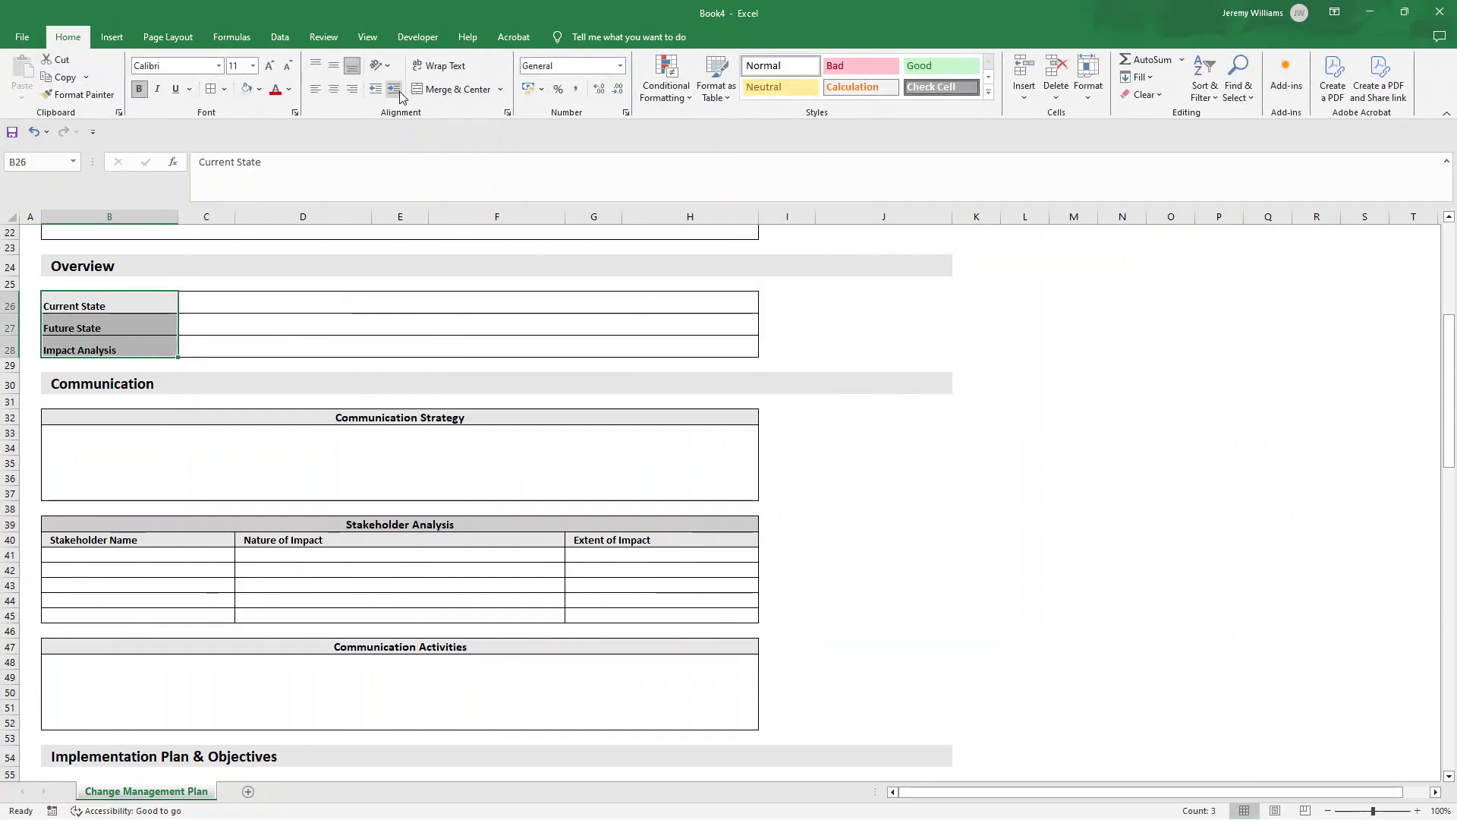
pyautogui.click(393, 89)
pyautogui.click(960, 369)
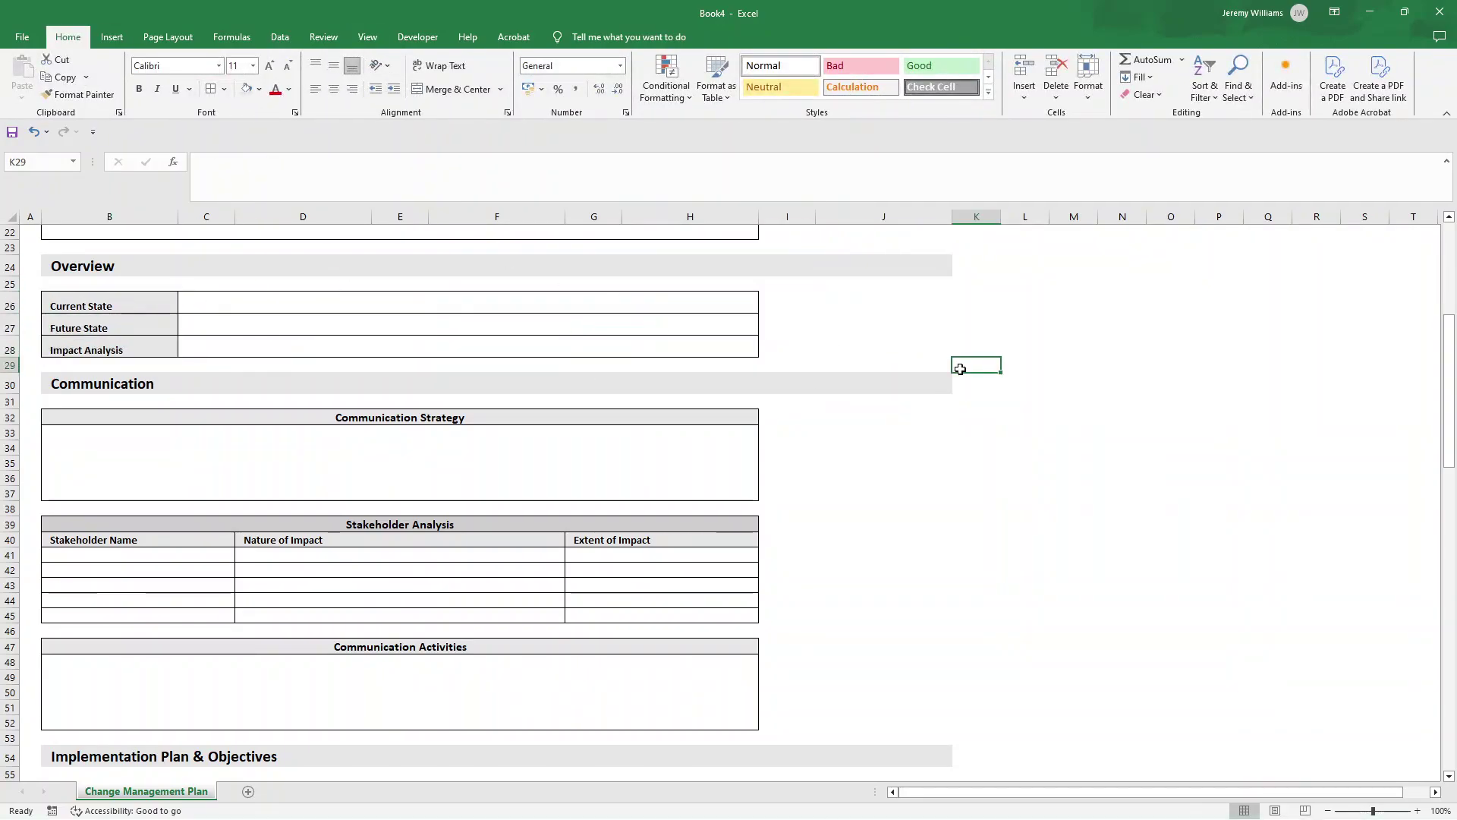